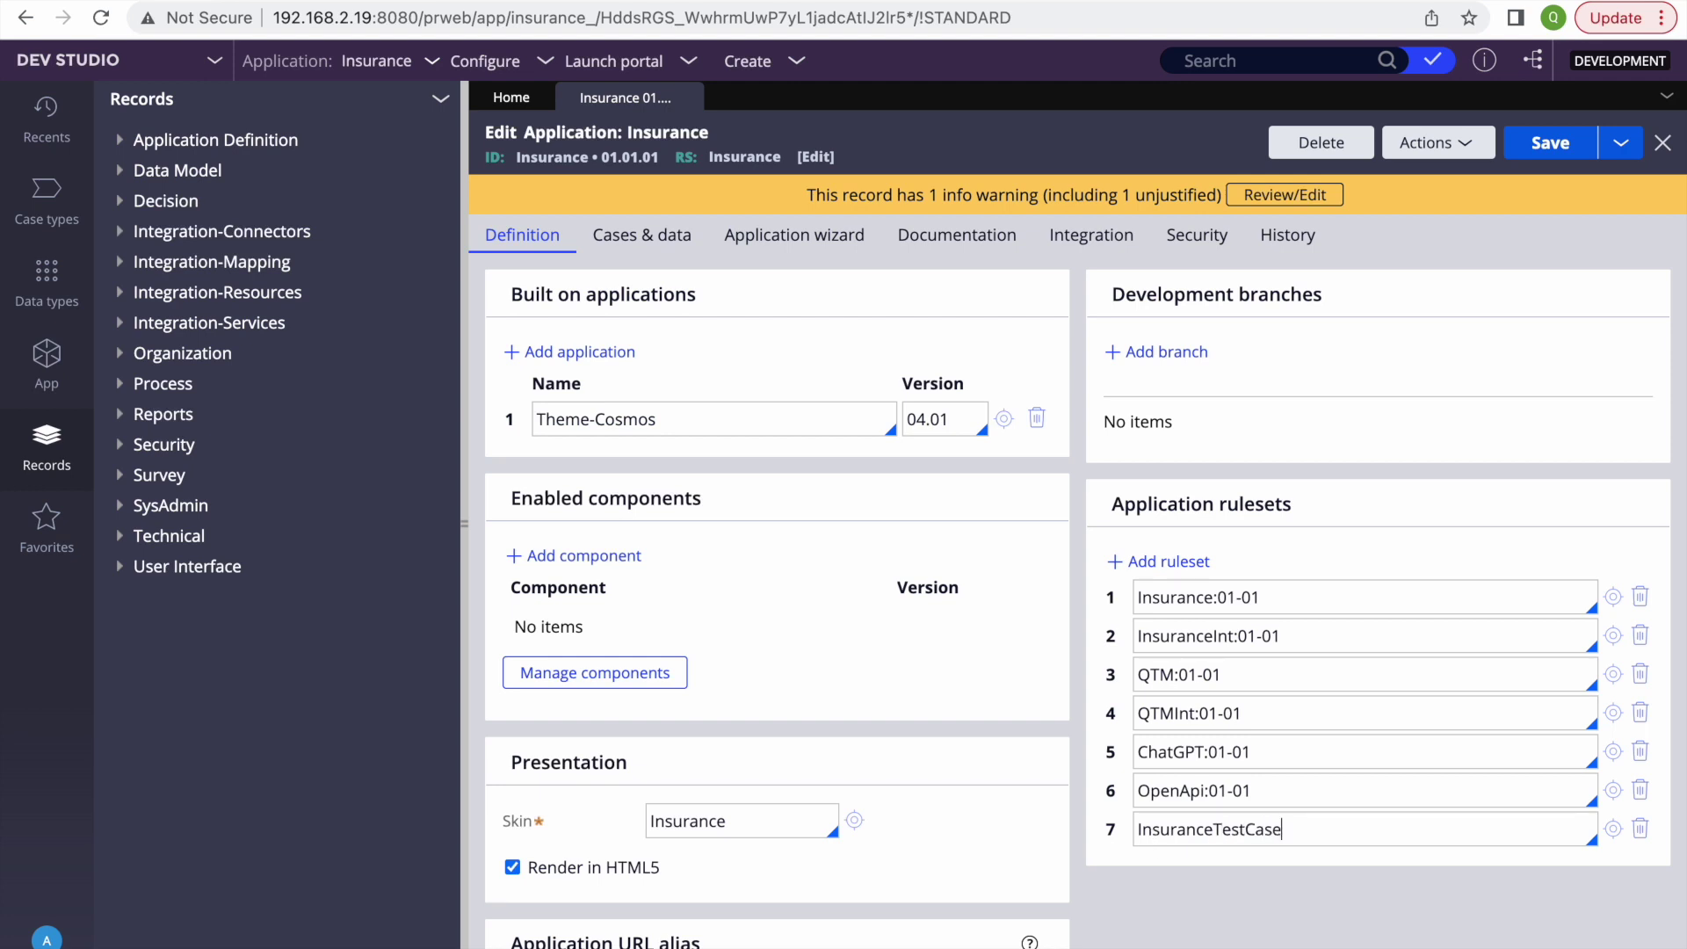
Step: Create version 01-01-01 of the InsuranceTestCase ruleset, with the option to update the current application to include it
left_click(1616, 828)
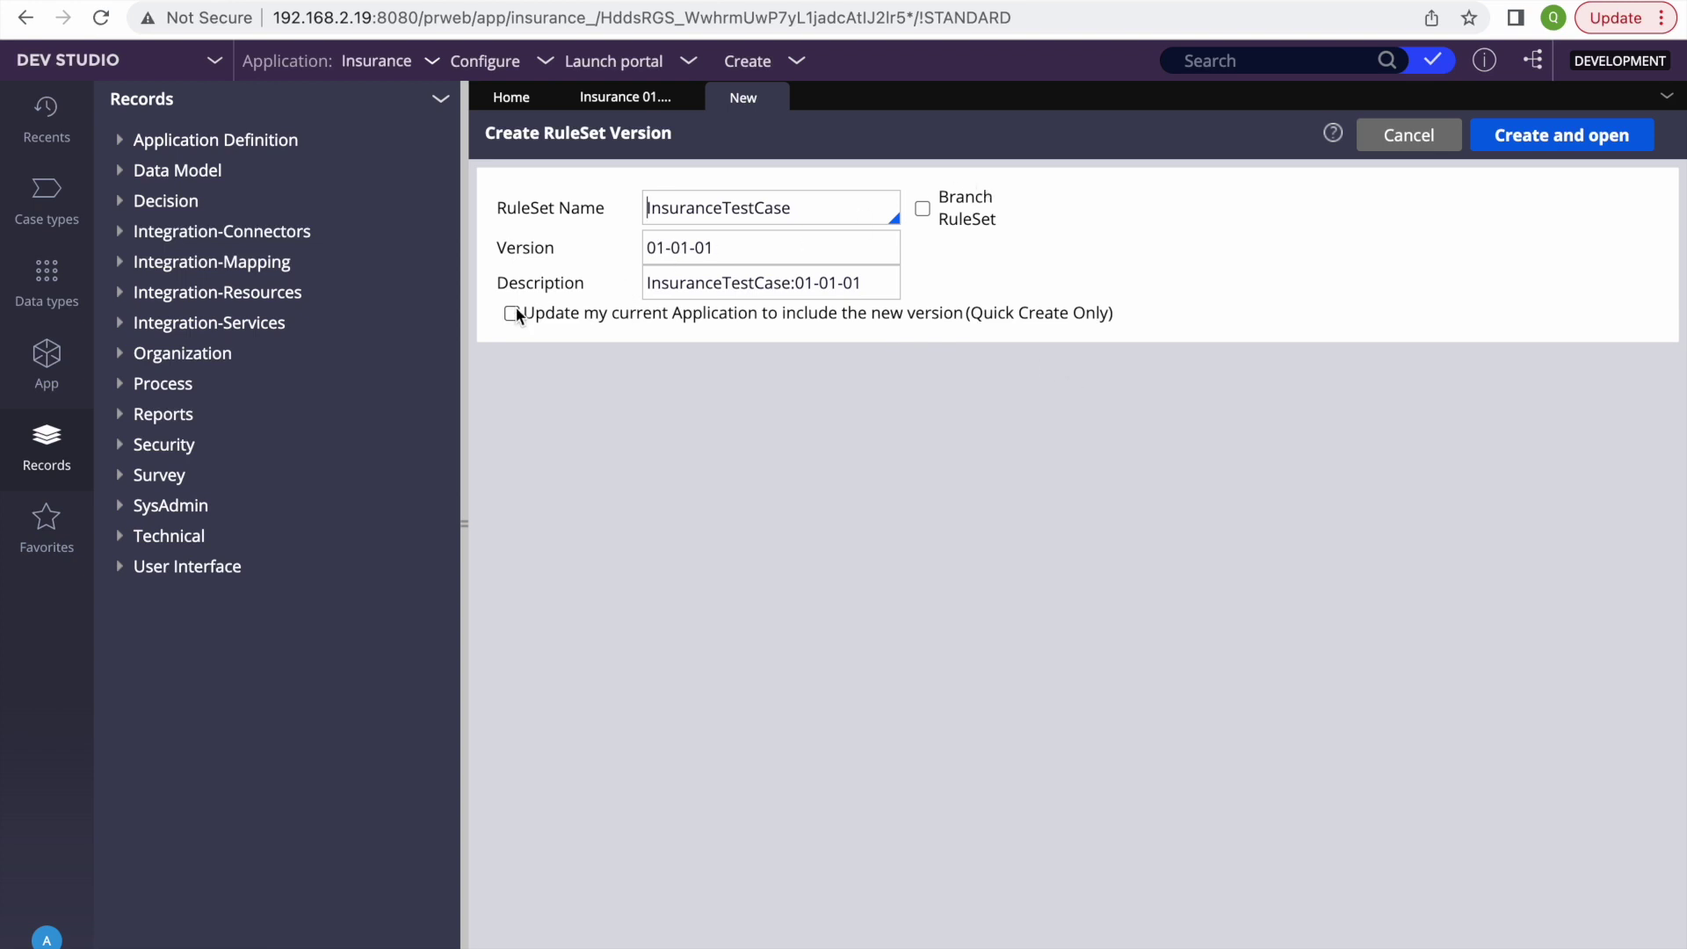
left_click(1564, 135)
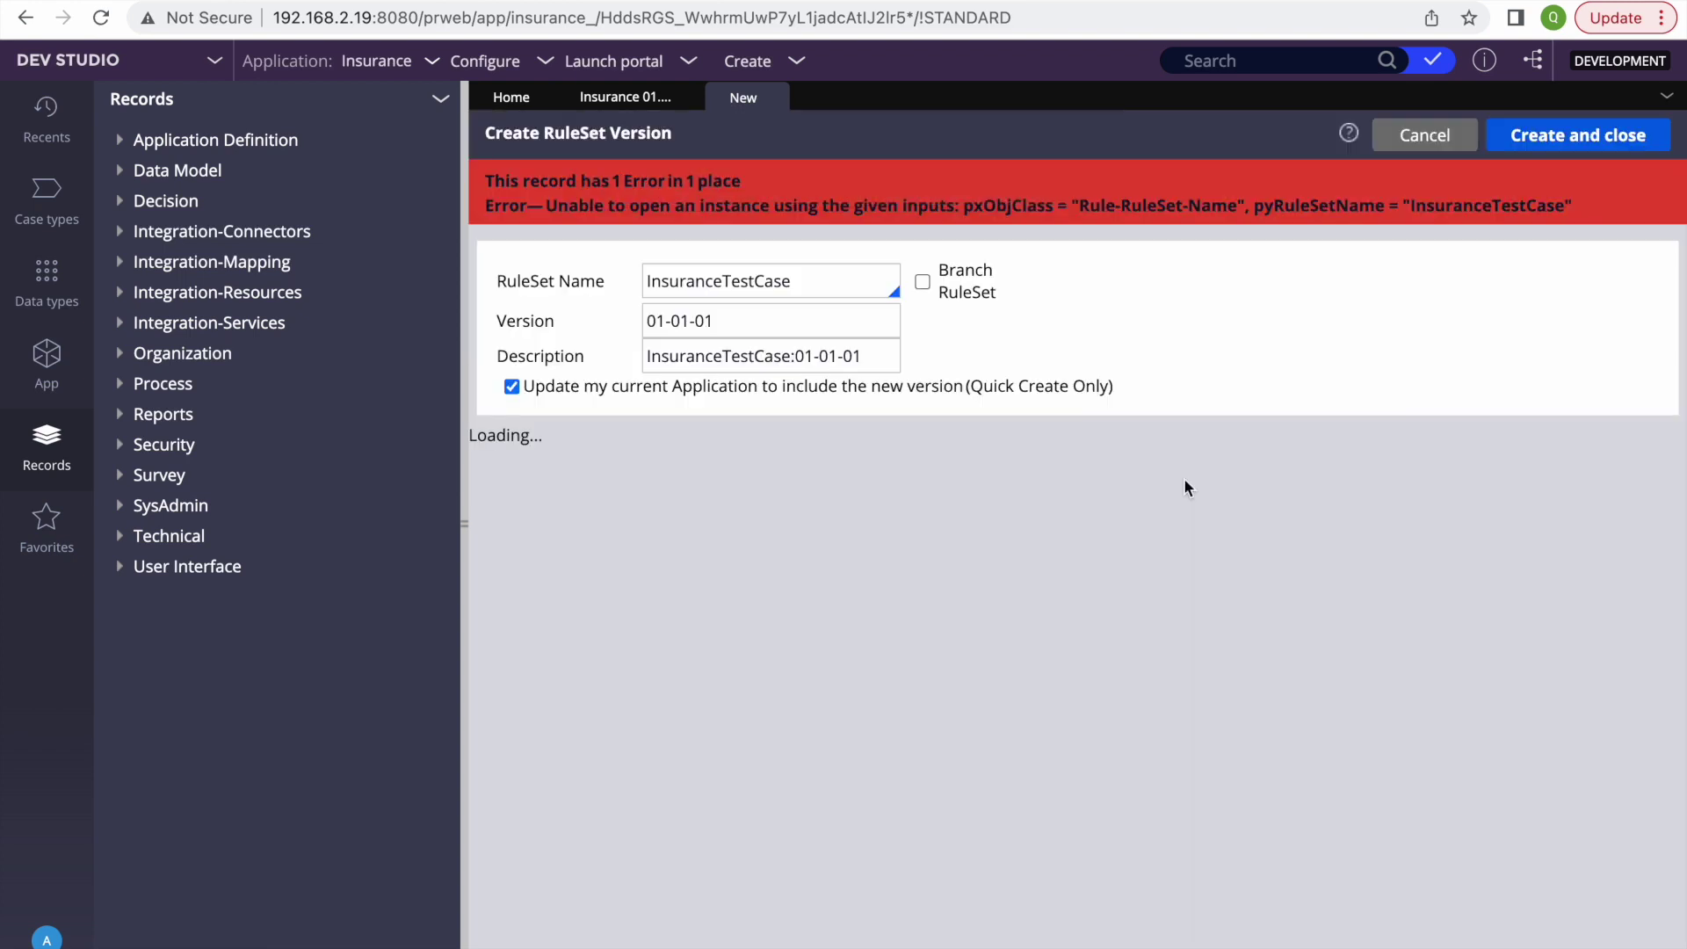
left_click(1054, 170)
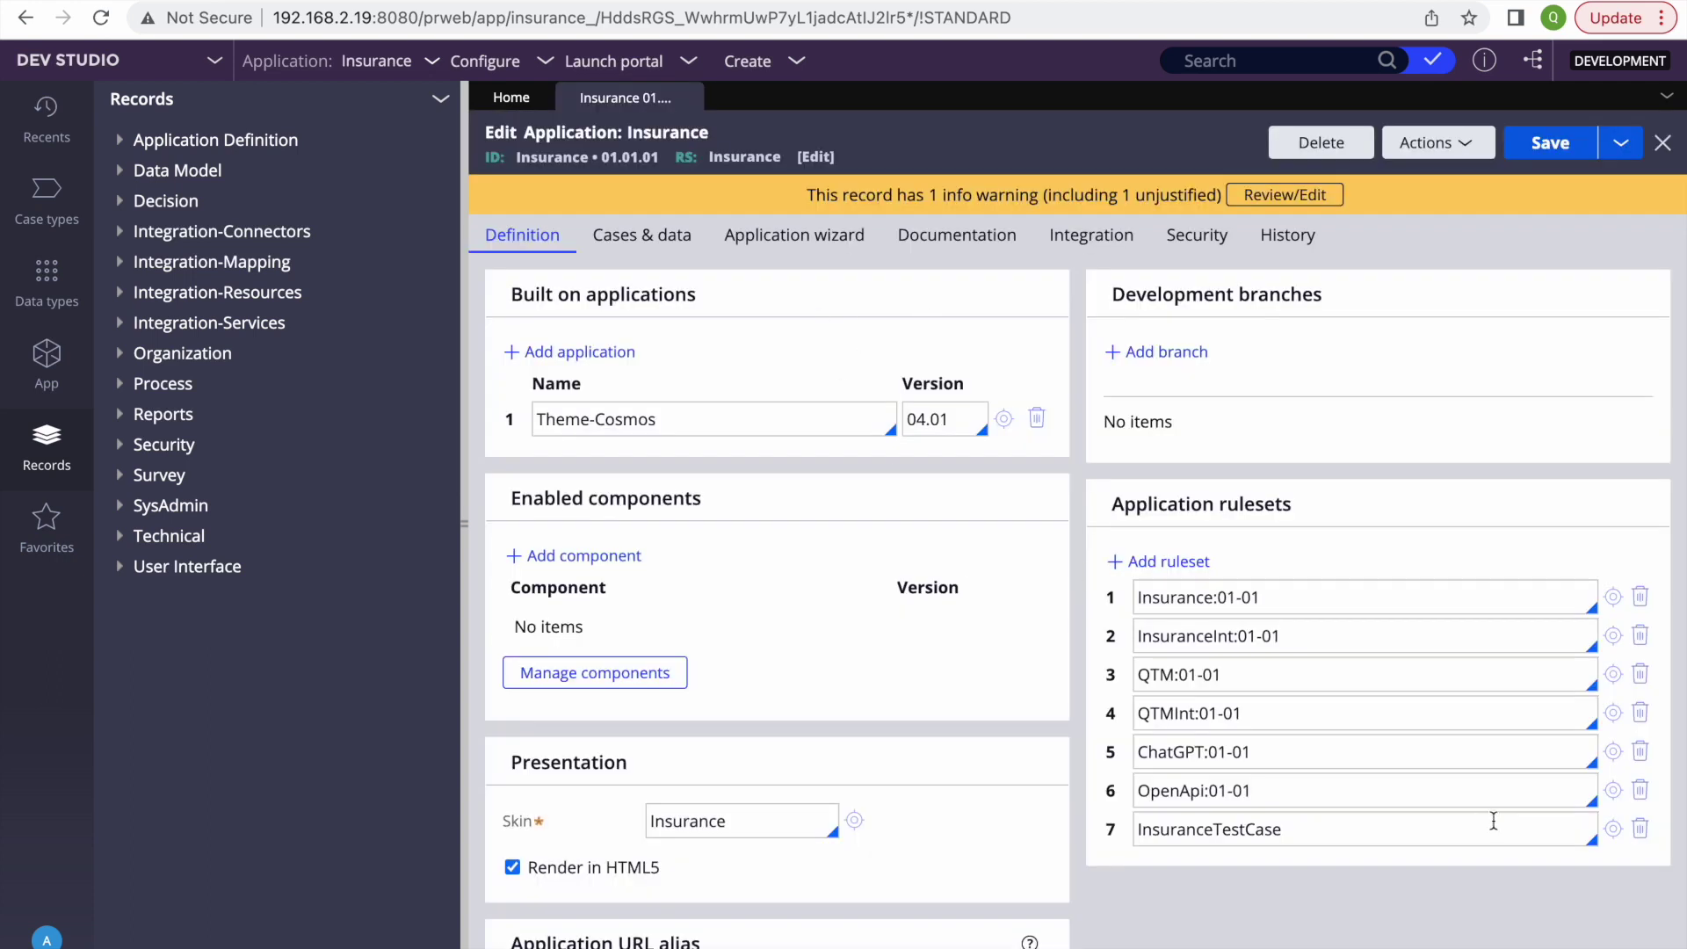
Step: Configure the InsuranceTestCase ruleset to store test cases, save it and close its record
left_click(1613, 828)
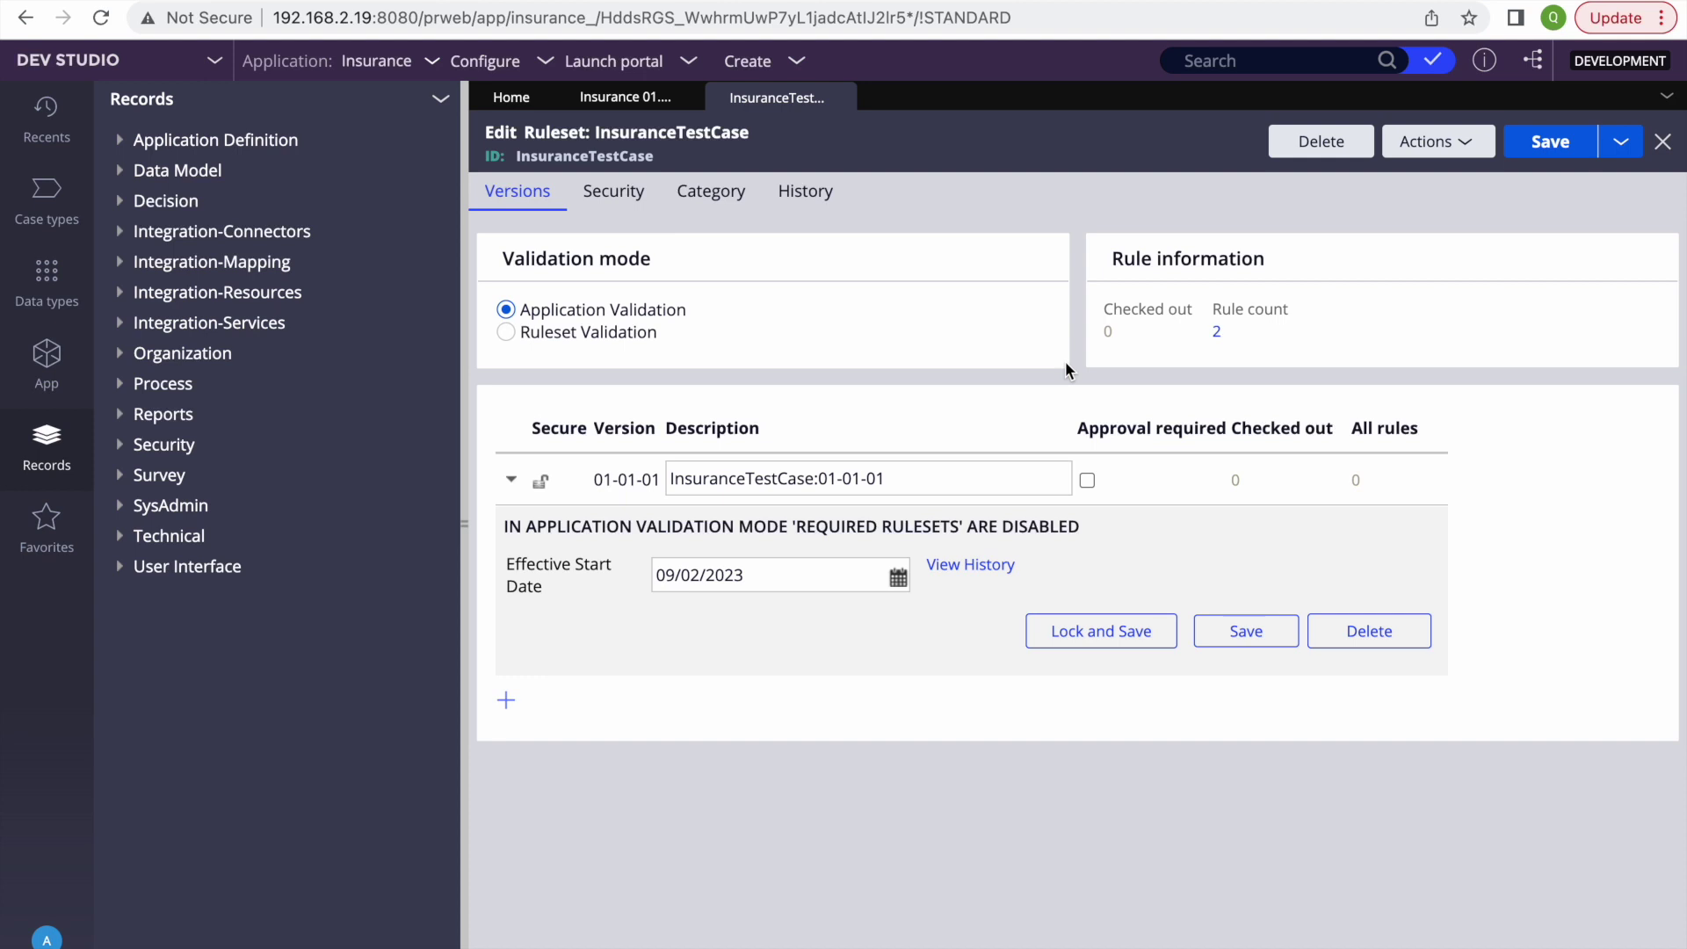
left_click(699, 201)
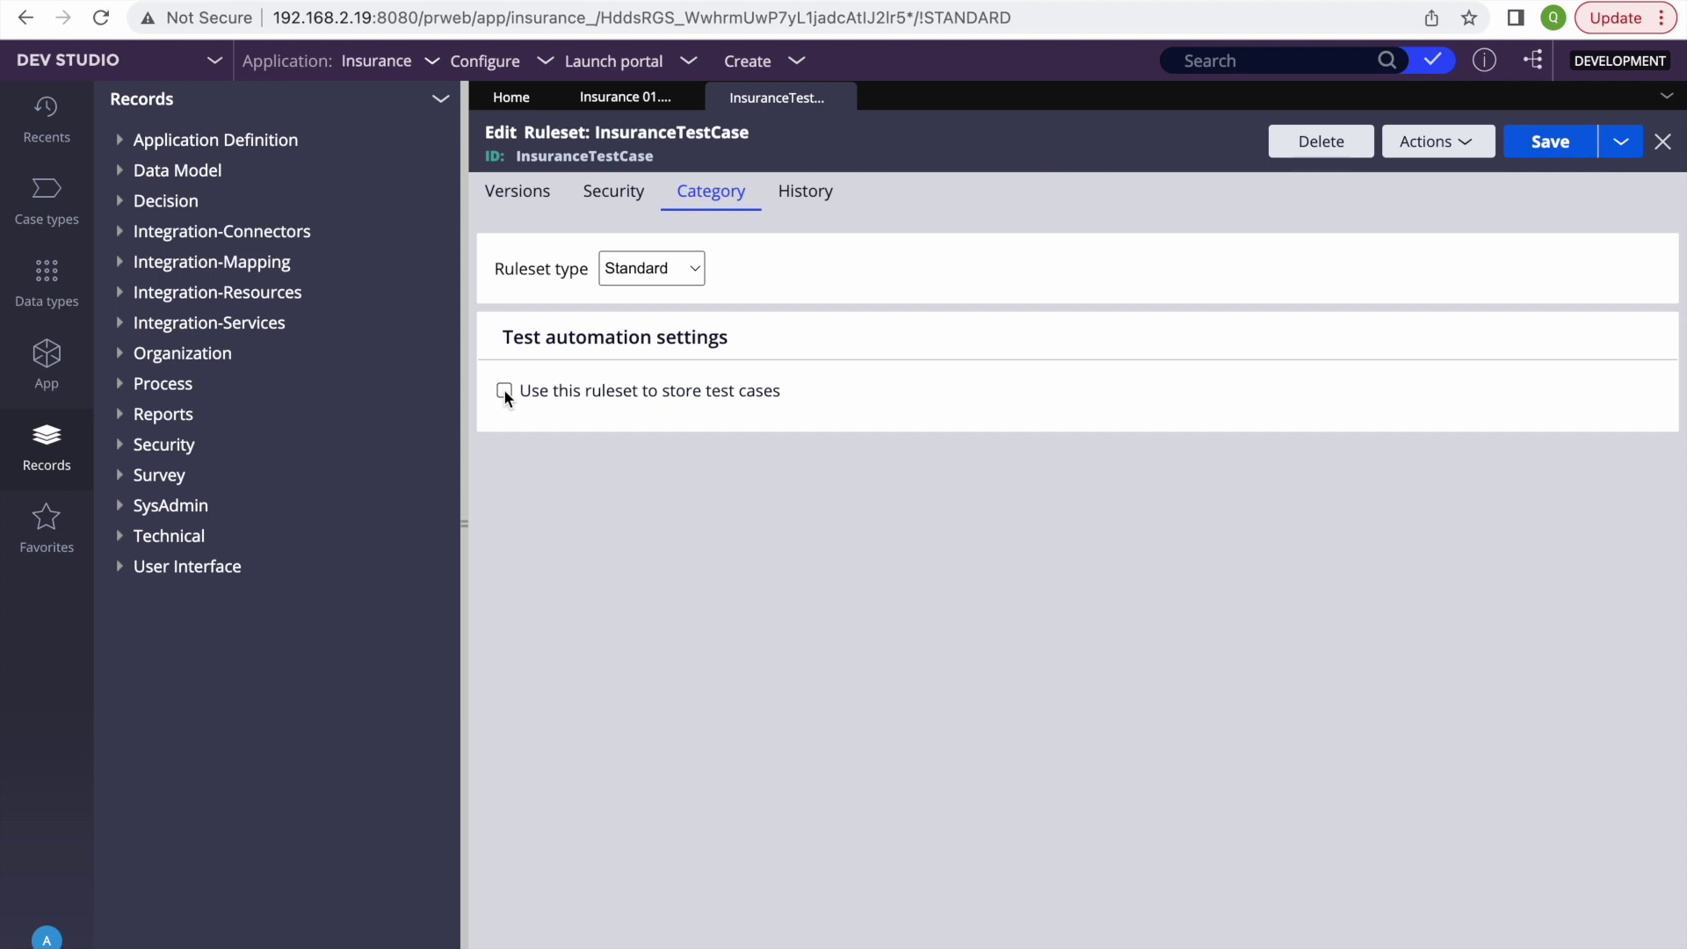
left_click(504, 391)
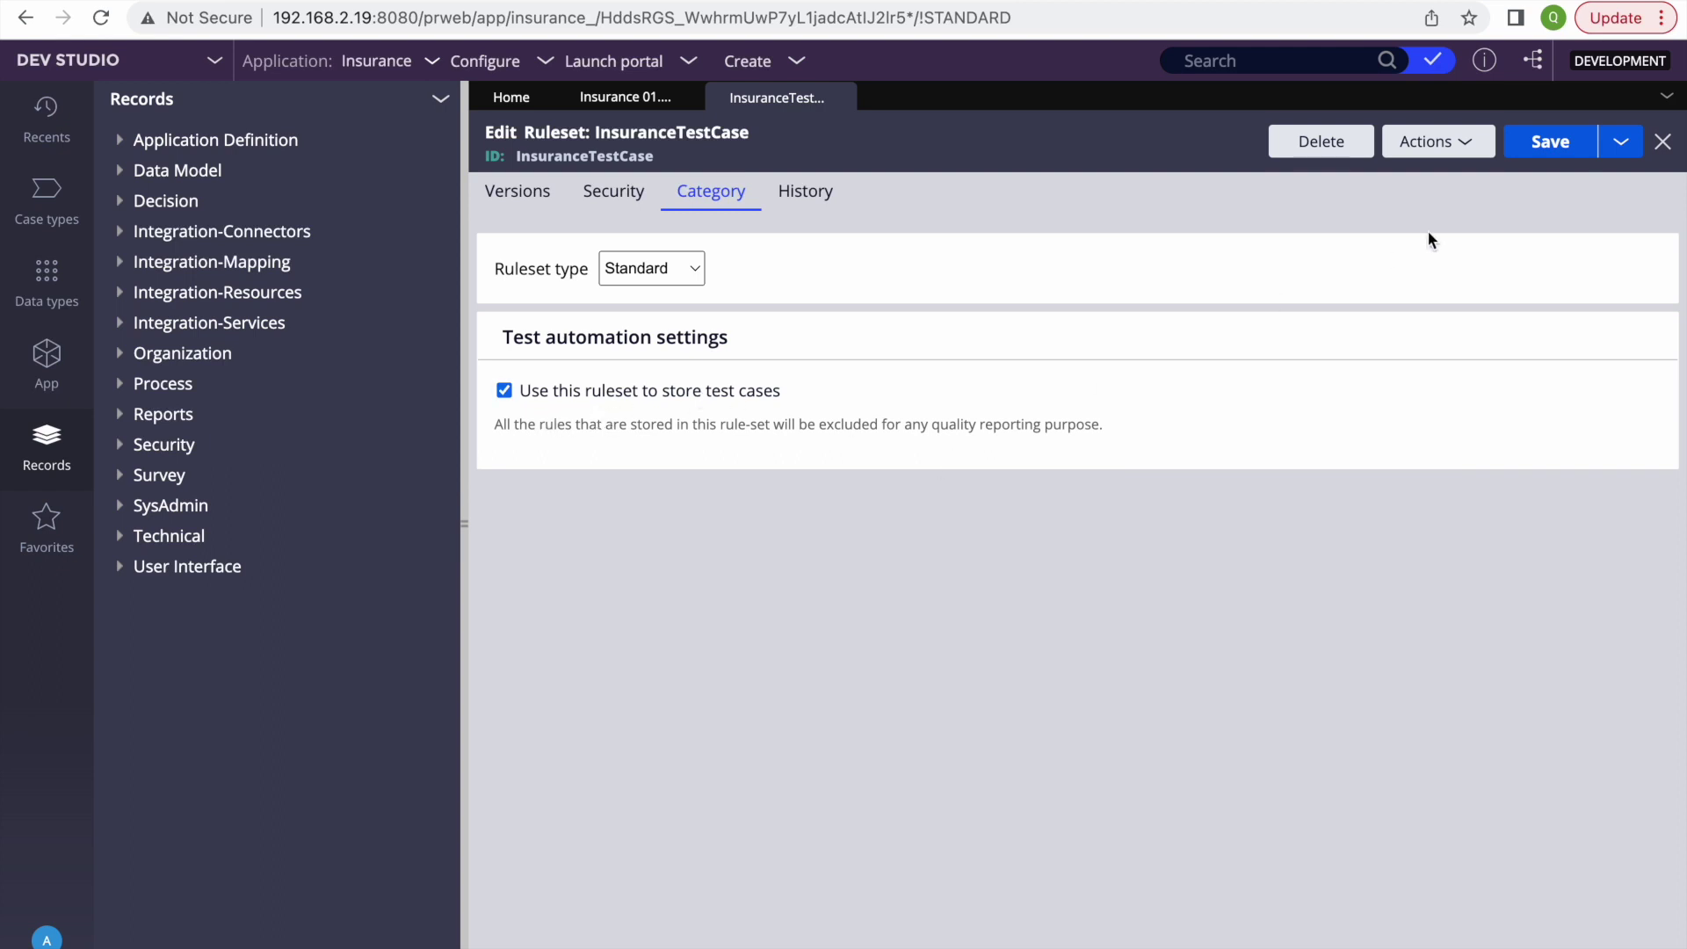
left_click(1547, 143)
left_click(841, 99)
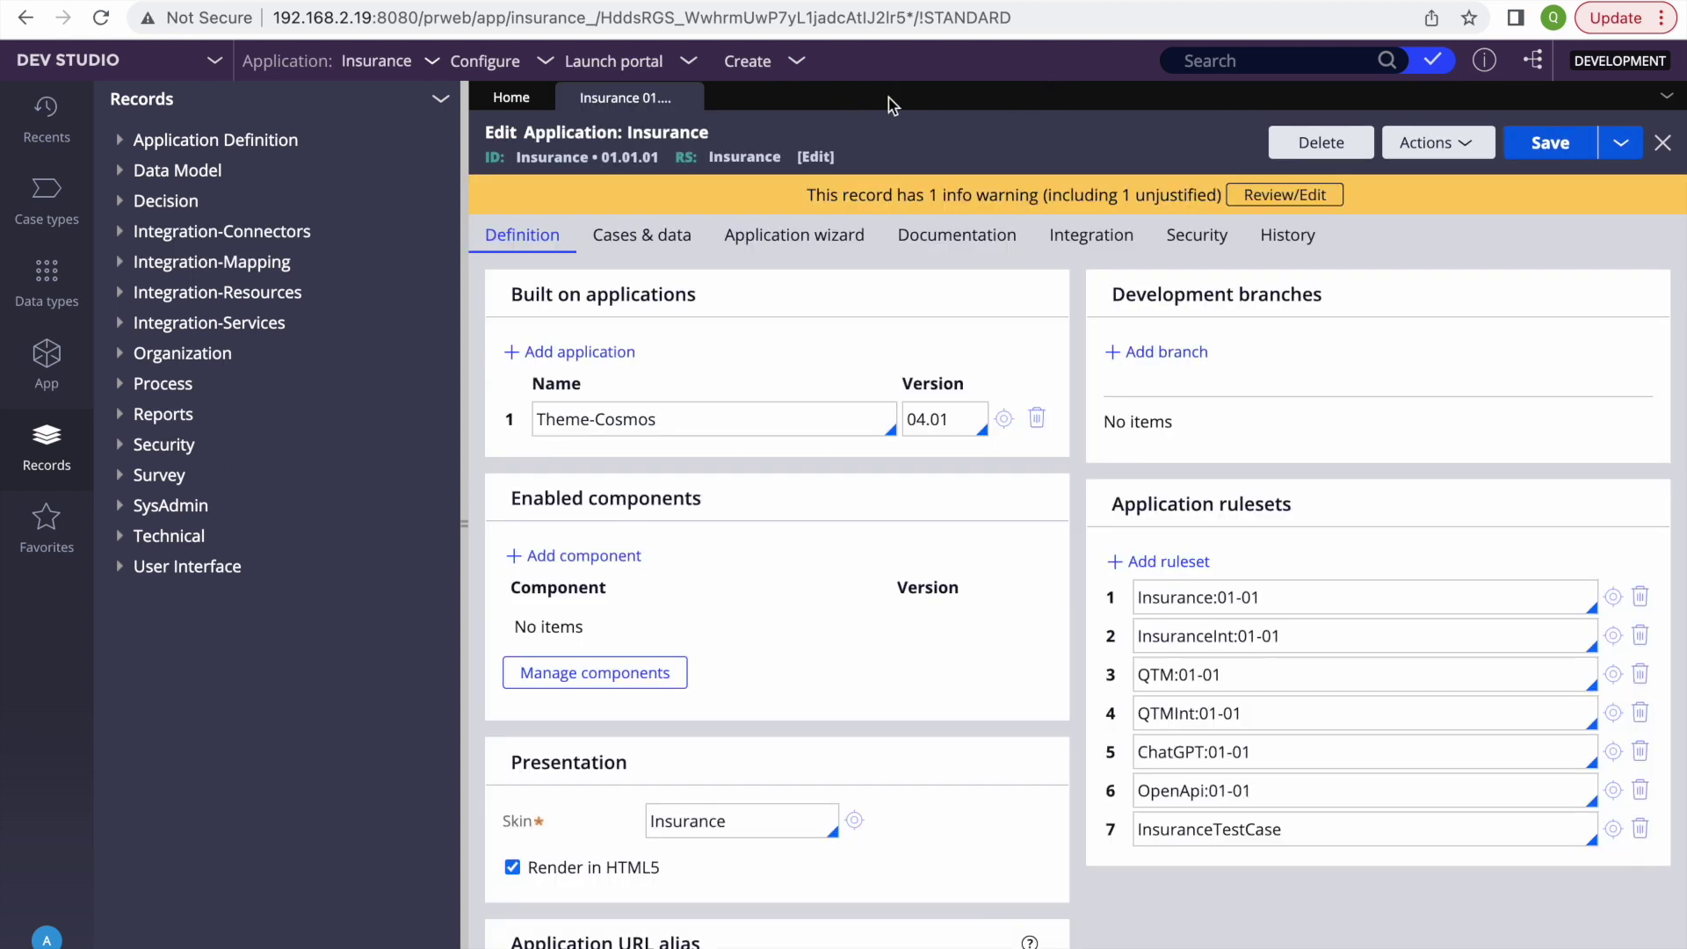
Step: Refresh the Insurance application record, move InsuranceTestCase:01-01-01 to the end of the application rulesets and save
left_click(1472, 158)
left_click(1320, 173)
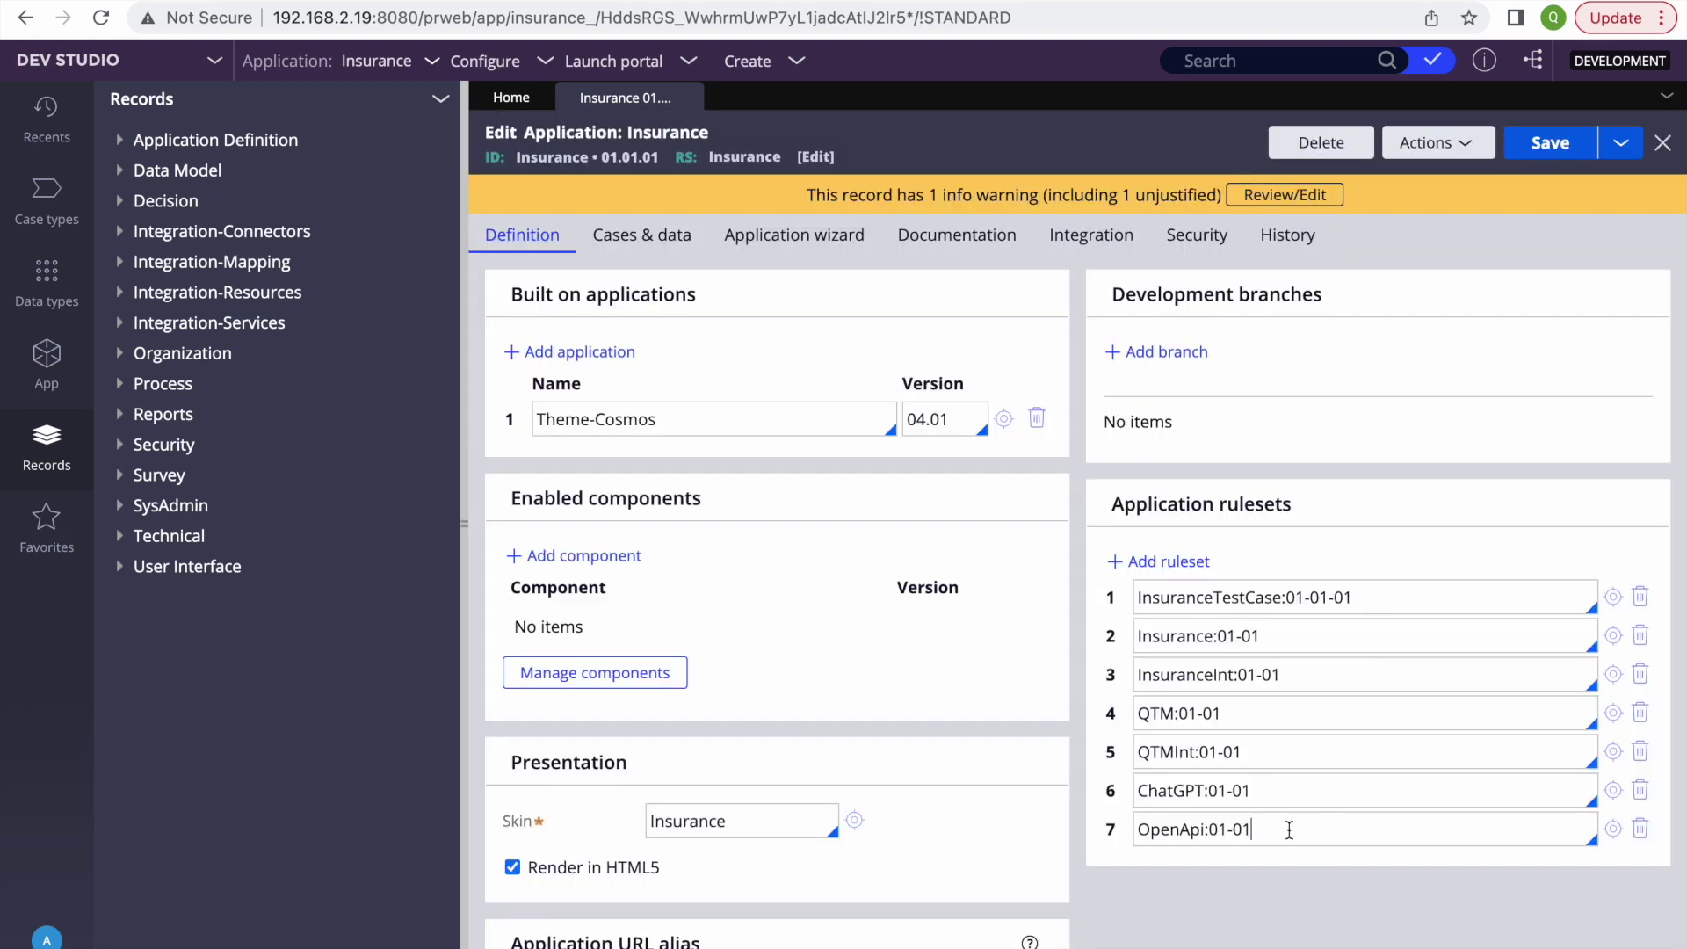
triple_click(1389, 601)
key("ctrl+c")
key("BackSpace")
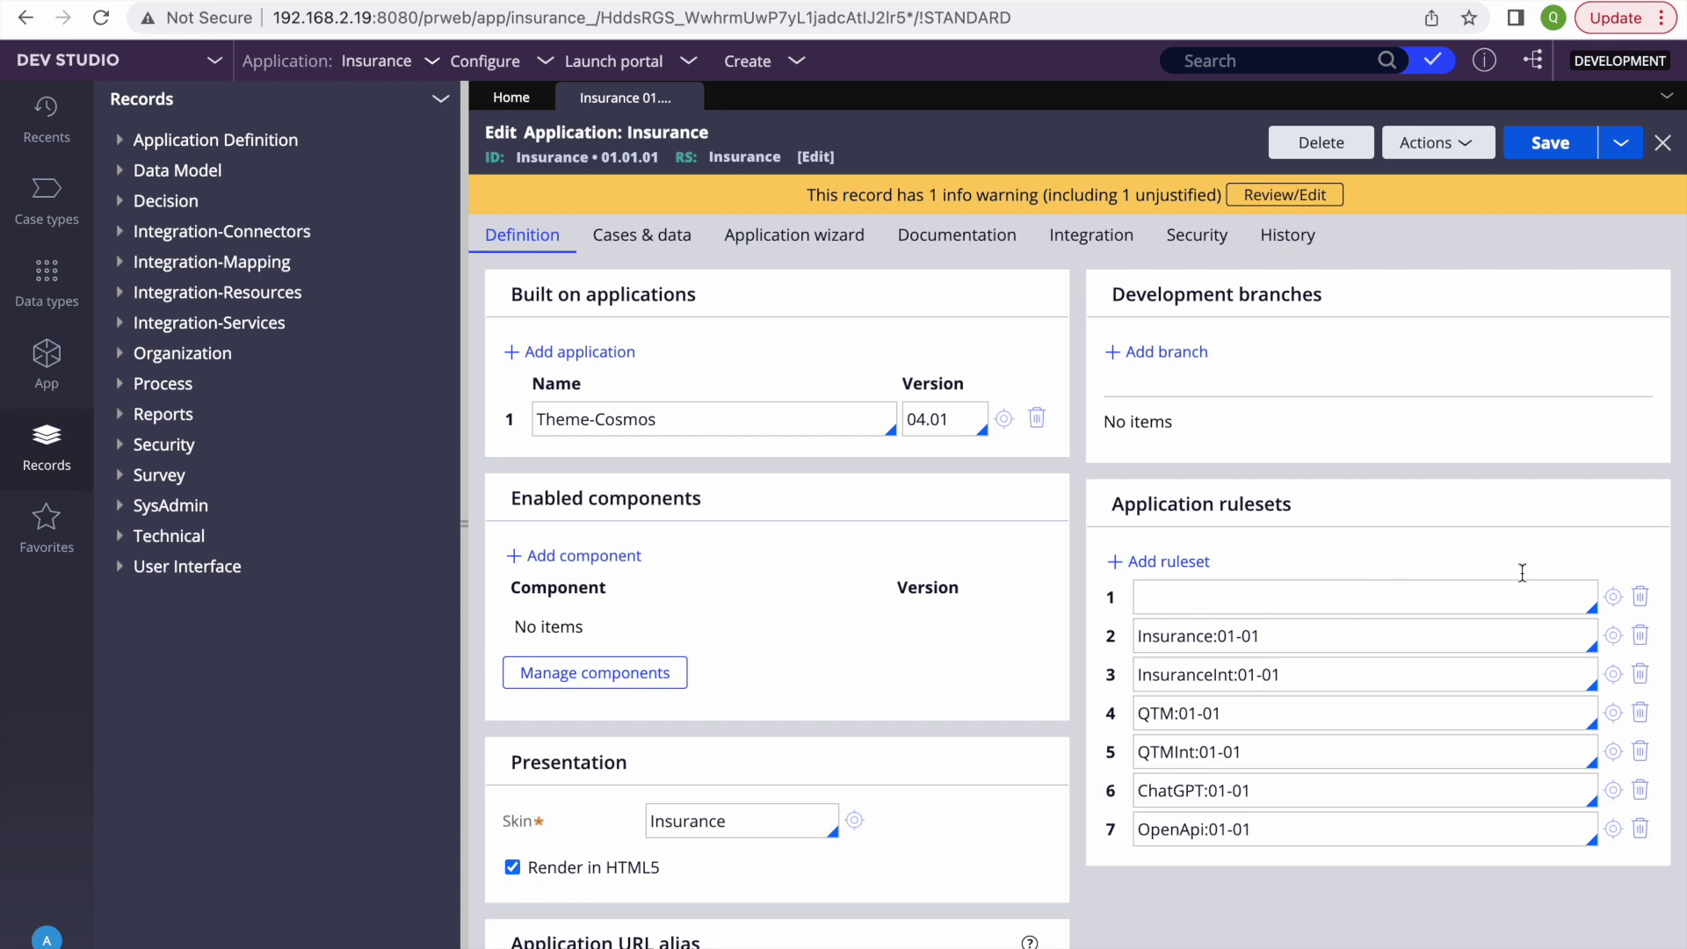
left_click(1637, 599)
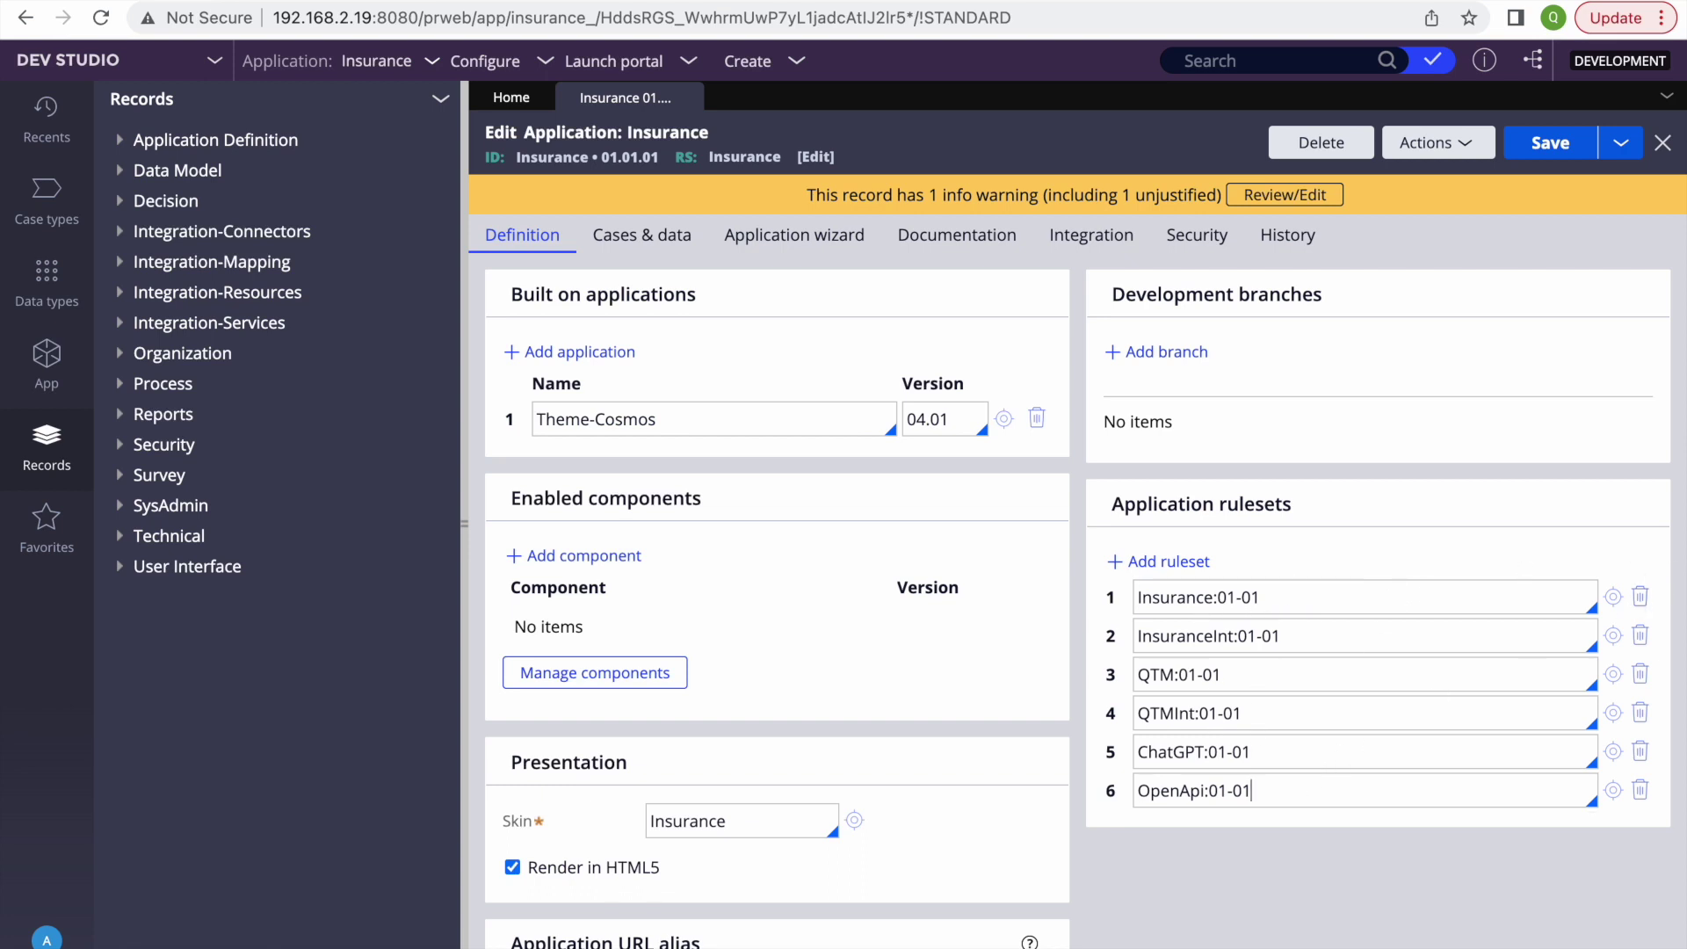
key("ctrl+v")
left_click(1560, 143)
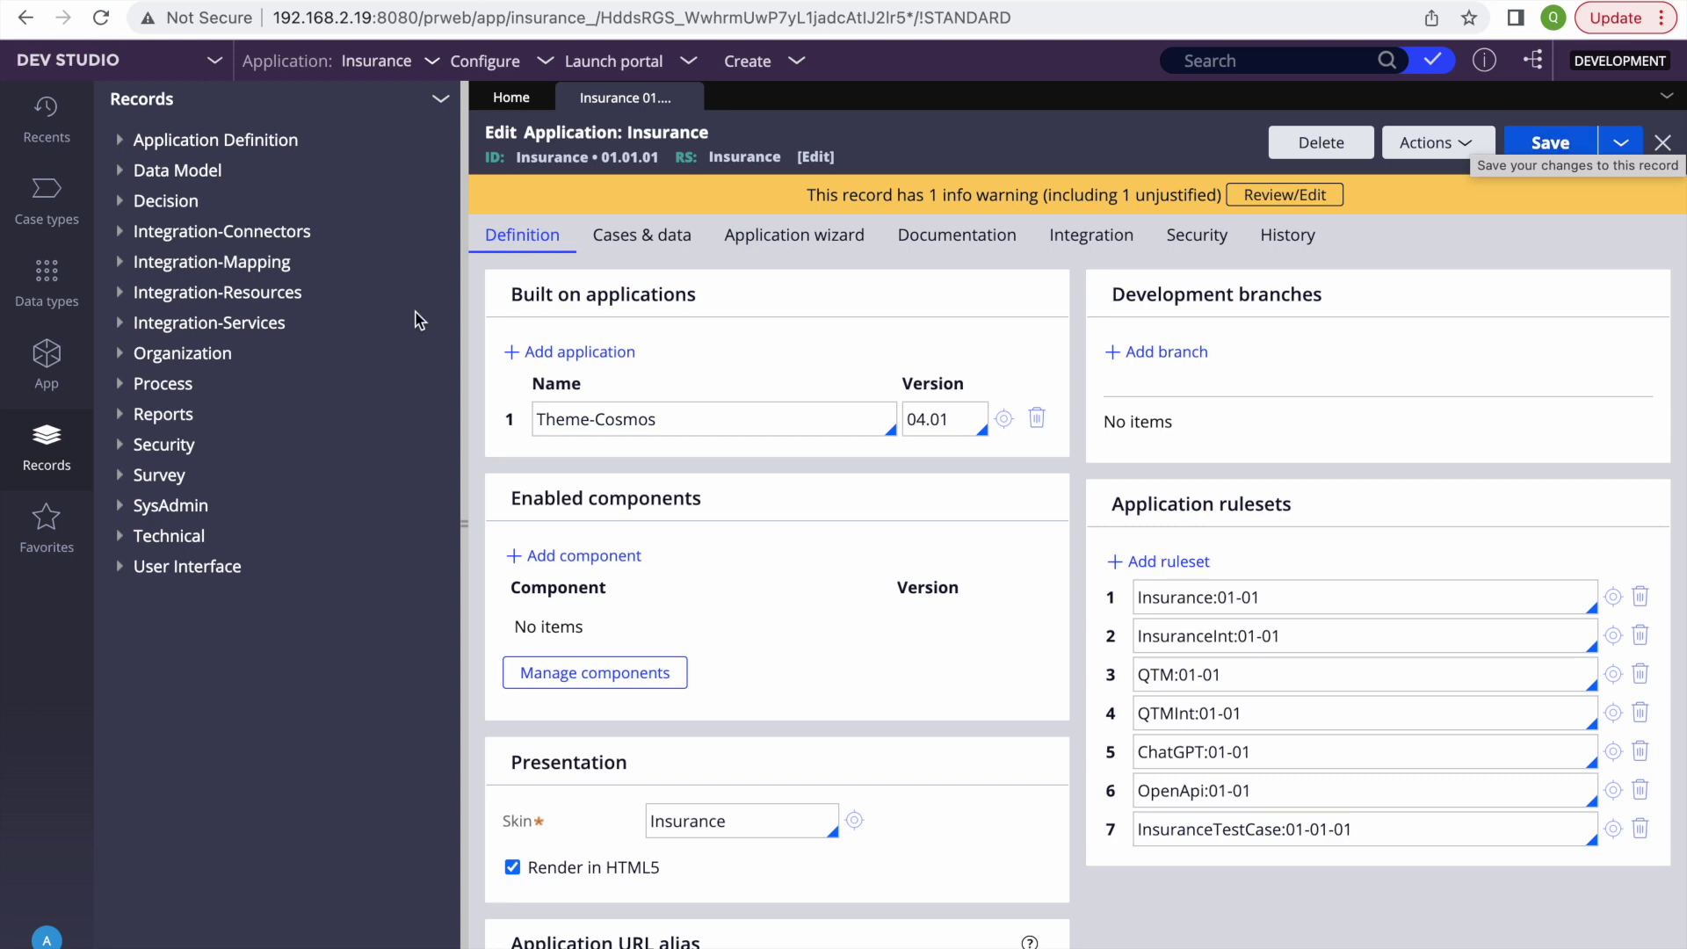
Step: Open the Employee data page from the sources of the Employee data type
left_click(46, 285)
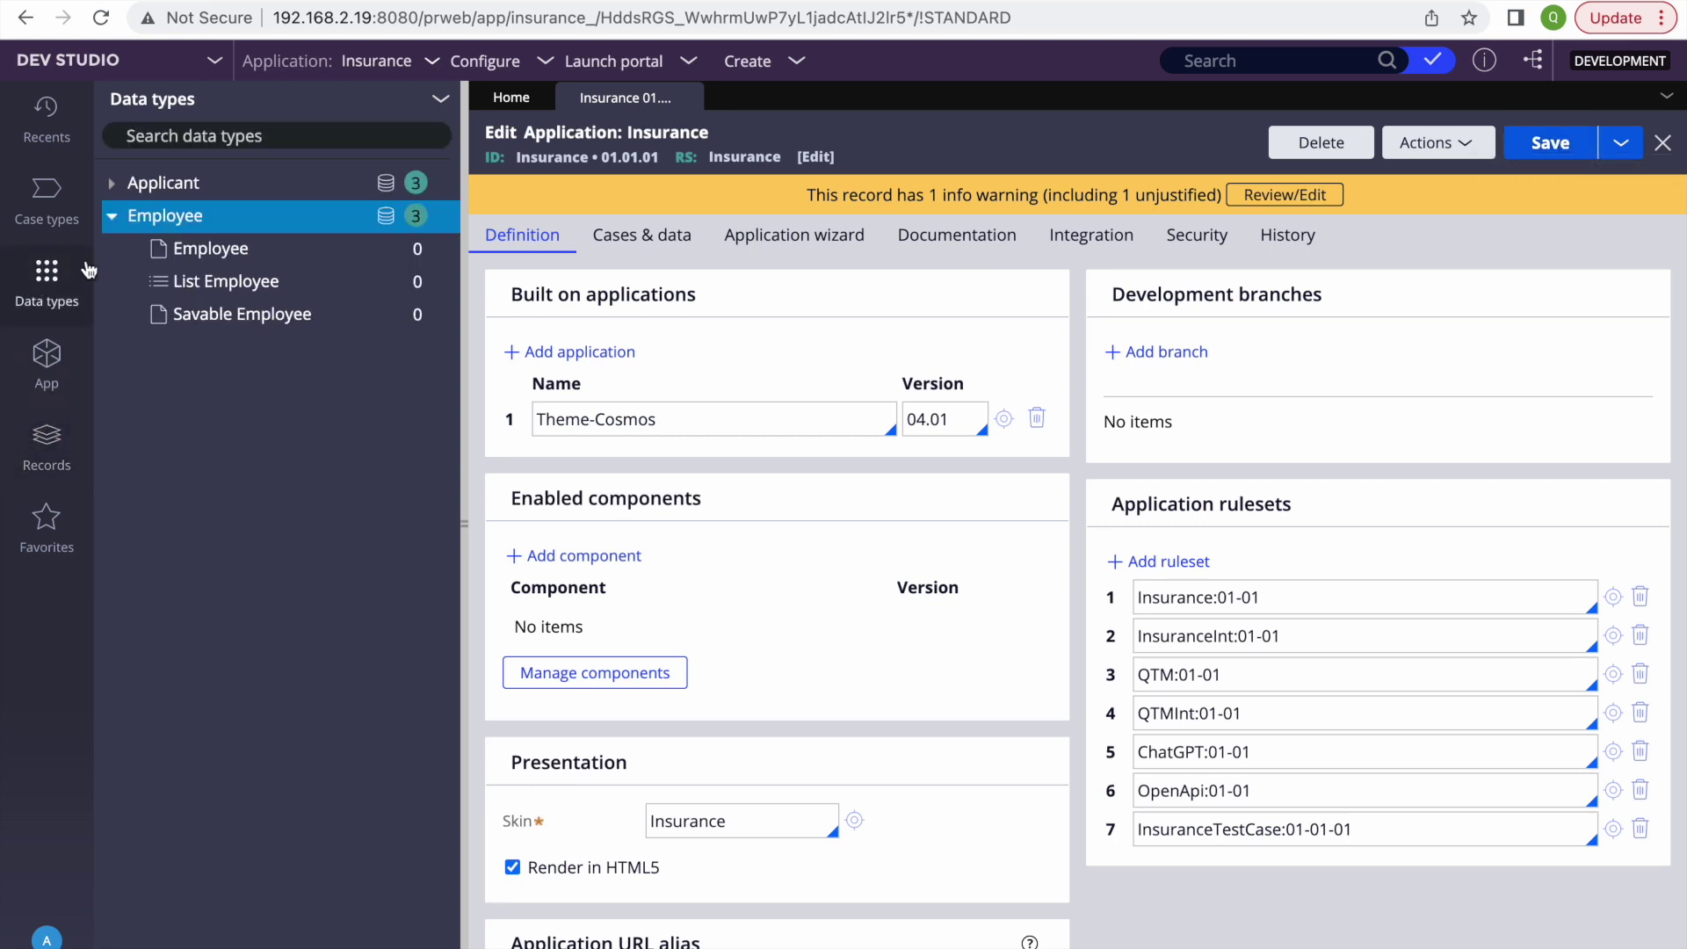
left_click(167, 217)
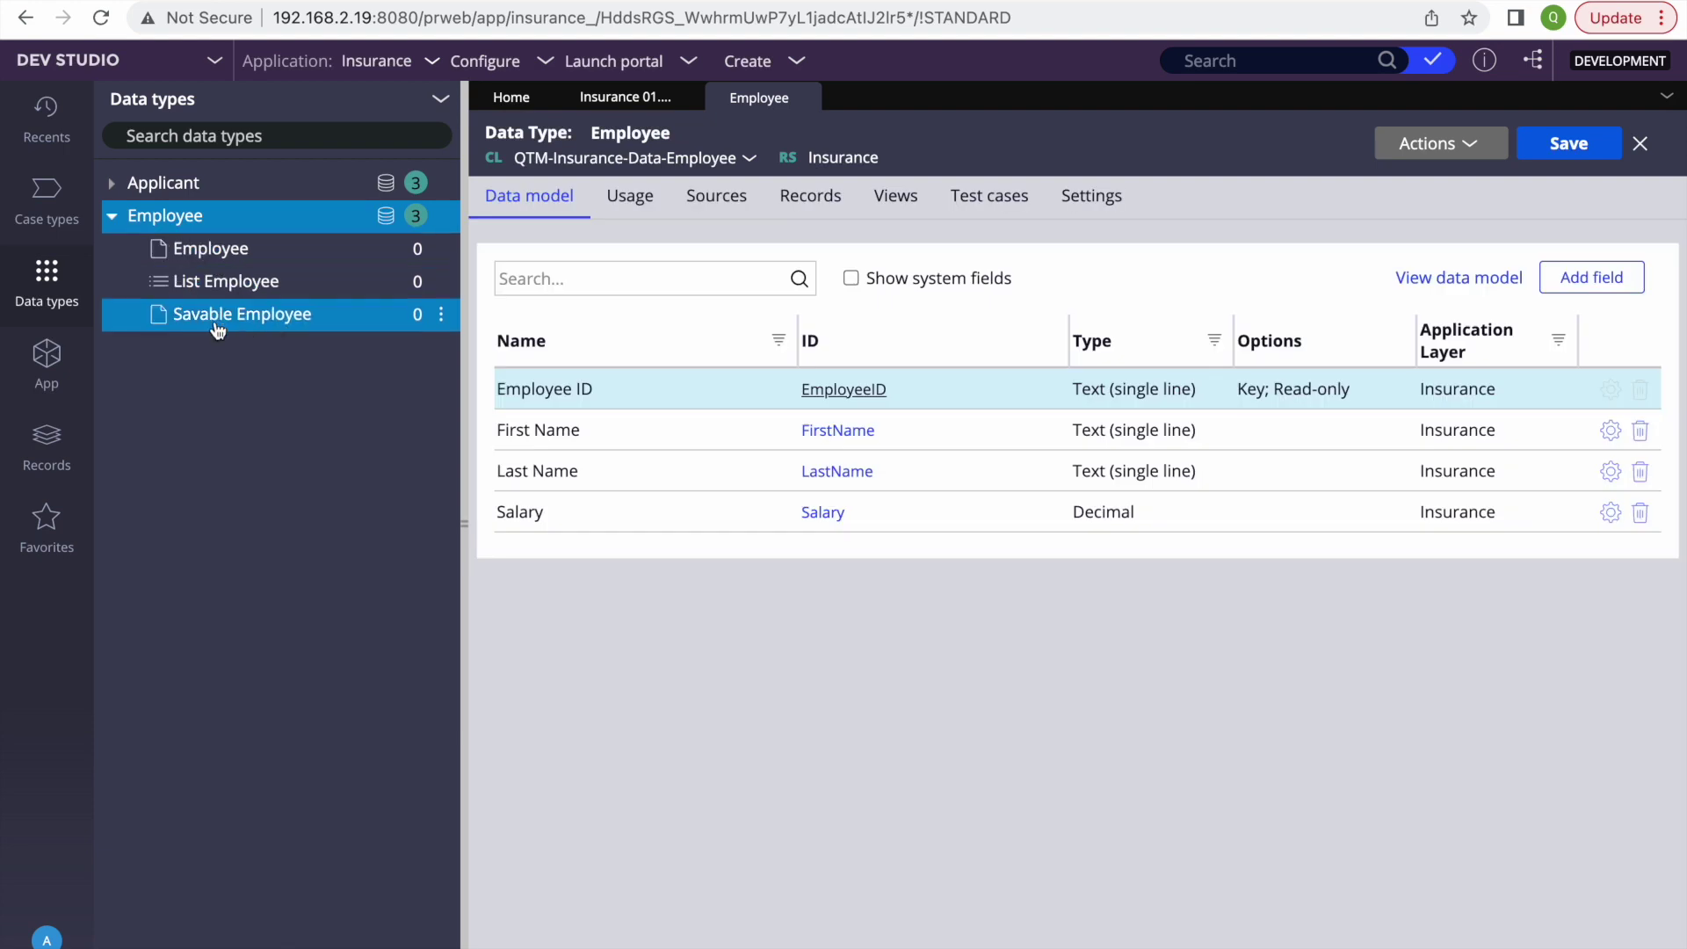
left_click(699, 198)
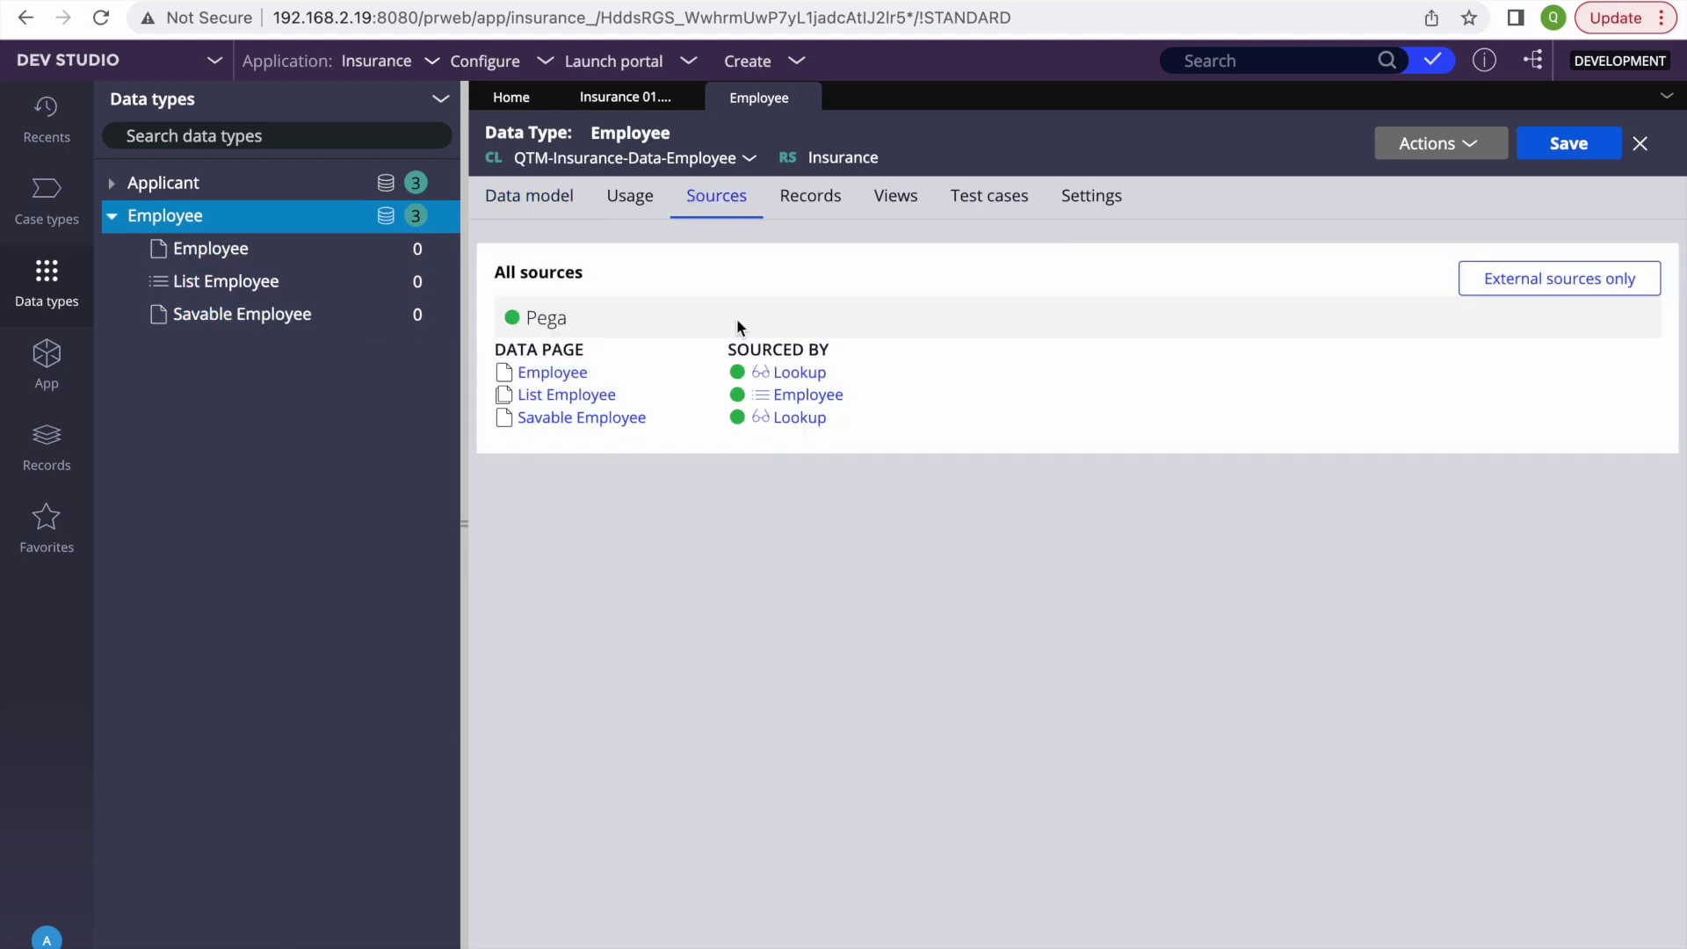
left_click(540, 372)
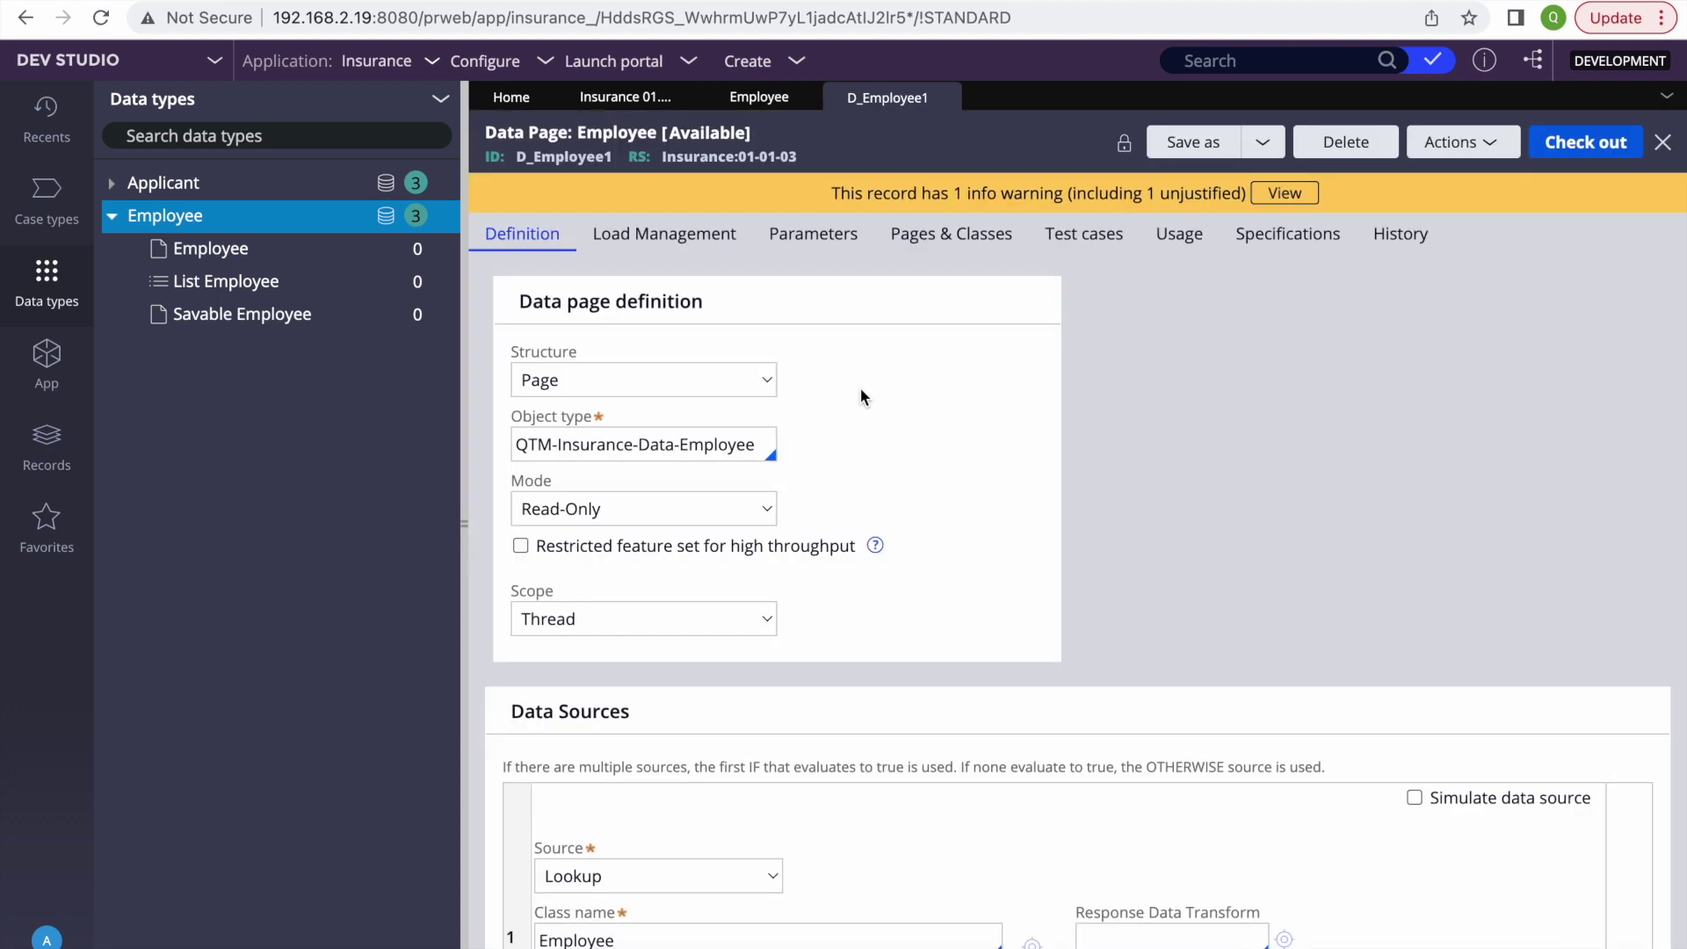
Step: Review the guardrail warning on the Employee data page and check the page out for editing
left_click(1285, 193)
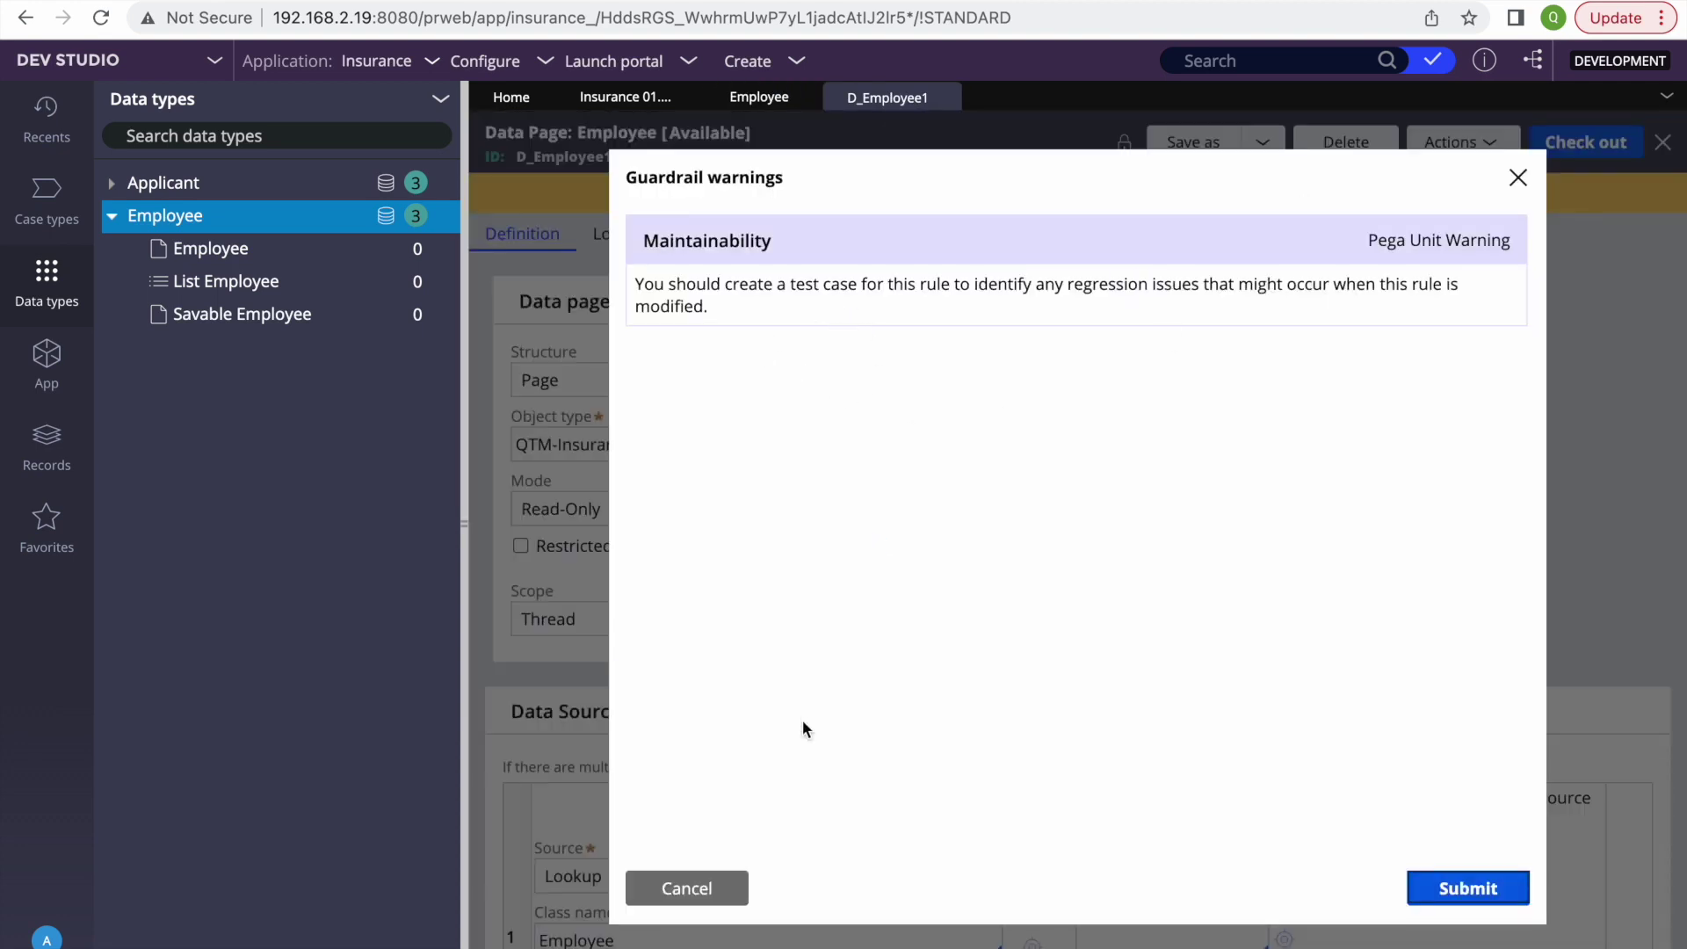
left_click(703, 888)
left_click(1577, 145)
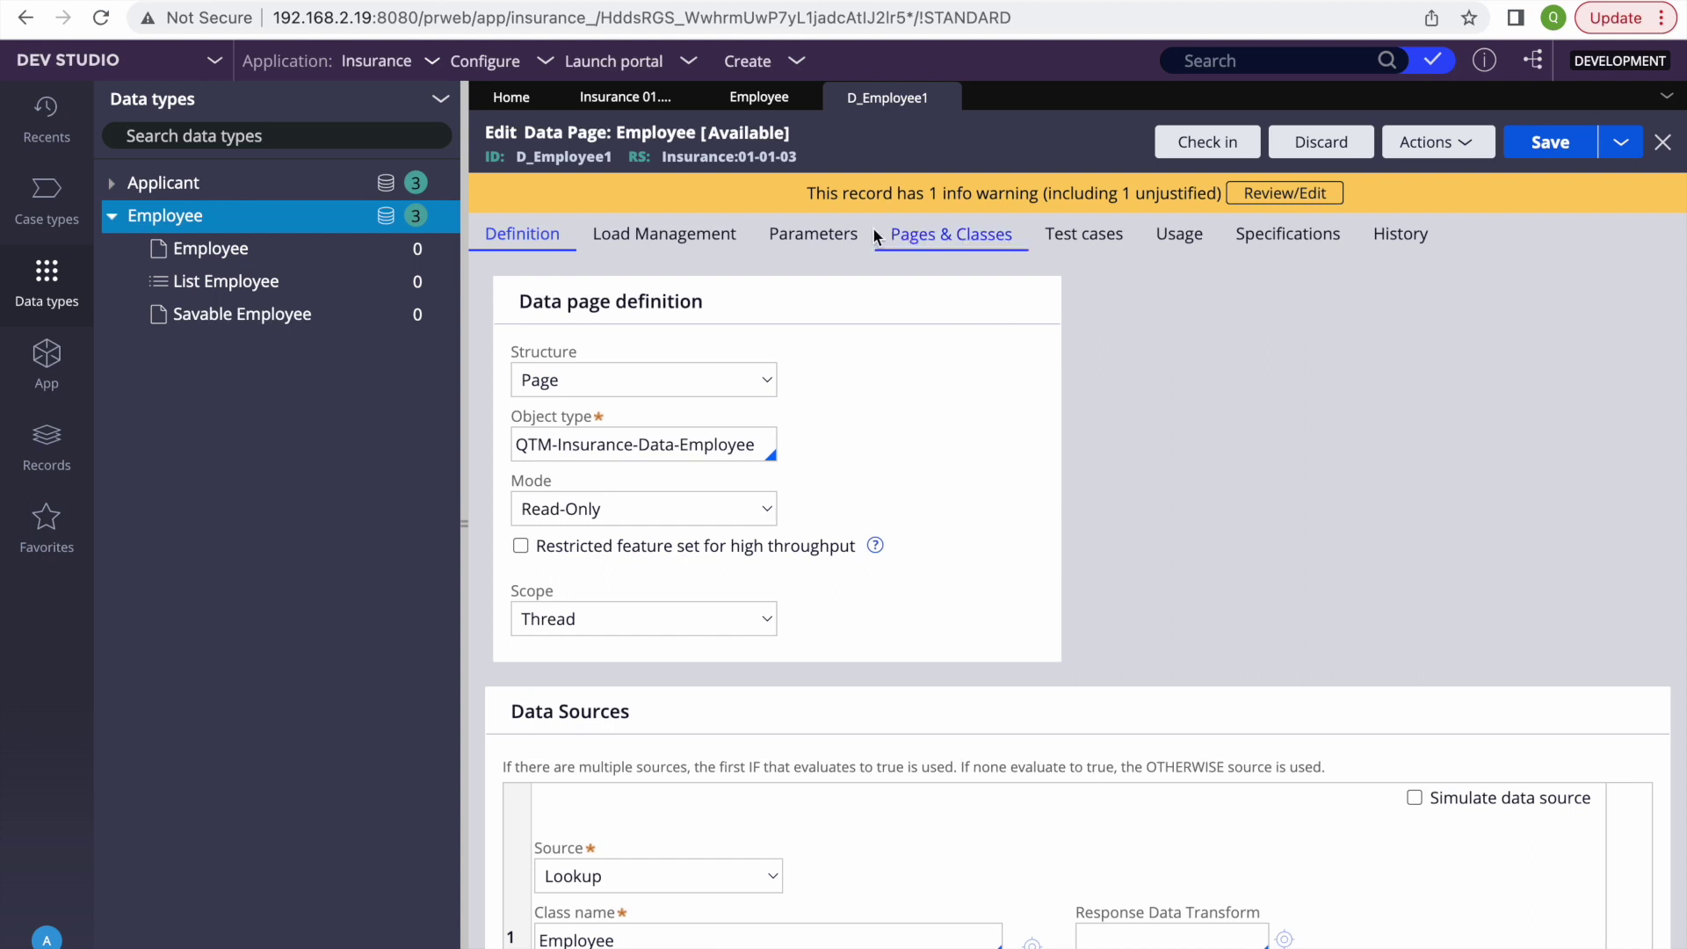
Step: Look over the locally stored records of the Employee data type and return to the D_Employee1 data page
left_click(759, 97)
left_click(821, 207)
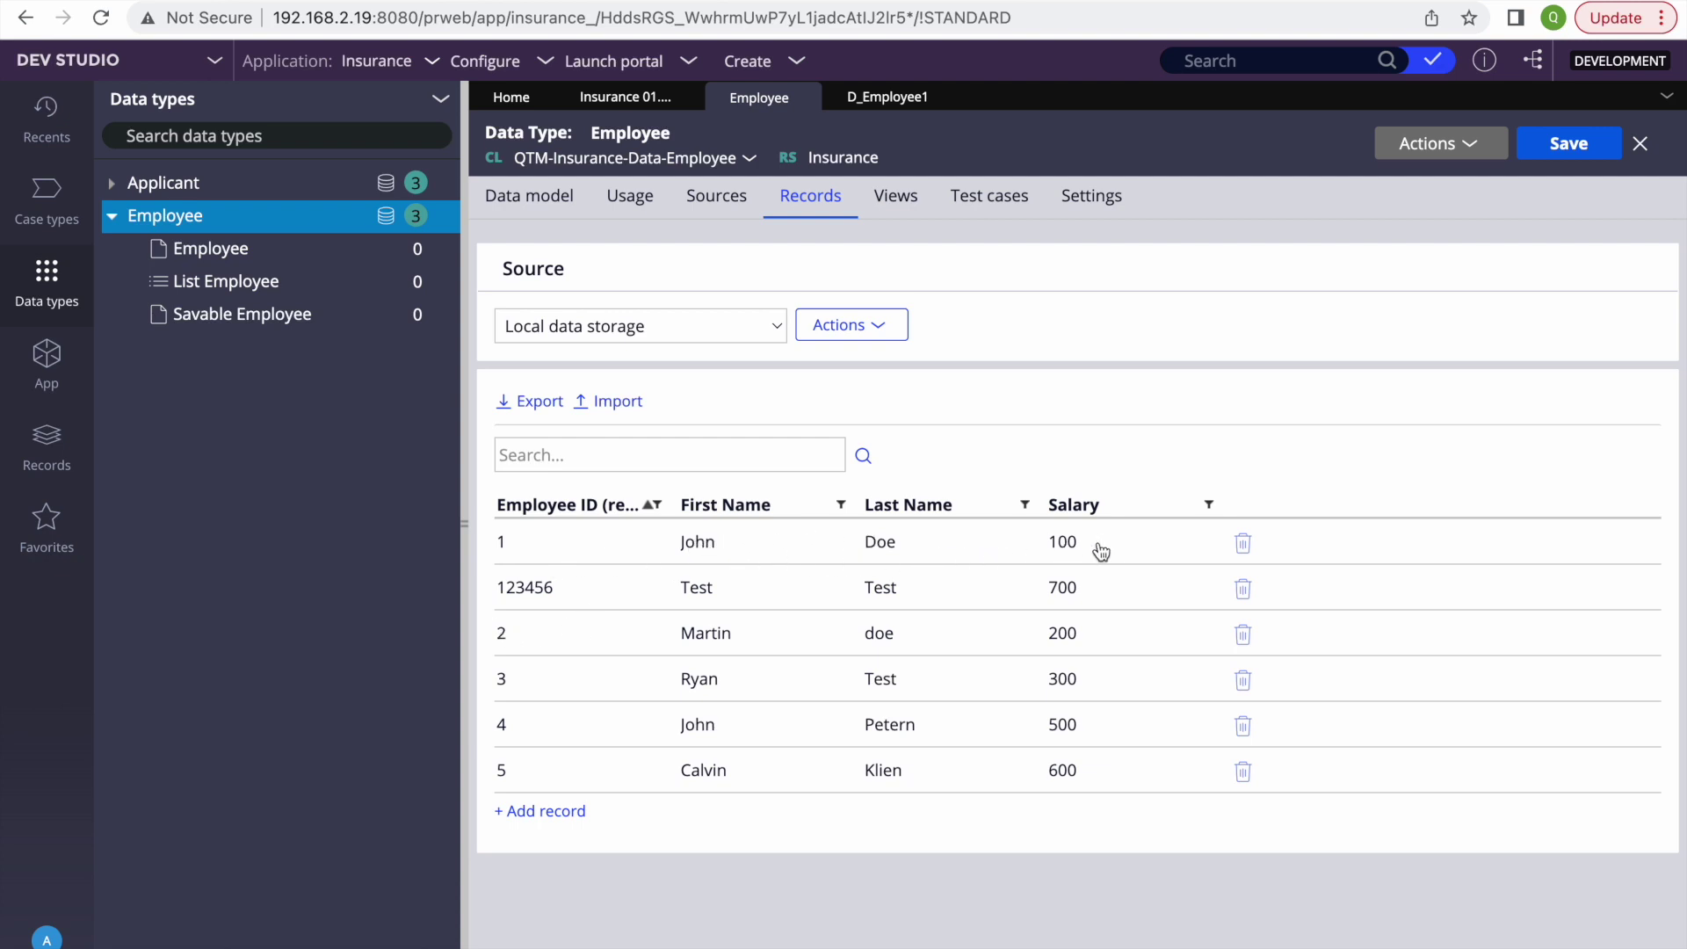
left_click(889, 97)
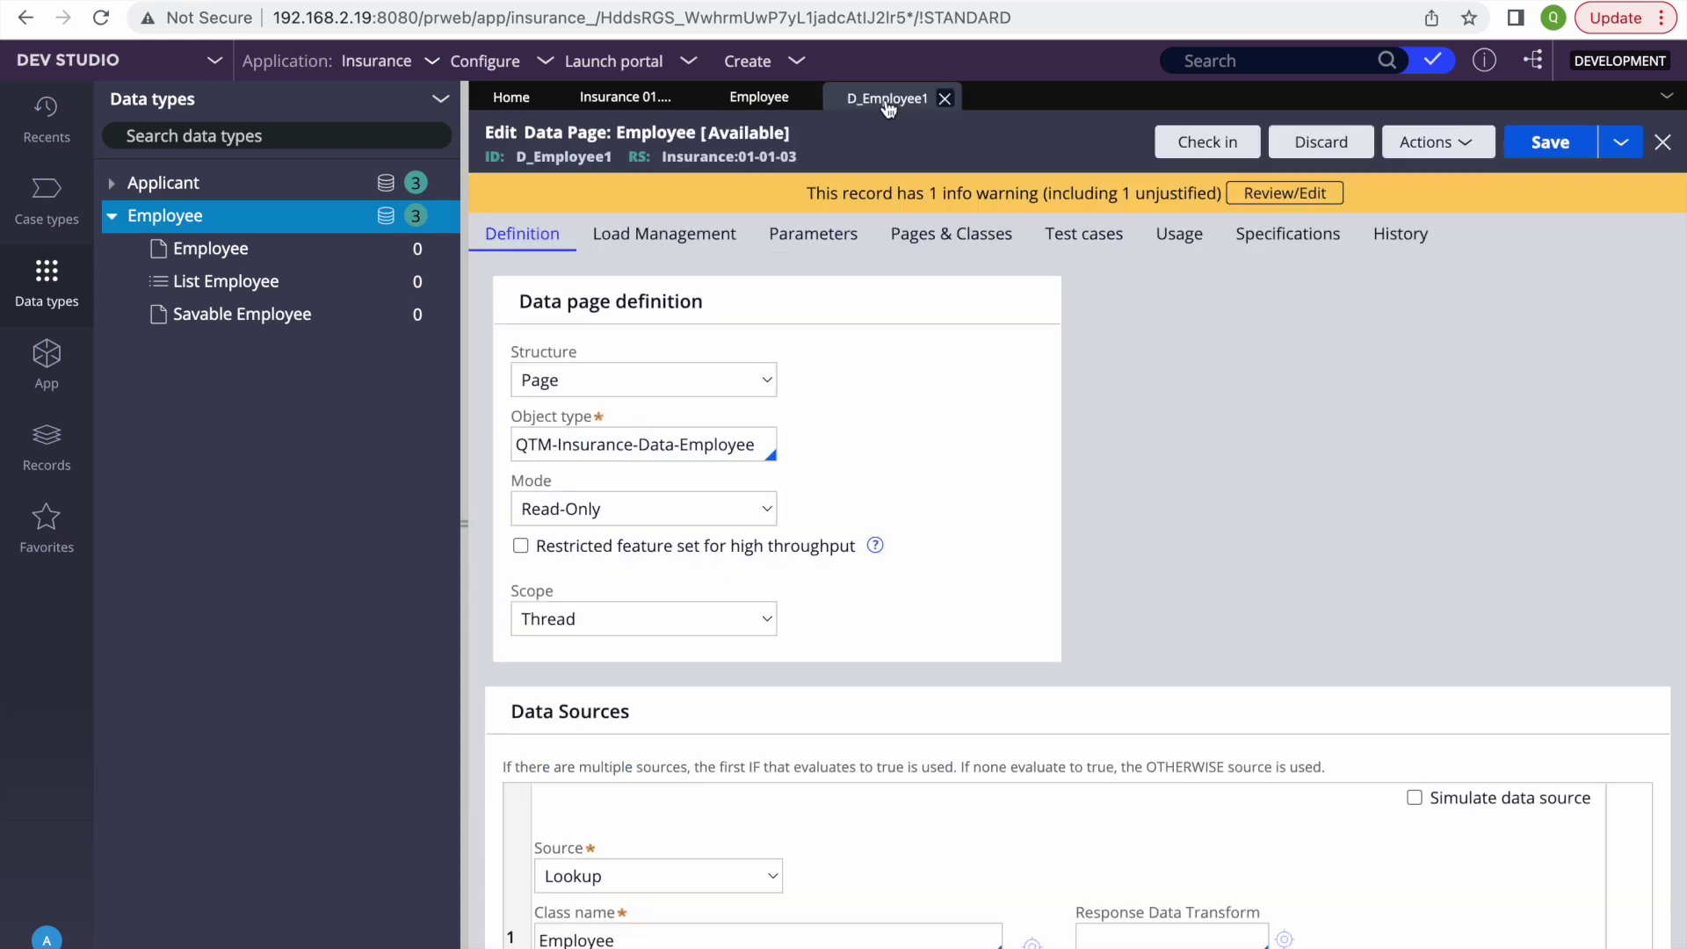
Step: Run the D_Employee1 data page with EmployeeID 1 and review the returned properties
left_click(1427, 142)
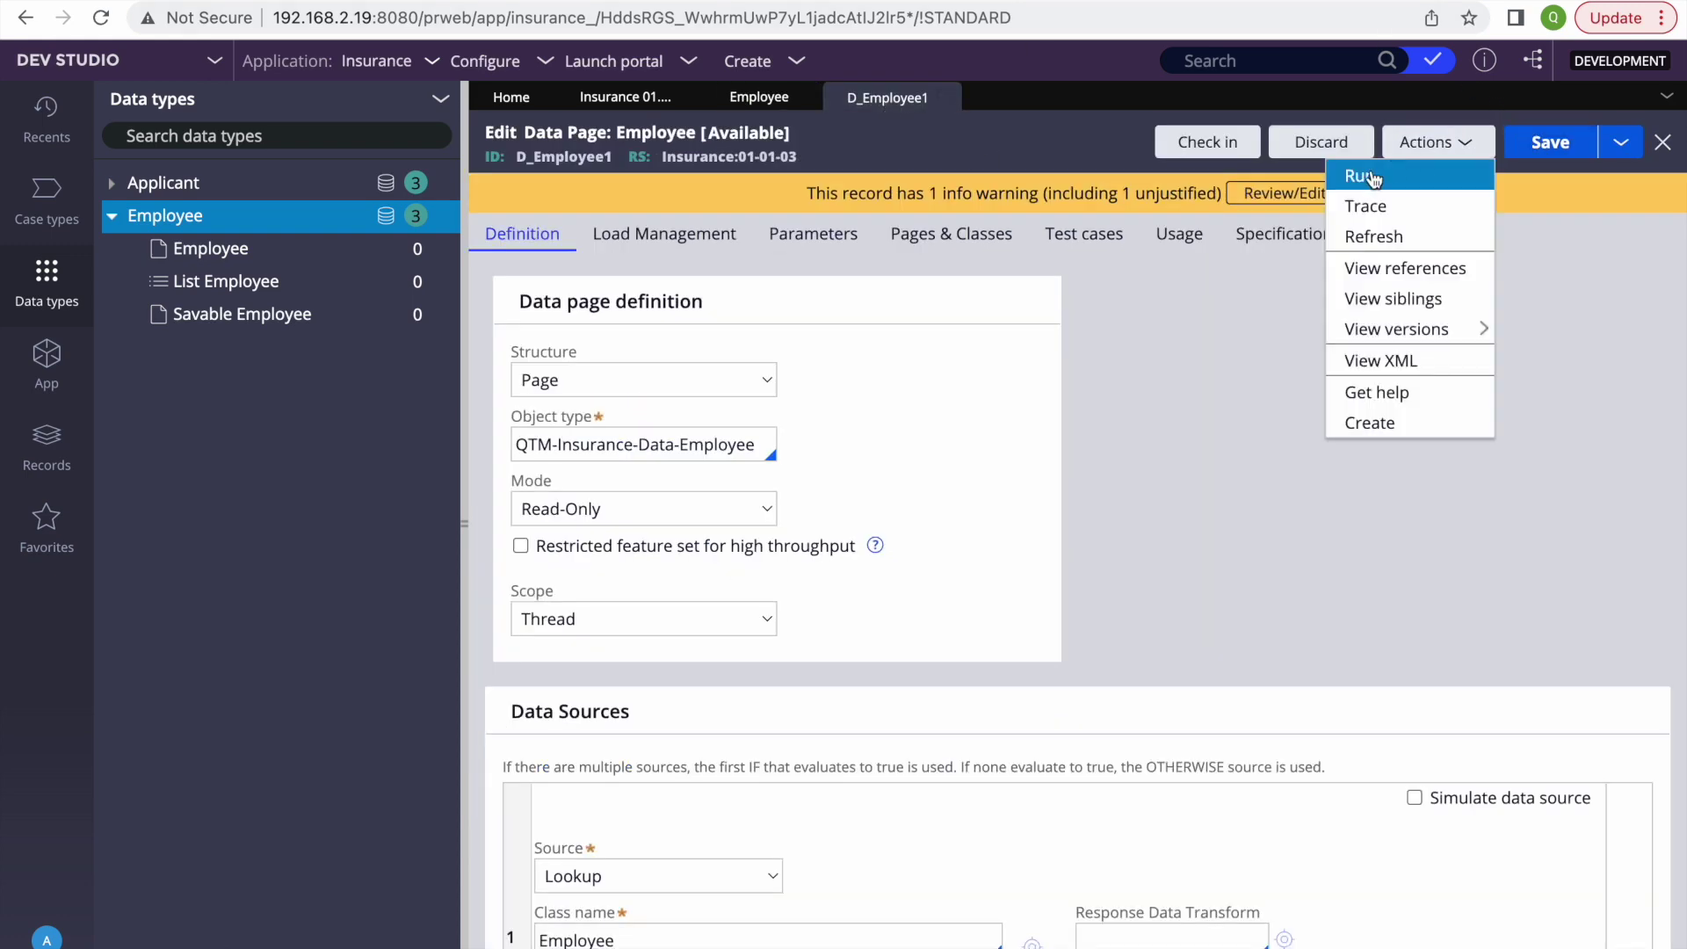
left_click(1367, 172)
left_click(689, 172)
type("1")
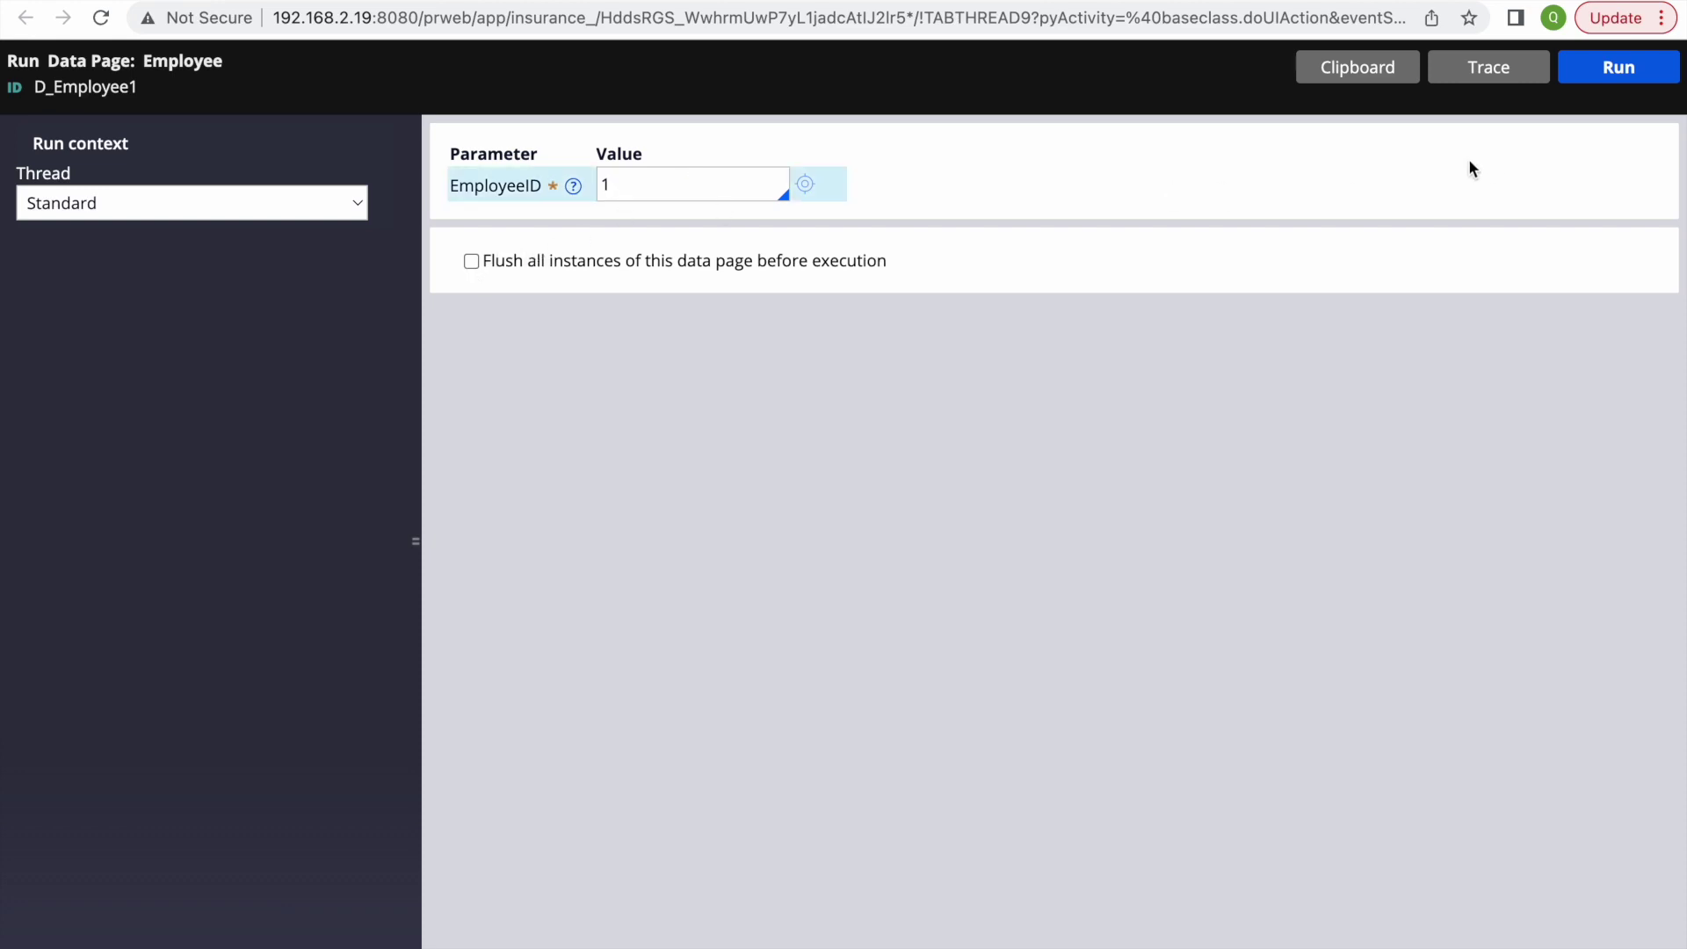
left_click(1613, 68)
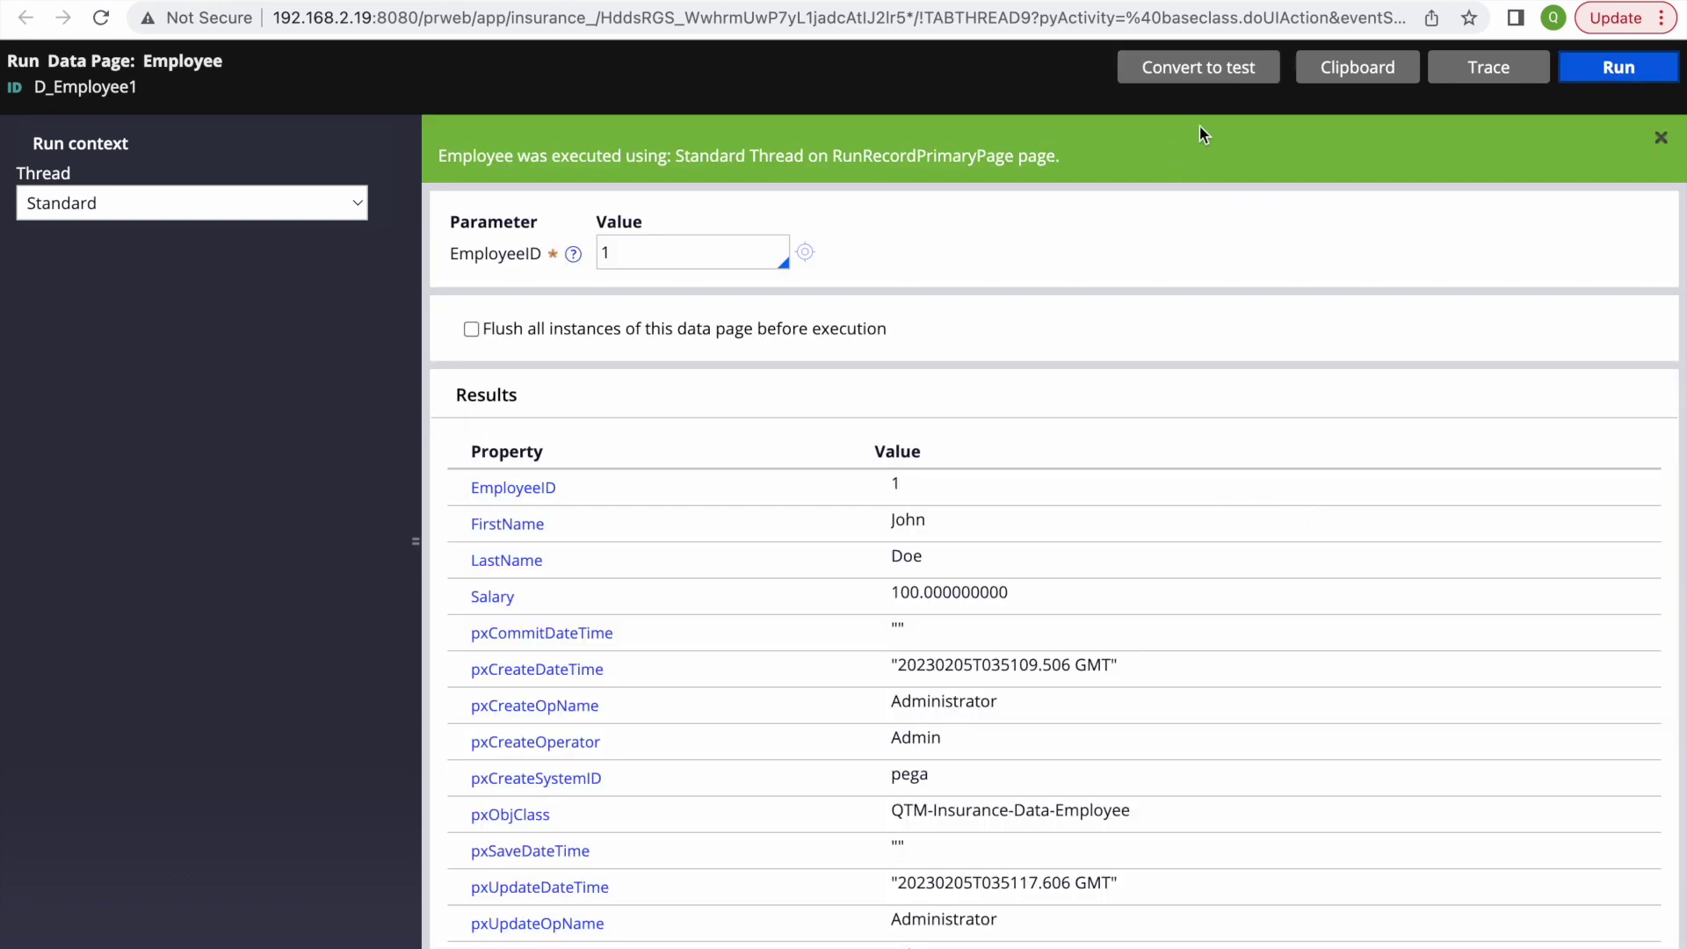
scroll(824, 845, "down", 3)
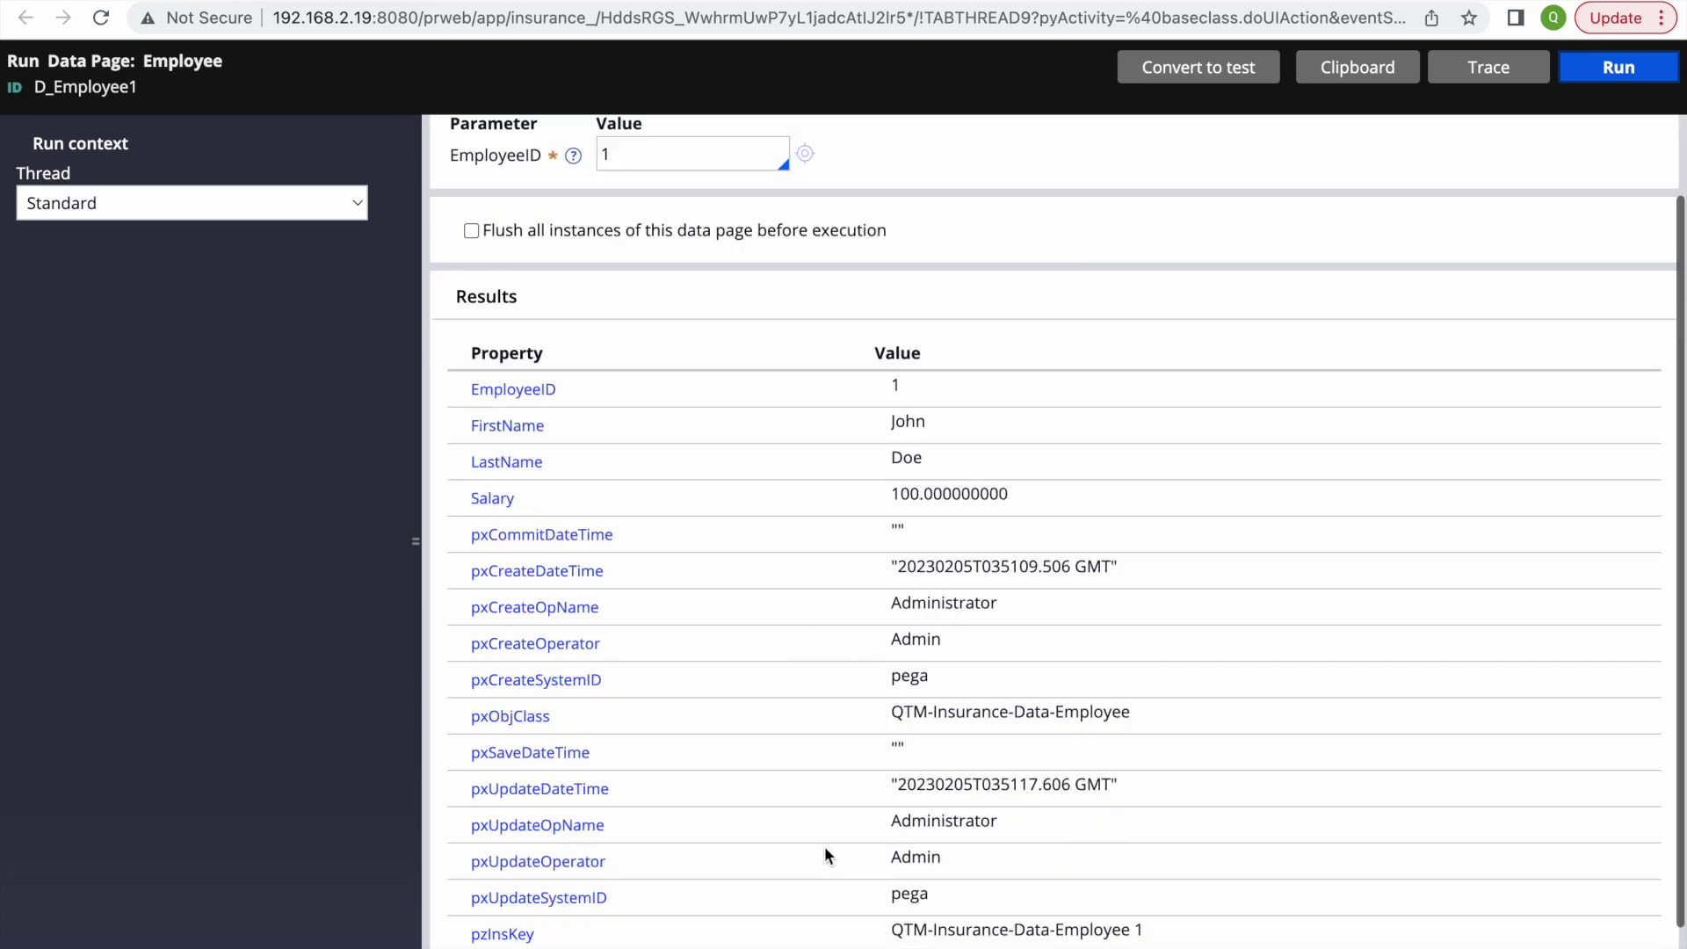
scroll(824, 846, "up", 3)
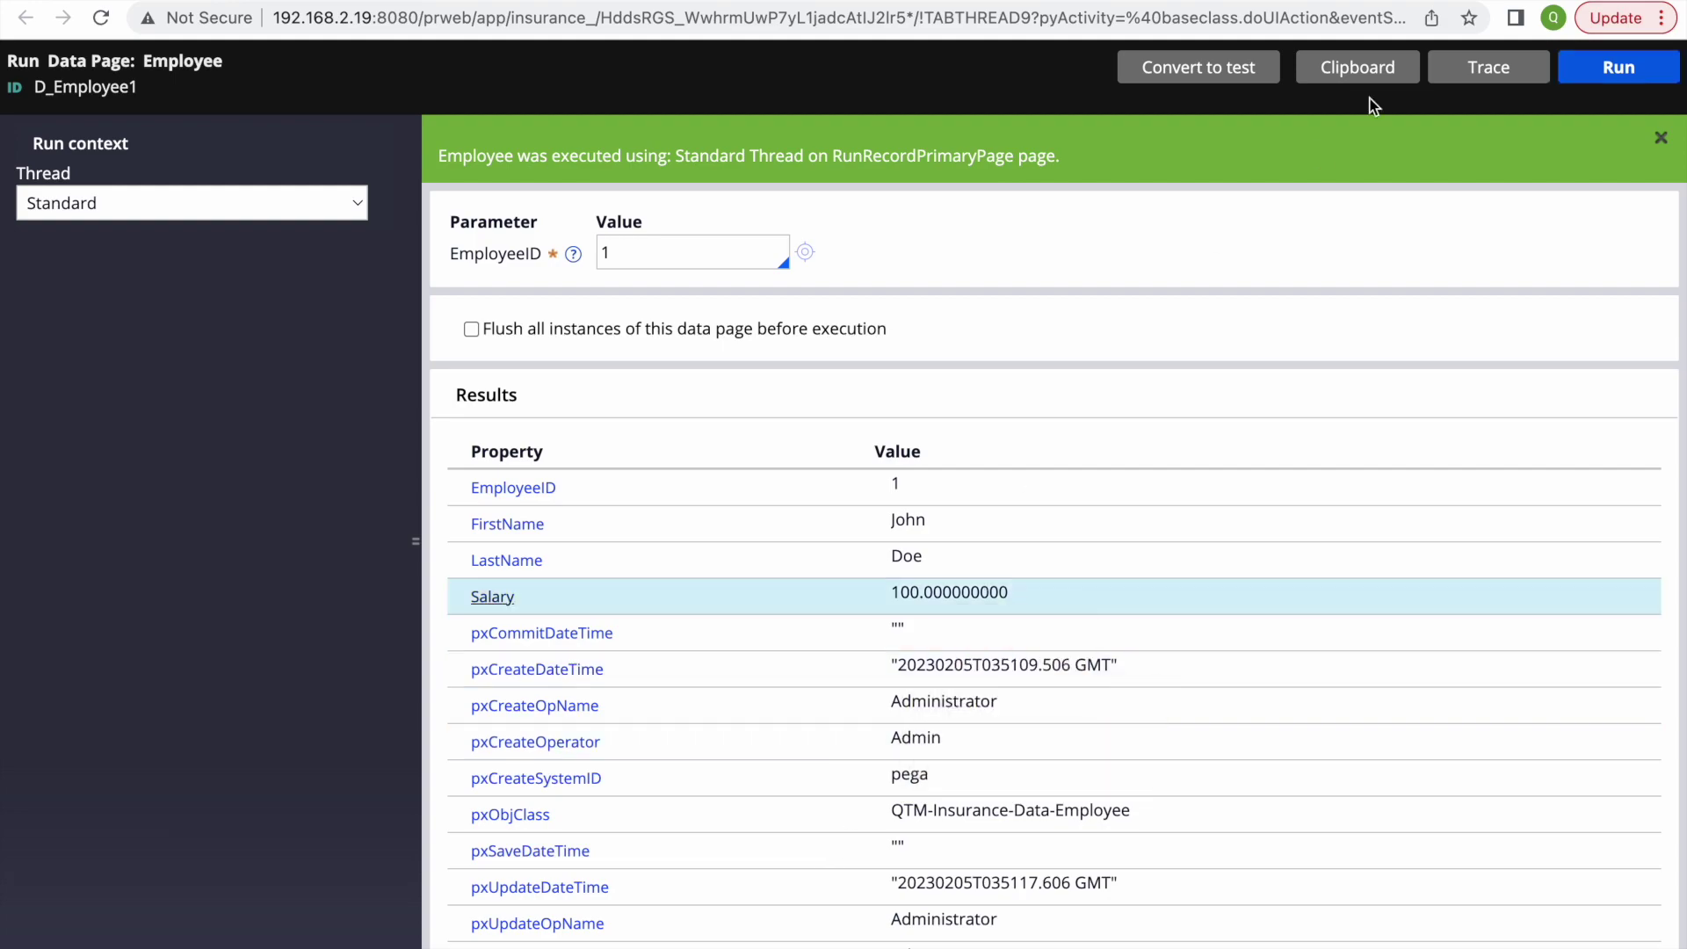
Step: Convert the data page run into a test case and check its tested parameter
left_click(1219, 67)
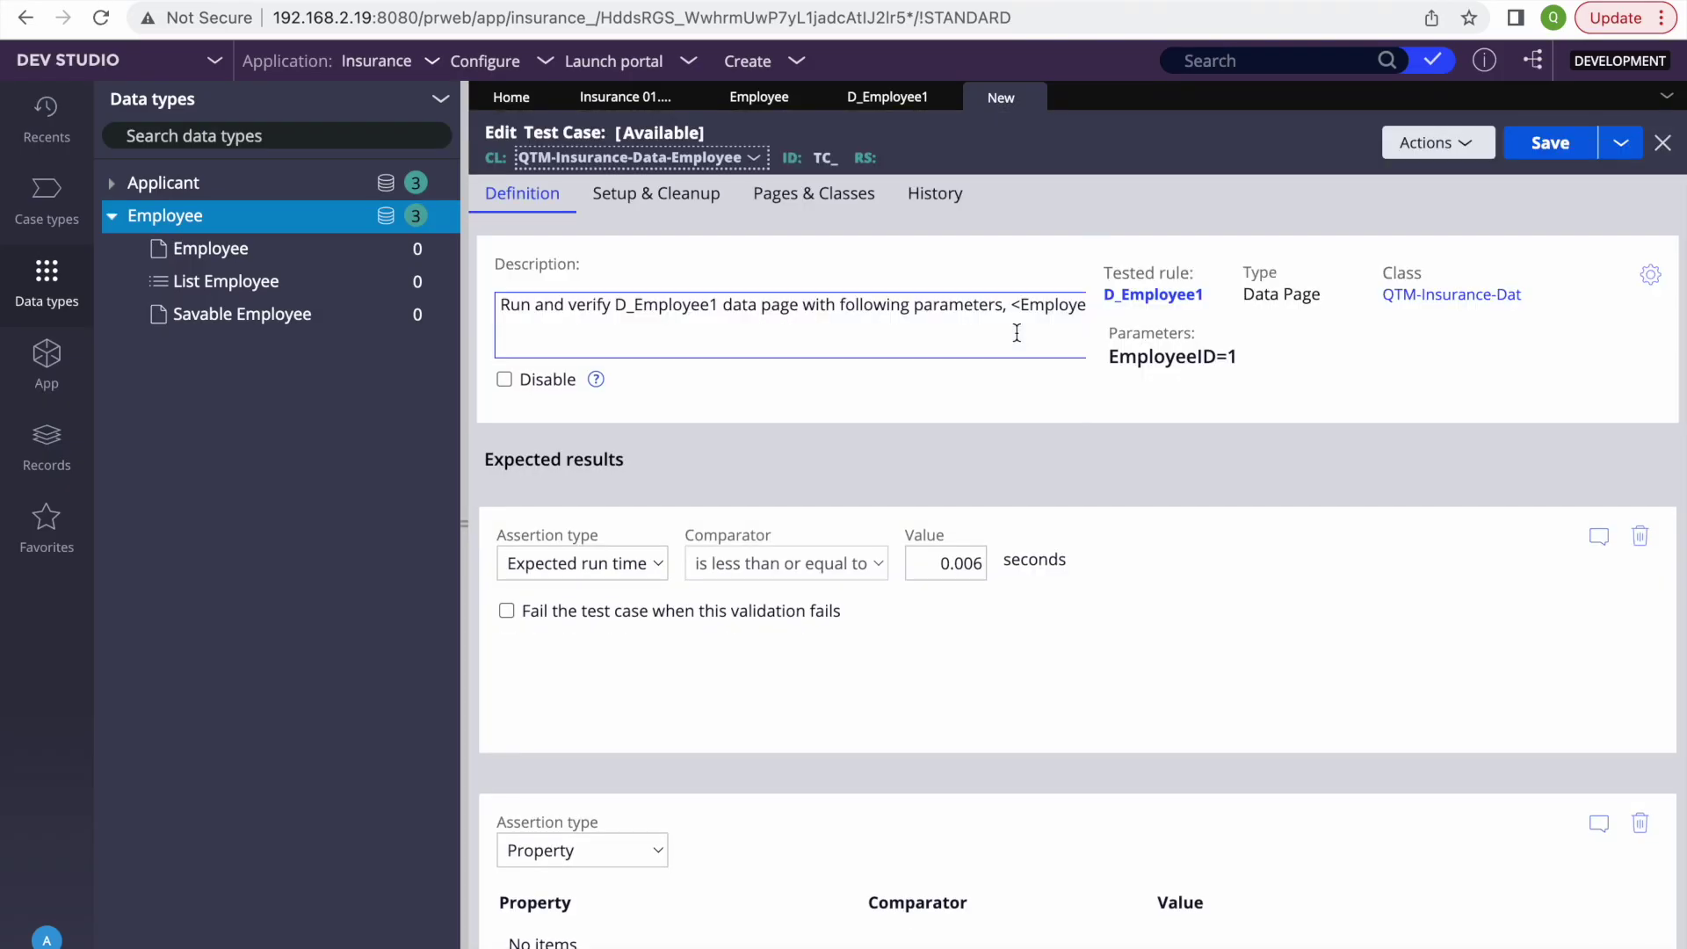
triple_click(1232, 353)
left_click(1232, 354)
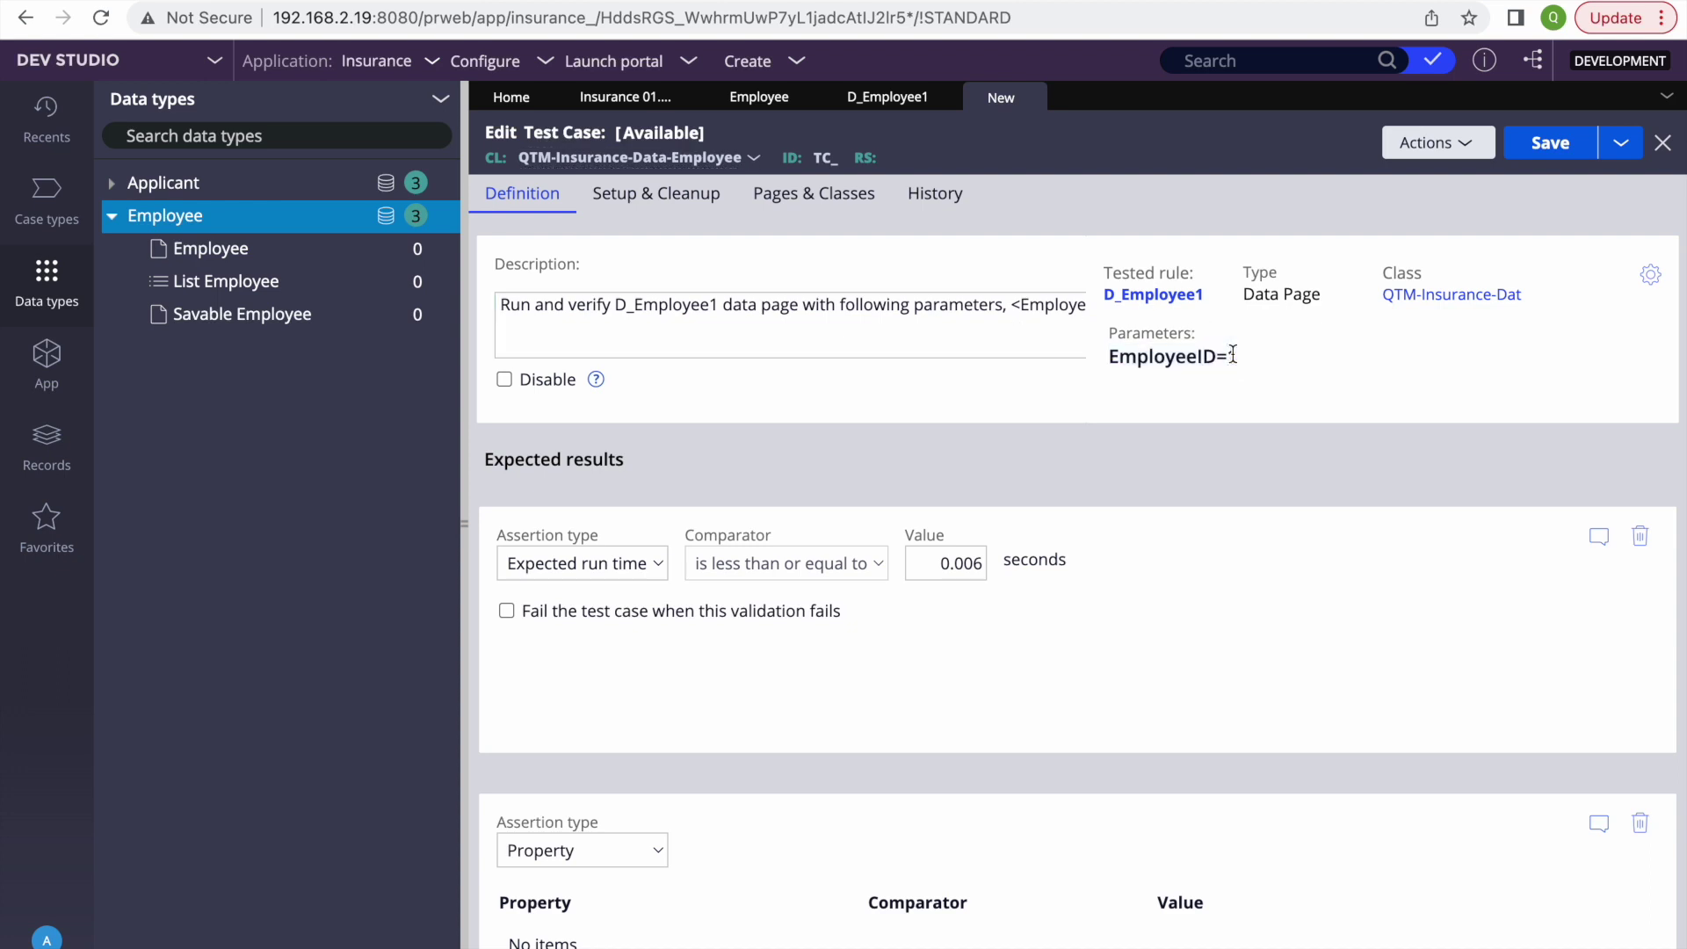
Step: Examine the Employee records and the input parameter defined on D_Employee1, and return to the new test case
left_click(740, 100)
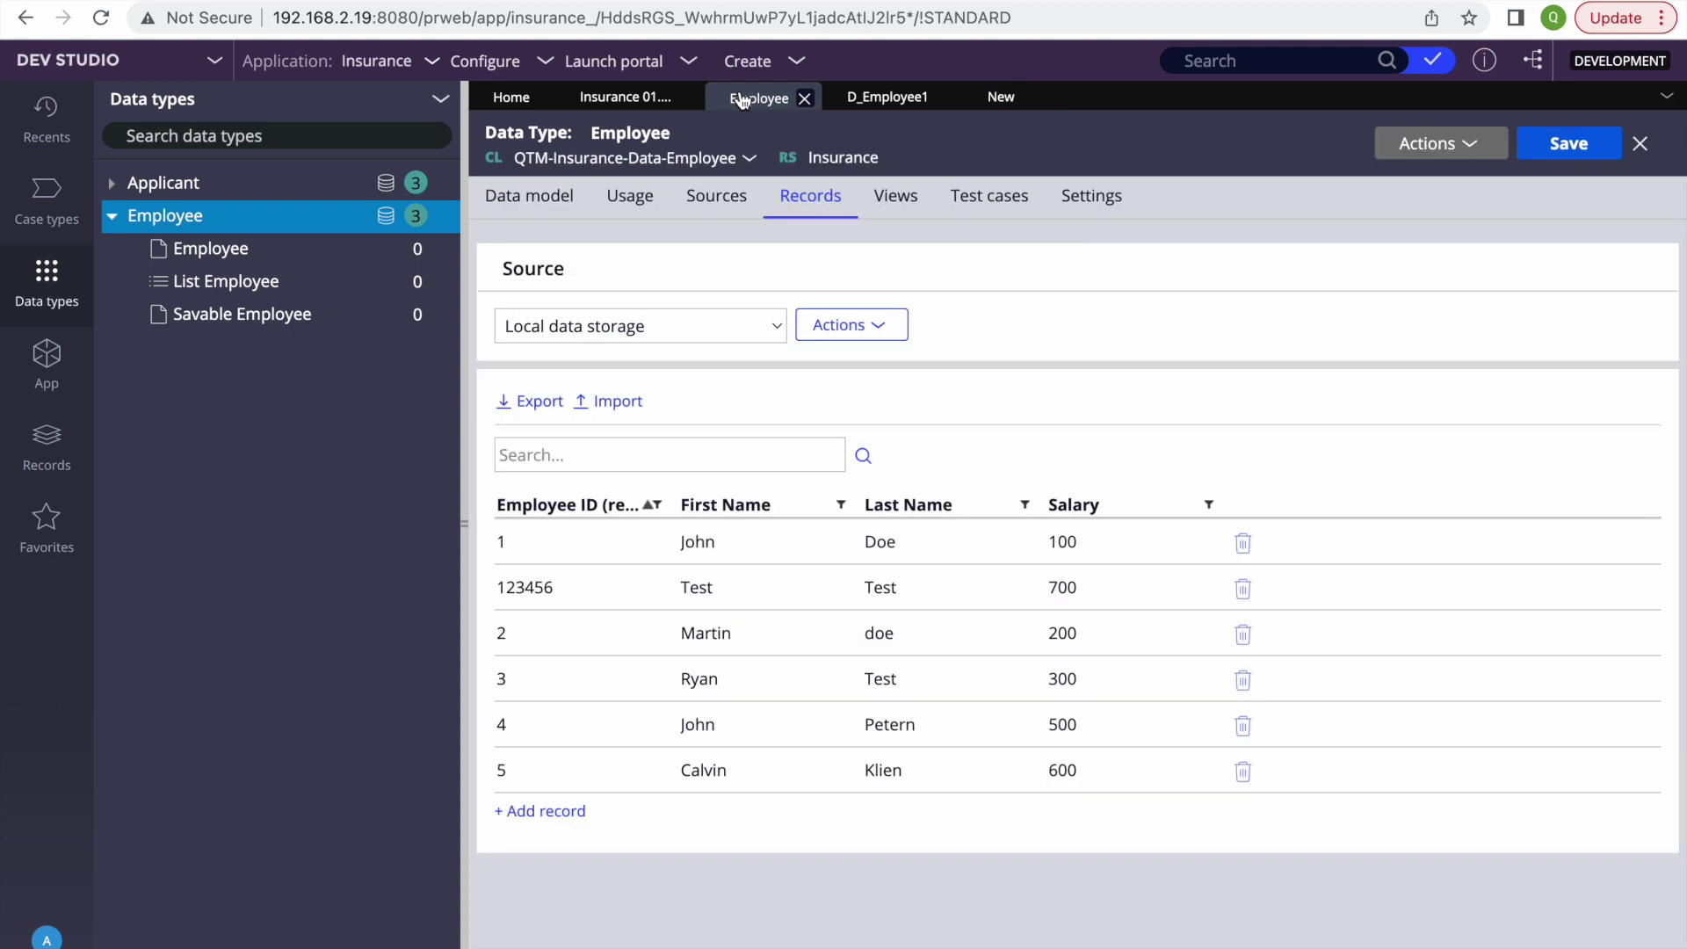
left_click(860, 100)
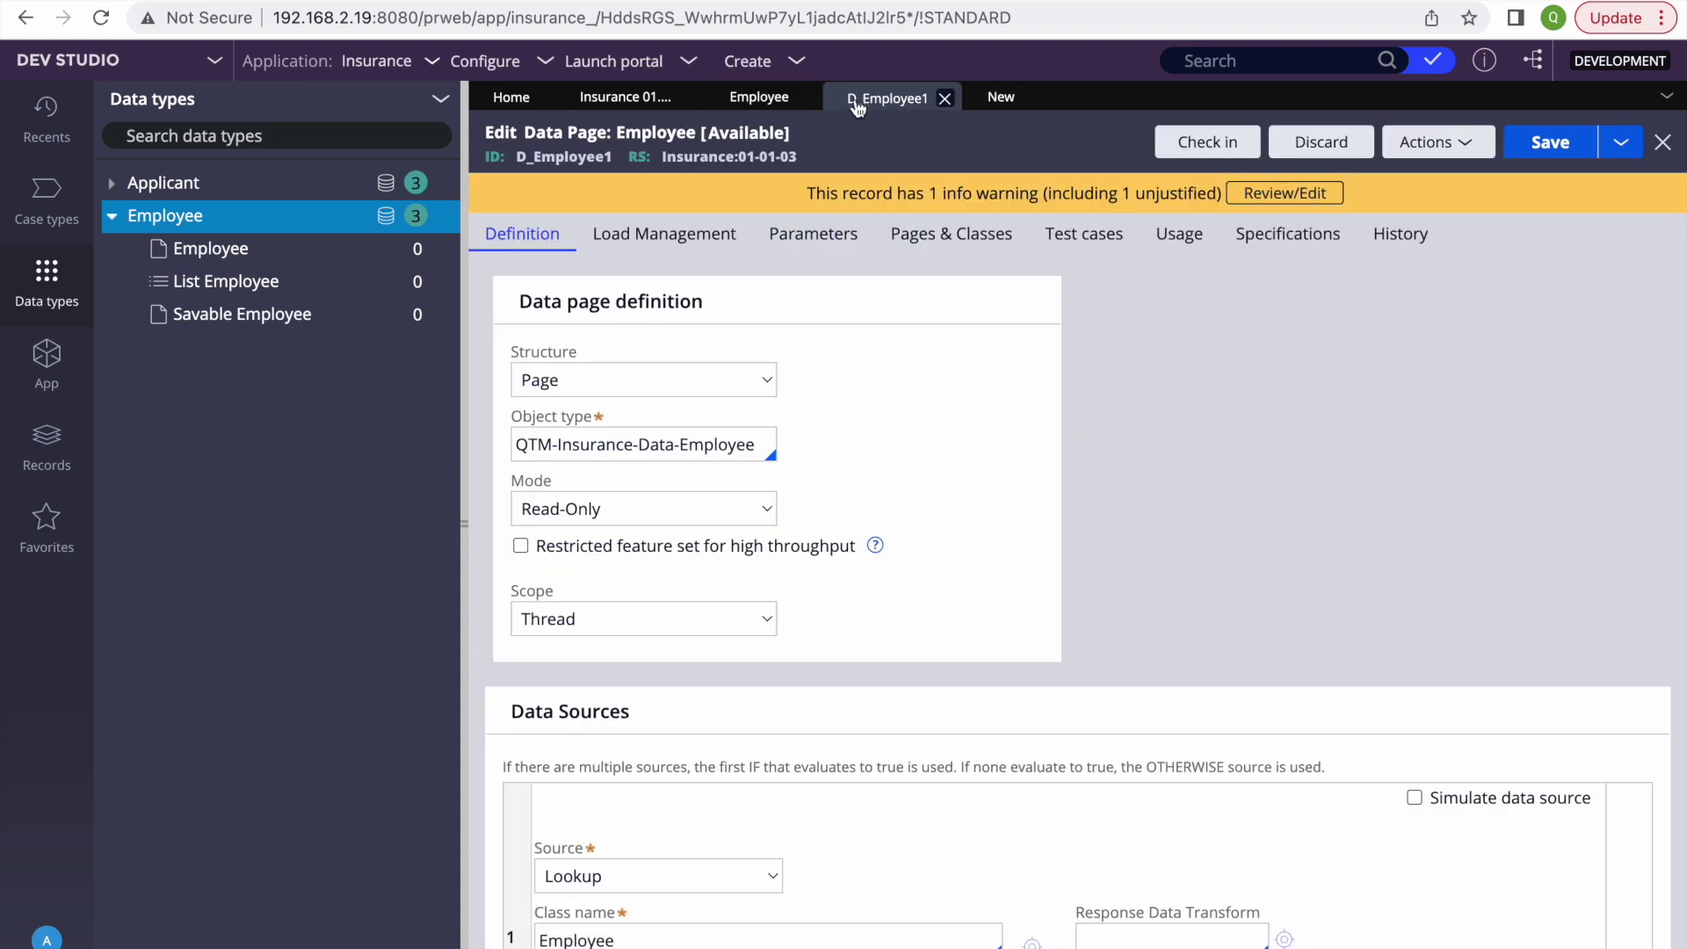
left_click(813, 233)
double_click(637, 495)
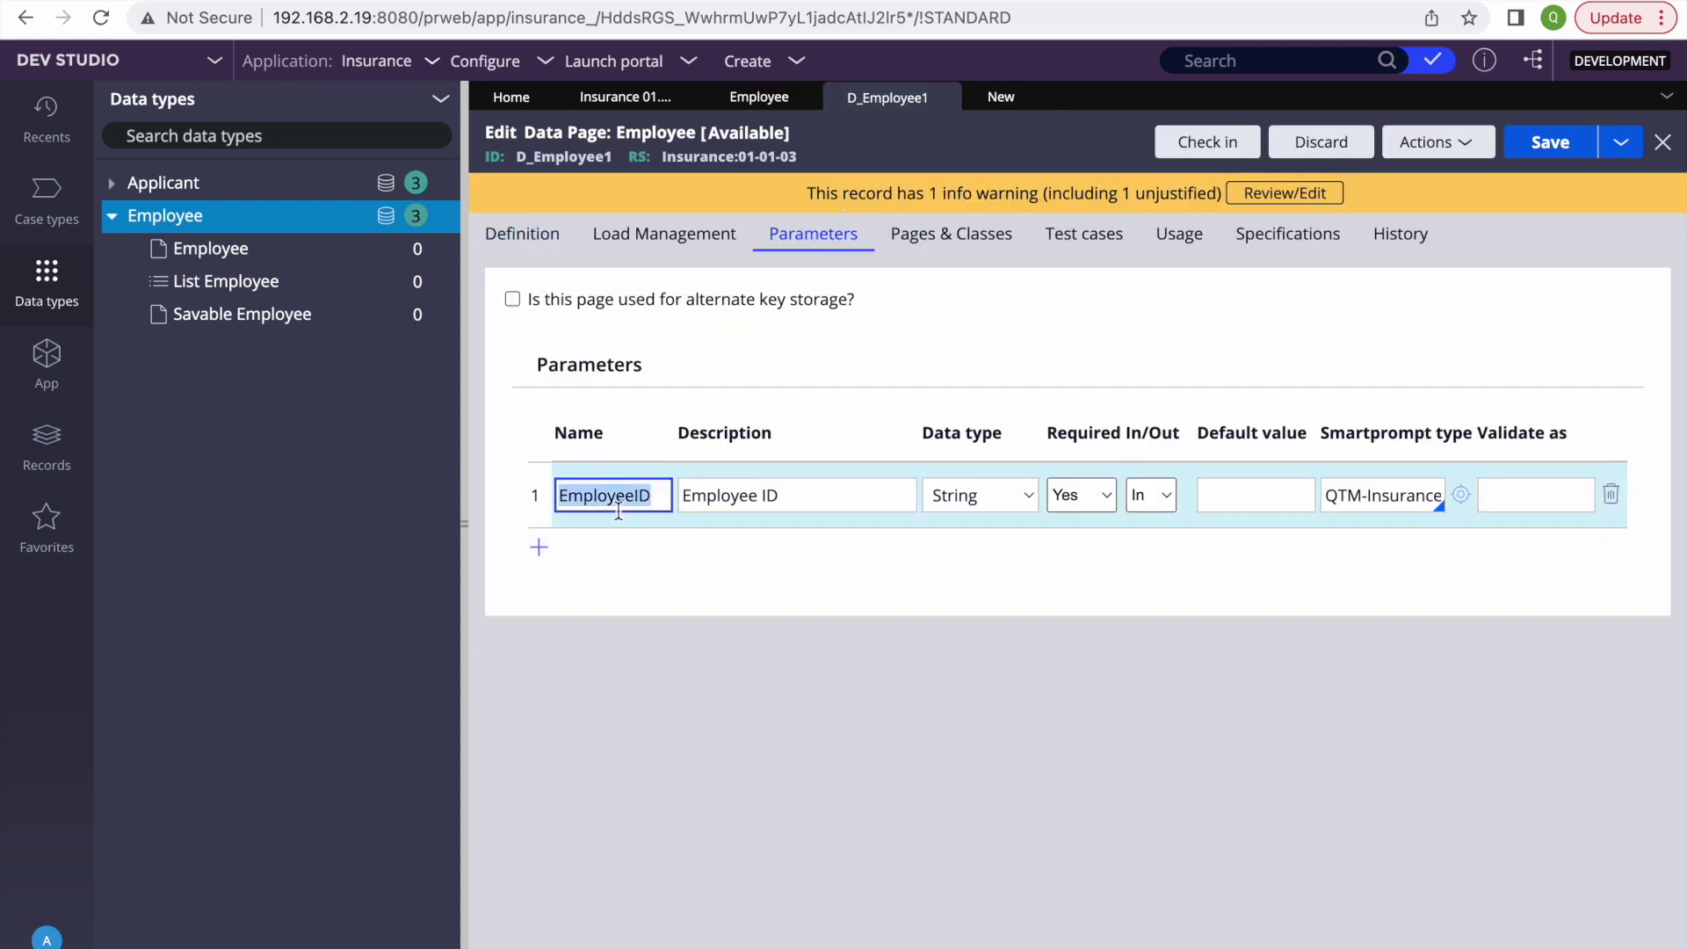
left_click(1001, 99)
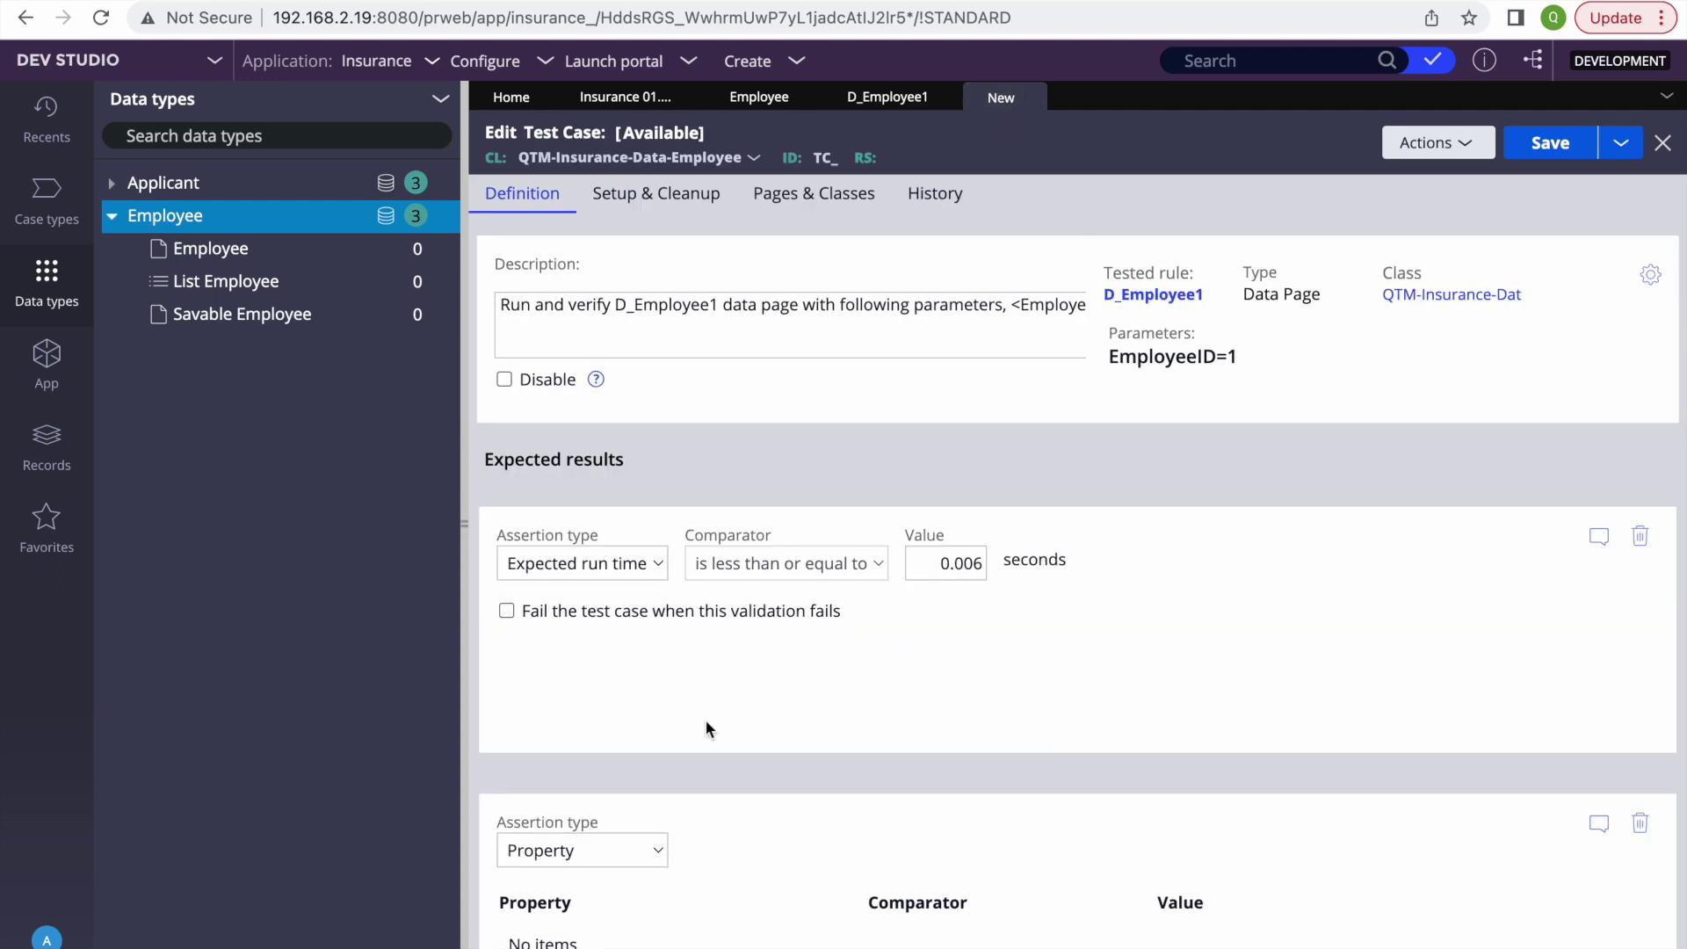
Step: Set the assertion type of the first expected result to Property
scroll(704, 719, "down", 1)
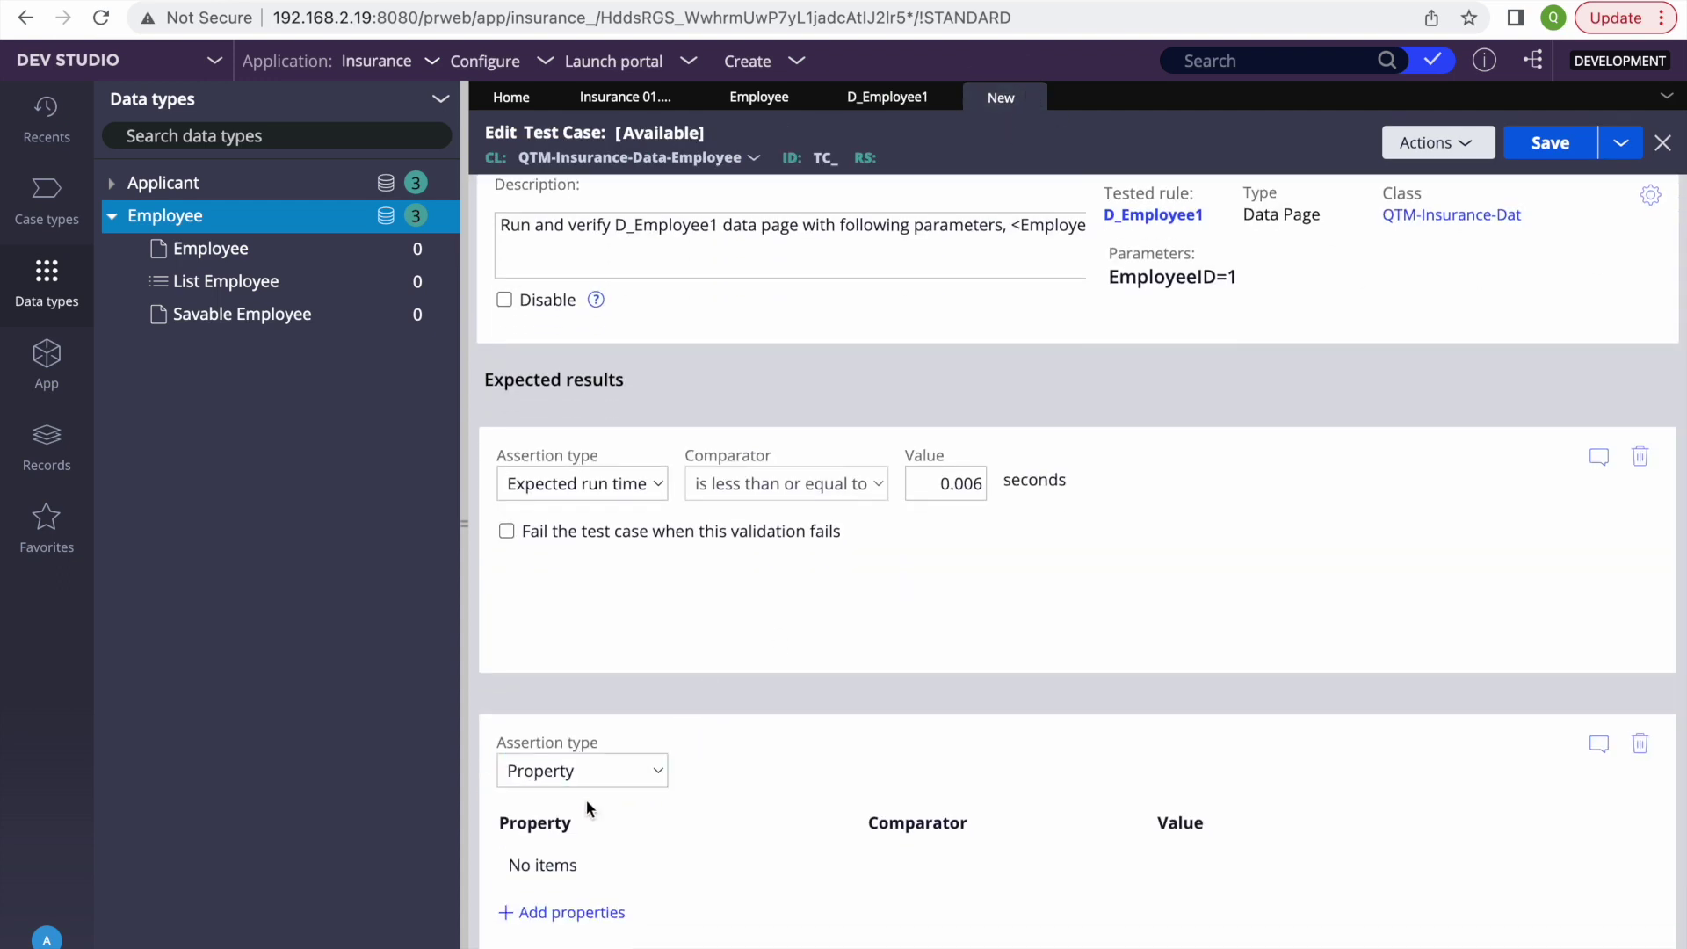
scroll(585, 798, "down", 2)
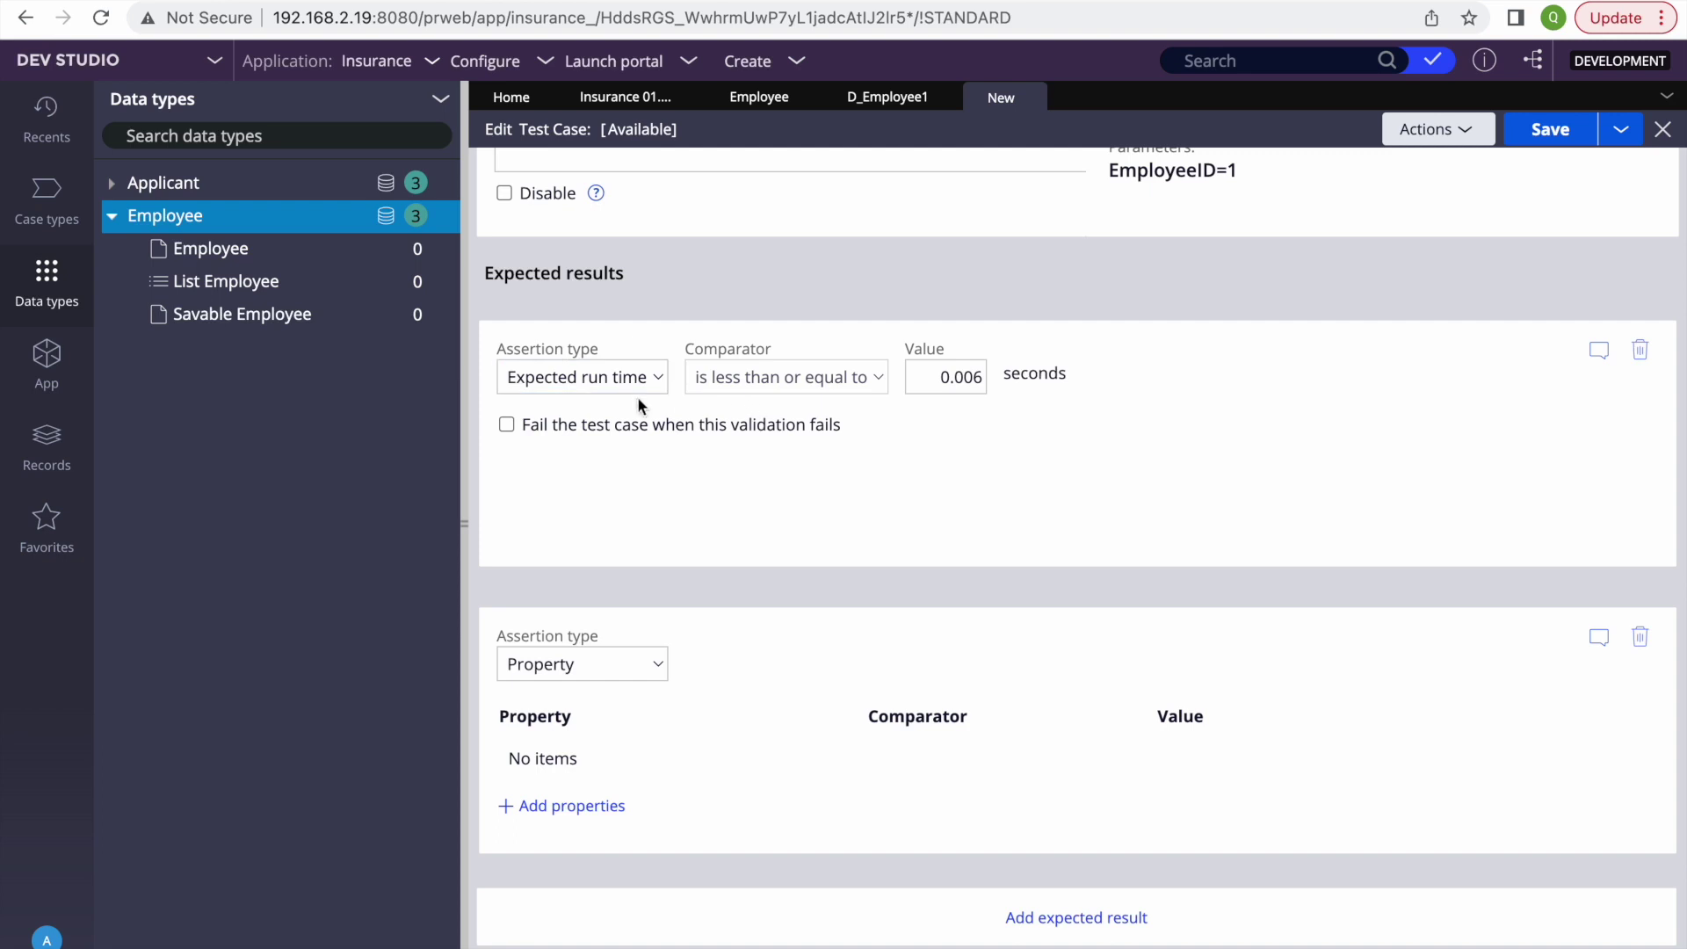
left_click(584, 386)
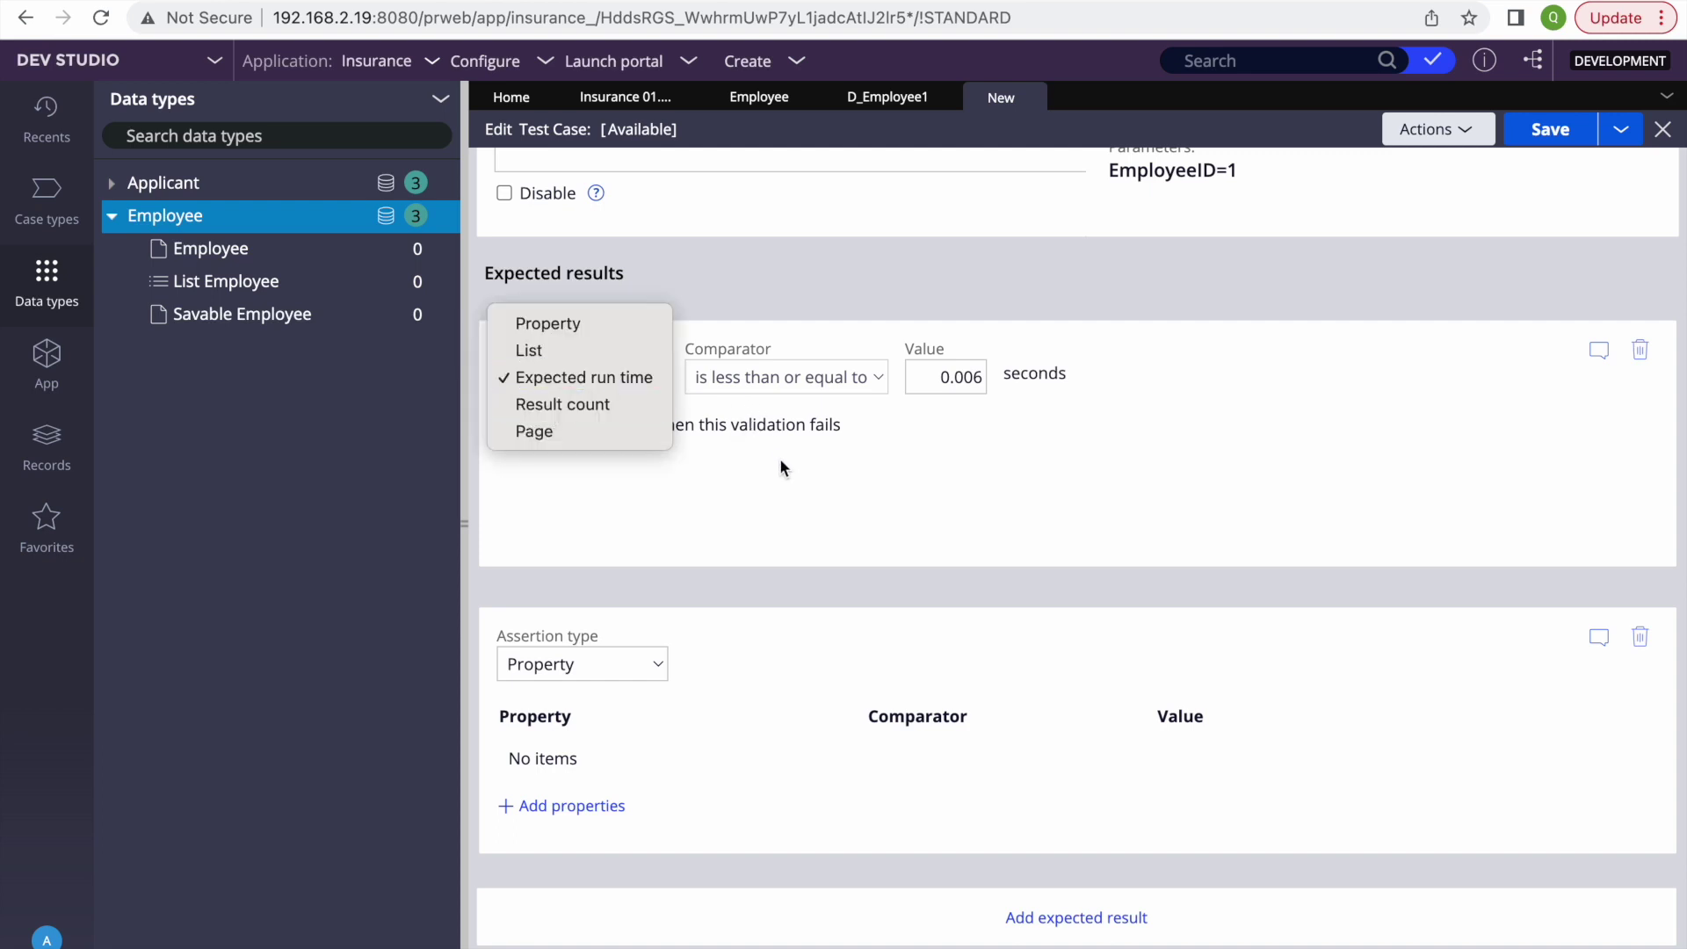
left_click(576, 417)
left_click(605, 387)
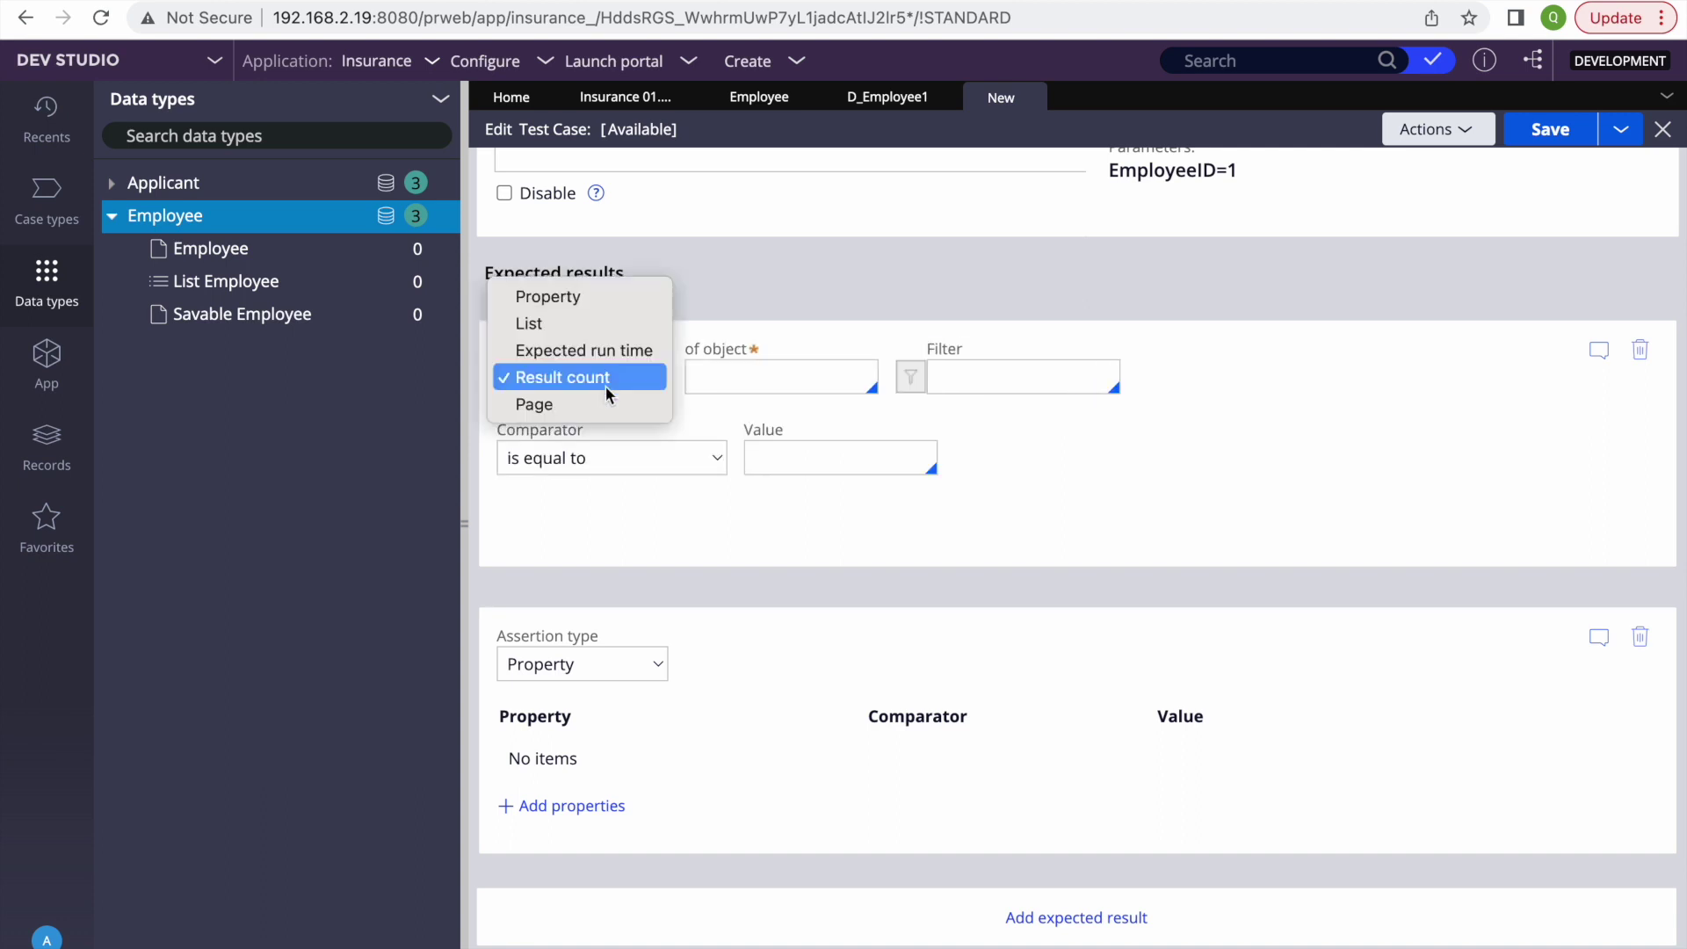
left_click(539, 302)
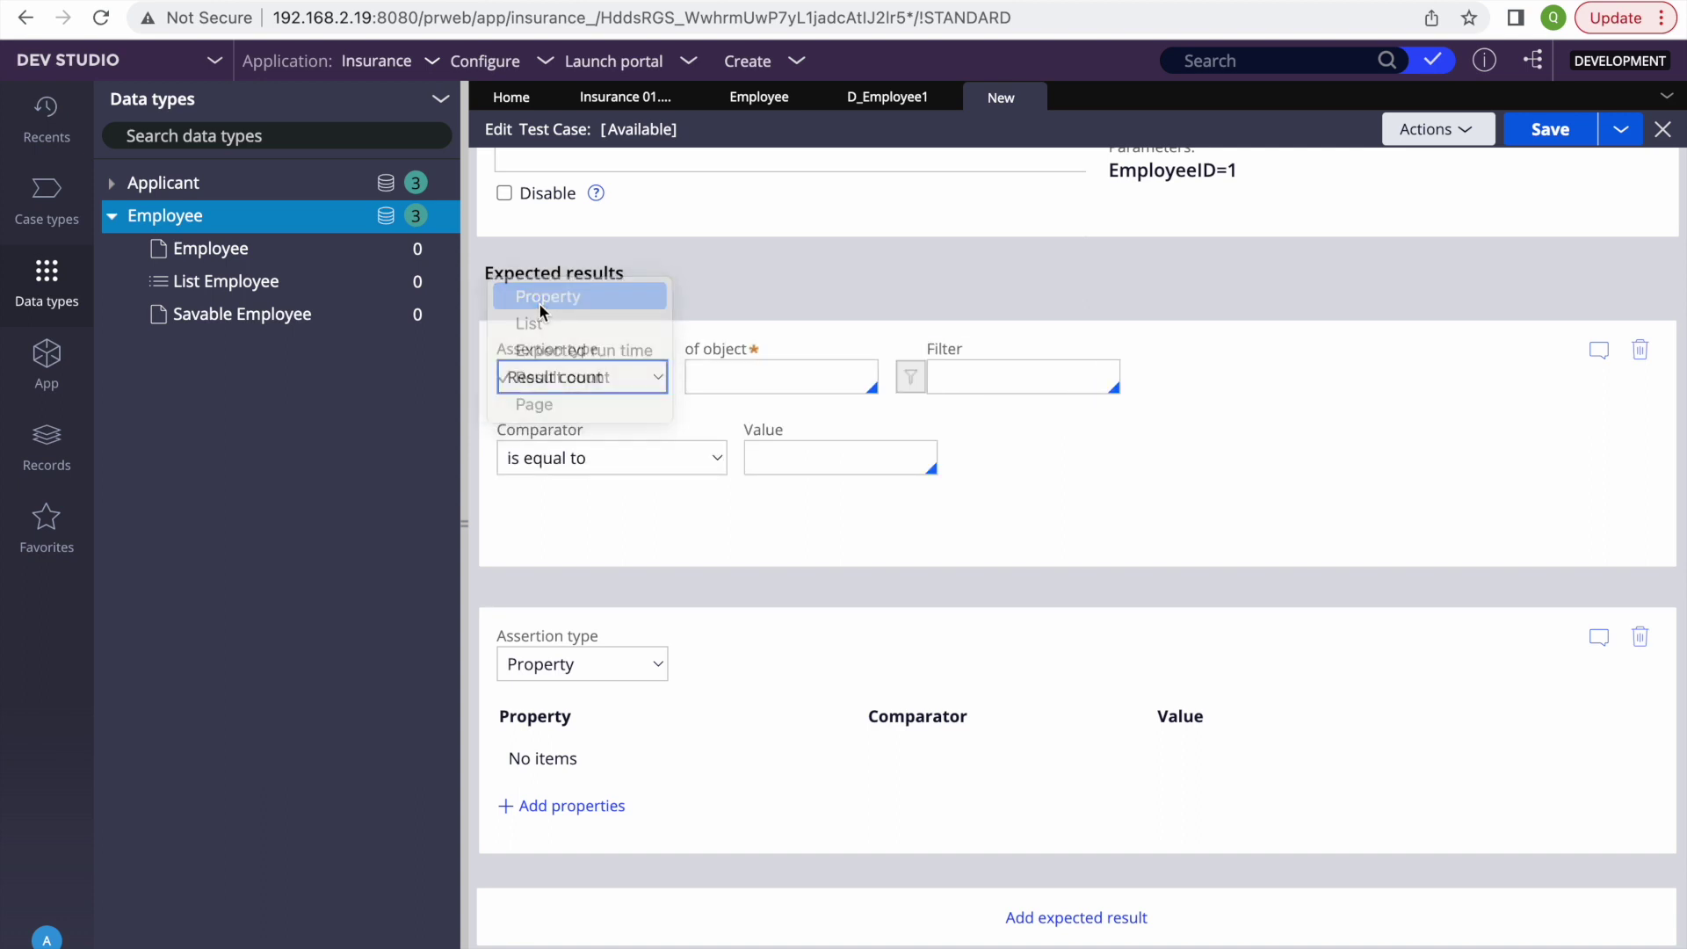
Step: Change the first expected result's assertion type to Expected run time
left_click(1437, 129)
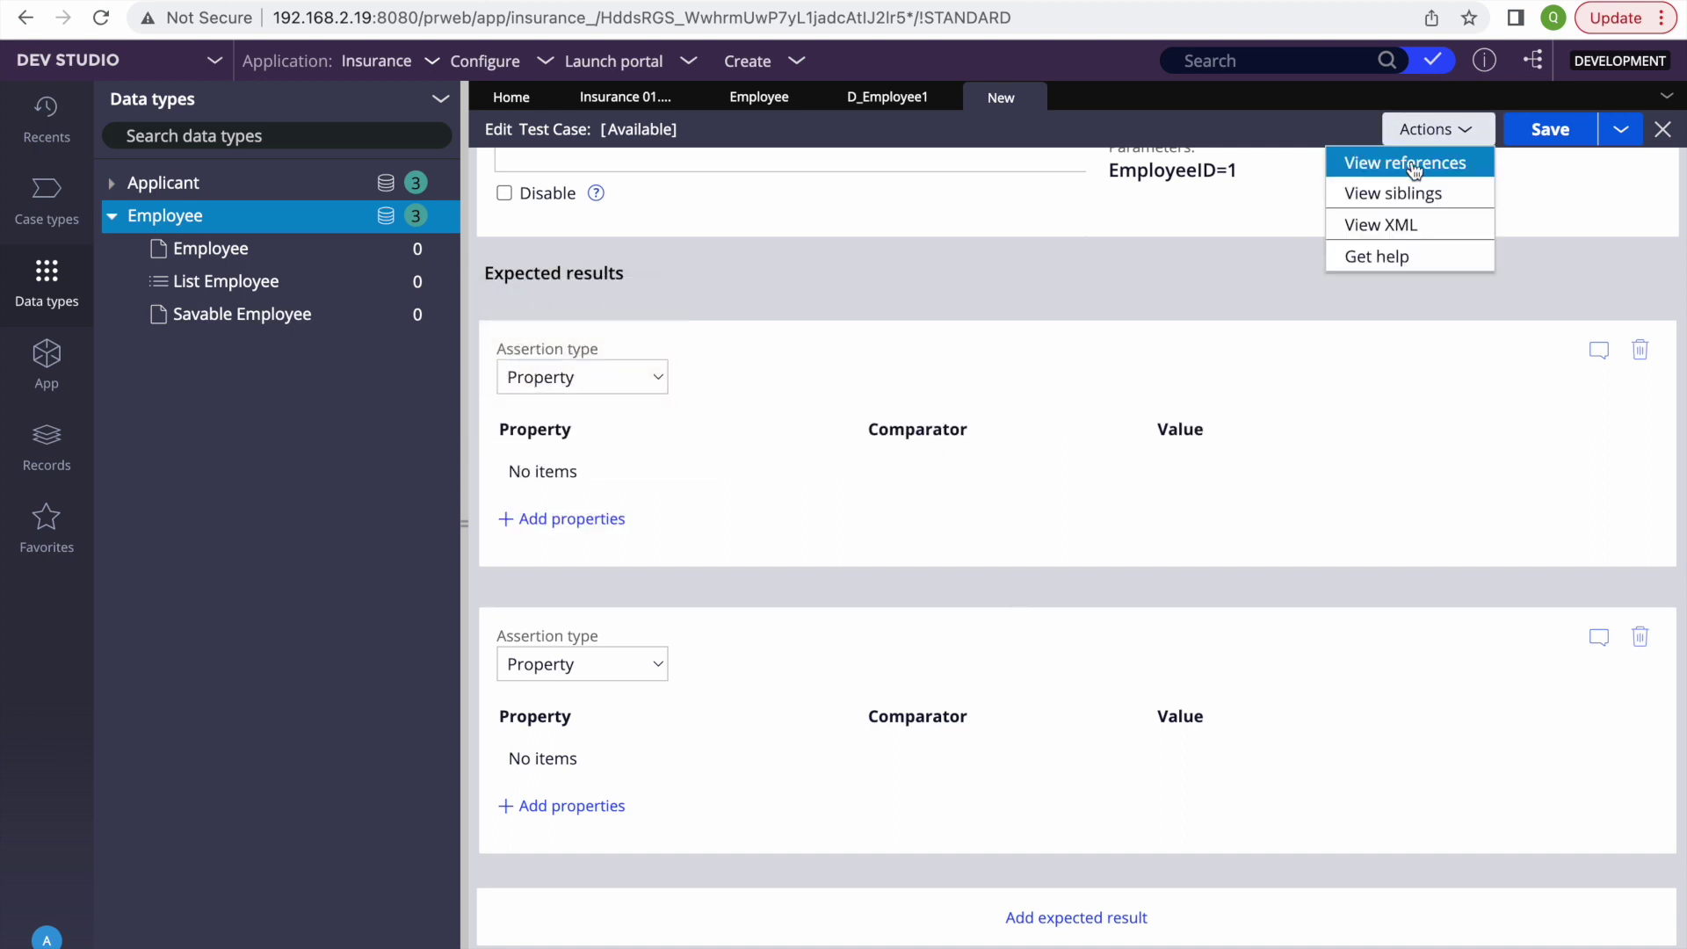
left_click(573, 376)
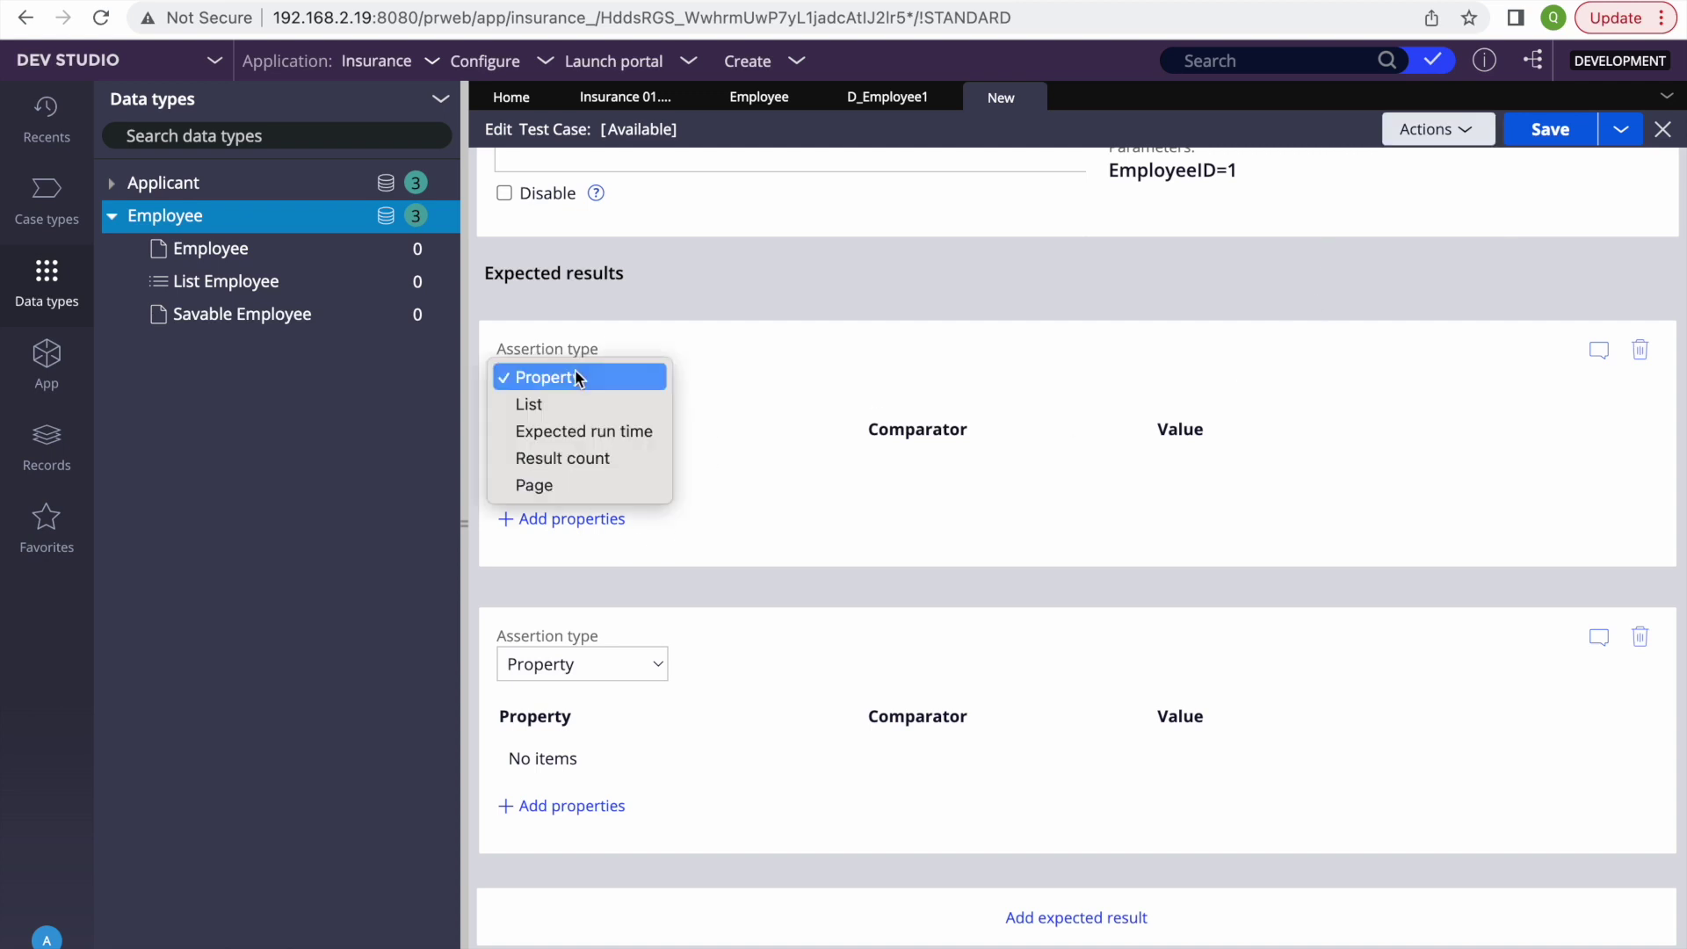
left_click(569, 439)
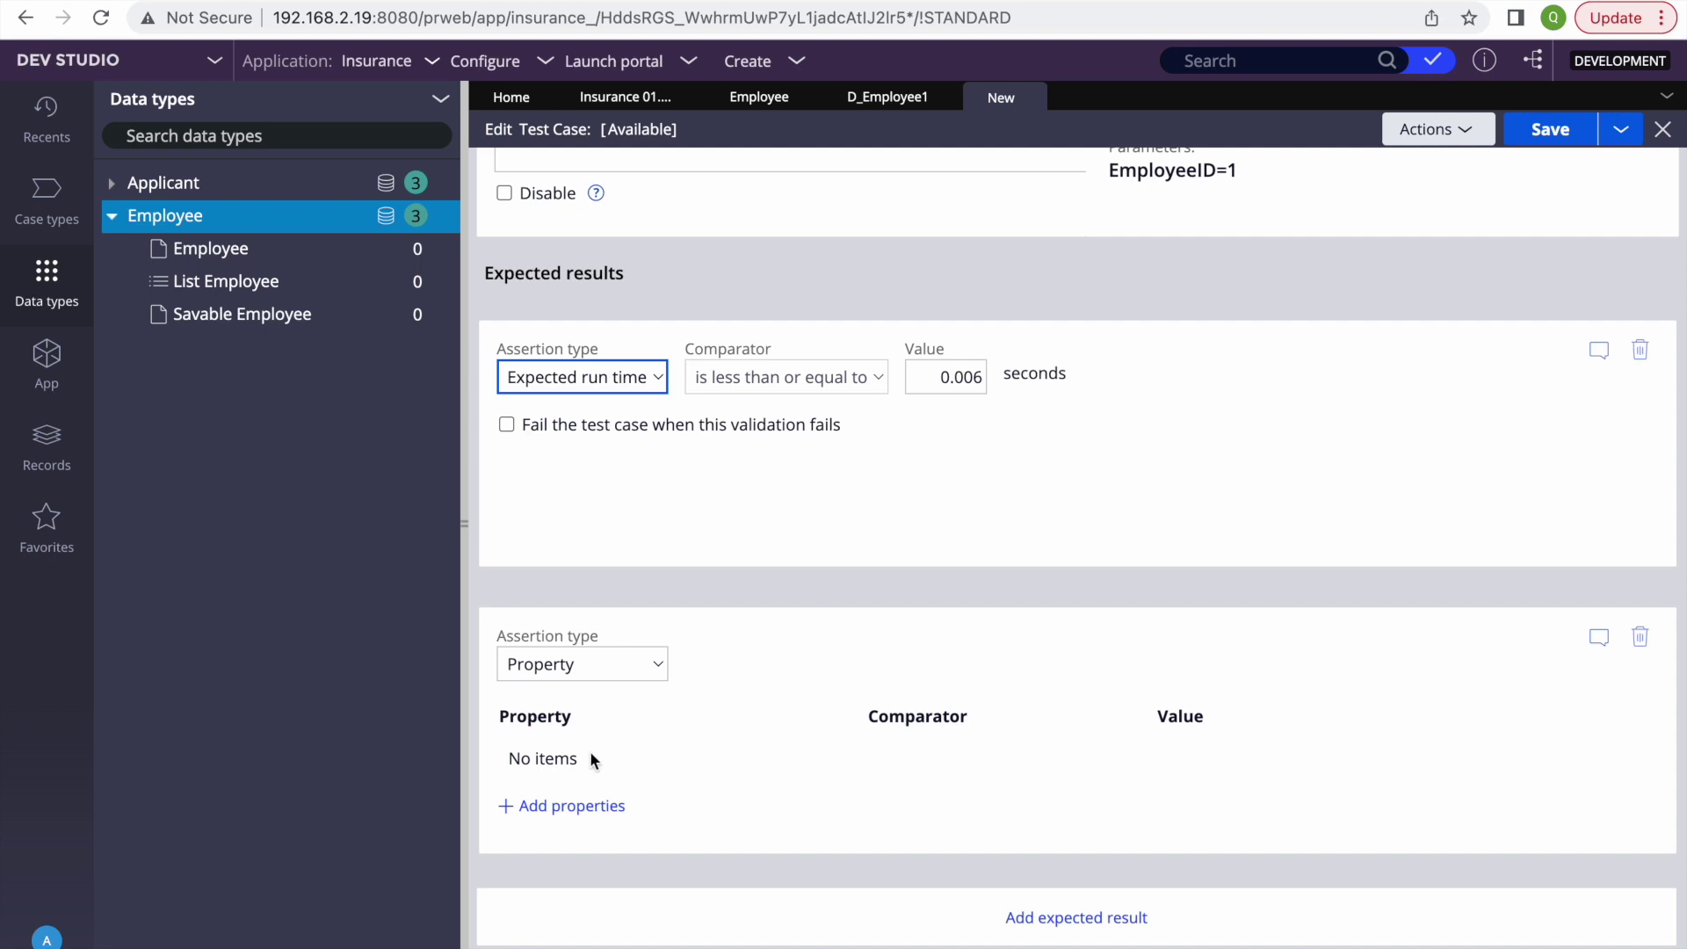
Step: Add the returned FirstName property to the second expected result with the comparator "is equal to", and finish the property selection
left_click(563, 808)
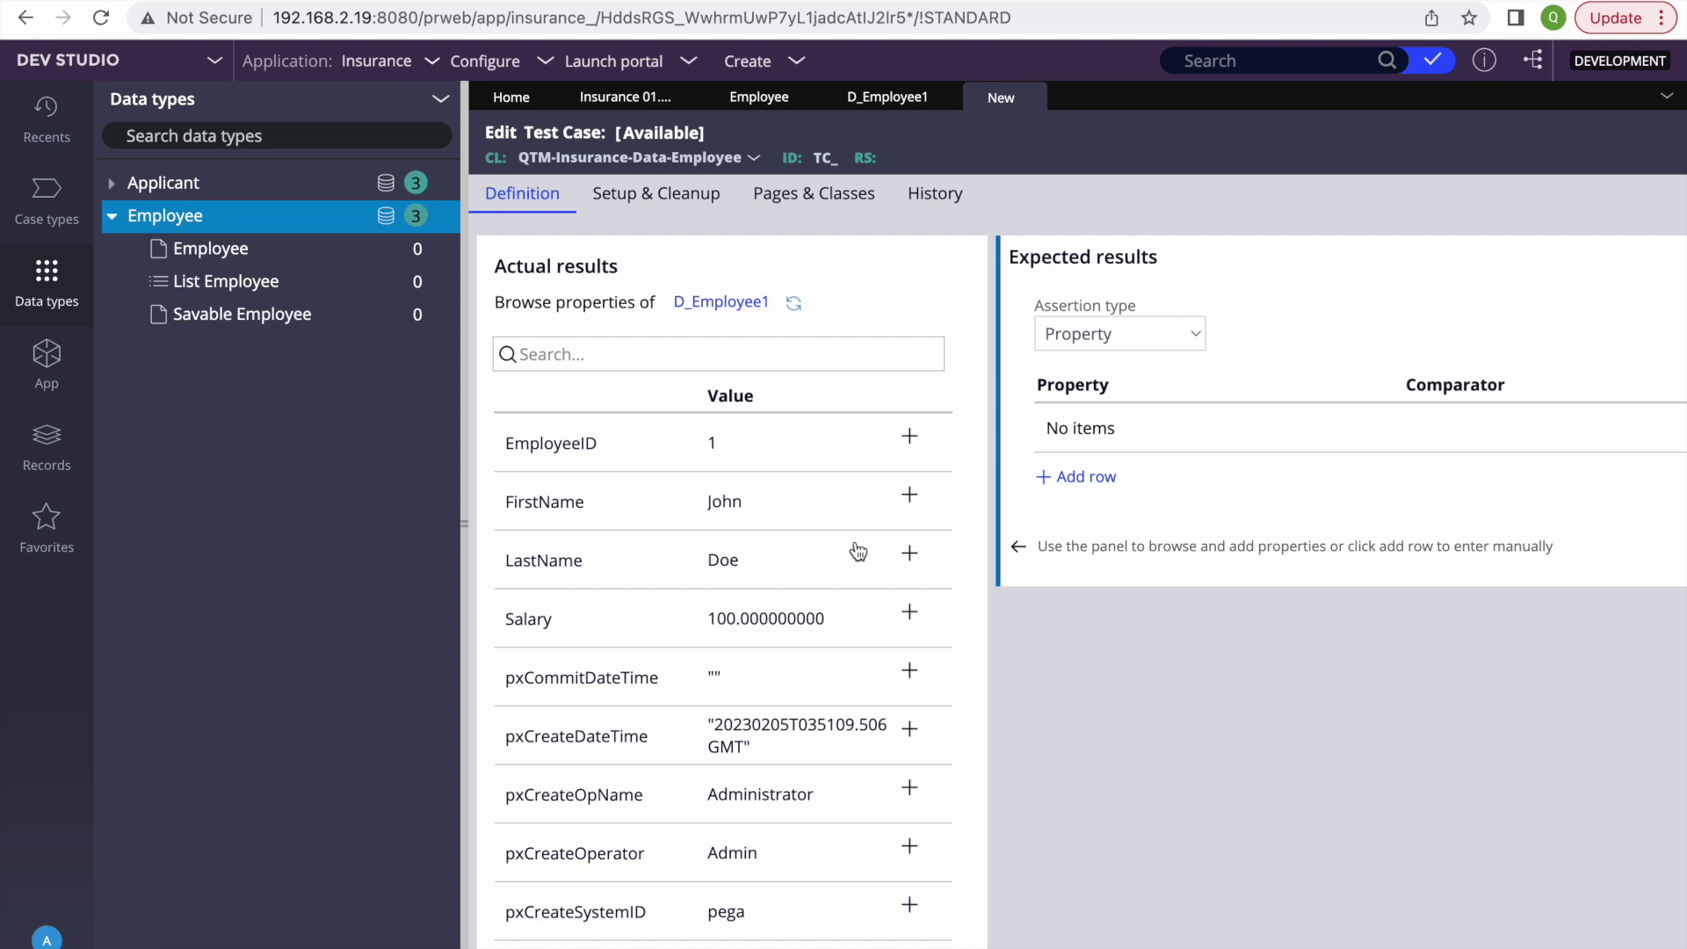
left_click(915, 497)
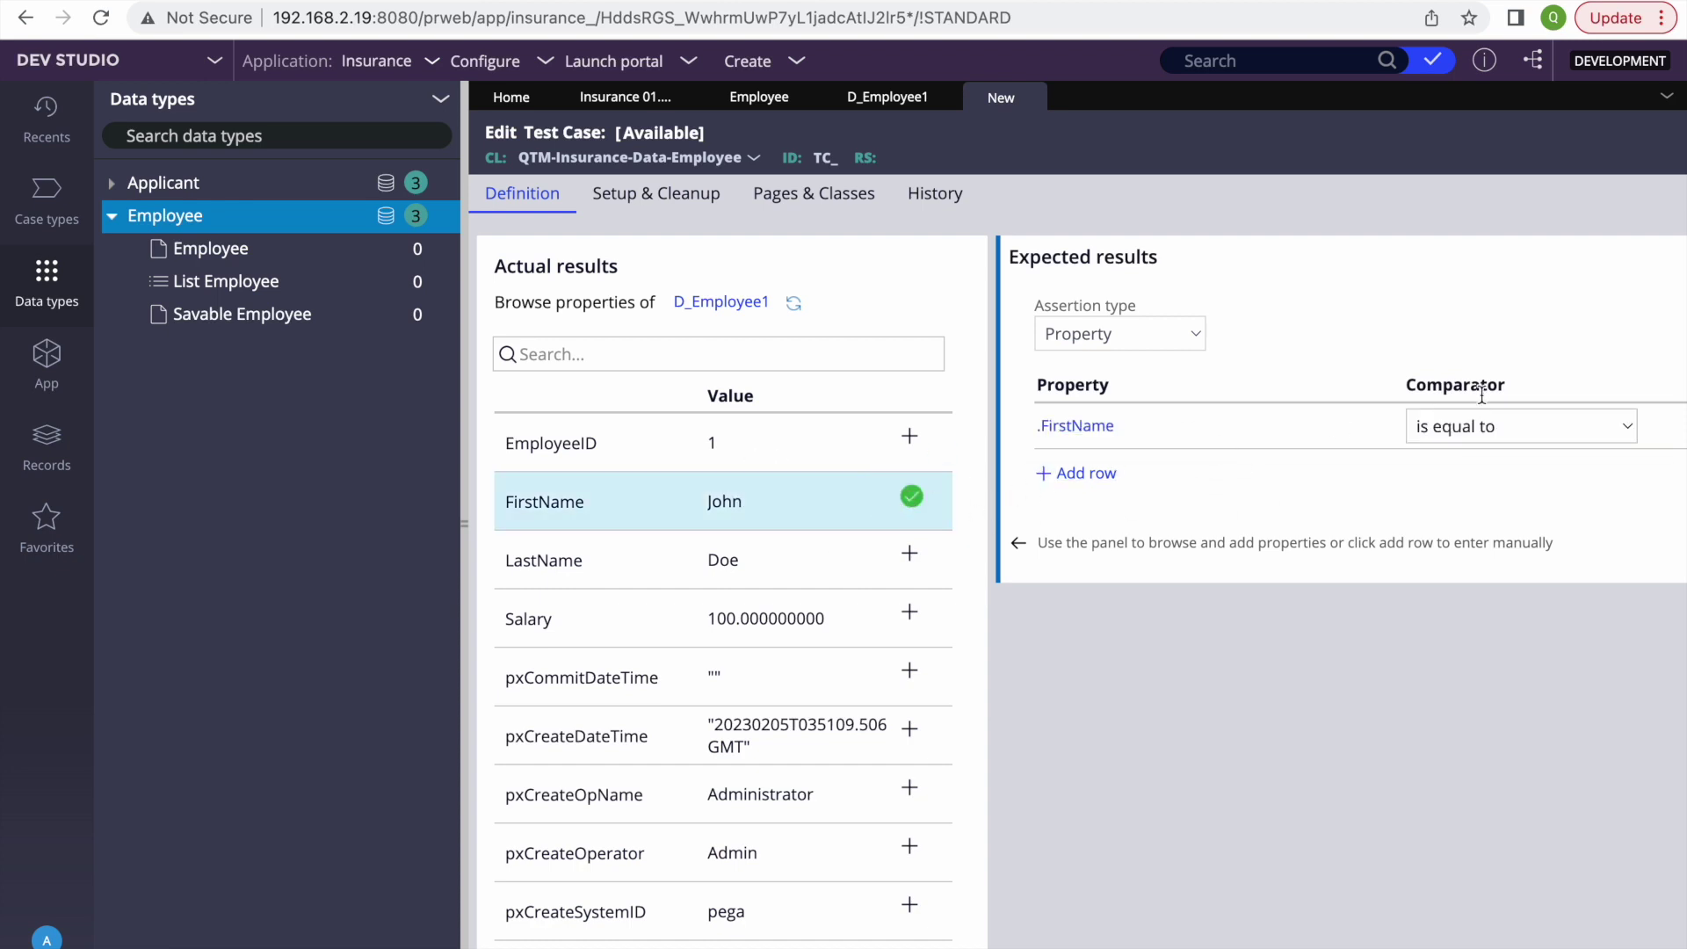
scroll(1326, 537, "right", 3)
scroll(1326, 538, "left", 1)
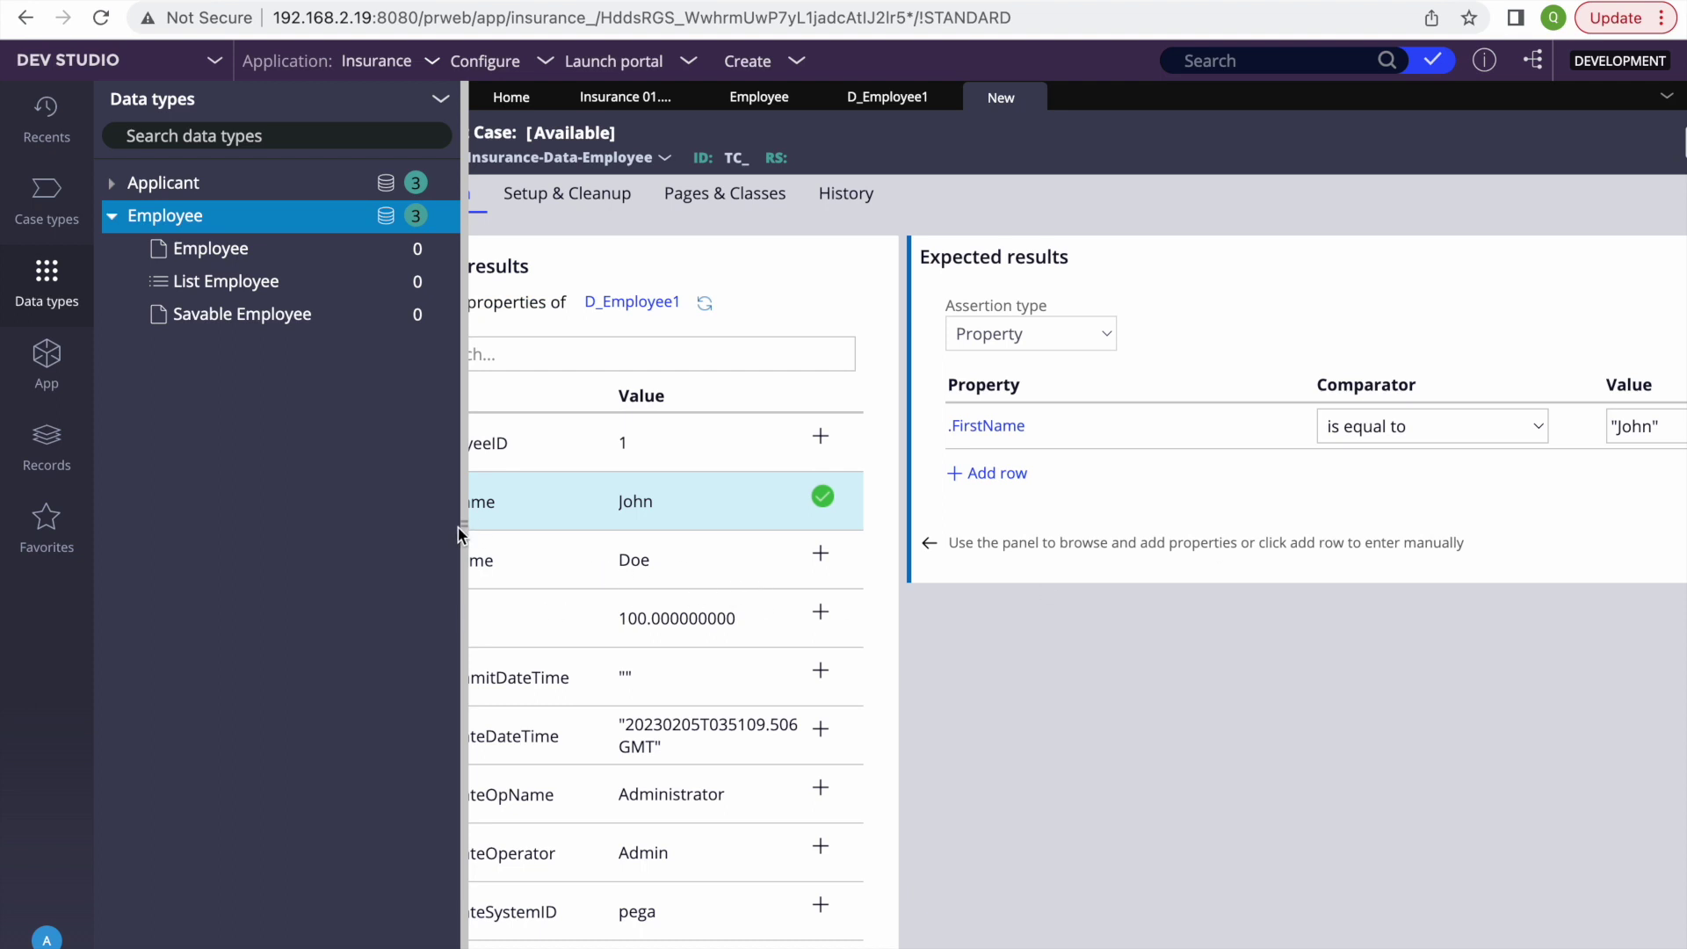
left_click_drag(460, 527, 151, 432)
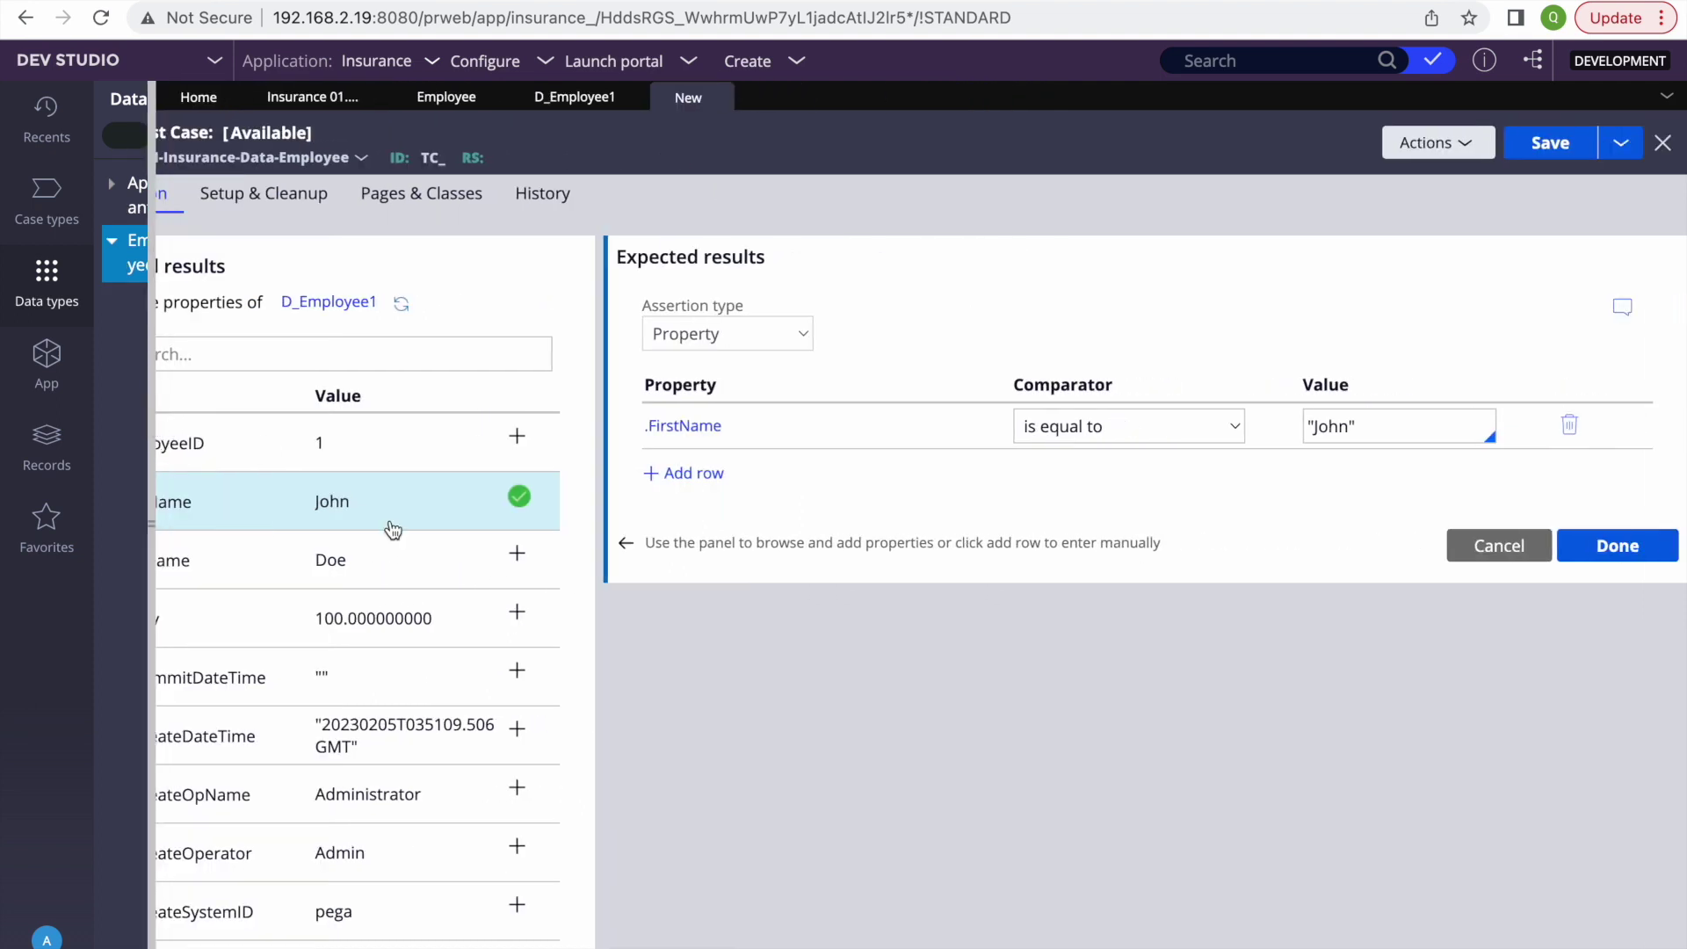
scroll(325, 539, "left", 2)
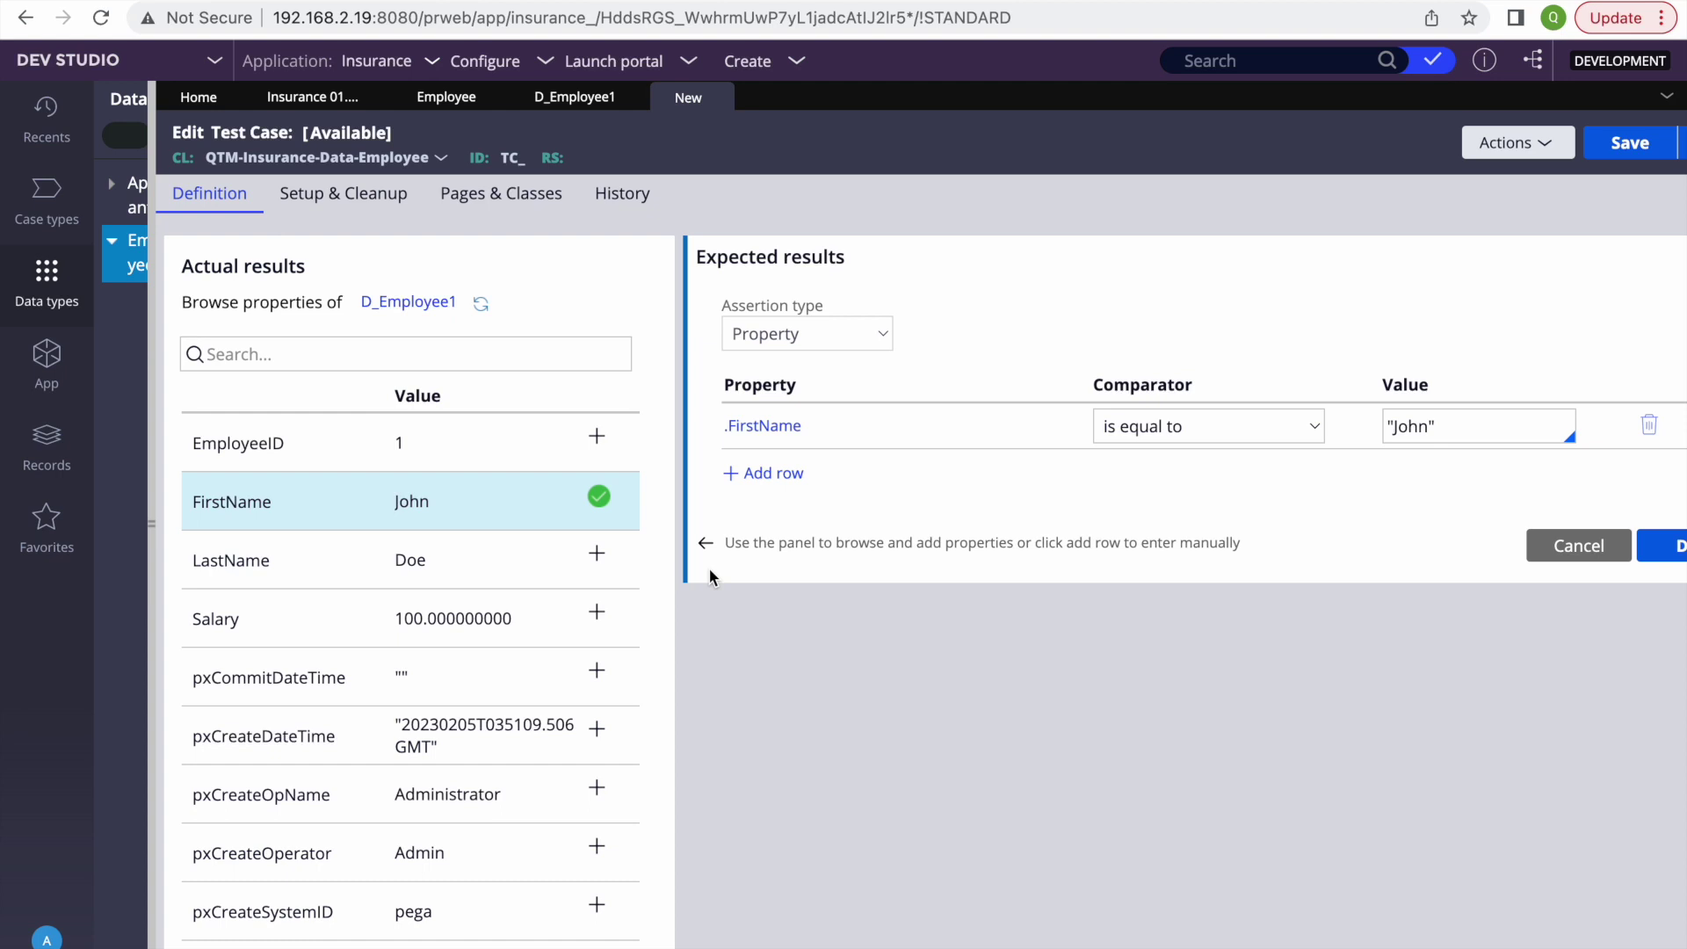
left_click(1619, 540)
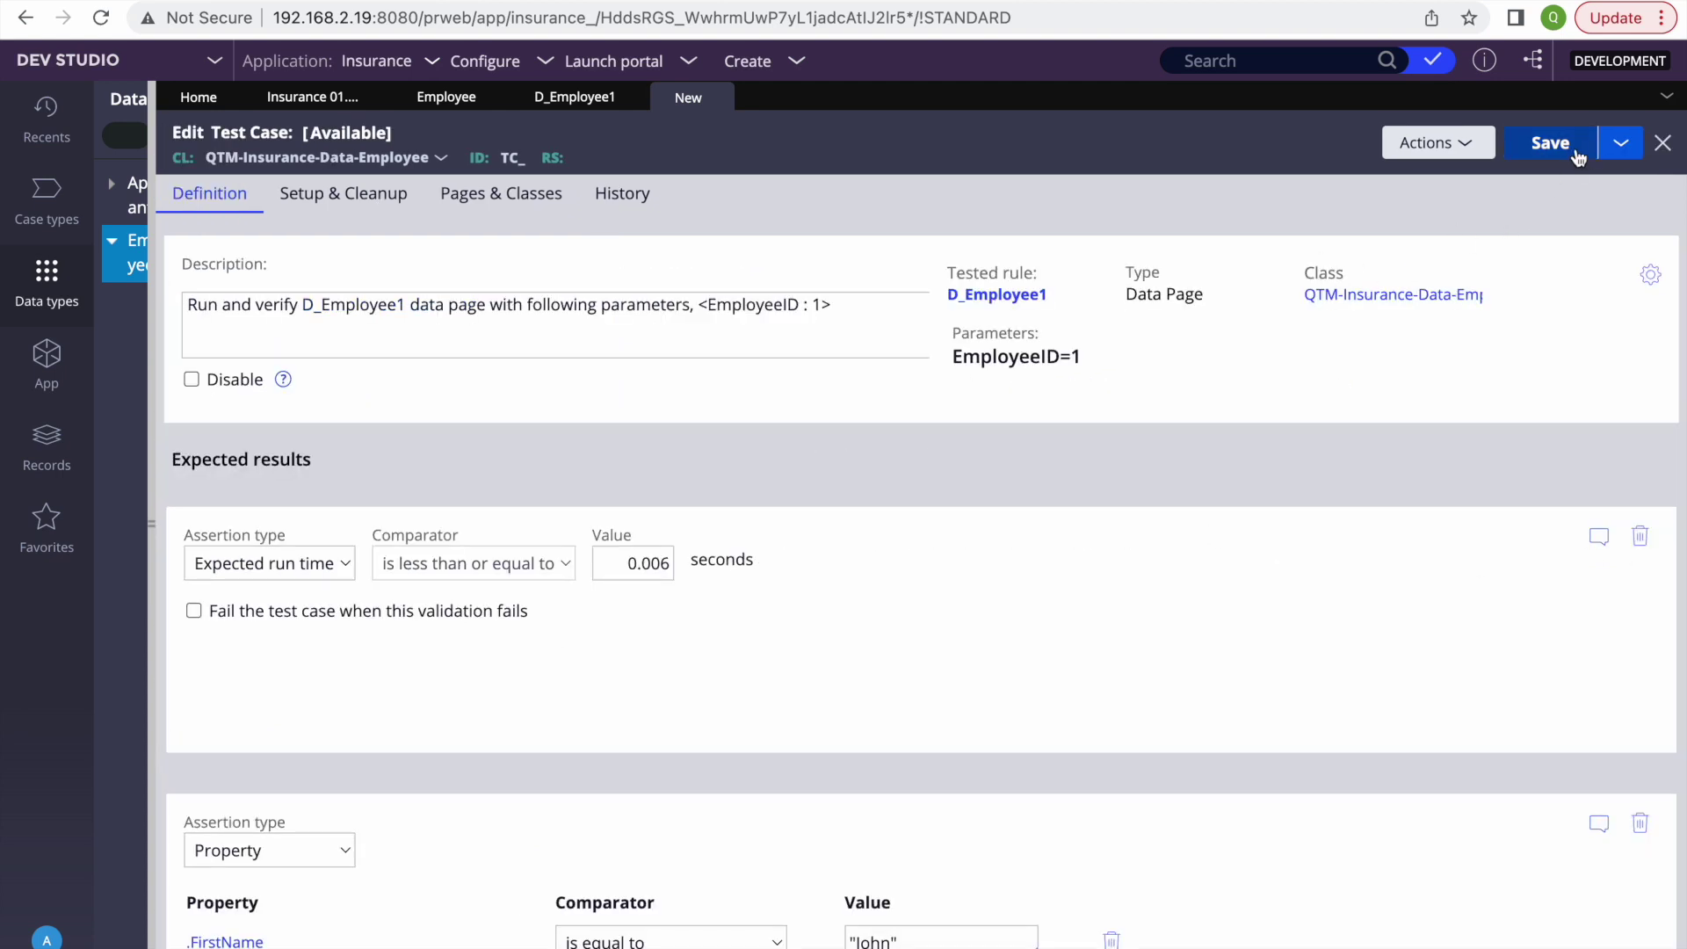
Step: Save the test case with the label D_Employee1UT1 in the InsuranceTestCase ruleset, version 01-01-01
double_click(338, 304)
key("super+c")
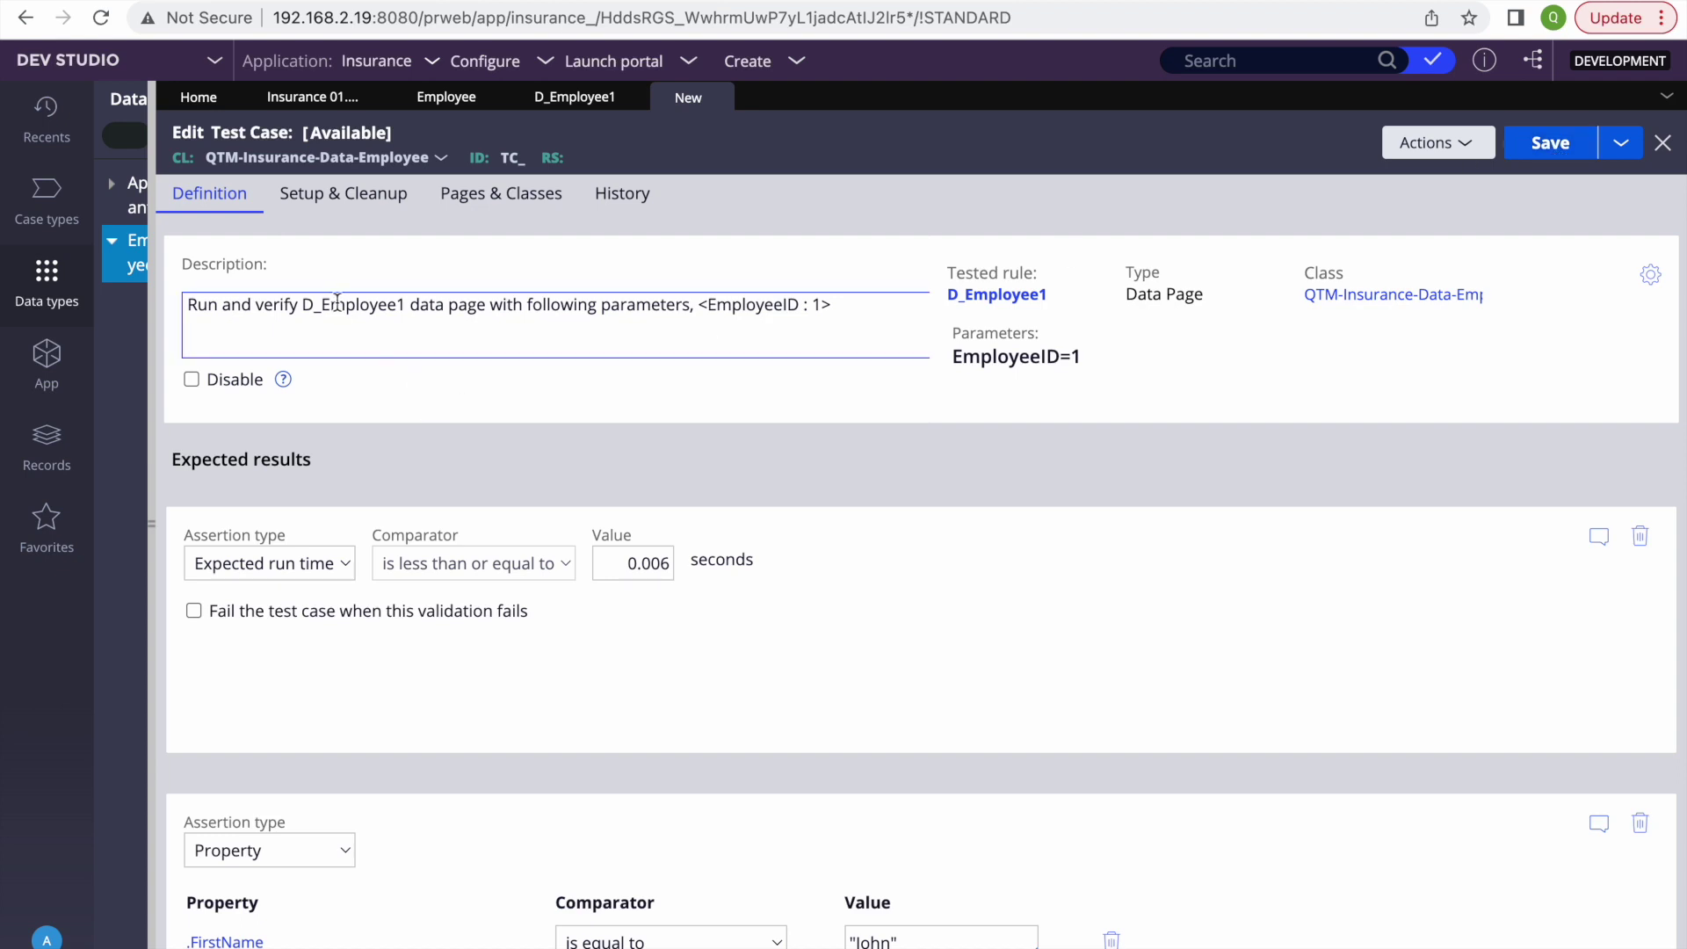
left_click(1563, 145)
key("super+v")
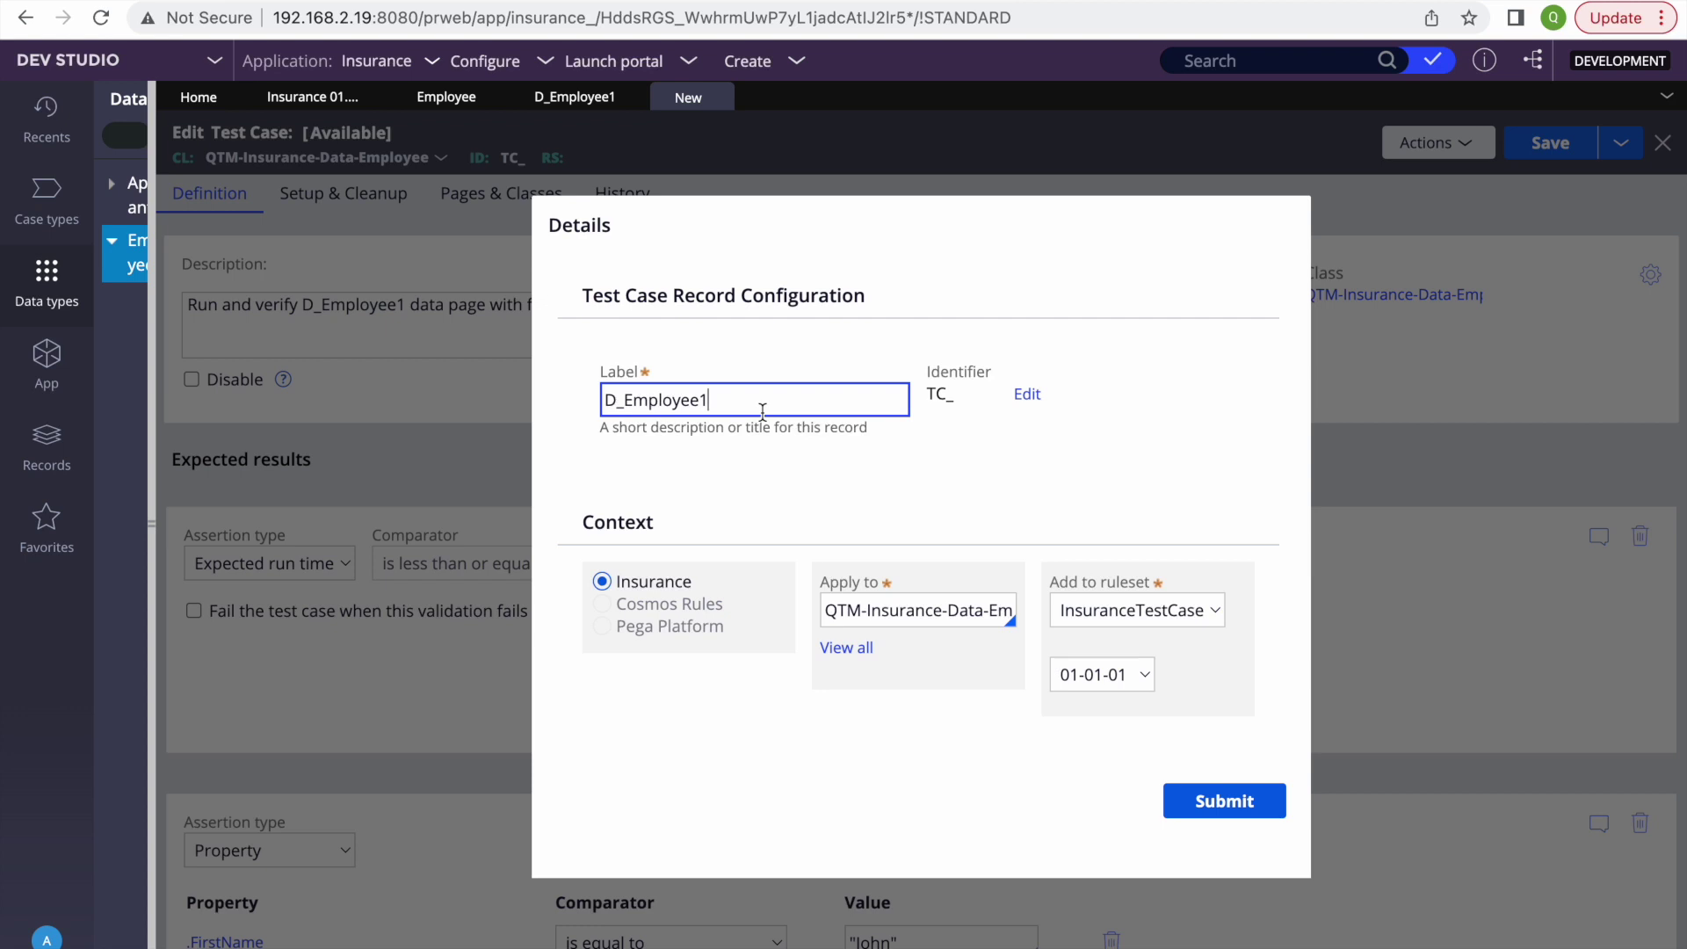
type("UT1")
left_click(1046, 508)
left_click(1100, 610)
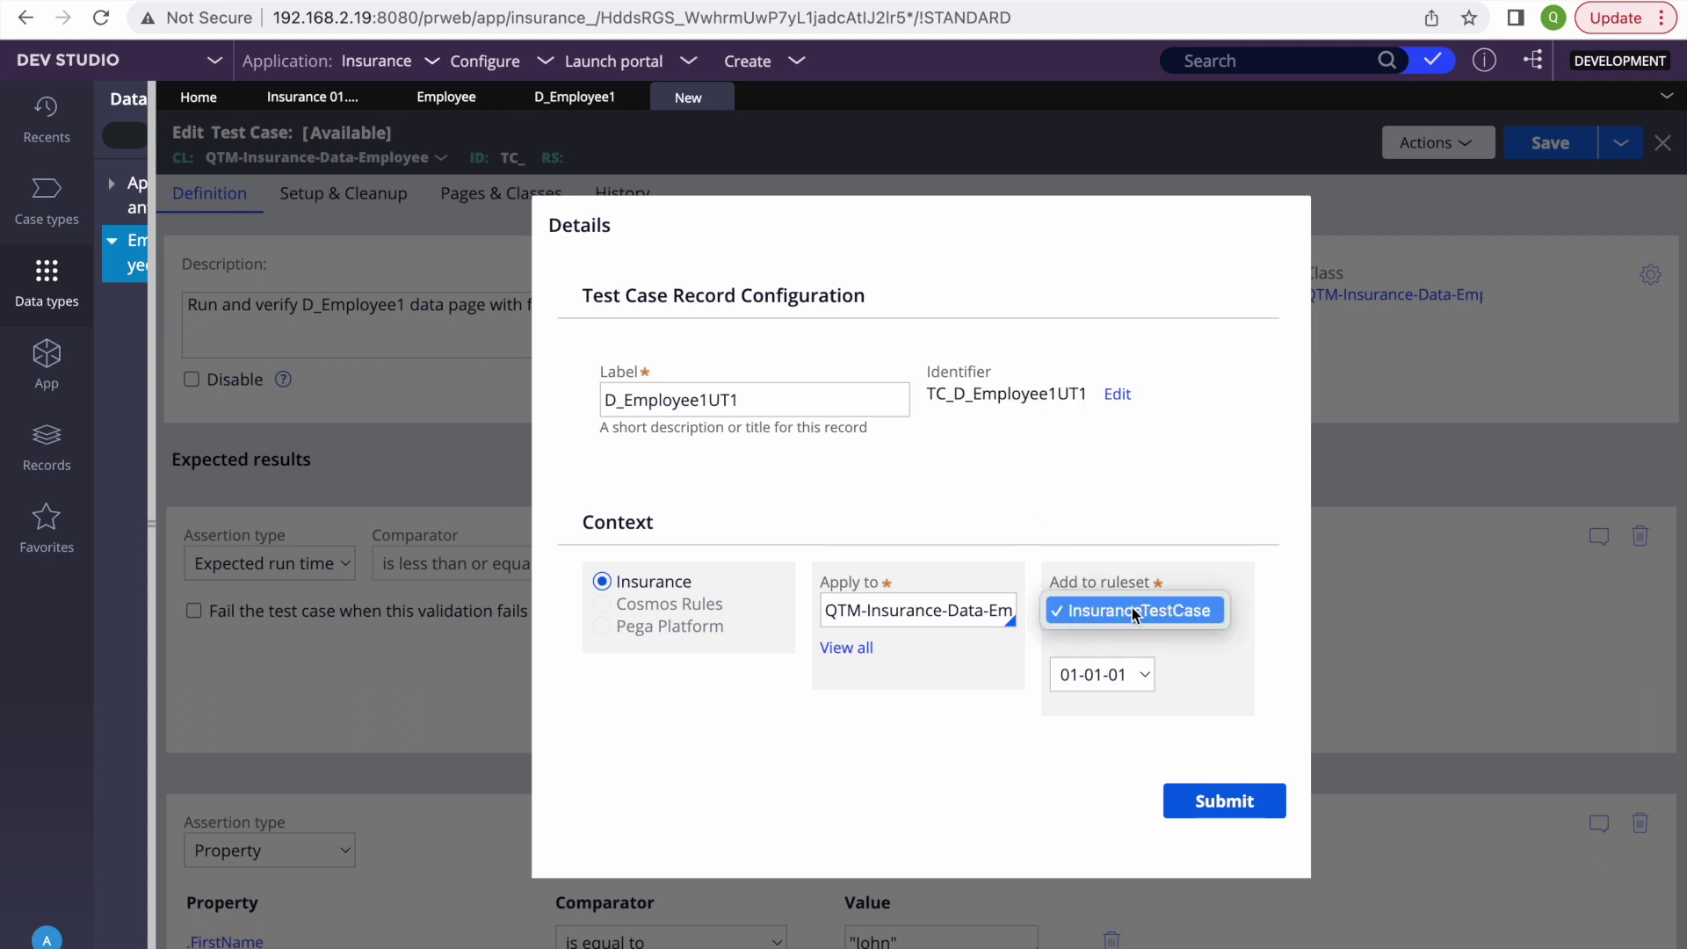
left_click(1134, 615)
left_click(1121, 609)
left_click(1010, 831)
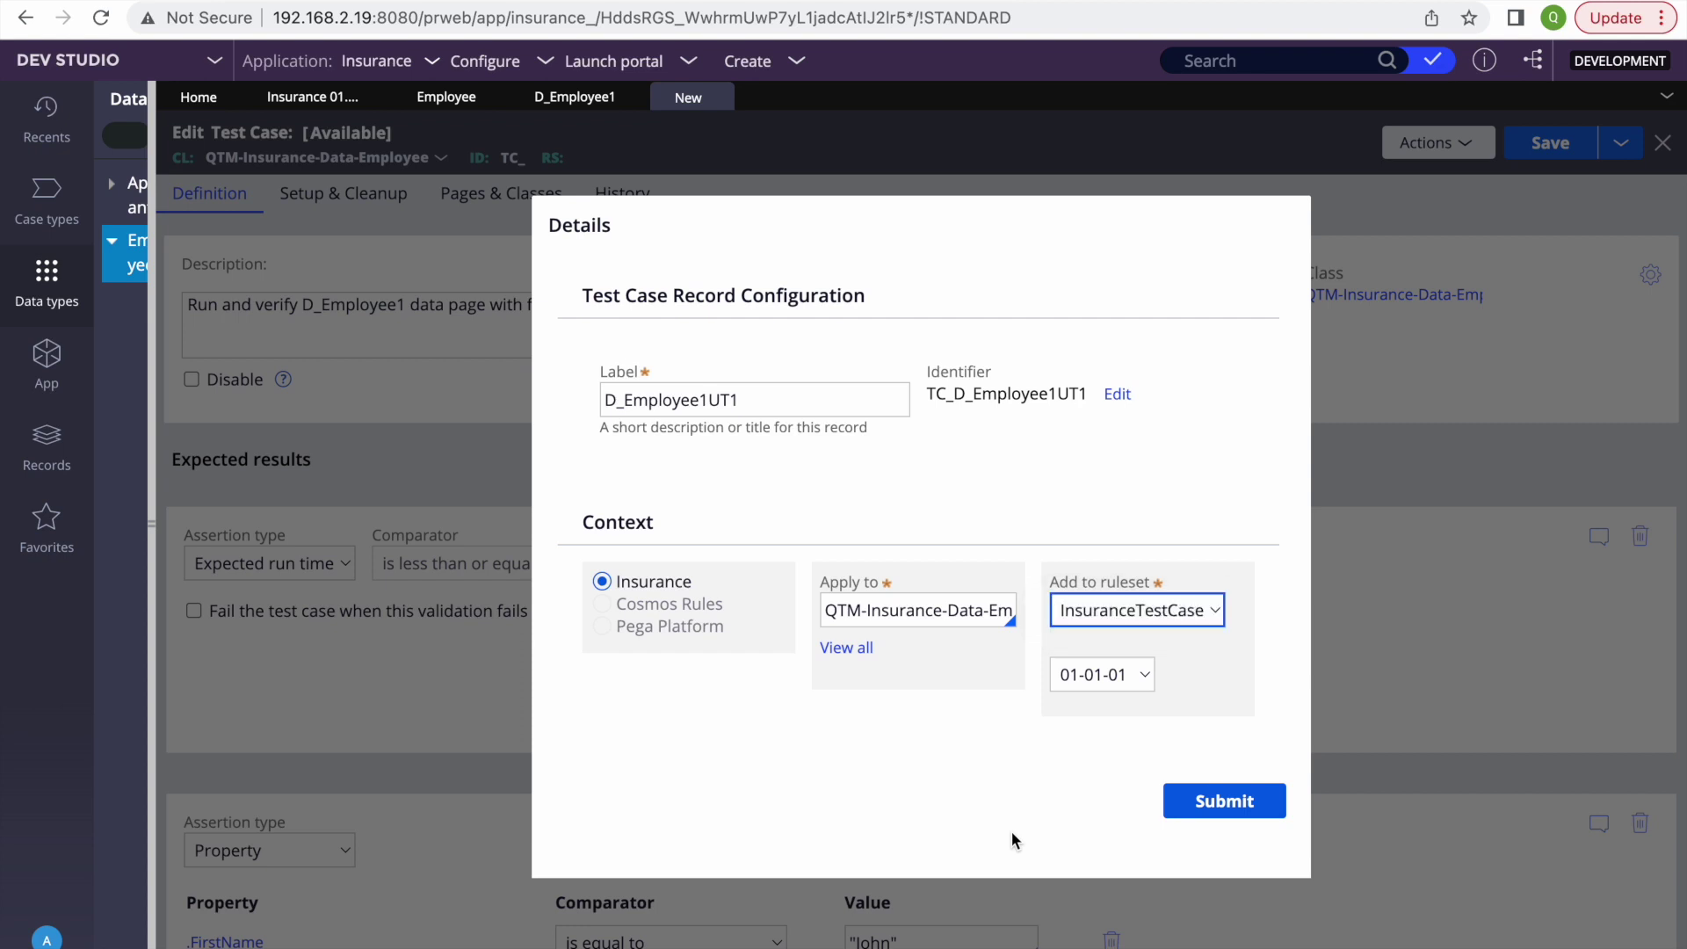
left_click(1215, 813)
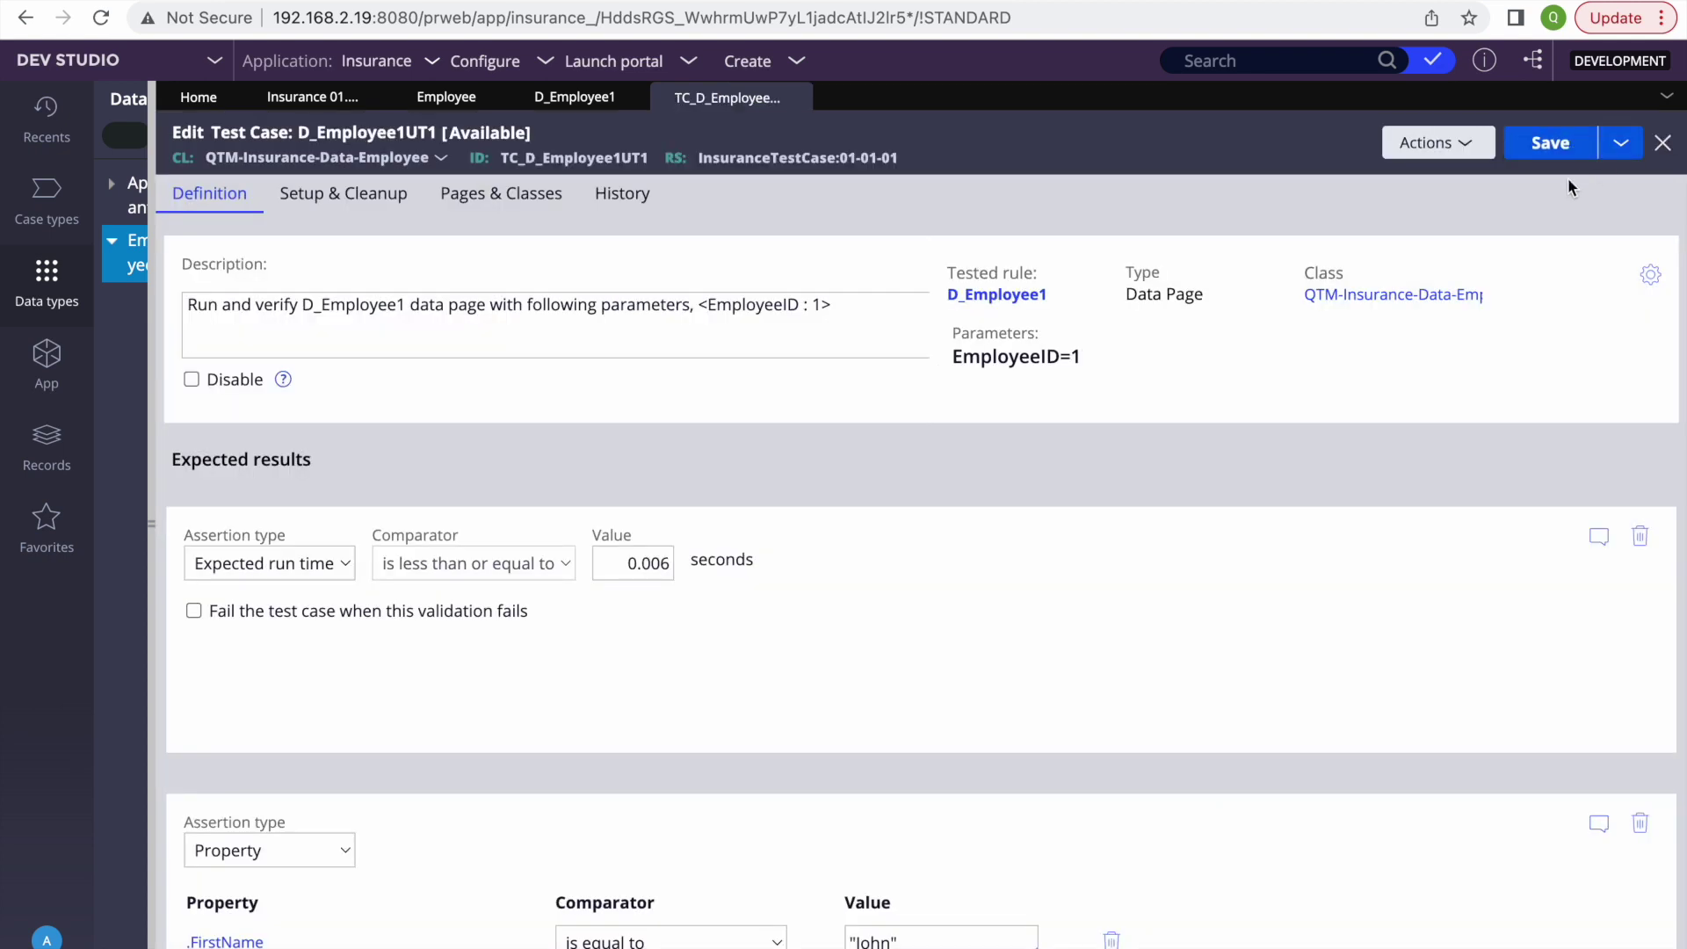
Step: Run the D_Employee1UT1 test case, compare its actual run time with the expected one, and review the expected results
left_click(1484, 149)
left_click(1396, 174)
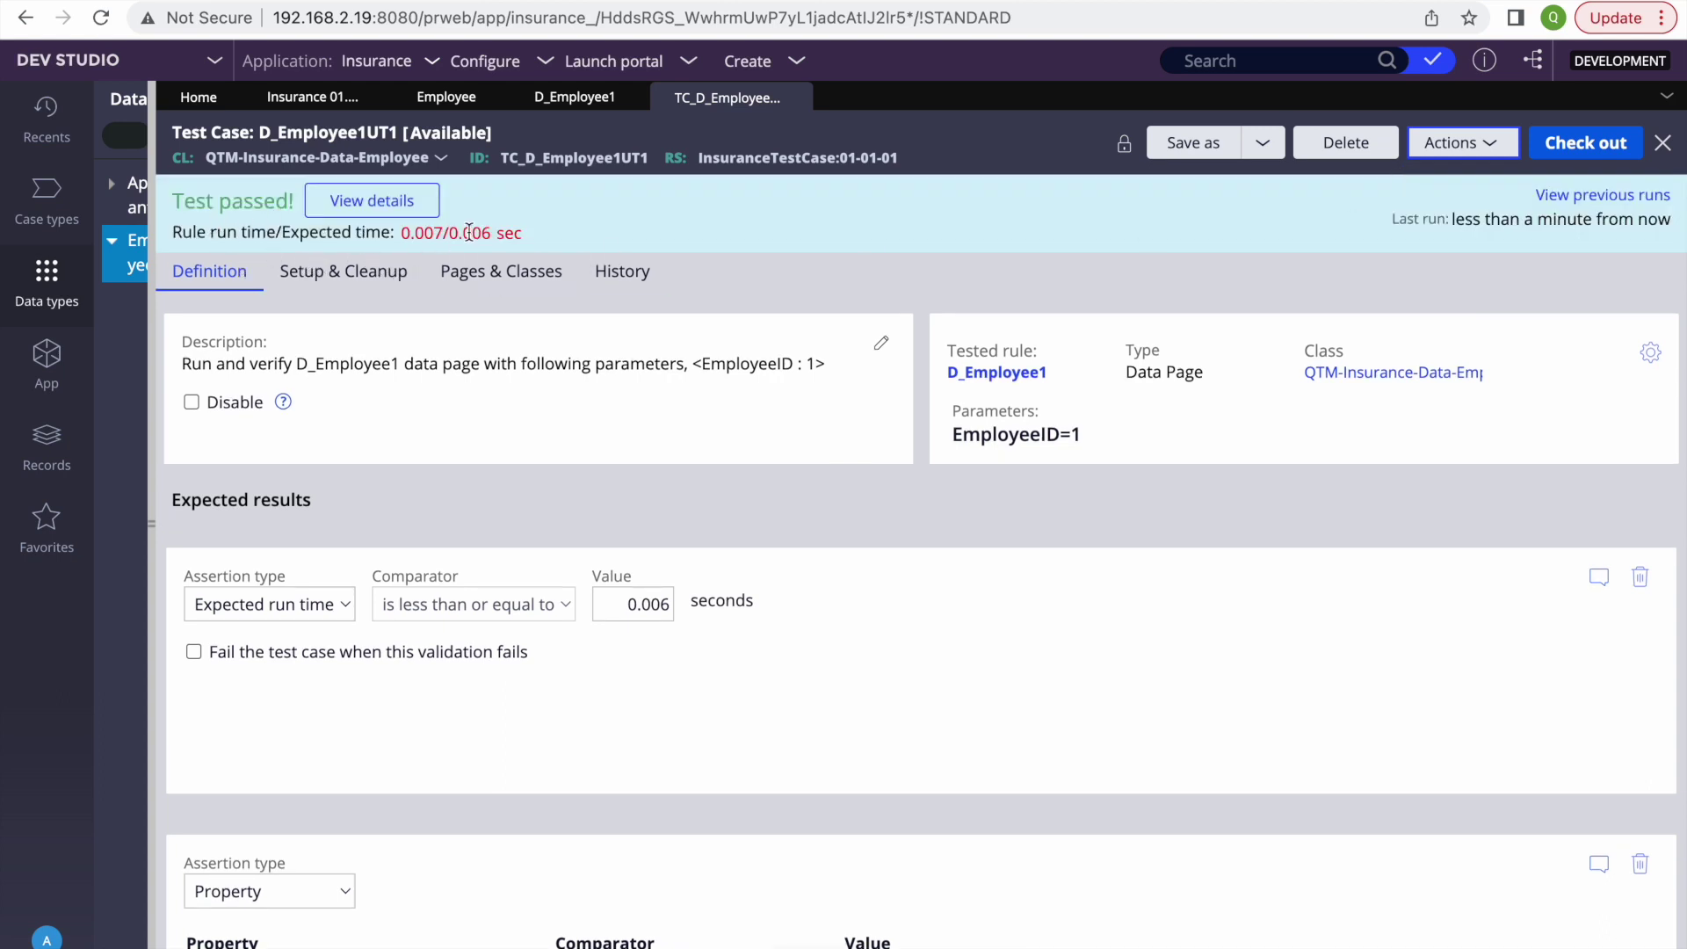
left_click(632, 604)
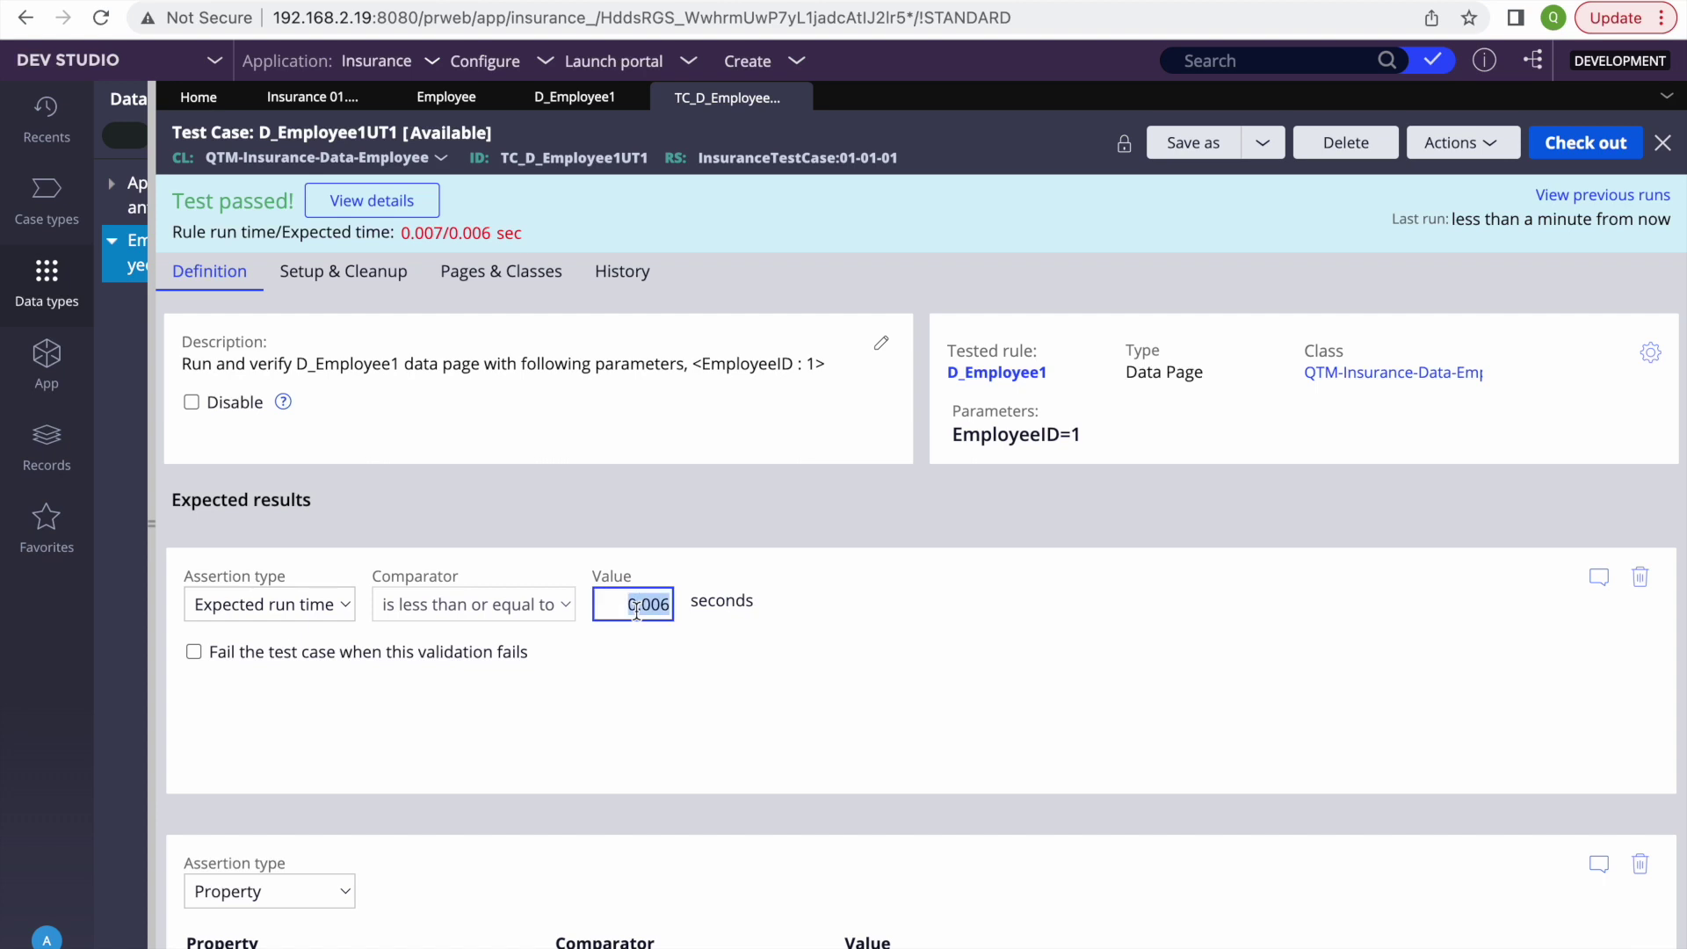
double_click(416, 231)
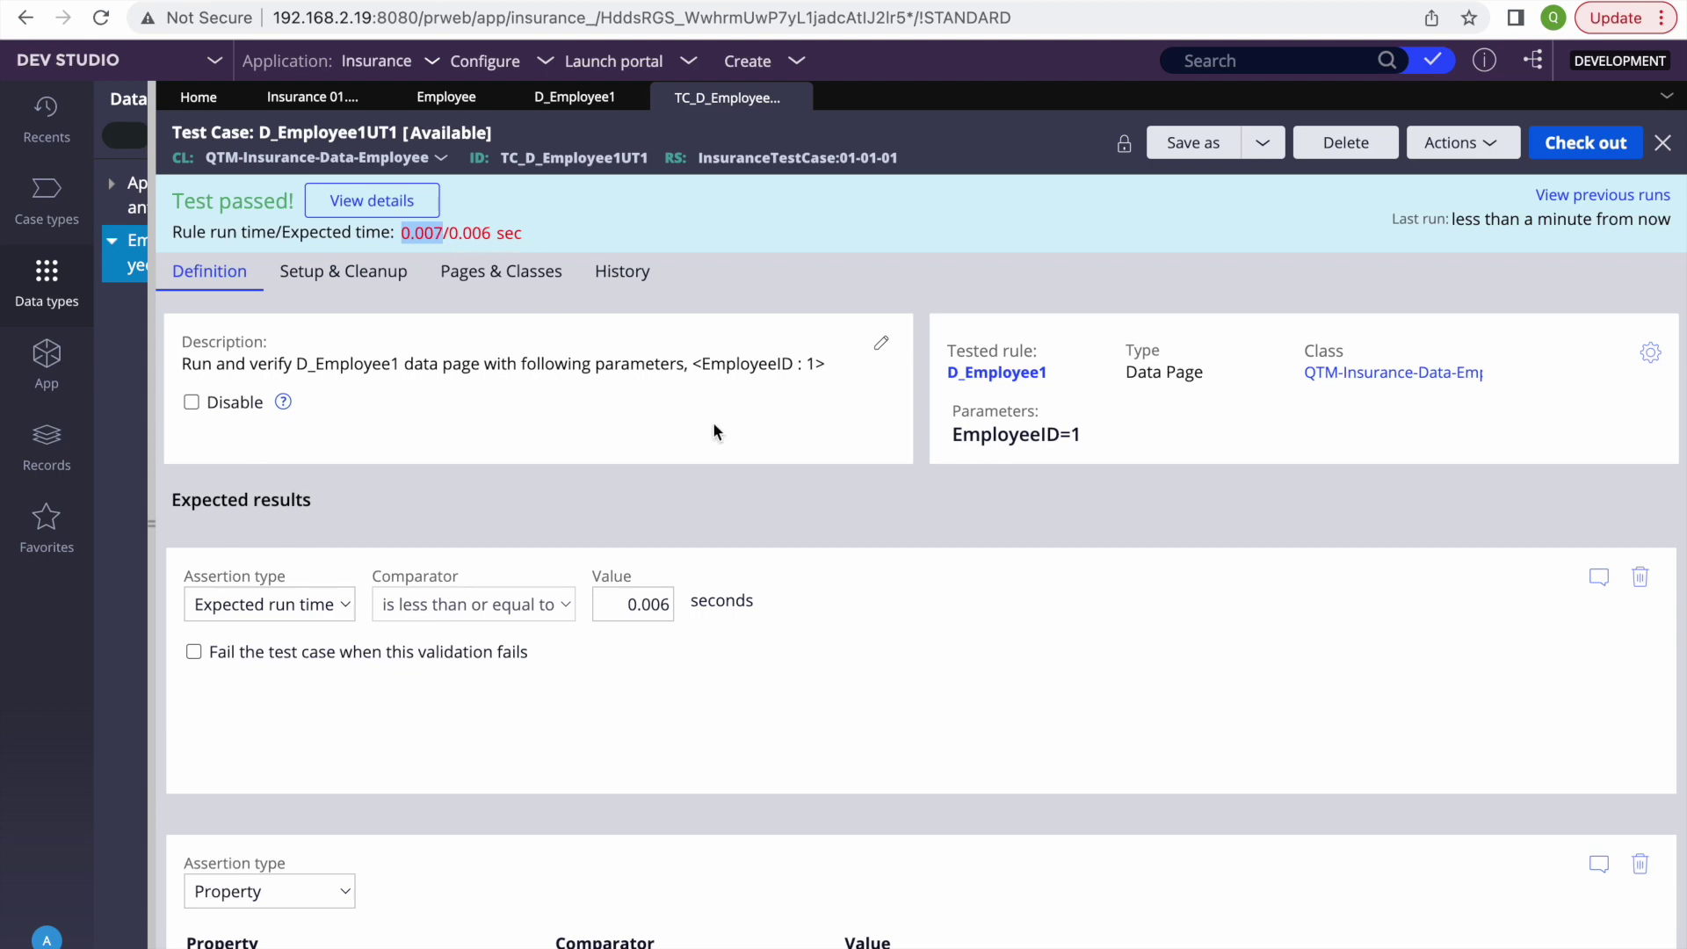
scroll(889, 648, "down", 3)
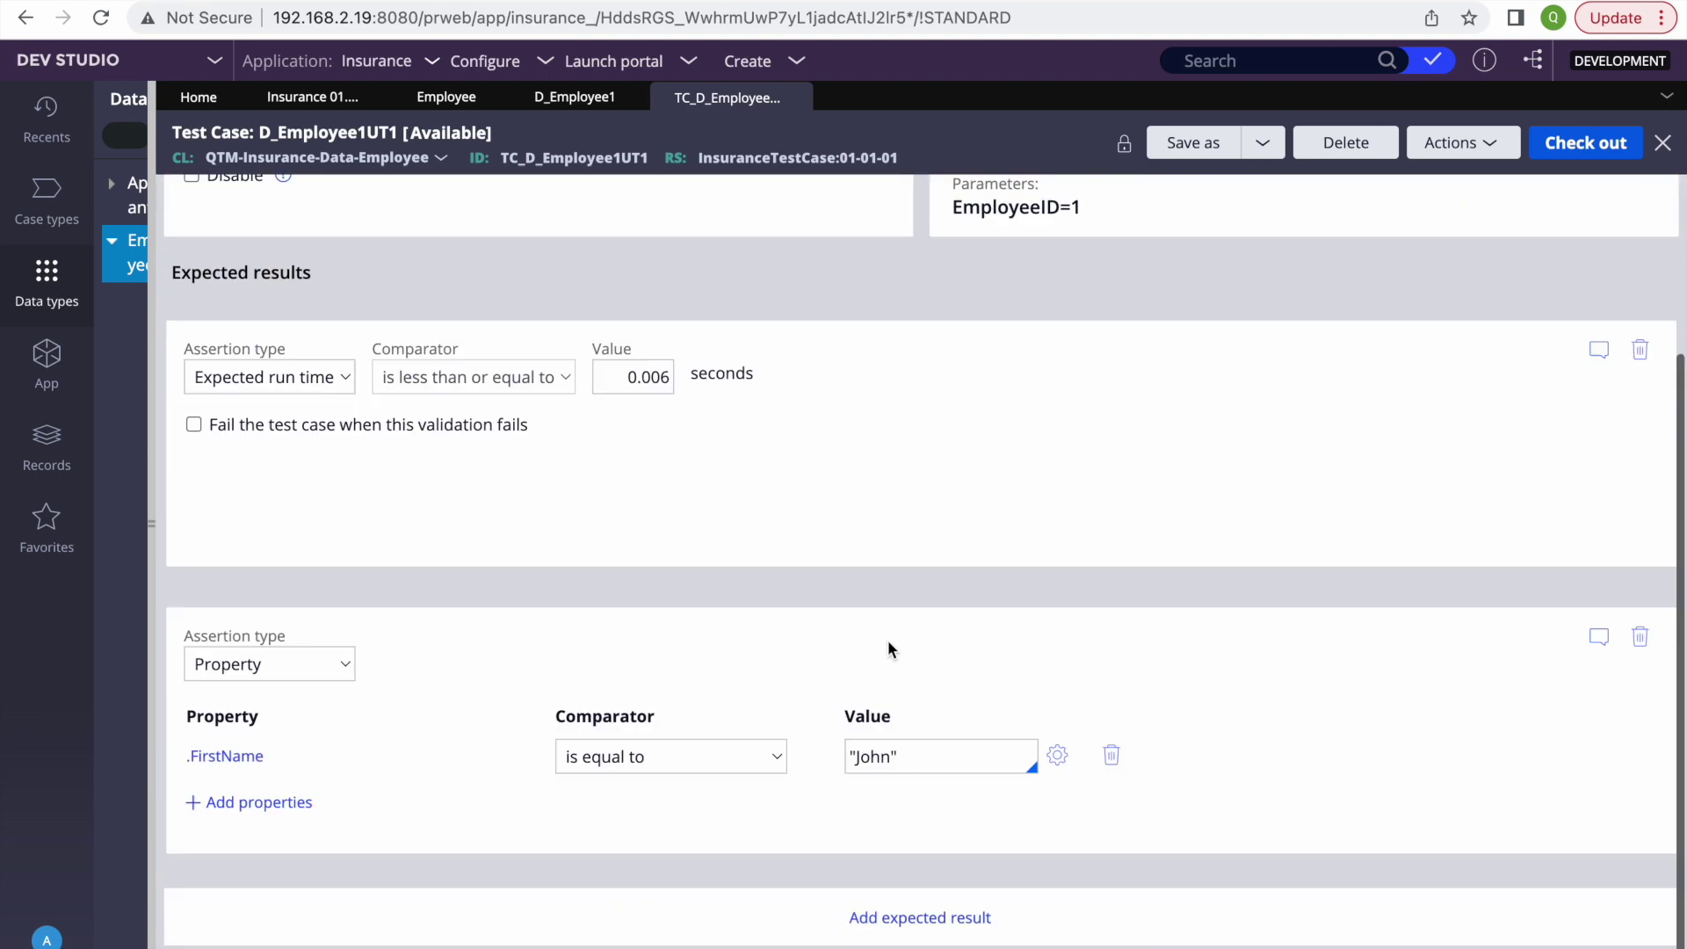
scroll(887, 646, "up", 3)
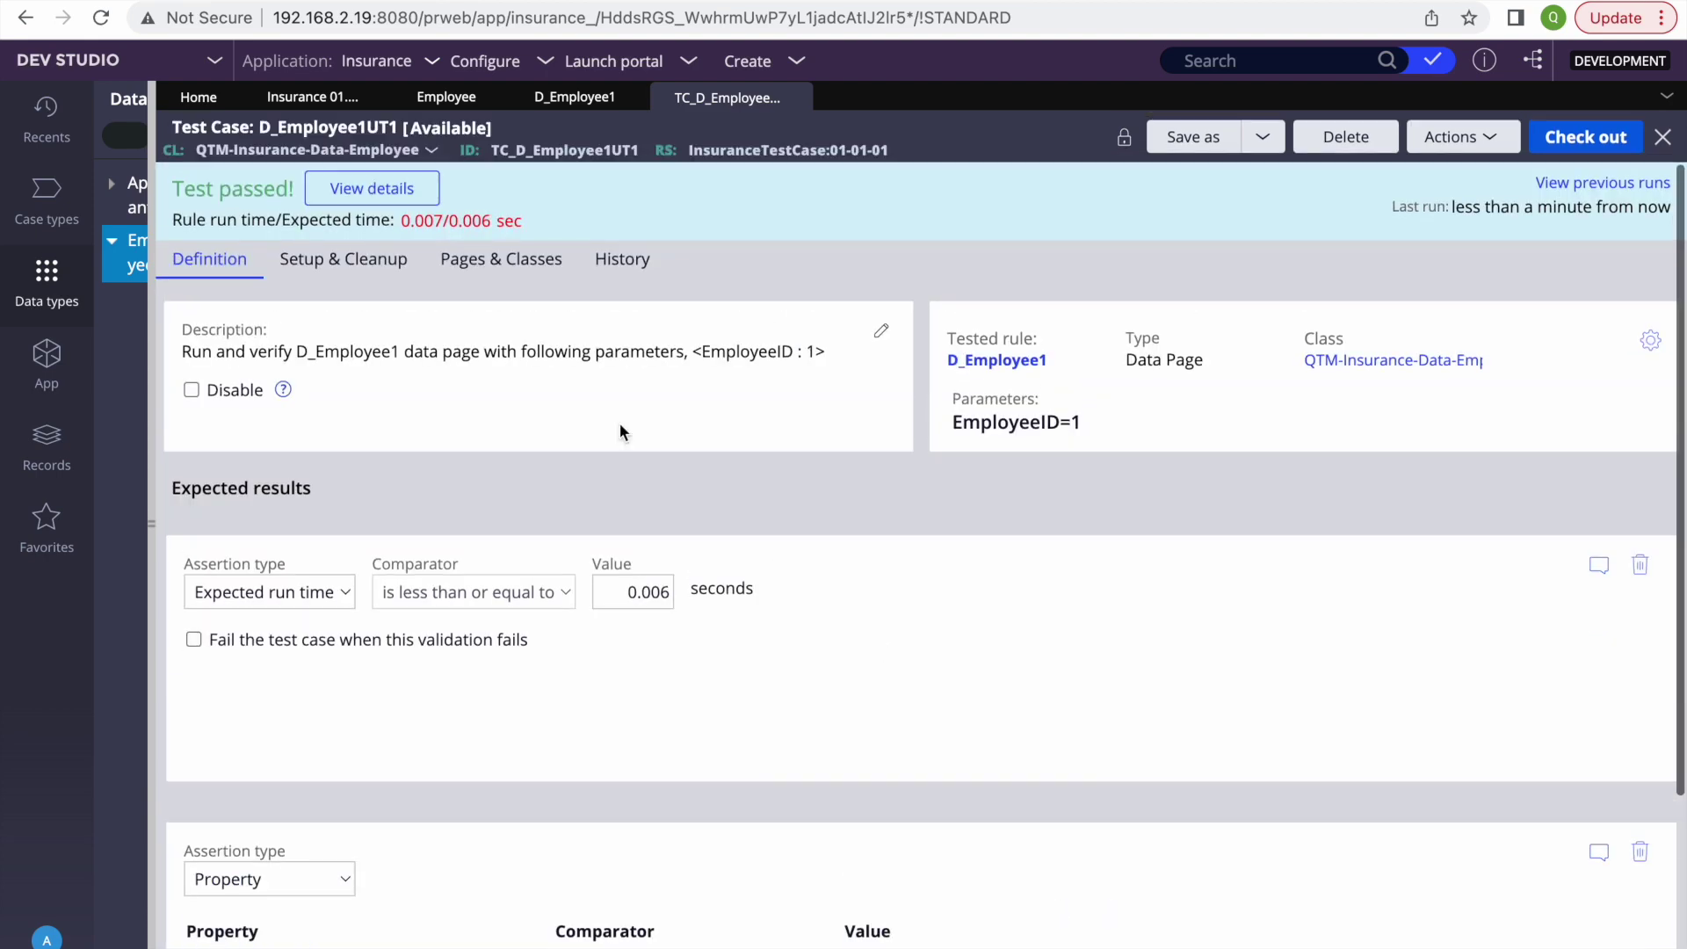
Step: Append 1 to the first name in the Employee data type's record with Employee ID 1
left_click(430, 98)
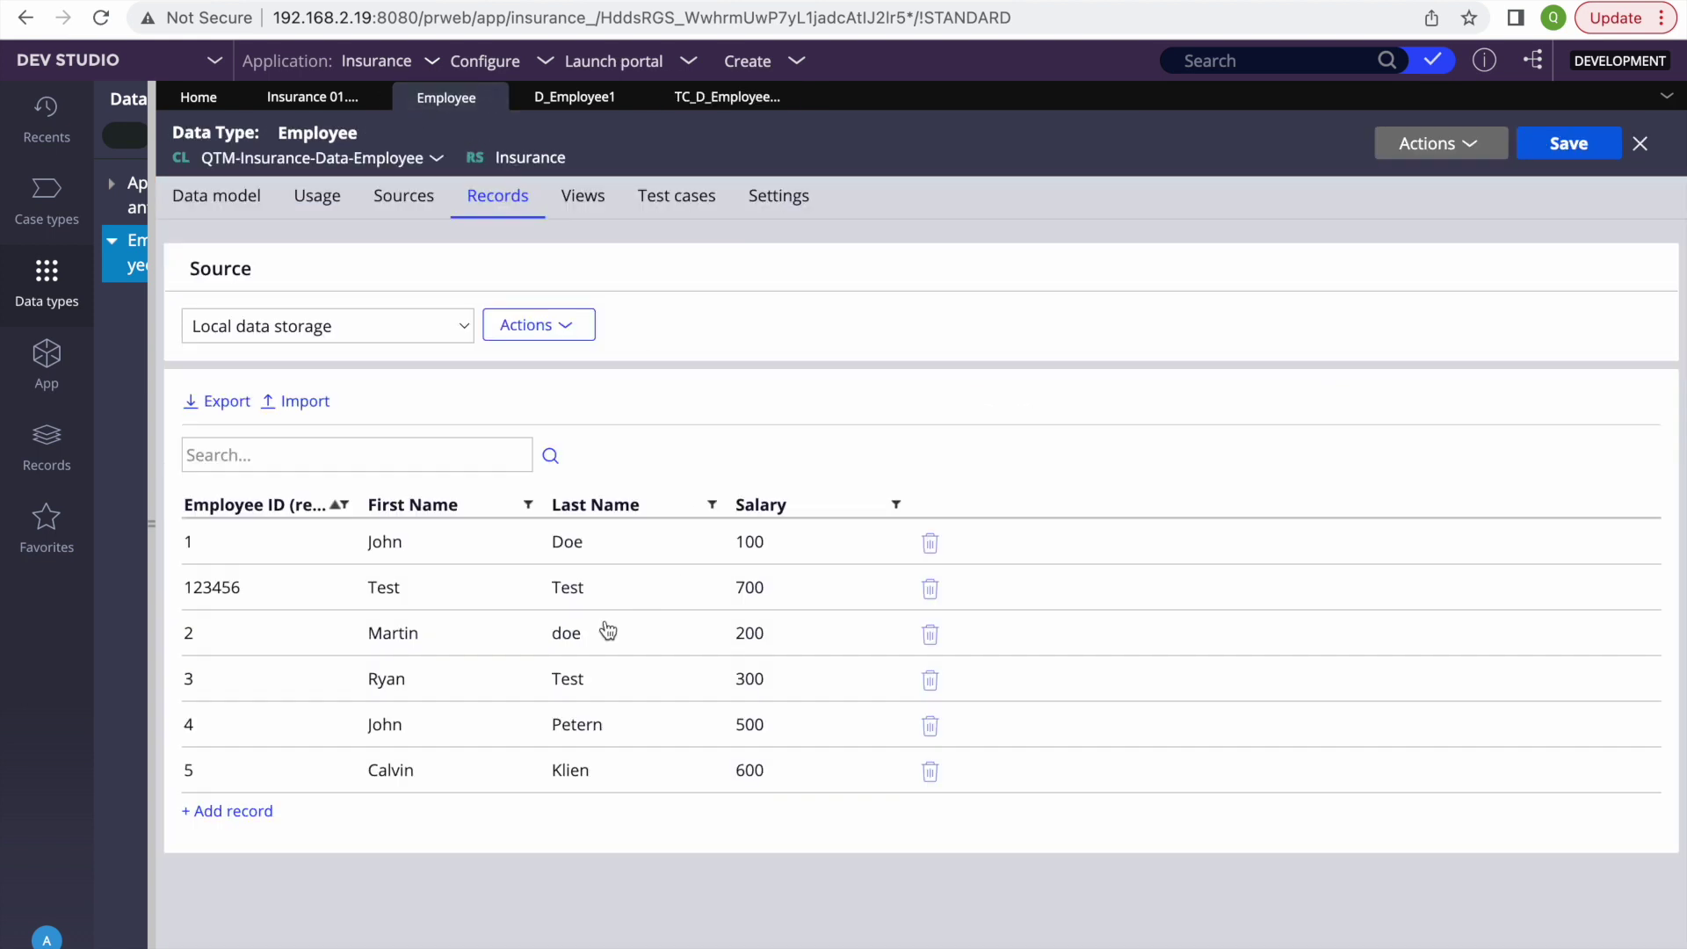
left_click(403, 540)
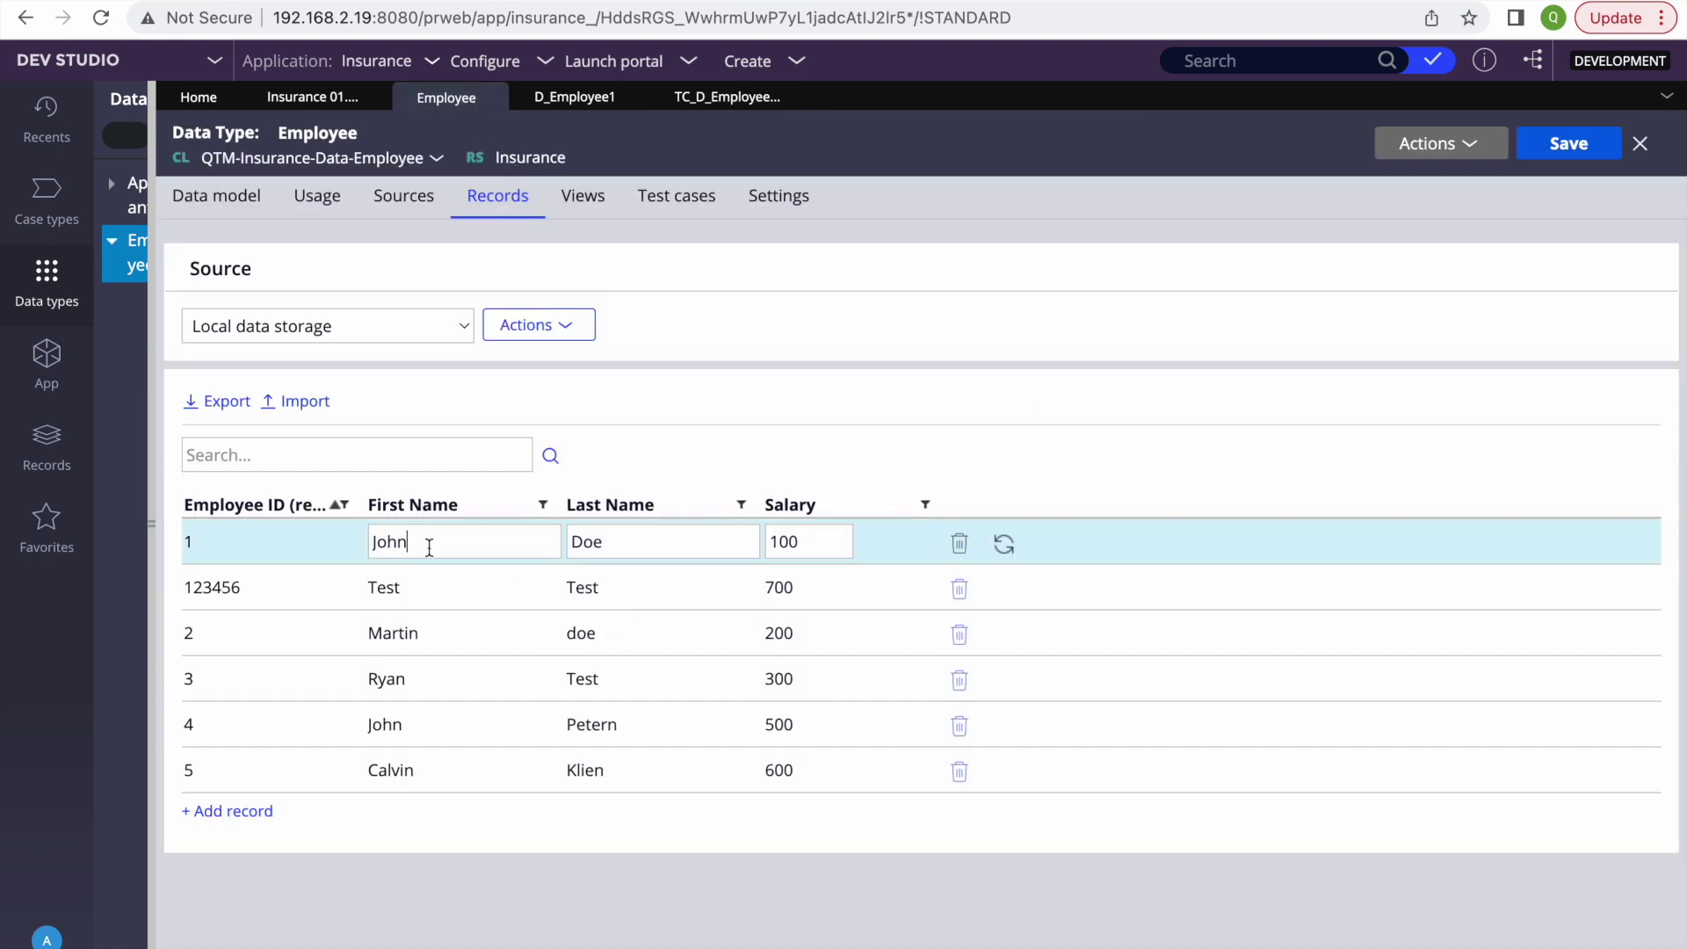
type("1")
left_click(957, 371)
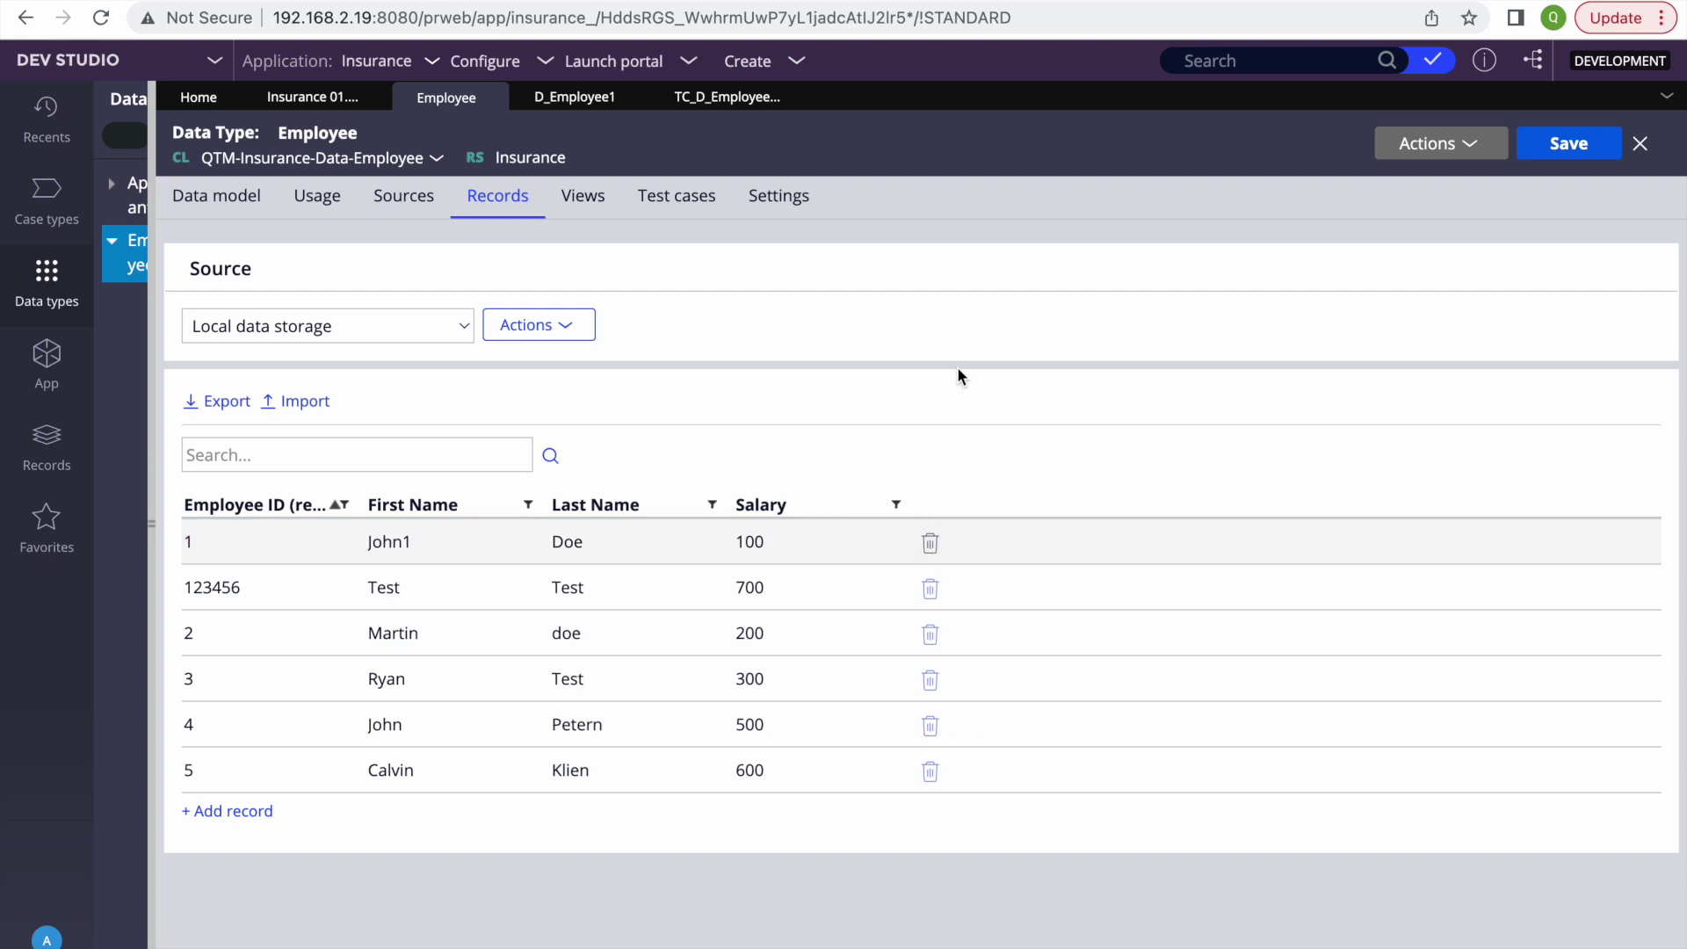
Step: Rerun the D_Employee1UT1 test case and compare the expected and actual FirstName values in its result details
left_click(727, 98)
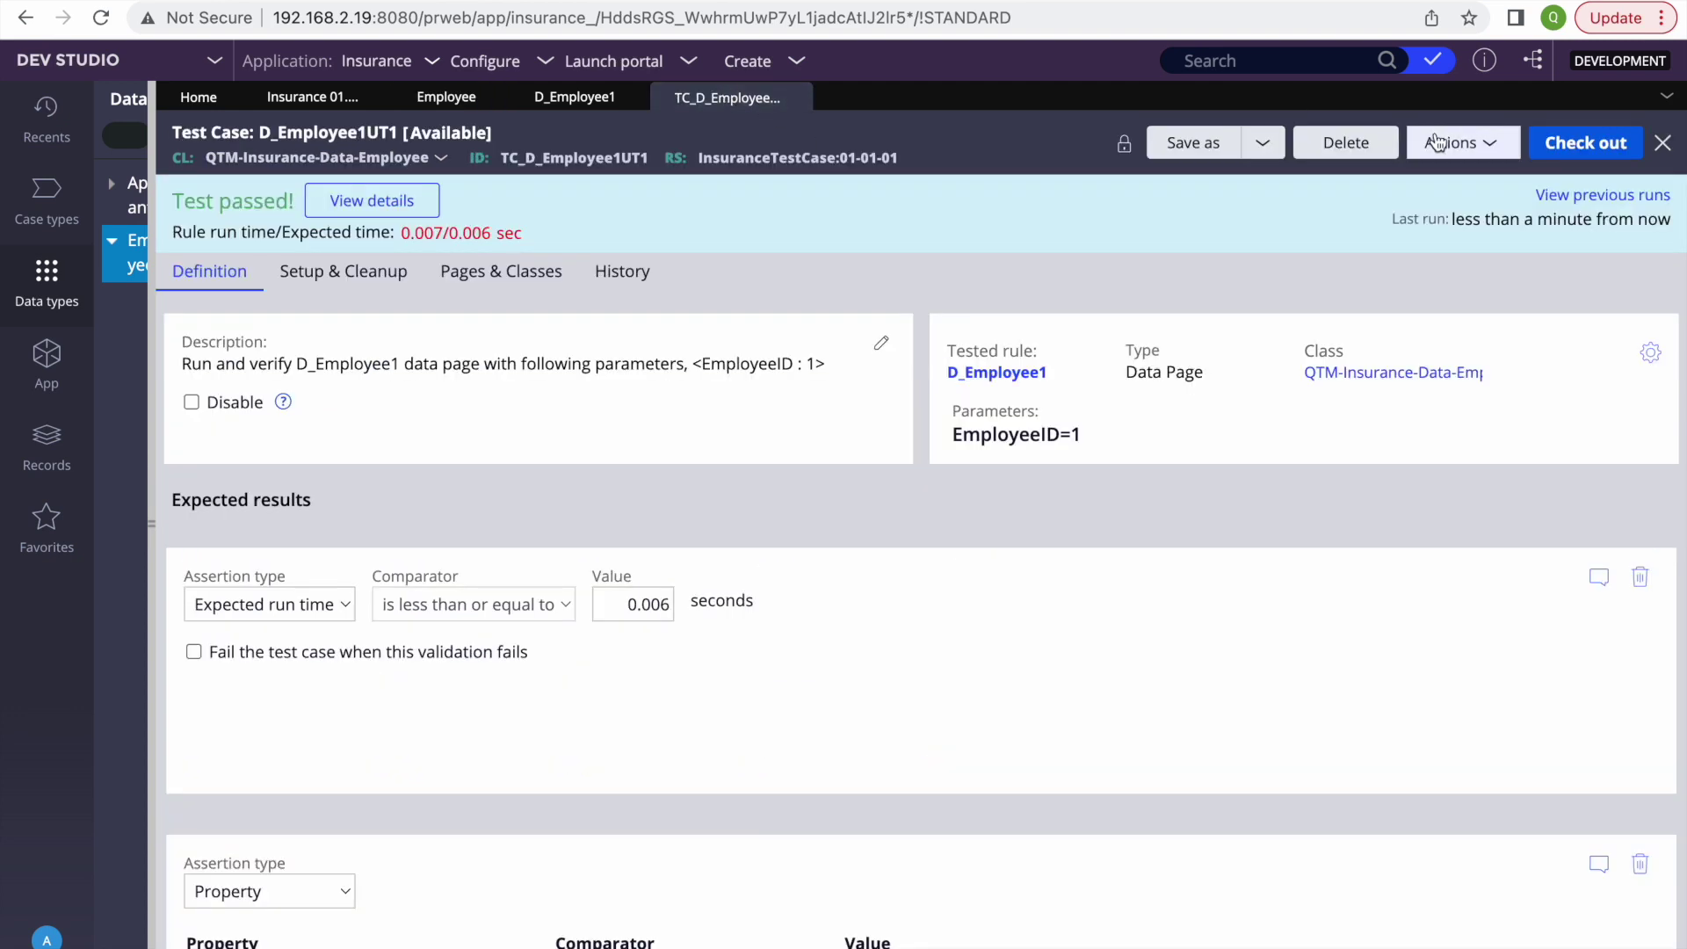
left_click(1465, 143)
left_click(1395, 174)
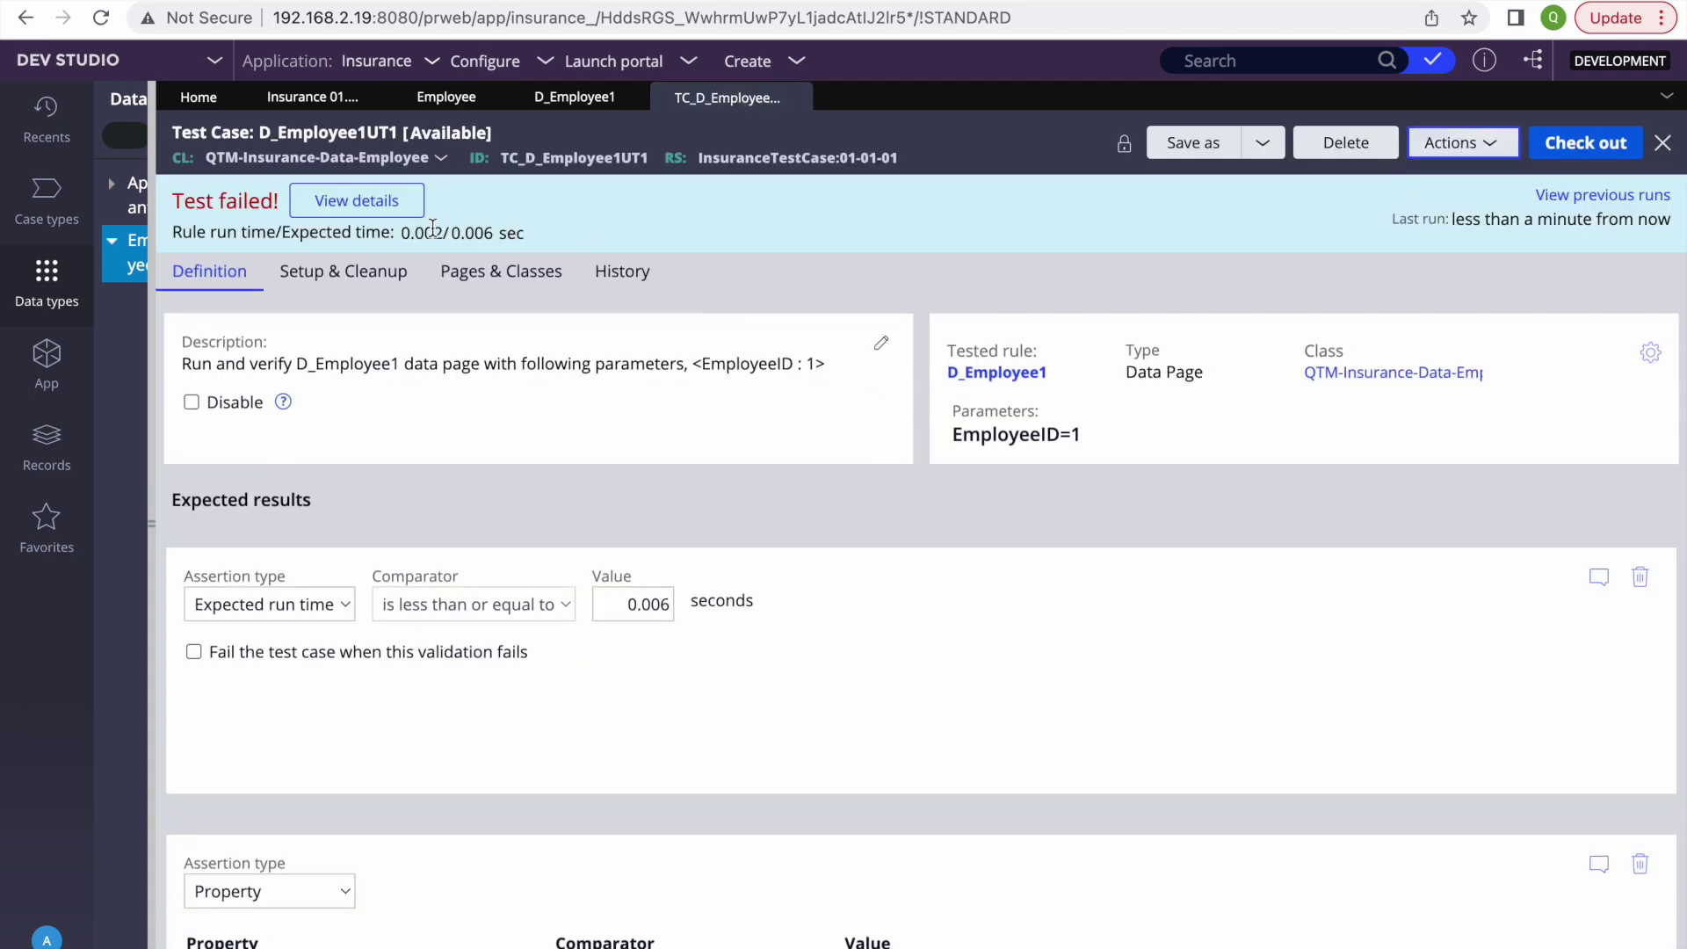
left_click(366, 203)
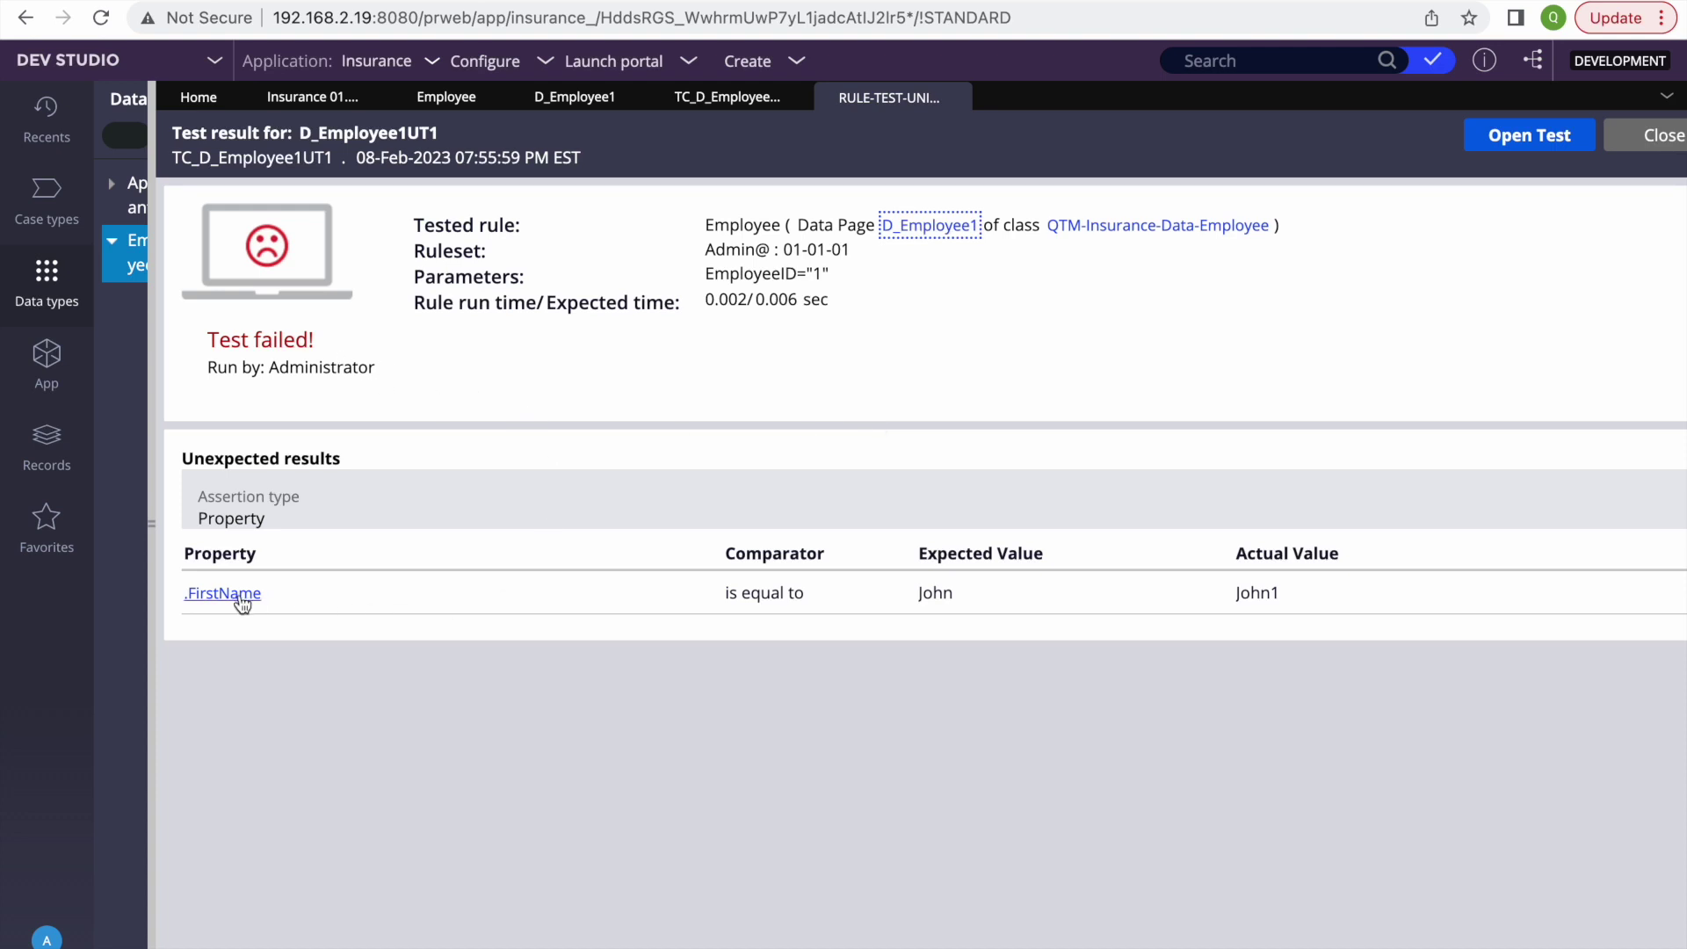
left_click(948, 594)
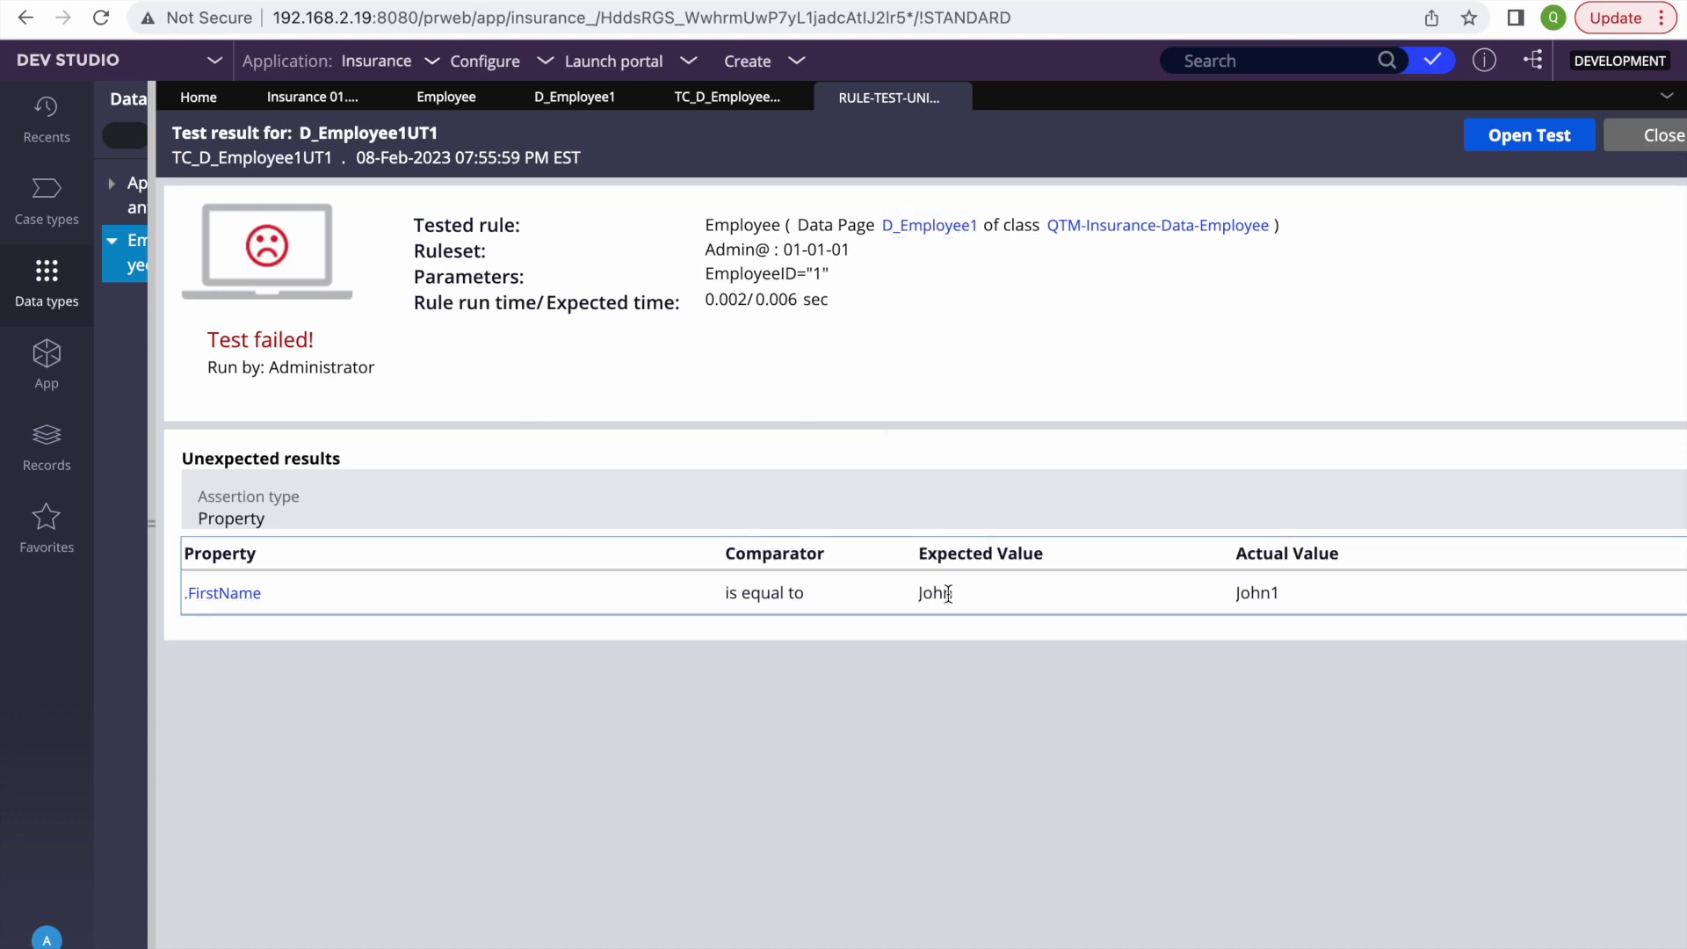
double_click(1242, 591)
Step: Check out the D_Employee1UT1 test case and change the FirstName assertion's comparator to "is not empty"
left_click(448, 99)
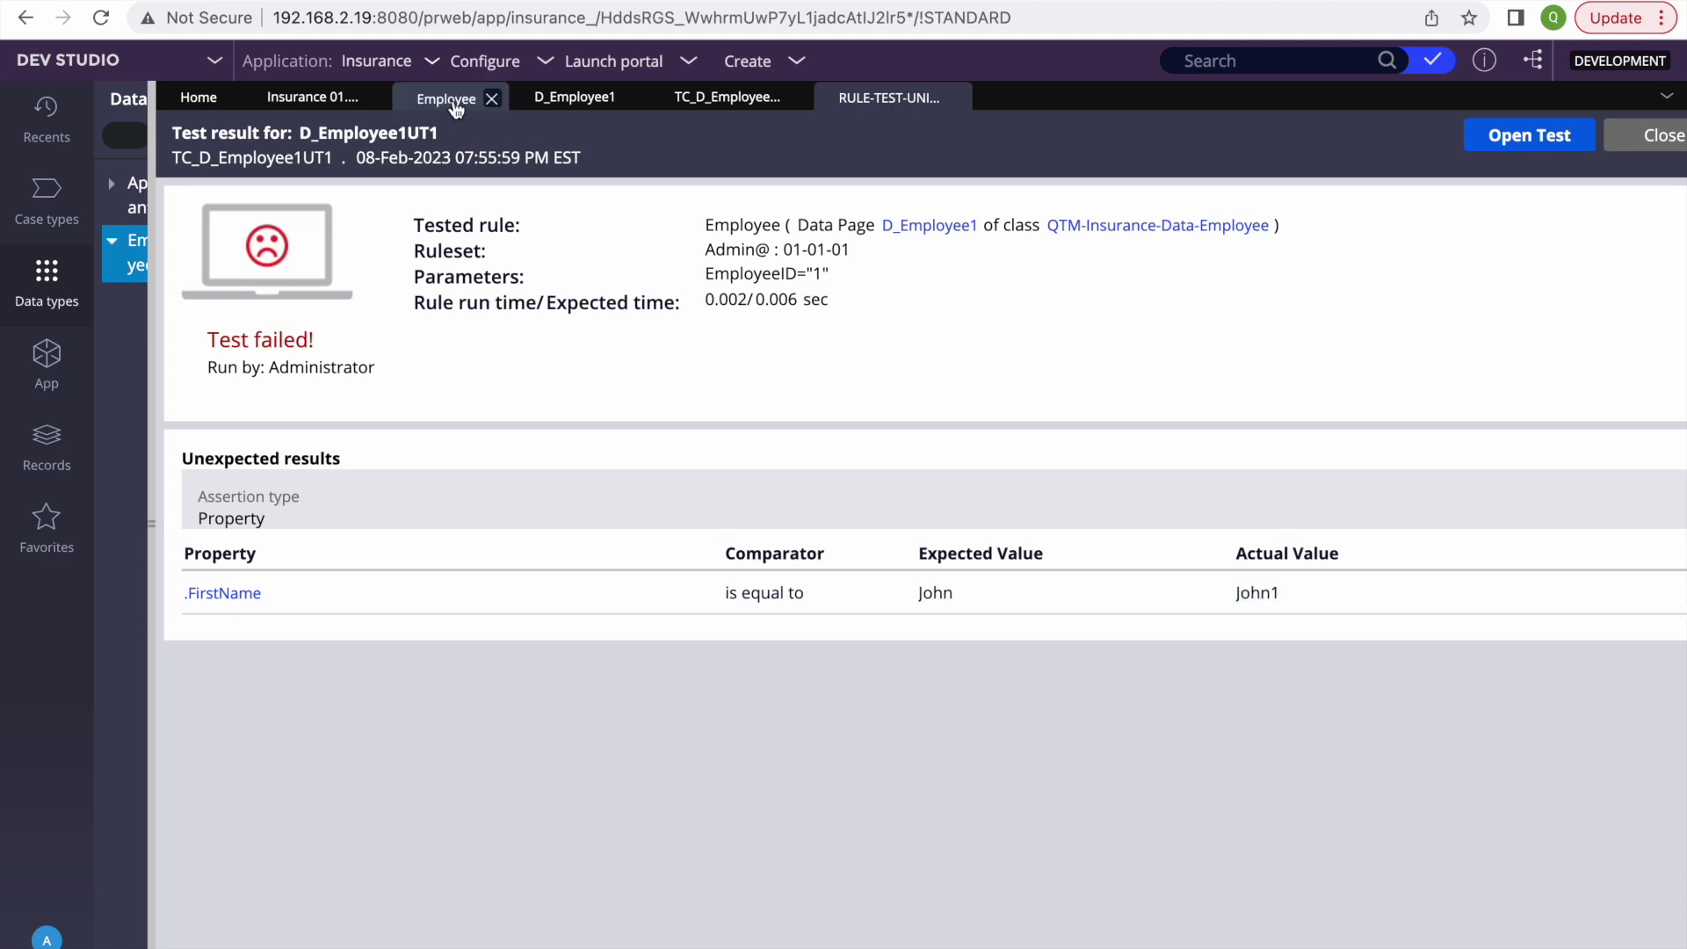
left_click(615, 97)
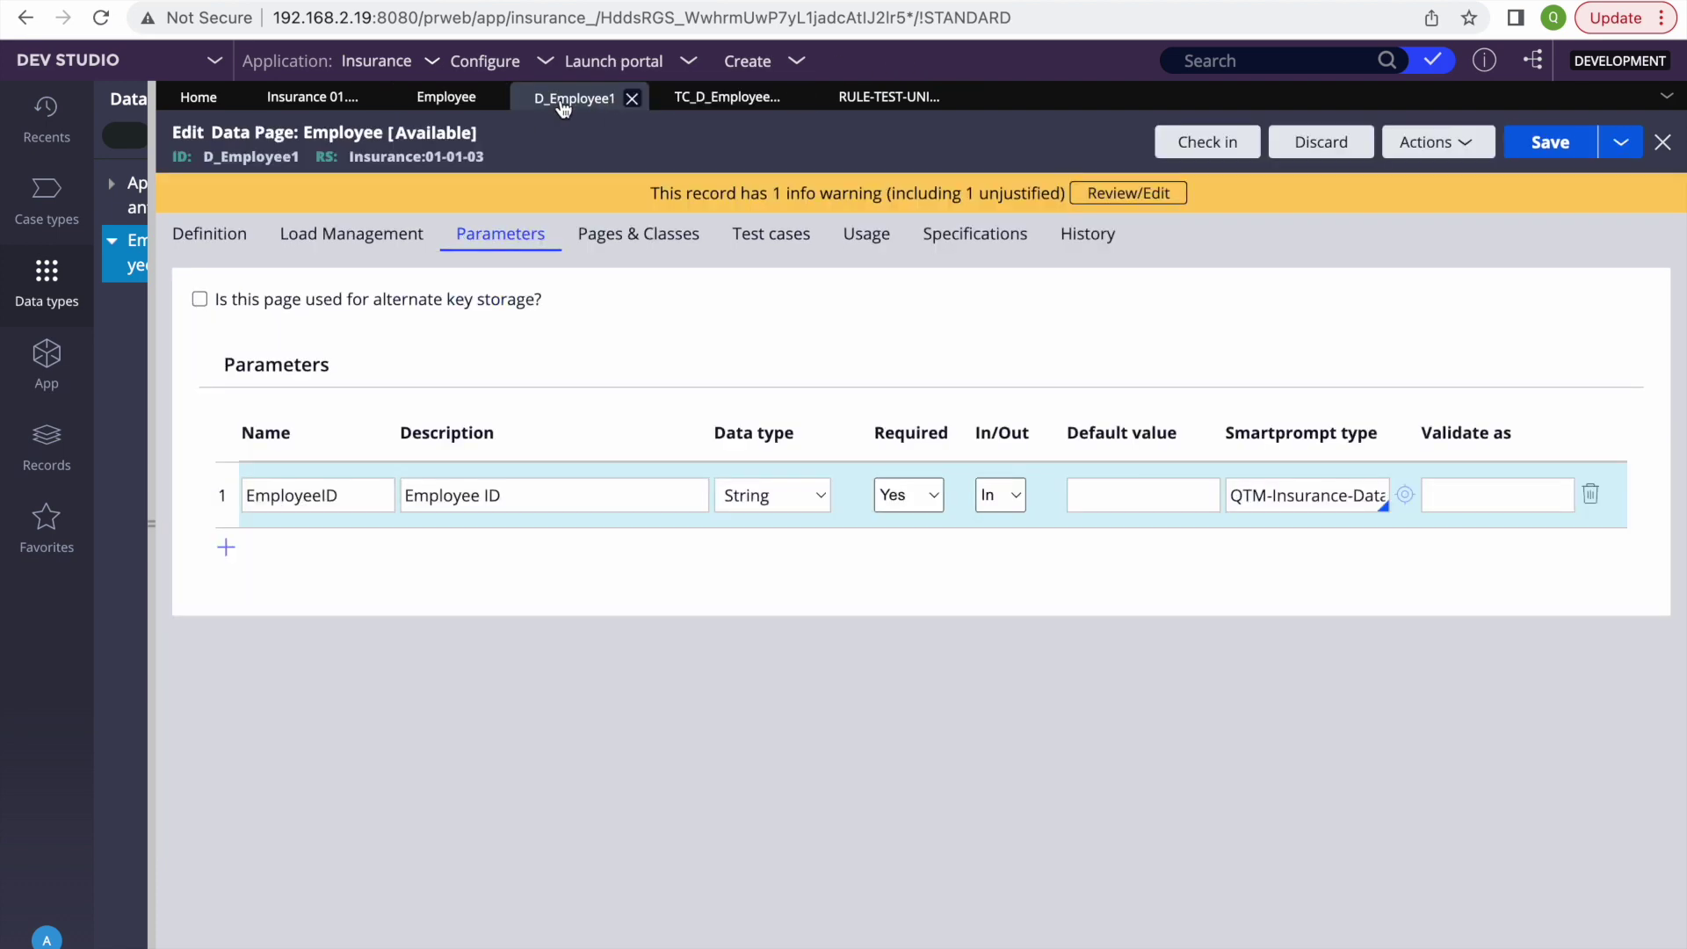
left_click(715, 98)
scroll(543, 522, "down", 3)
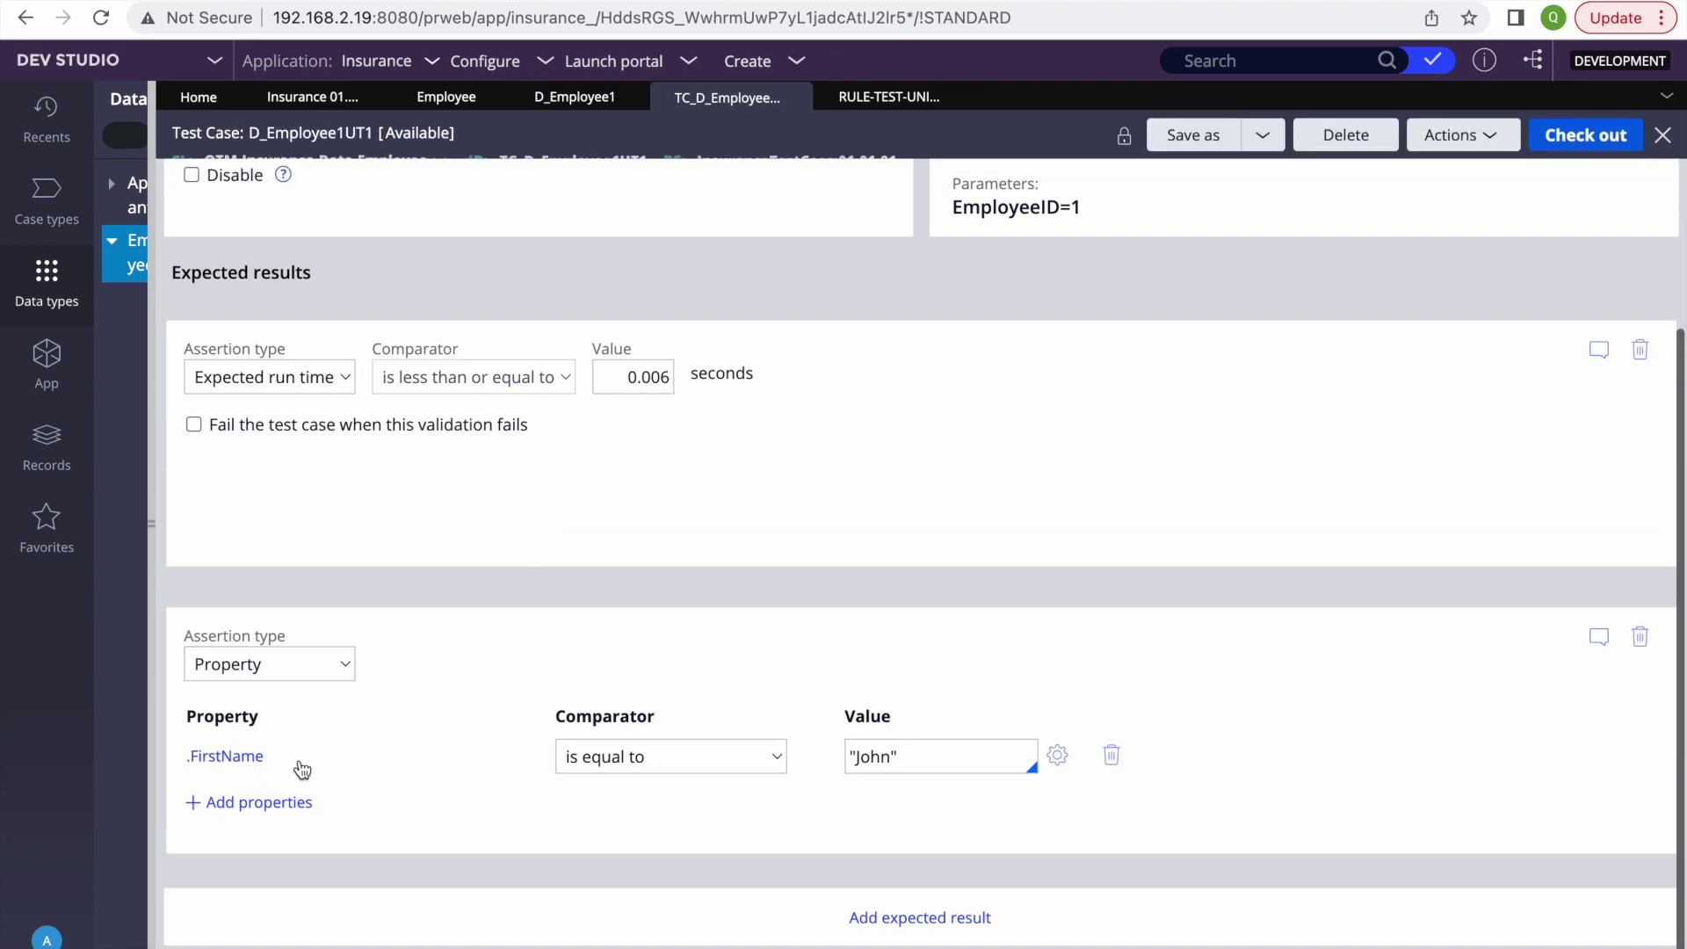
double_click(890, 756)
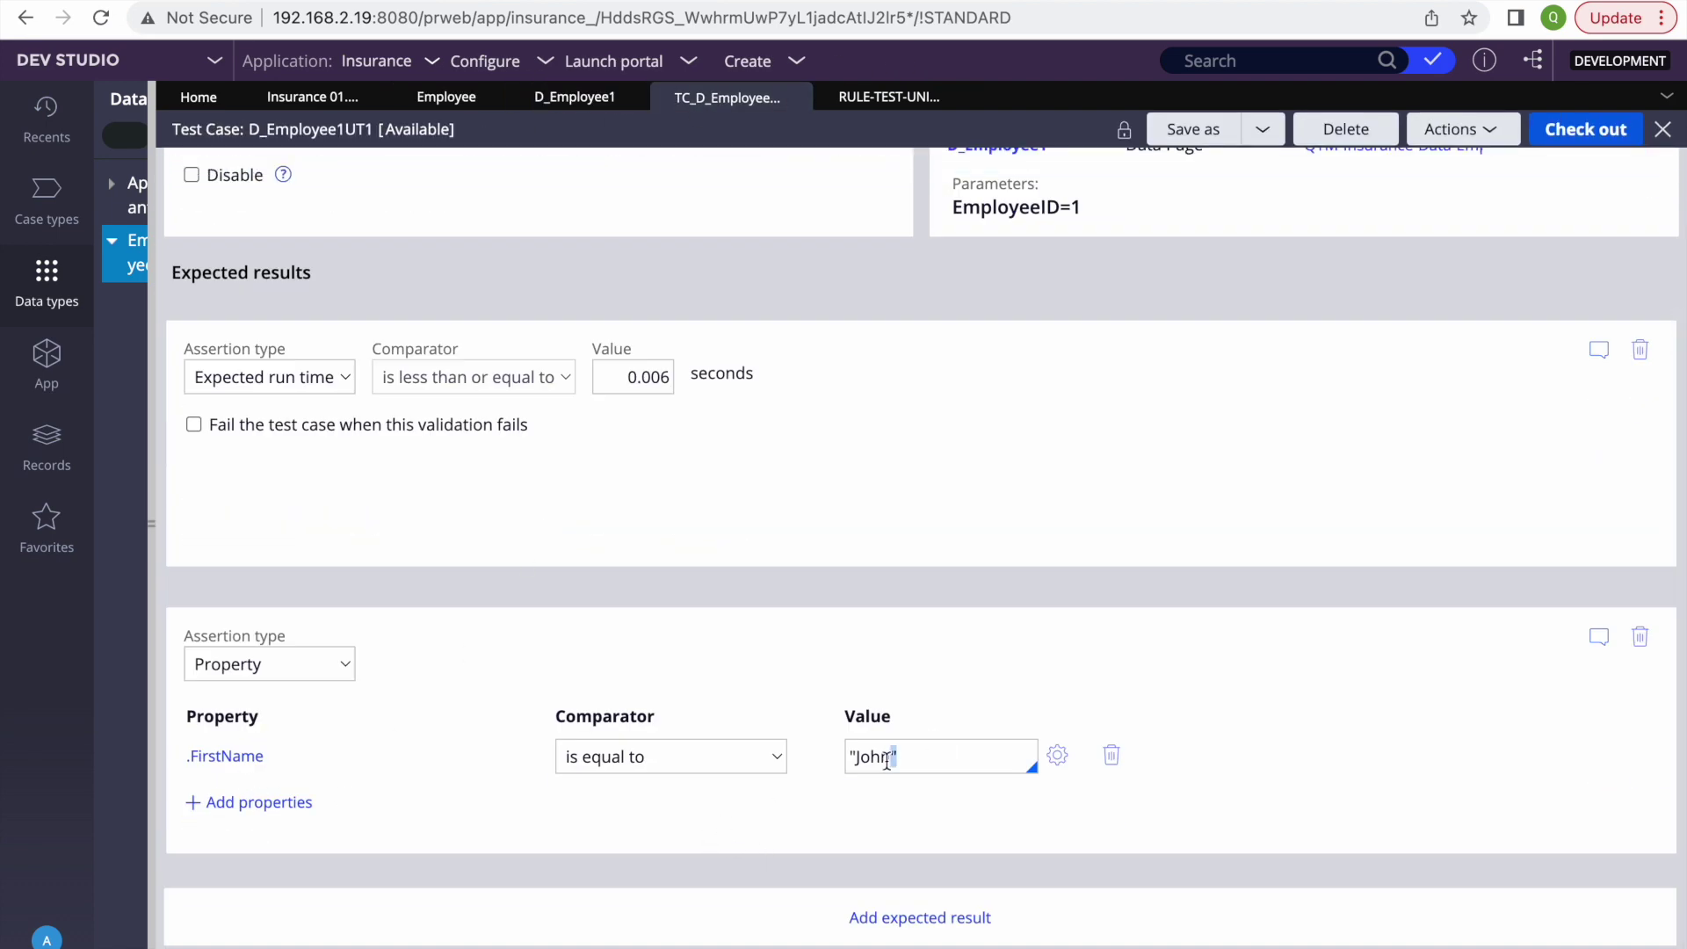
left_click(1301, 479)
left_click(1586, 129)
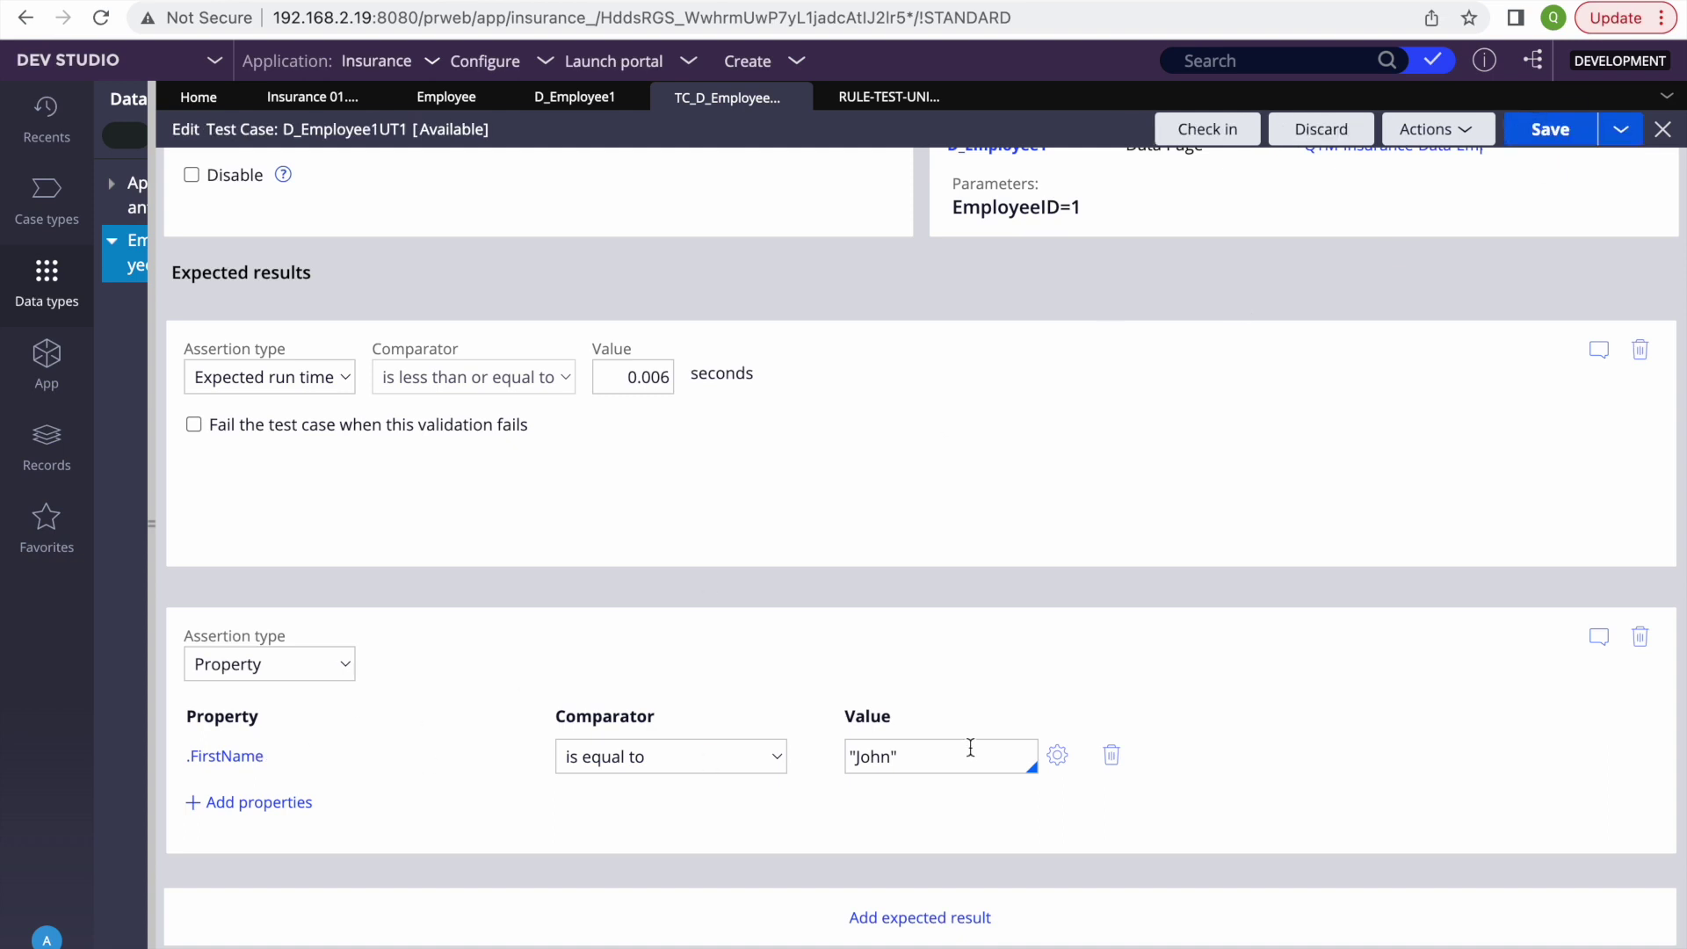
left_click(710, 763)
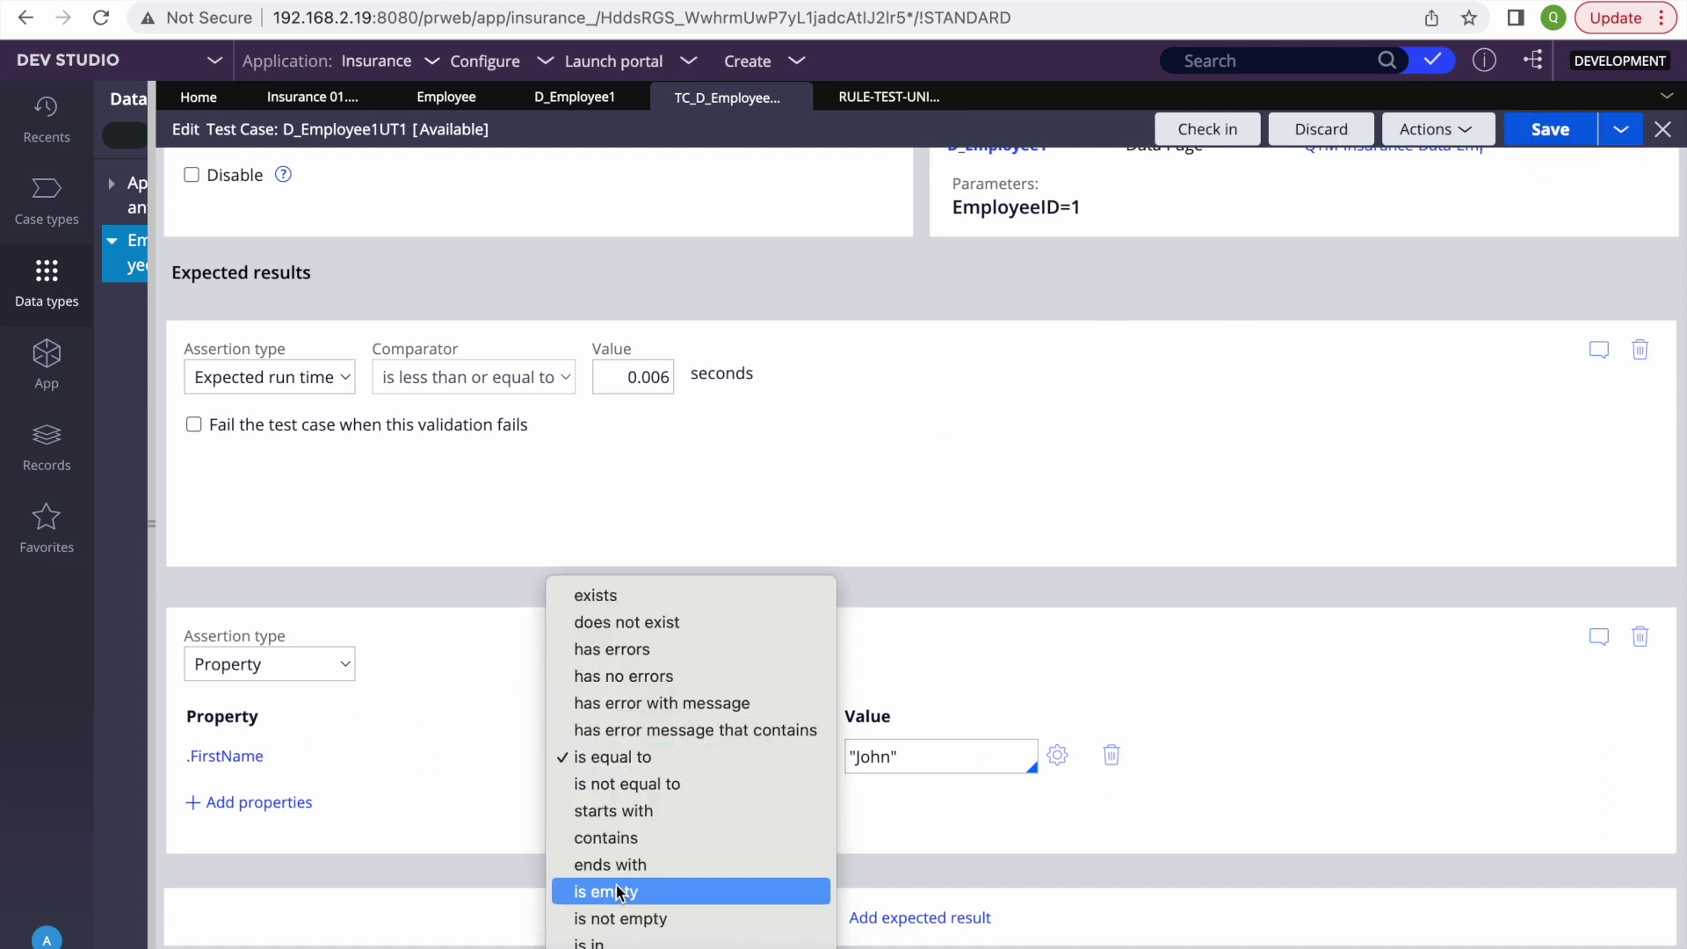
left_click(612, 927)
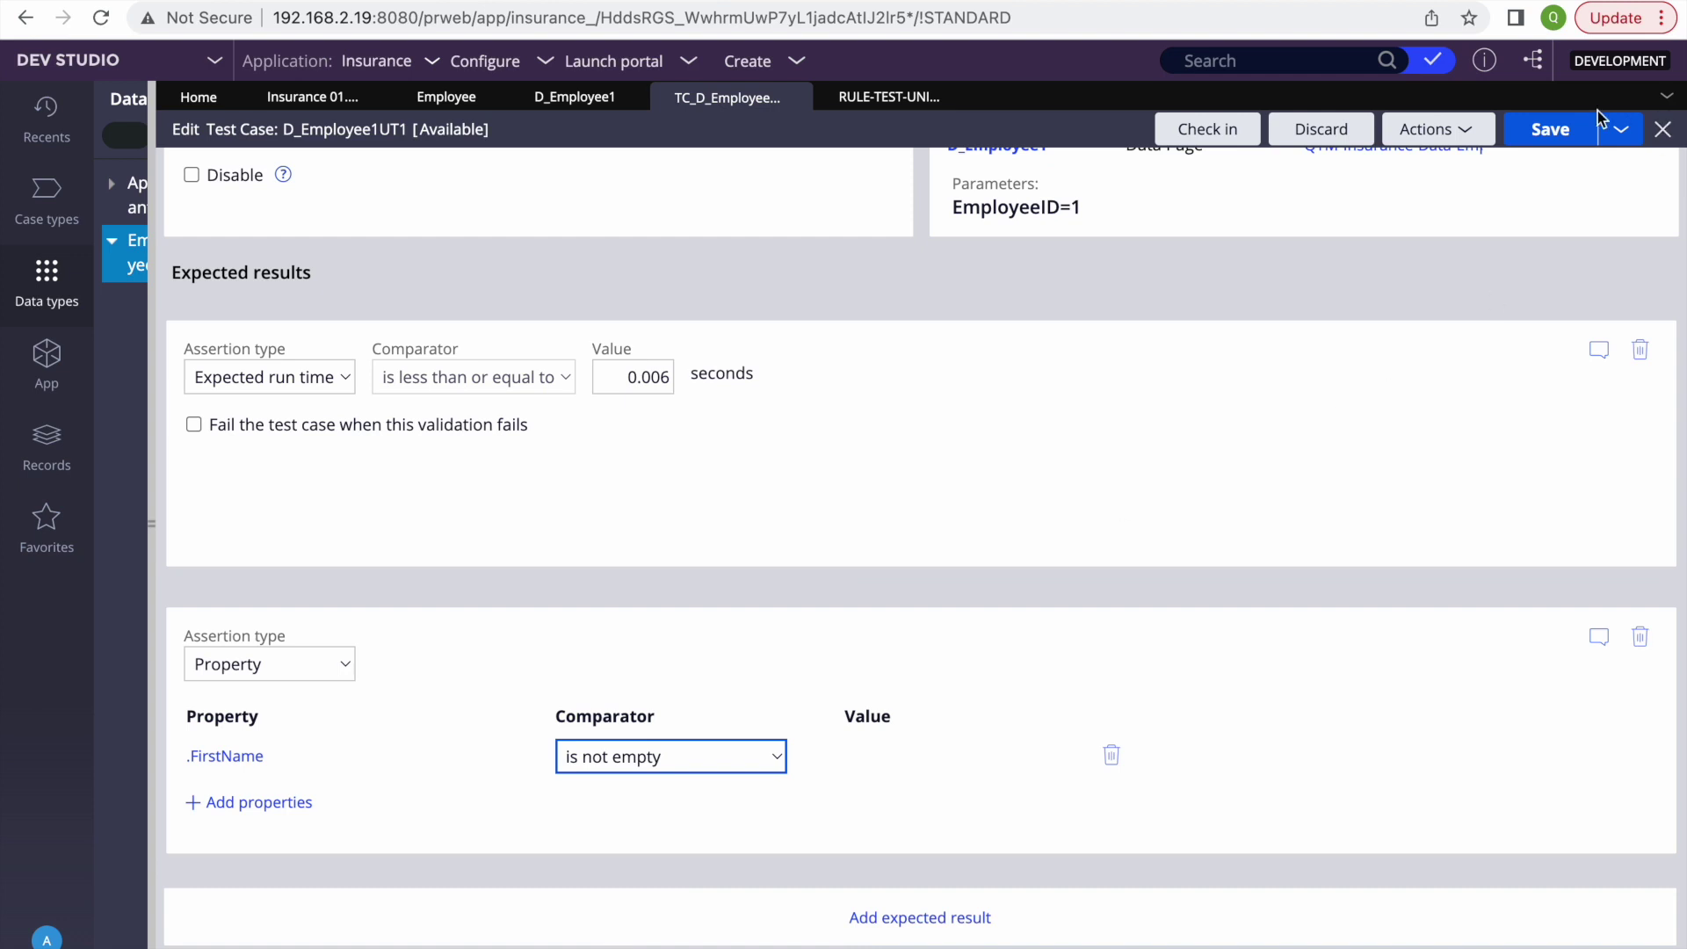
Step: Rerun the D_Employee1UT1 test case and check it in with the comment "wip"
left_click(1422, 132)
left_click(1367, 160)
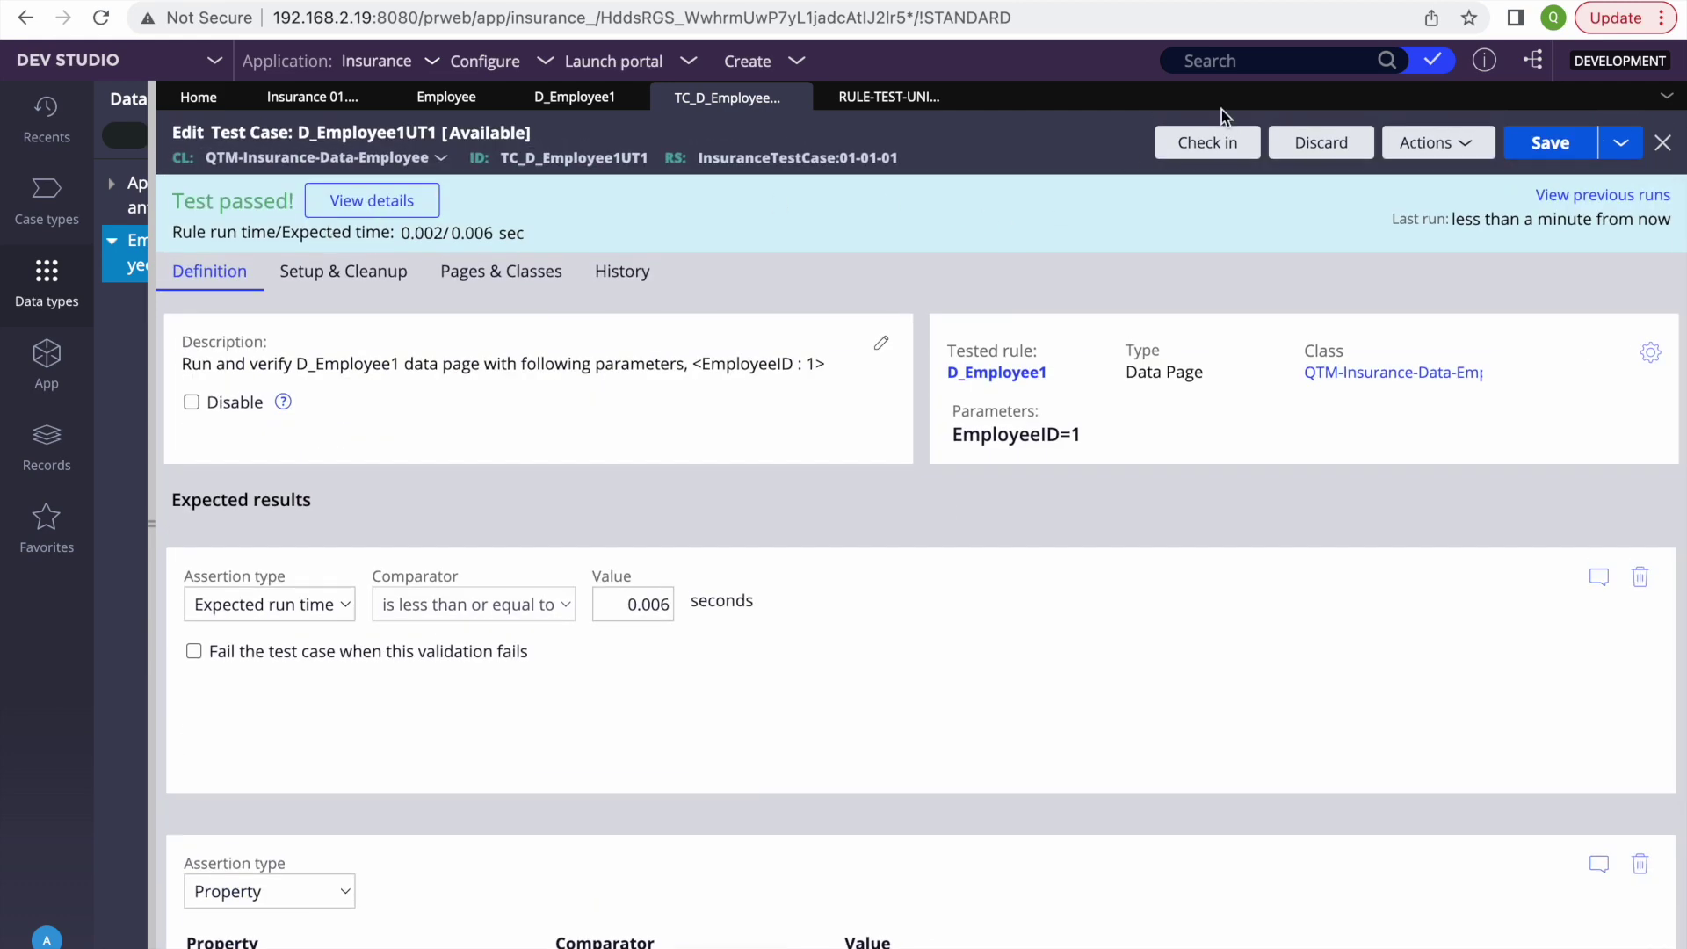
left_click(1185, 151)
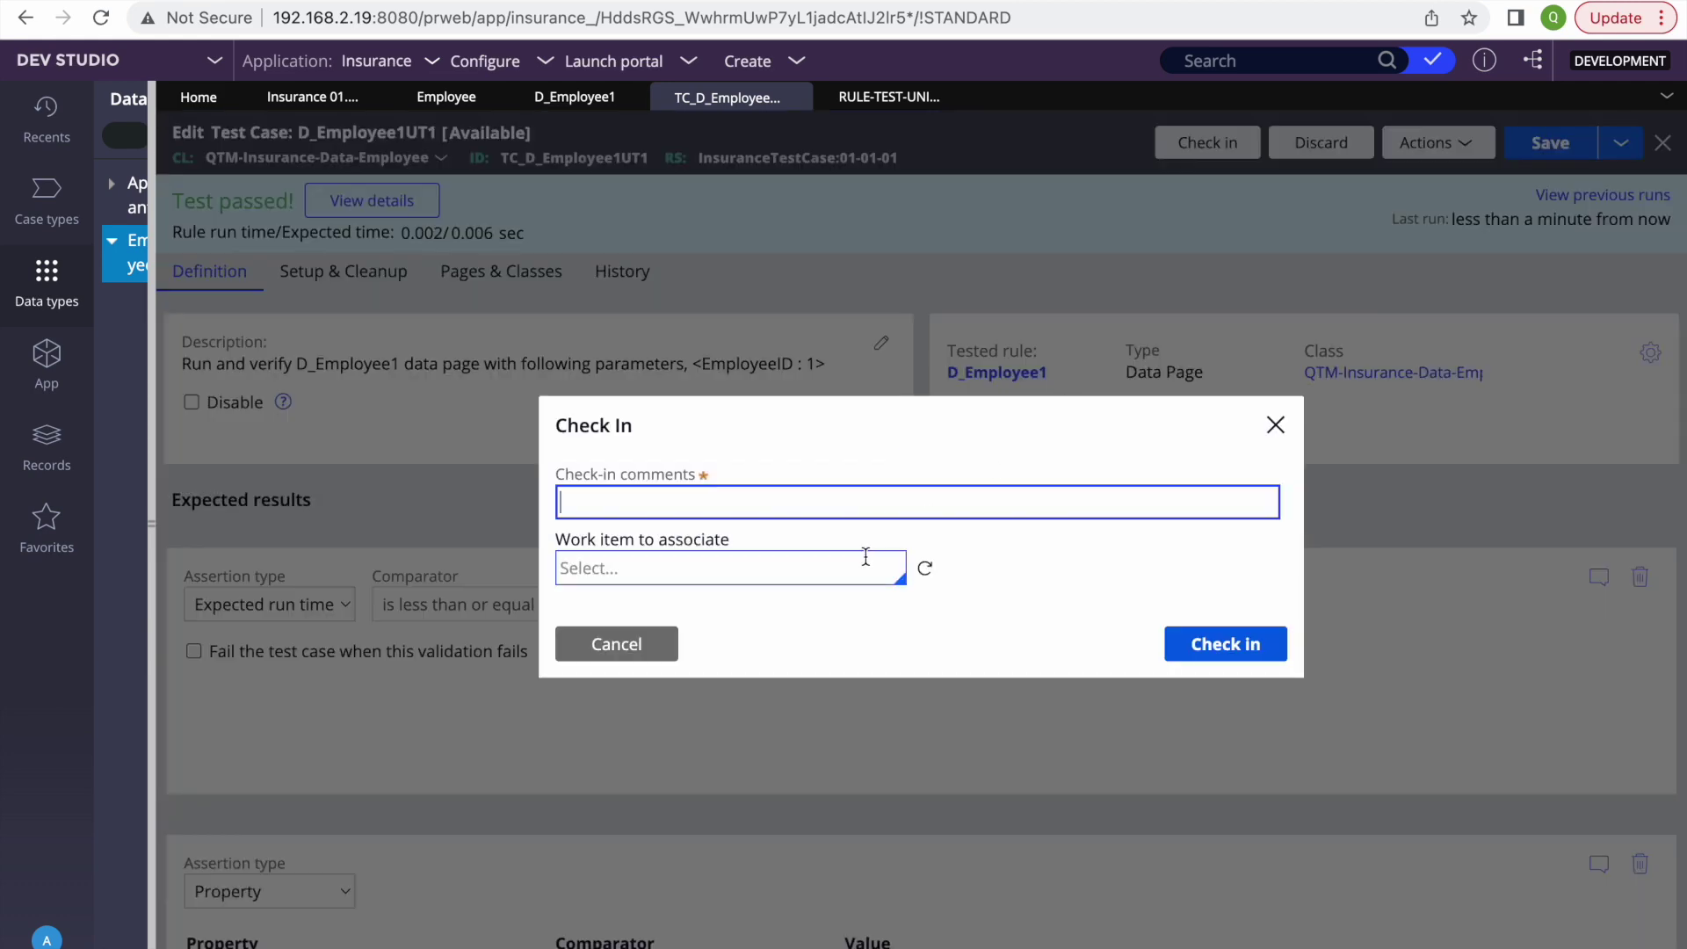
type("wqi")
key("Return")
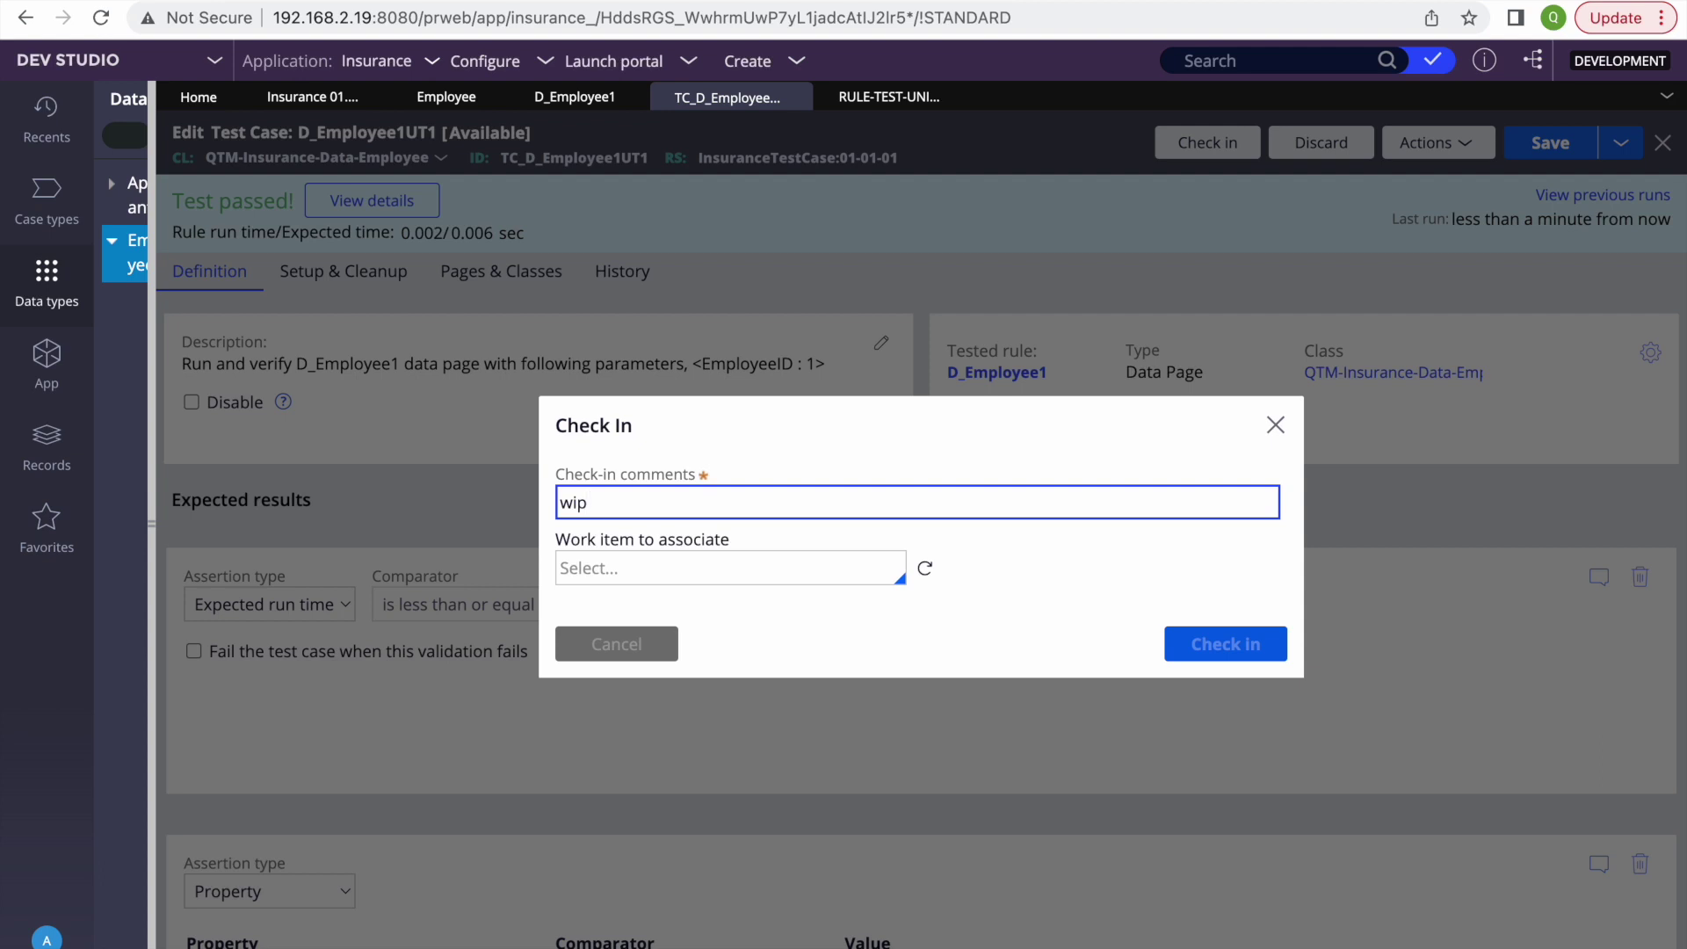
Step: Review the D_Employee1 data page's test case result and check the data page in with the comment "wip"
left_click(571, 102)
left_click(1548, 144)
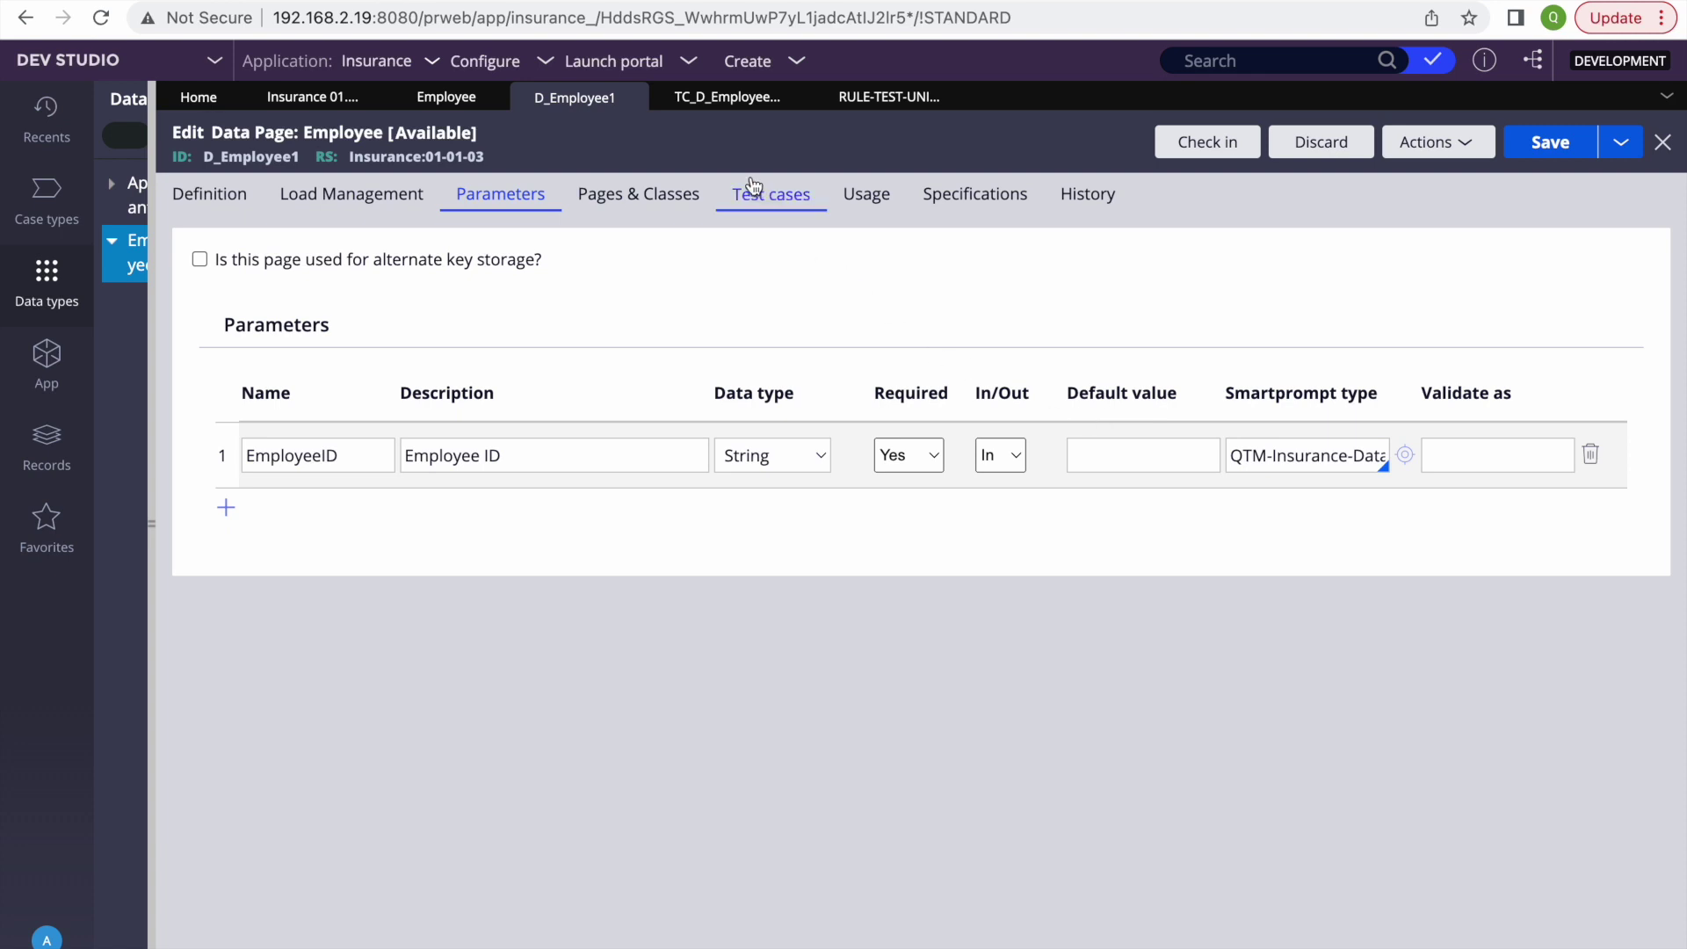
left_click(753, 186)
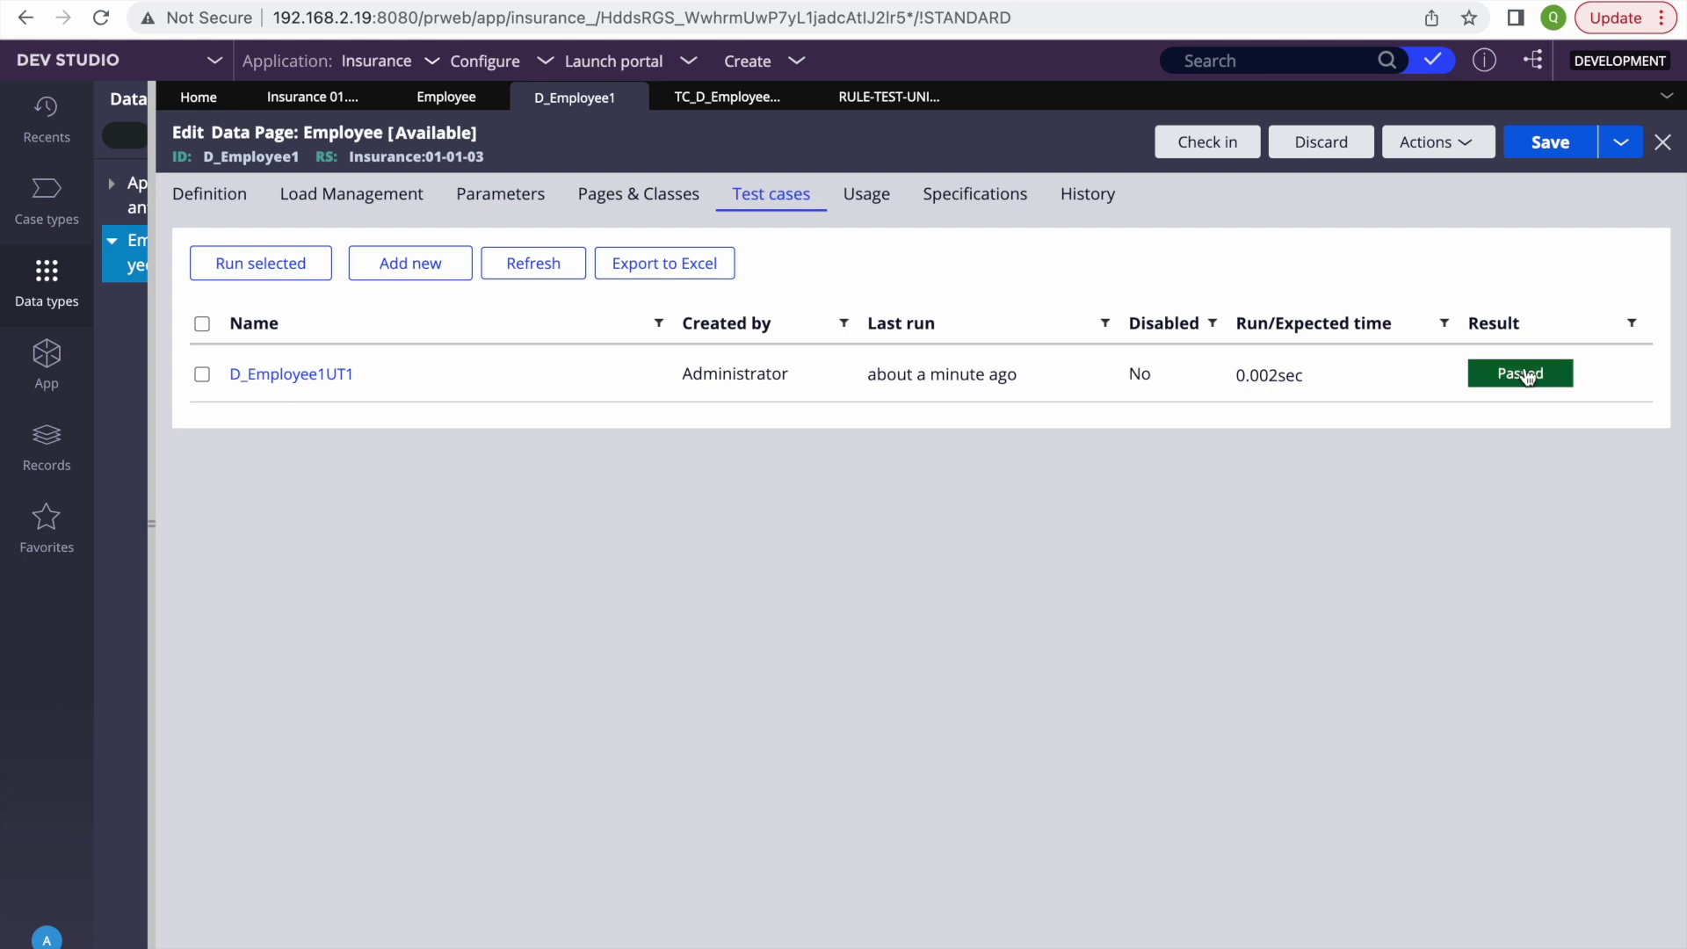
left_click(1188, 149)
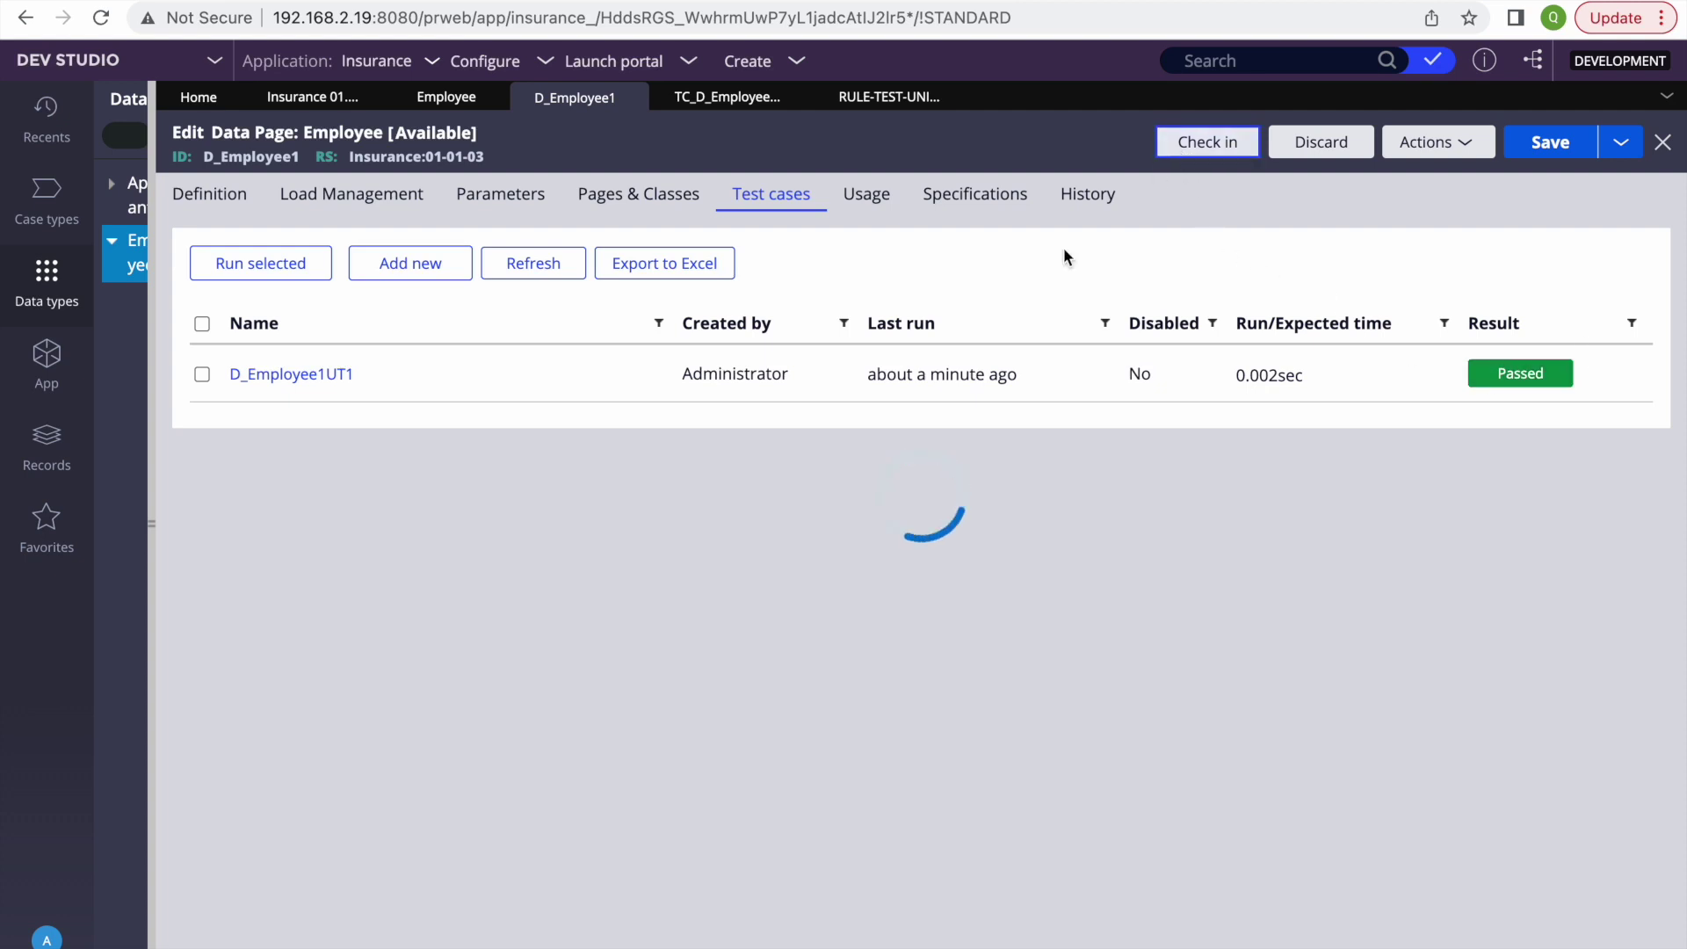
type("wip")
key("Return")
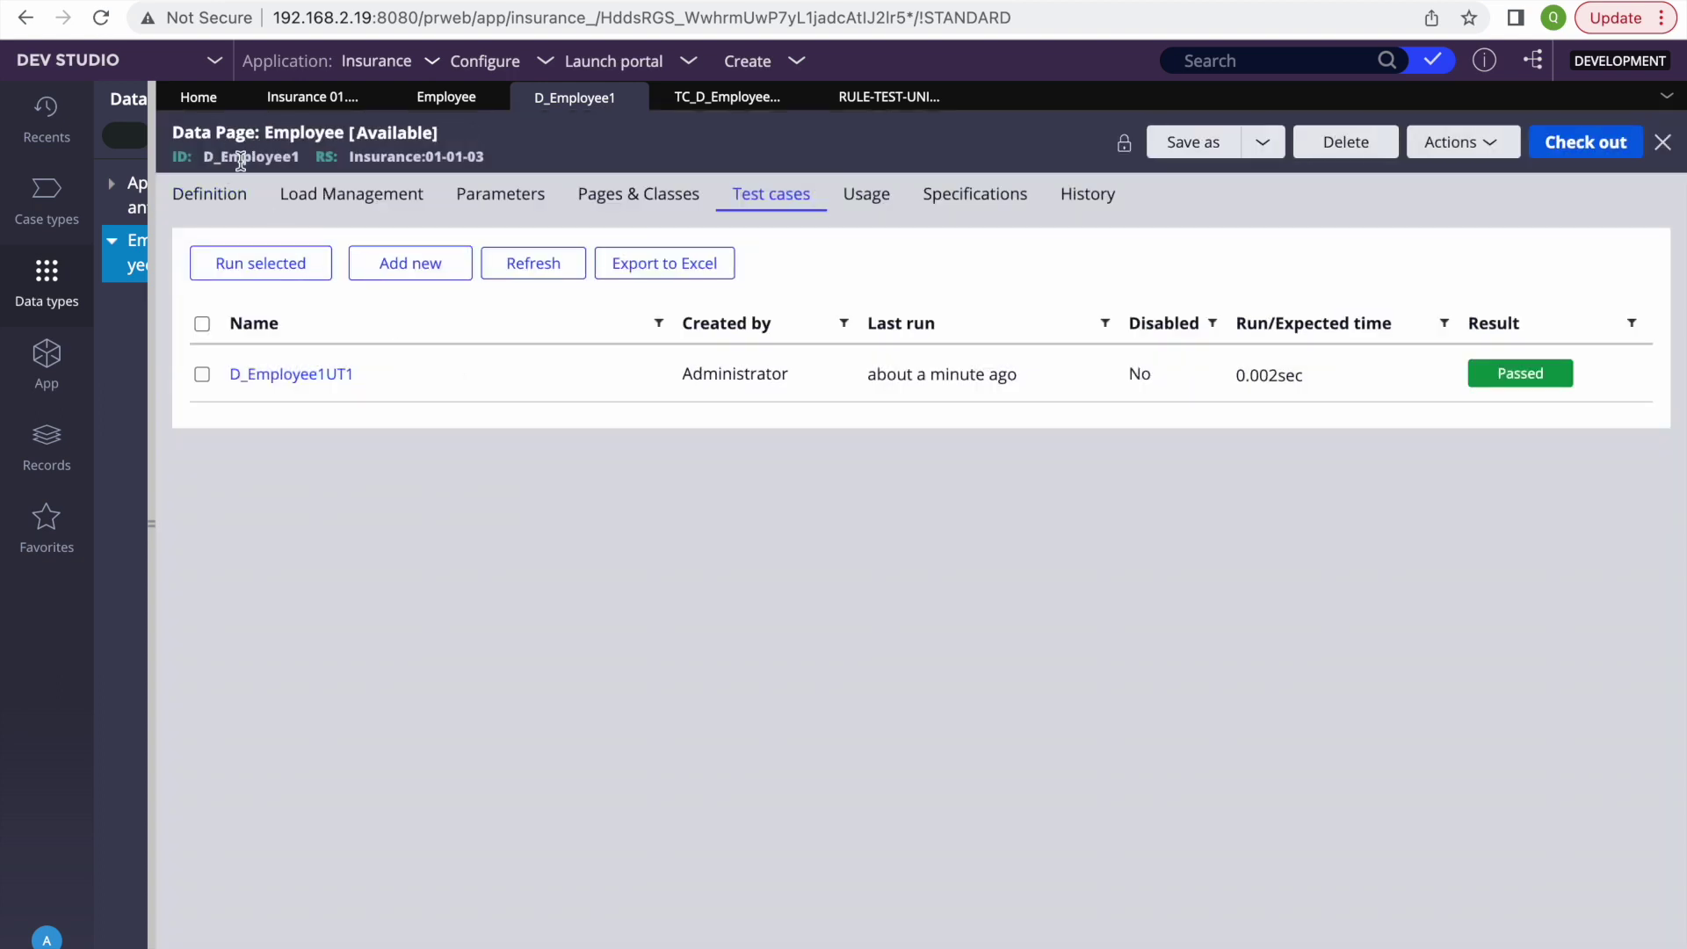
Step: Open the List Employee data page from the Employee data type's sources and run it
double_click(241, 158)
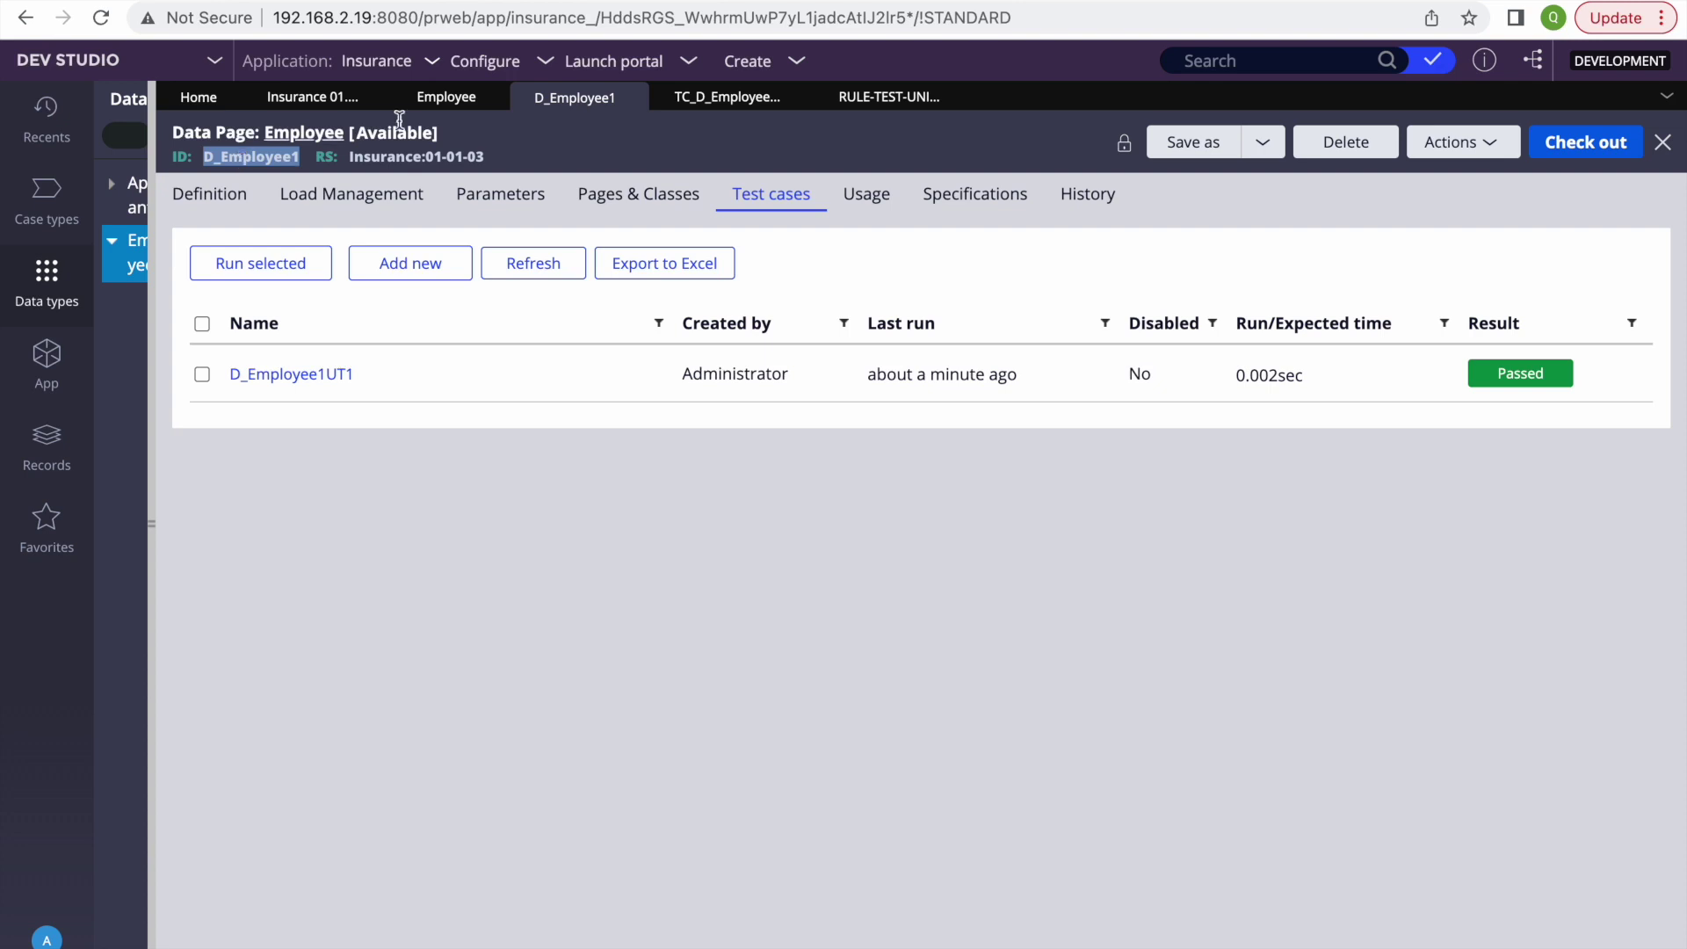
left_click(447, 97)
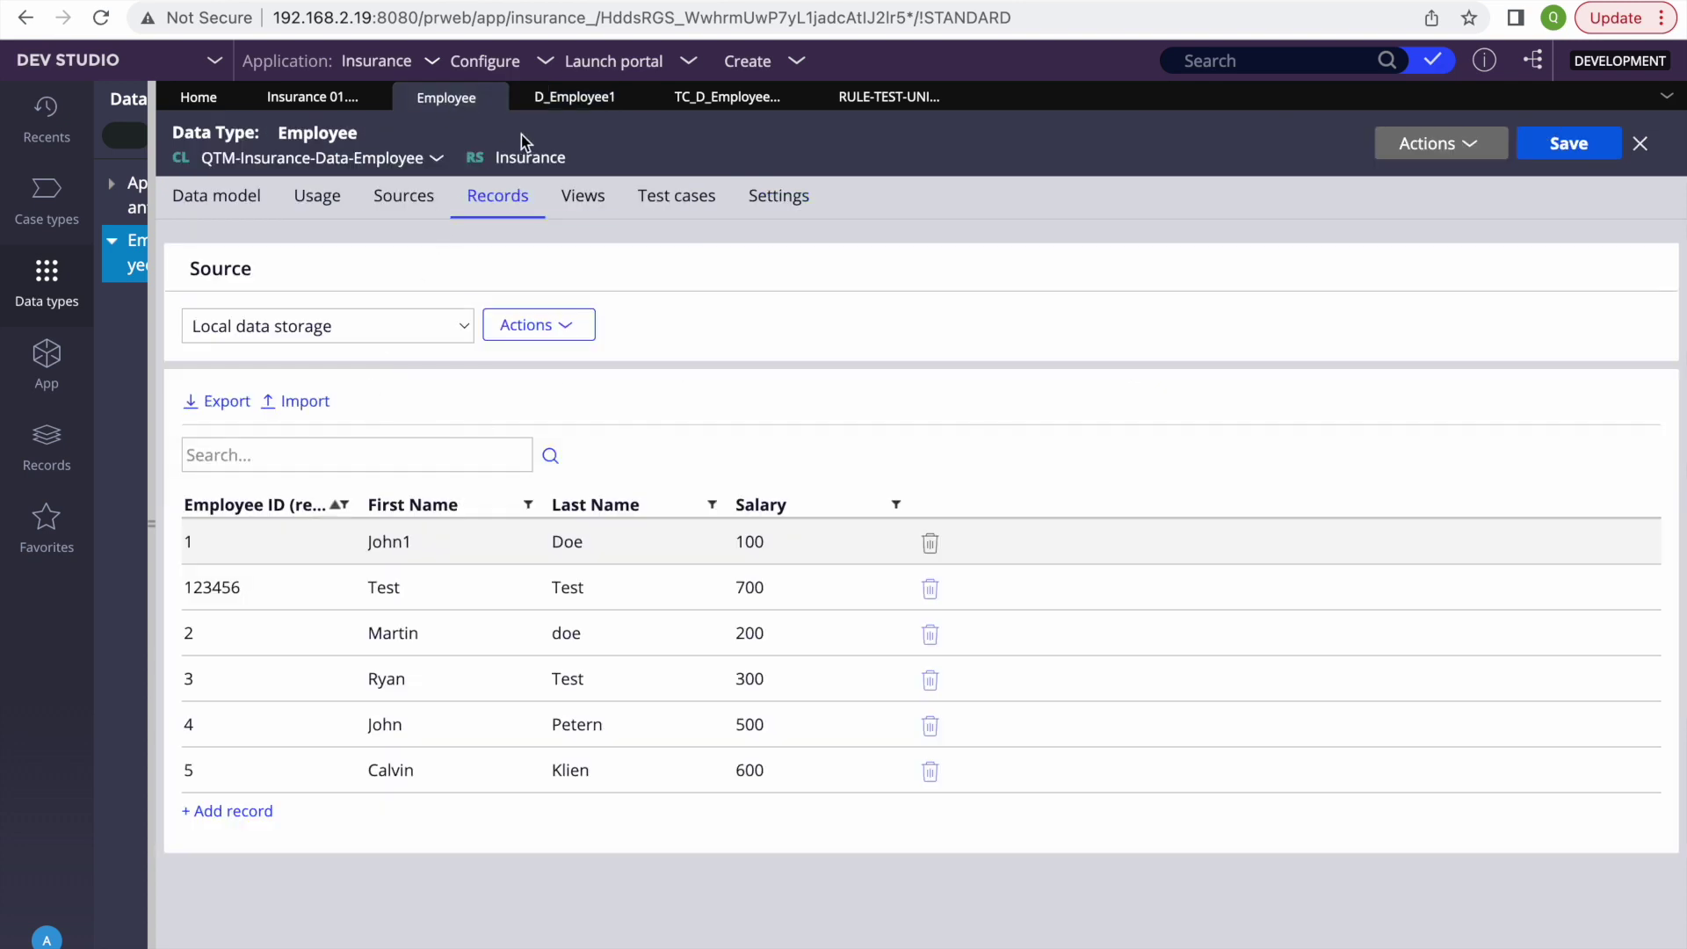
left_click(404, 197)
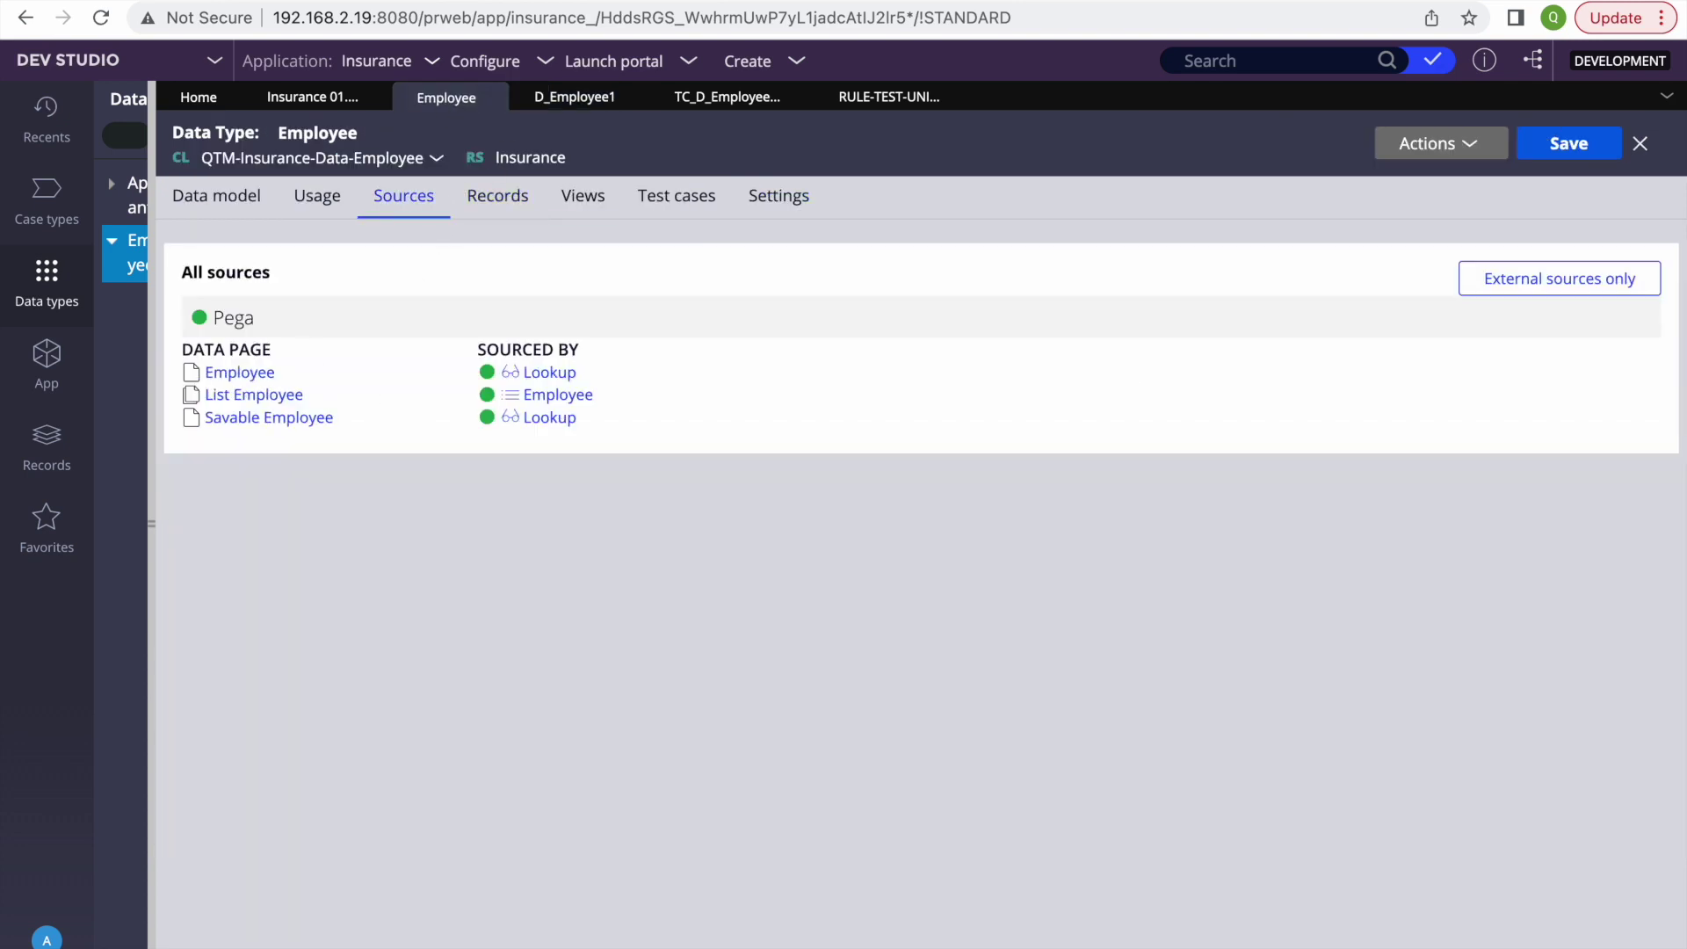
left_click(238, 395)
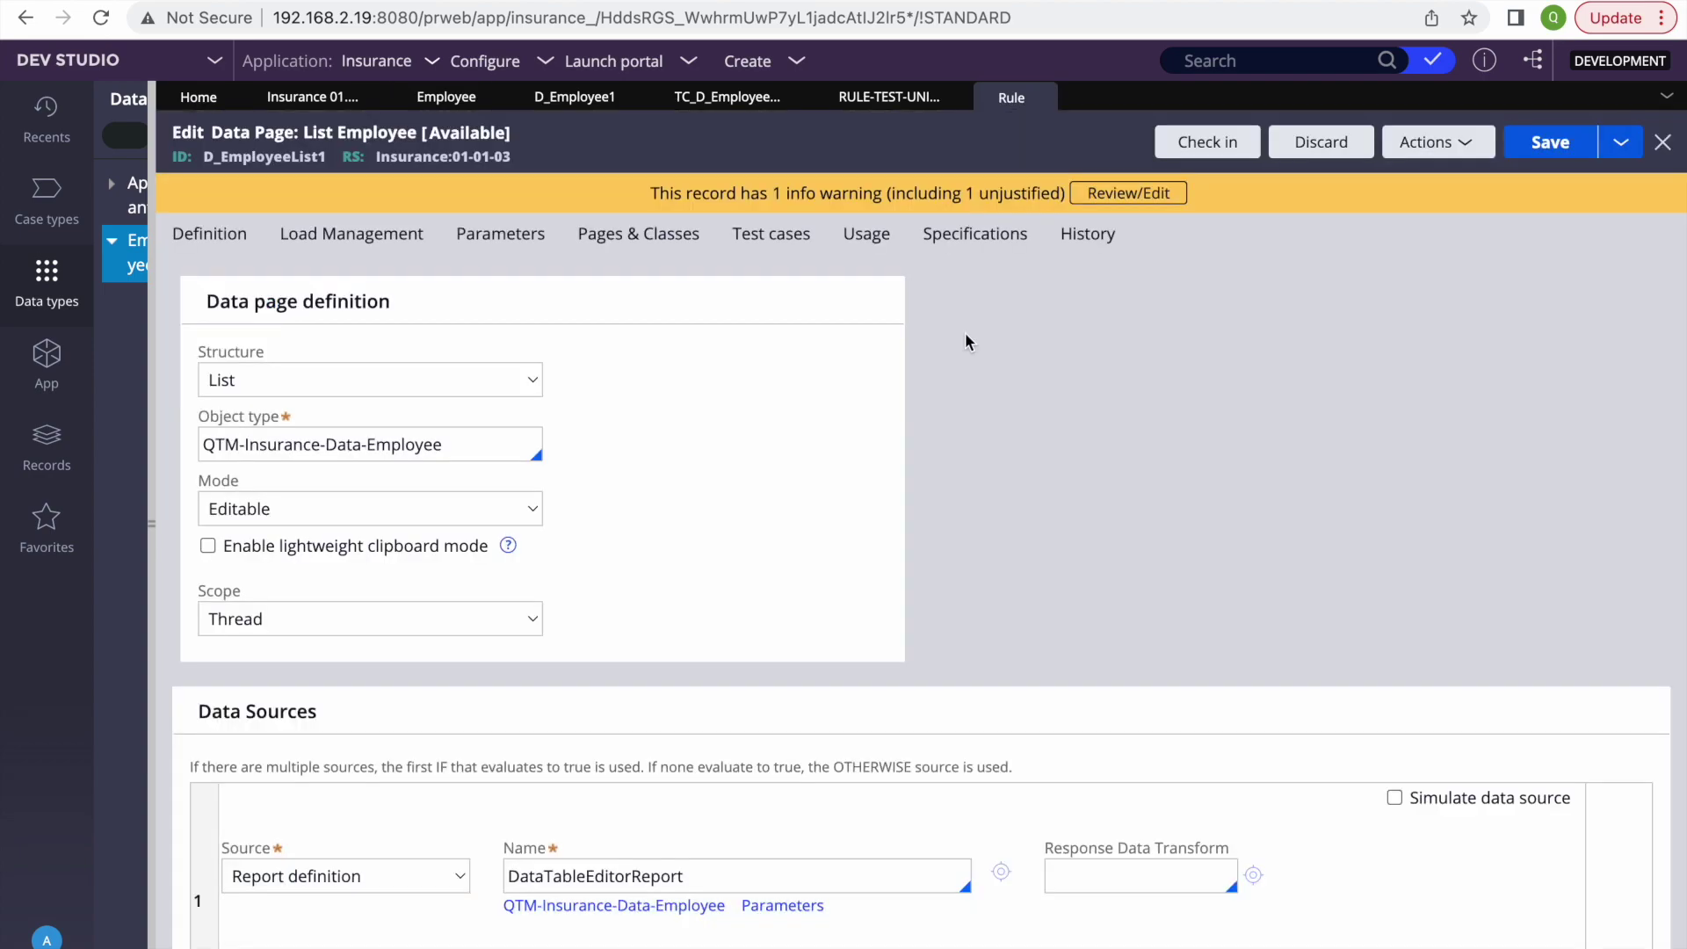
left_click(1434, 140)
left_click(1388, 171)
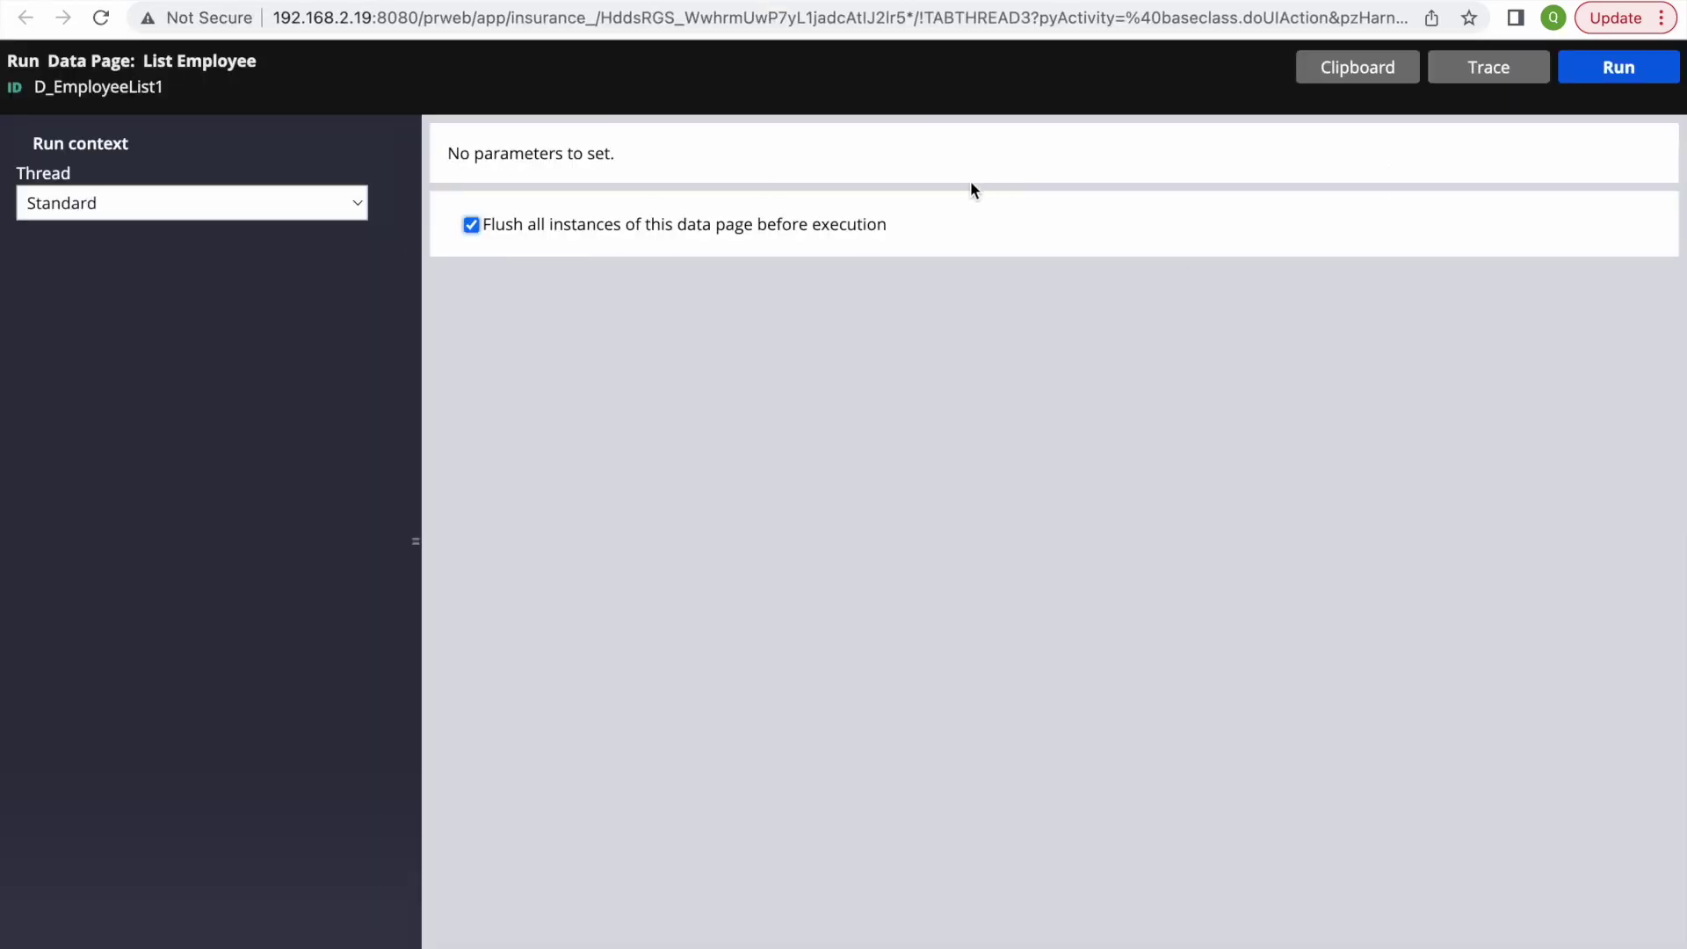
left_click(1618, 68)
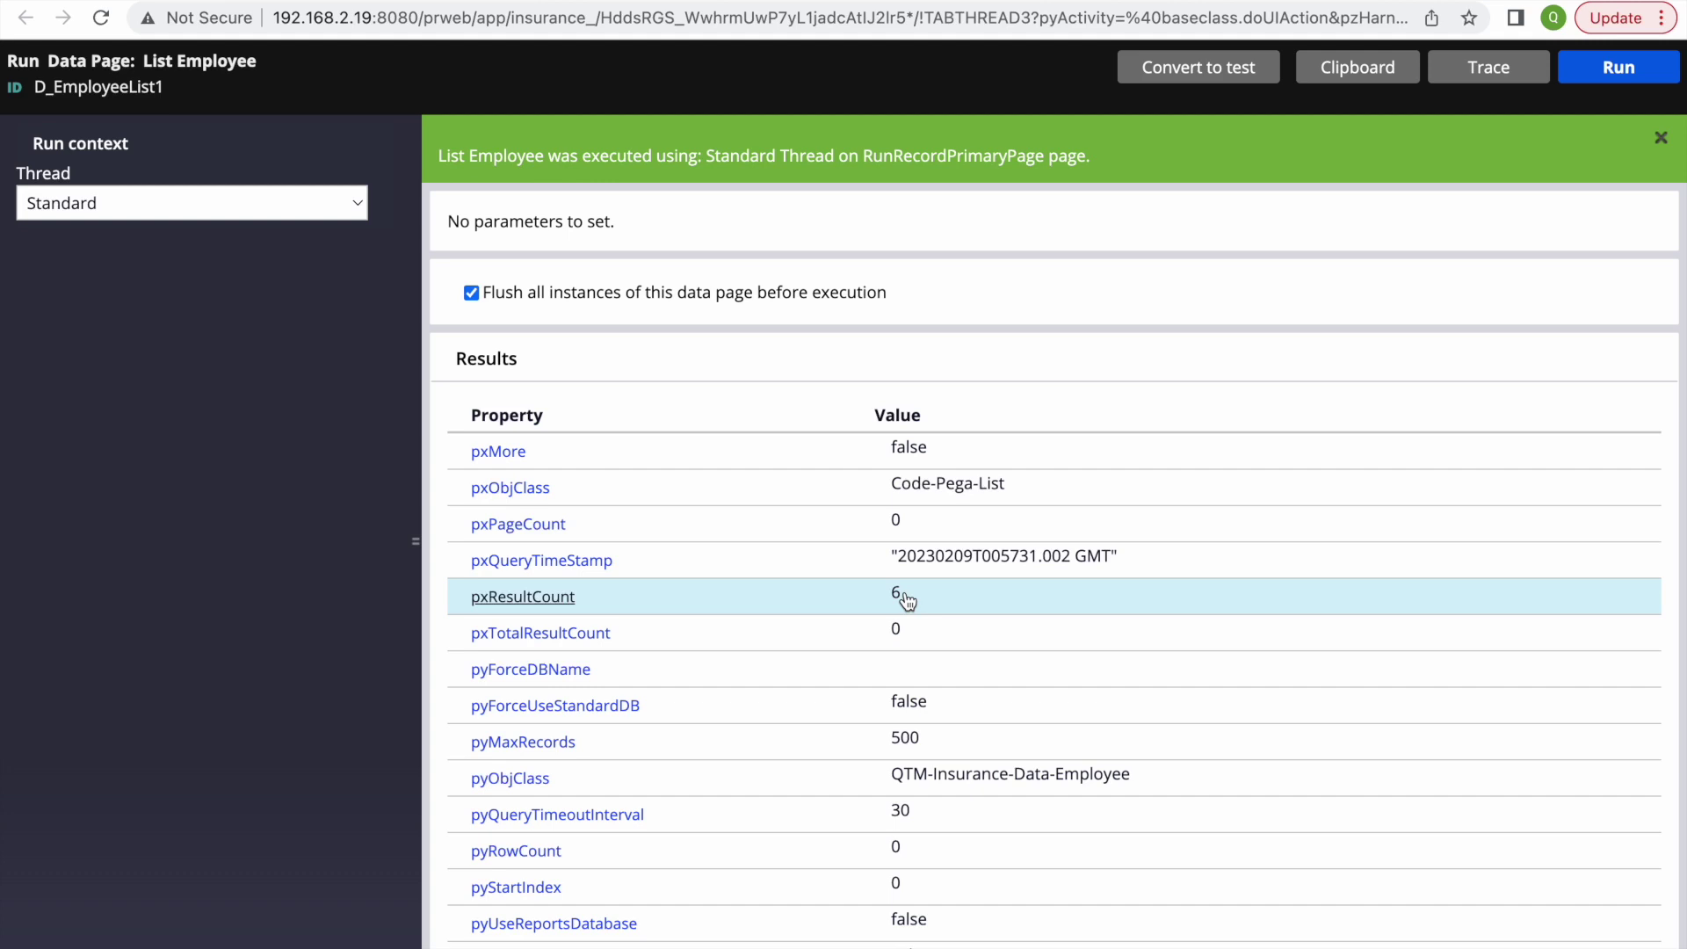
Step: Convert the List Employee run to a test case and copy the data page name D_EmployeeList1 from its description
left_click(1183, 60)
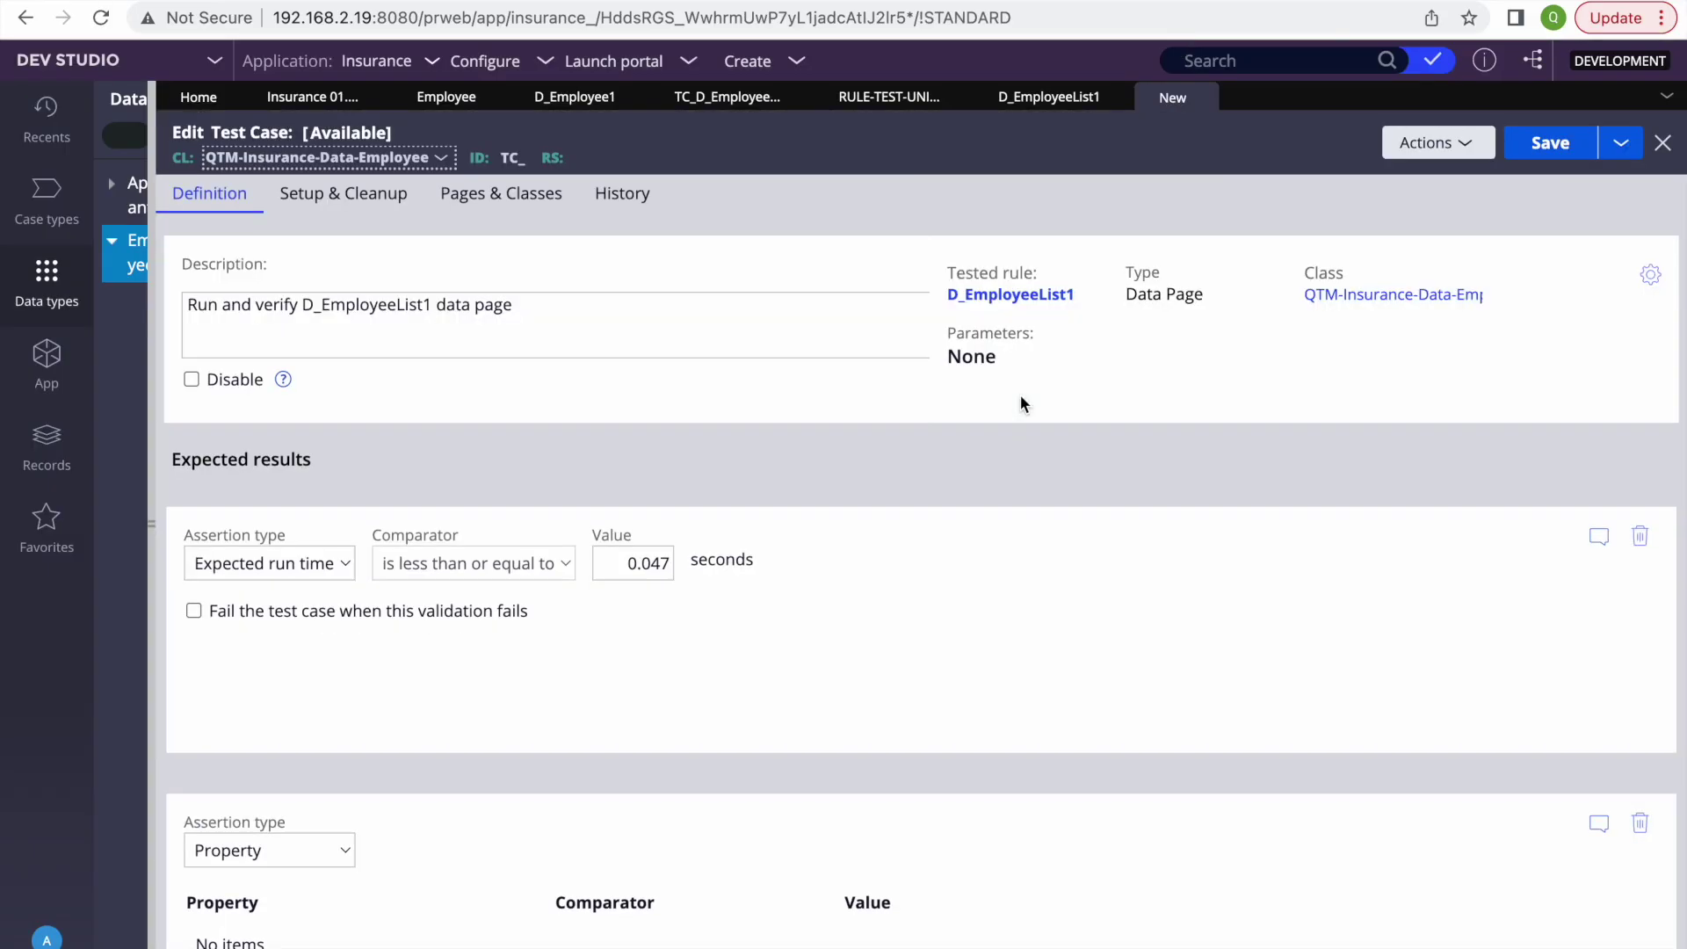
double_click(374, 304)
key("super+c")
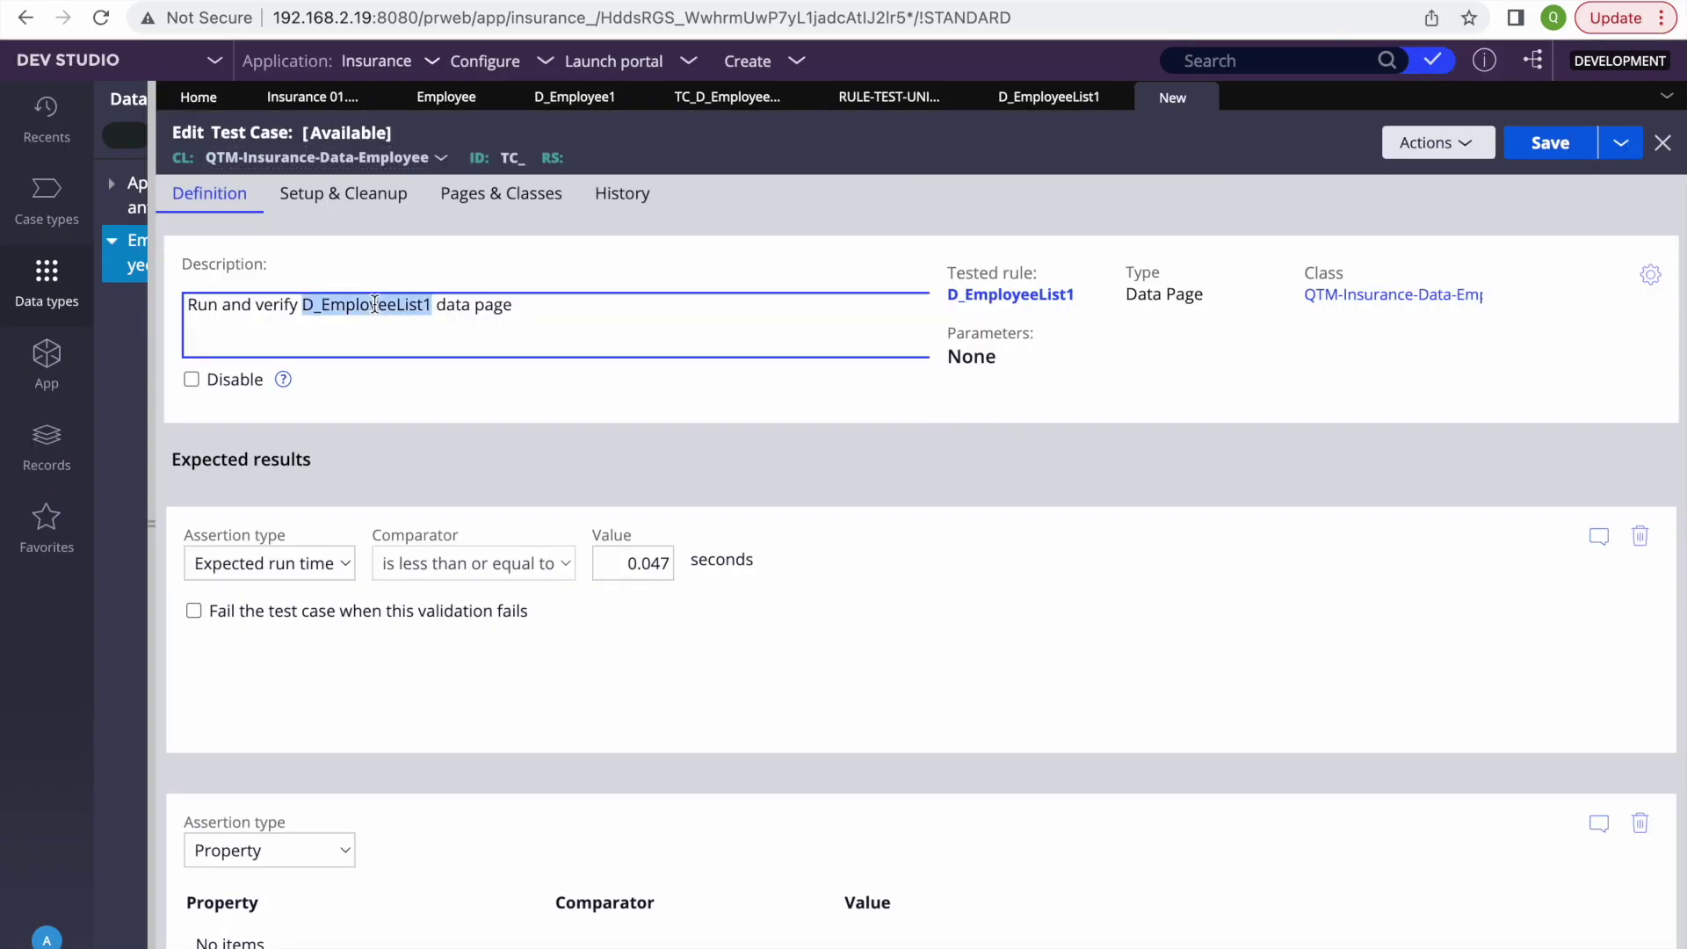
Step: Add a property assertion to the new test case that pxResultCount is less than or equal to 1
scroll(822, 675, "down", 2)
left_click(263, 807)
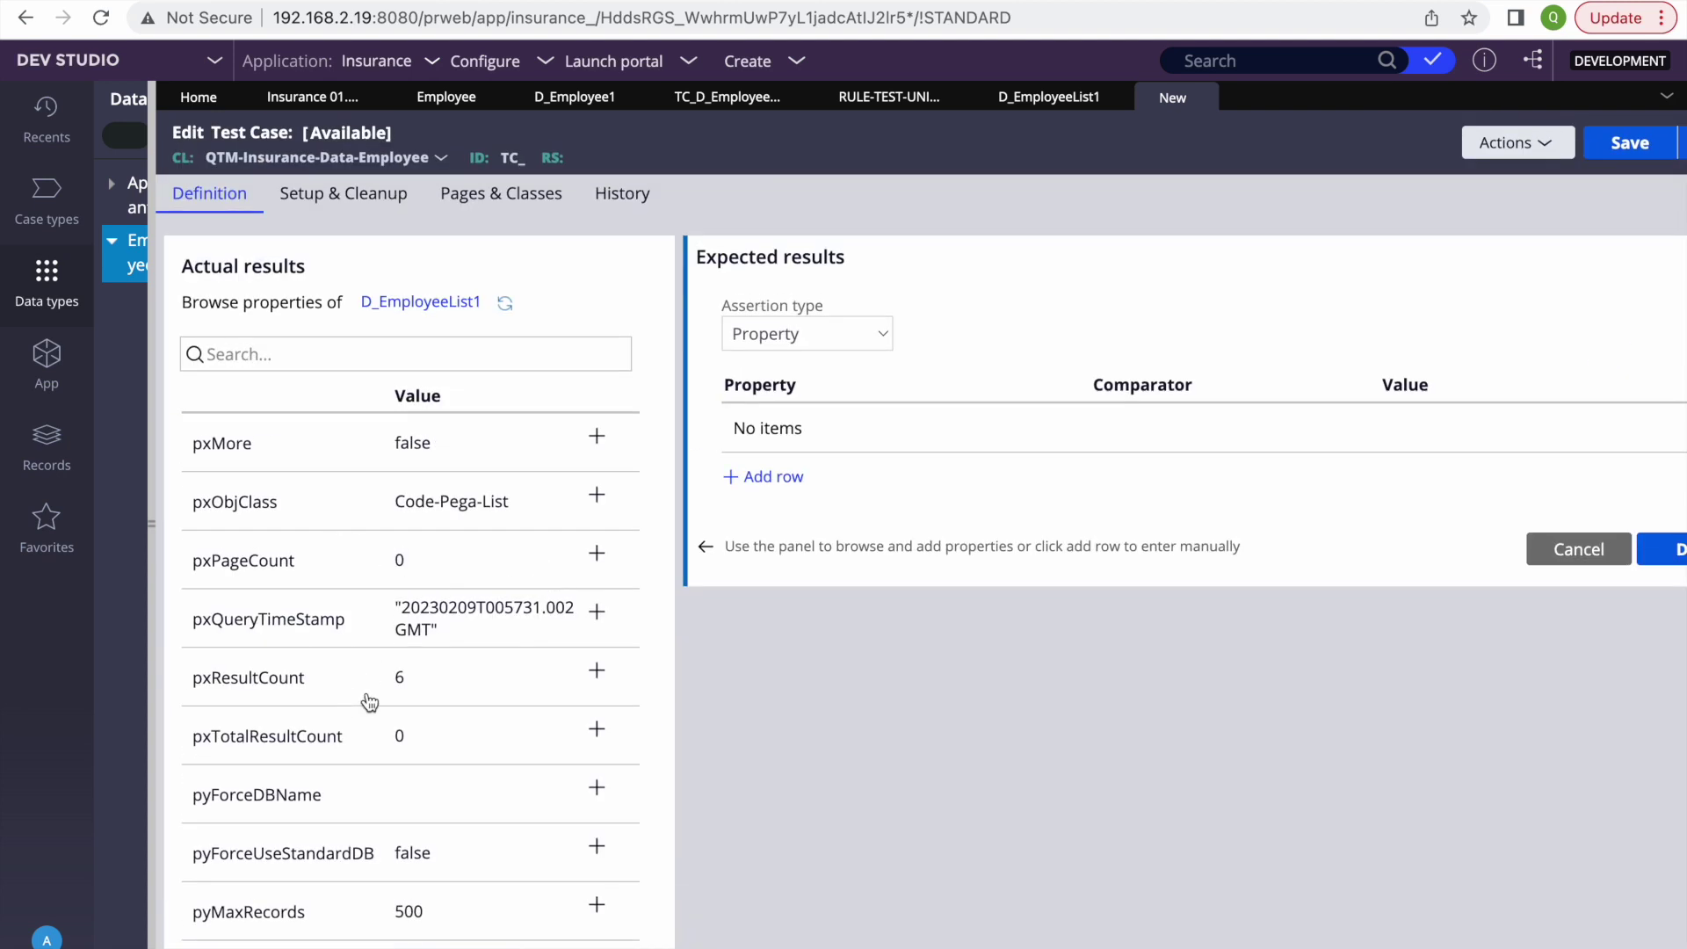
left_click(596, 670)
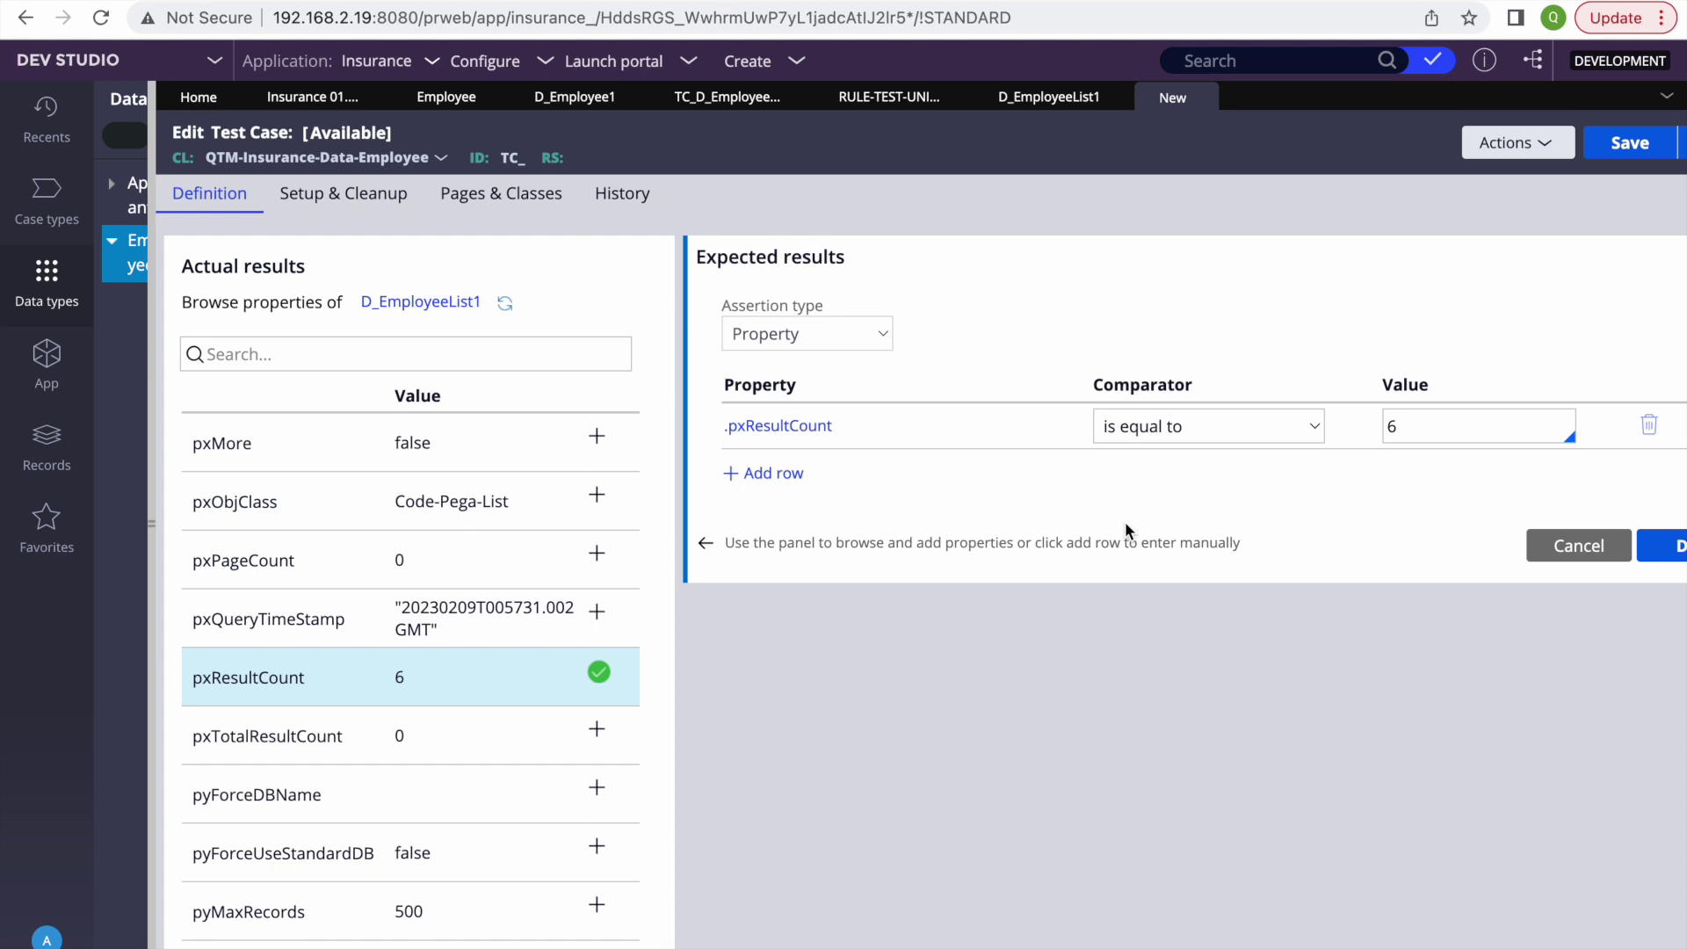
left_click(1177, 429)
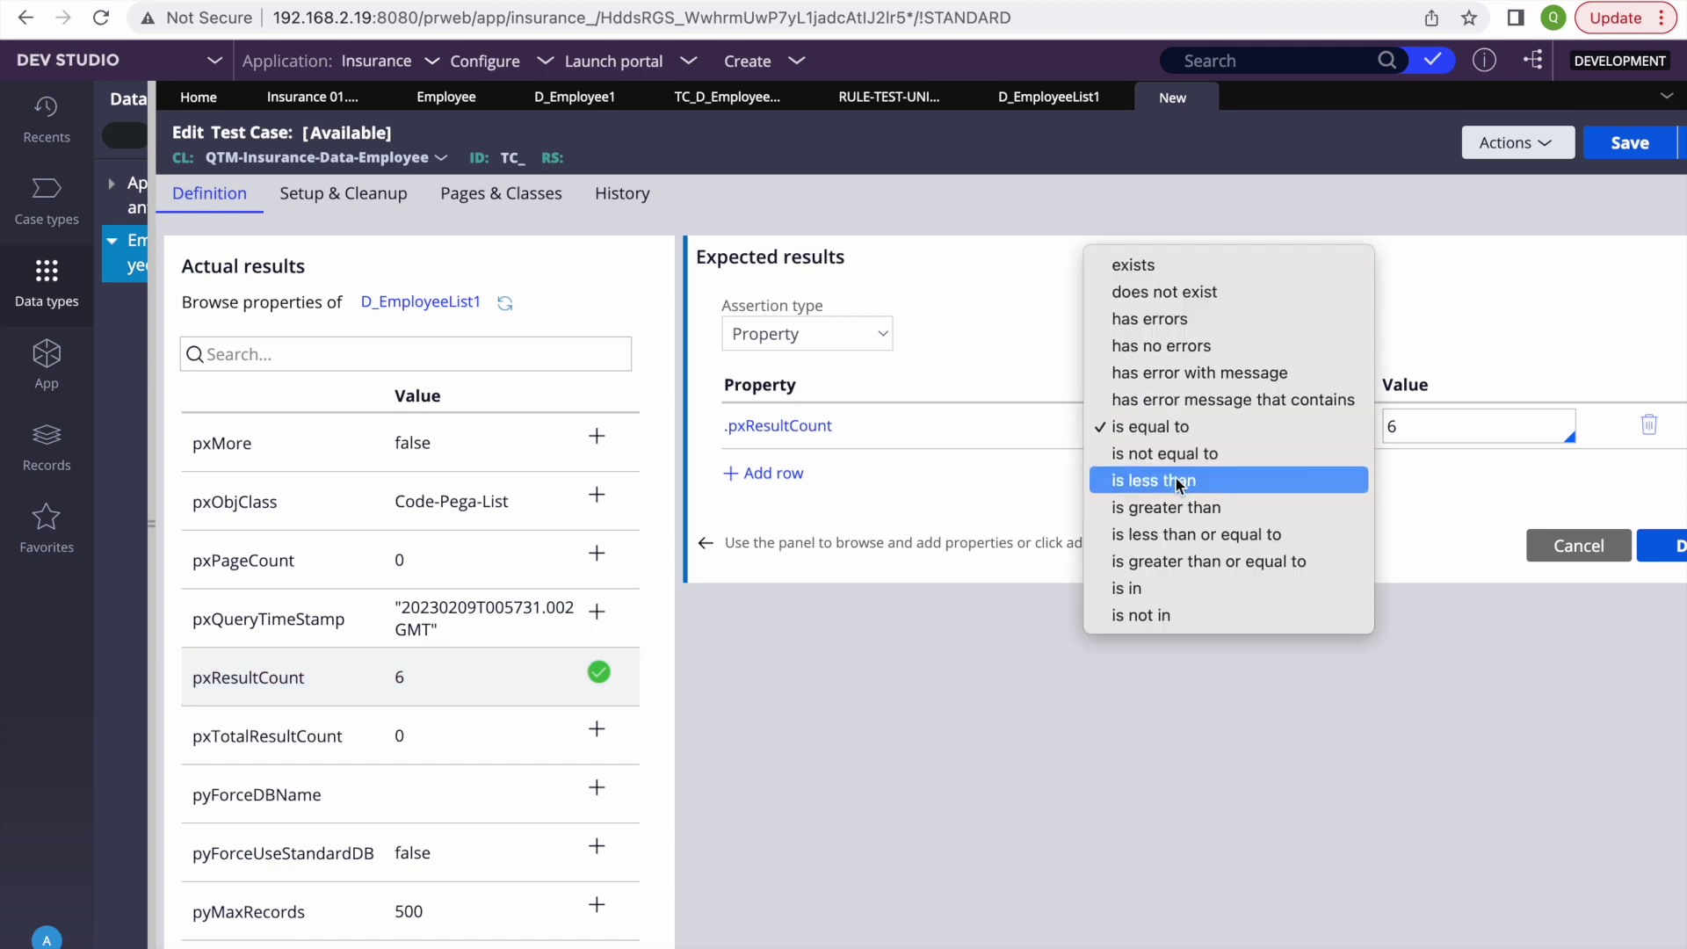
left_click(1200, 534)
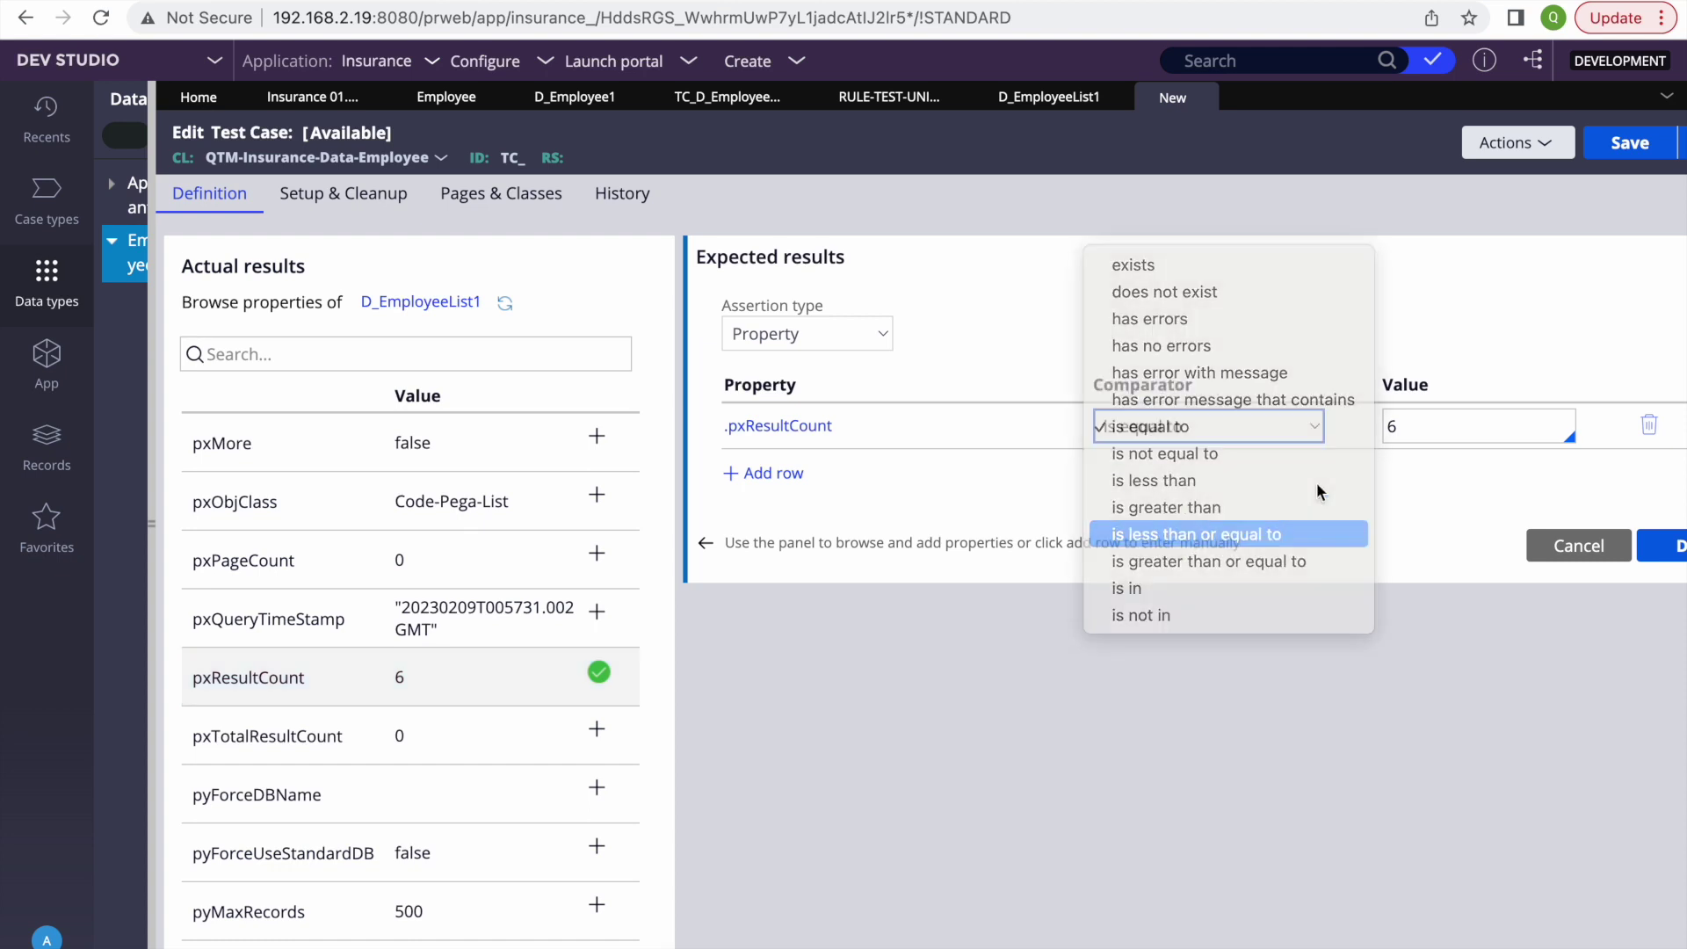
double_click(1417, 427)
key("BackSpace")
type("1")
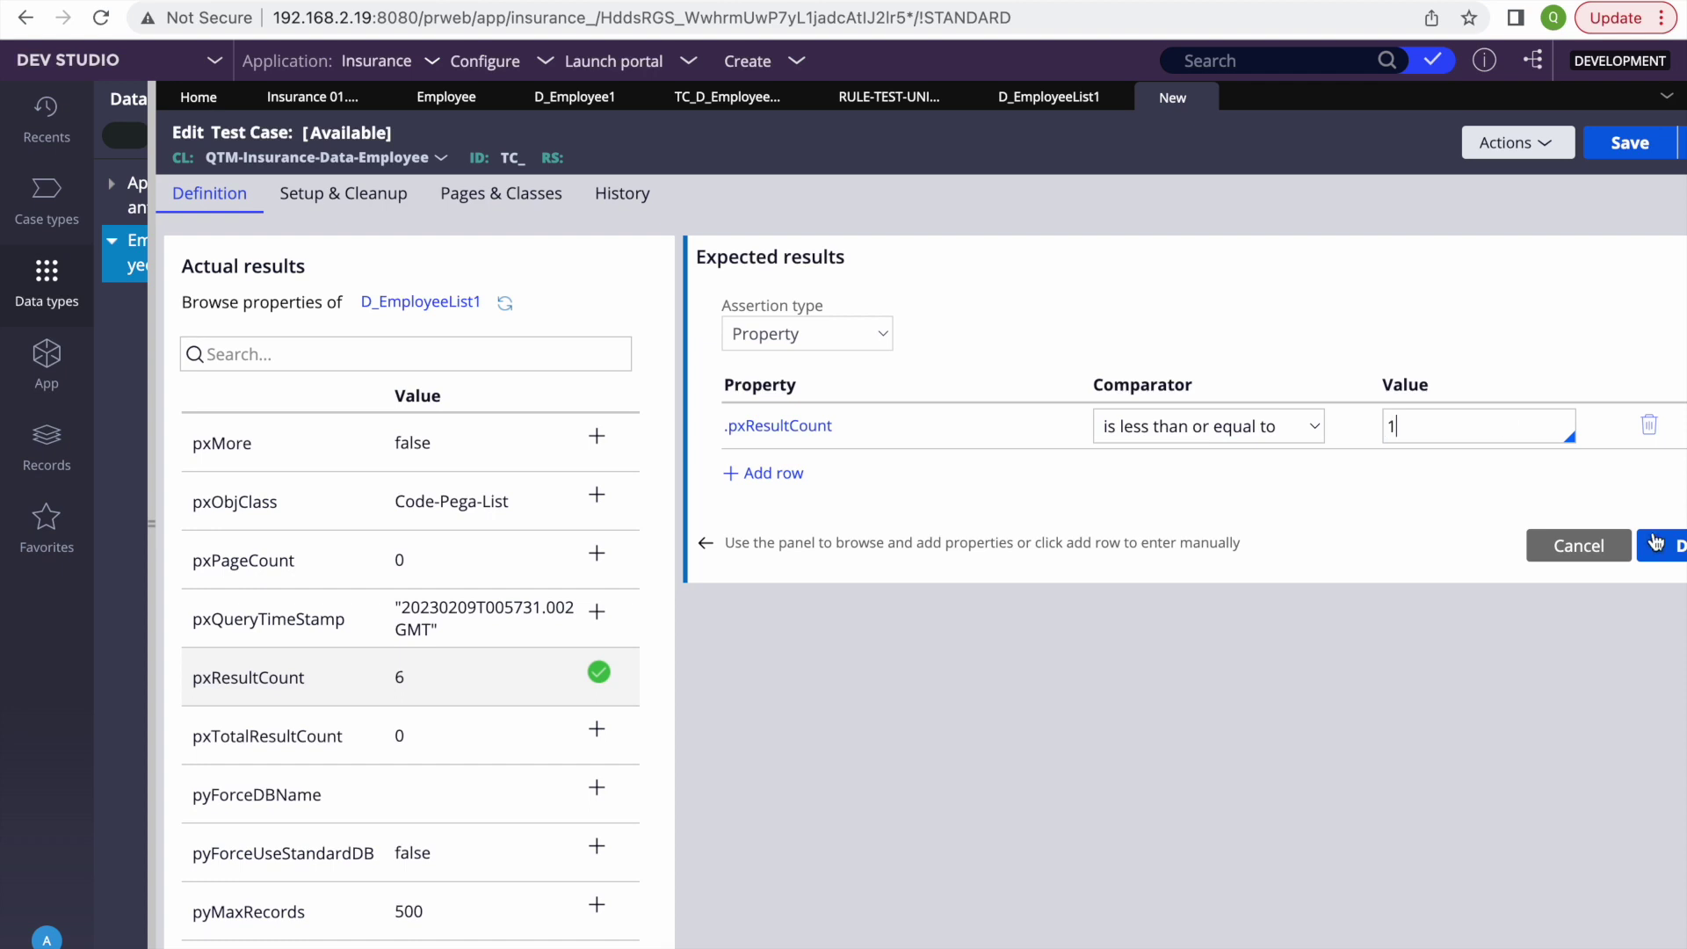
left_click(1663, 545)
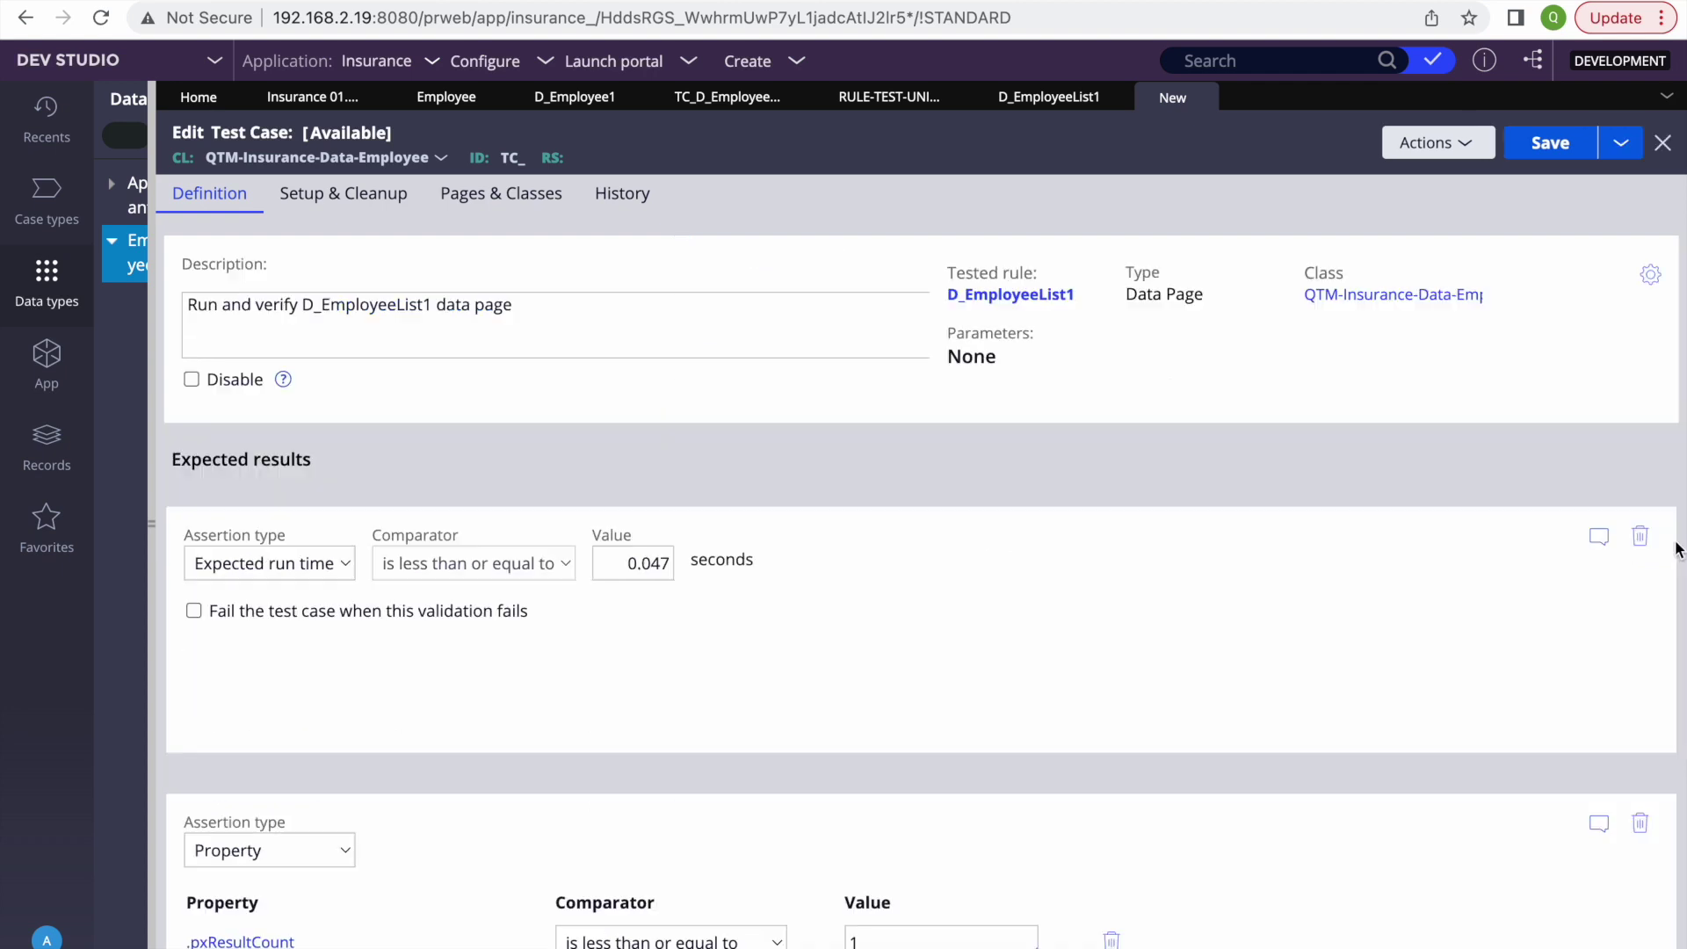
Step: Save the new test case under the name D_EmployeeList1UT1
left_click(1549, 142)
key("super+v")
type("U1T1")
left_click(1204, 799)
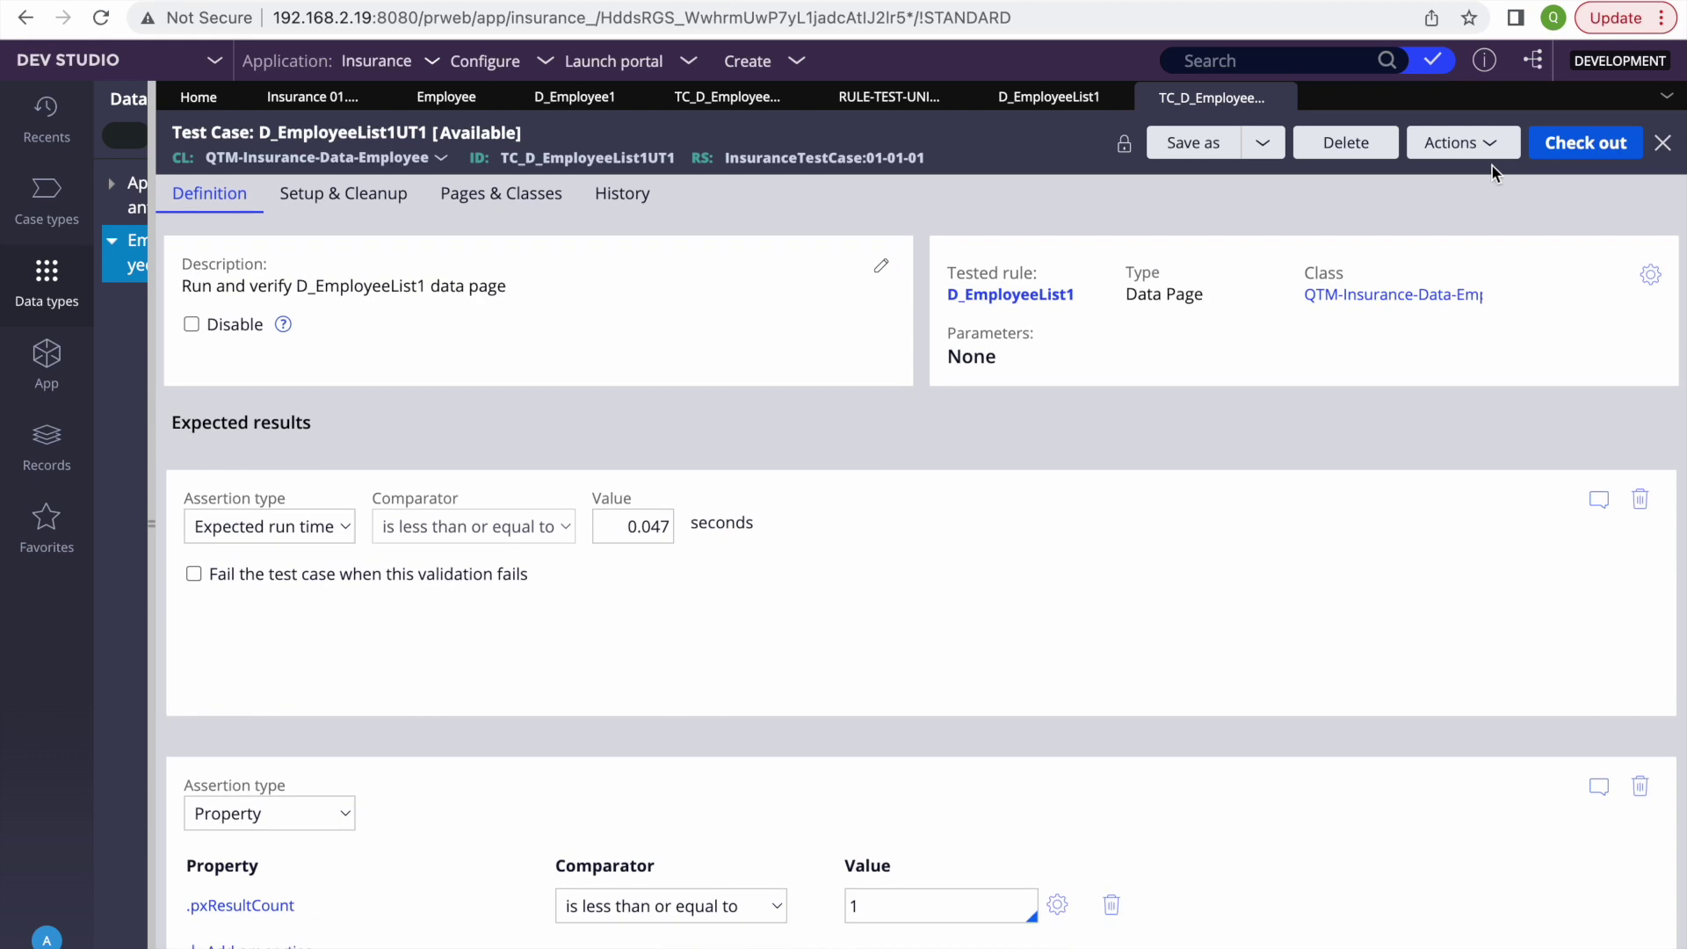
Step: Run the D_EmployeeList1UT1 test case and review its pxResultCount assertion
left_click(1440, 142)
left_click(1409, 176)
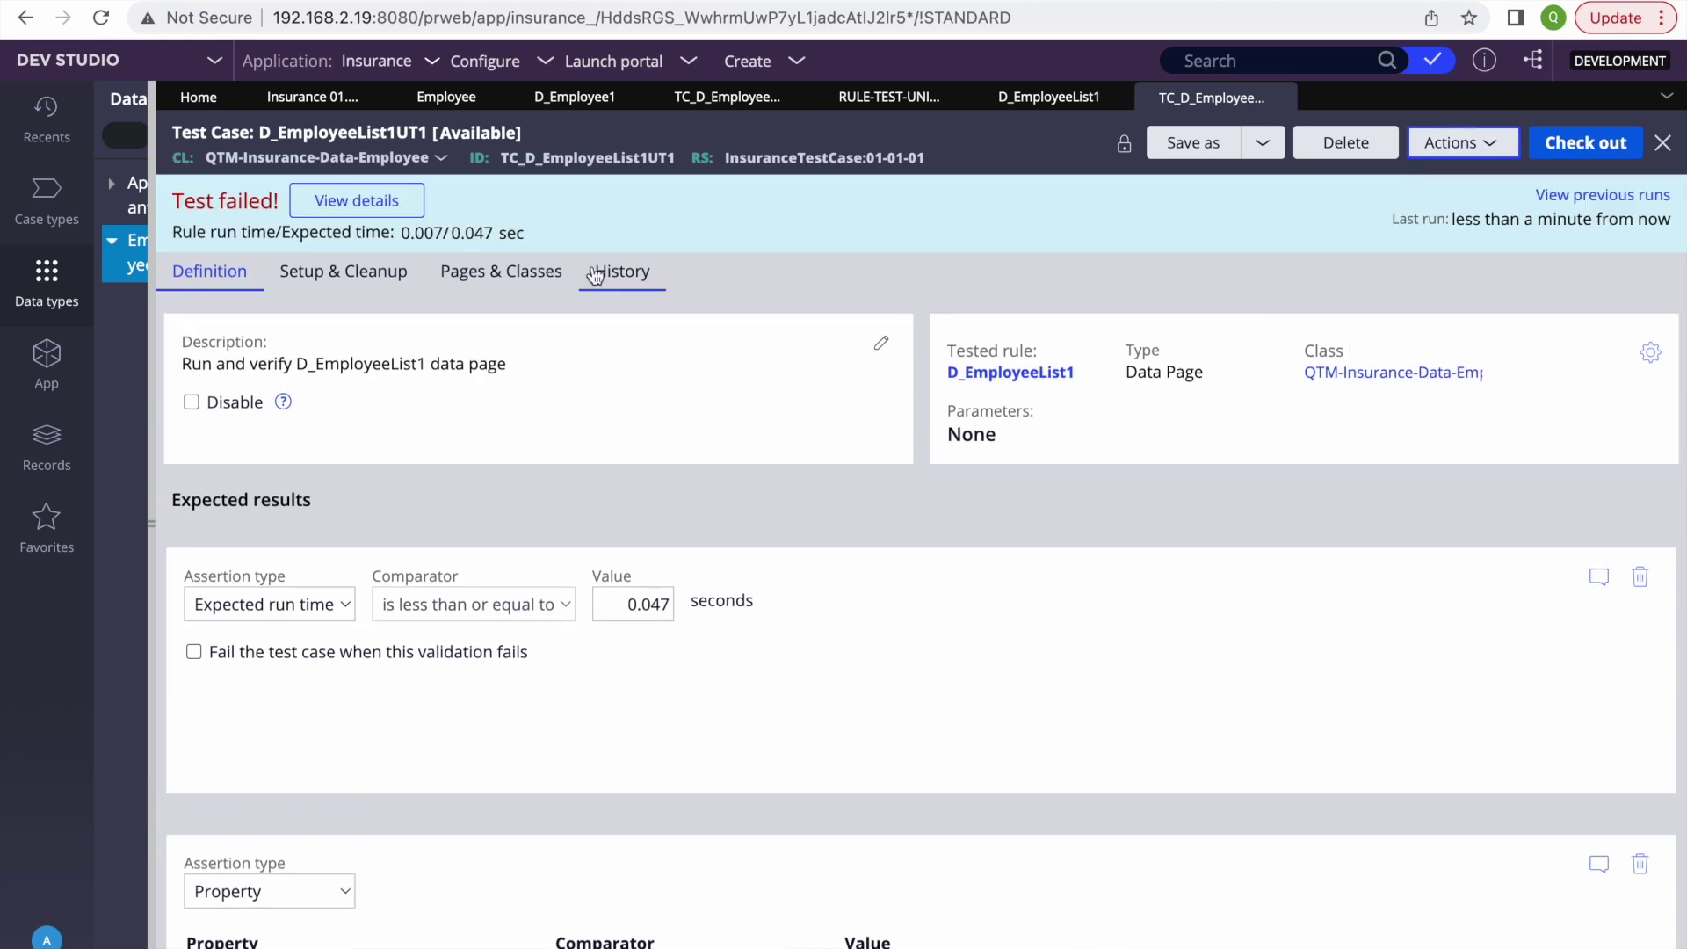
scroll(788, 370, "down", 3)
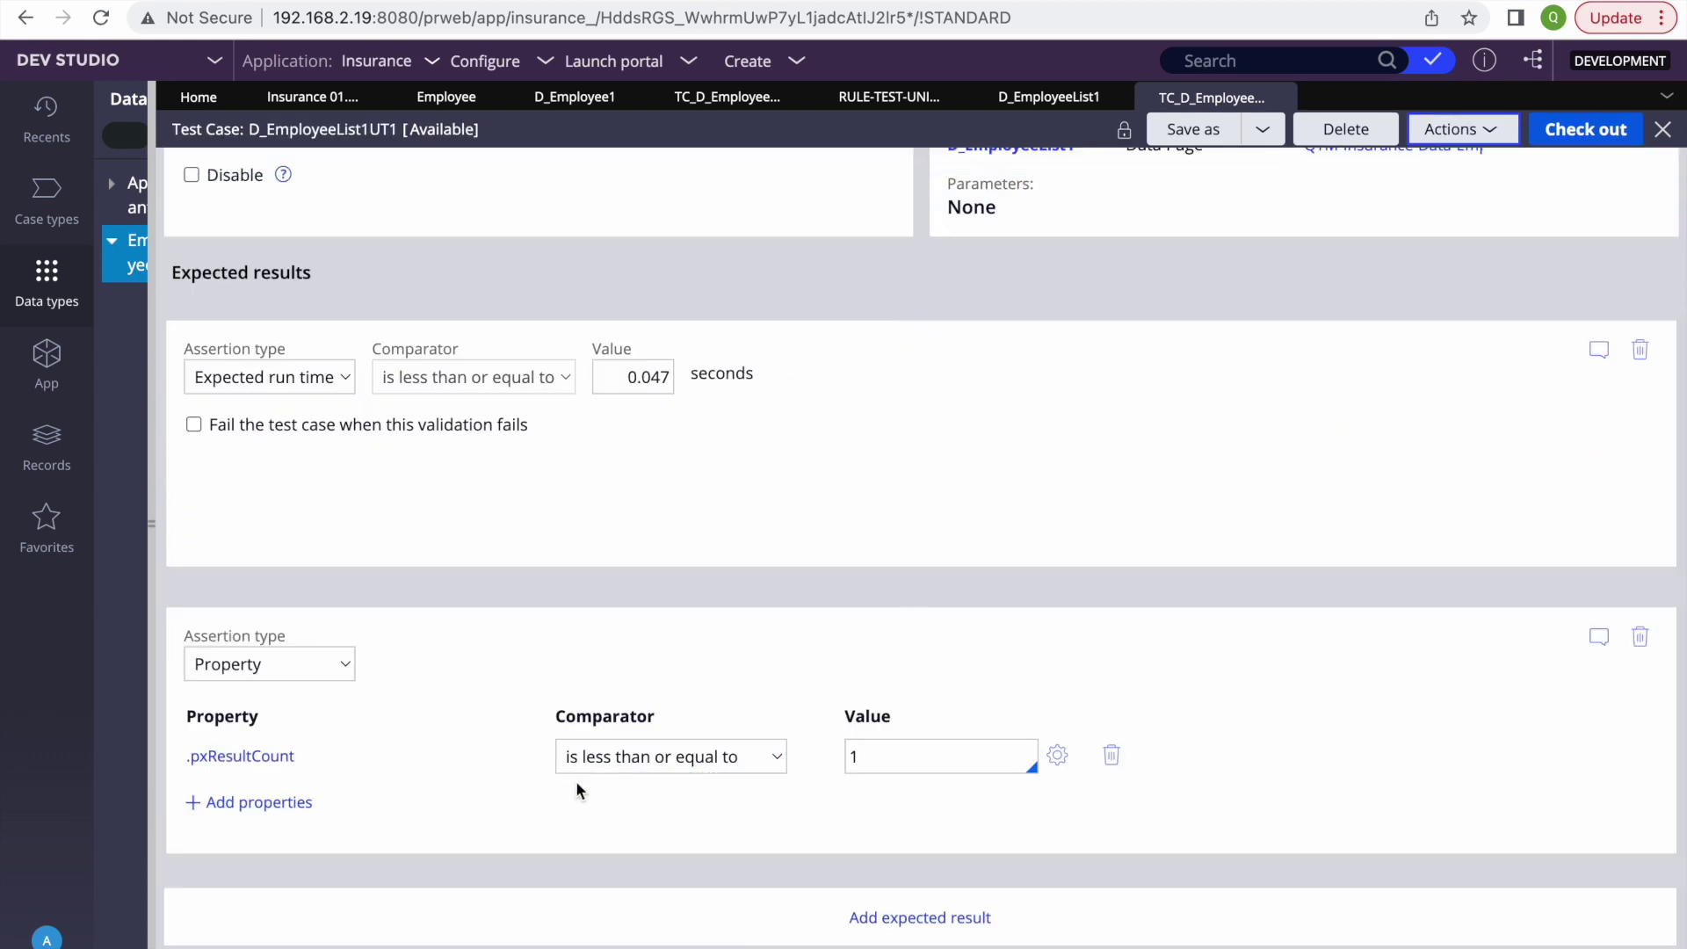
scroll(1478, 285, "up", 3)
Step: Check out the D_EmployeeList1UT1 test case and change the pxResultCount comparator to "is greater than or equal to"
left_click(1586, 141)
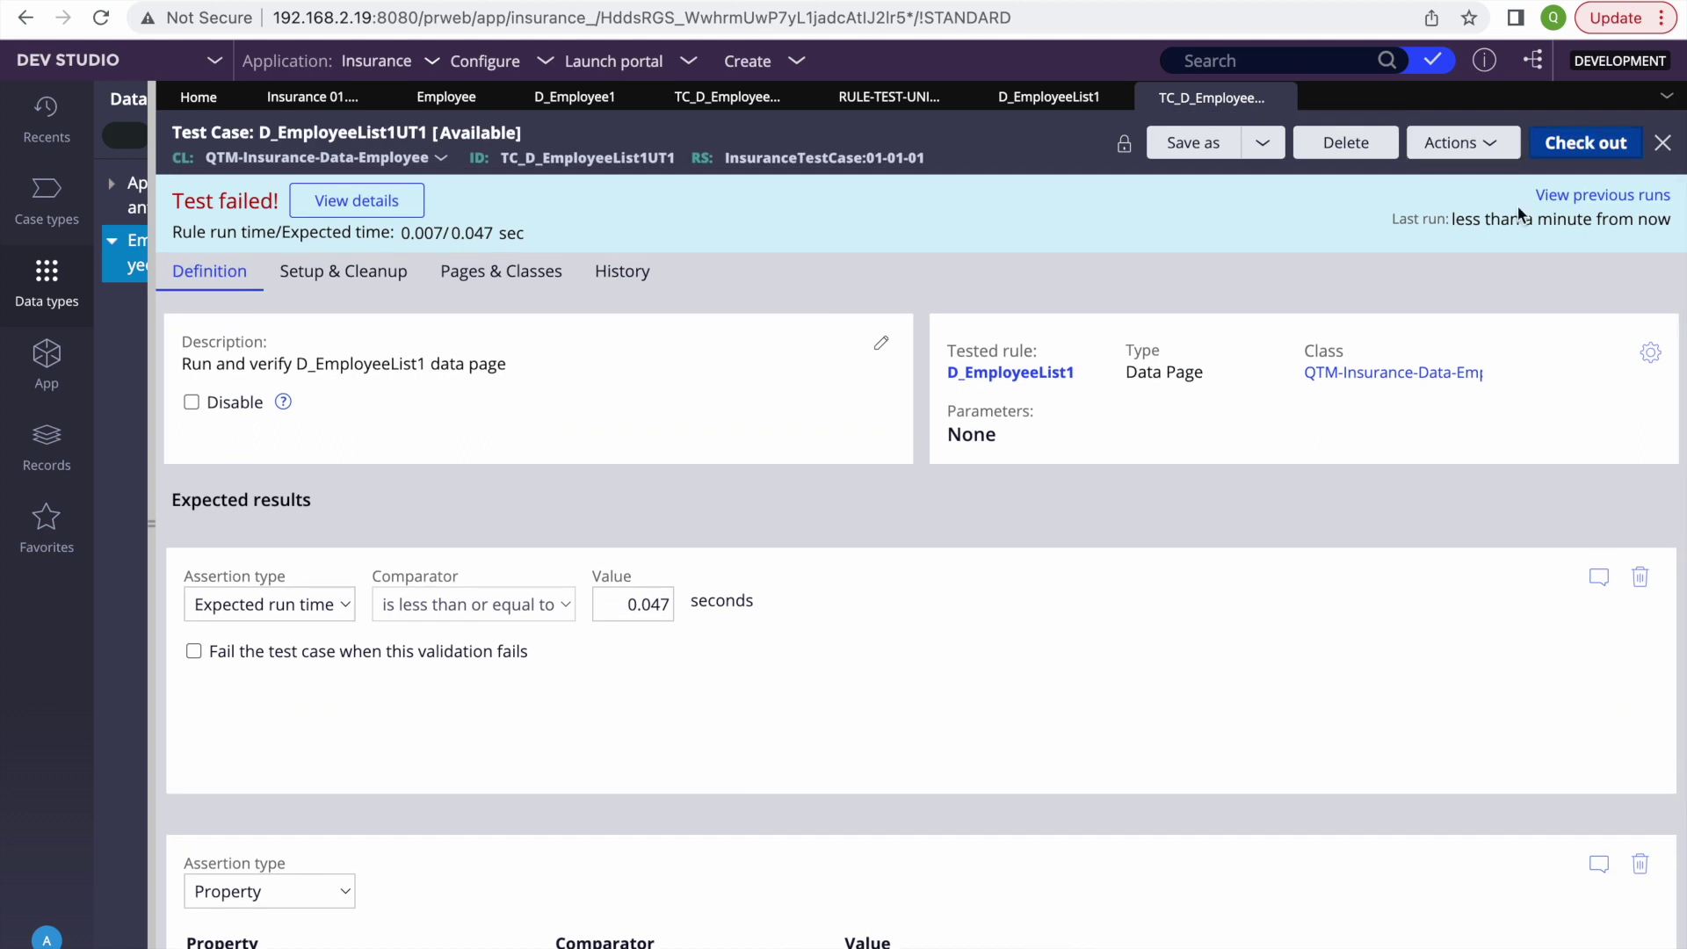
scroll(1190, 584, "down", 3)
left_click(667, 757)
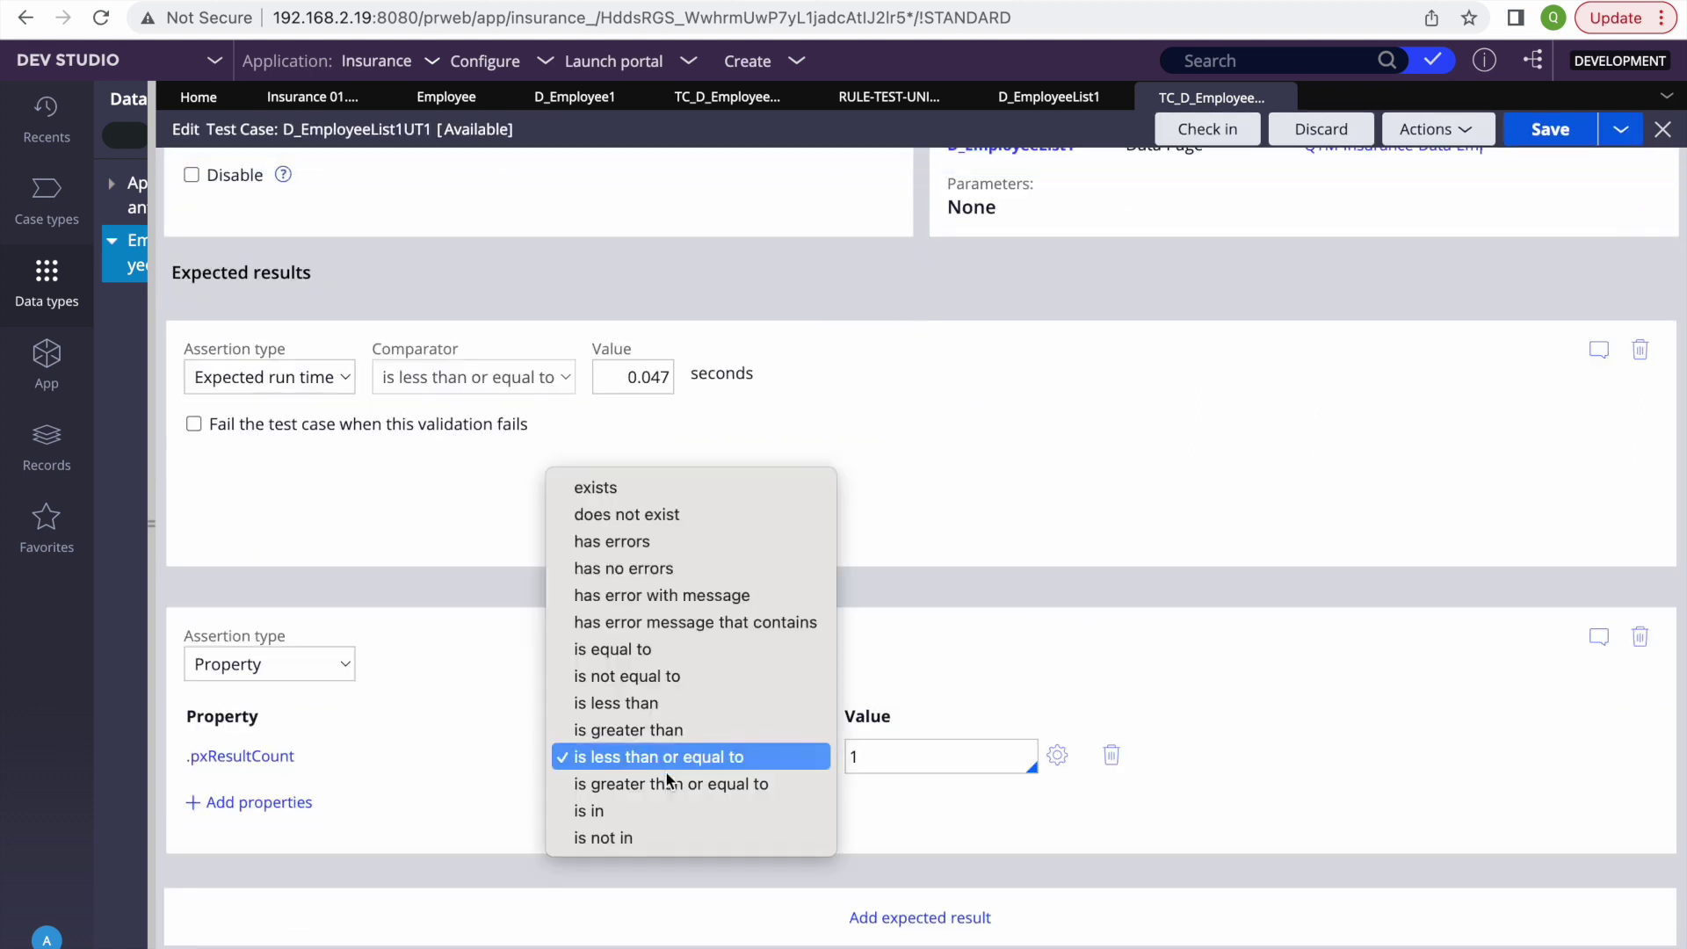
left_click(629, 784)
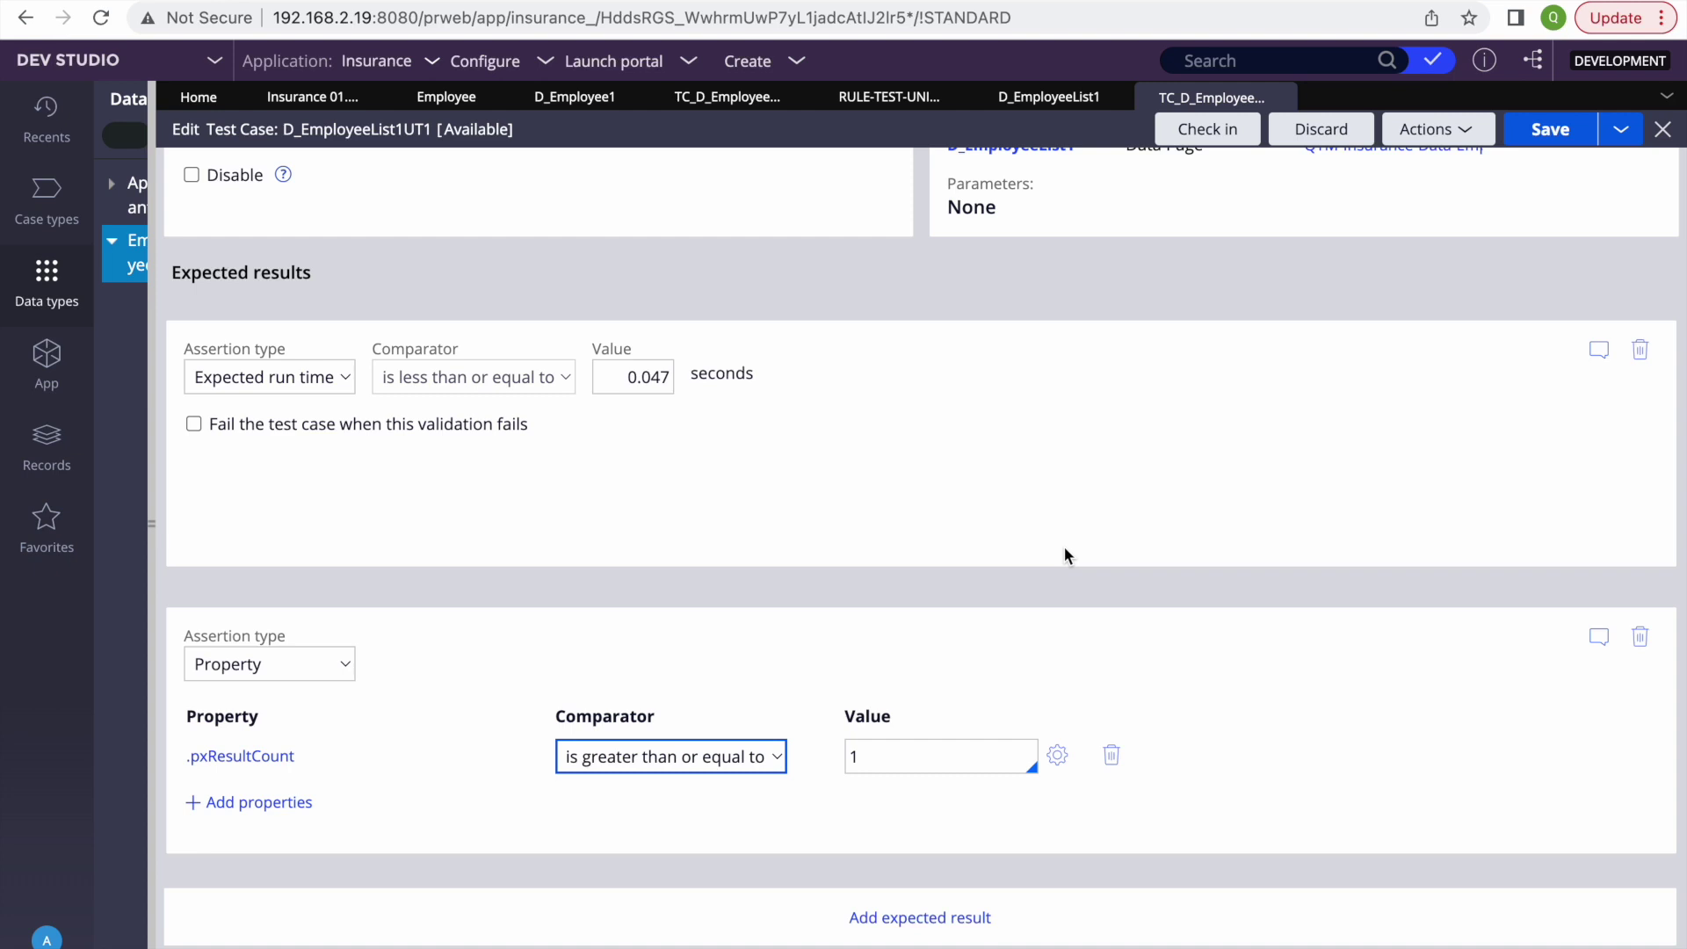
scroll(1063, 555, "up", 5)
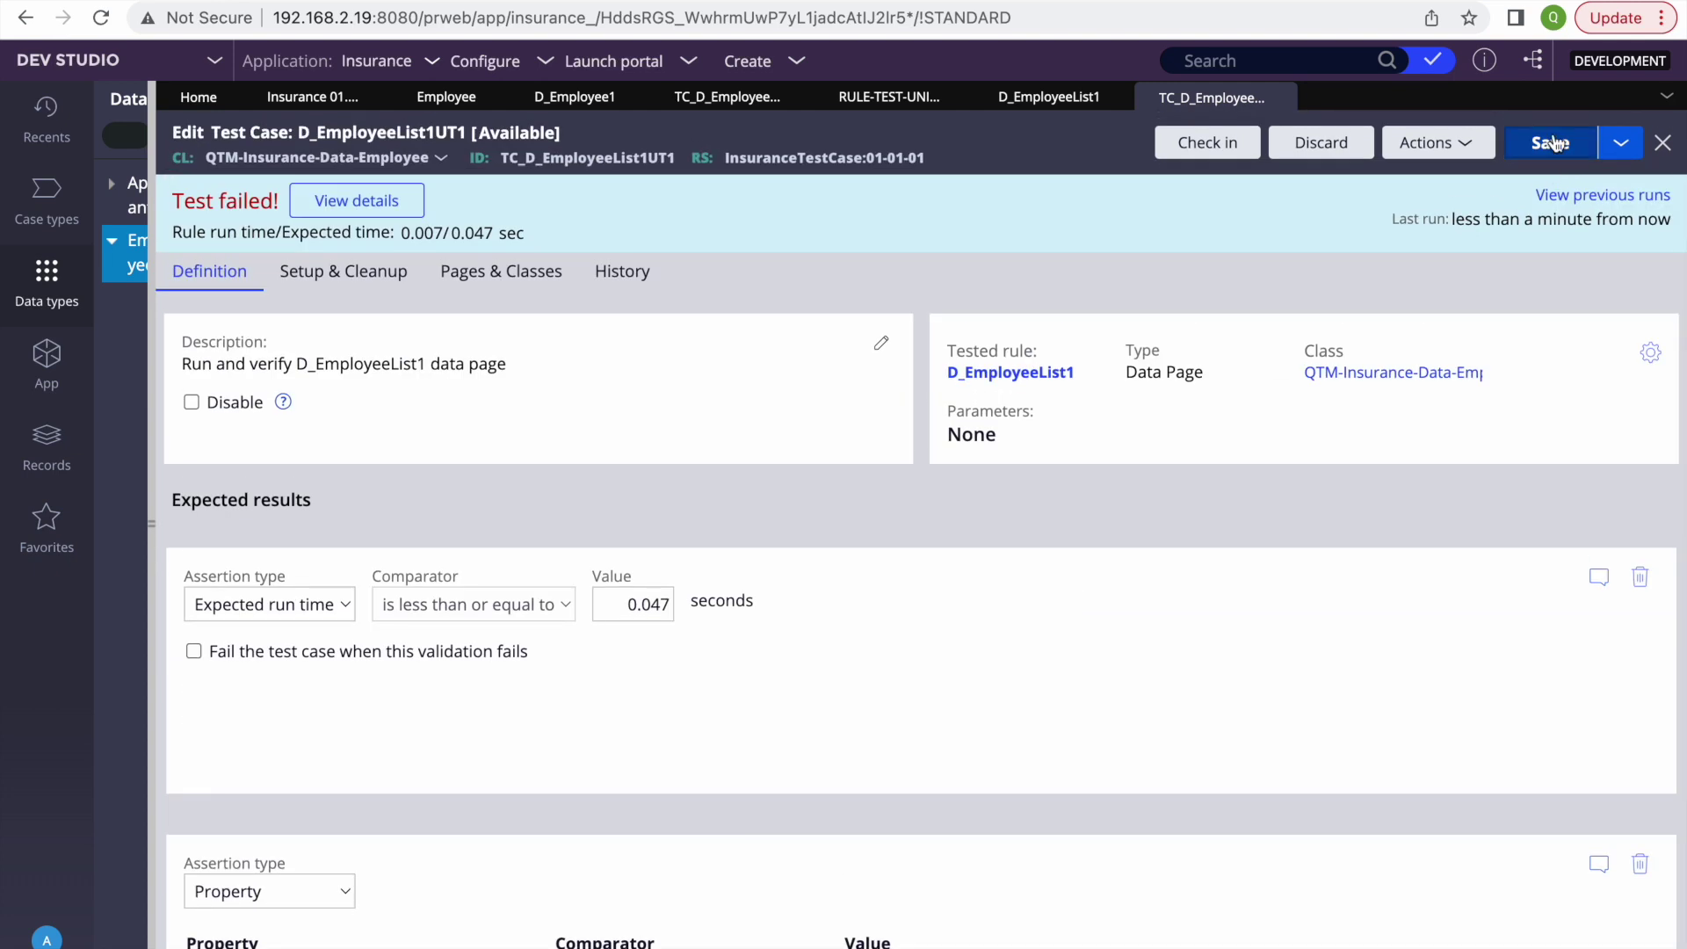
Step: Rerun the D_EmployeeList1UT1 test case and review its result against the run time and pxResultCount assertions
left_click(1464, 160)
left_click(1415, 173)
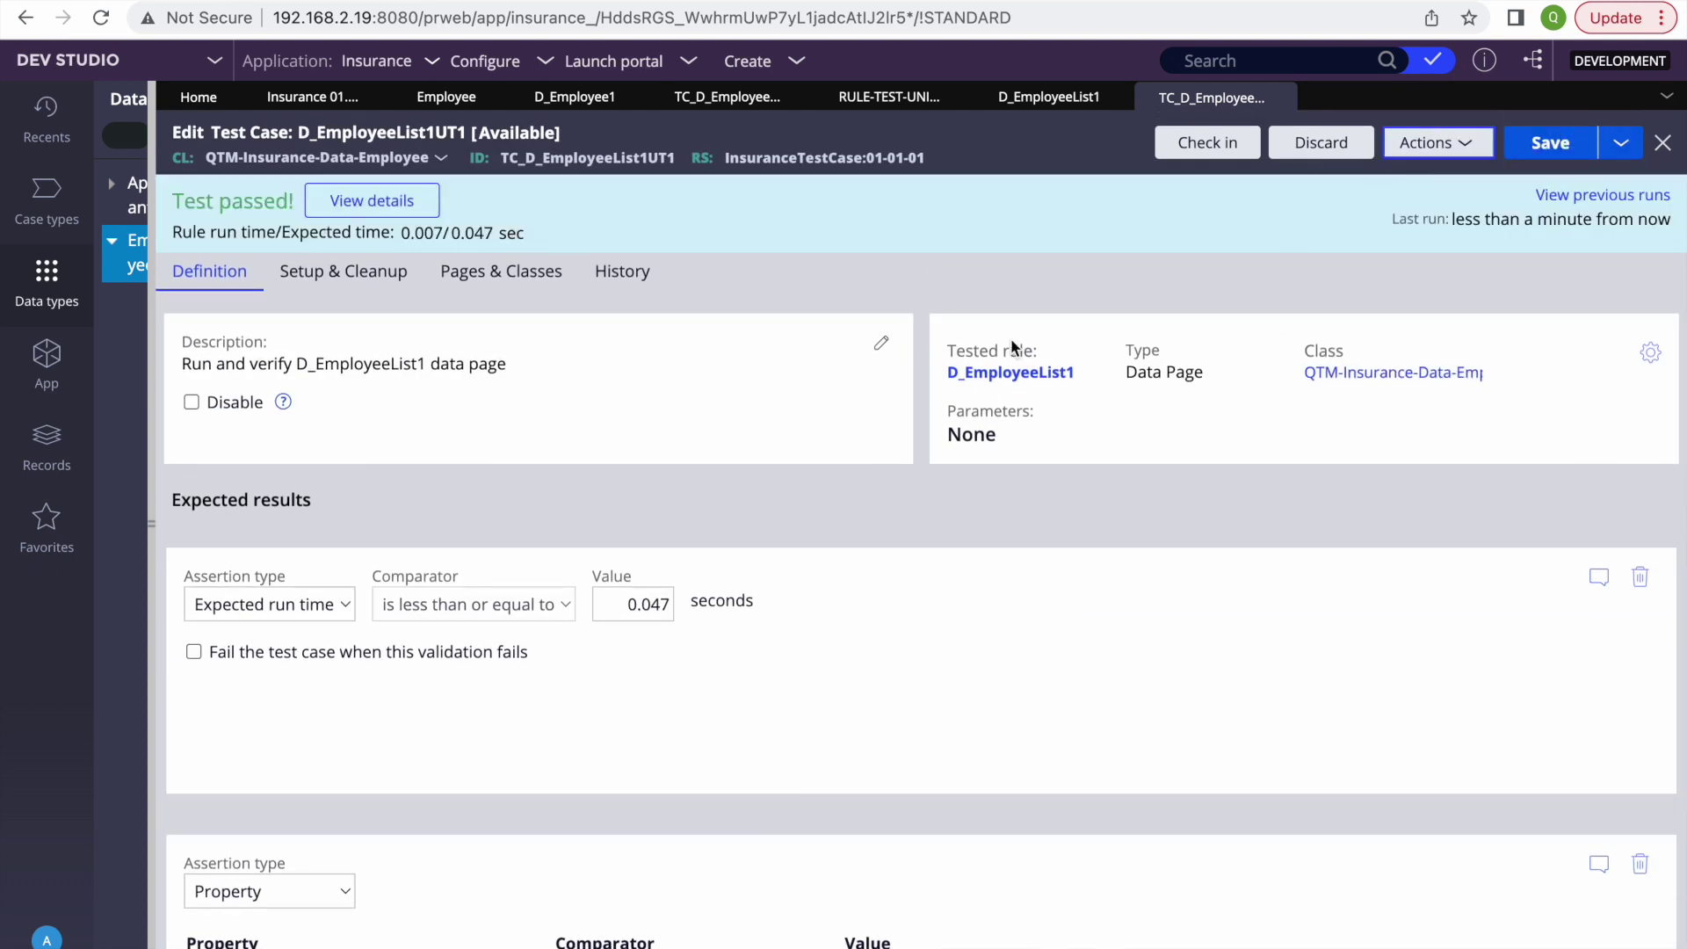
scroll(703, 431, "down", 3)
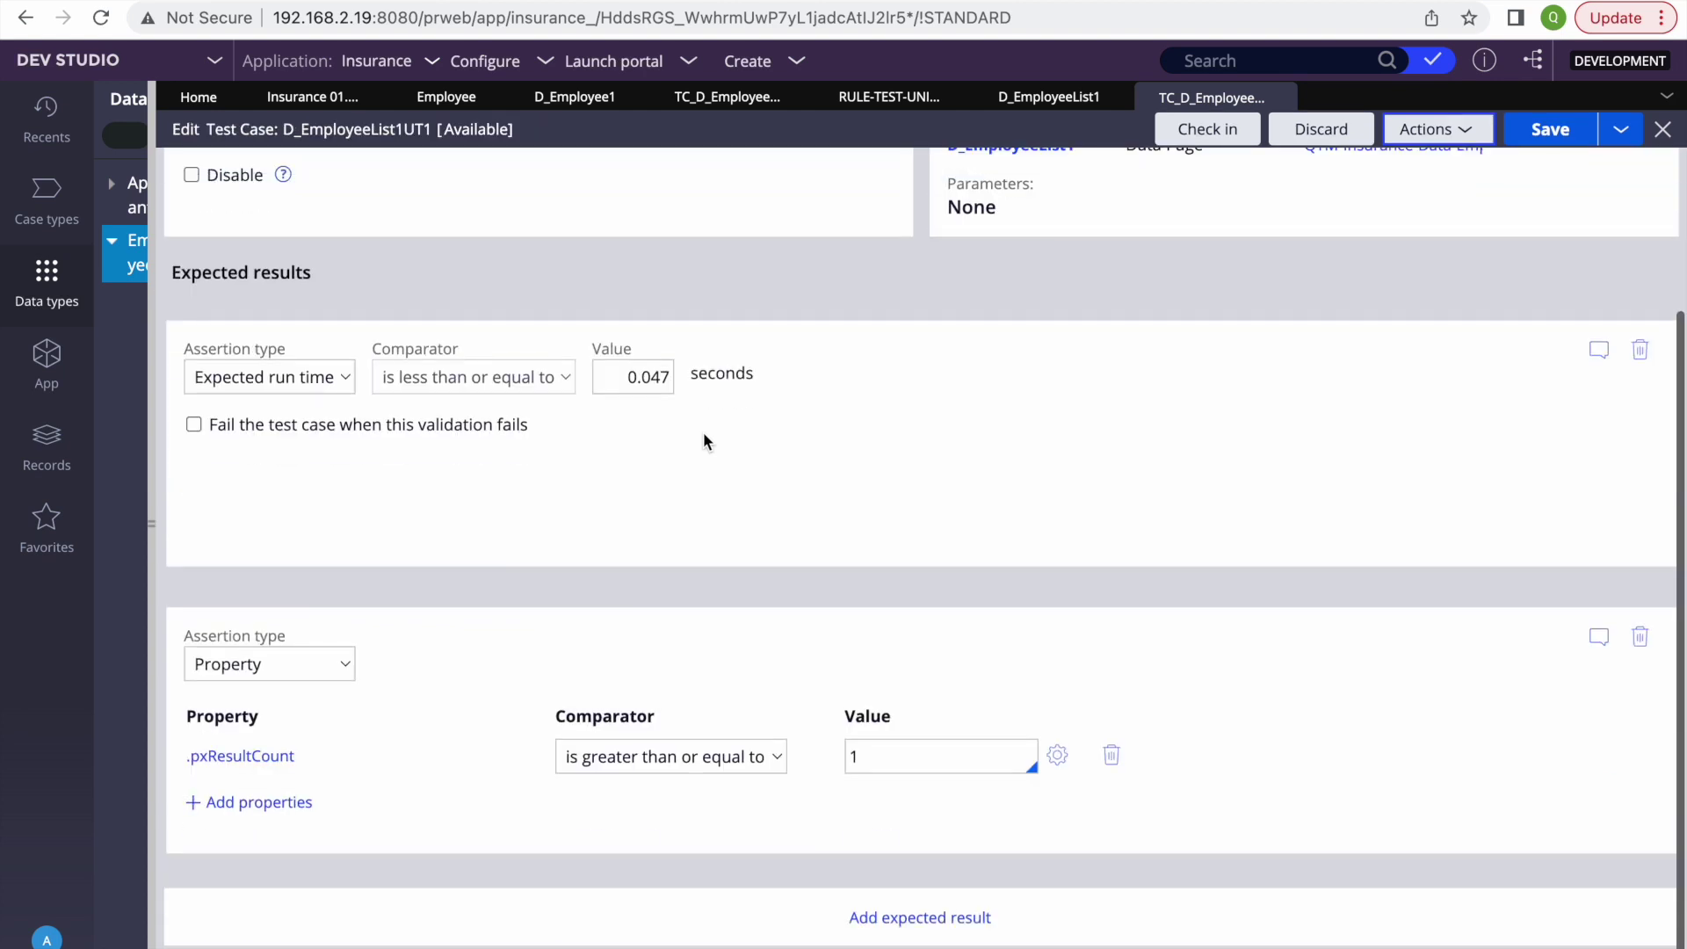
left_click(915, 752)
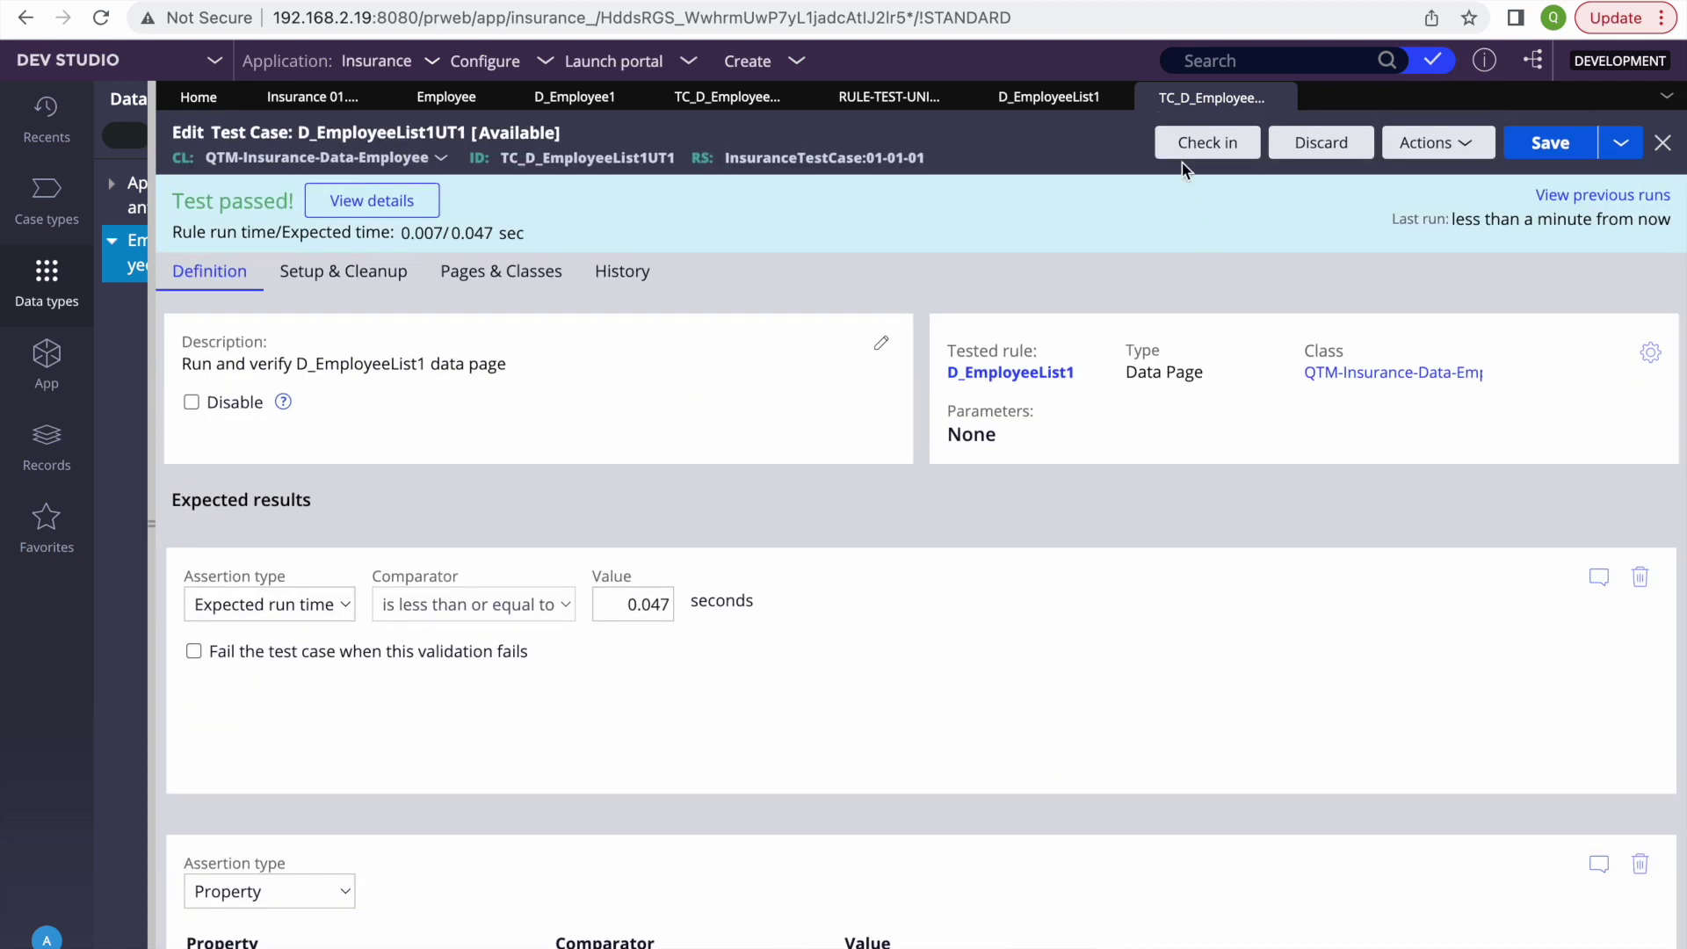
Step: Check in the D_EmployeeList1UT1 test case with the comment "WIP" and return to the D_EmployeeList1 data page
left_click(1204, 143)
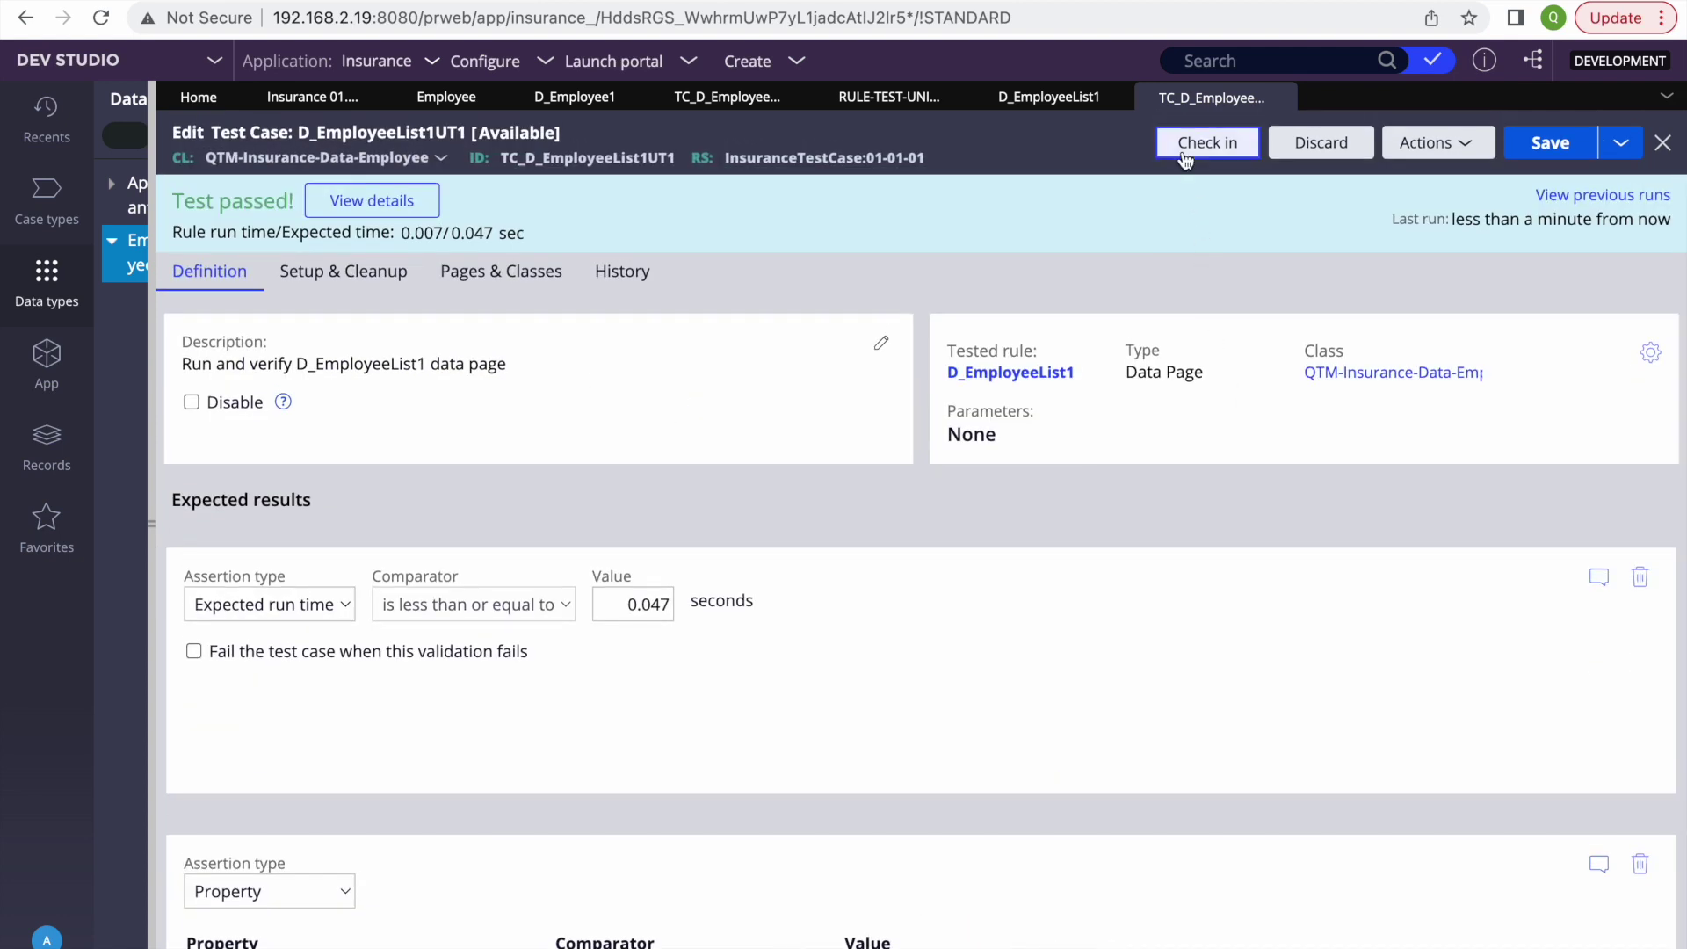
type("WIP")
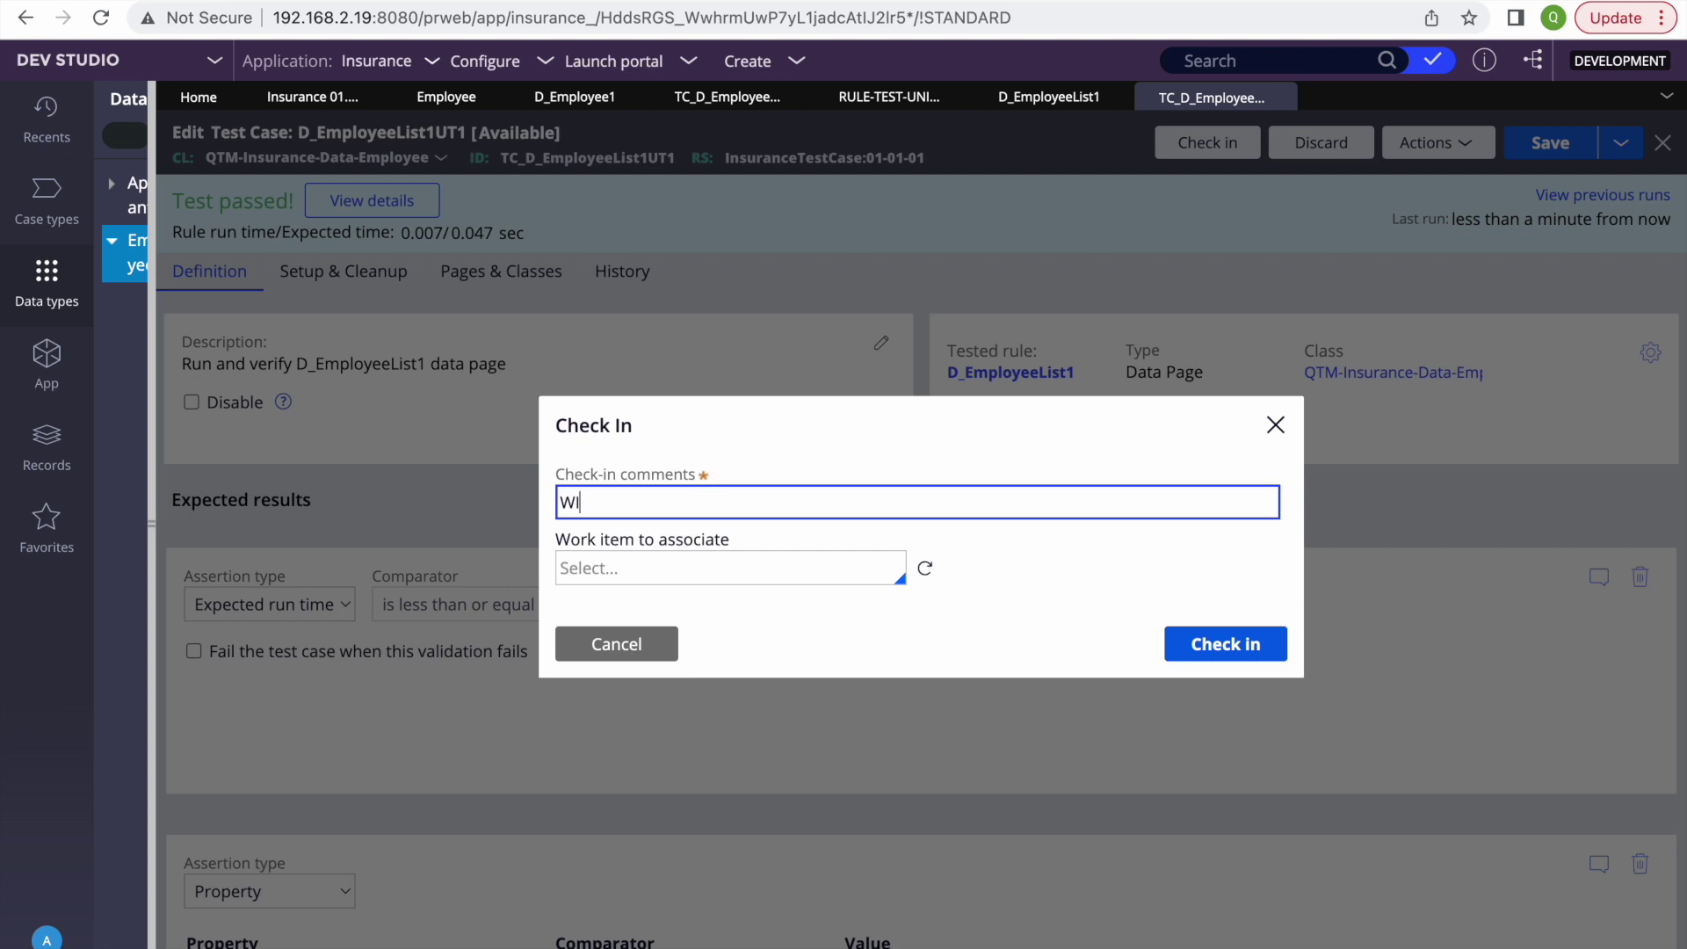
key("Return")
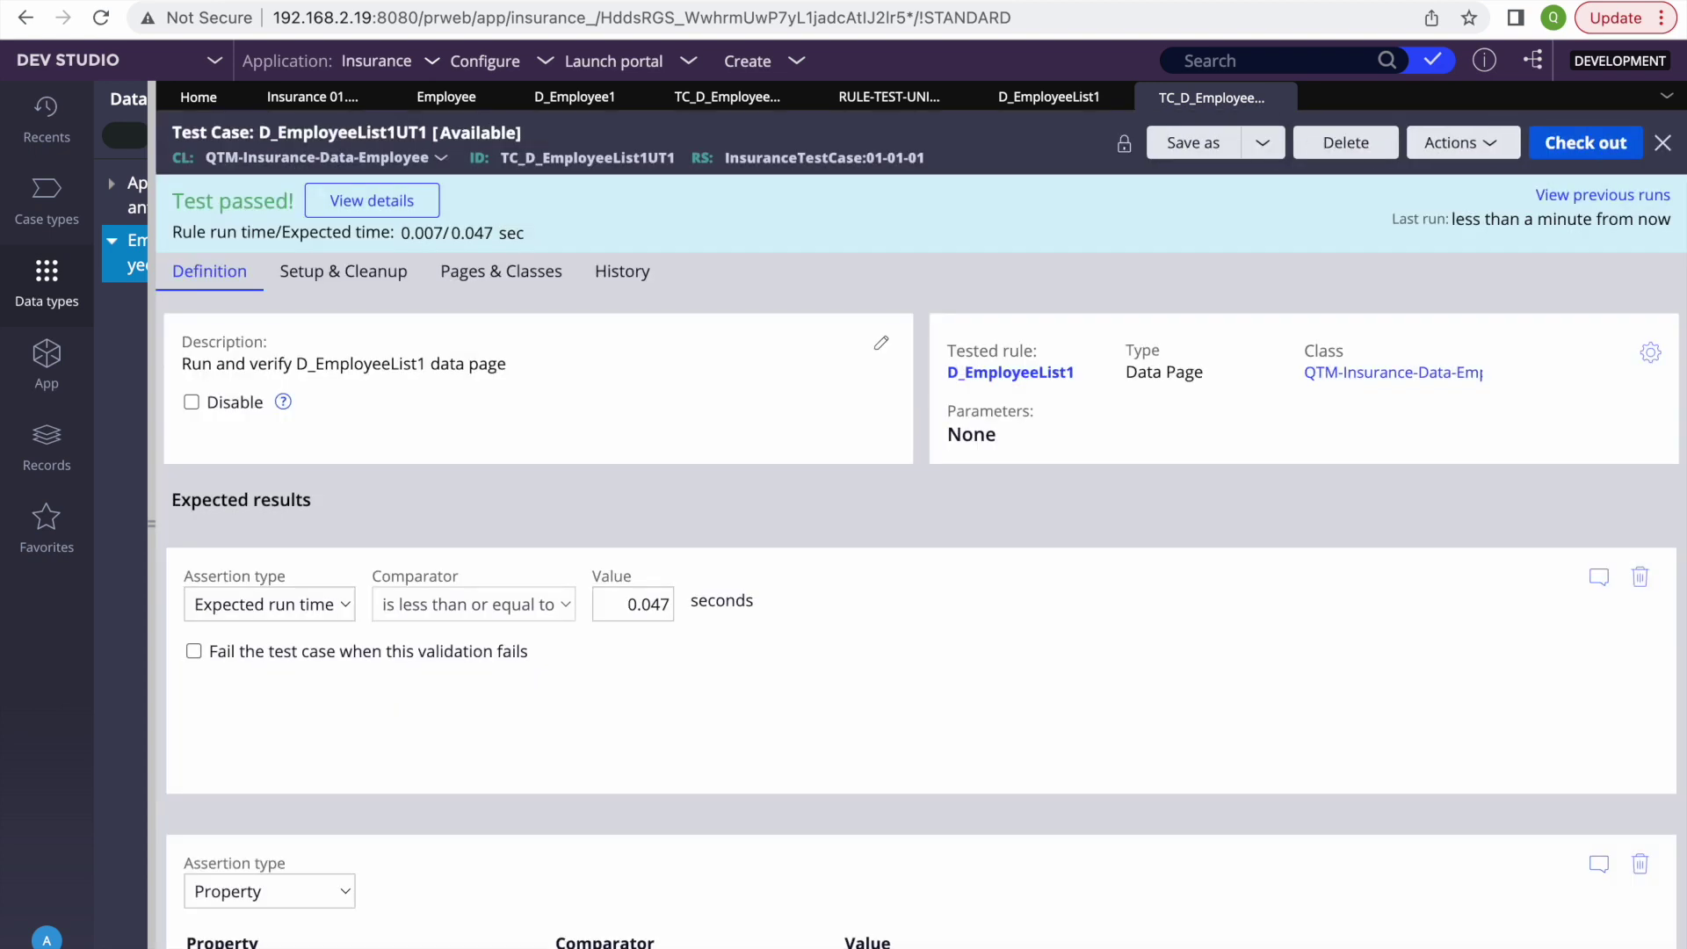
left_click(1048, 98)
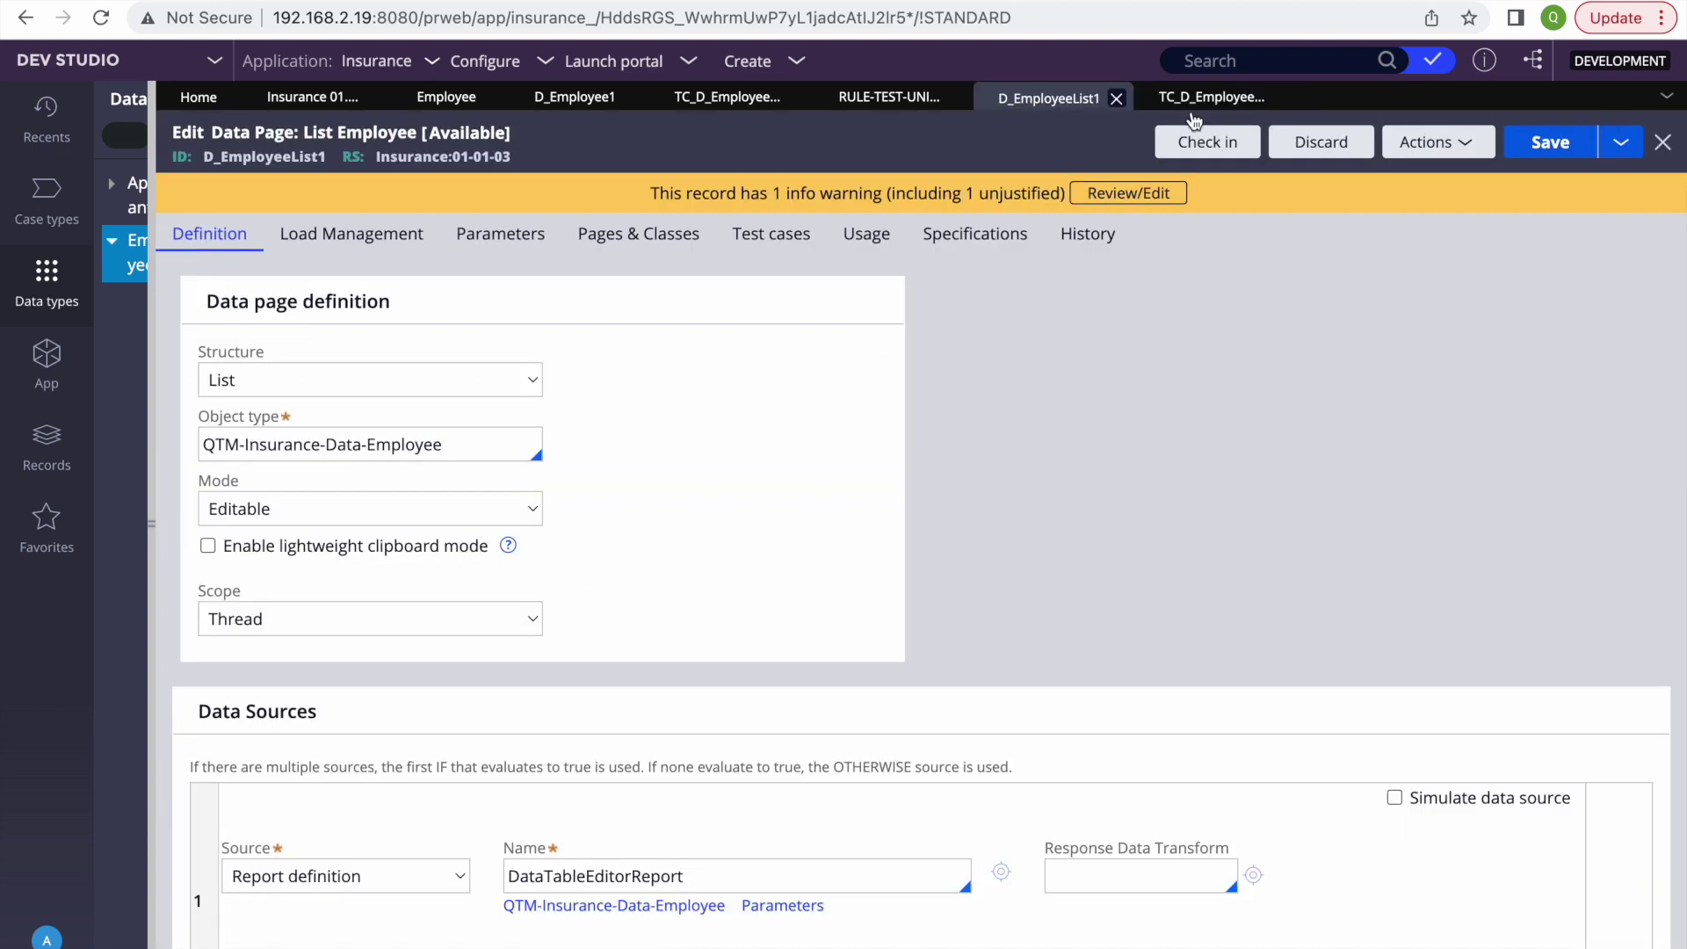
Step: Save the D_EmployeeList1 data page, then open and check out its DataTableEditorReport report definition
left_click(1533, 145)
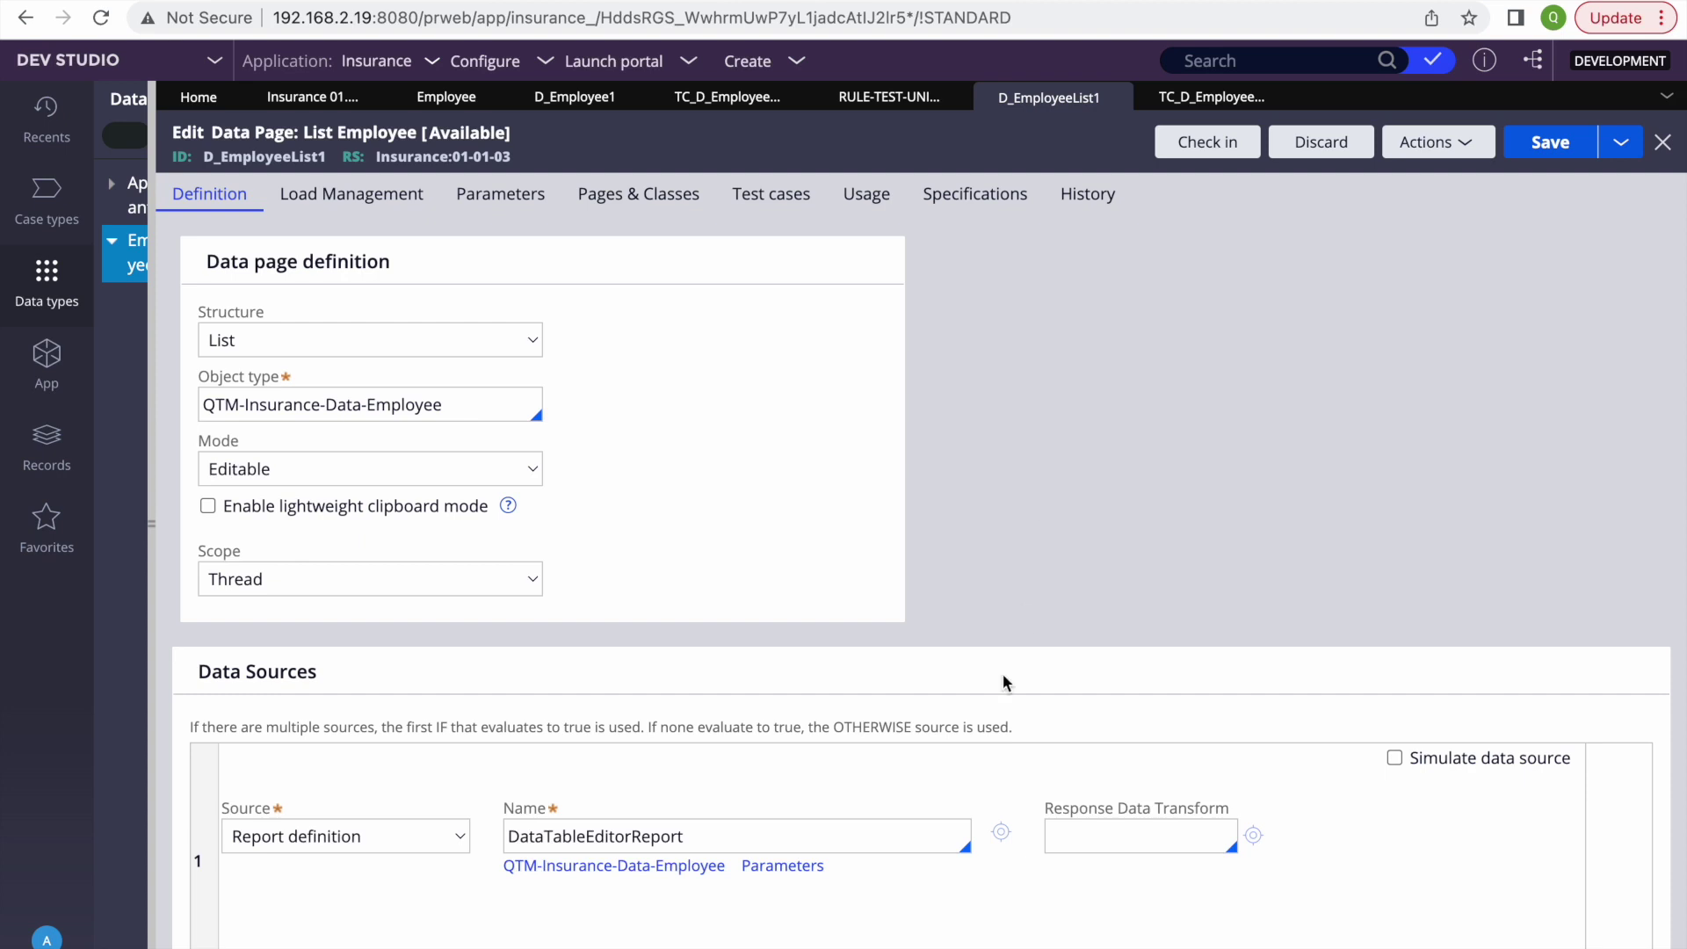
left_click(1000, 832)
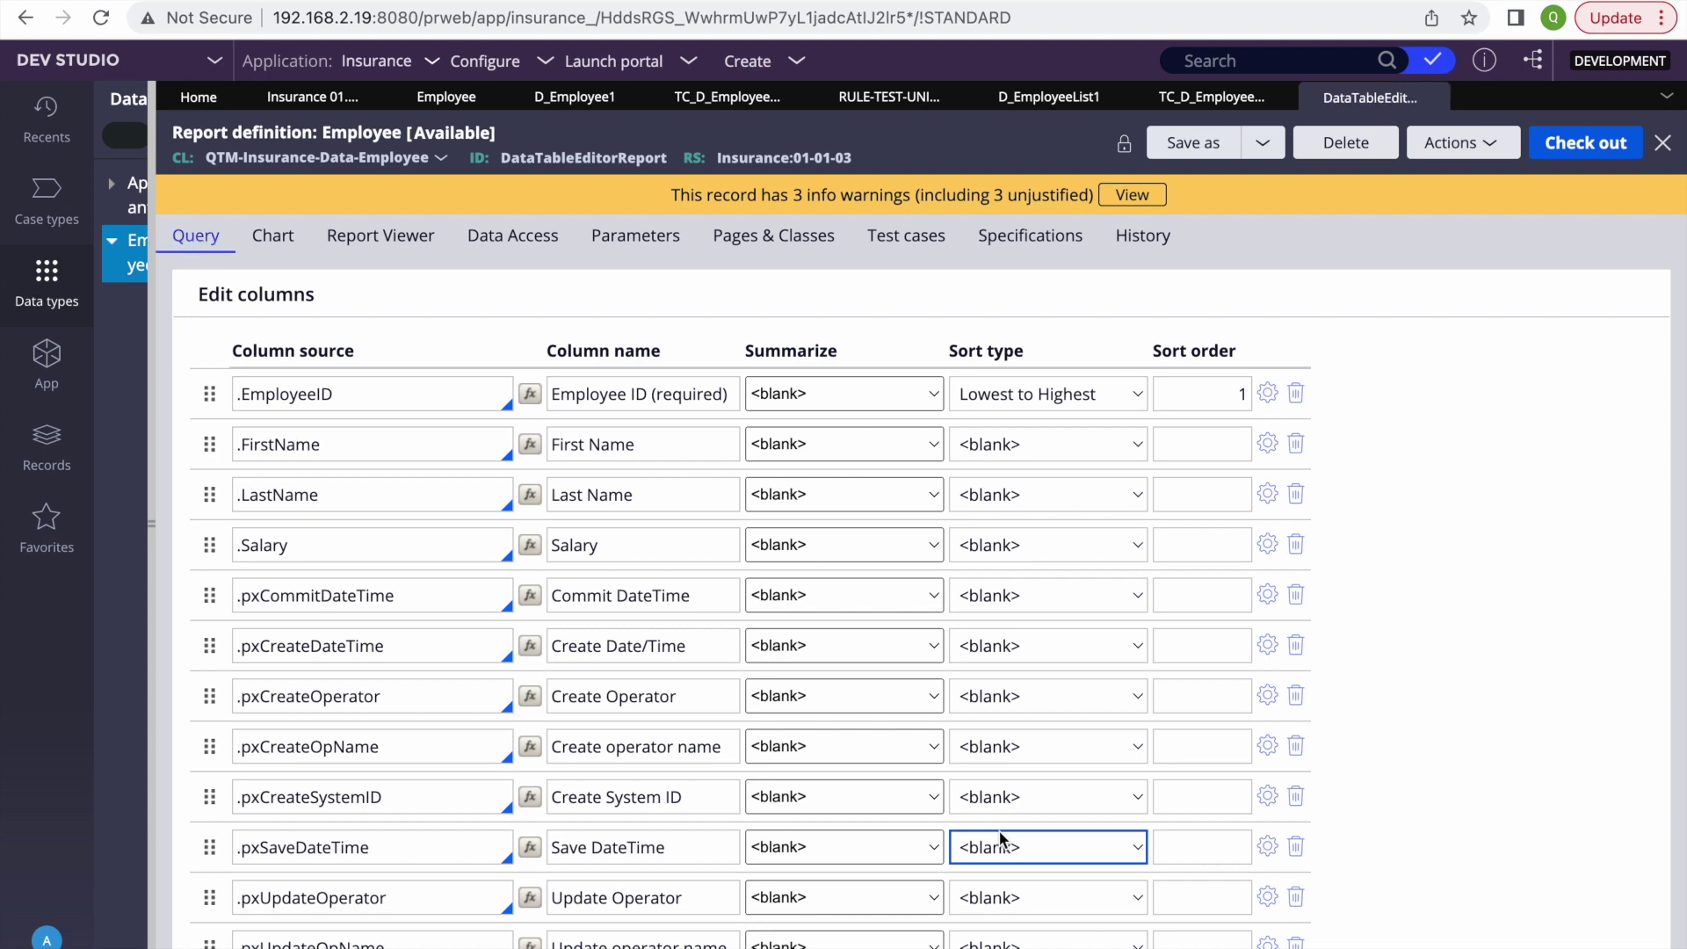
left_click(1586, 143)
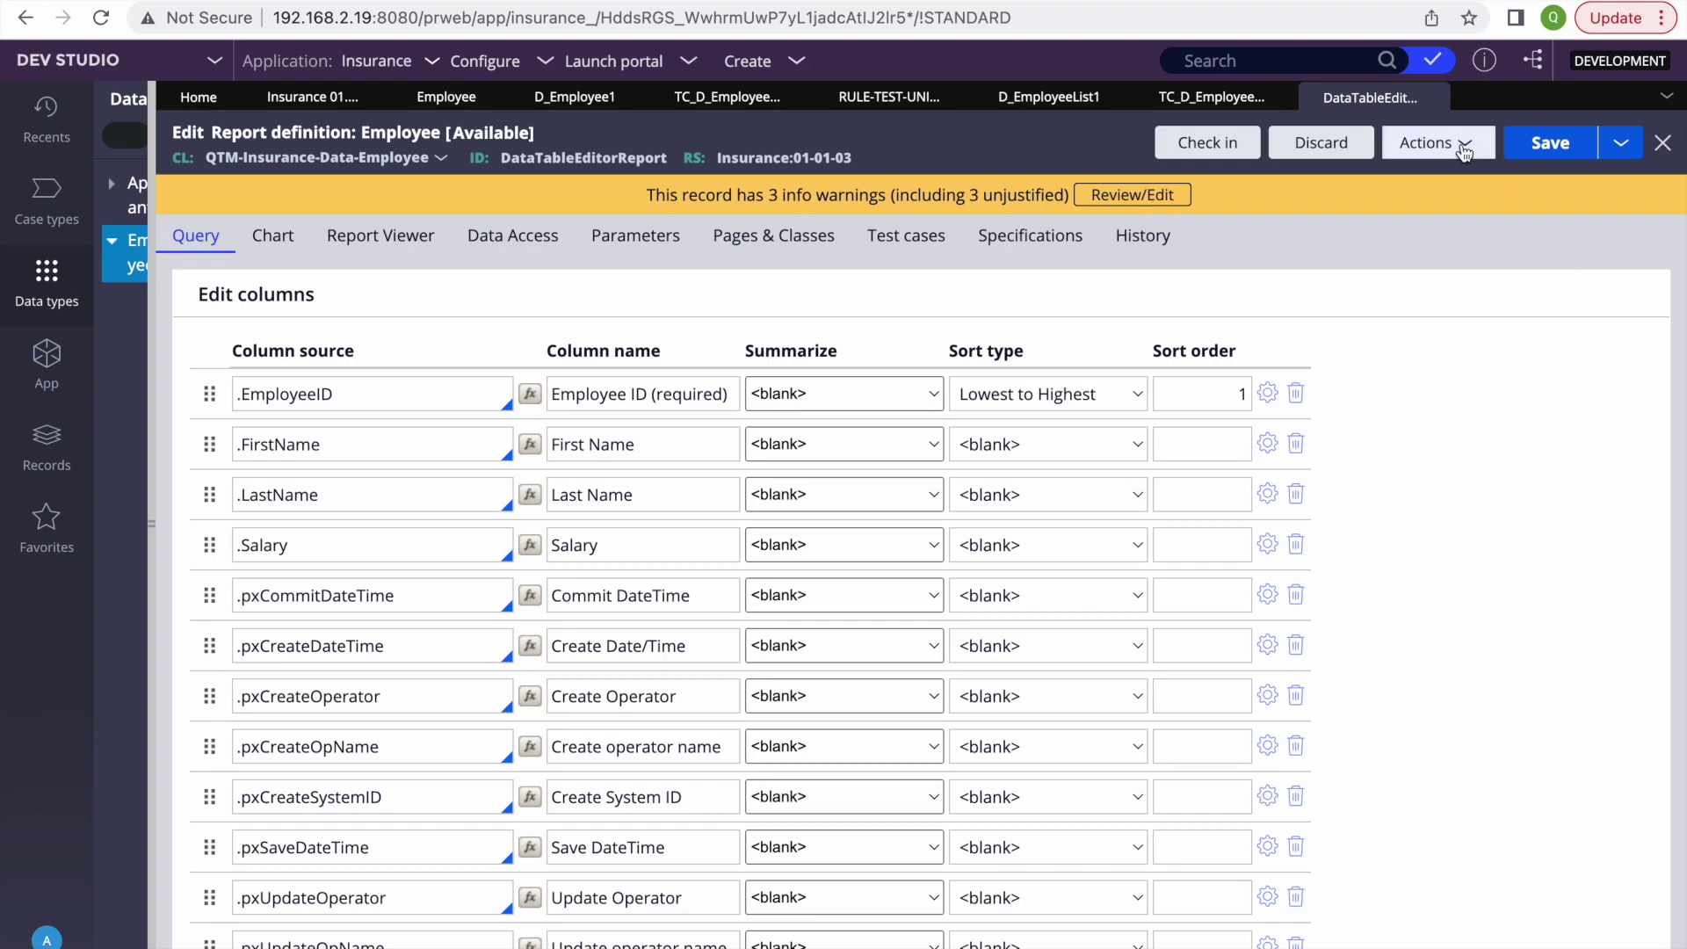
Step: Run the DataTableEditorReport report definition and convert the run to a test case
left_click(1434, 143)
left_click(1367, 178)
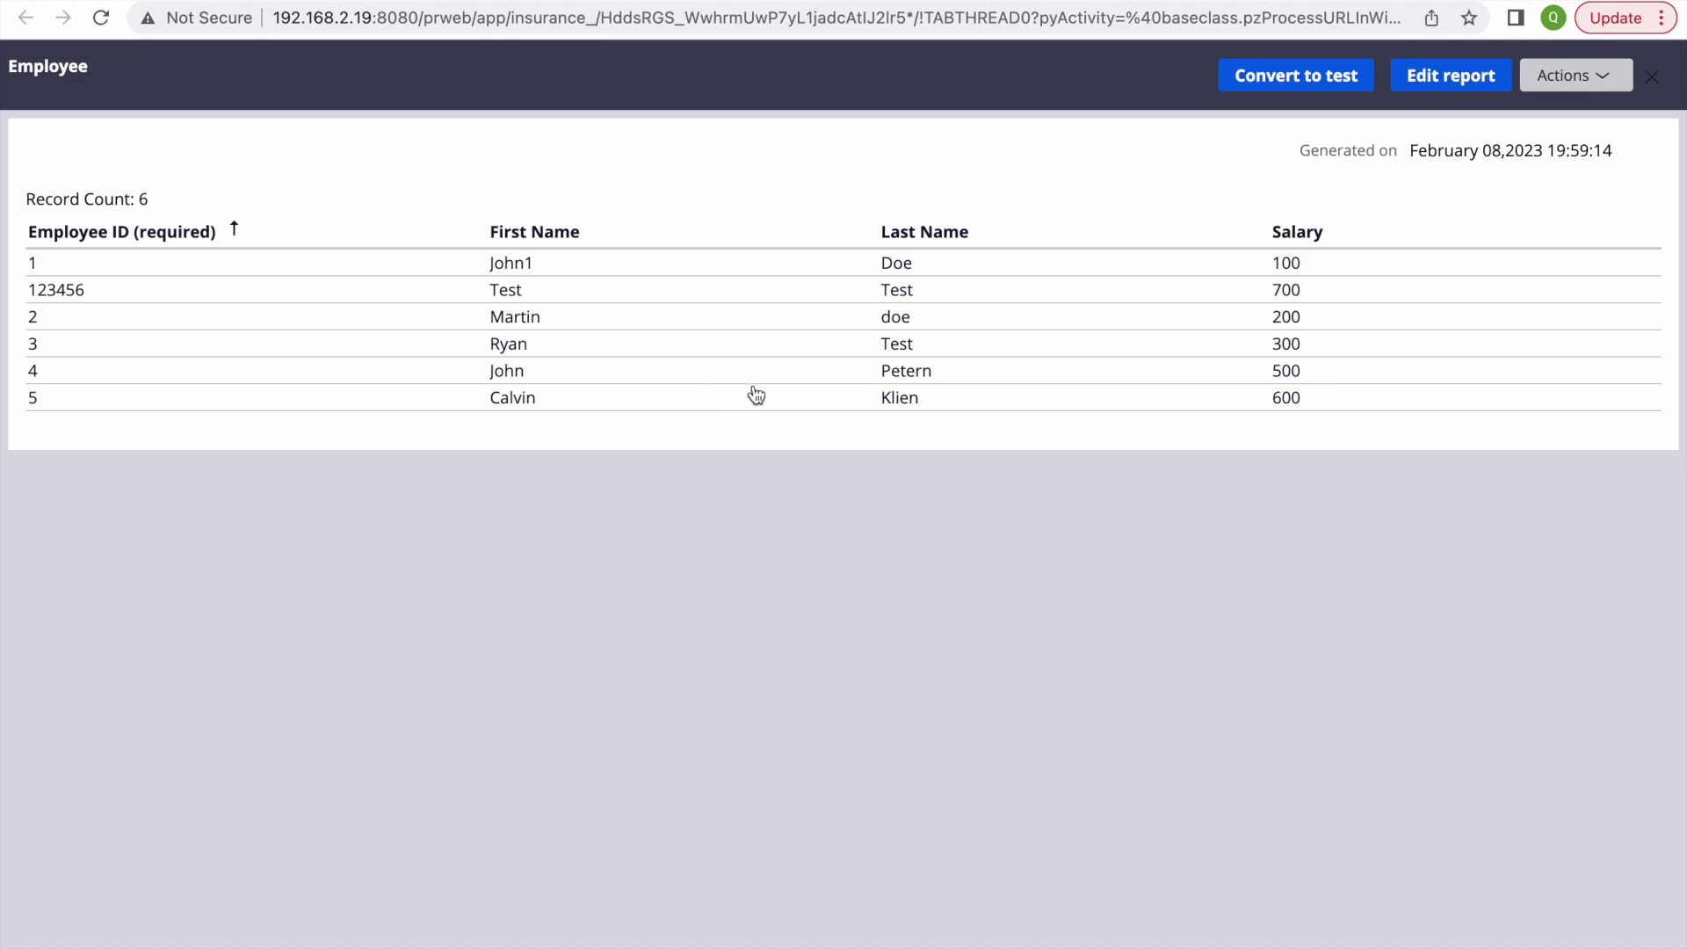
left_click(1294, 78)
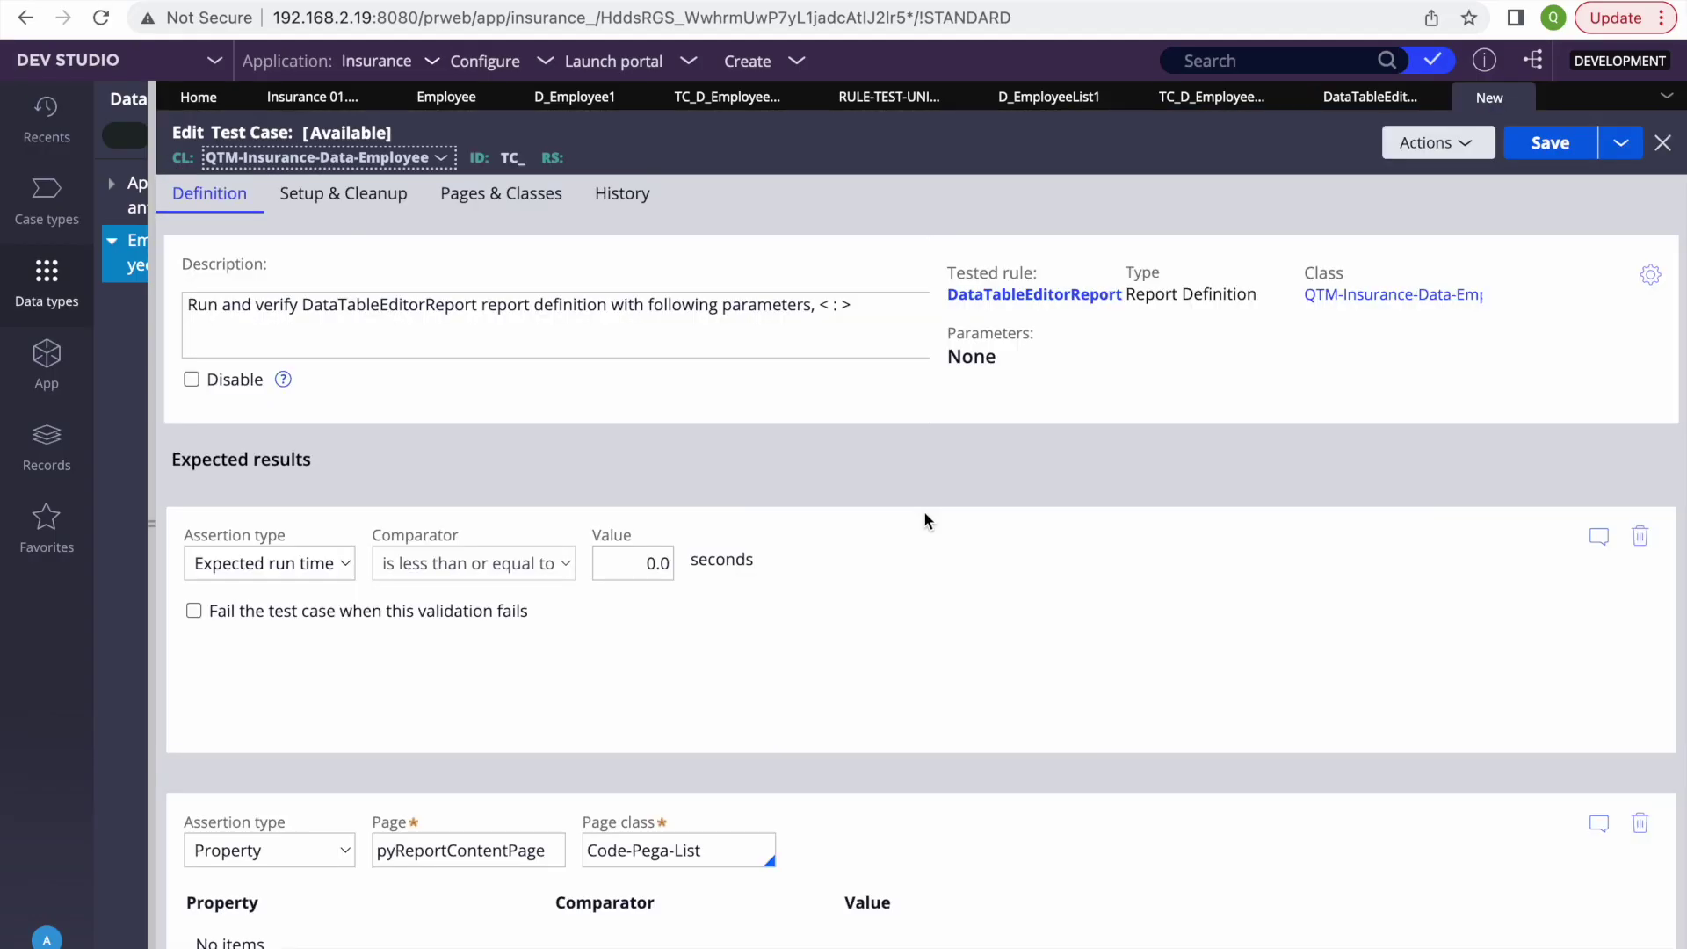
Step: Add all properties of pxResults(1) to the test case's property assertion on pyReportContentPage
scroll(996, 594, "down", 2)
left_click(248, 806)
scroll(470, 741, "down", 10)
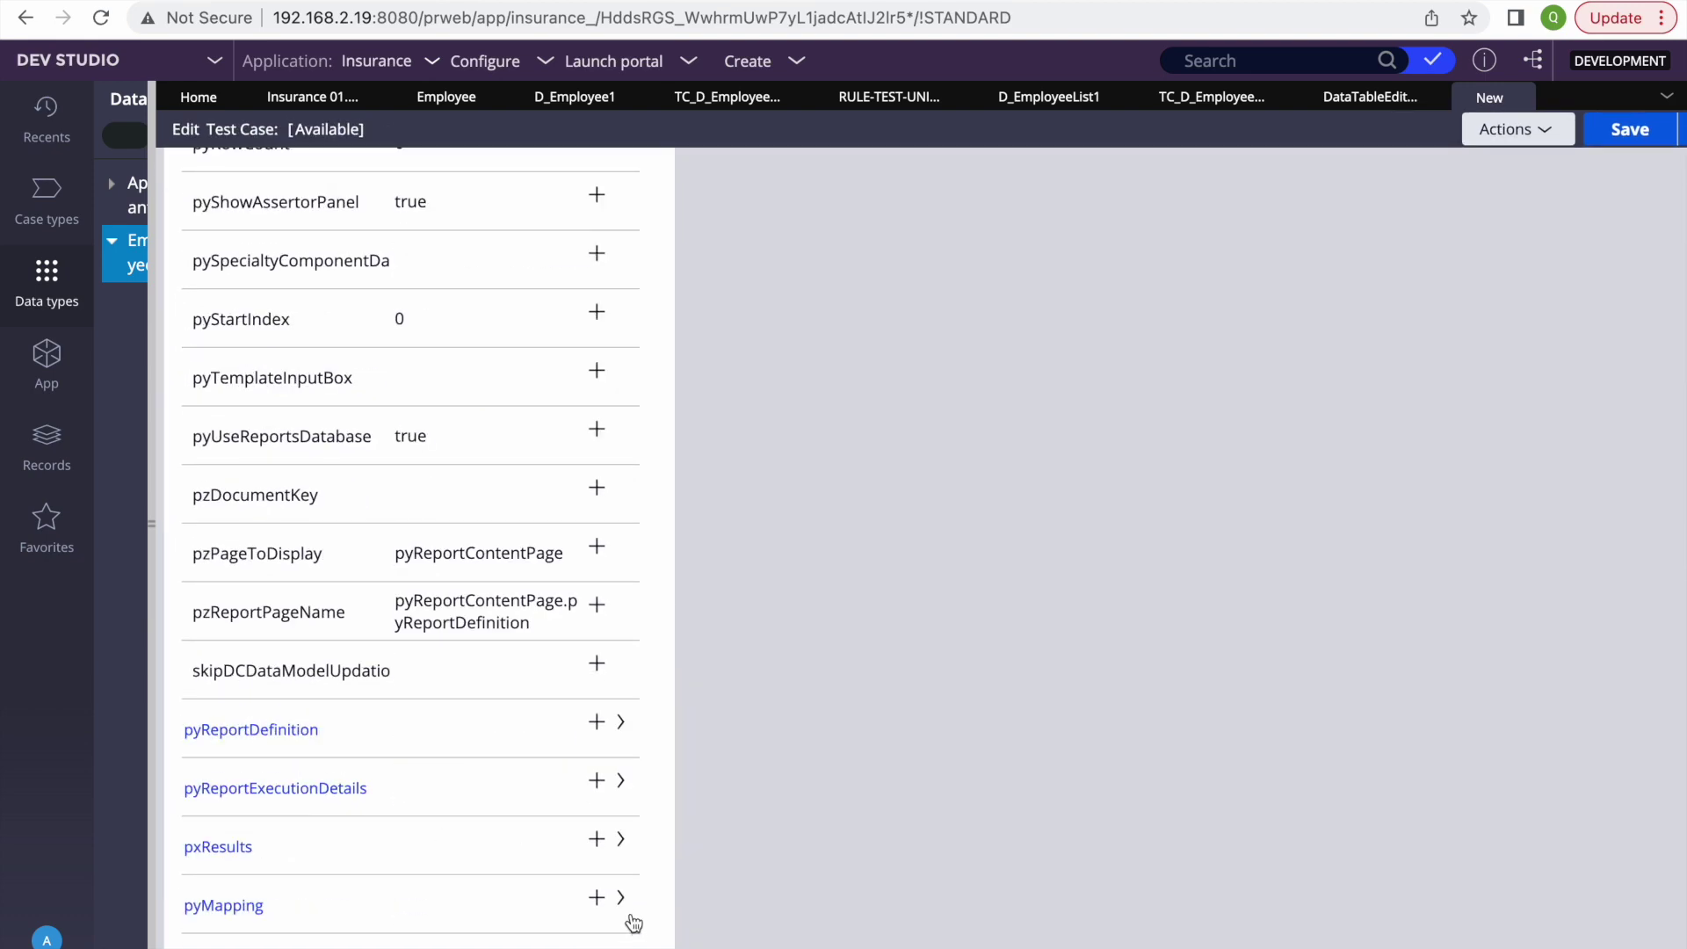
left_click(621, 841)
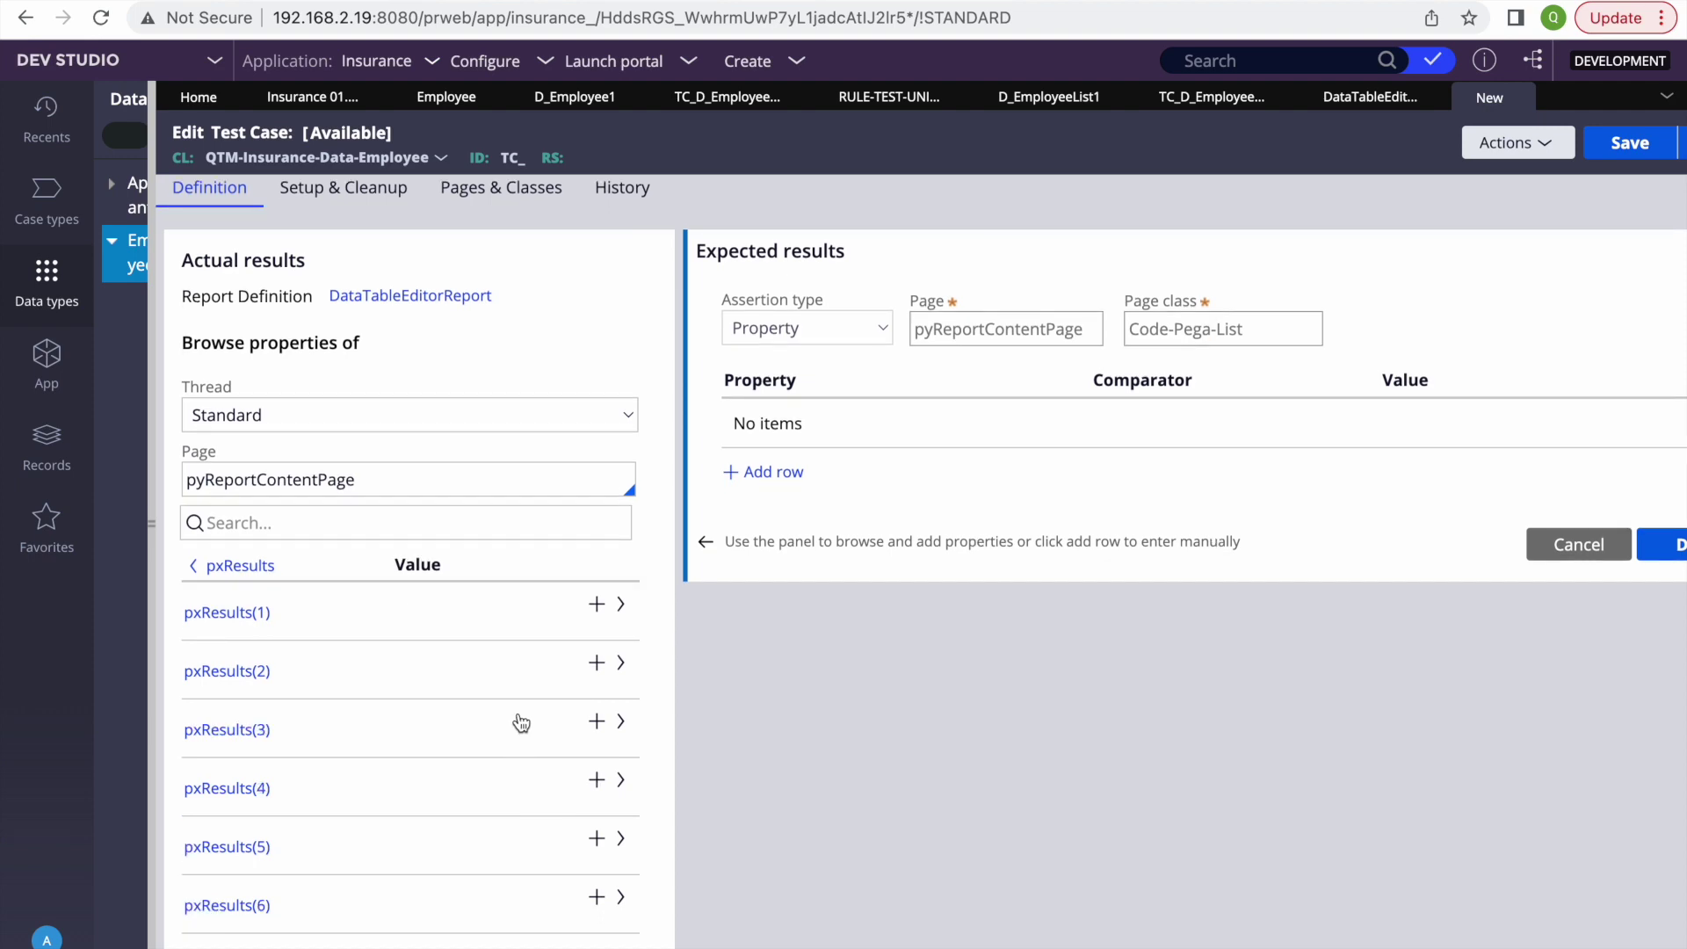
left_click(598, 607)
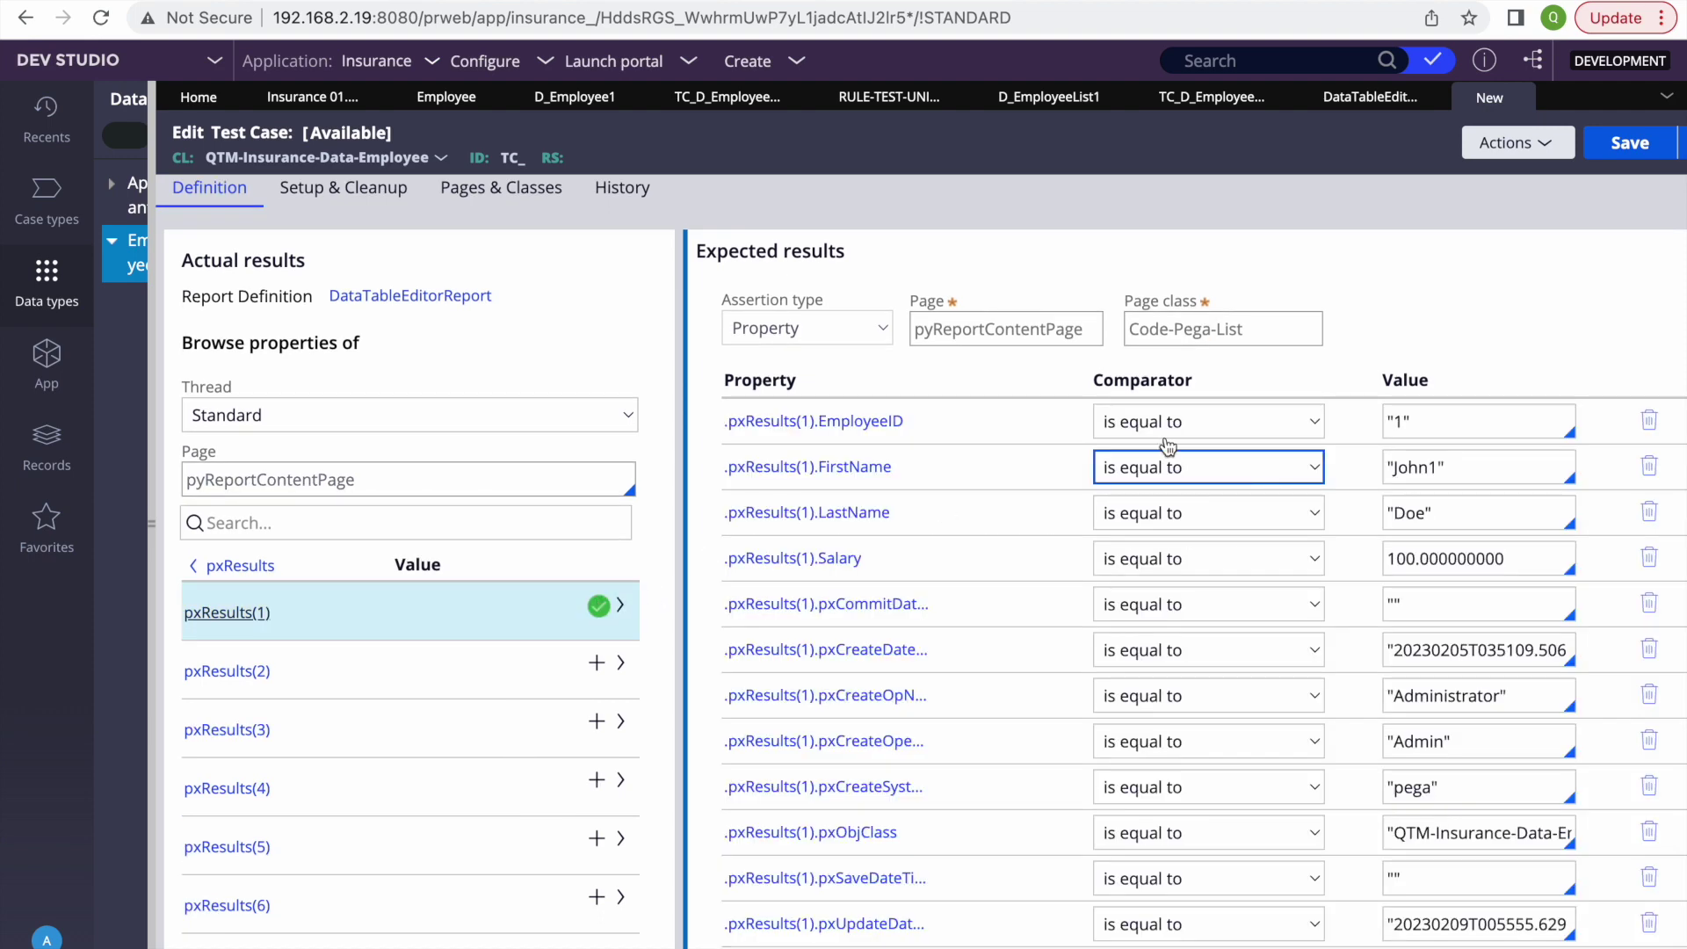
scroll(1036, 778, "down", 4)
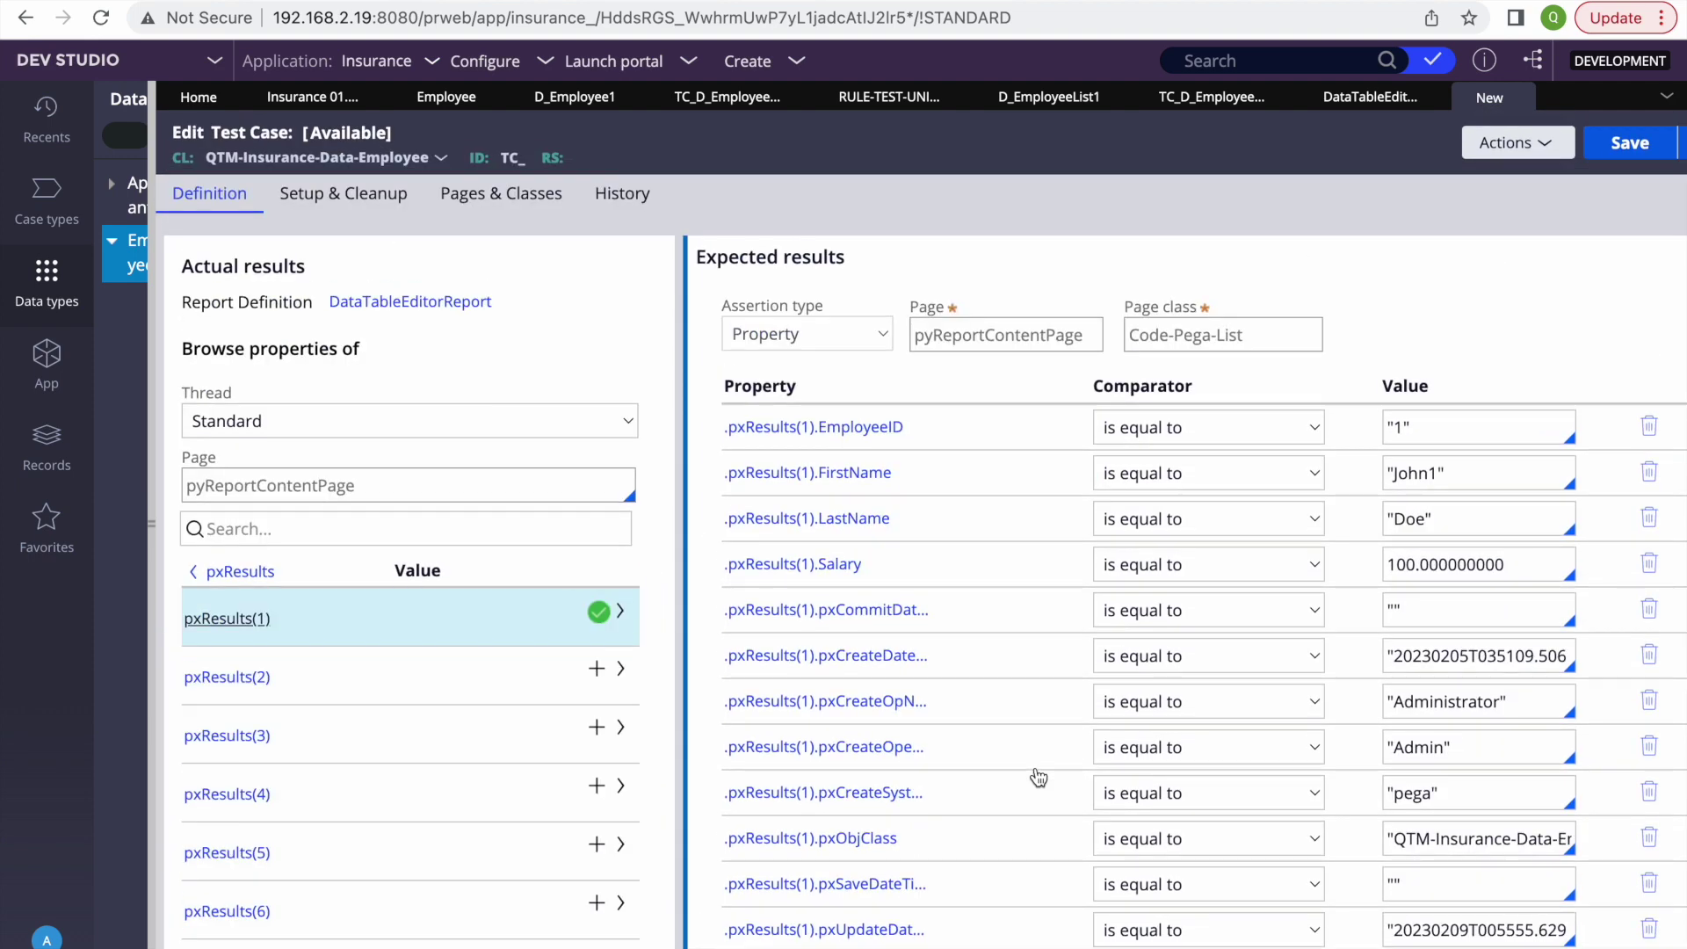
scroll(1036, 779, "down", 5)
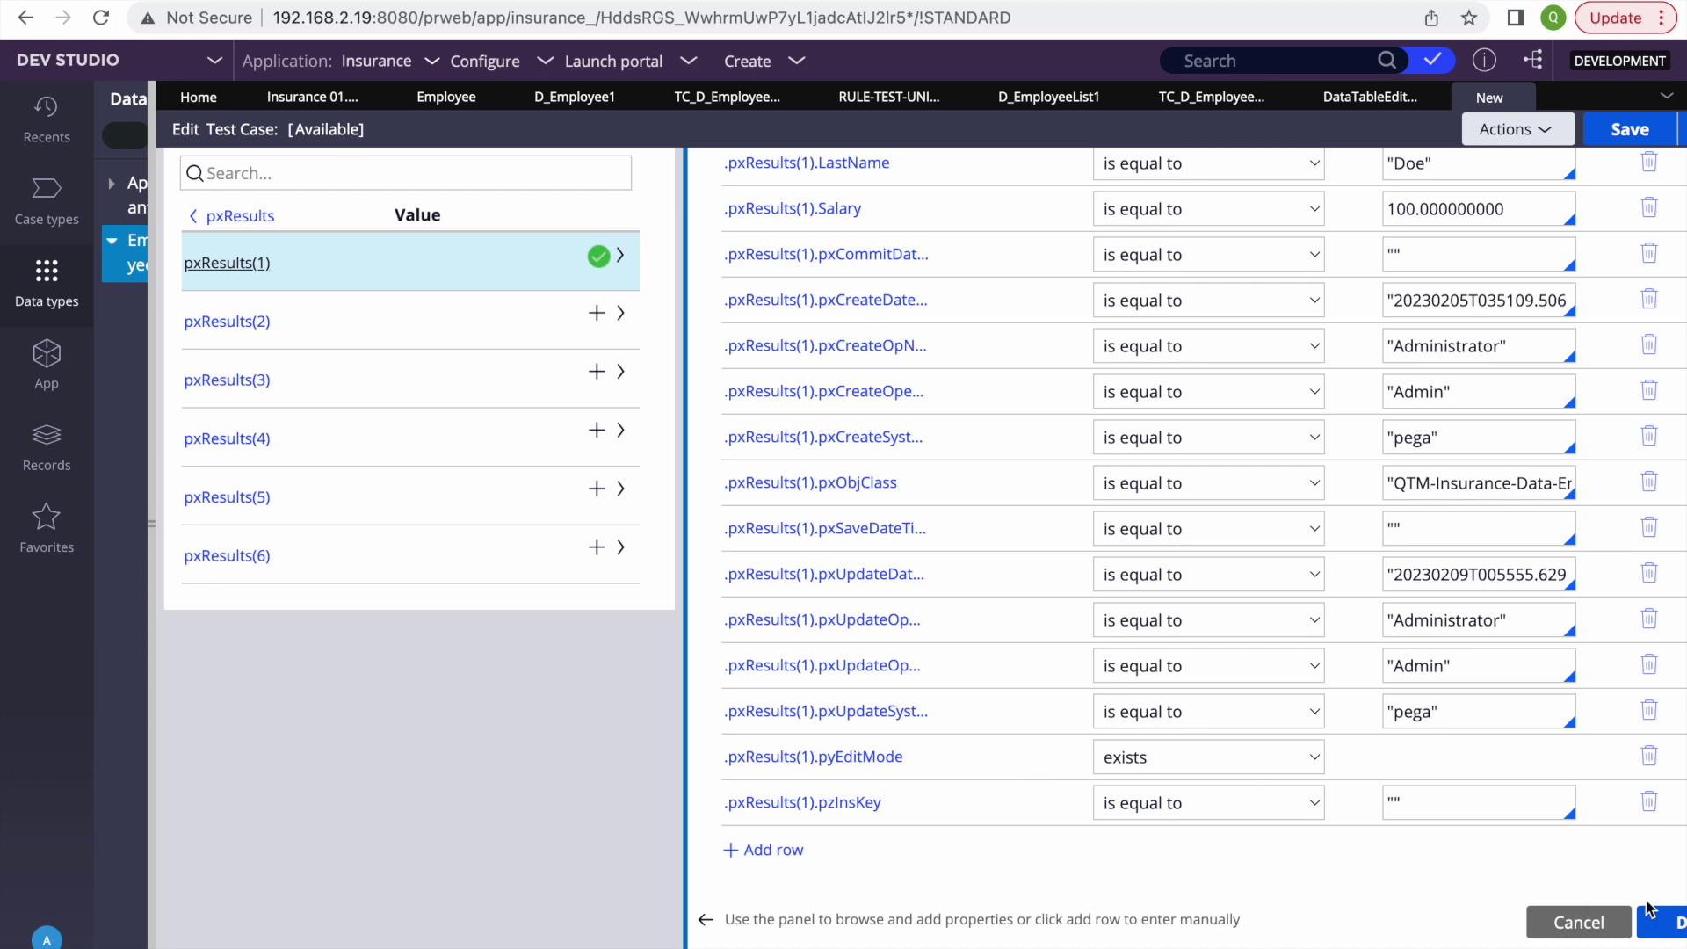
left_click(1668, 918)
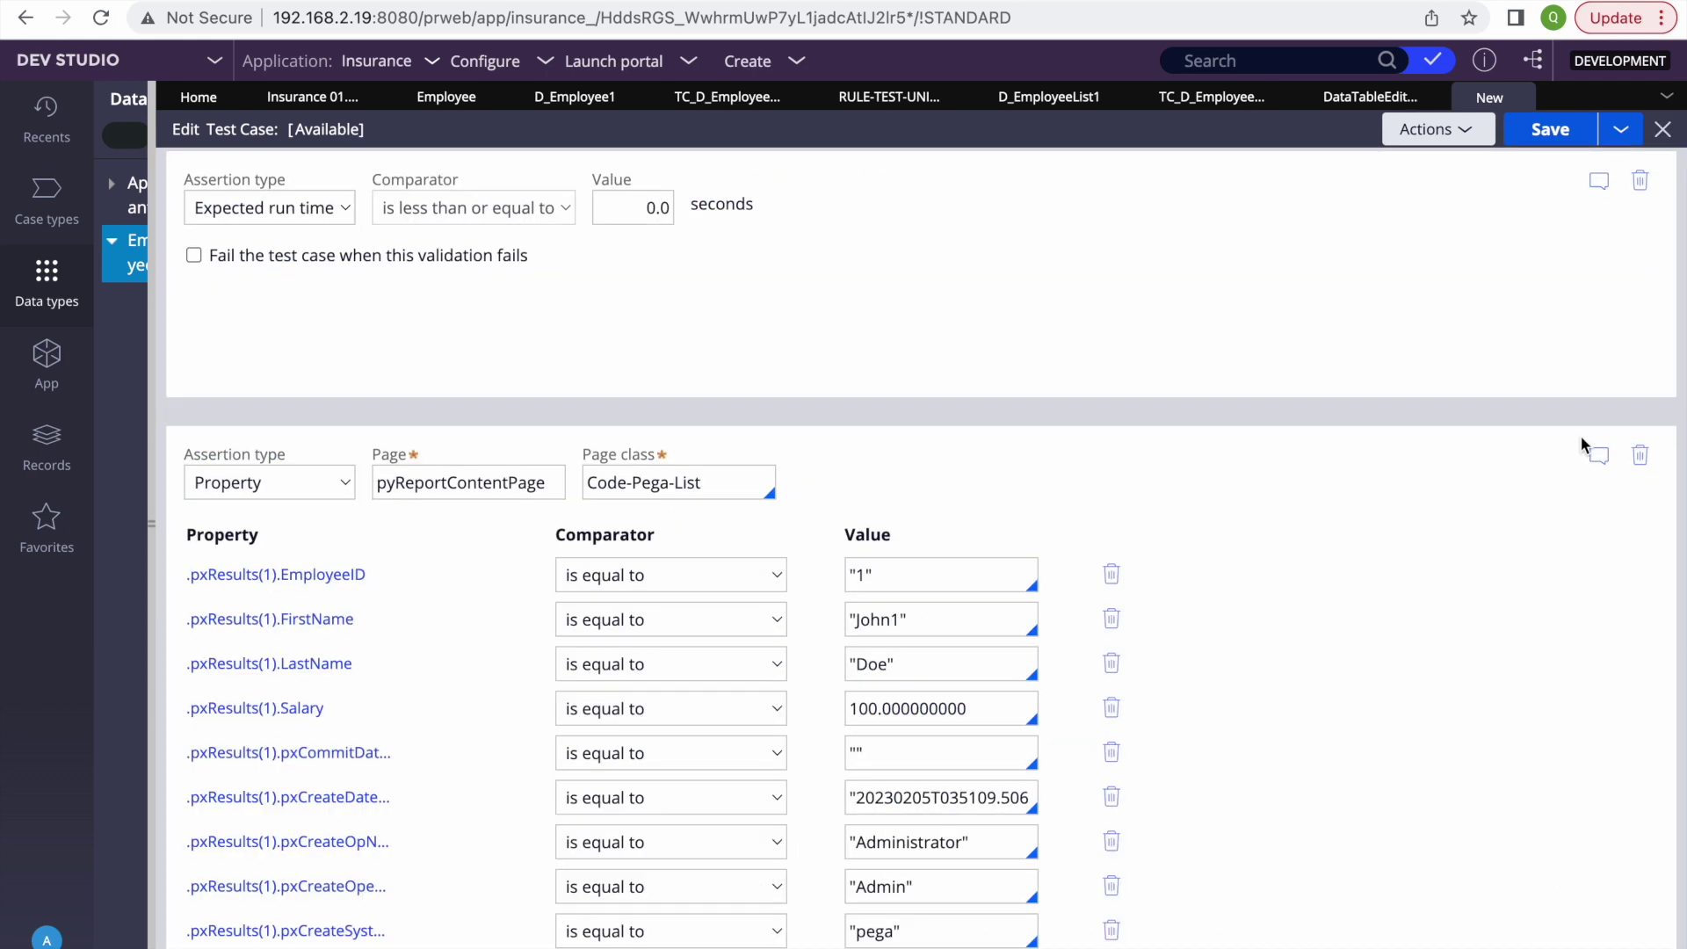
Step: Save the new test case with the label DataTableEditorReport in the InsuranceTestCase ruleset, version 01-01-01
left_click(1548, 129)
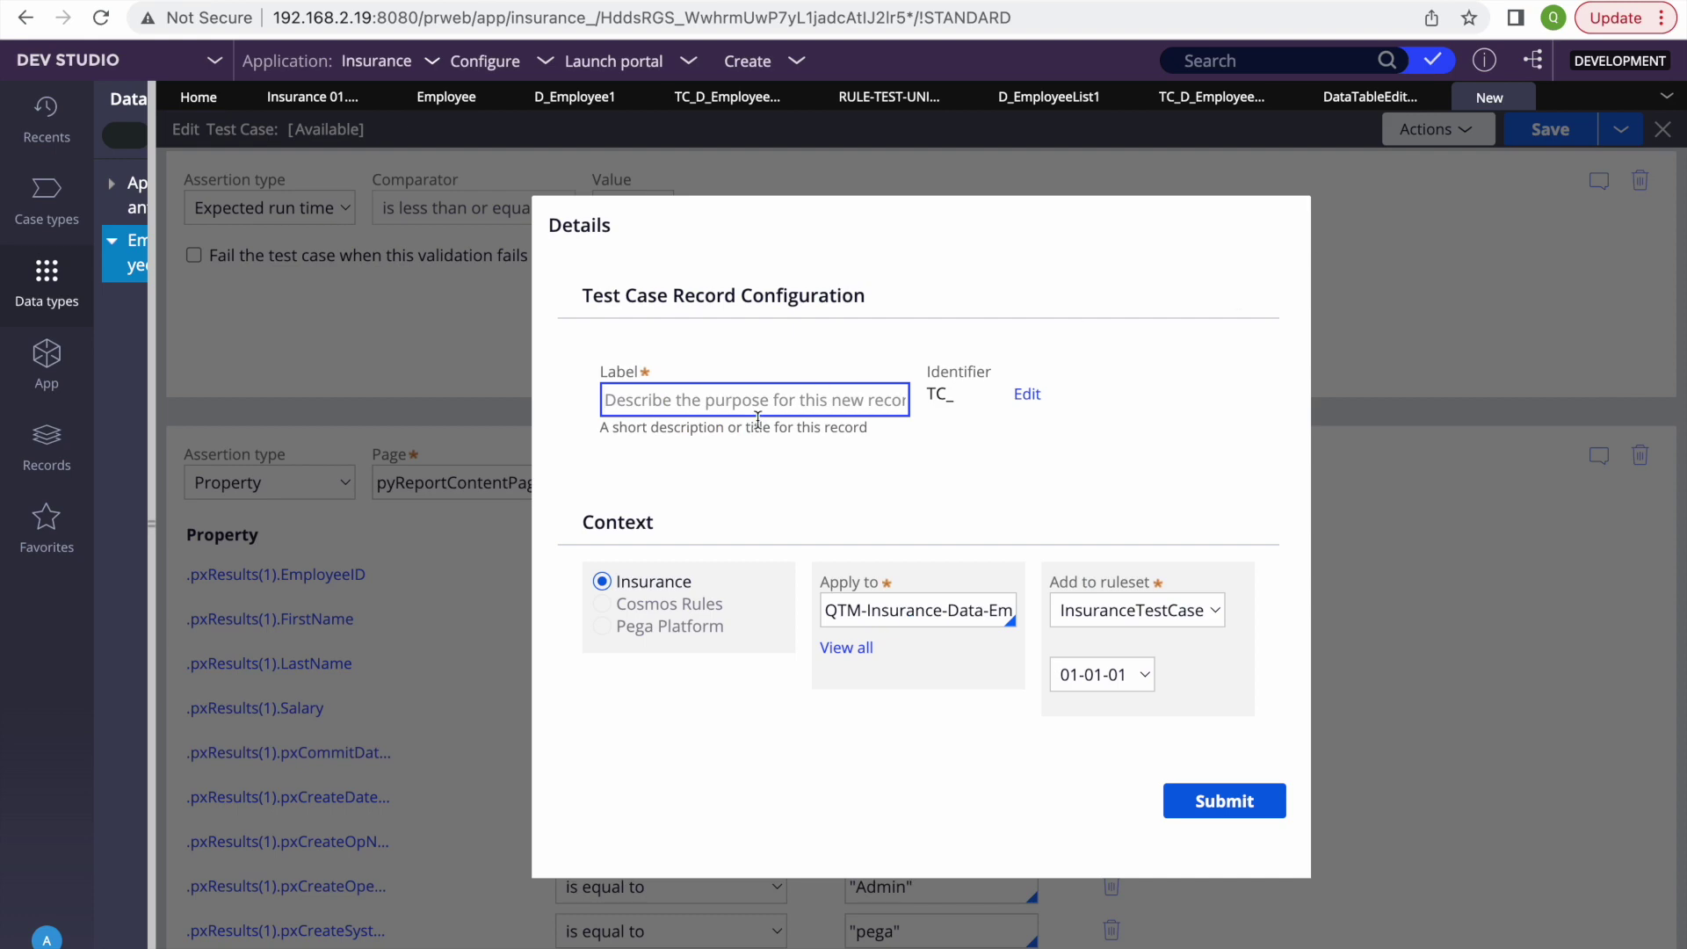
left_click(1367, 95)
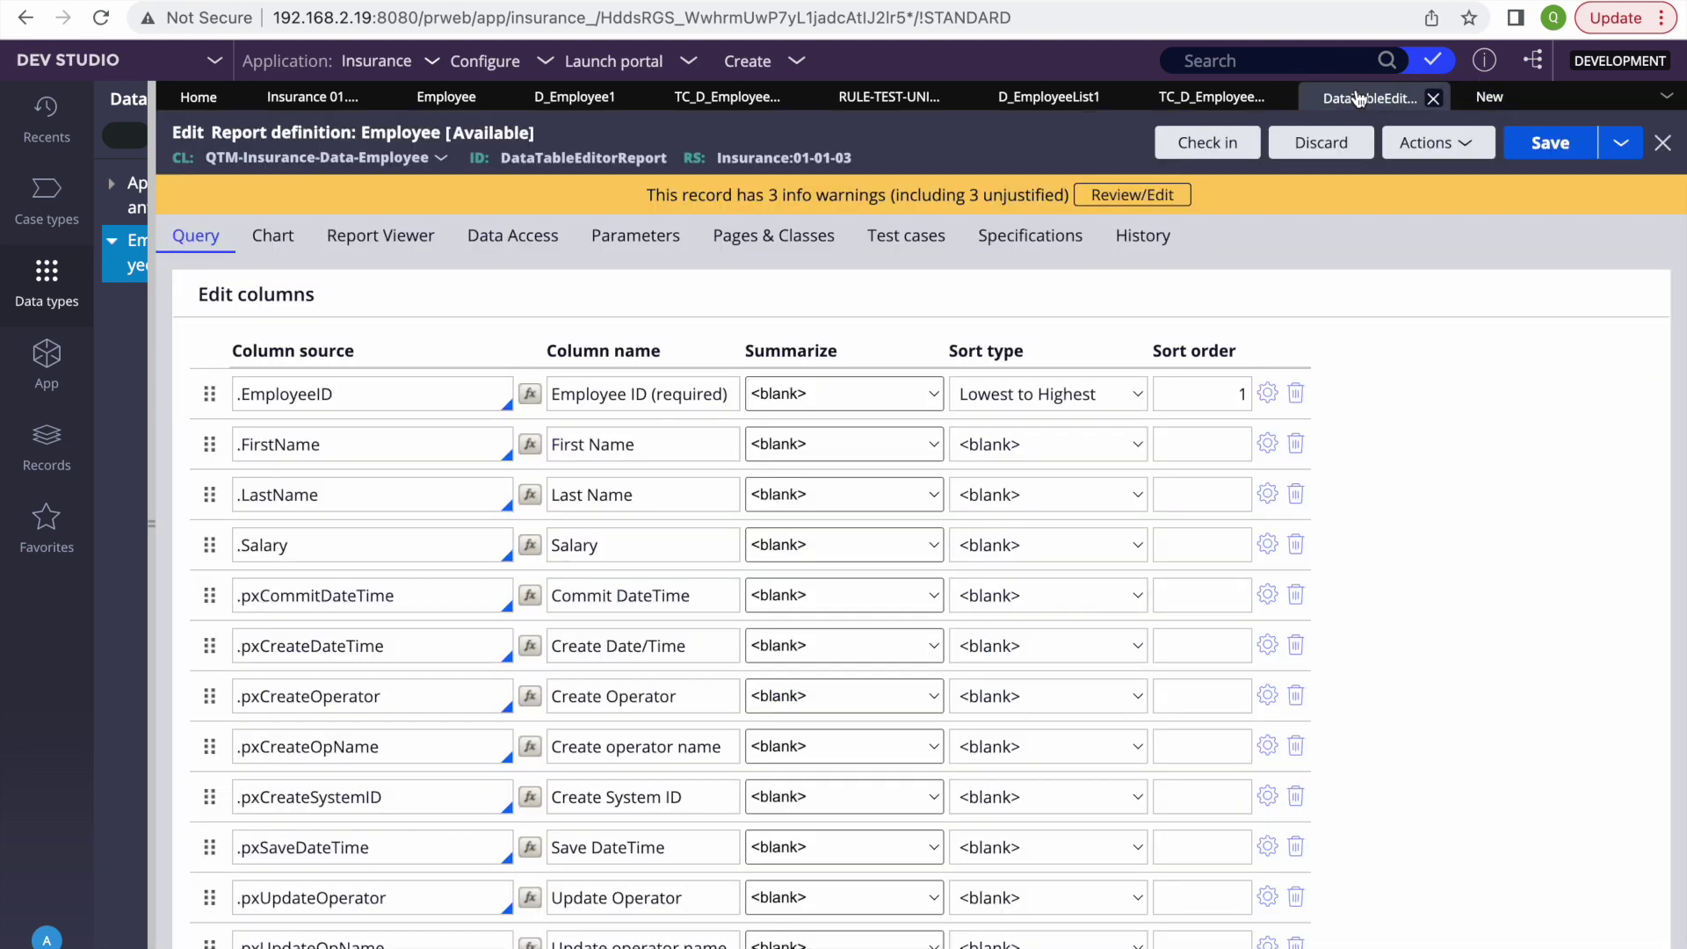
double_click(612, 155)
key("super+c")
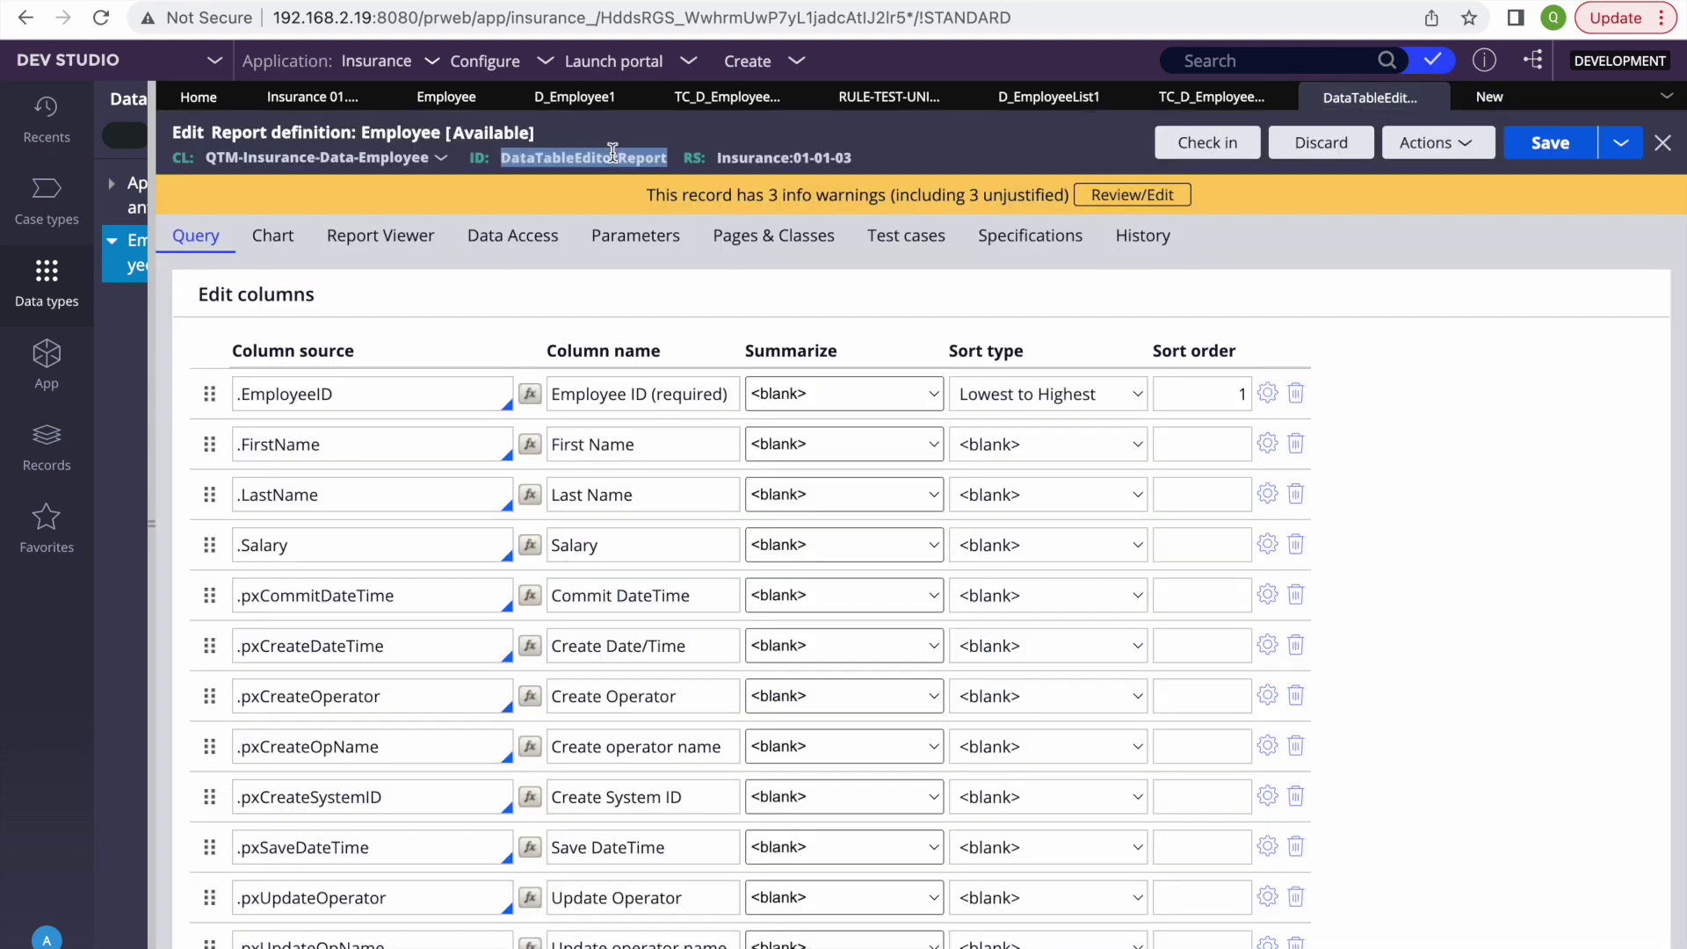
left_click(1492, 98)
left_click(735, 389)
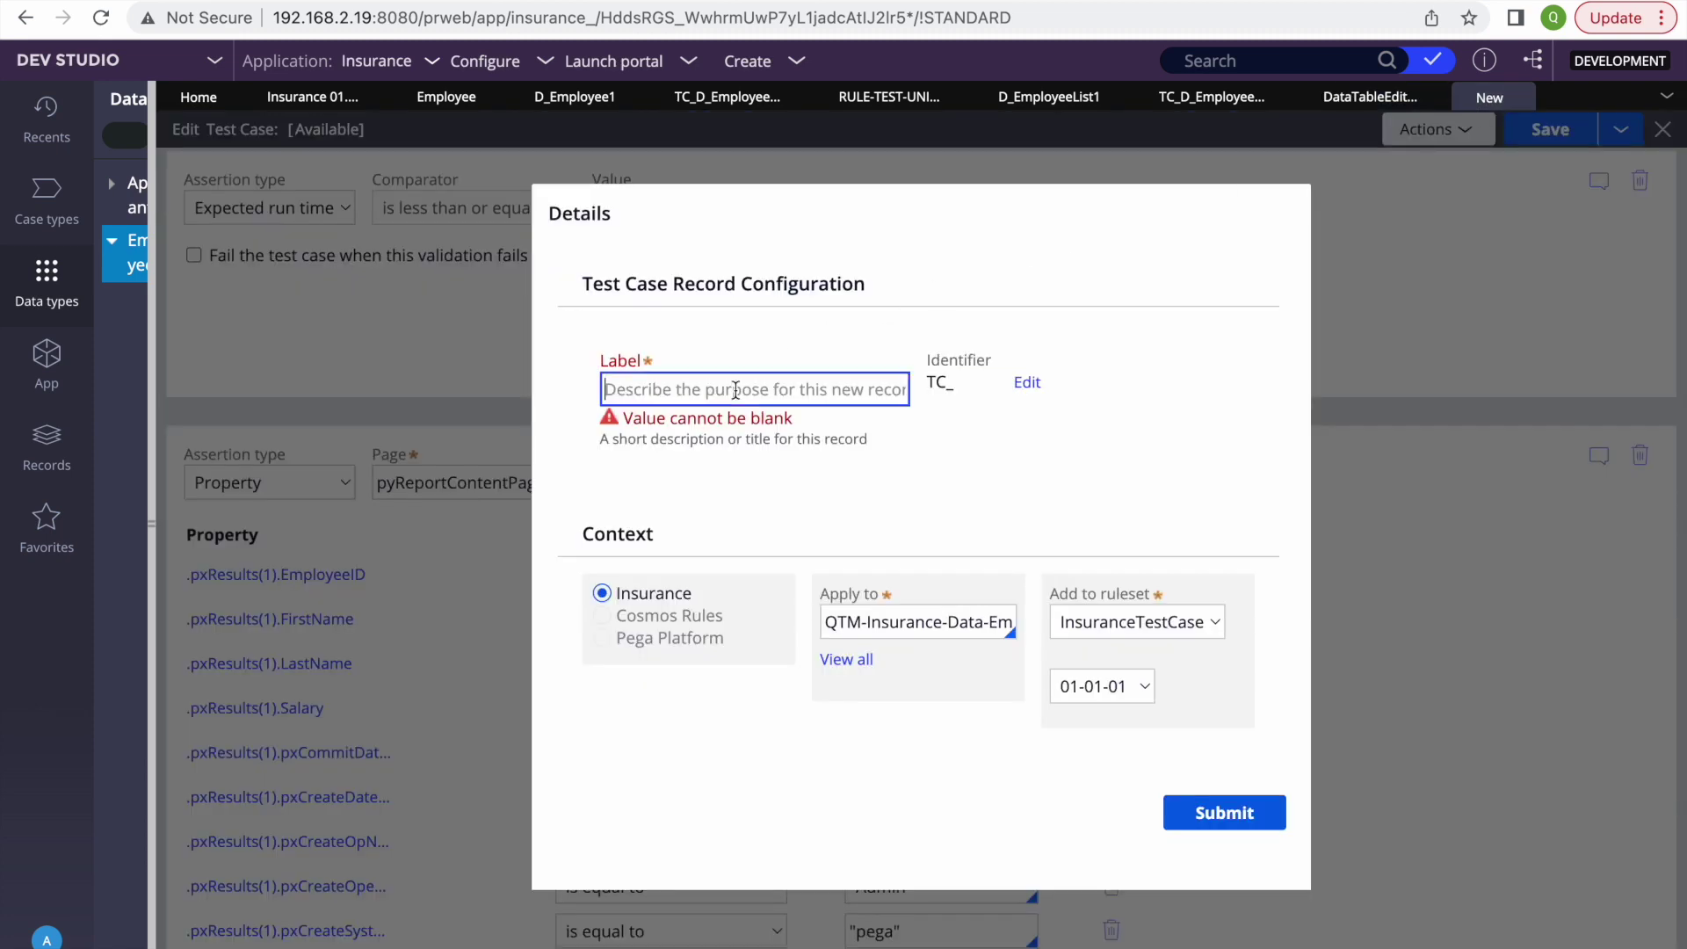
key("super+v")
left_click(1238, 811)
left_click(1547, 129)
Step: Run the DataTableEditorReport test case and review its pxResults(1) property assertions
left_click(1447, 132)
left_click(1409, 158)
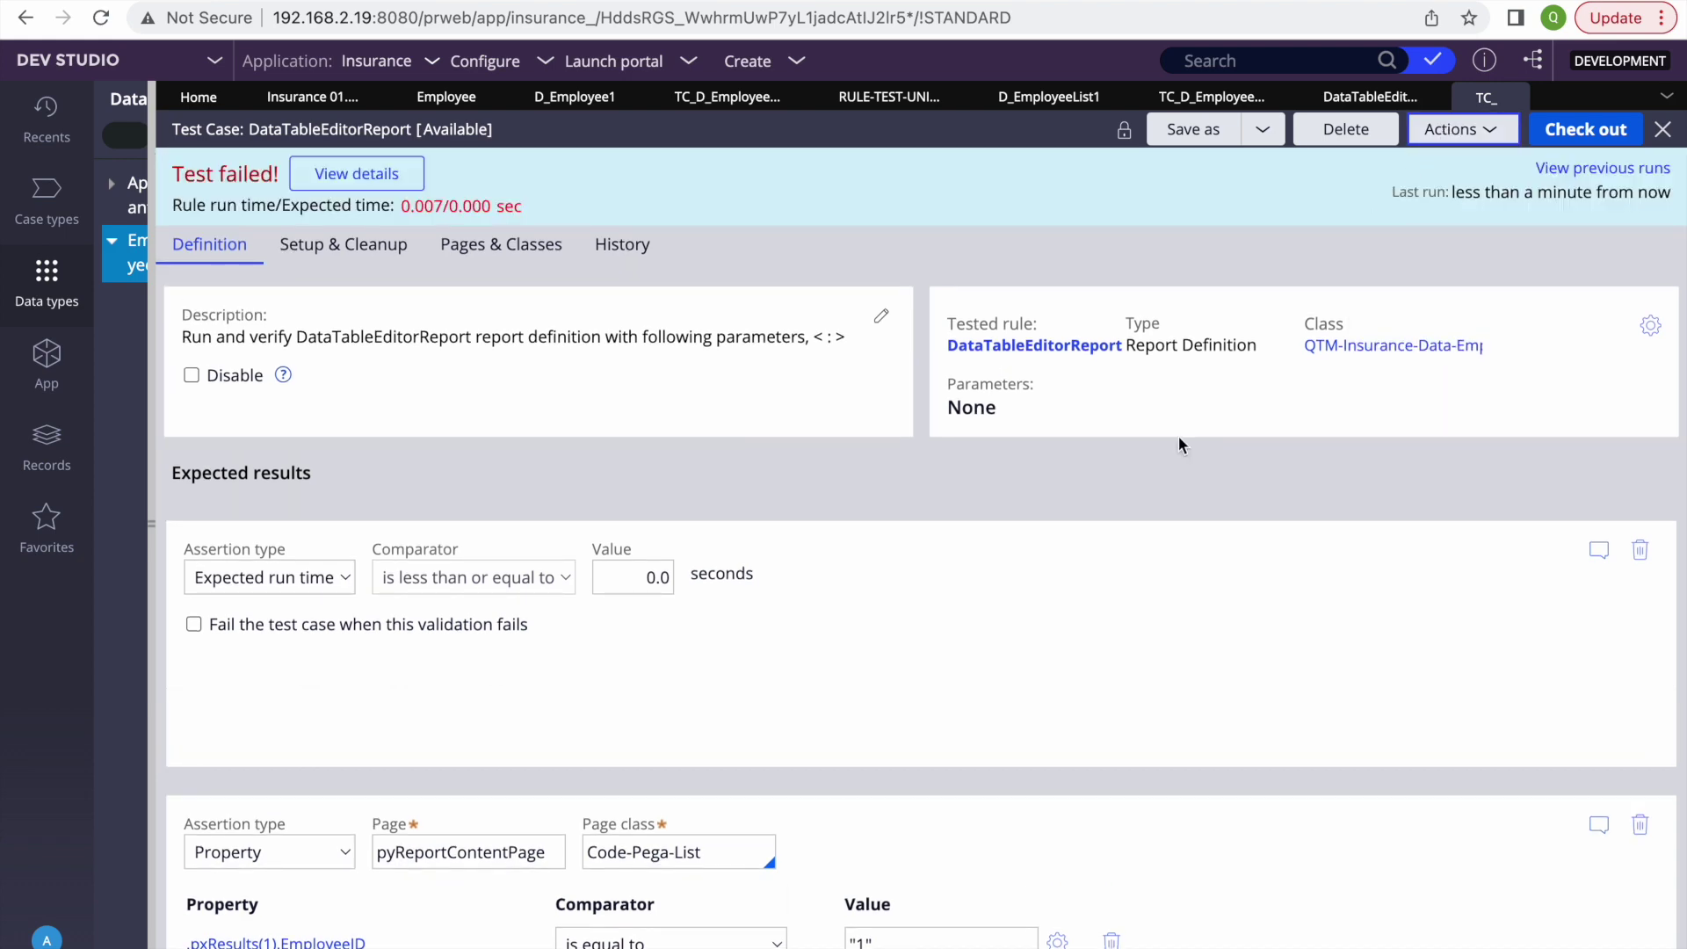
scroll(1178, 436, "down", 10)
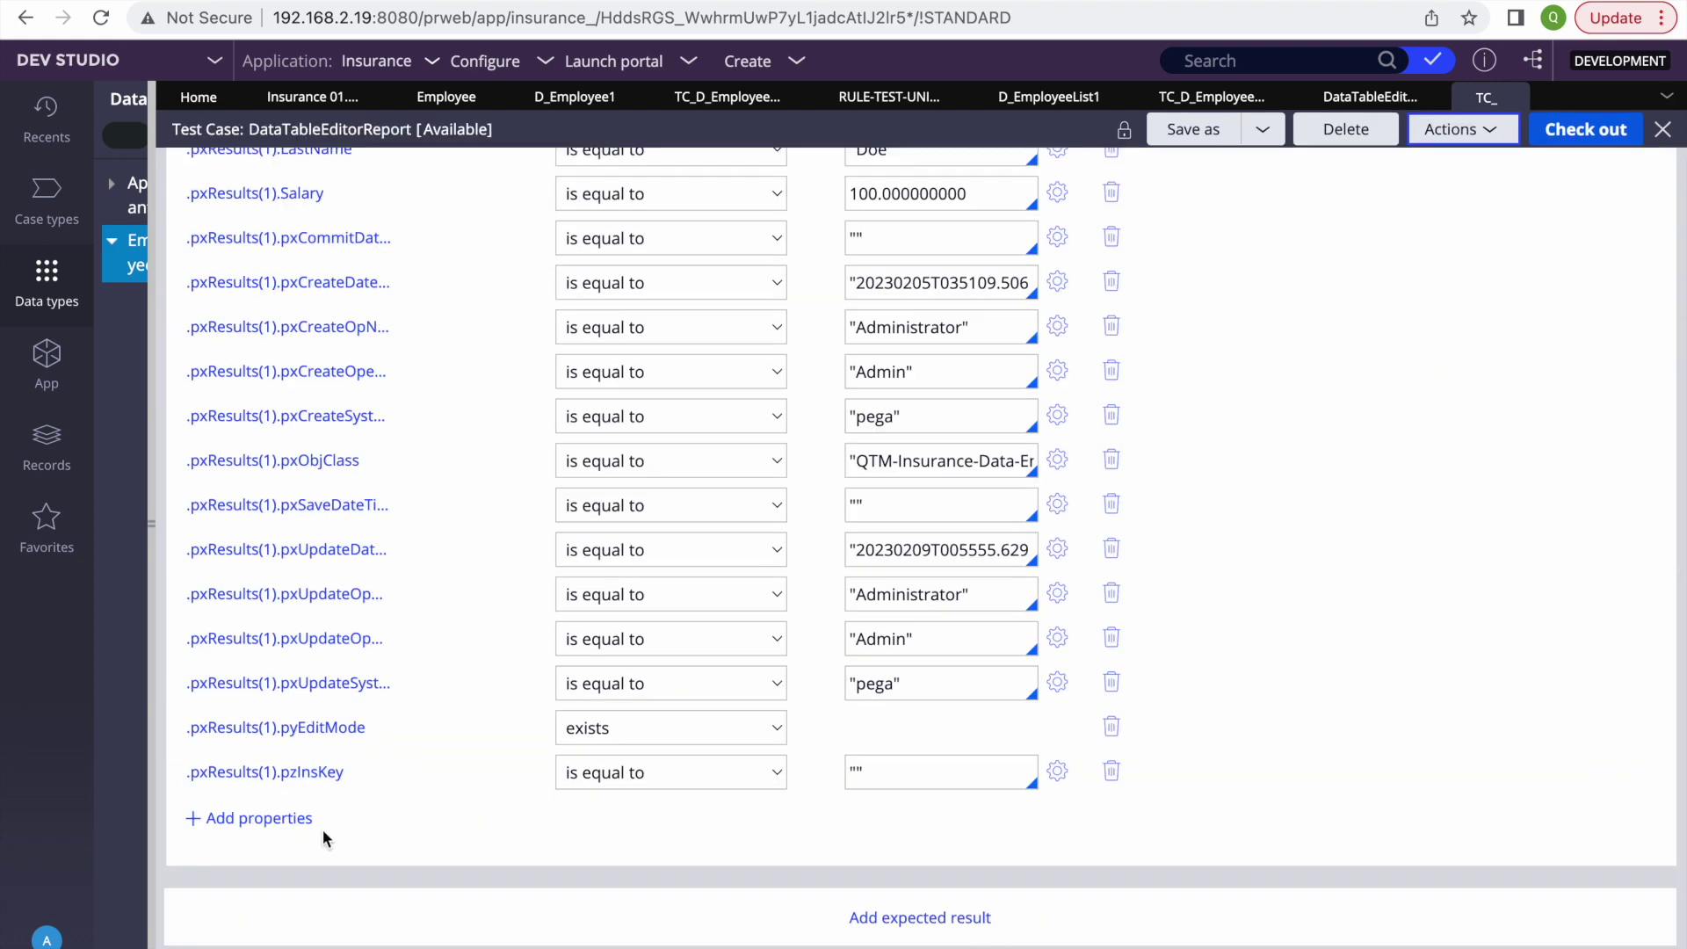
scroll(666, 715, "up", 3)
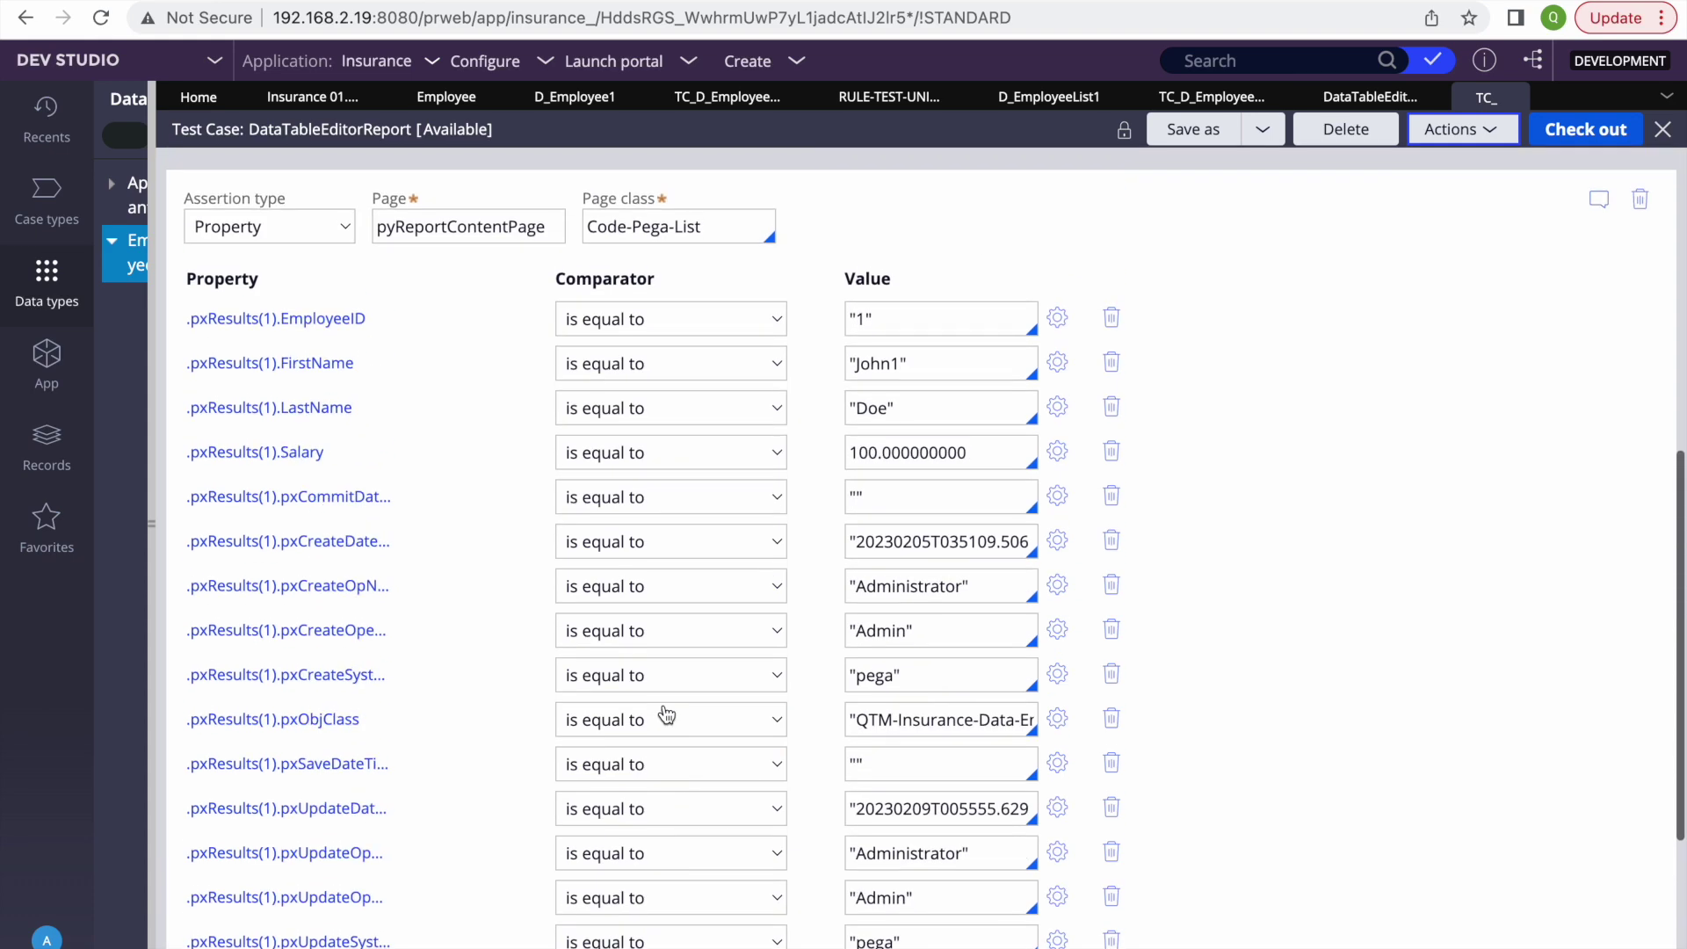
scroll(377, 716, "down", 2)
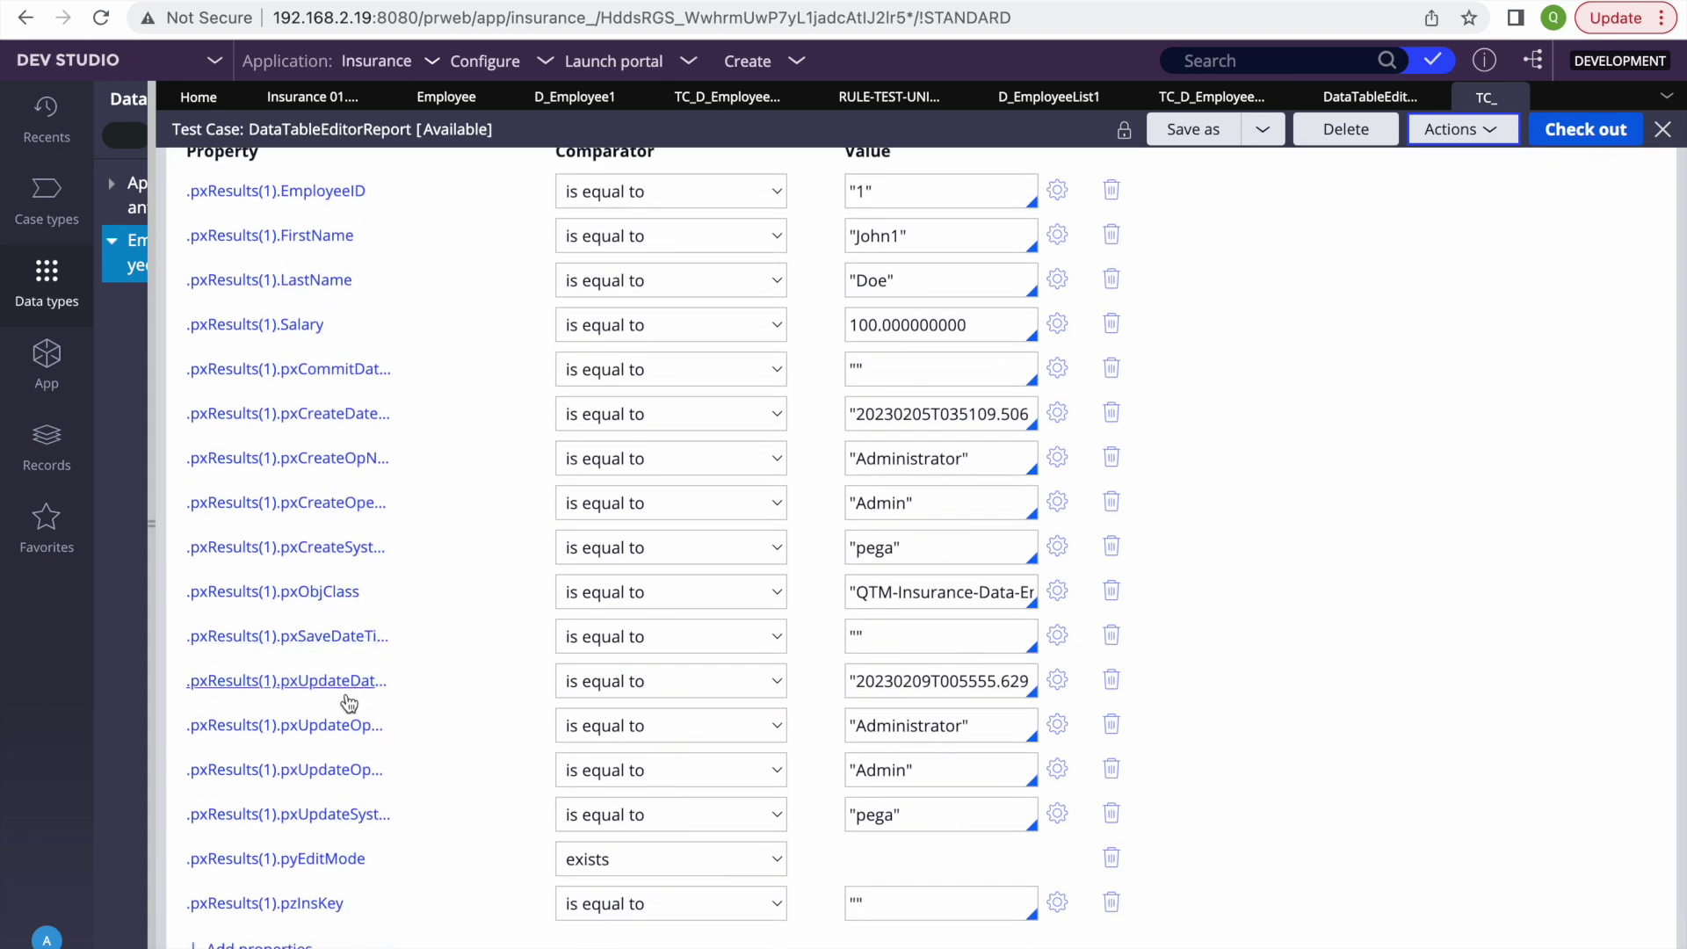
Step: Check out the test case and delete every pxResults(1) property assertion except EmployeeID and FirstName
left_click(1568, 139)
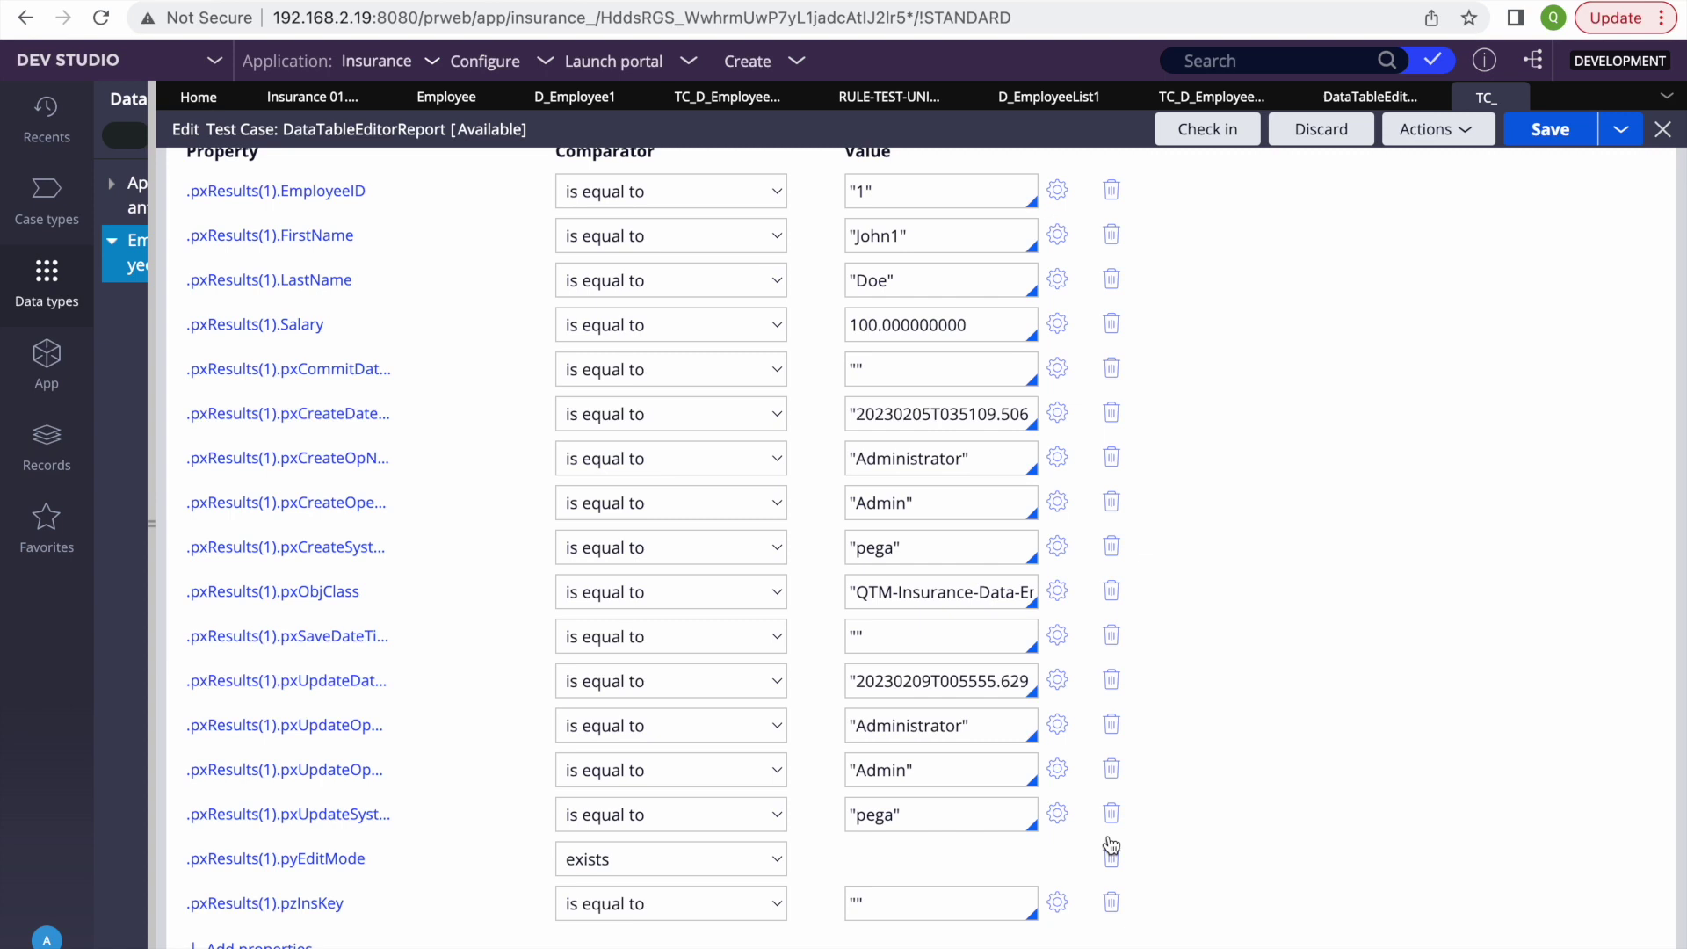
scroll(1107, 870, "down", 2)
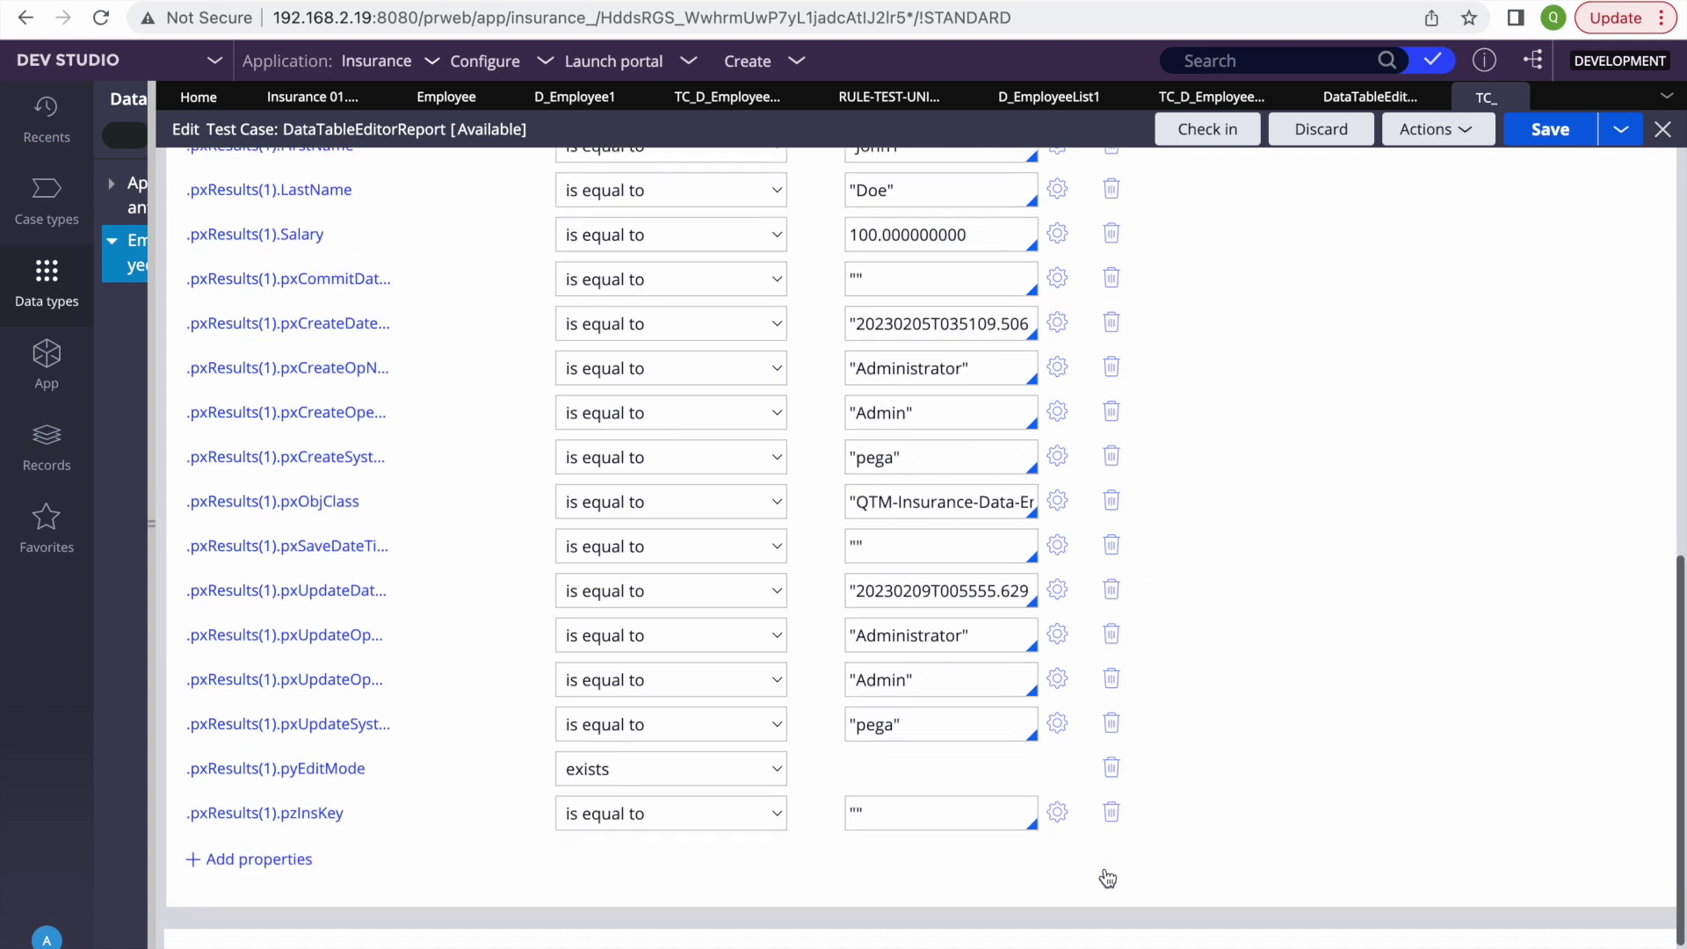
left_click(1112, 813)
left_click(1108, 767)
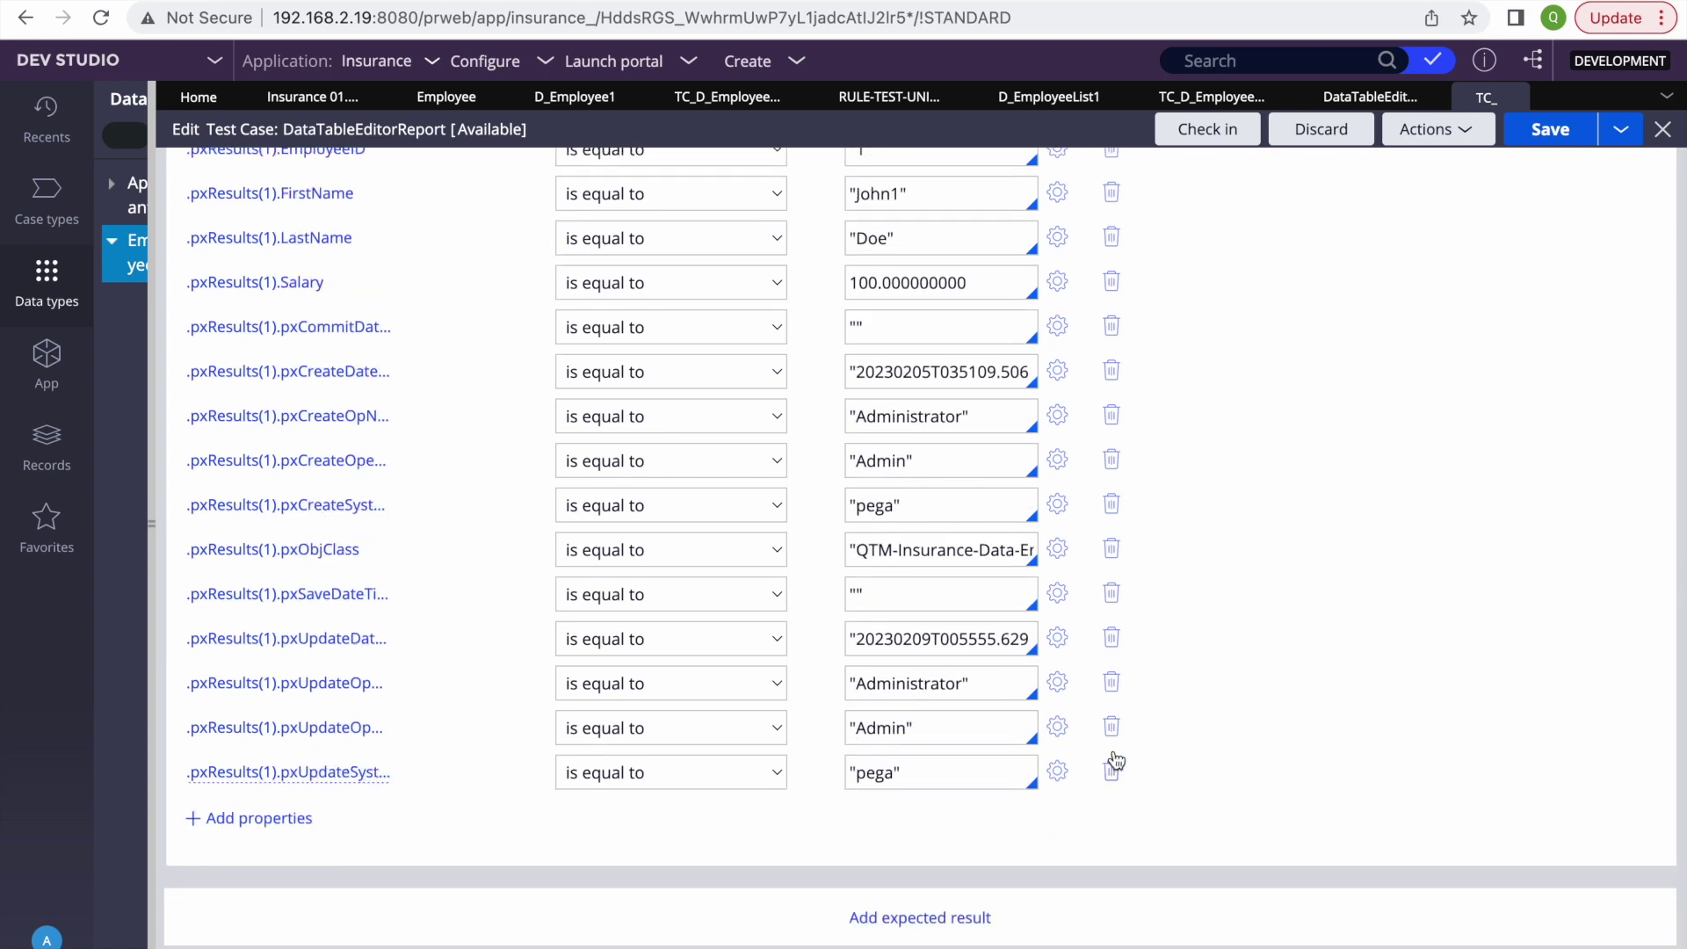
left_click(1112, 770)
left_click(1112, 771)
left_click(1112, 770)
left_click(1112, 770)
left_click(1112, 770)
left_click(1112, 771)
left_click(1112, 770)
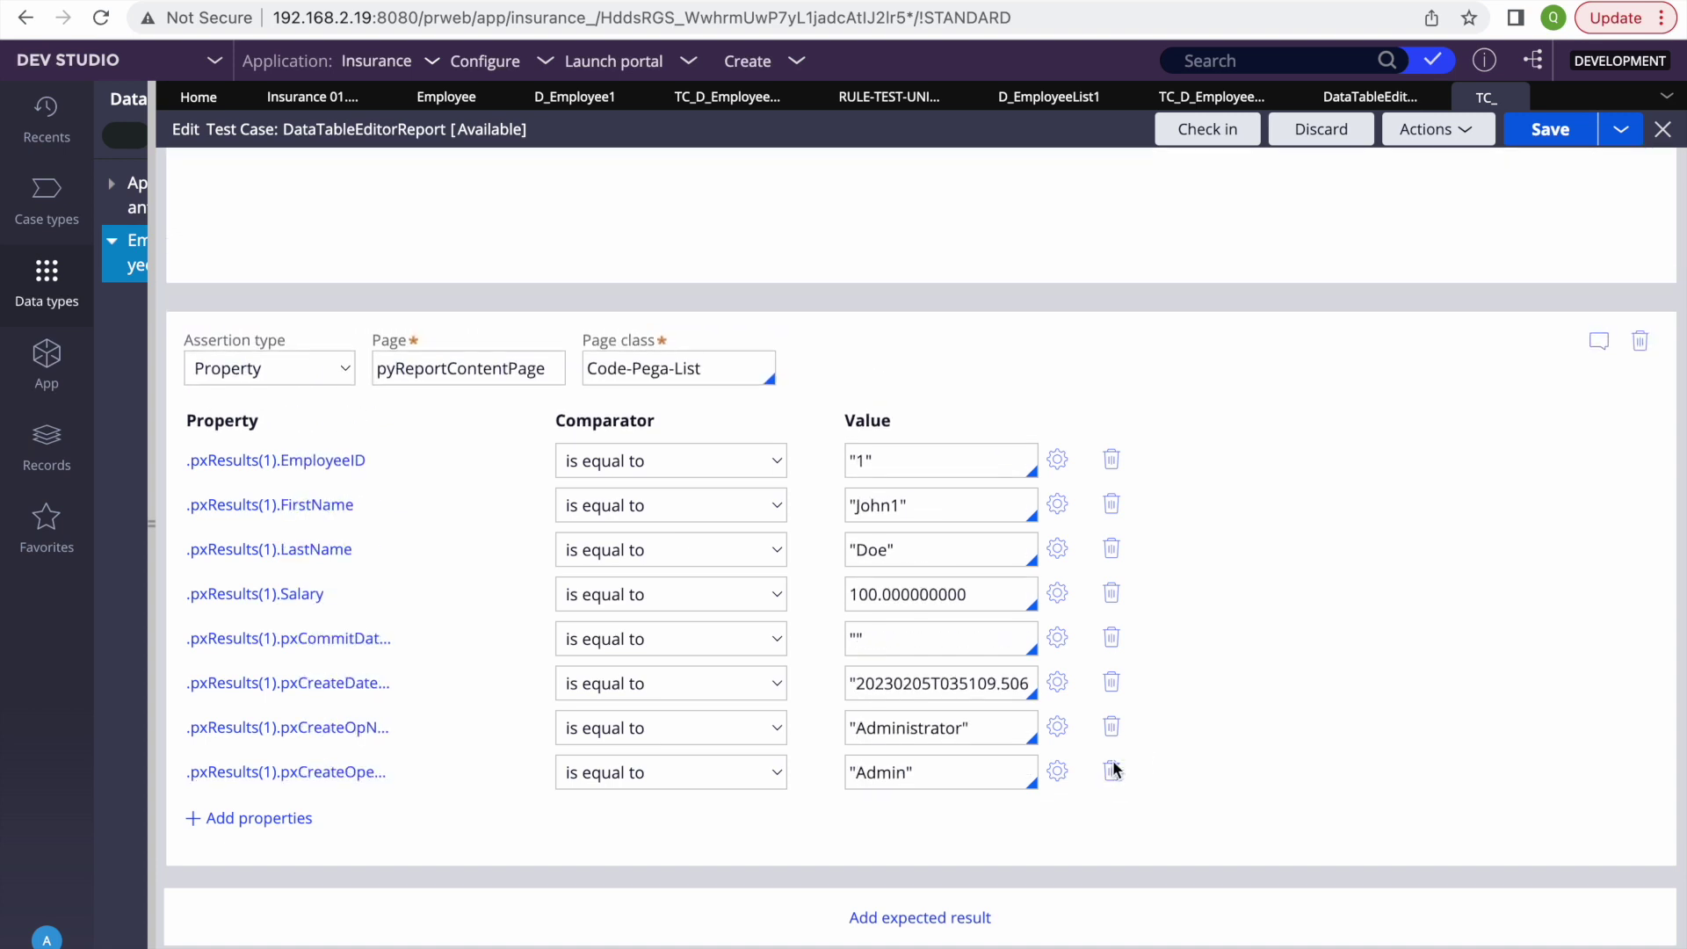
left_click(1112, 770)
left_click(1112, 770)
left_click(1112, 771)
left_click(1112, 770)
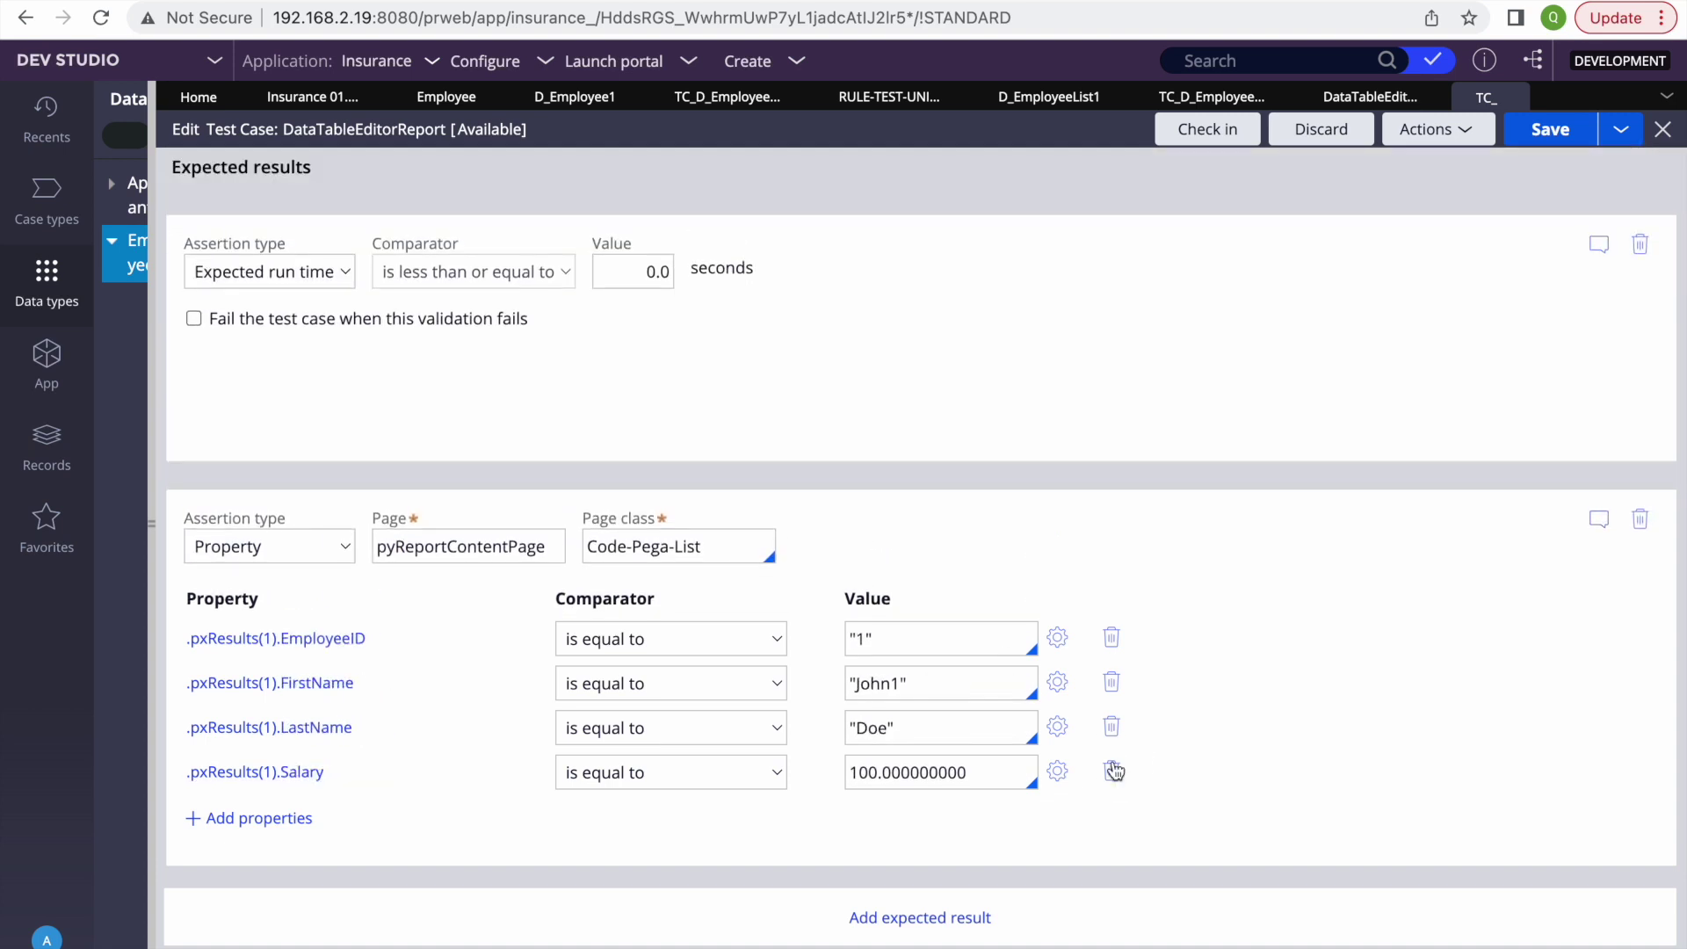
left_click(1112, 771)
left_click(1112, 771)
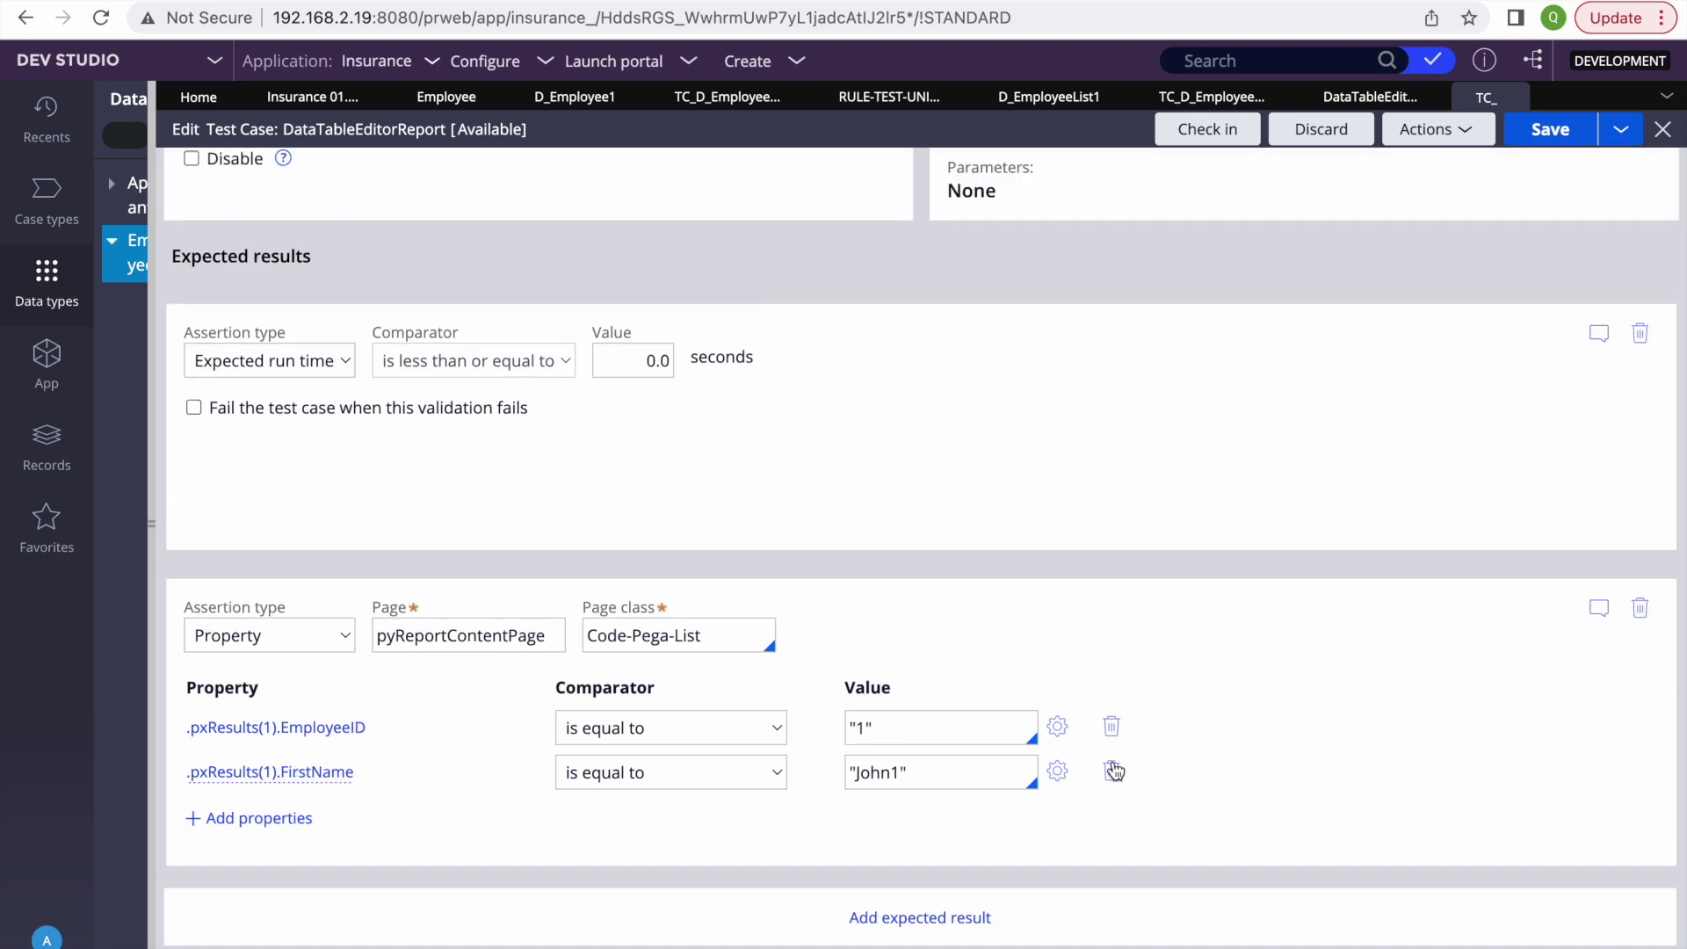
Step: Save the DataTableEditorReport test case with its reduced assertions and rerun it
left_click(1549, 125)
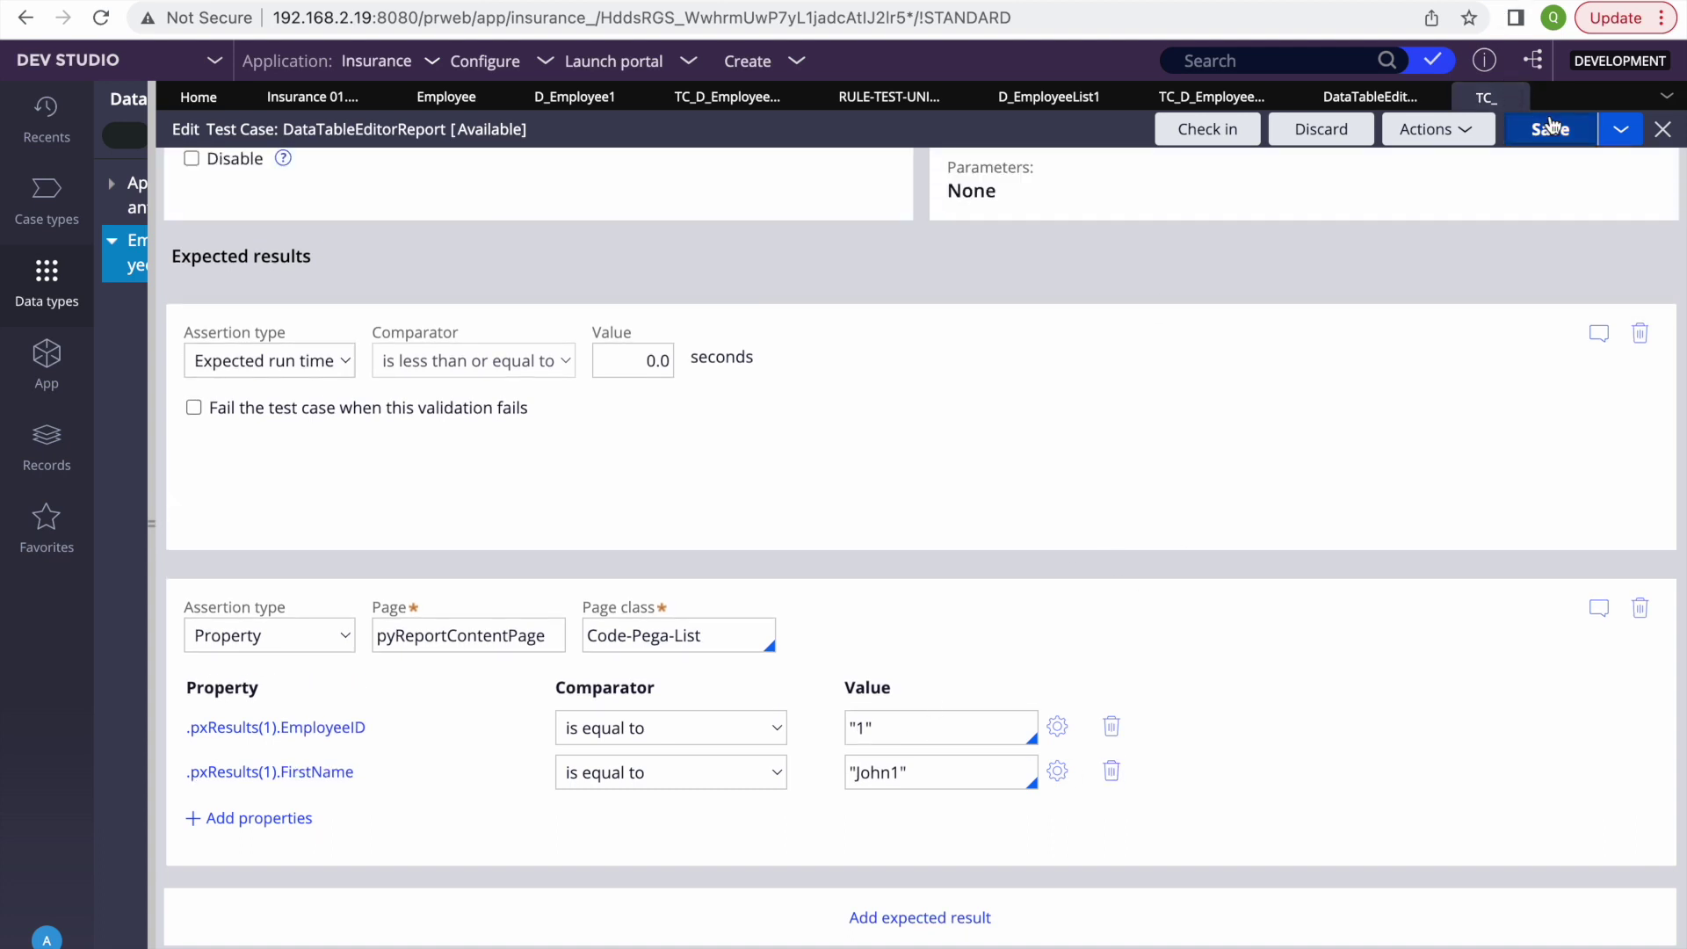
left_click(1441, 129)
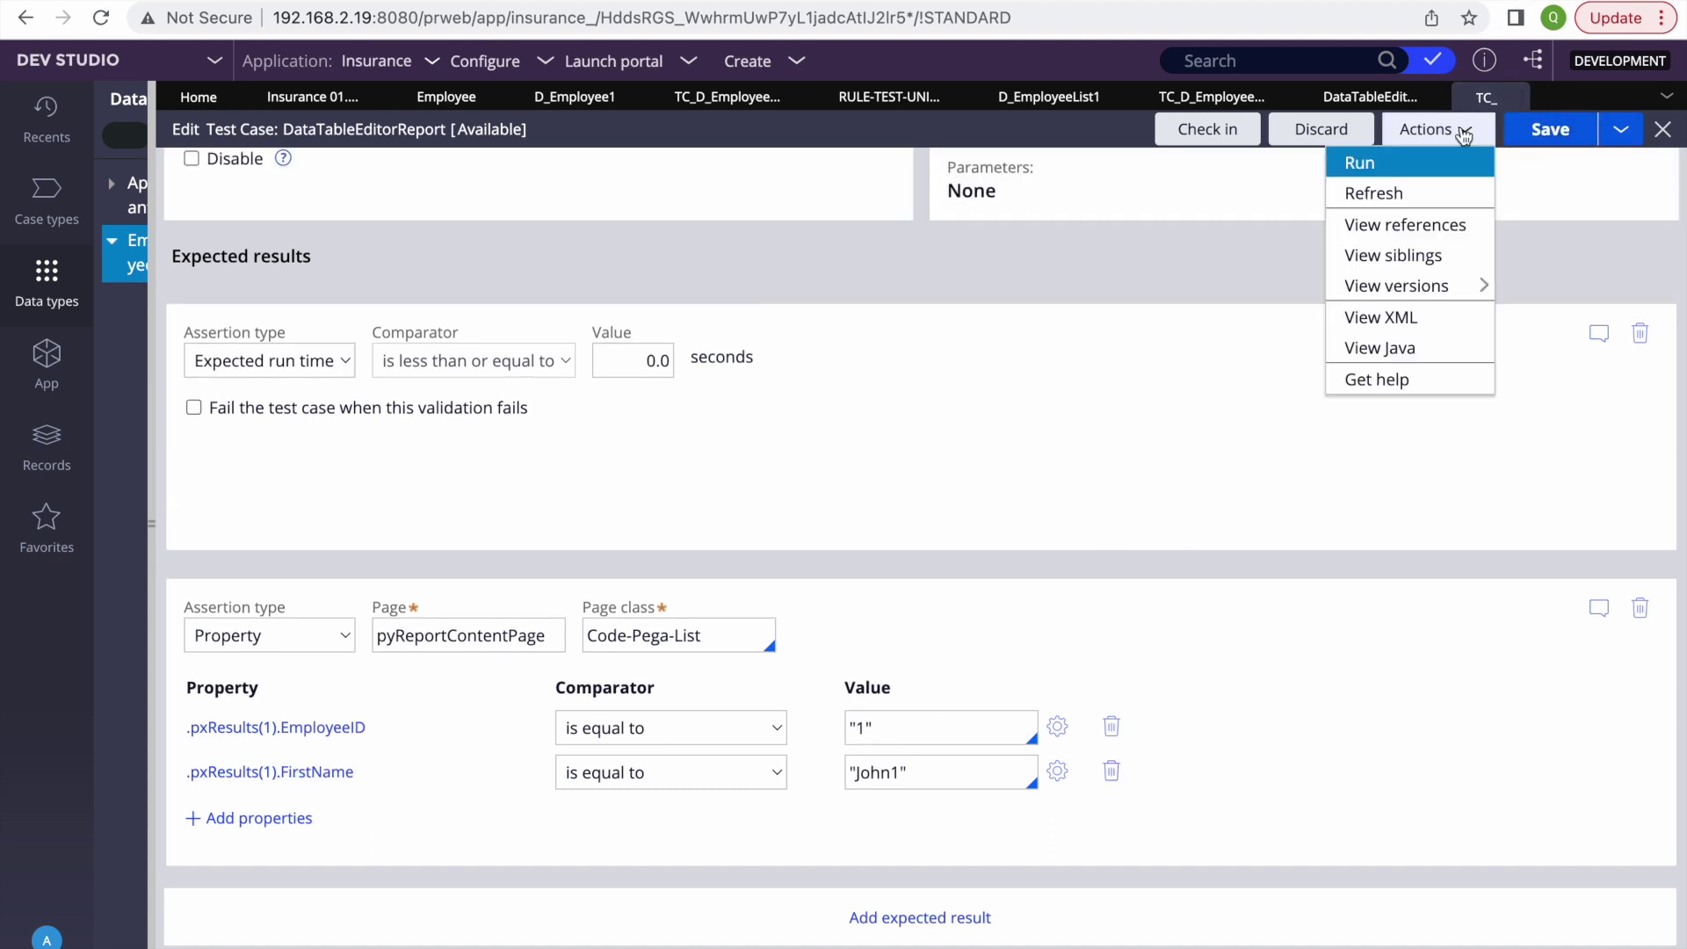
left_click(1388, 162)
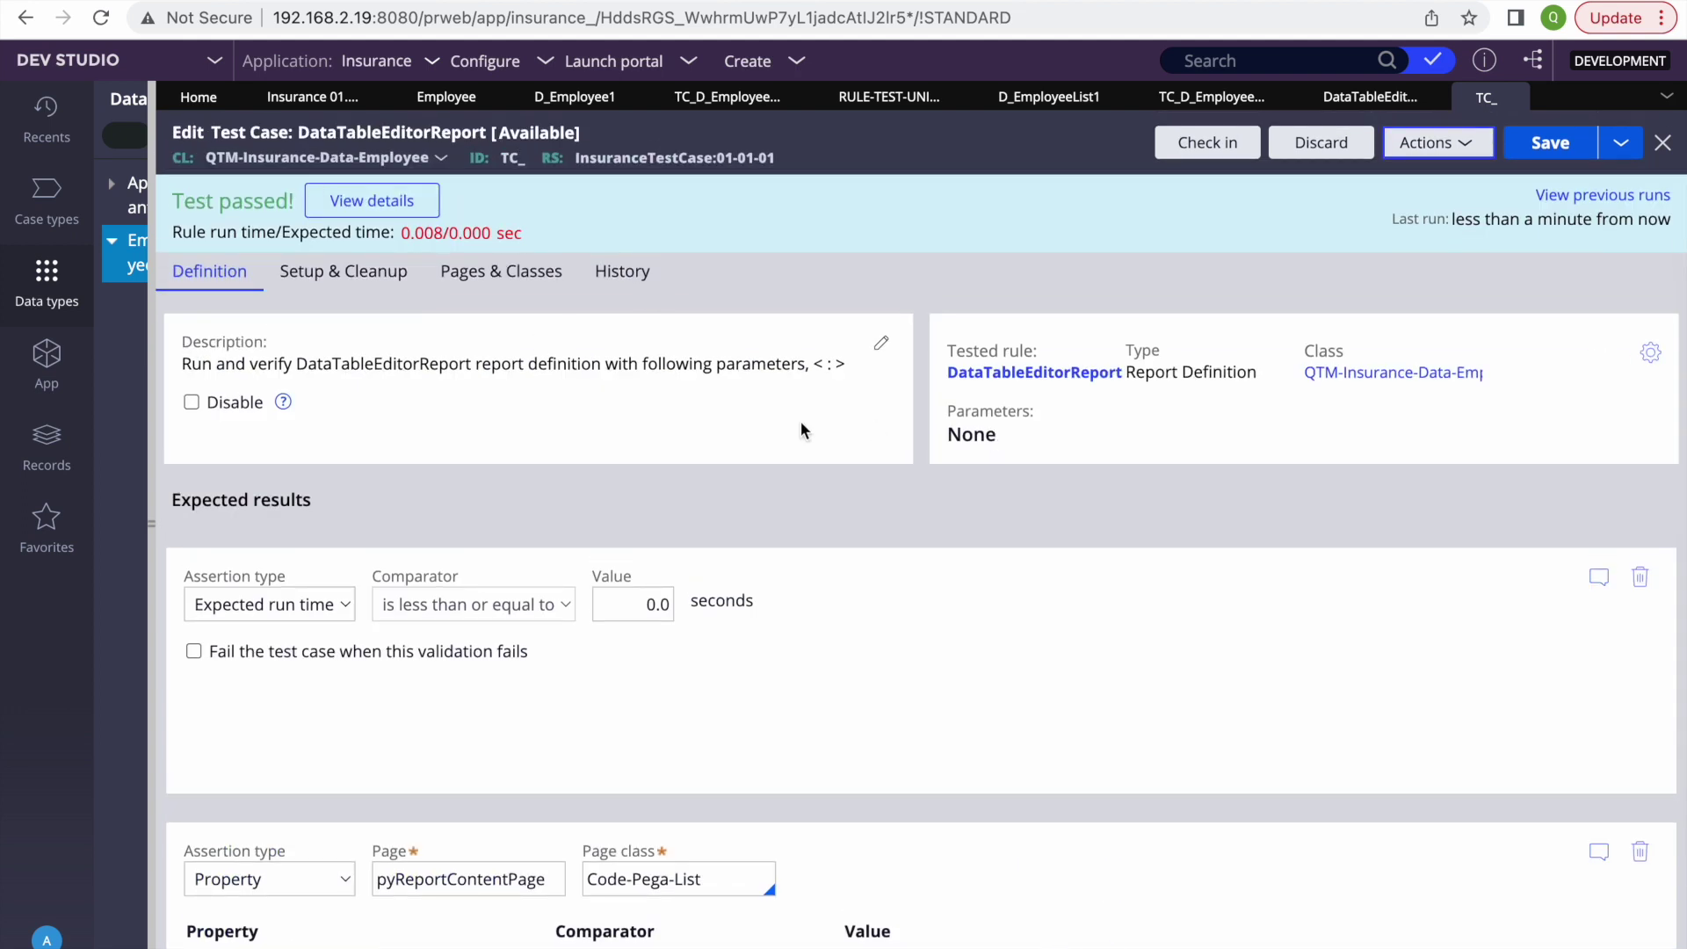
Step: Add pxResultCount to the property assertion with comparator "is greater than or equal to" and value 1, and save the test case
scroll(800, 420, "down", 3)
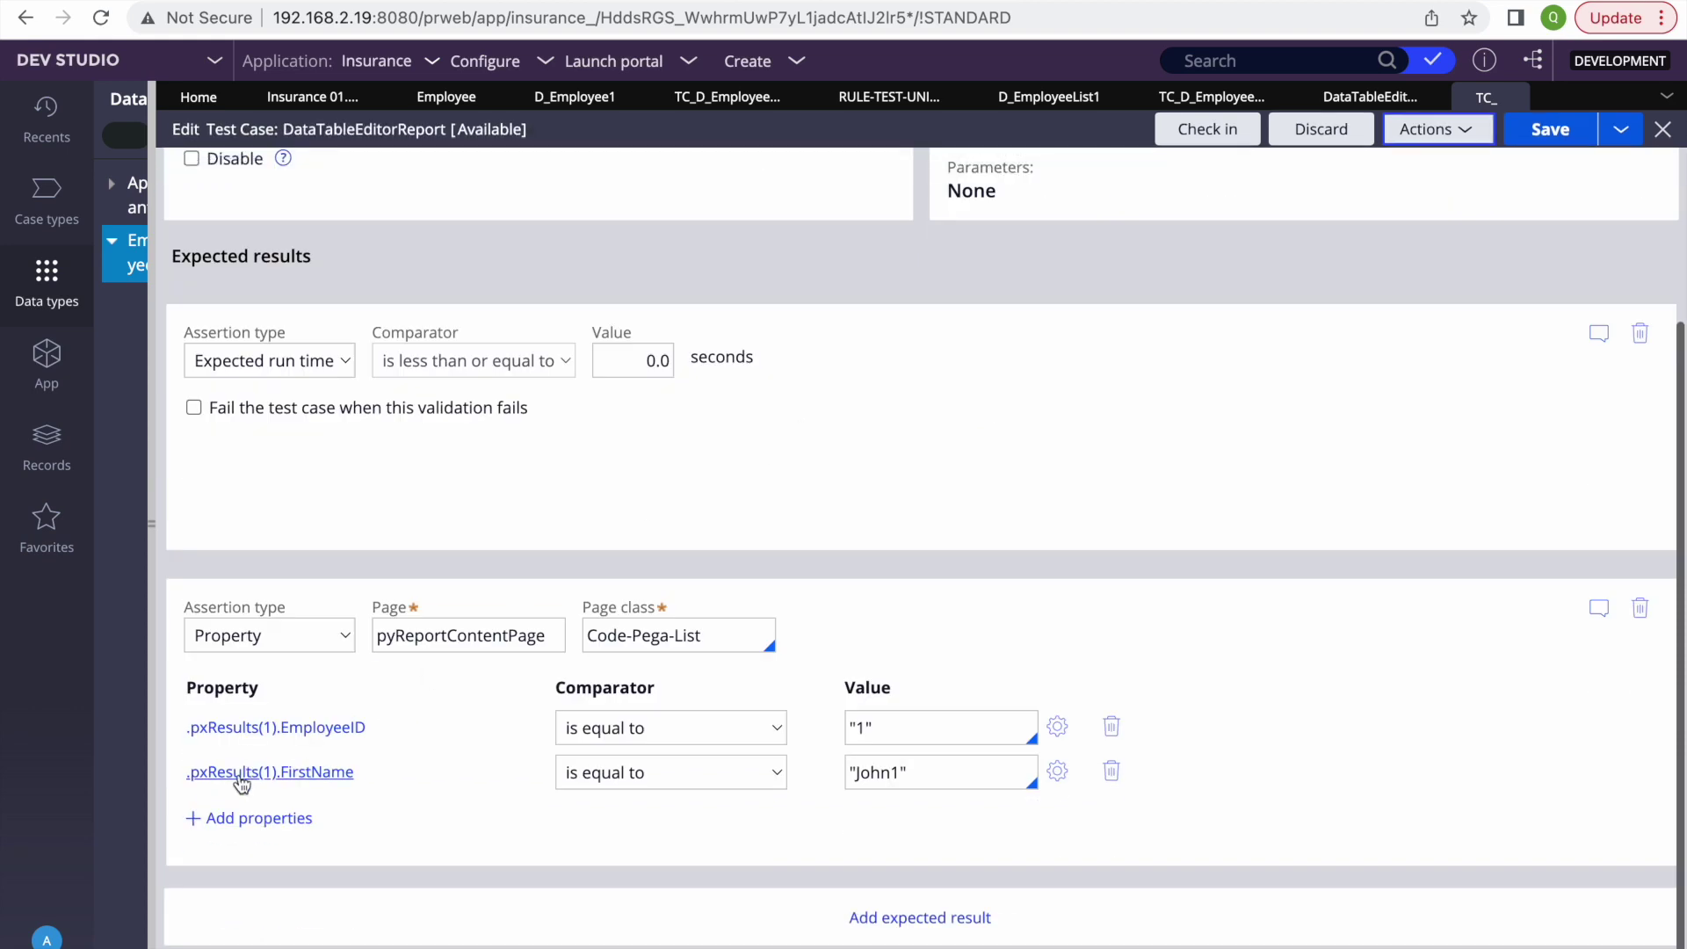
left_click(231, 819)
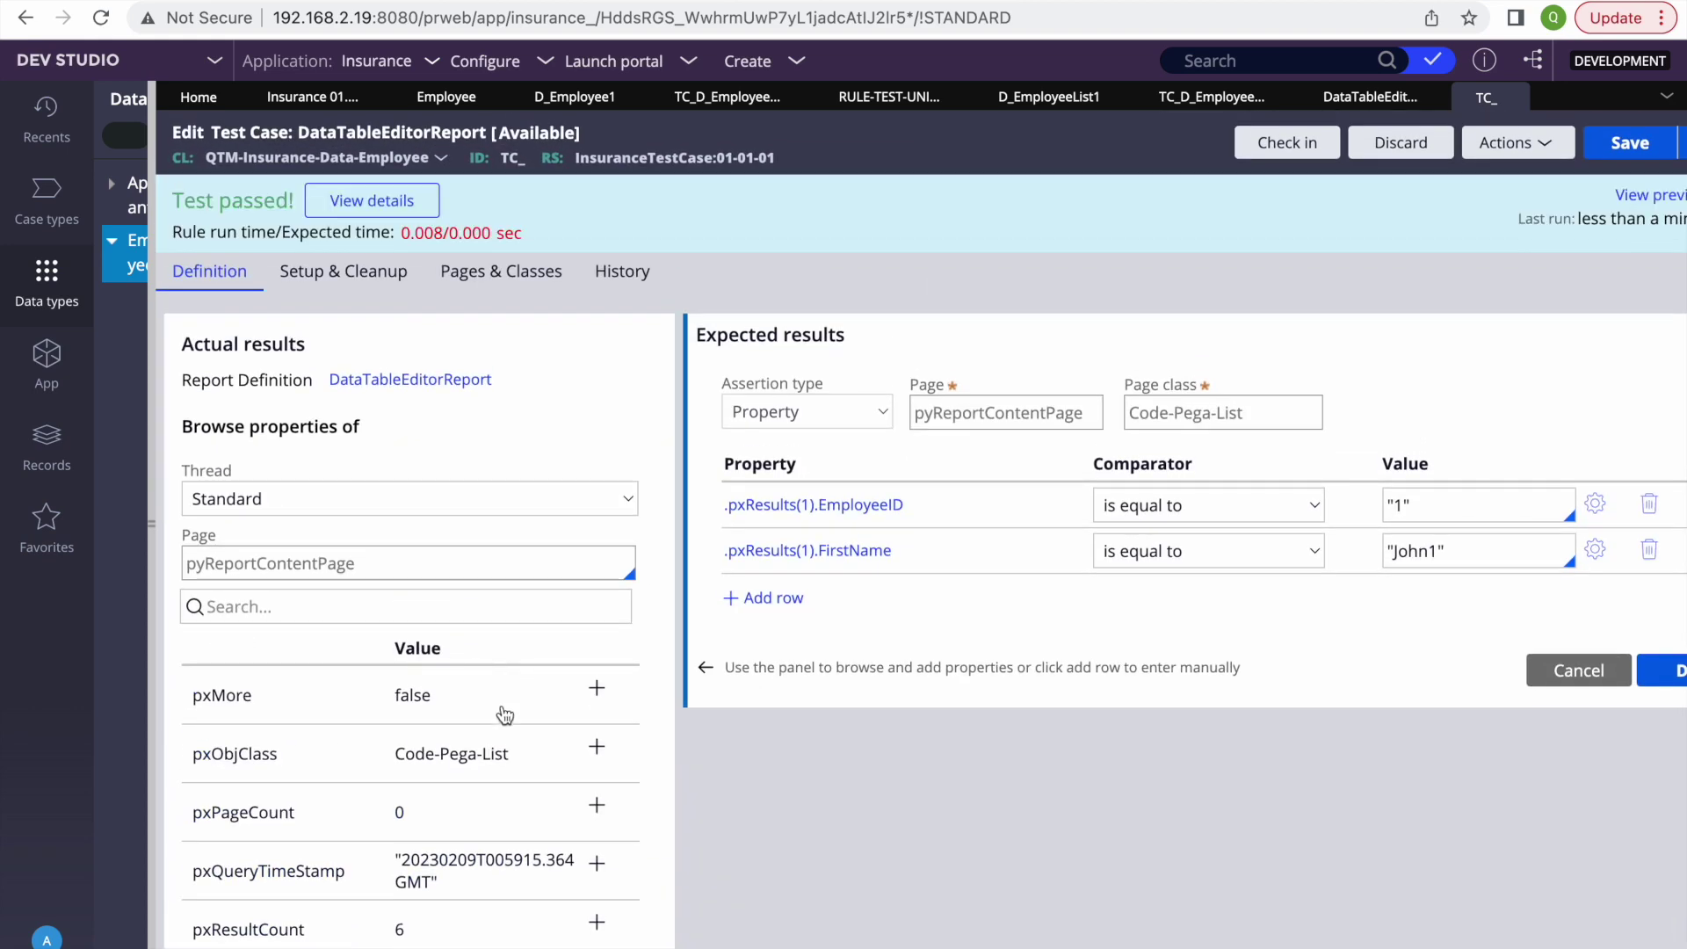
scroll(505, 711, "down", 2)
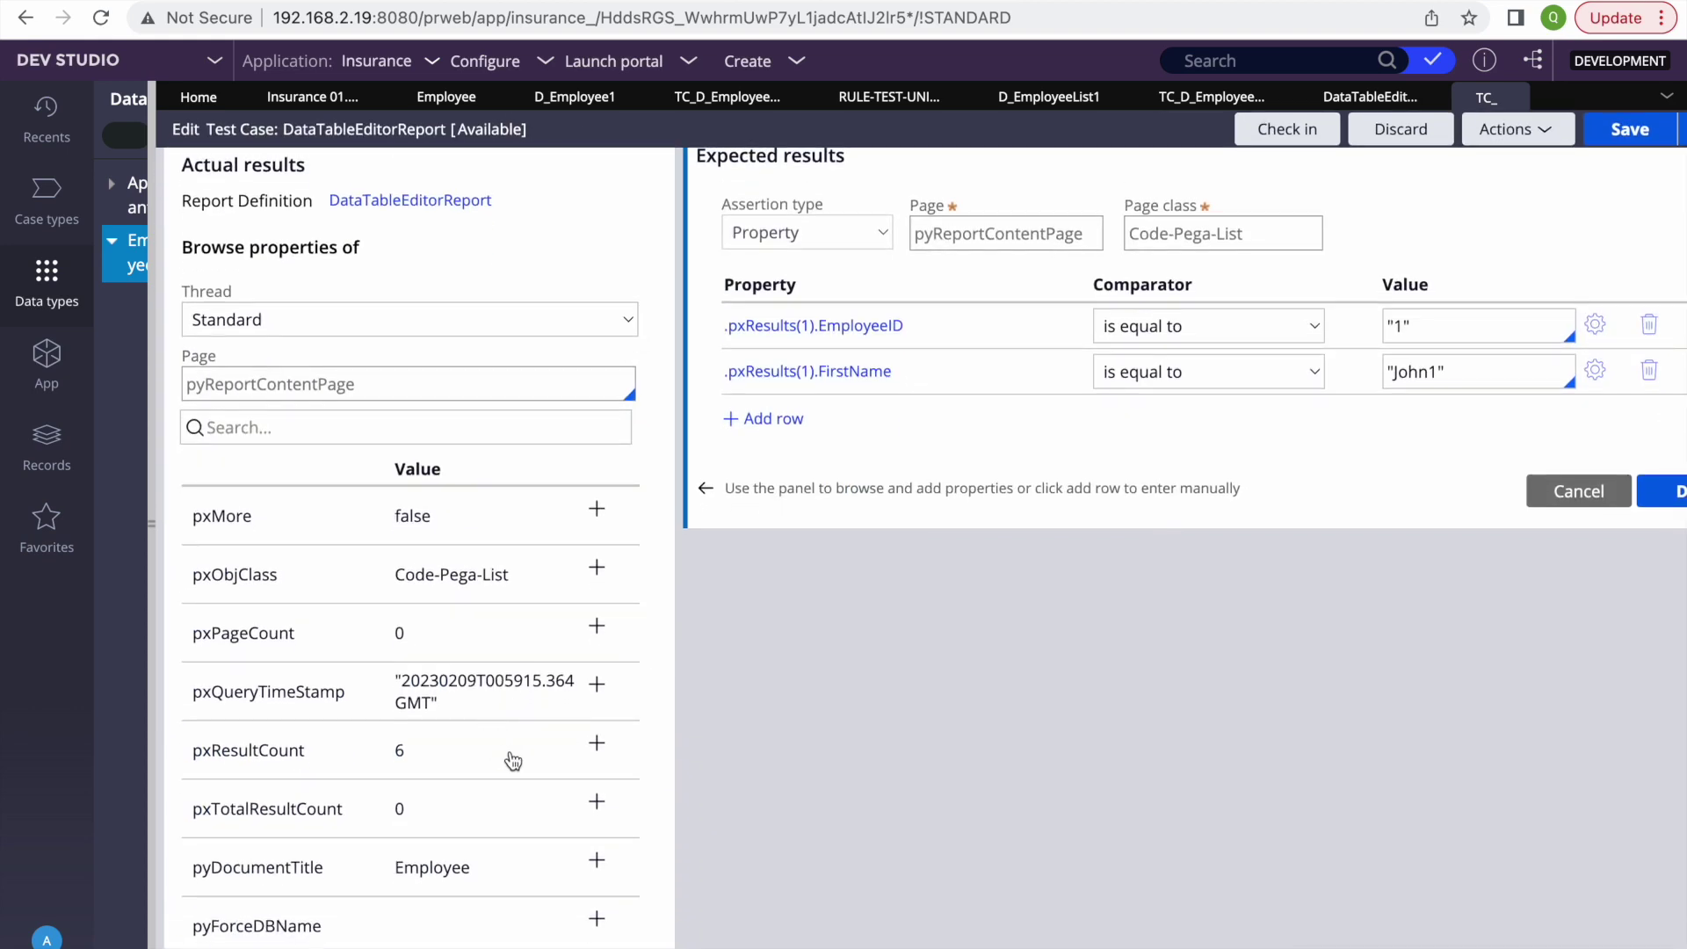
left_click(596, 743)
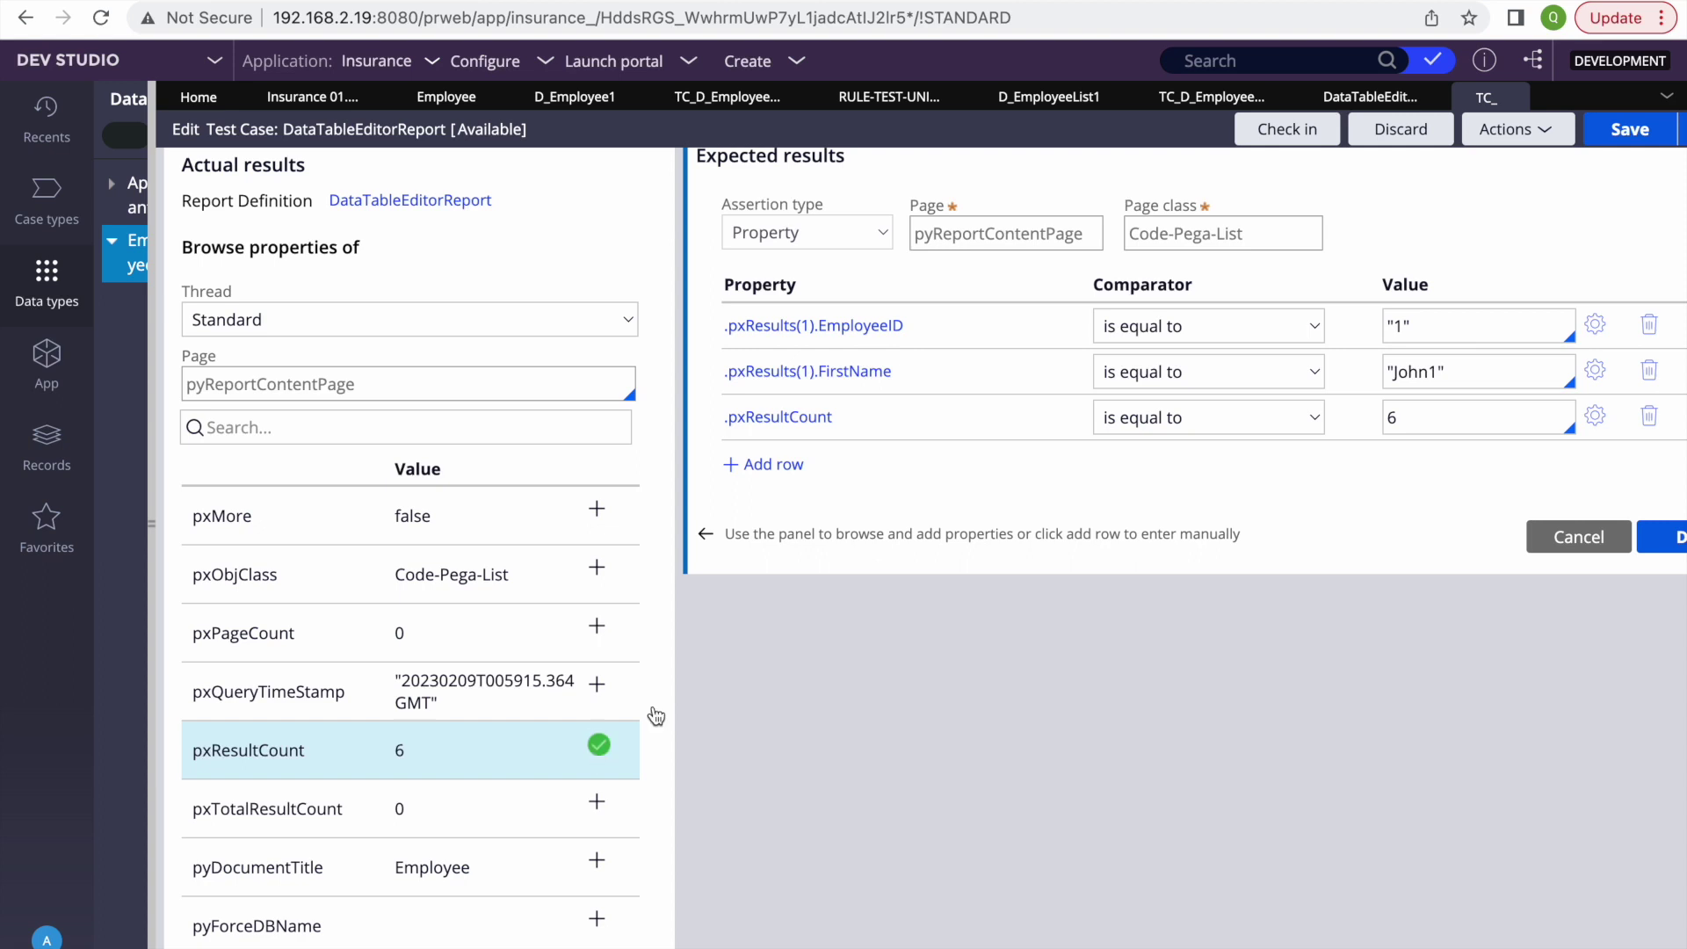
left_click(1213, 420)
left_click(1142, 552)
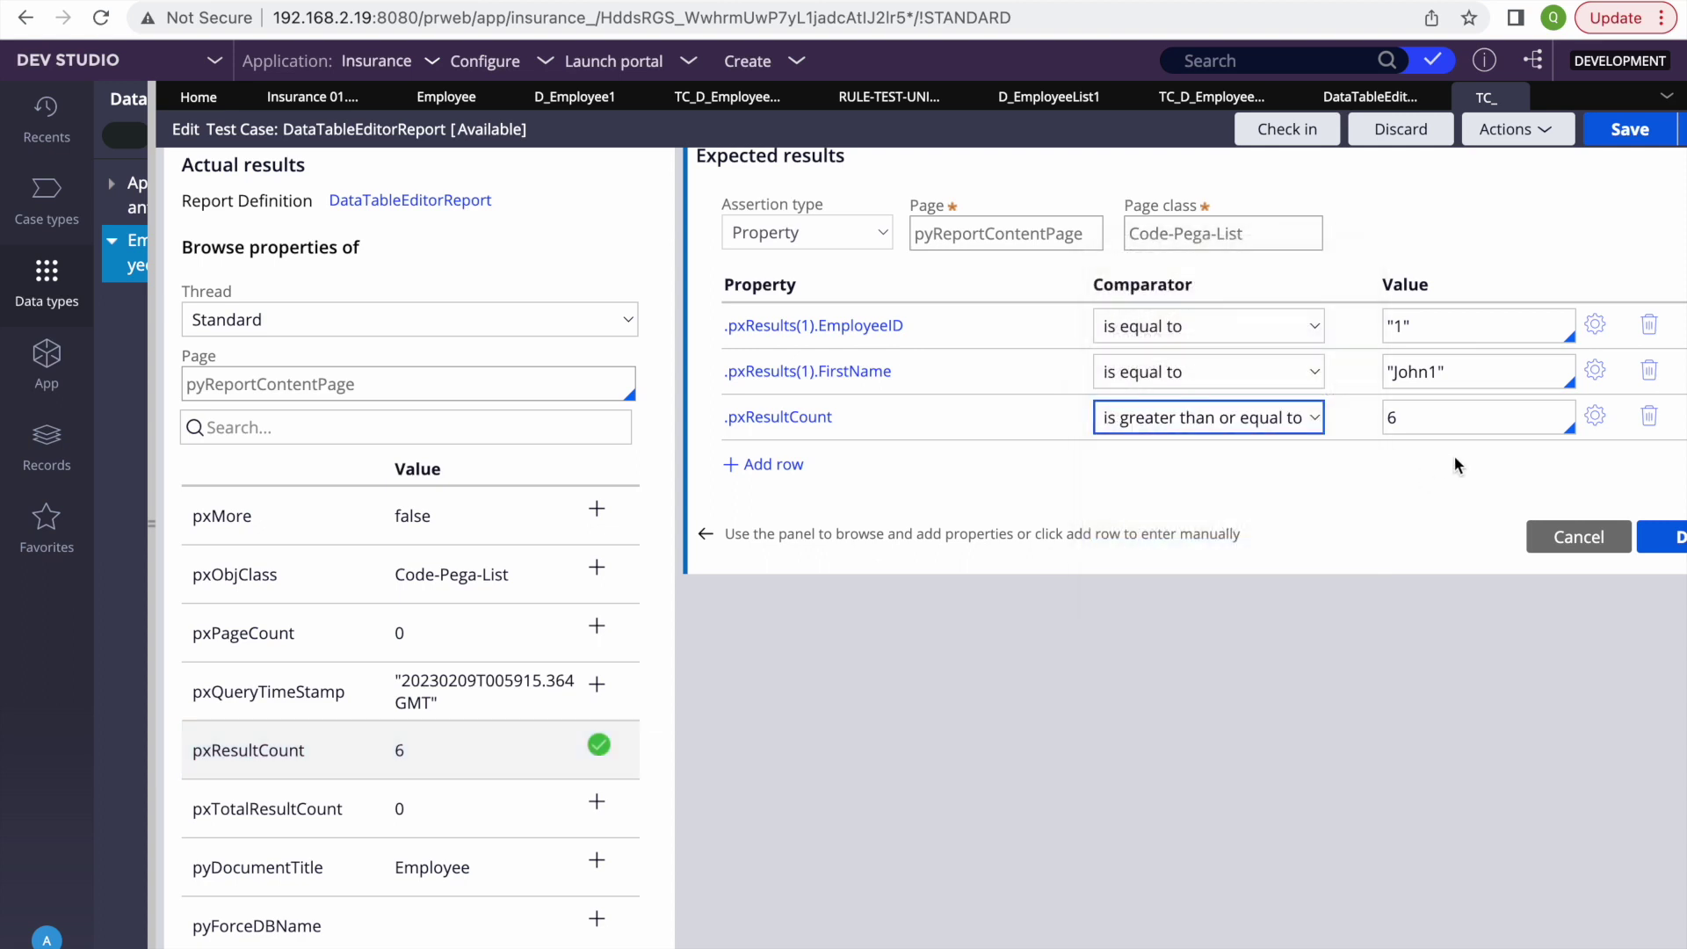
left_click(1420, 427)
type("1")
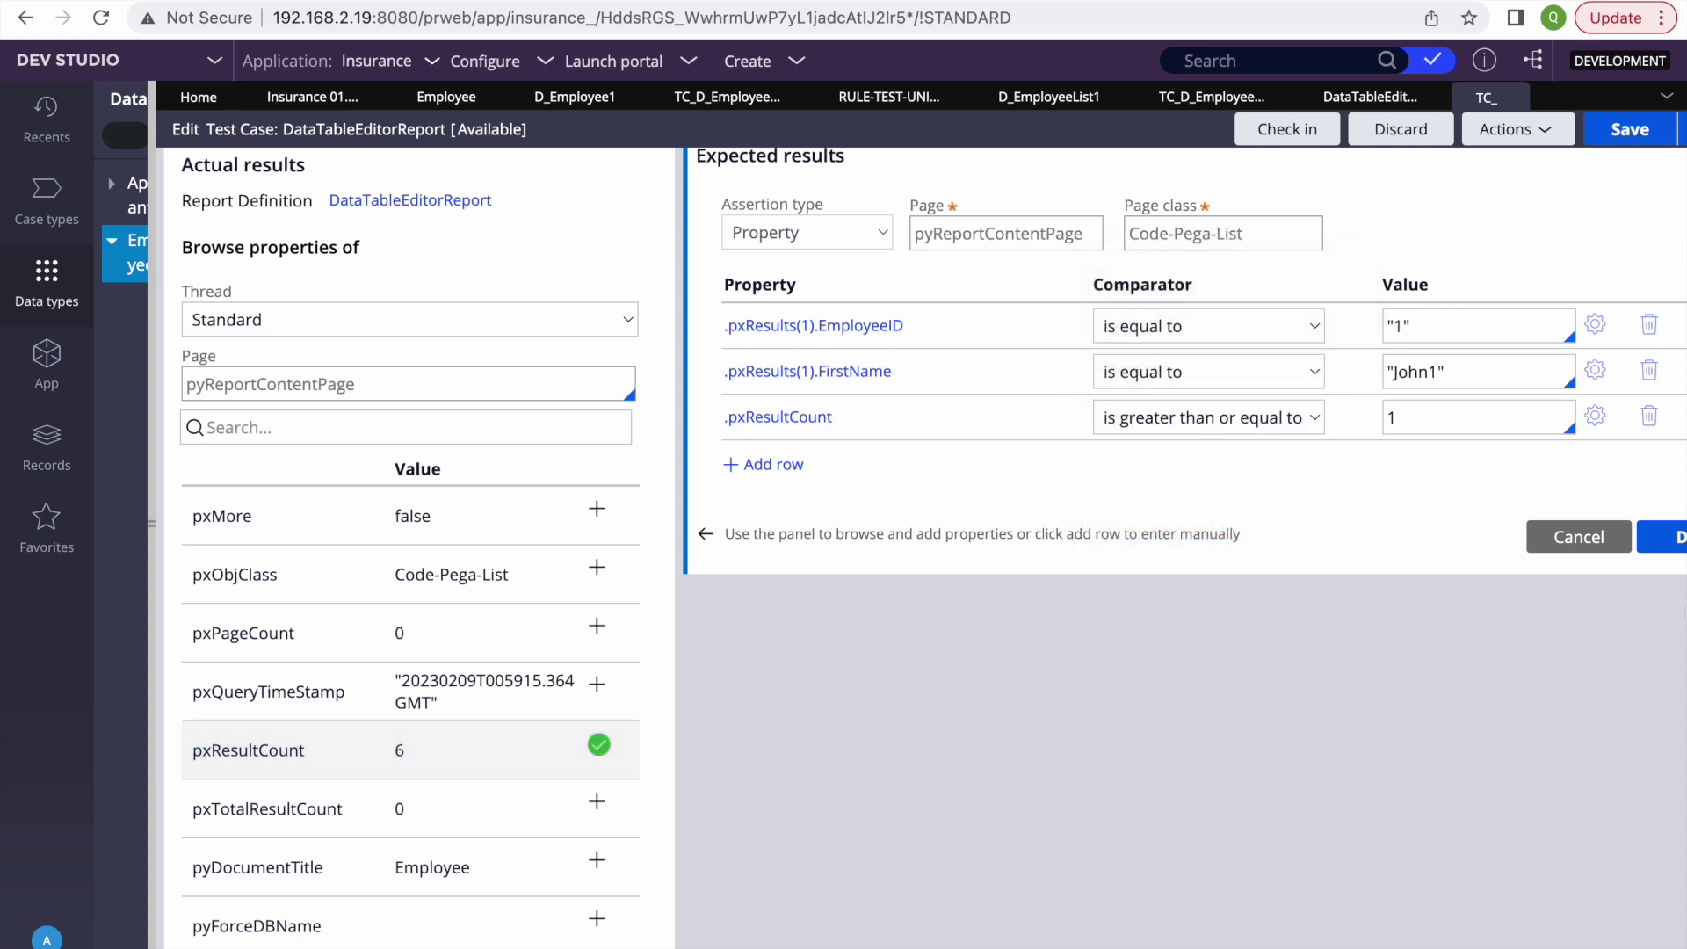
left_click(1664, 537)
left_click(1556, 138)
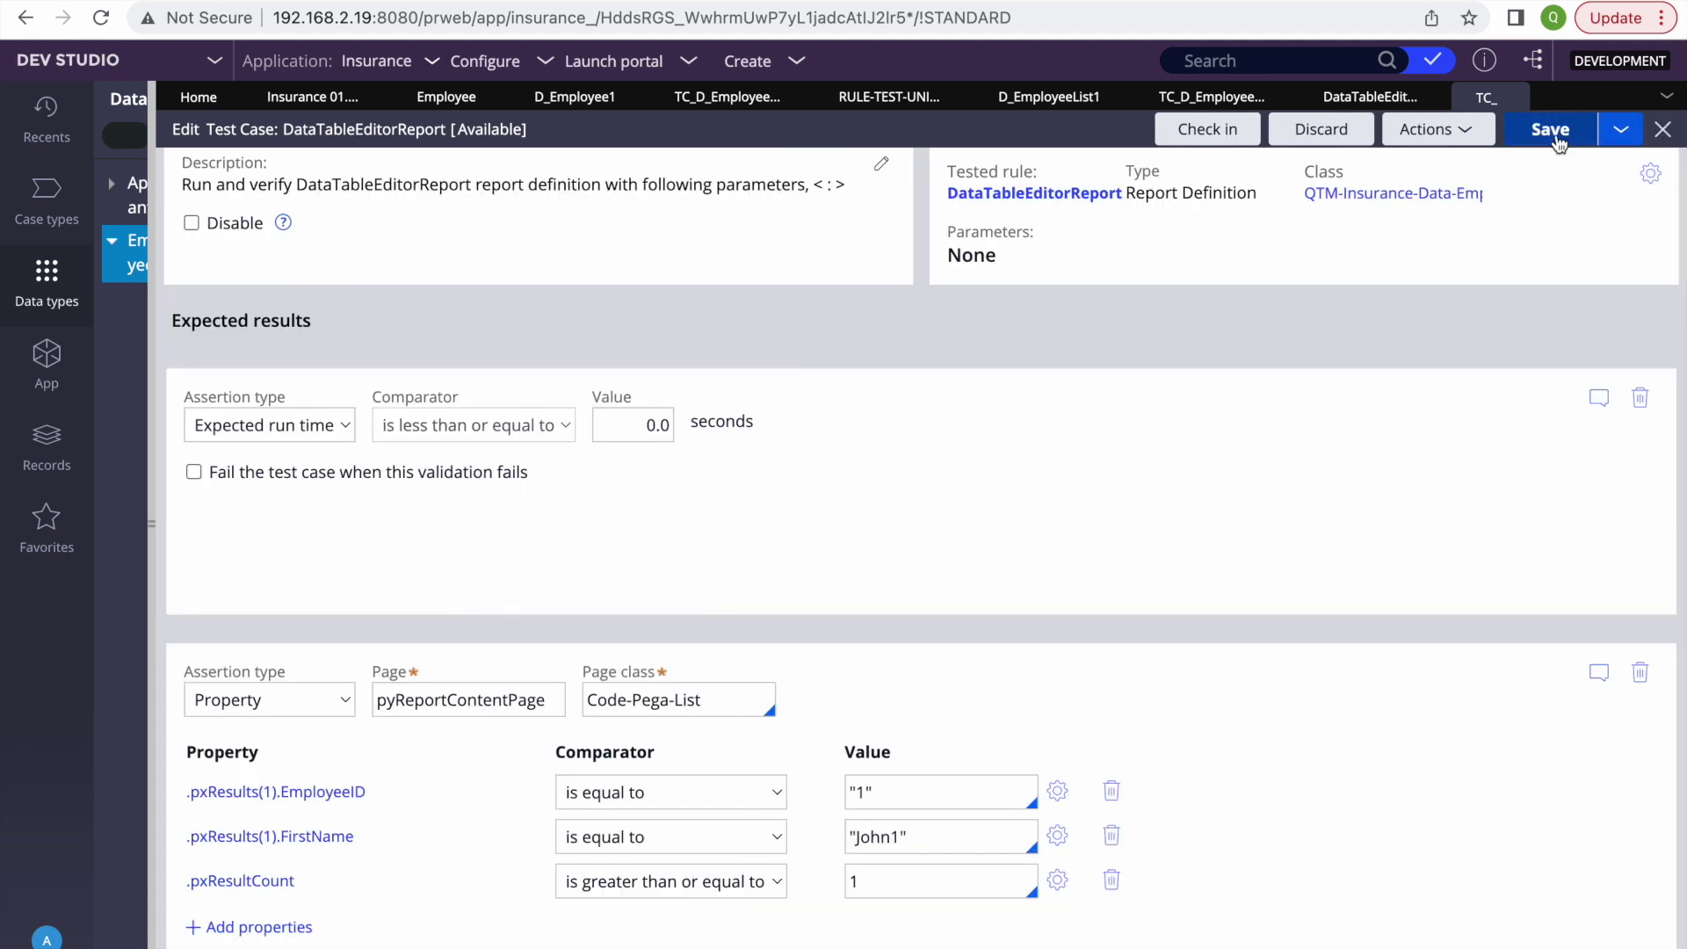
Step: Run the DataTableEditorReport test case and save its report definition to check the result among its test cases
left_click(1437, 136)
left_click(1381, 165)
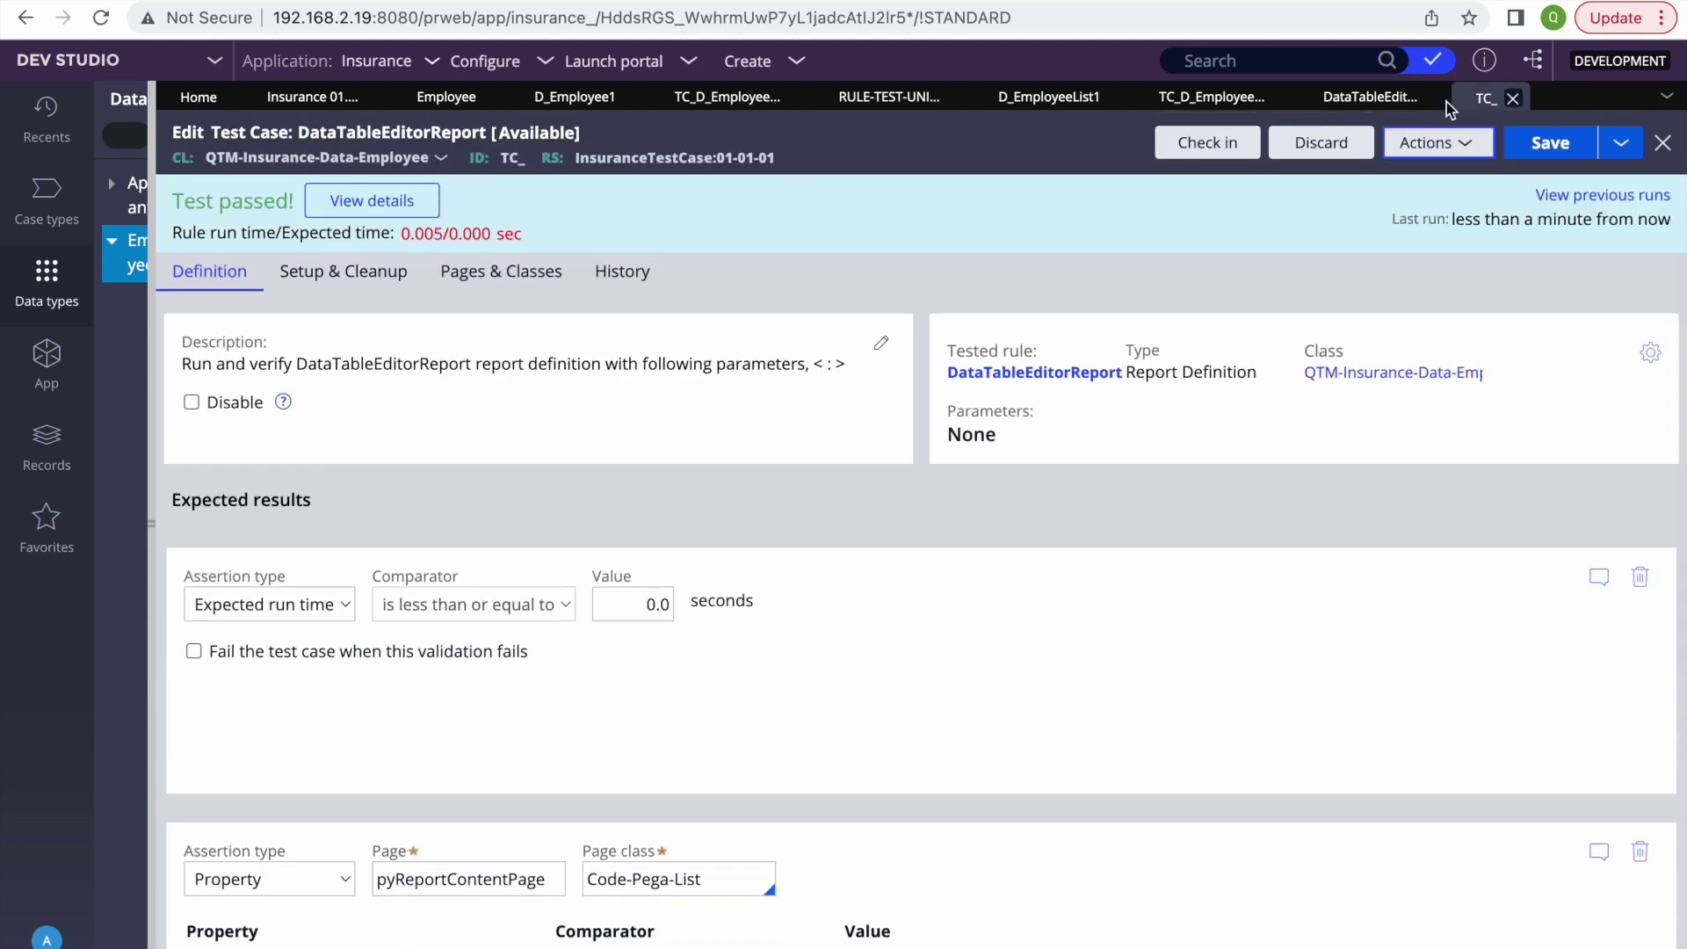
left_click(1370, 99)
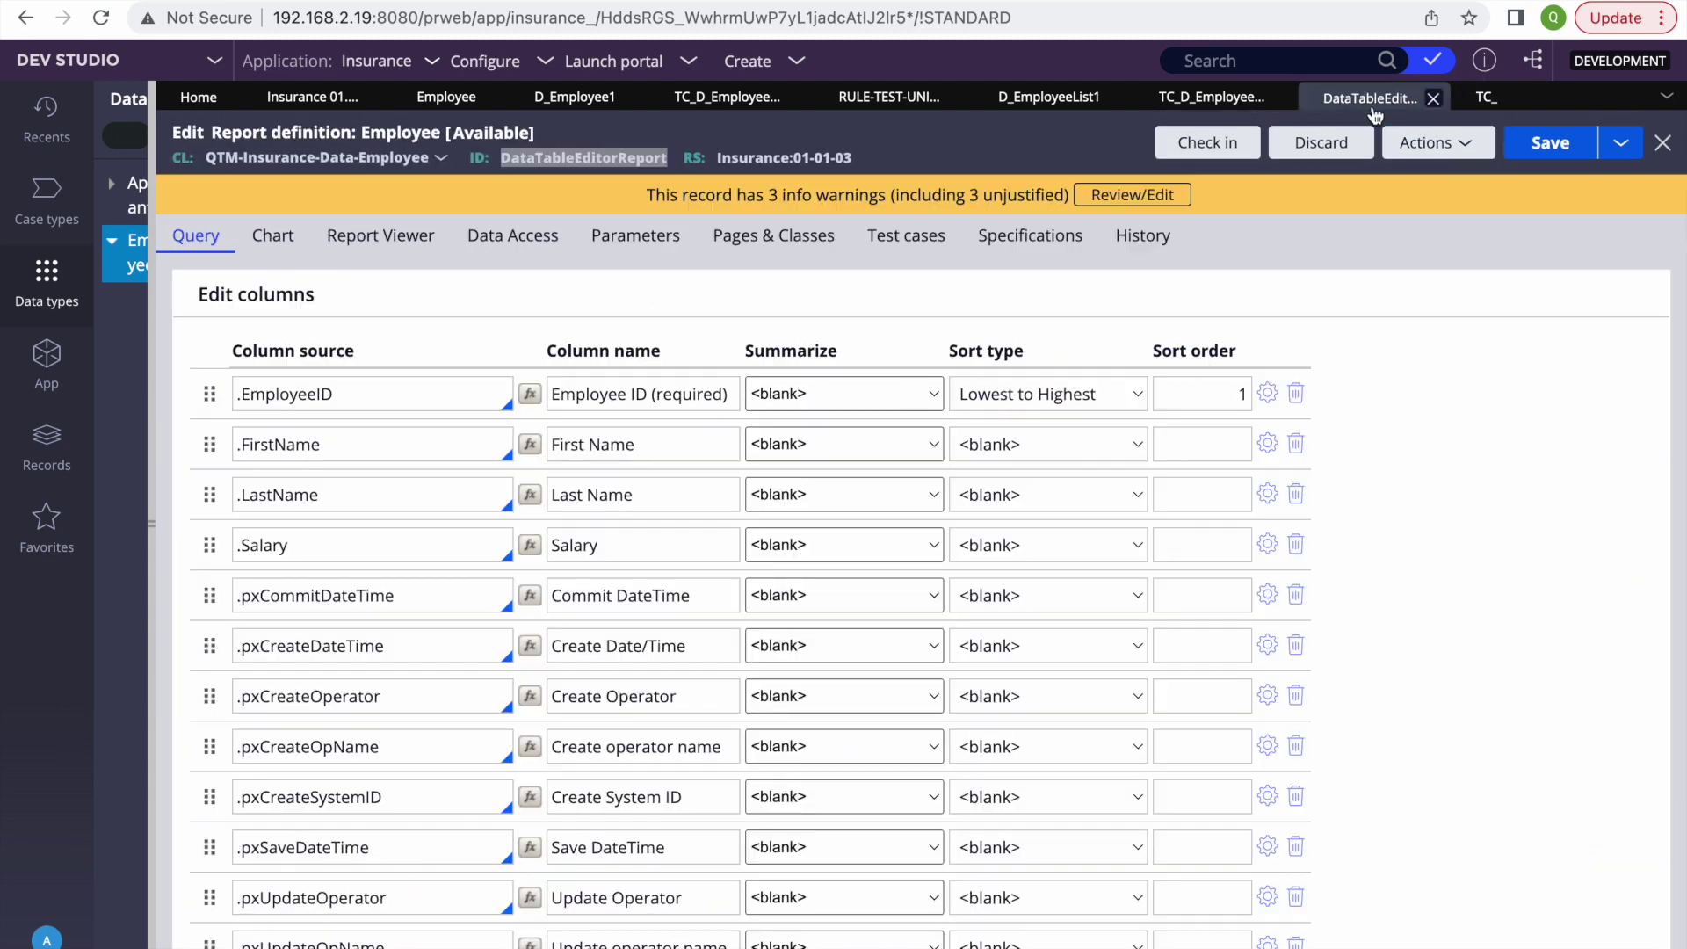
left_click(1550, 142)
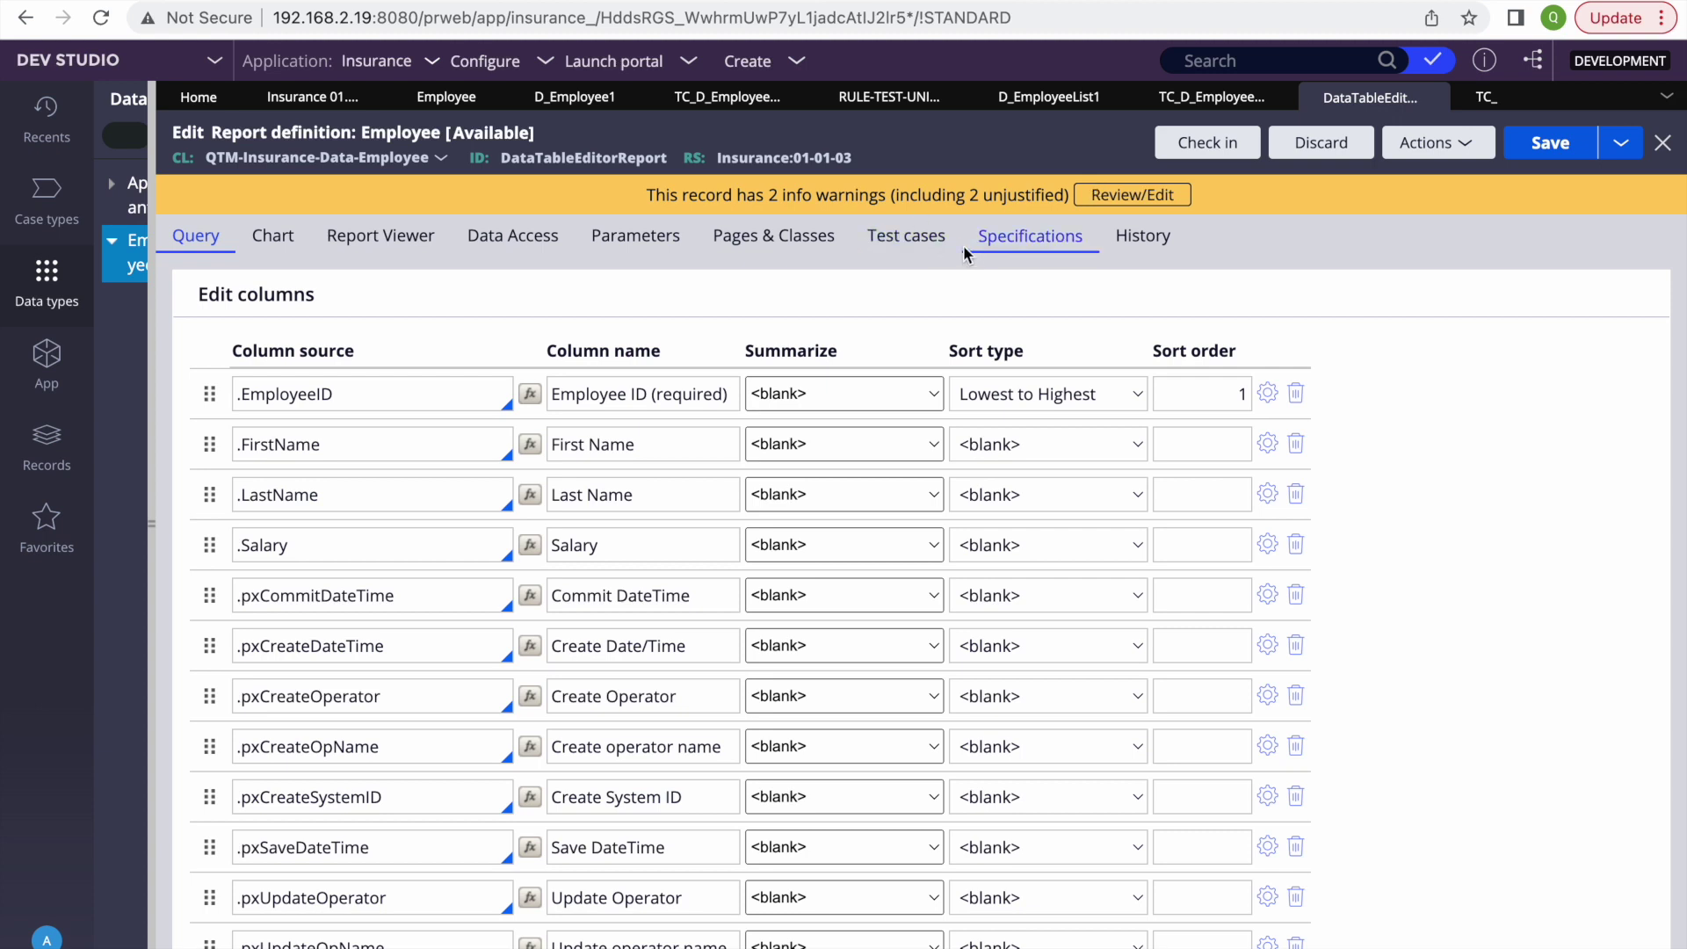
left_click(905, 235)
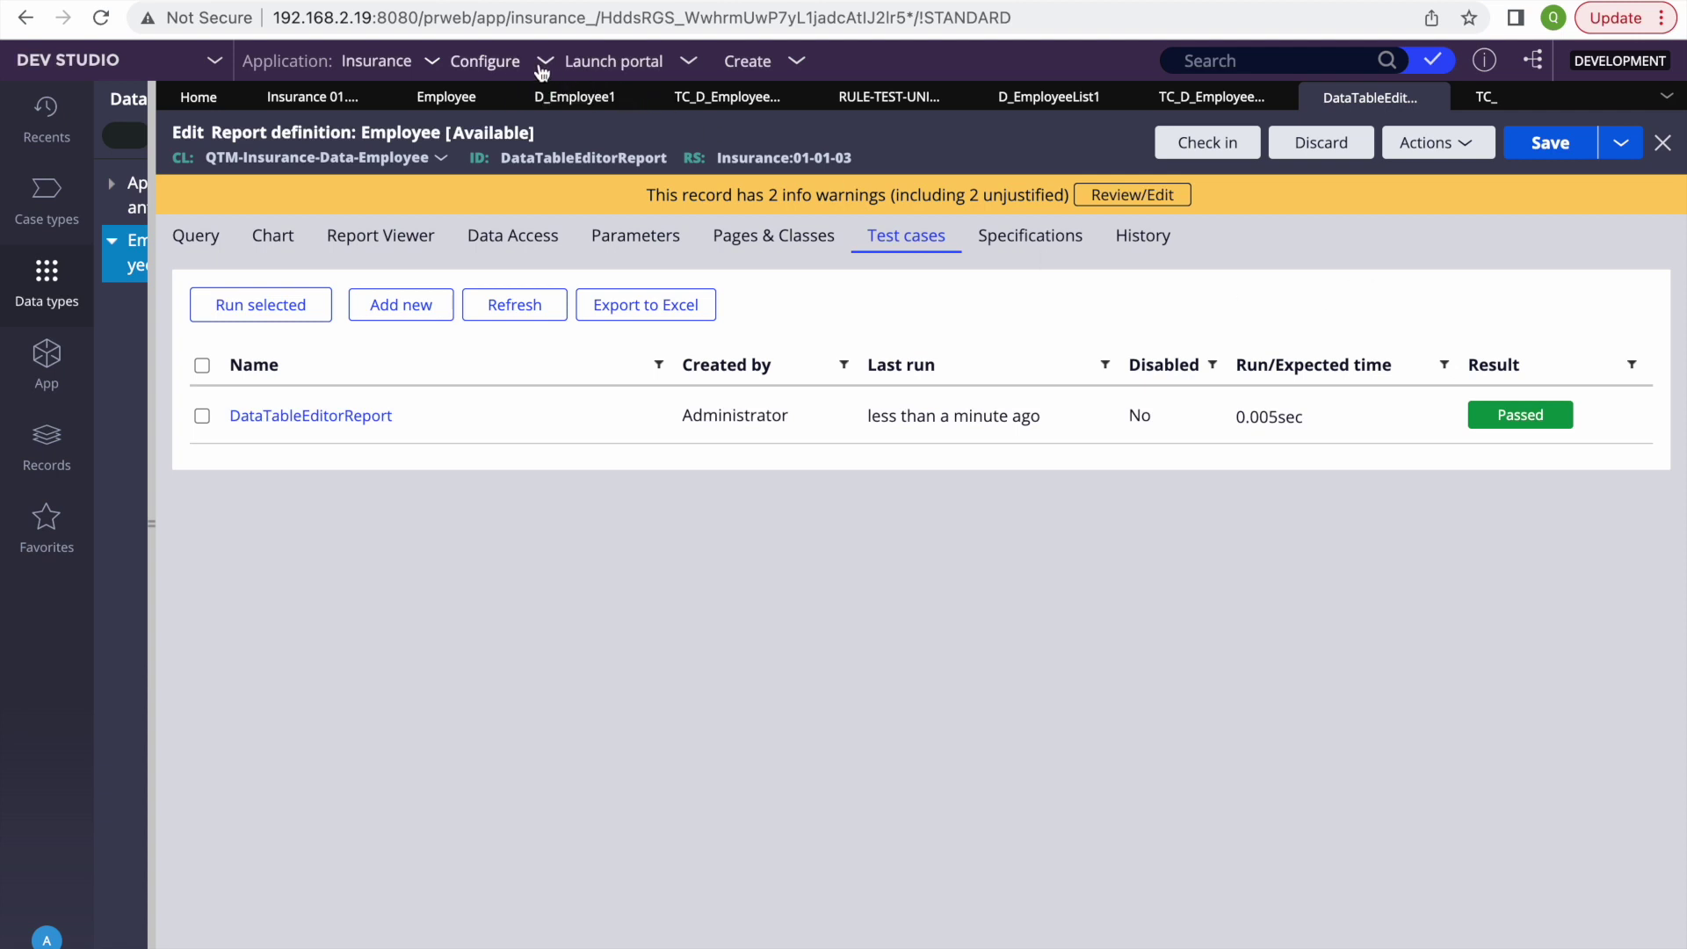
Step: Open the application-wide list of unit testing test cases
left_click(505, 61)
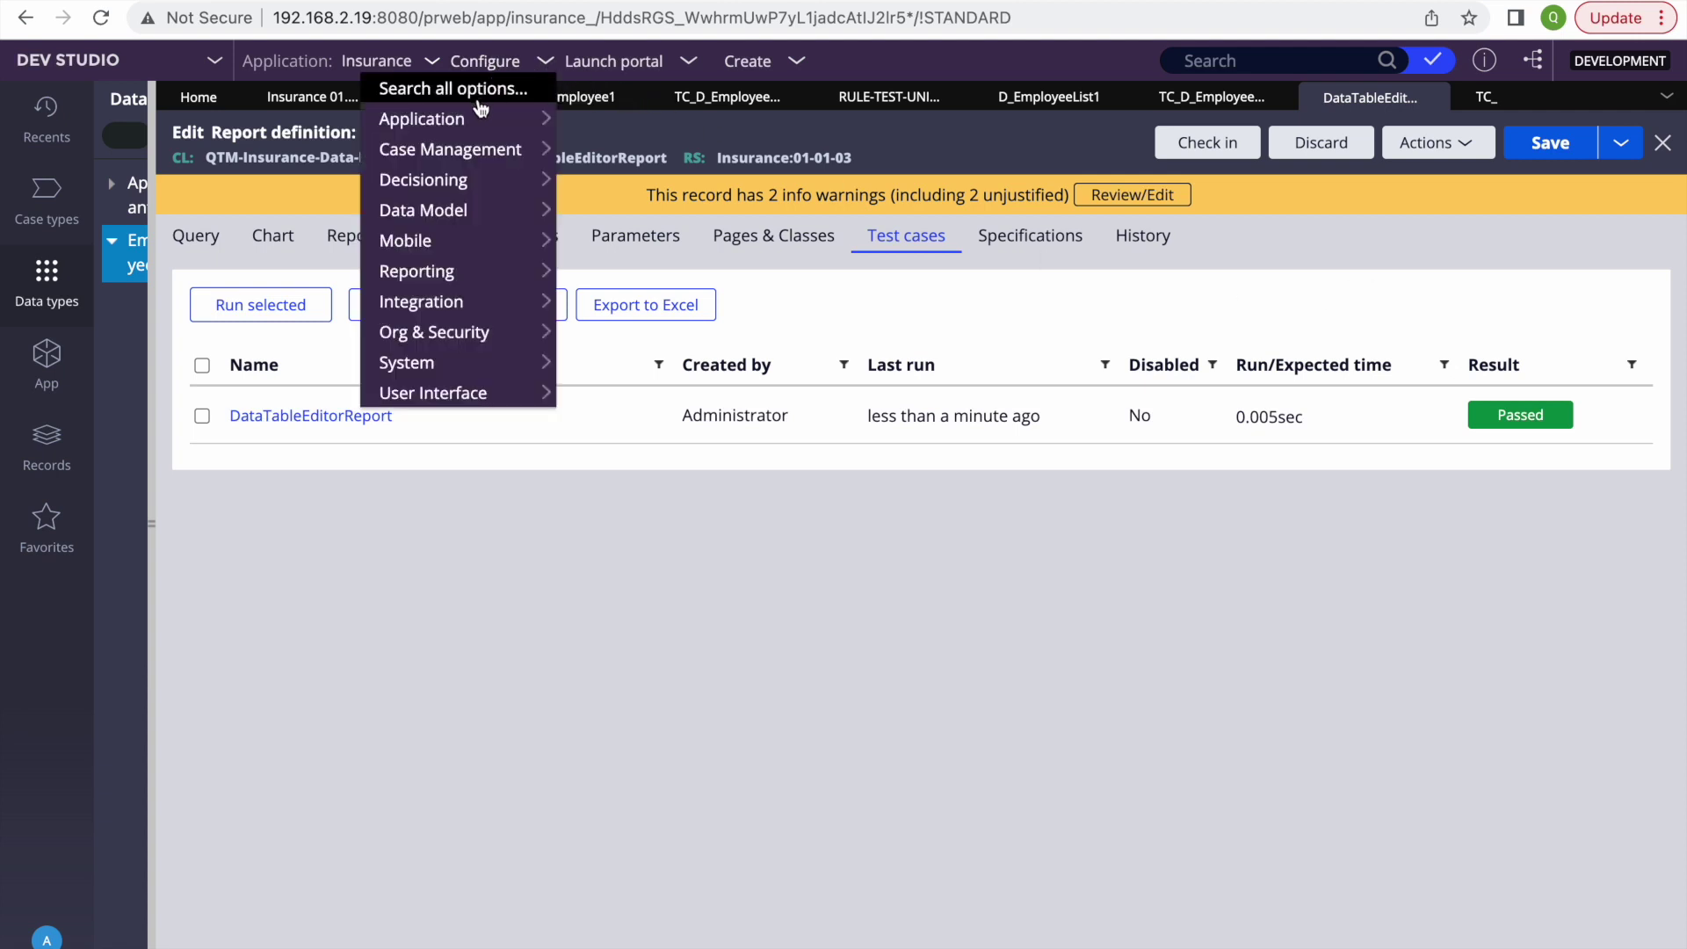
mouse_move(443, 123)
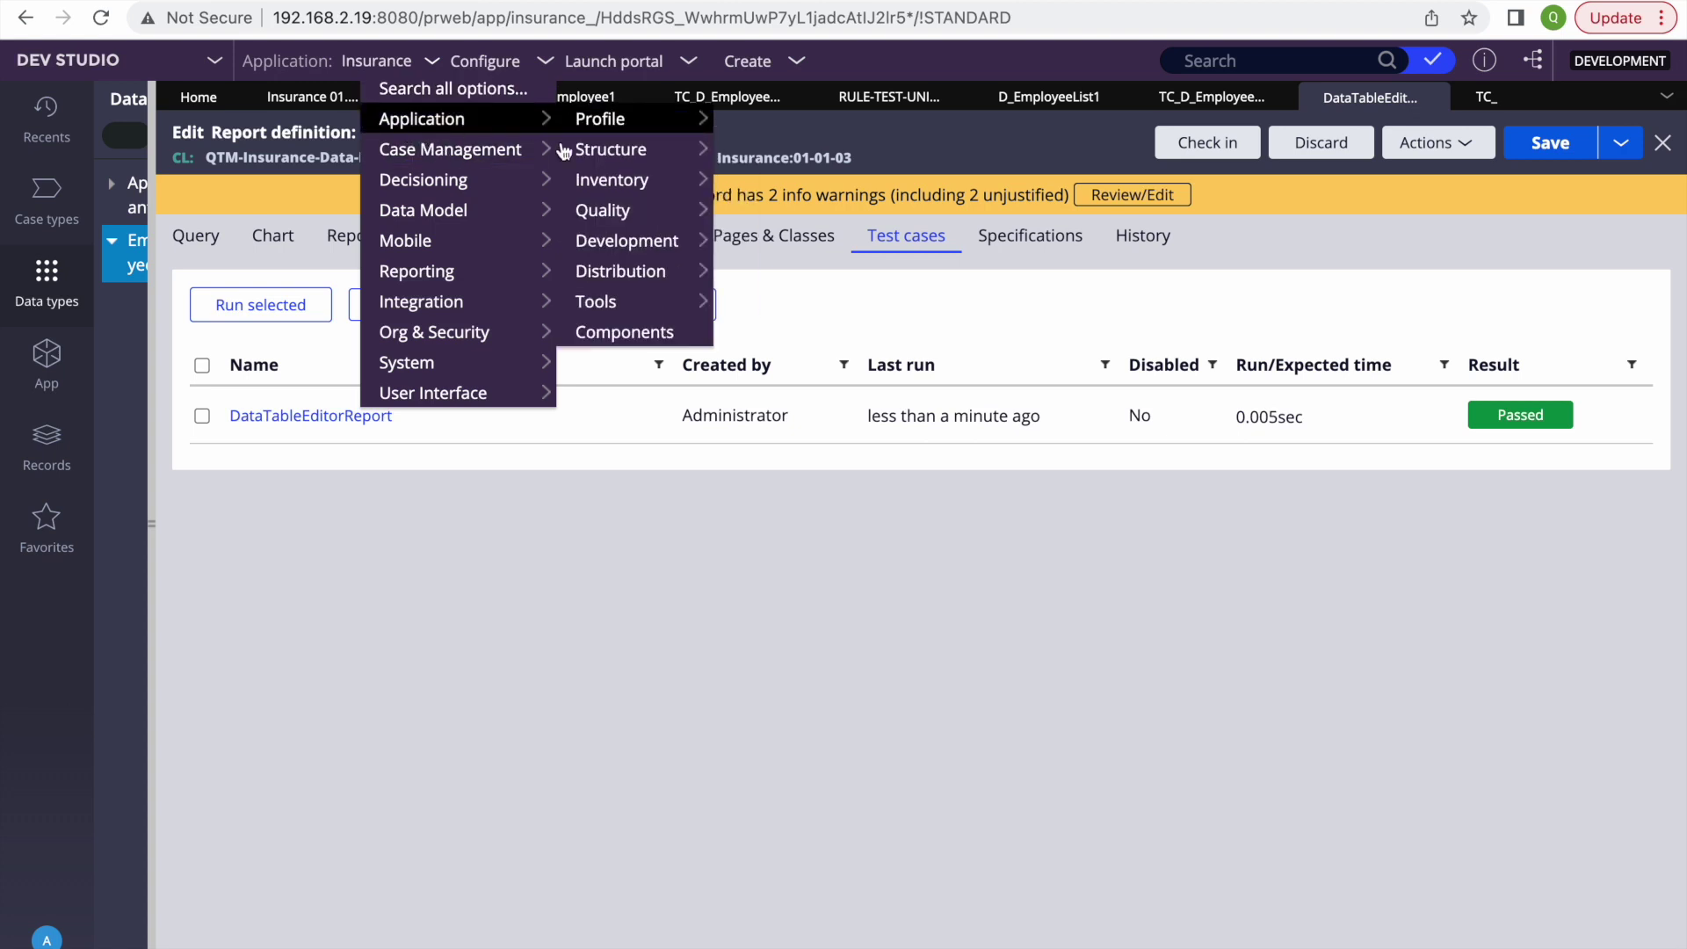
mouse_move(607, 215)
mouse_move(796, 246)
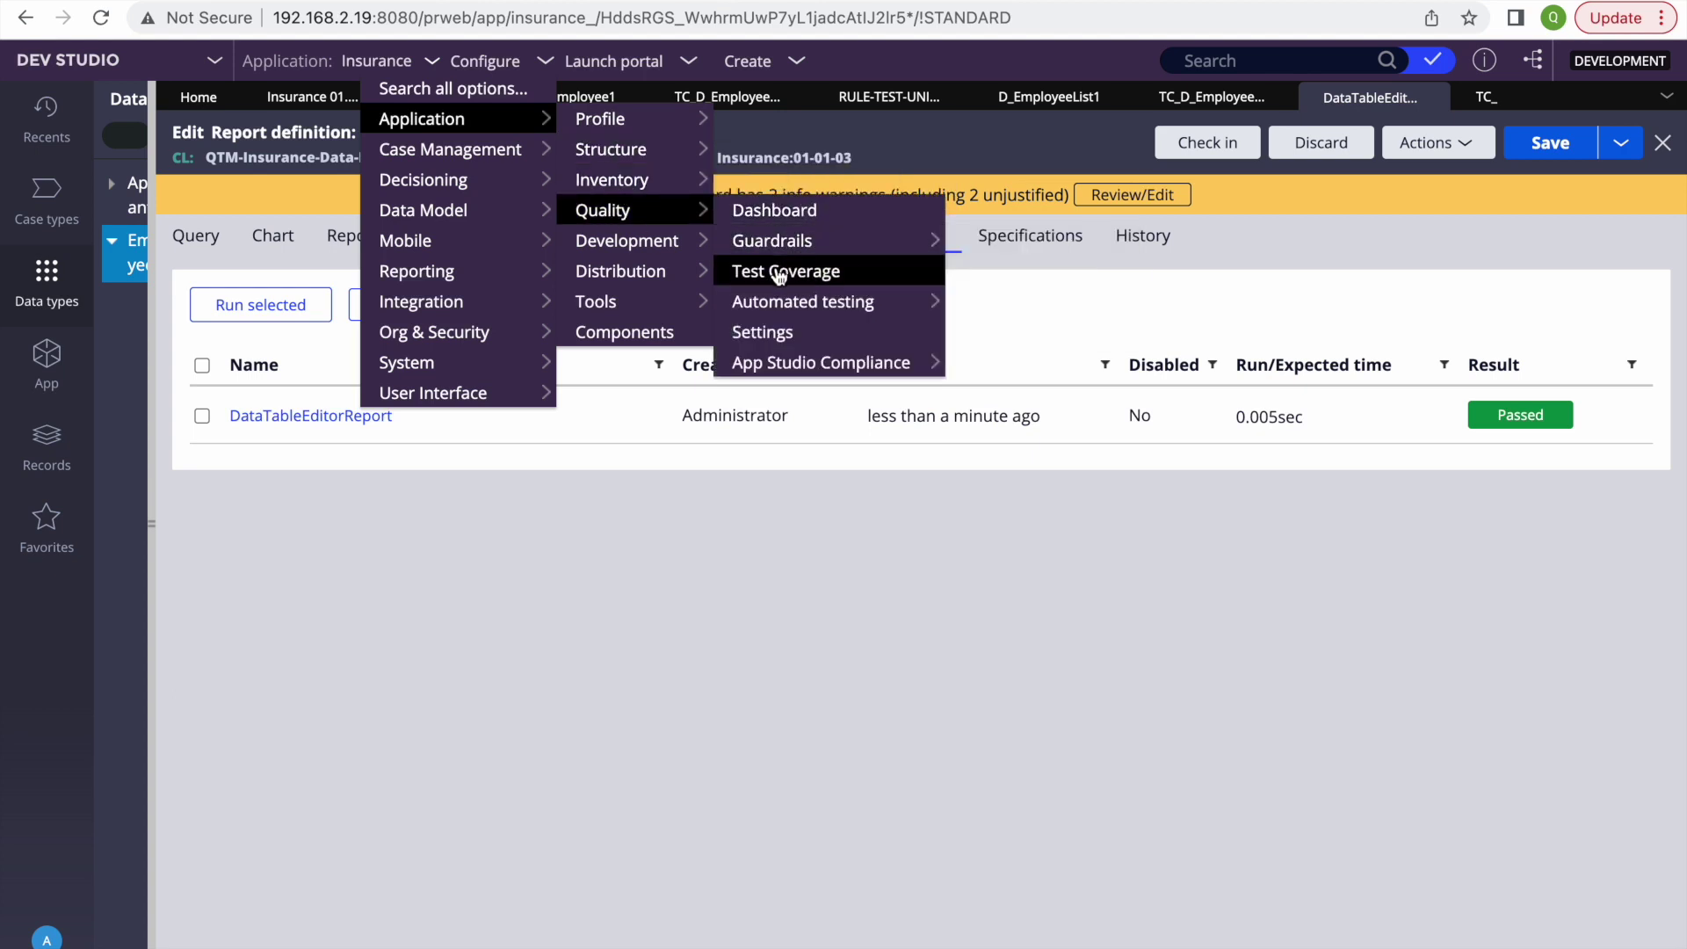
mouse_move(775, 304)
mouse_move(978, 312)
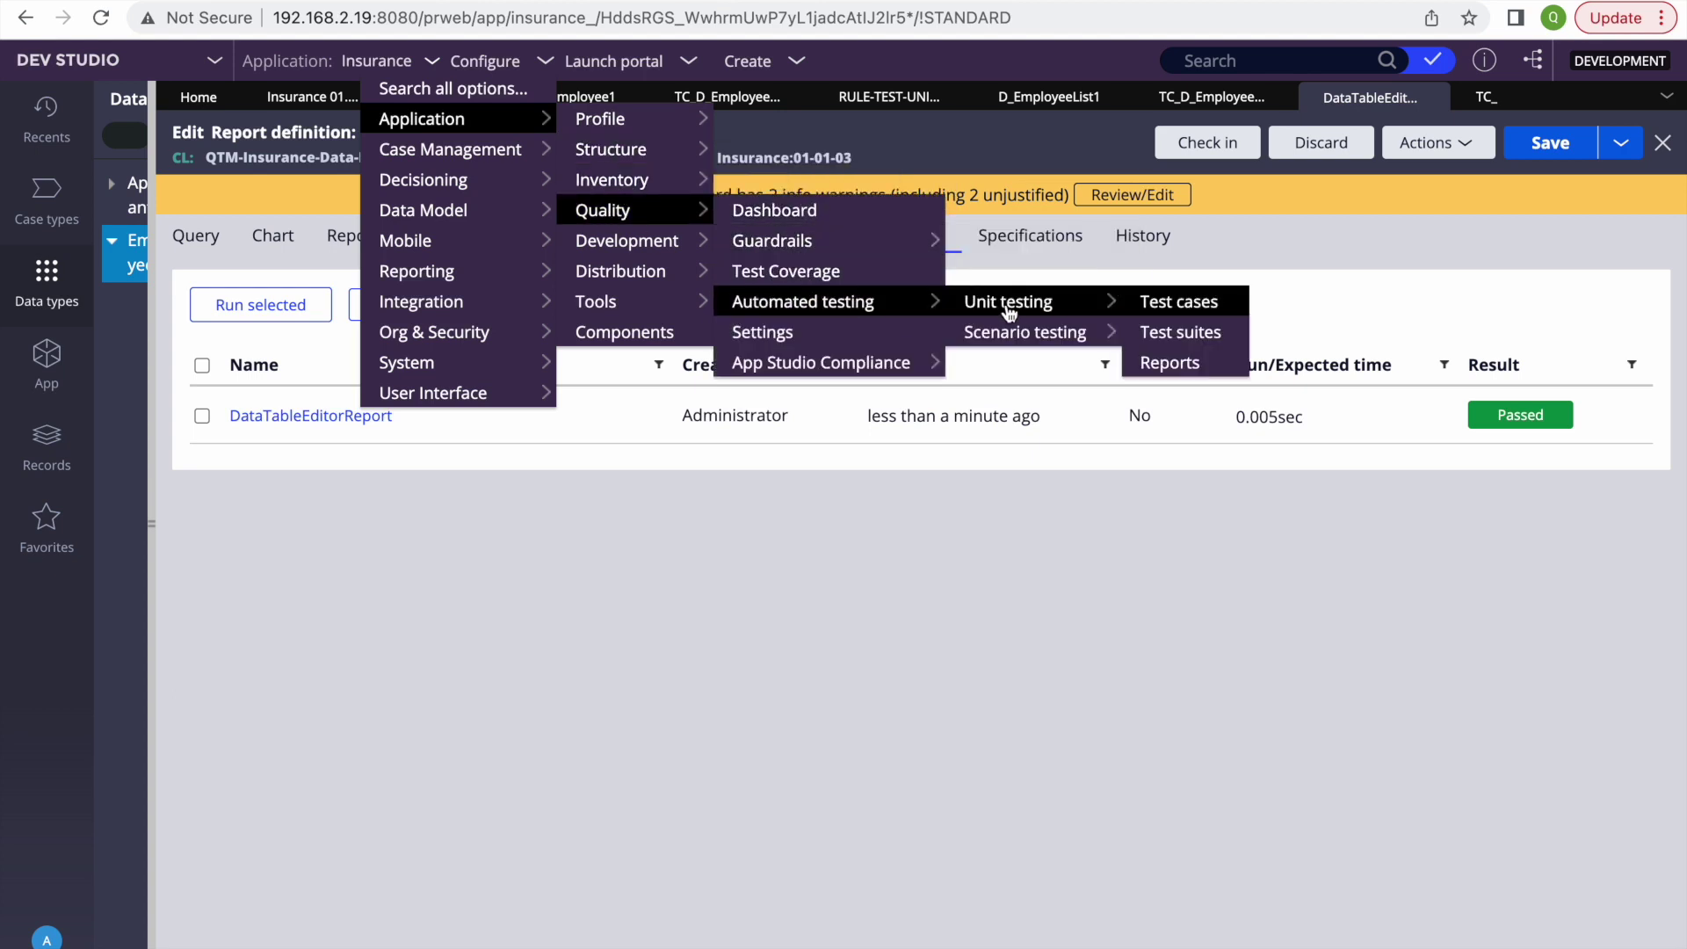
left_click(1186, 303)
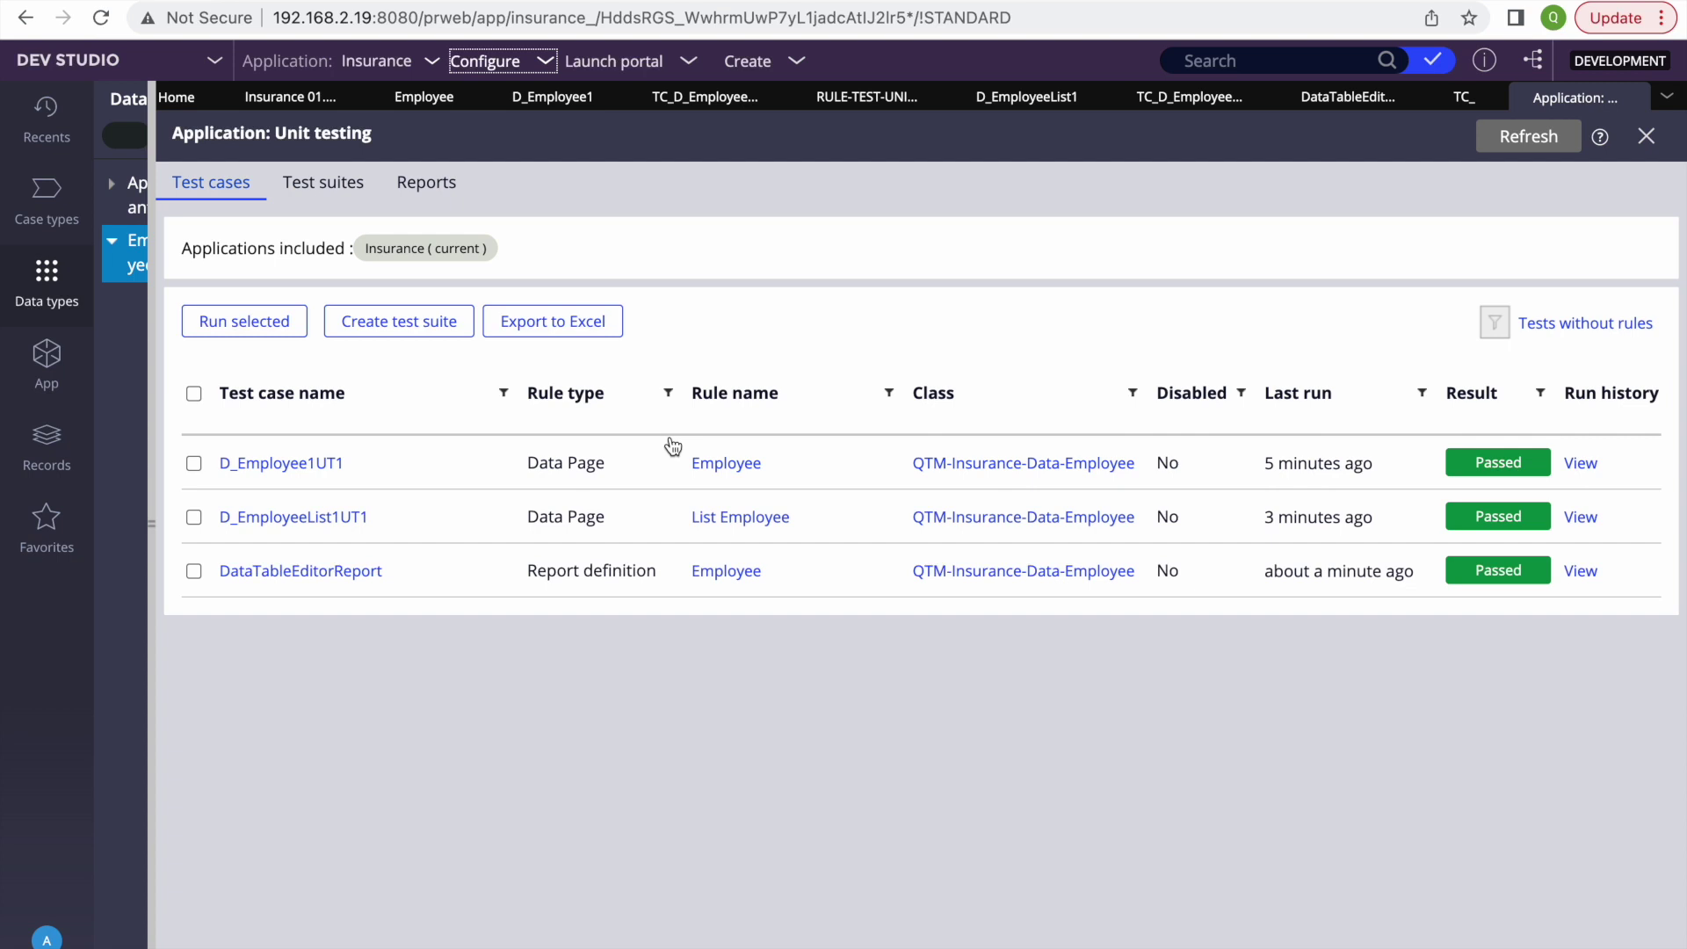
Step: Run all the application's unit test cases, refresh the list and run them all again
left_click(194, 393)
left_click(246, 364)
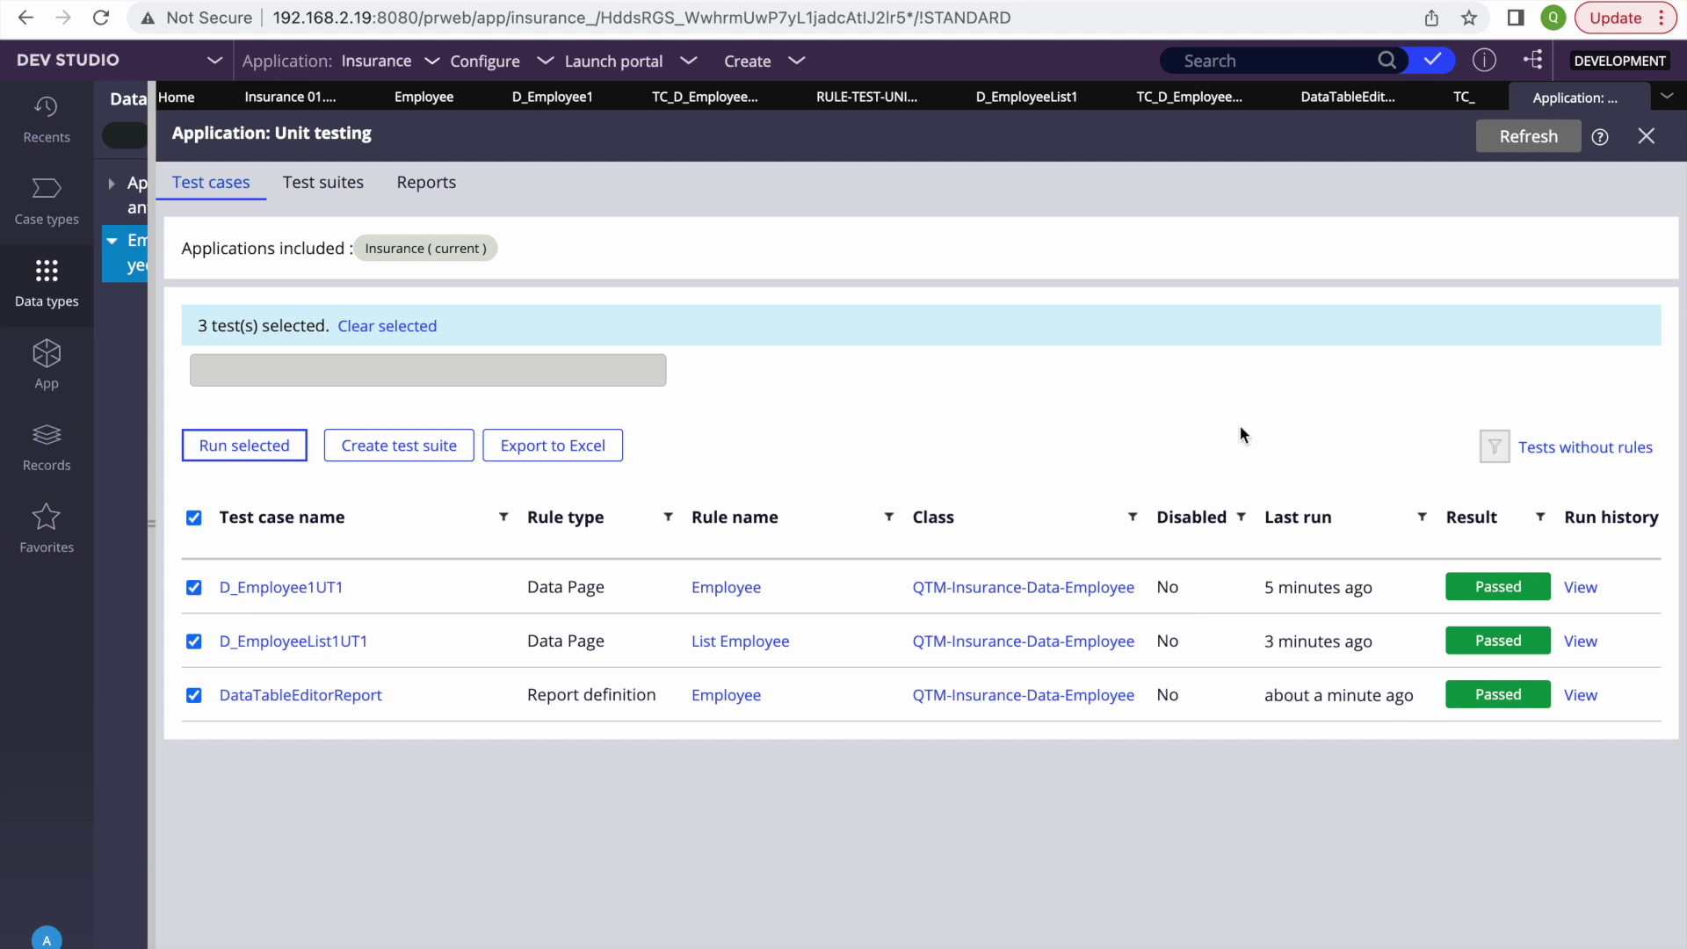
left_click(1527, 135)
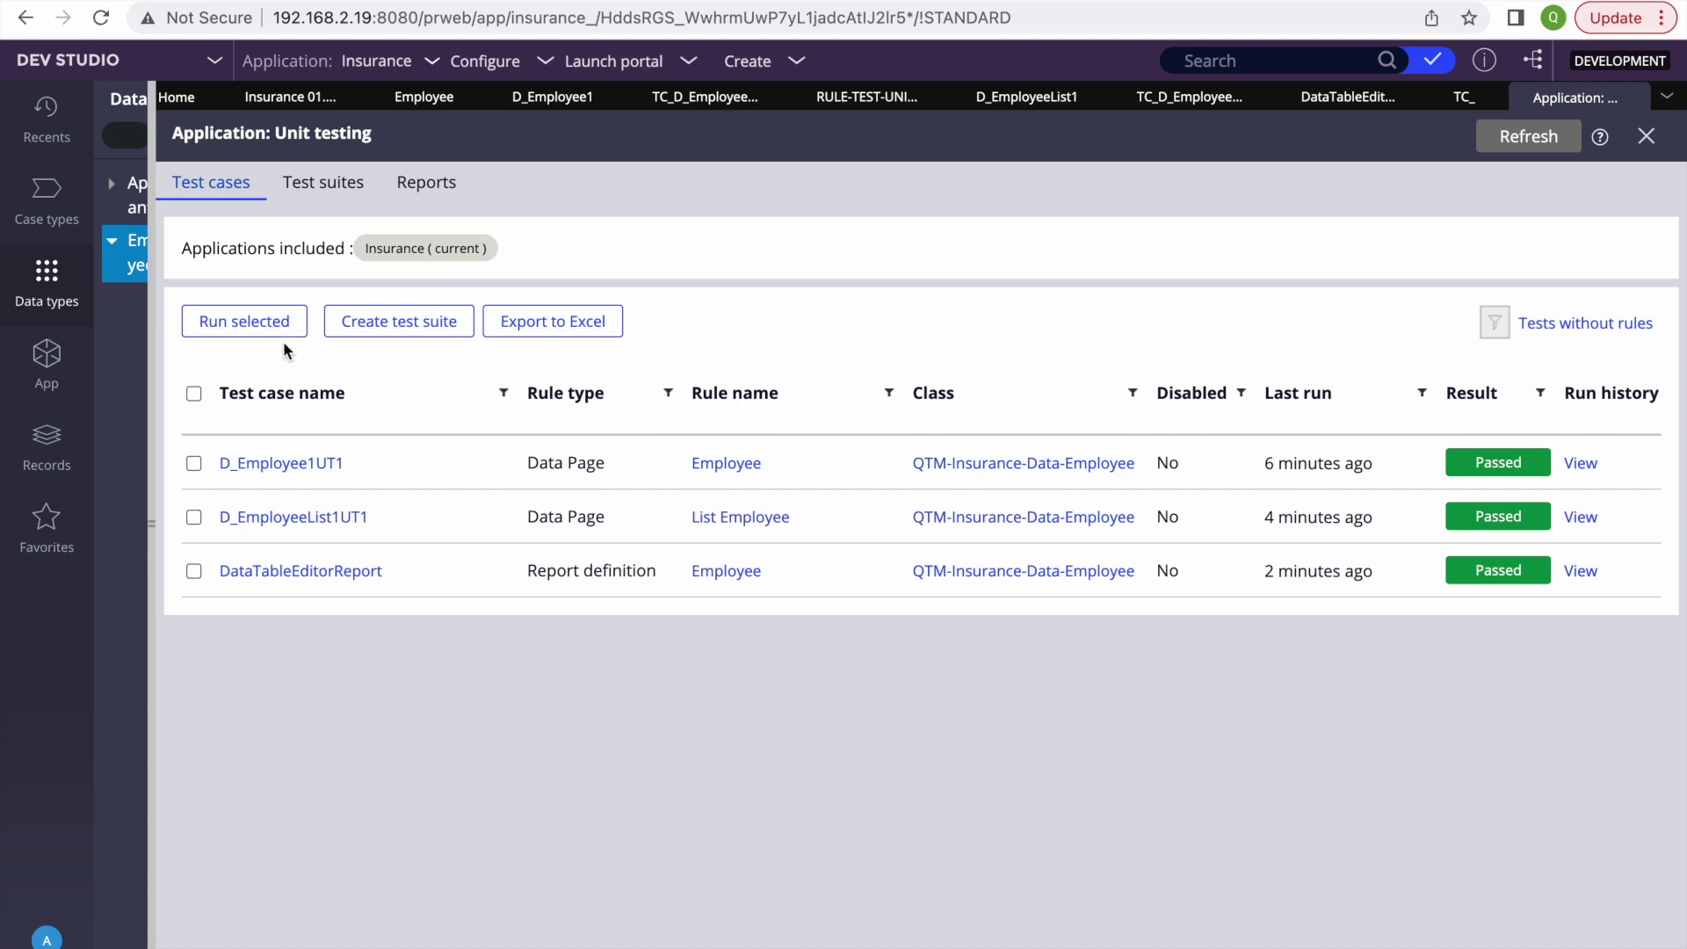
left_click(194, 393)
left_click(286, 360)
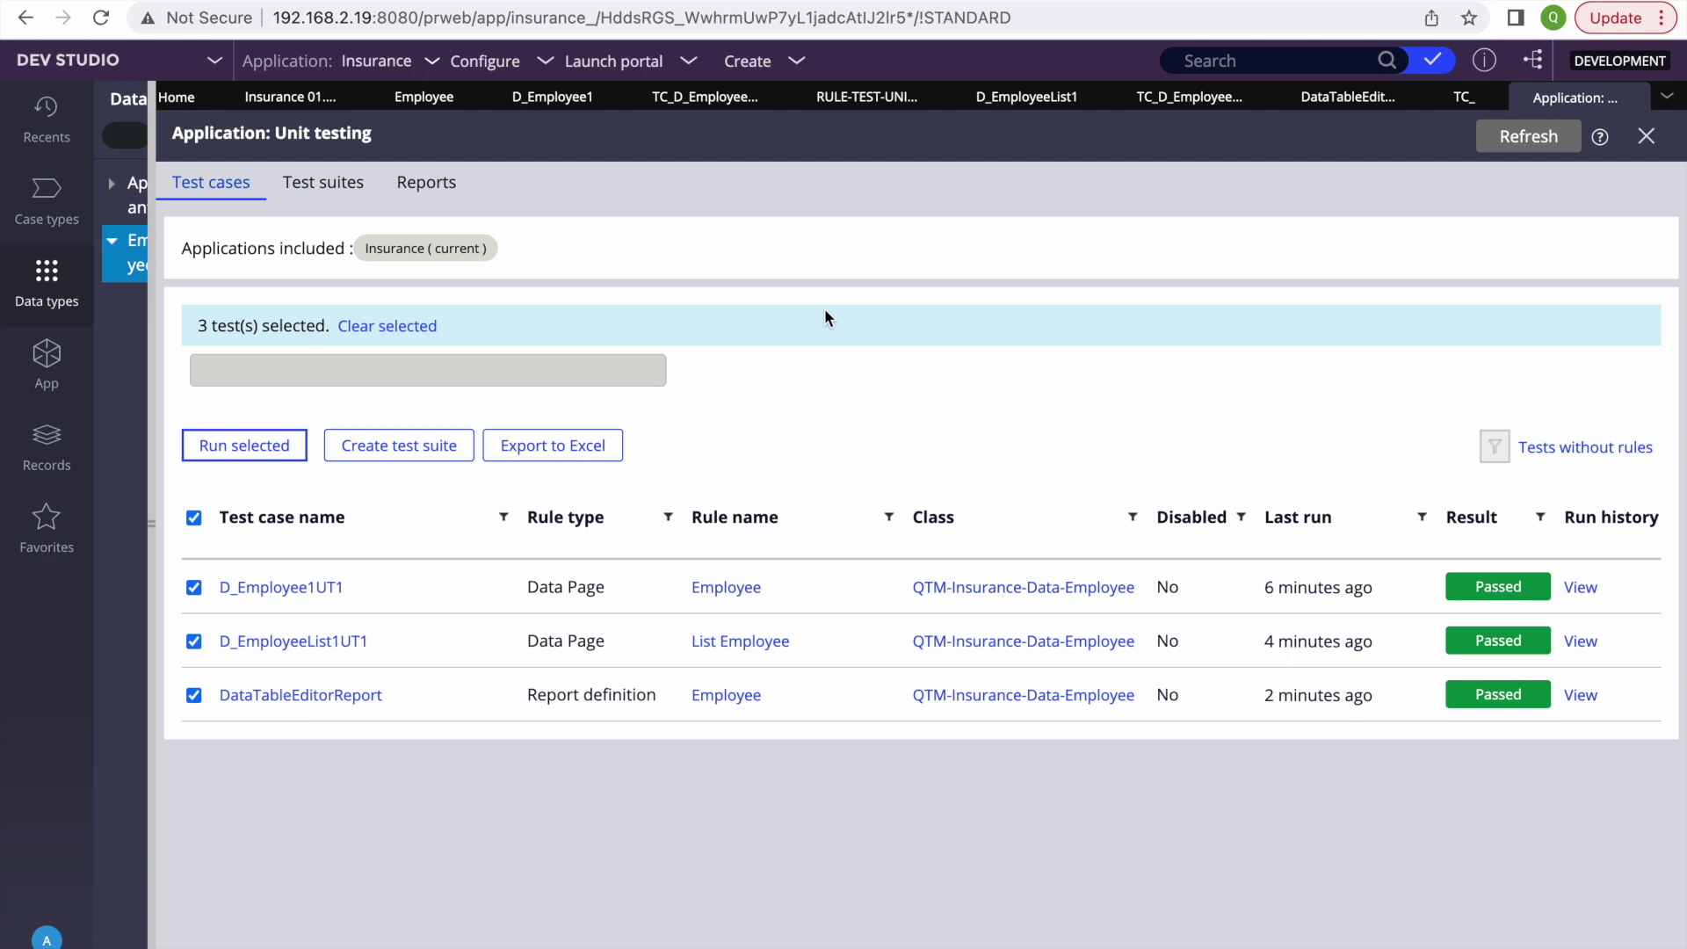
Step: Return to the DataTableEditorReport test case and examine its setup and cleanup sections
left_click(1026, 96)
left_click(1202, 94)
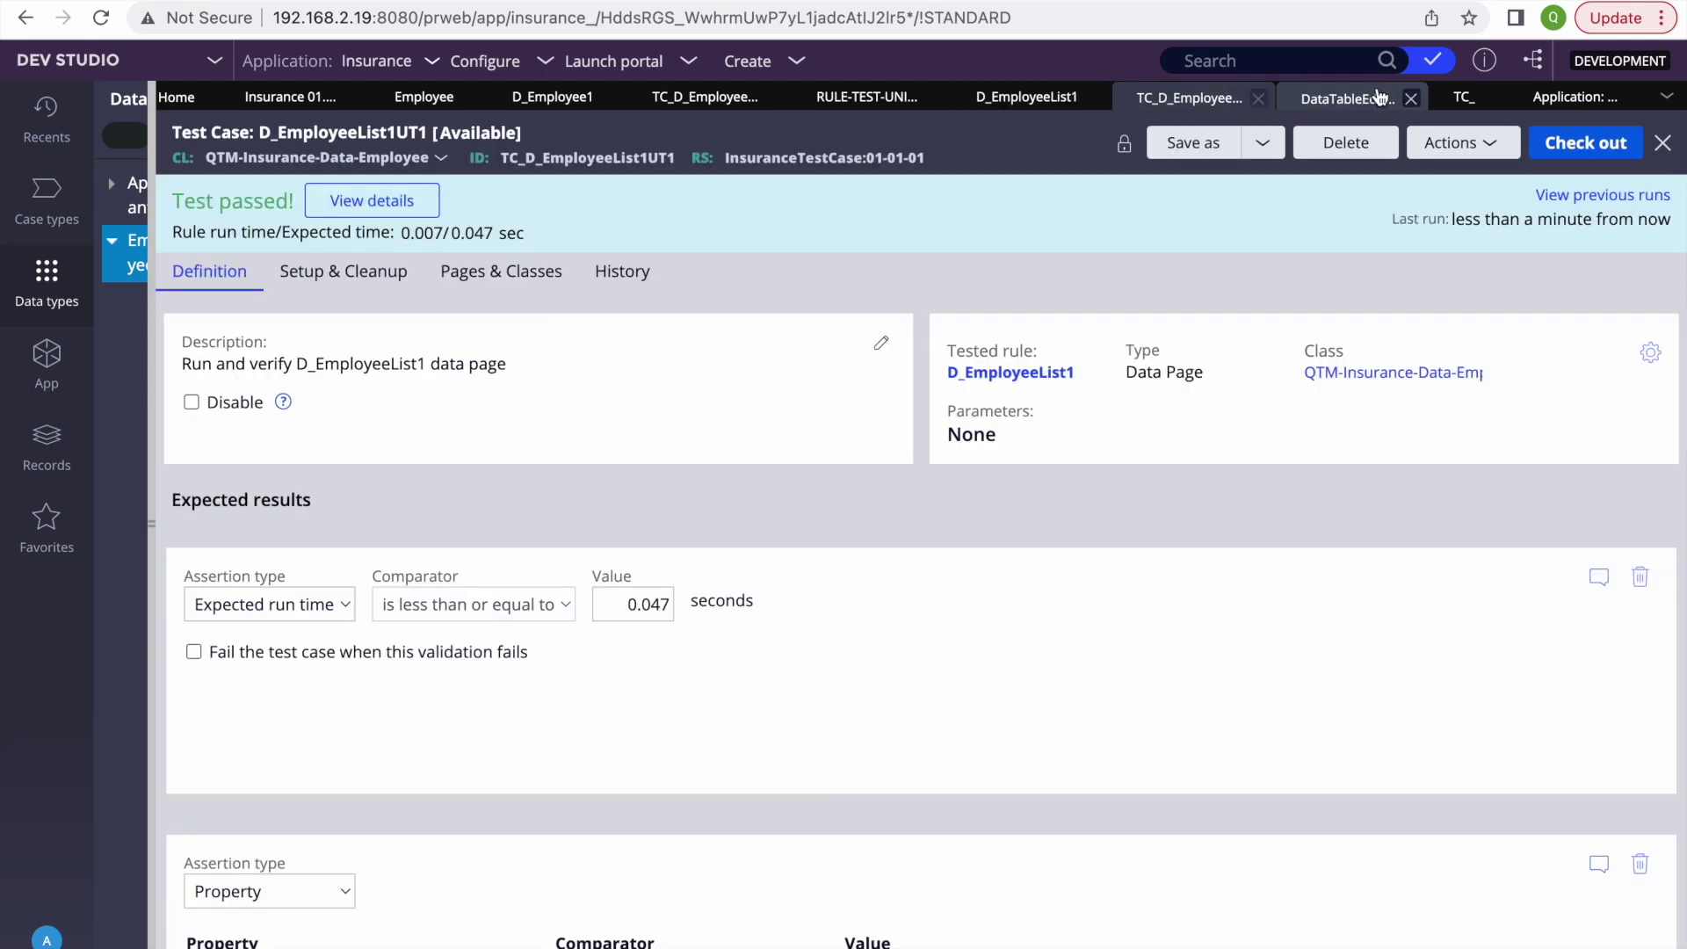
left_click(1376, 98)
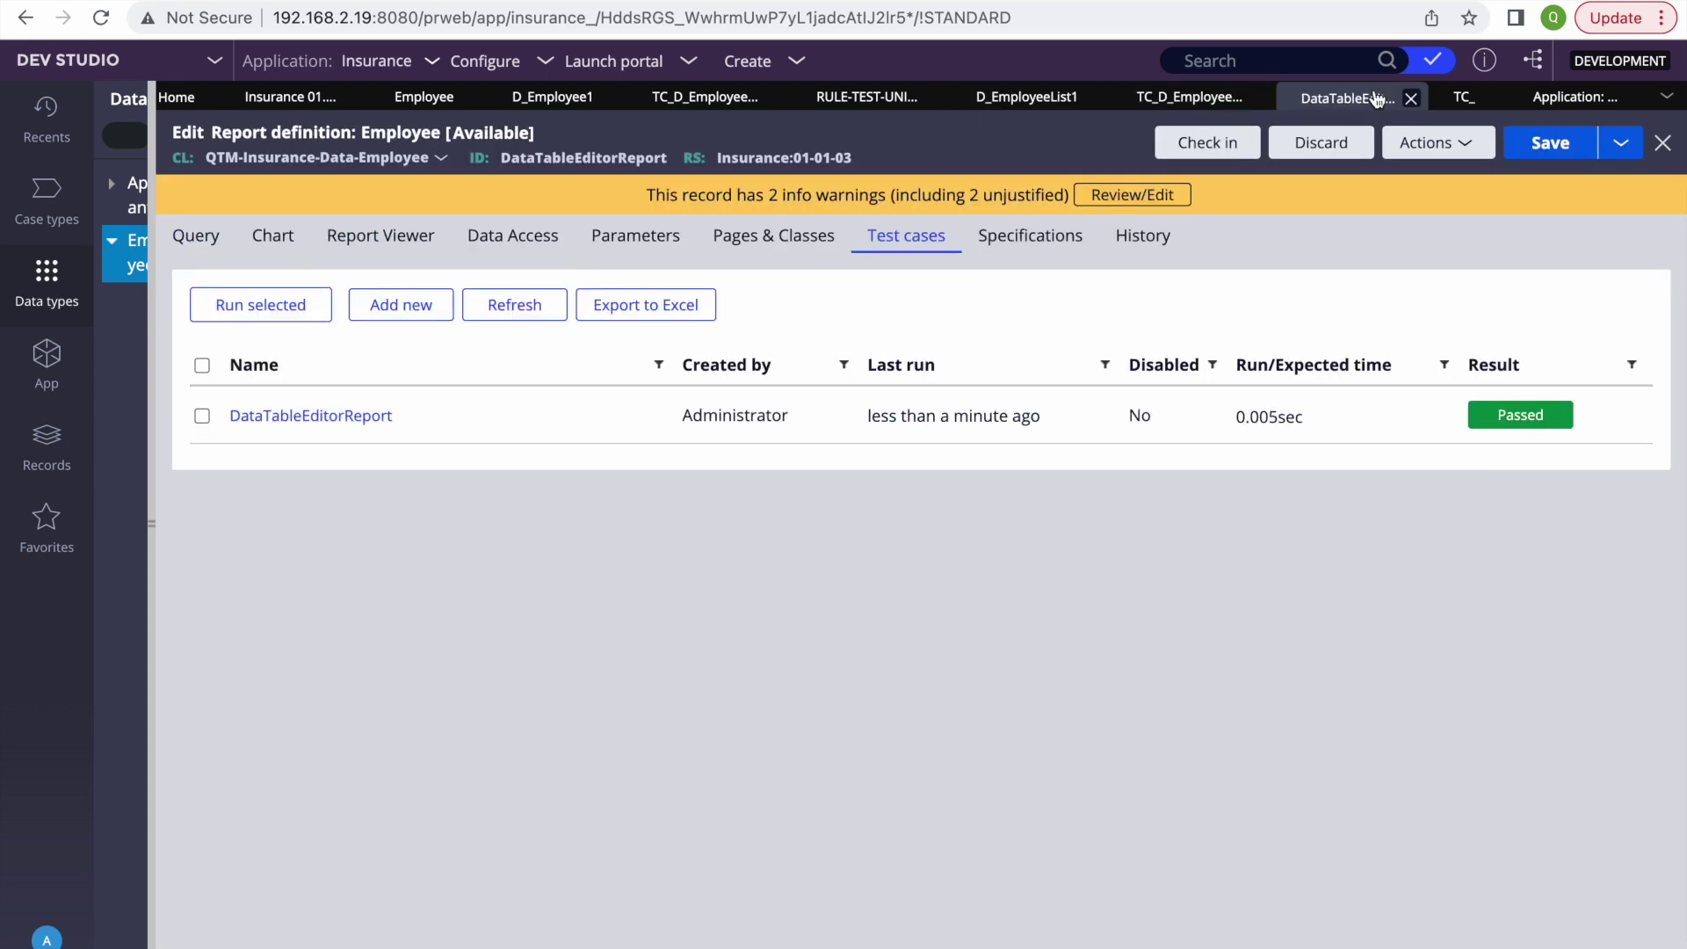
left_click(1462, 96)
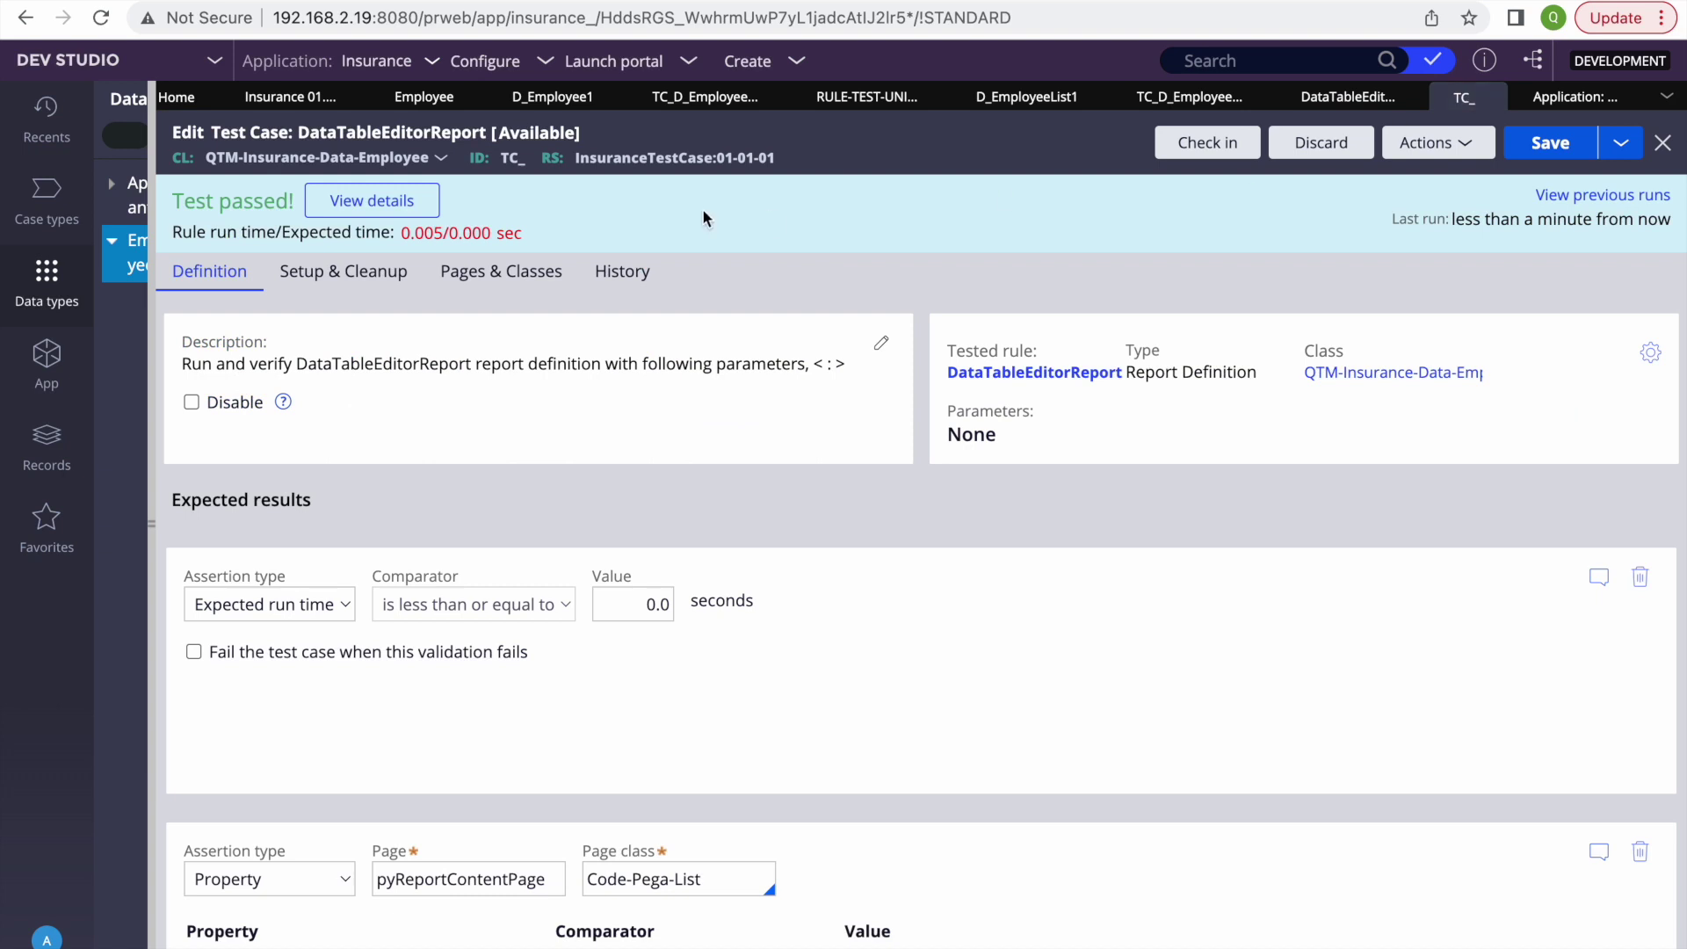
left_click(373, 279)
scroll(536, 459, "down", 1)
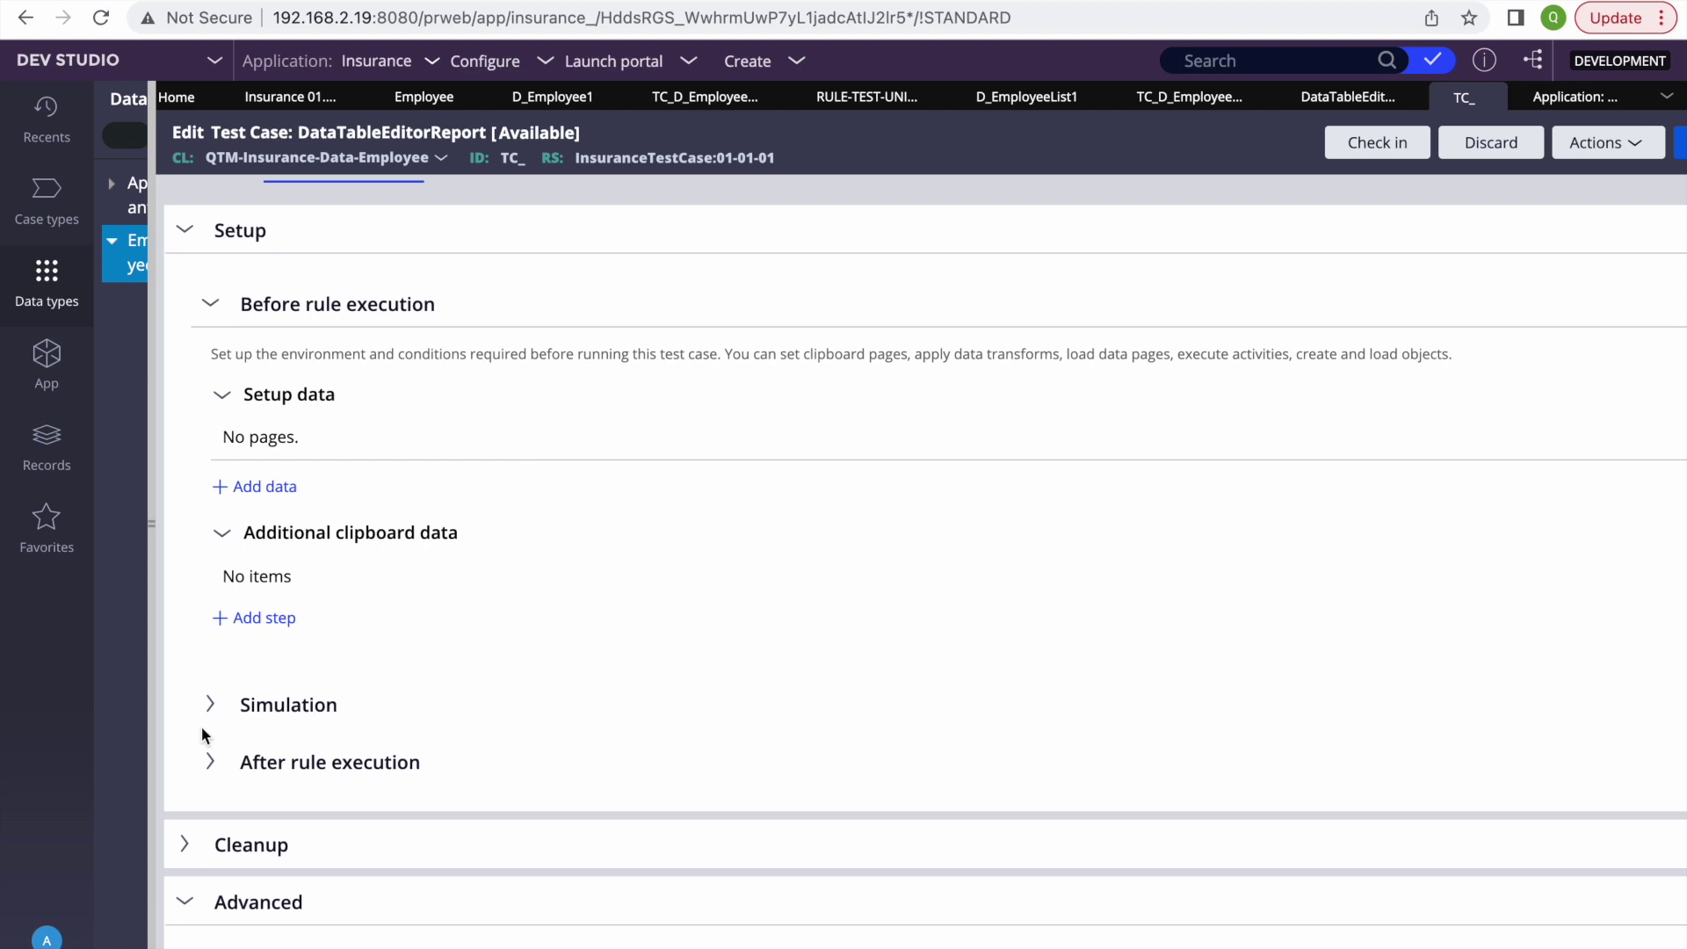
left_click(176, 851)
scroll(425, 793, "down", 2)
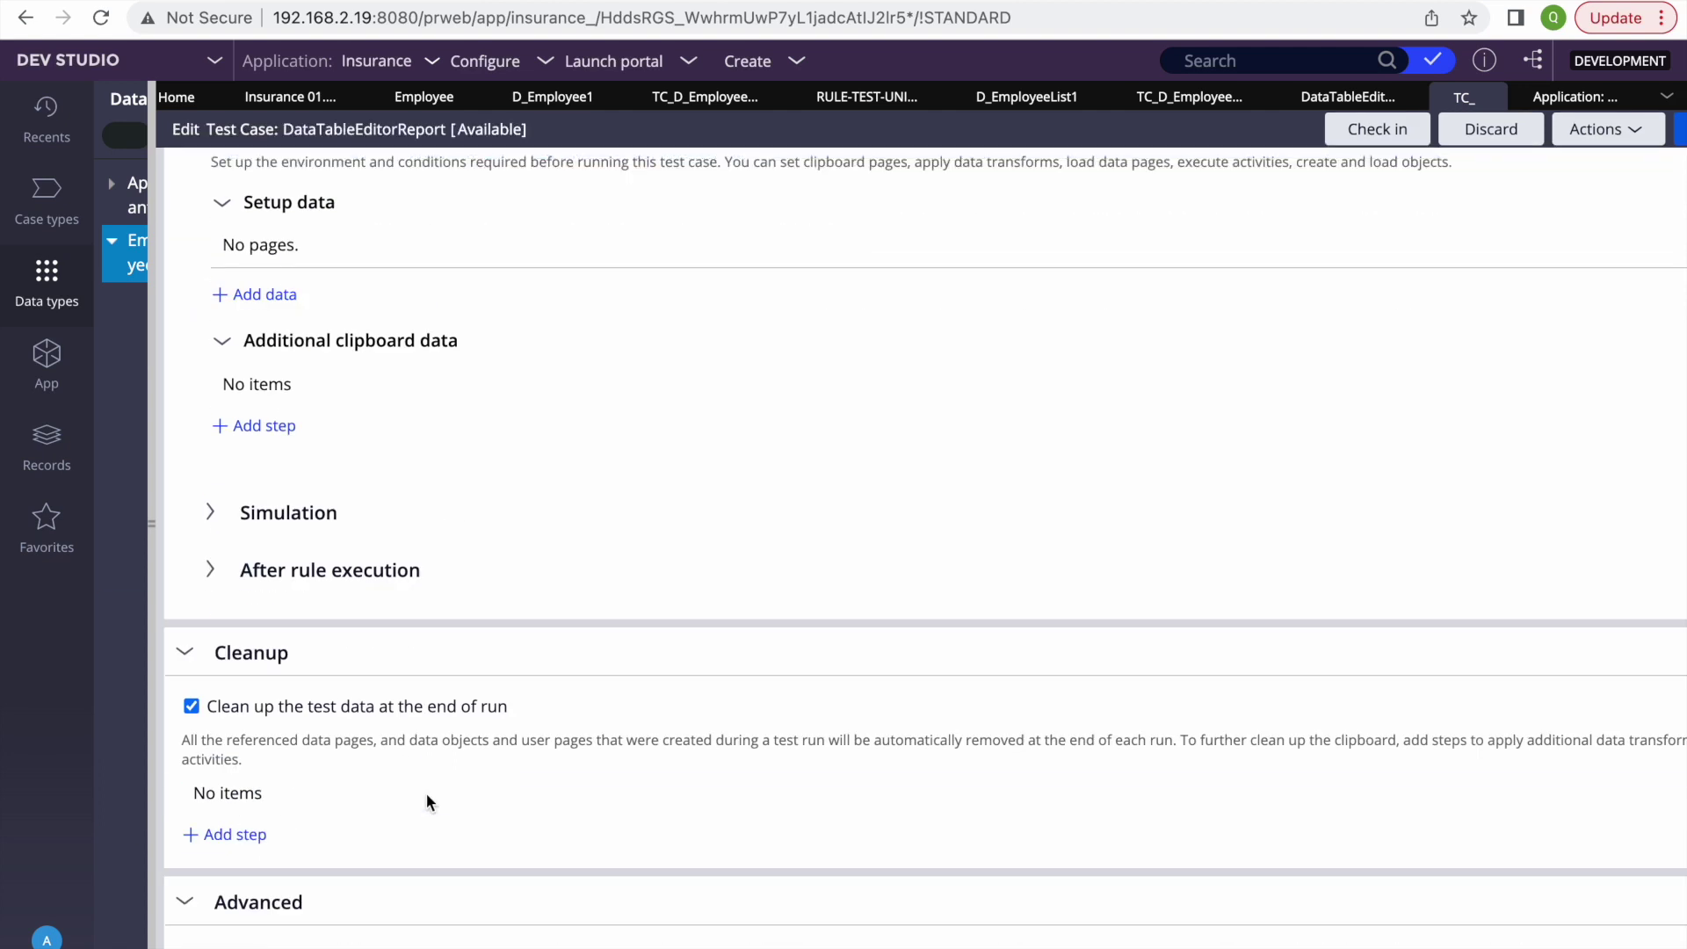
Step: Add a cleanup step to view its available action types, and close the test case discarding the unsaved changes
left_click(237, 834)
left_click(324, 831)
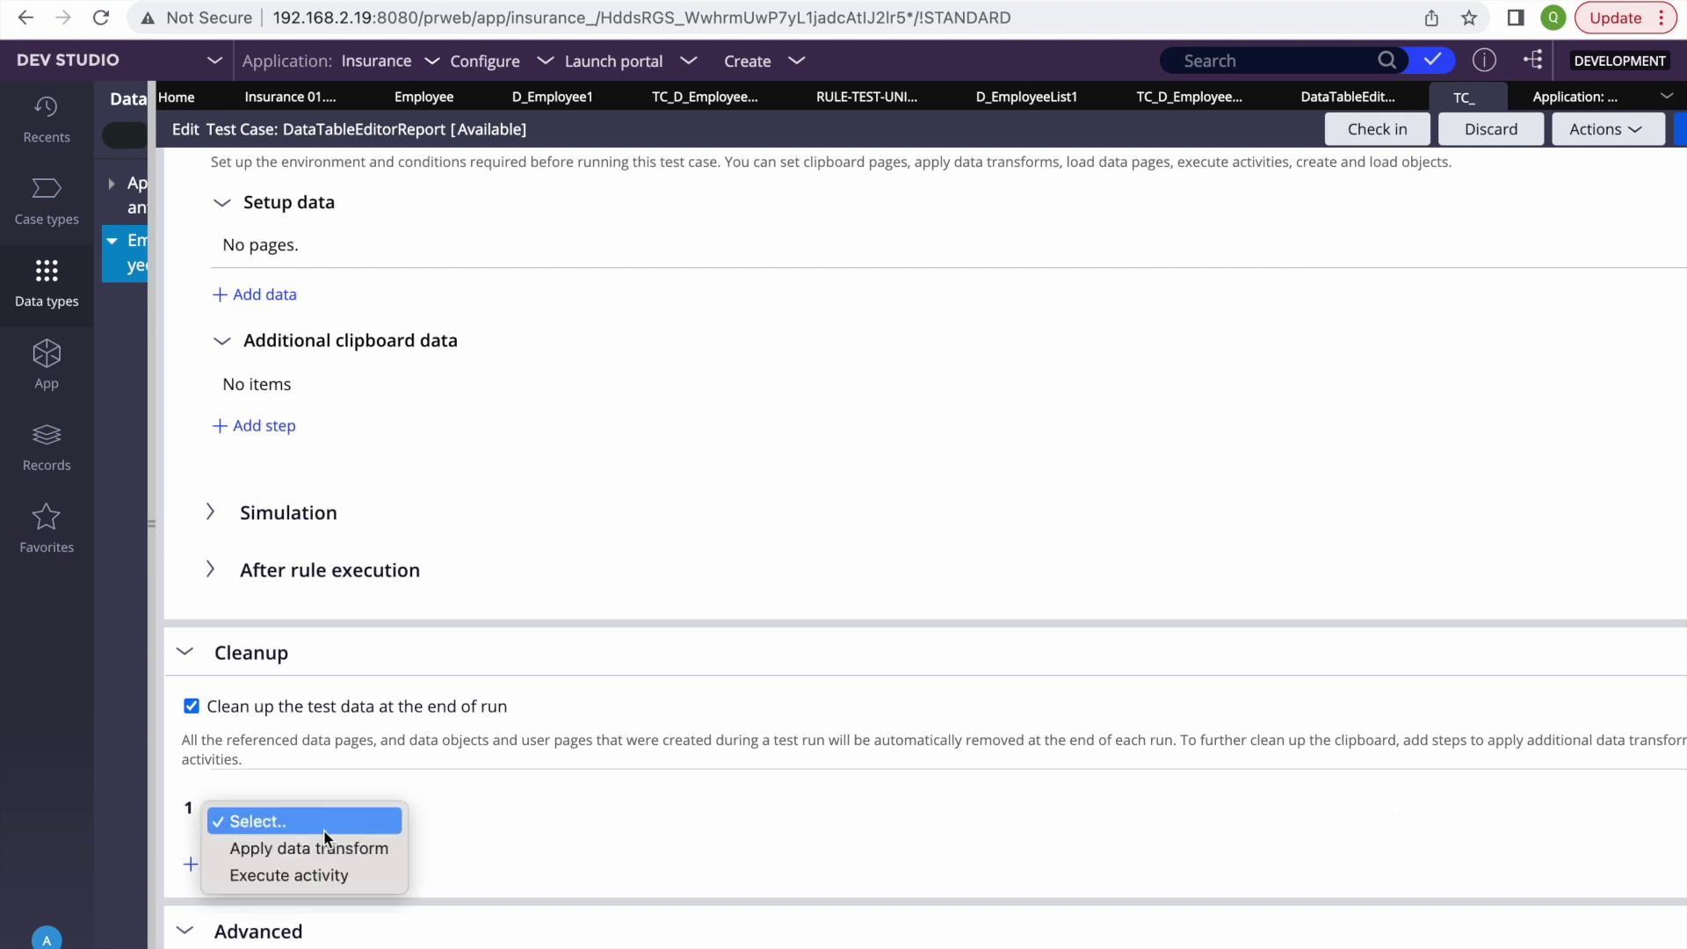
left_click(522, 767)
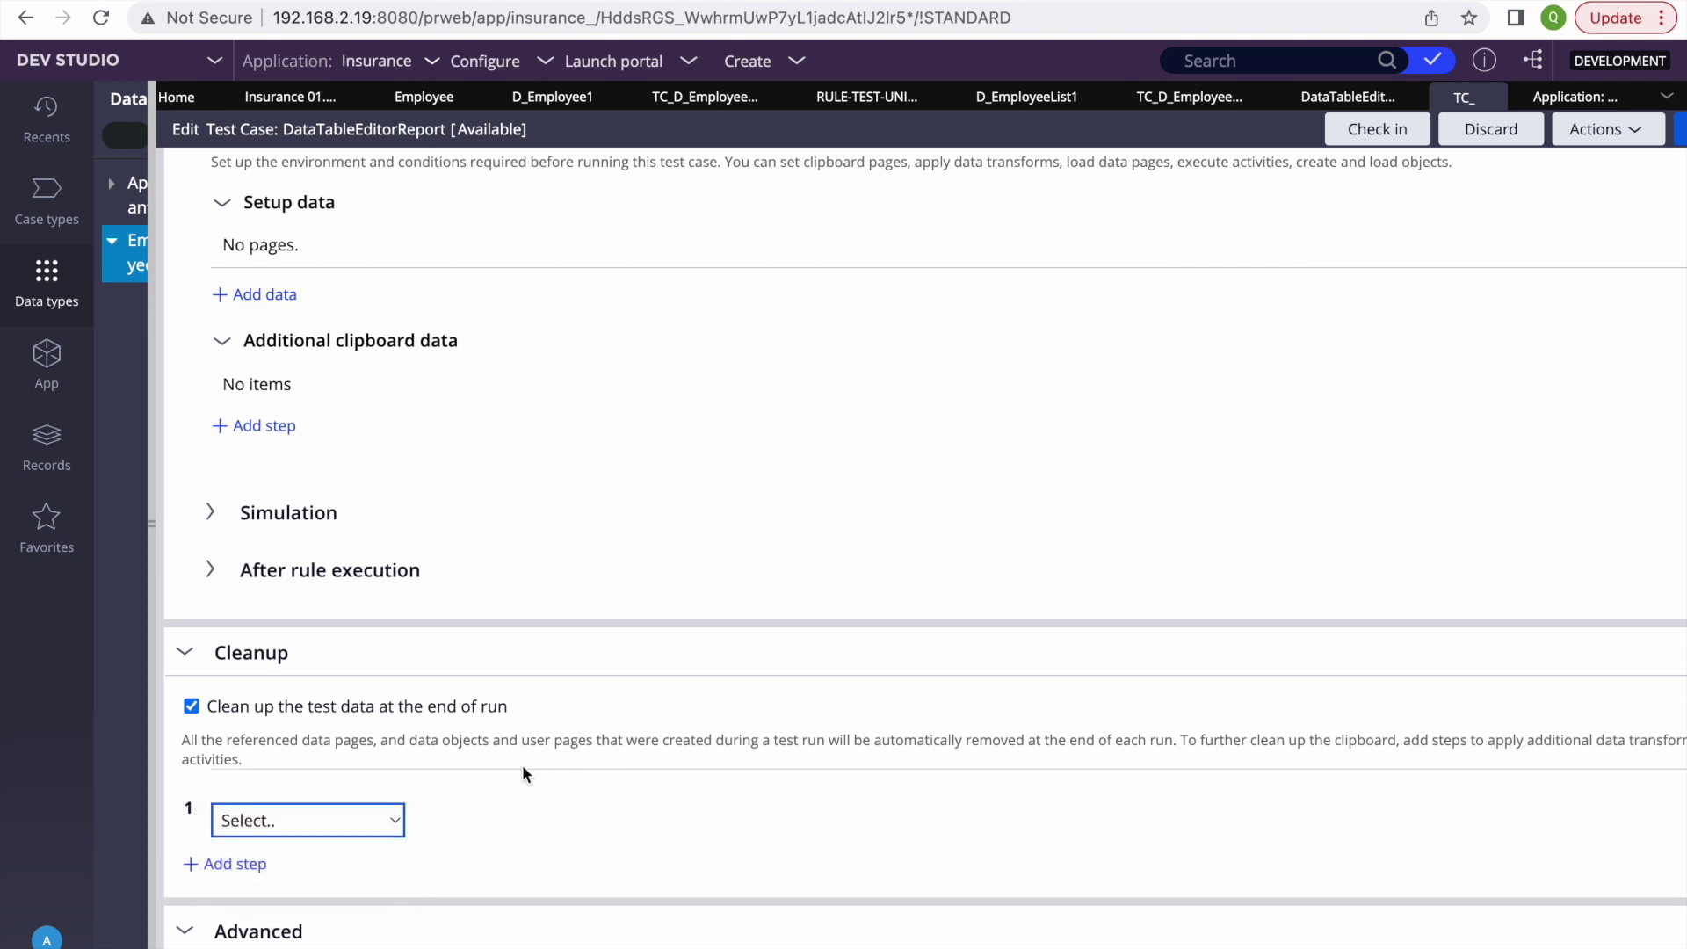
left_click(493, 713)
scroll(689, 563, "up", 4)
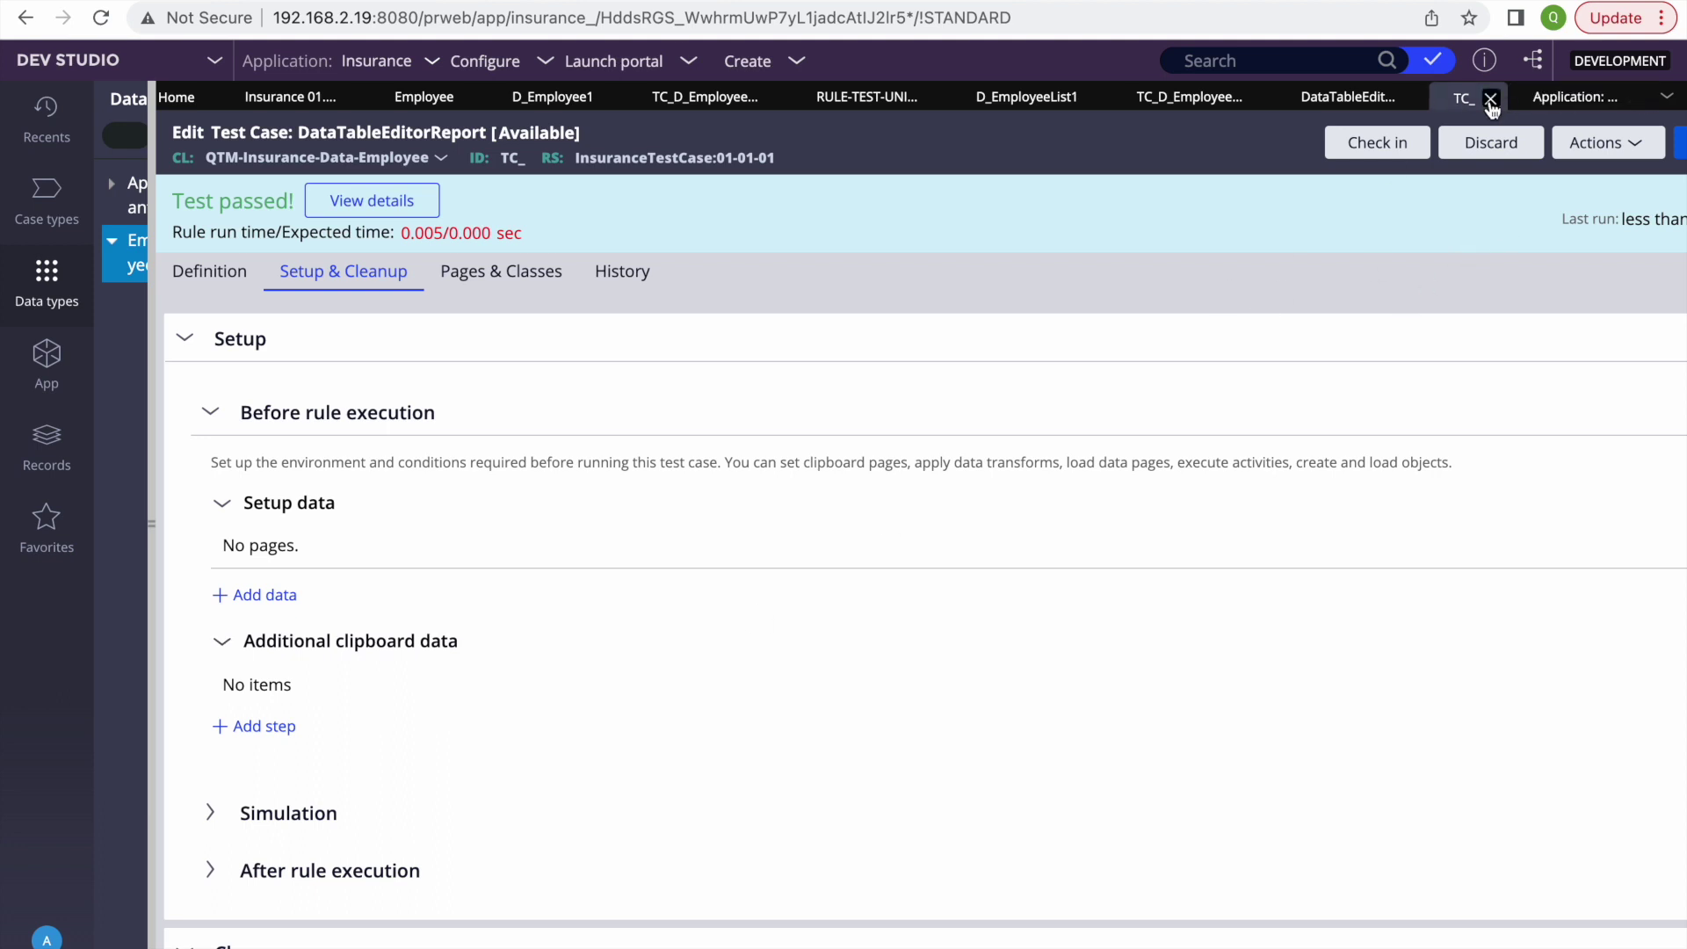
left_click(1491, 99)
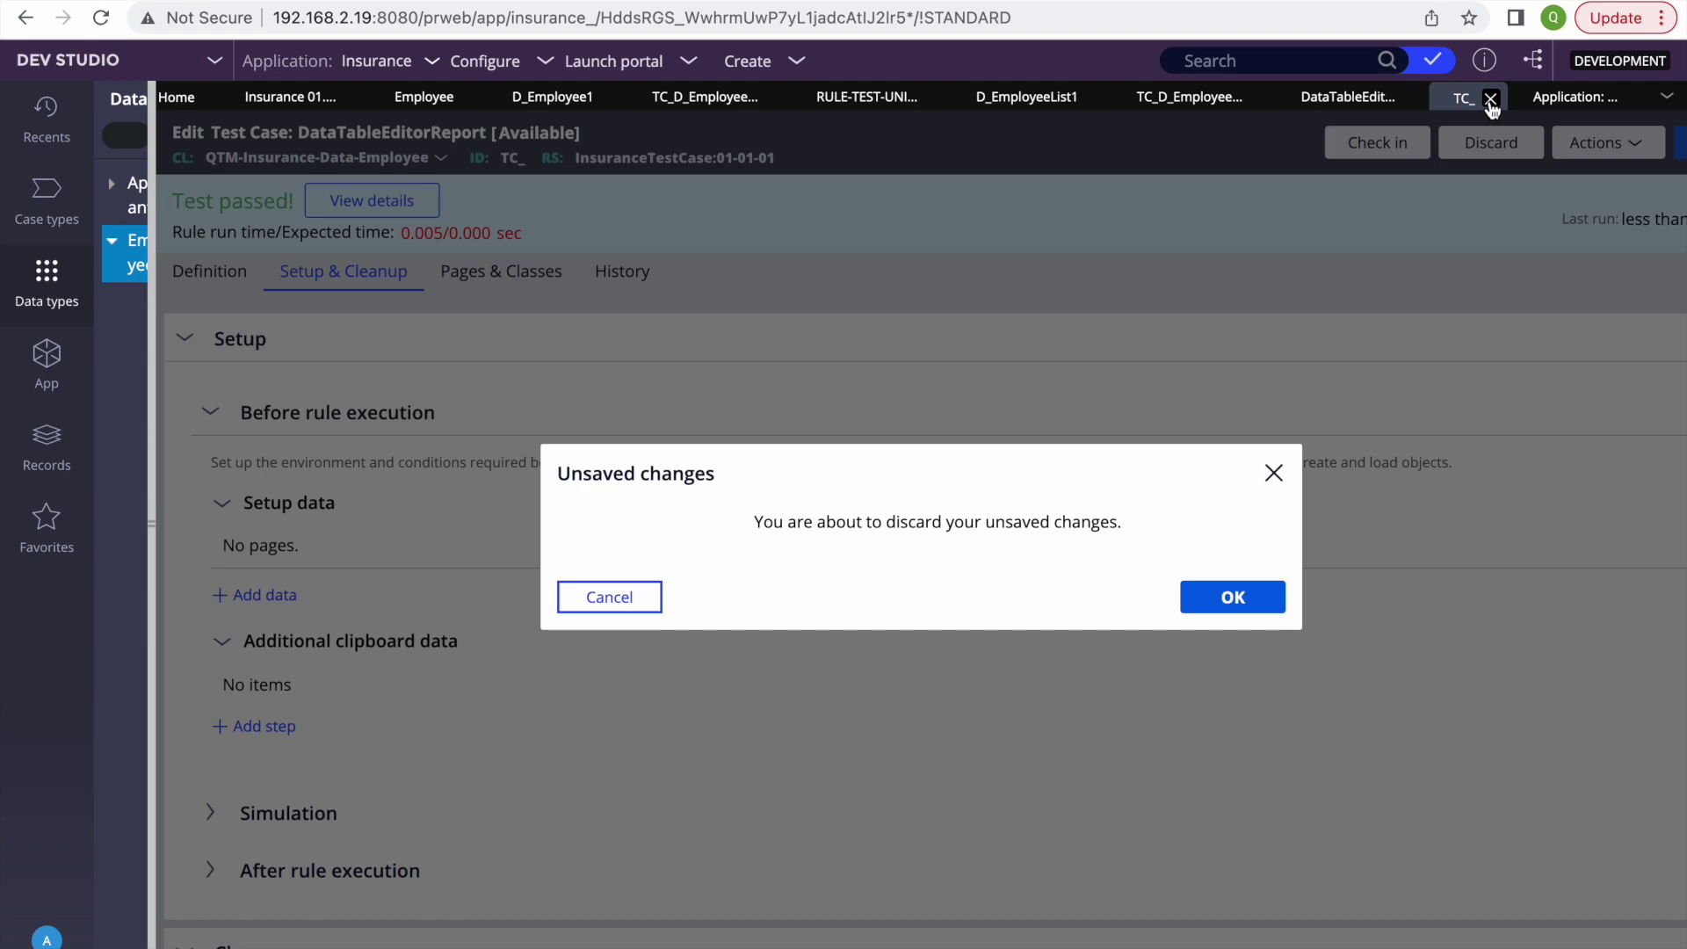
left_click(1217, 597)
Step: Switch to PowerPoint and highlight the Data Page, Report Definition and Data Transform topics on the slide
key("F4")
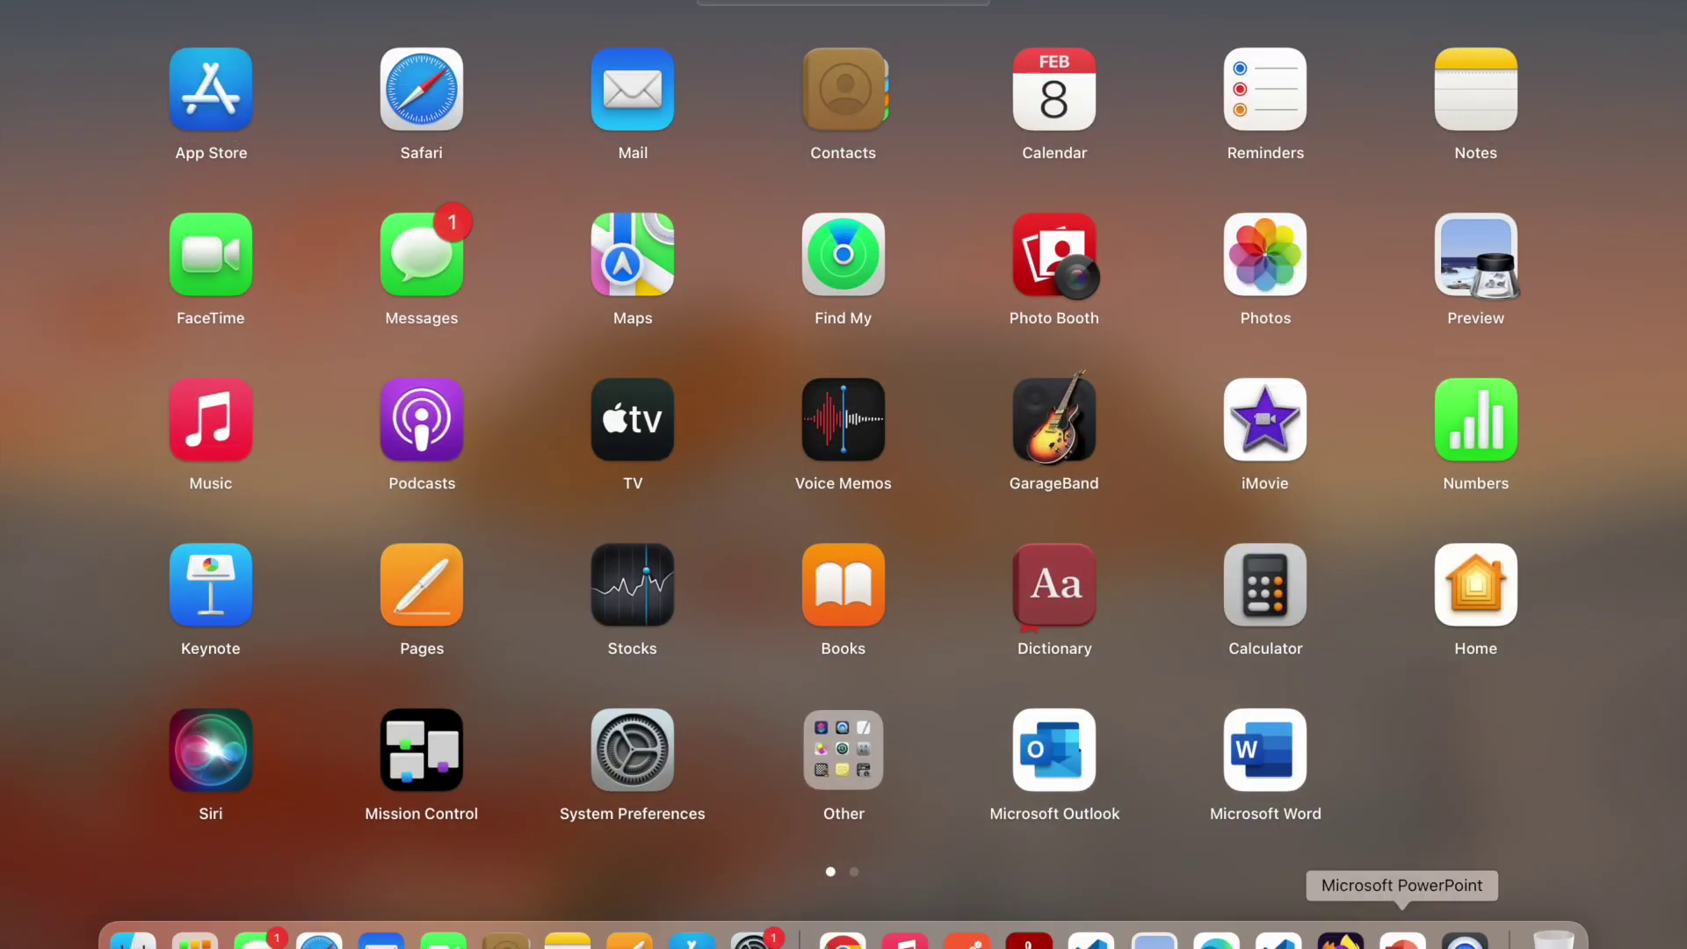
left_click(1383, 937)
double_click(597, 456)
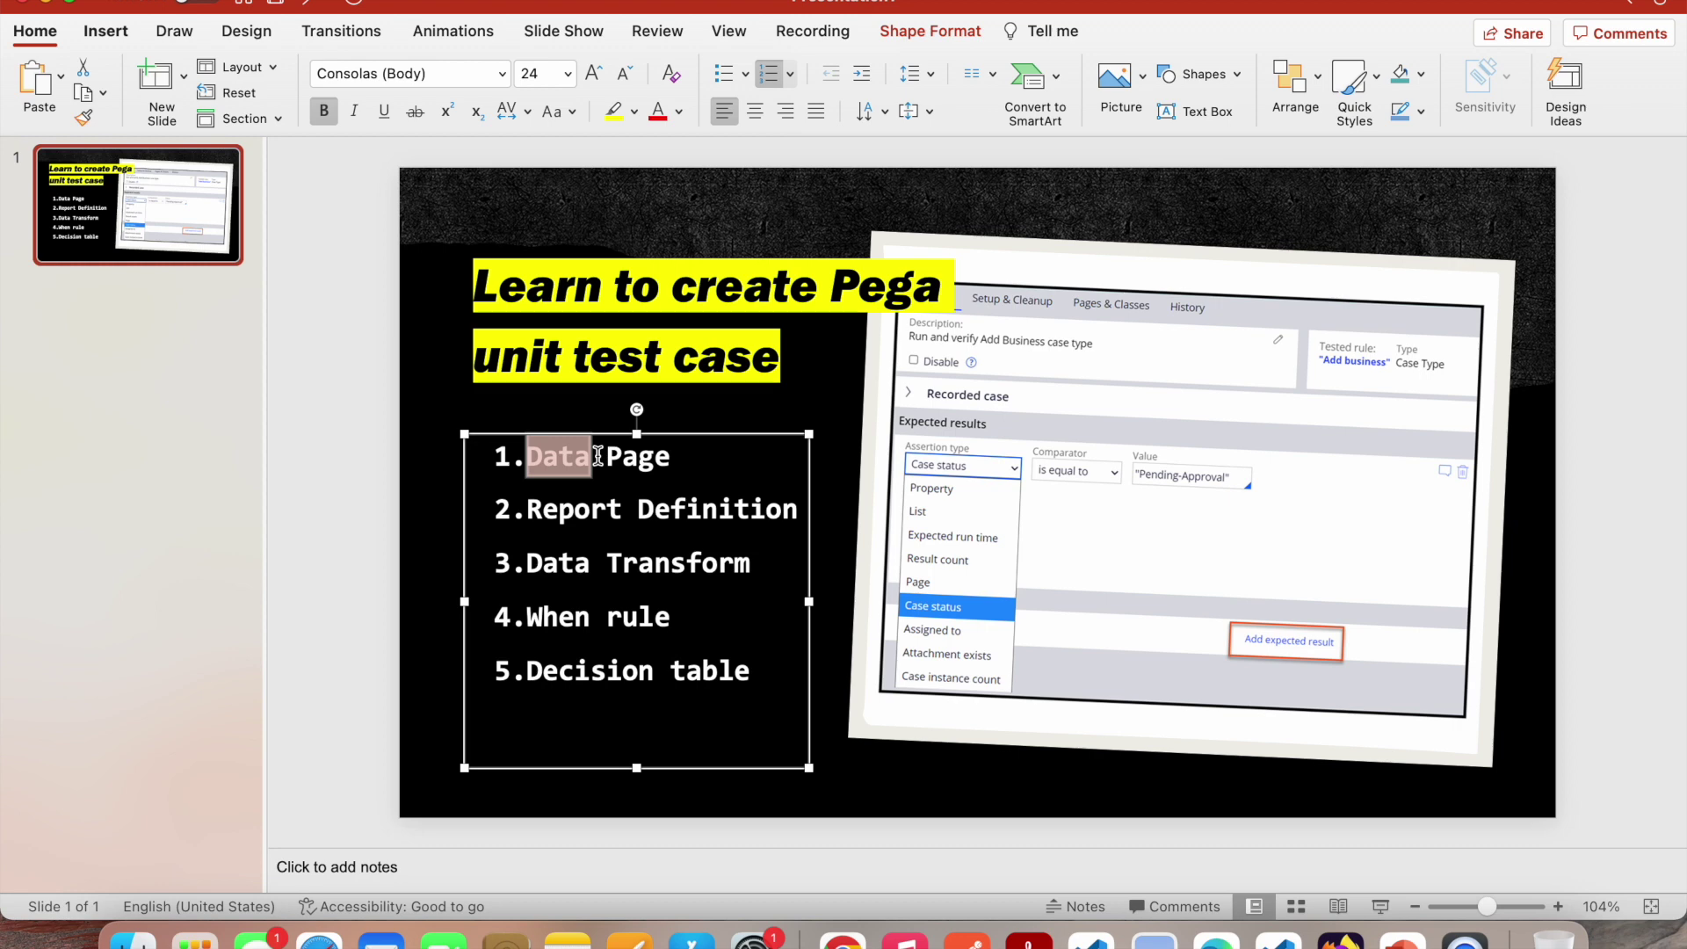
double_click(638, 508)
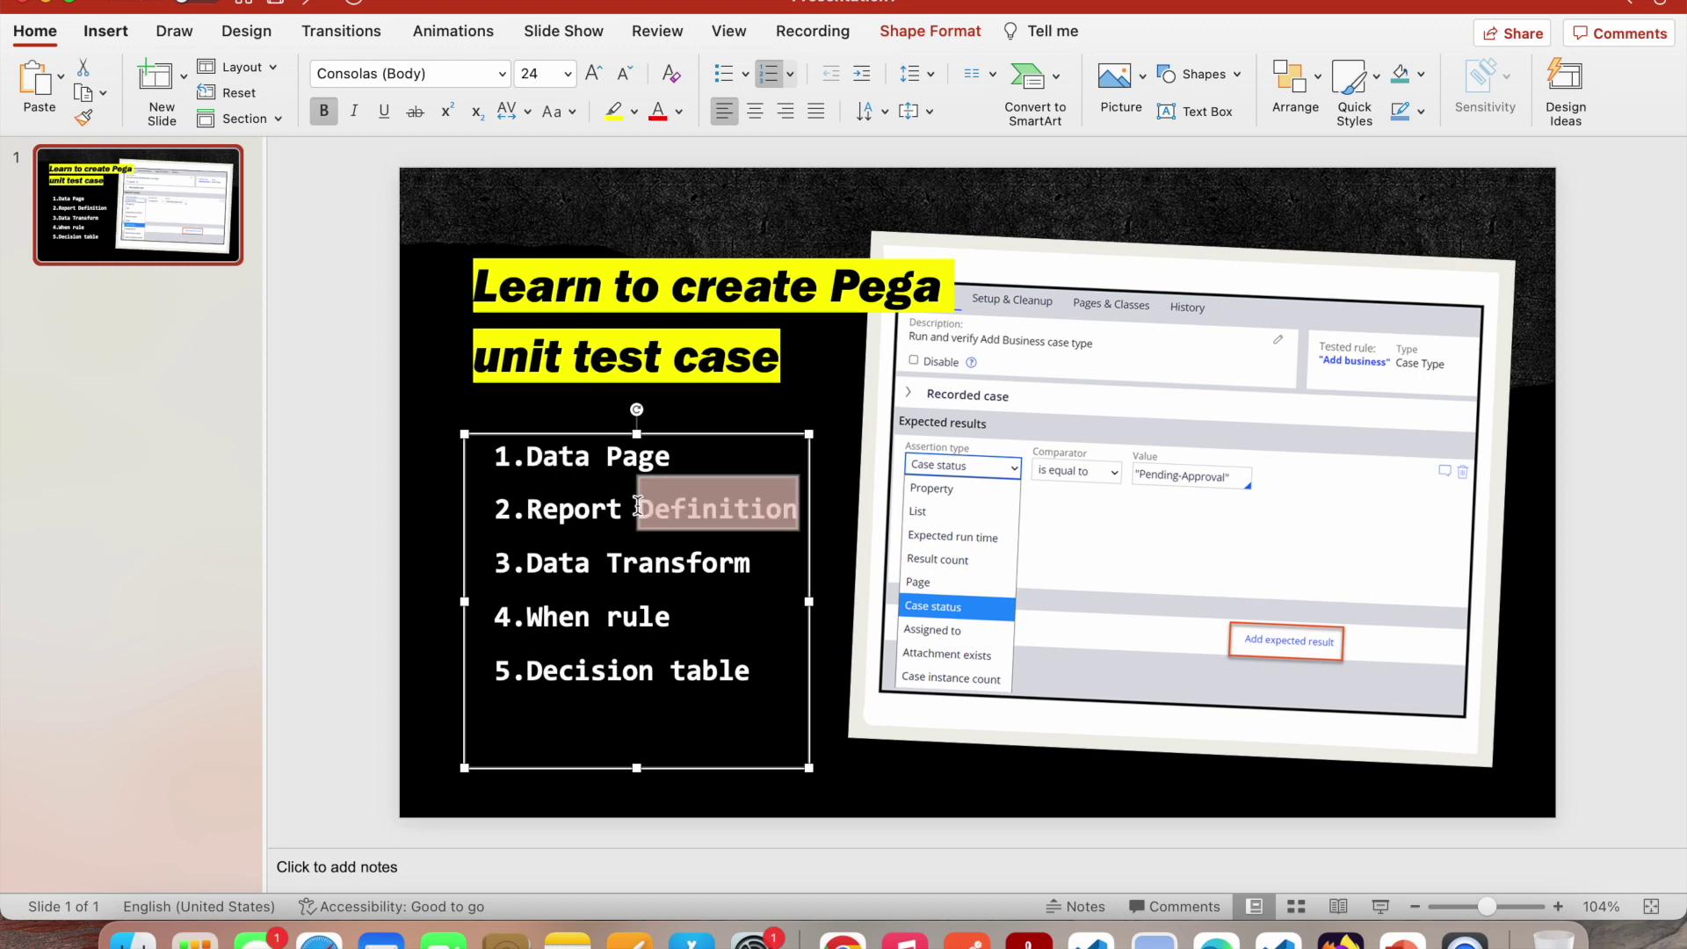
triple_click(553, 571)
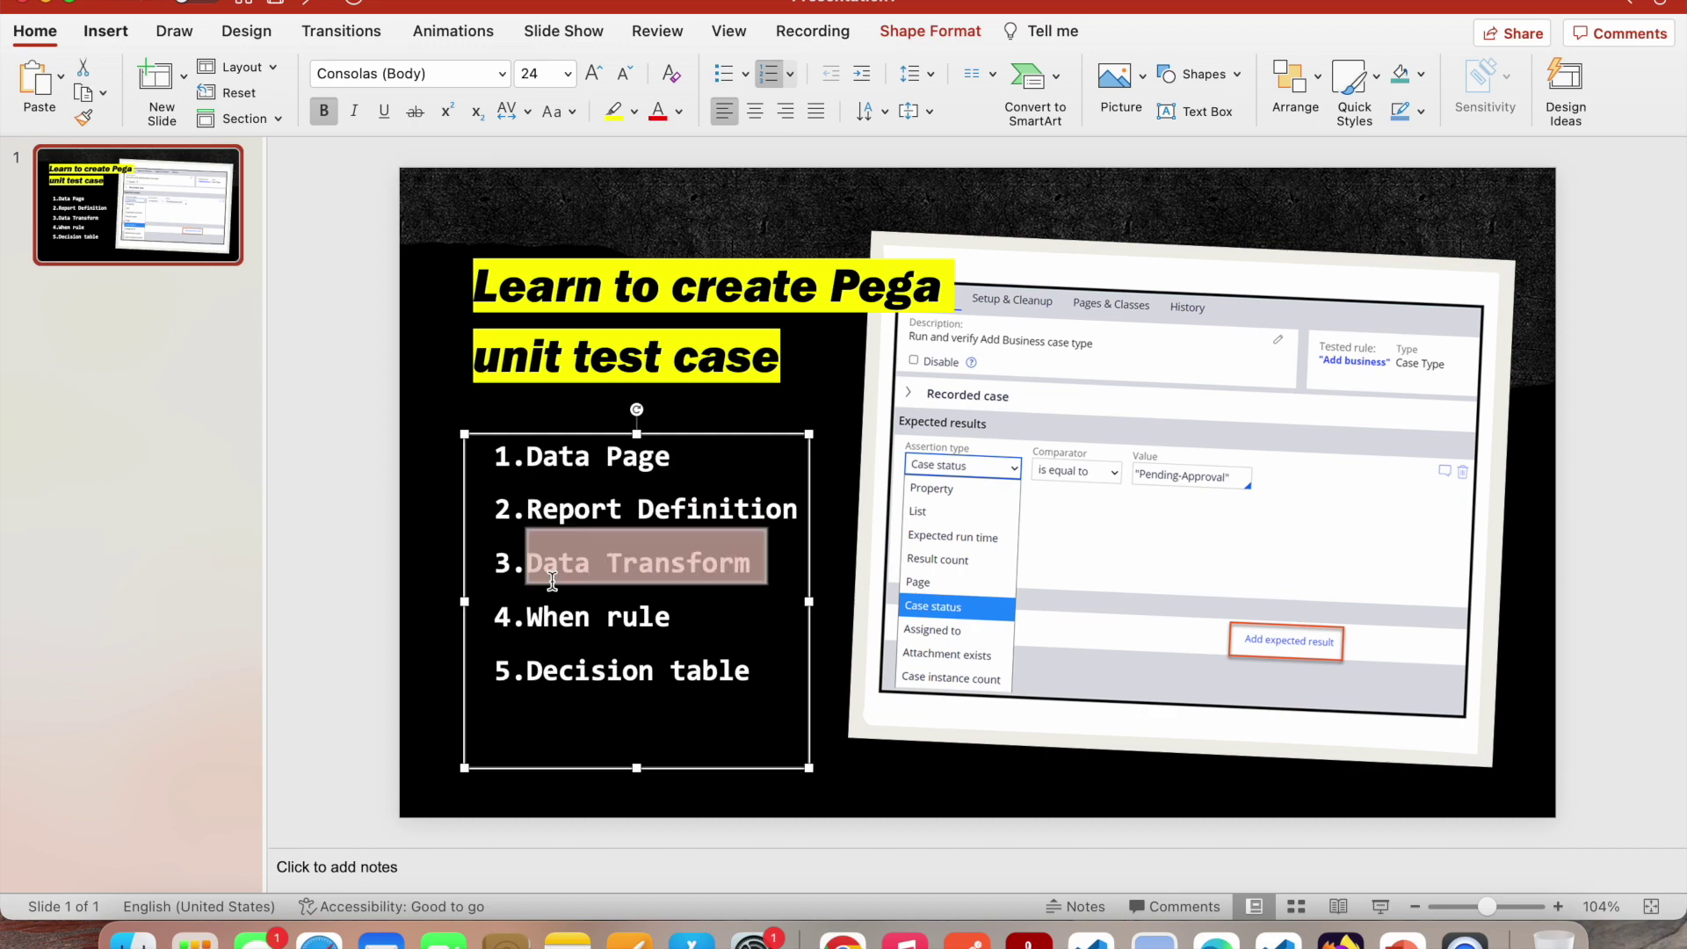
Step: Switch back to Chrome and close all the open rules in Dev Studio
left_click(843, 936)
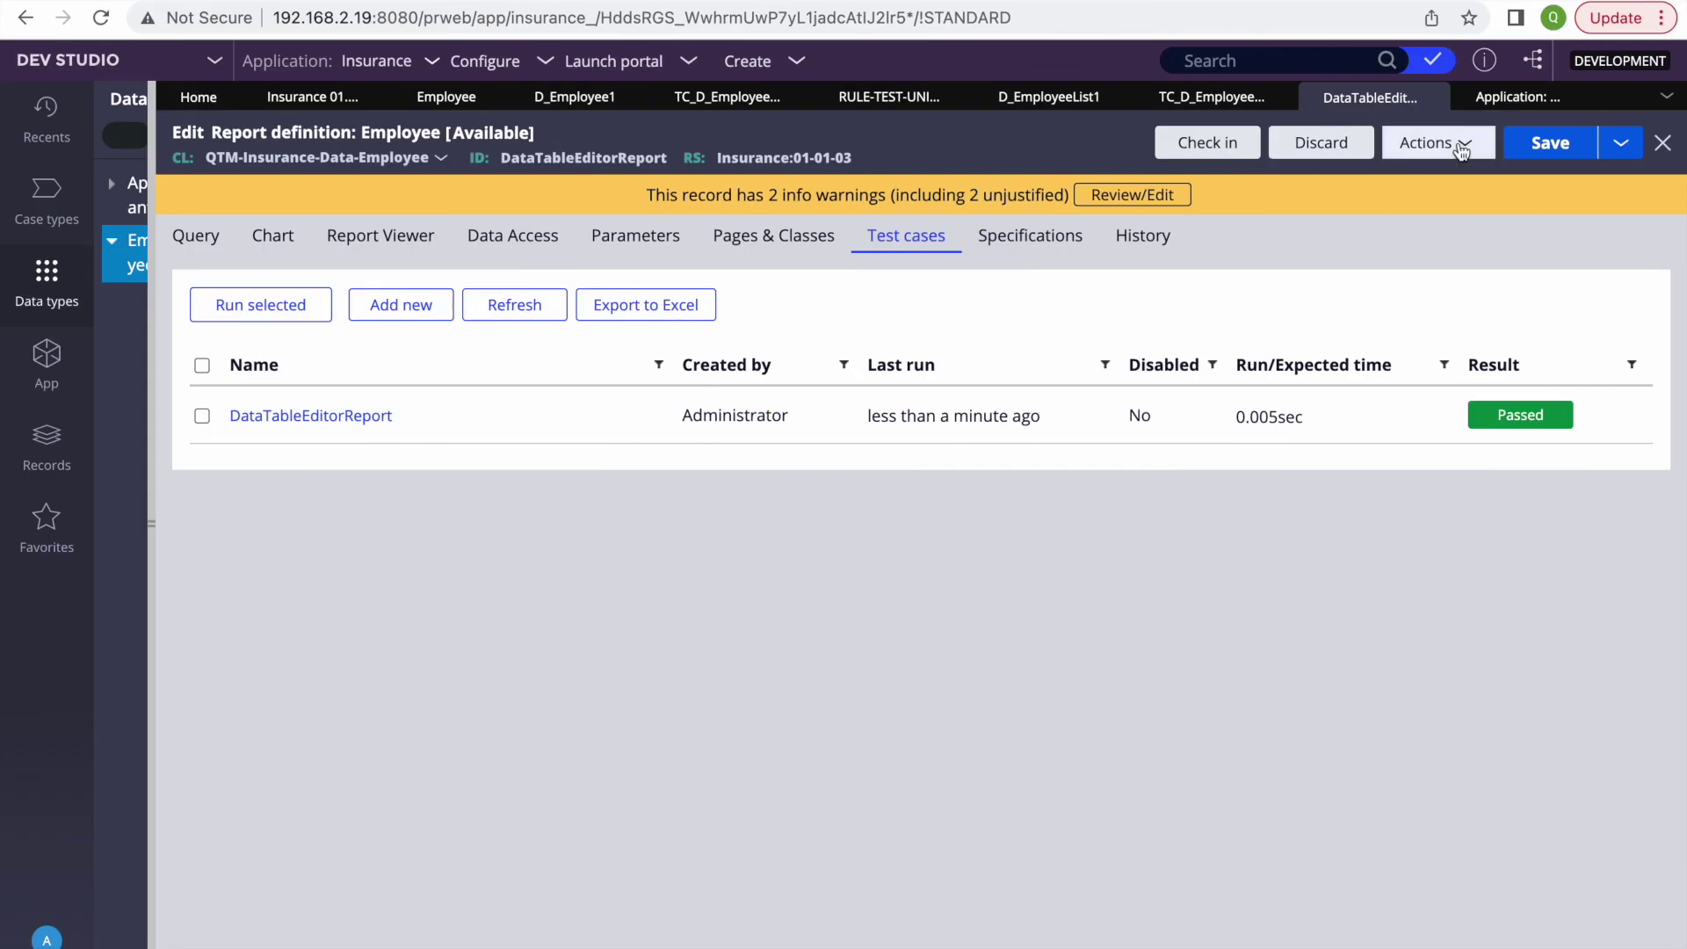
left_click(1666, 95)
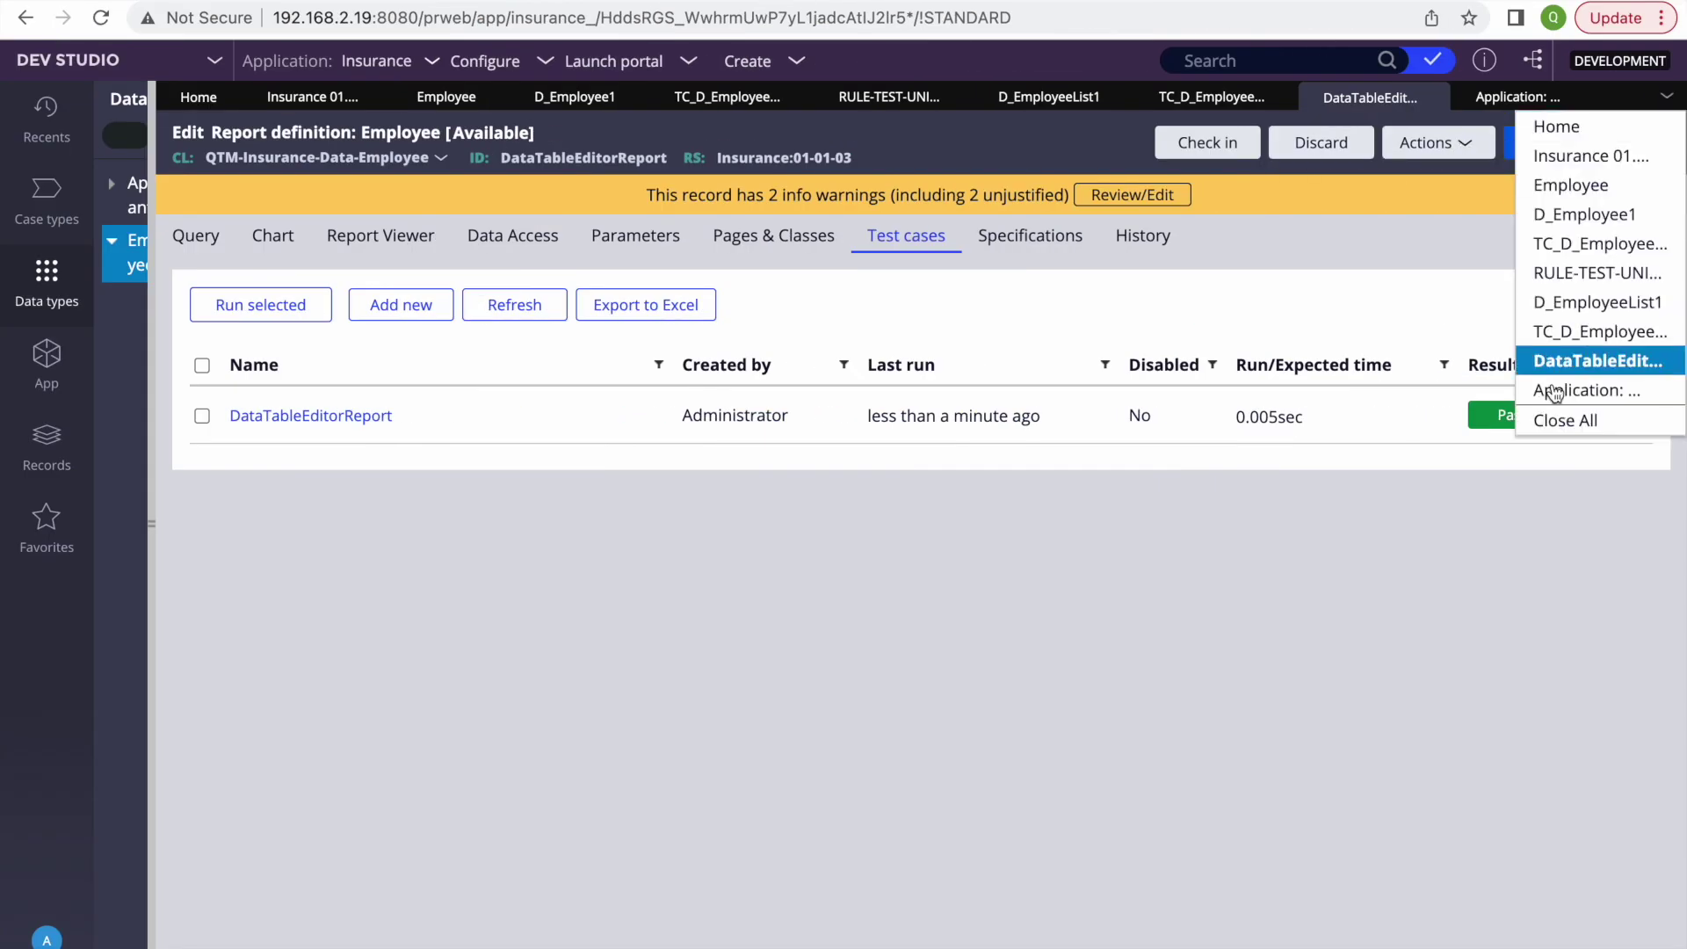
left_click(1531, 423)
left_click(1076, 209)
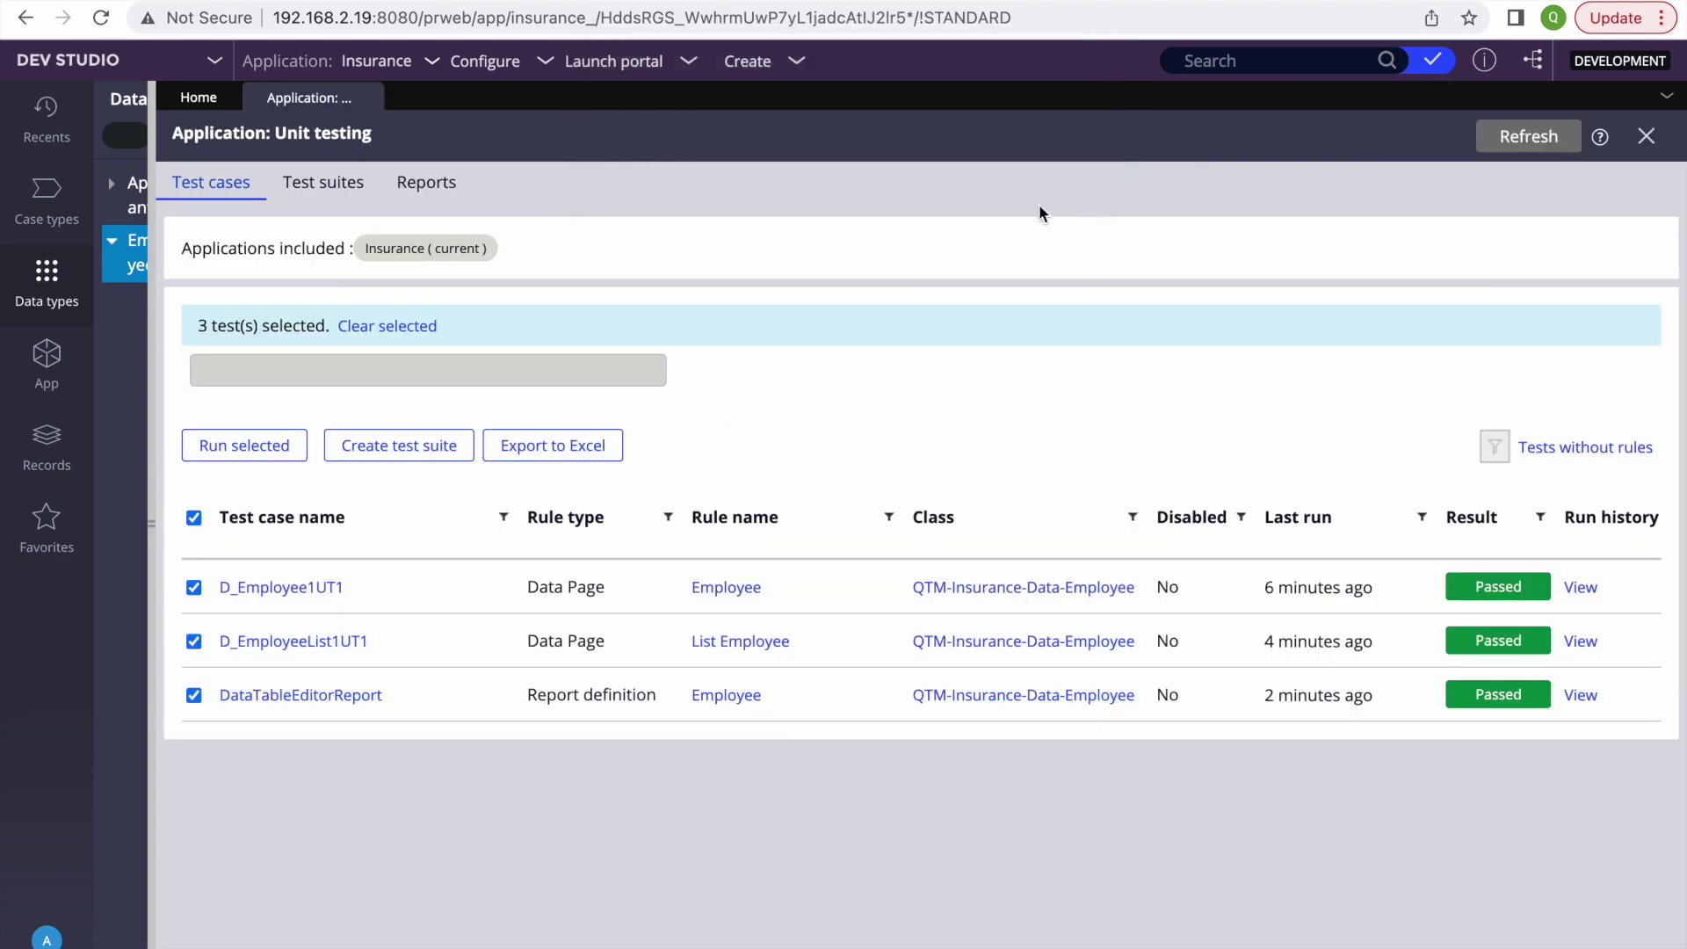
Step: Create an Employee case and look up the employee with EmployeeID 1
left_click(742, 67)
mouse_move(940, 88)
left_click(1005, 85)
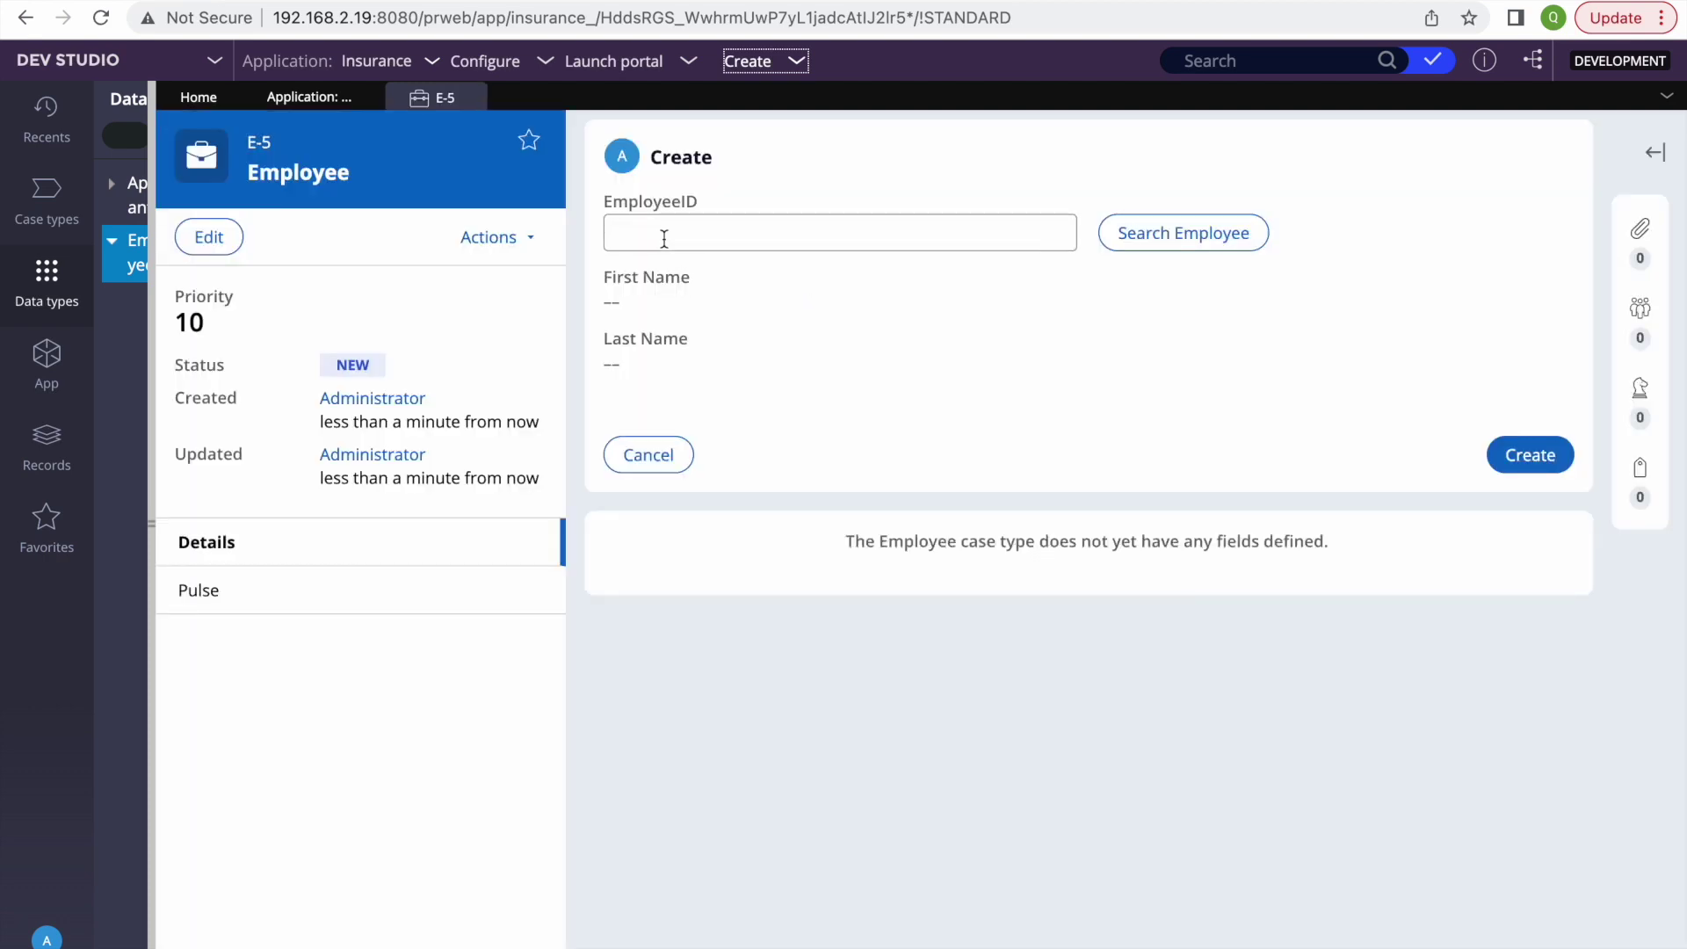
left_click(662, 234)
type("1")
left_click(1153, 233)
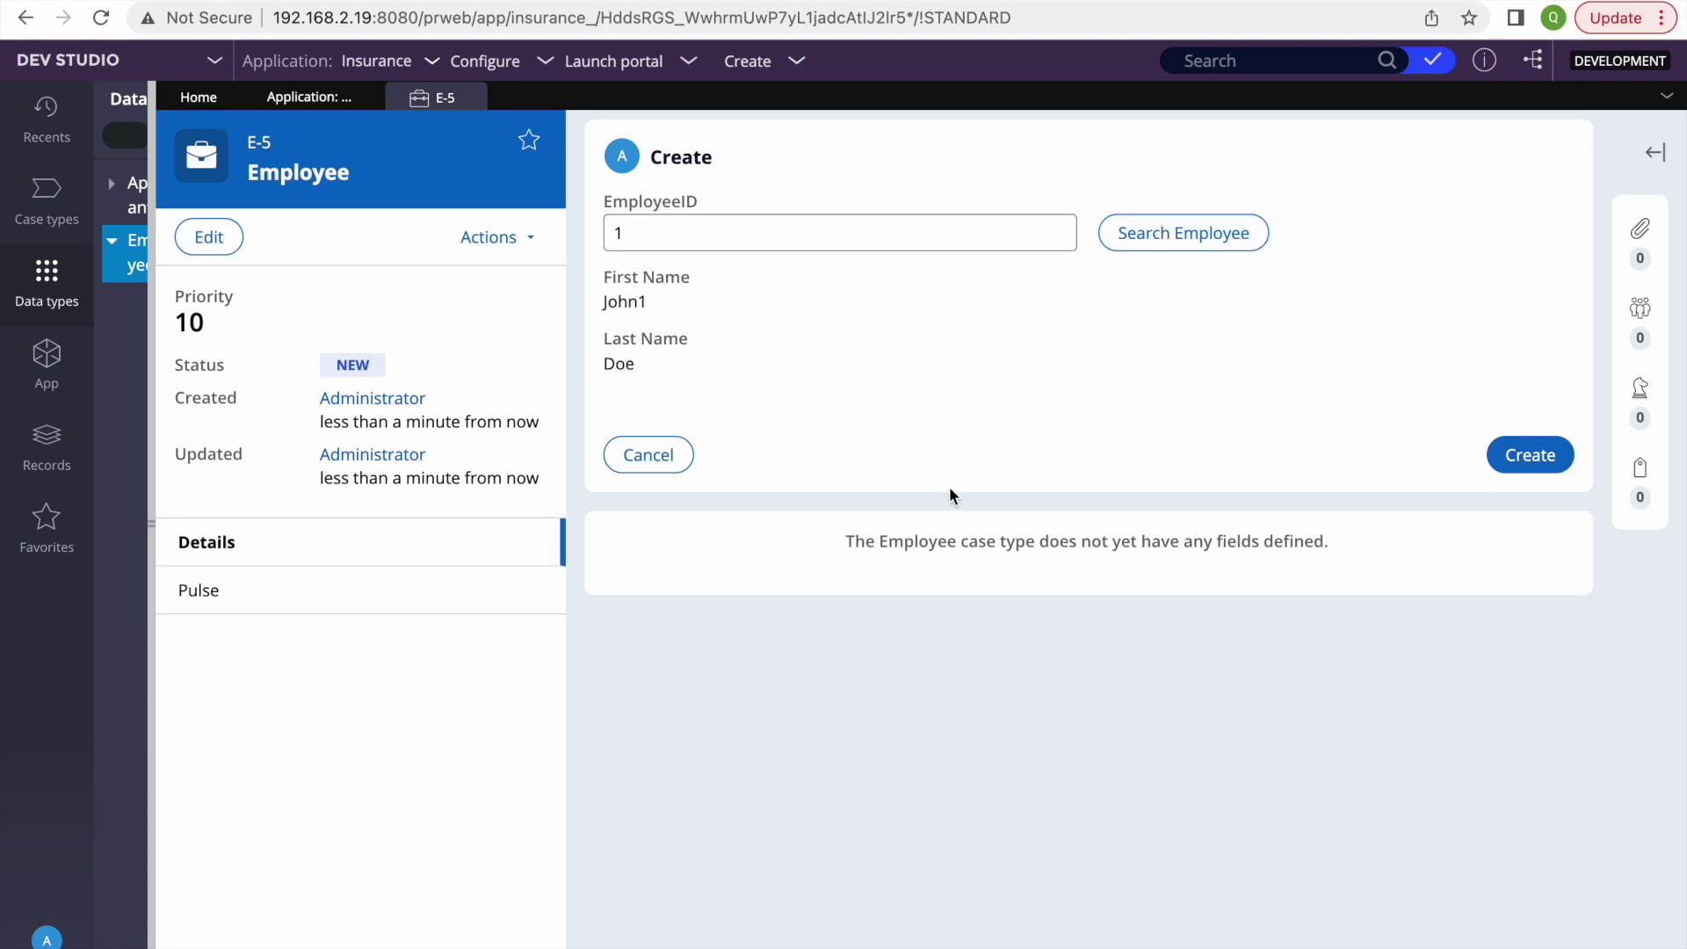
Step: Widen the explorer area and list the Data Transform records of the data model
left_click(44, 442)
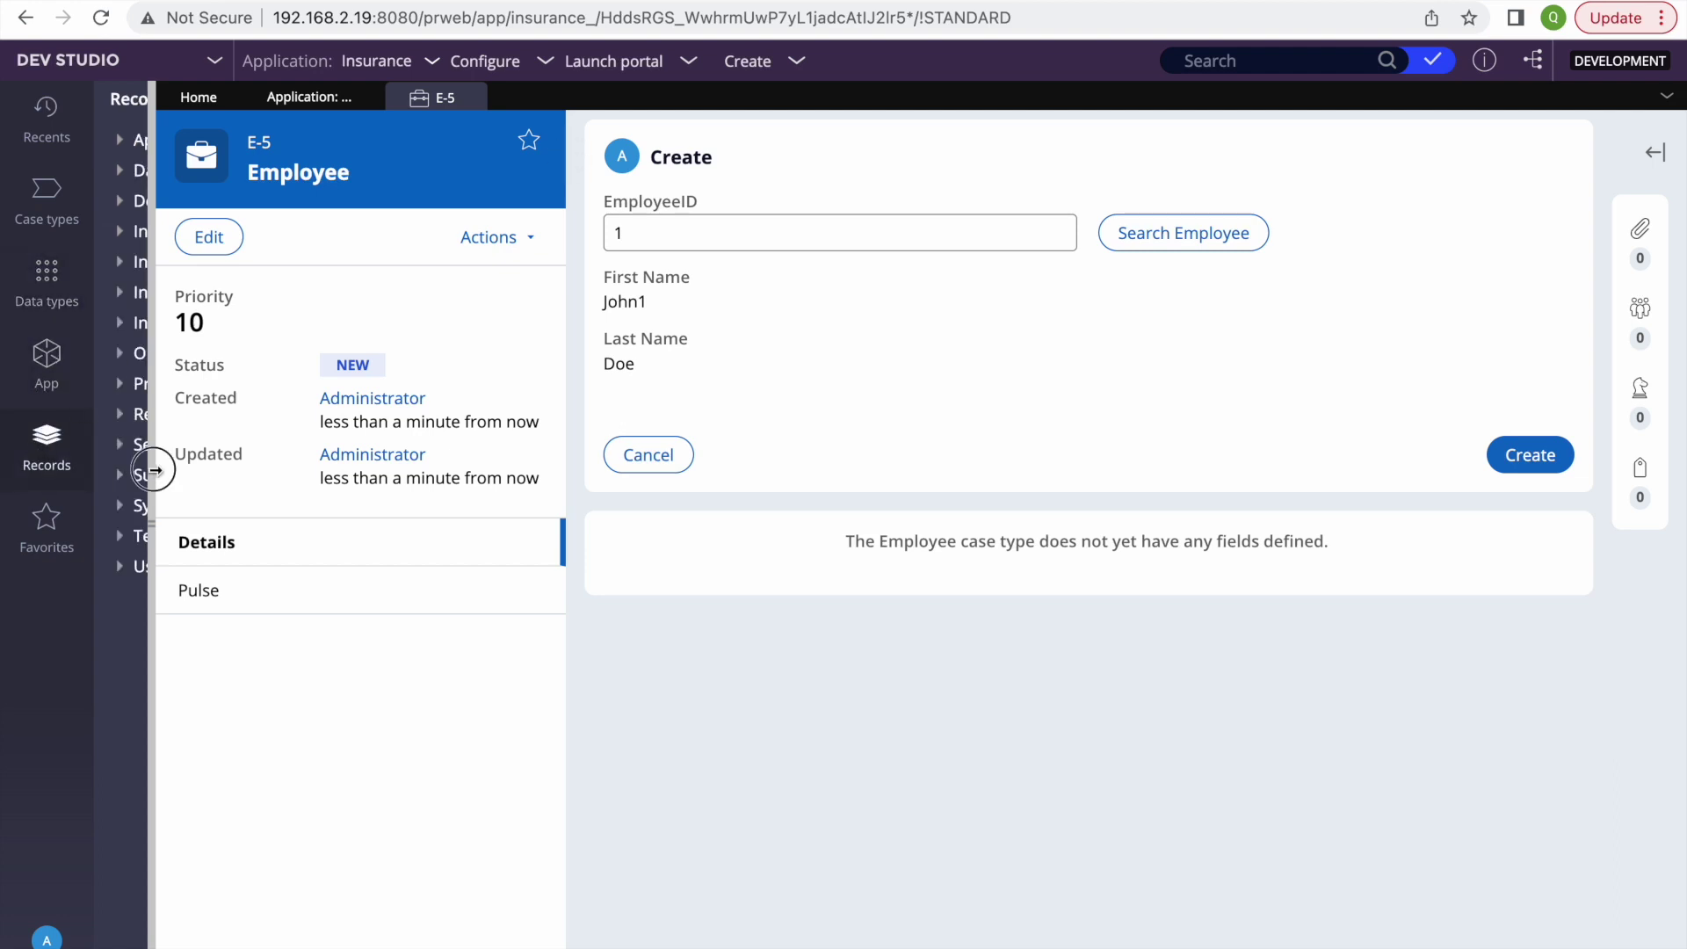
left_click_drag(151, 459, 333, 444)
left_click(121, 171)
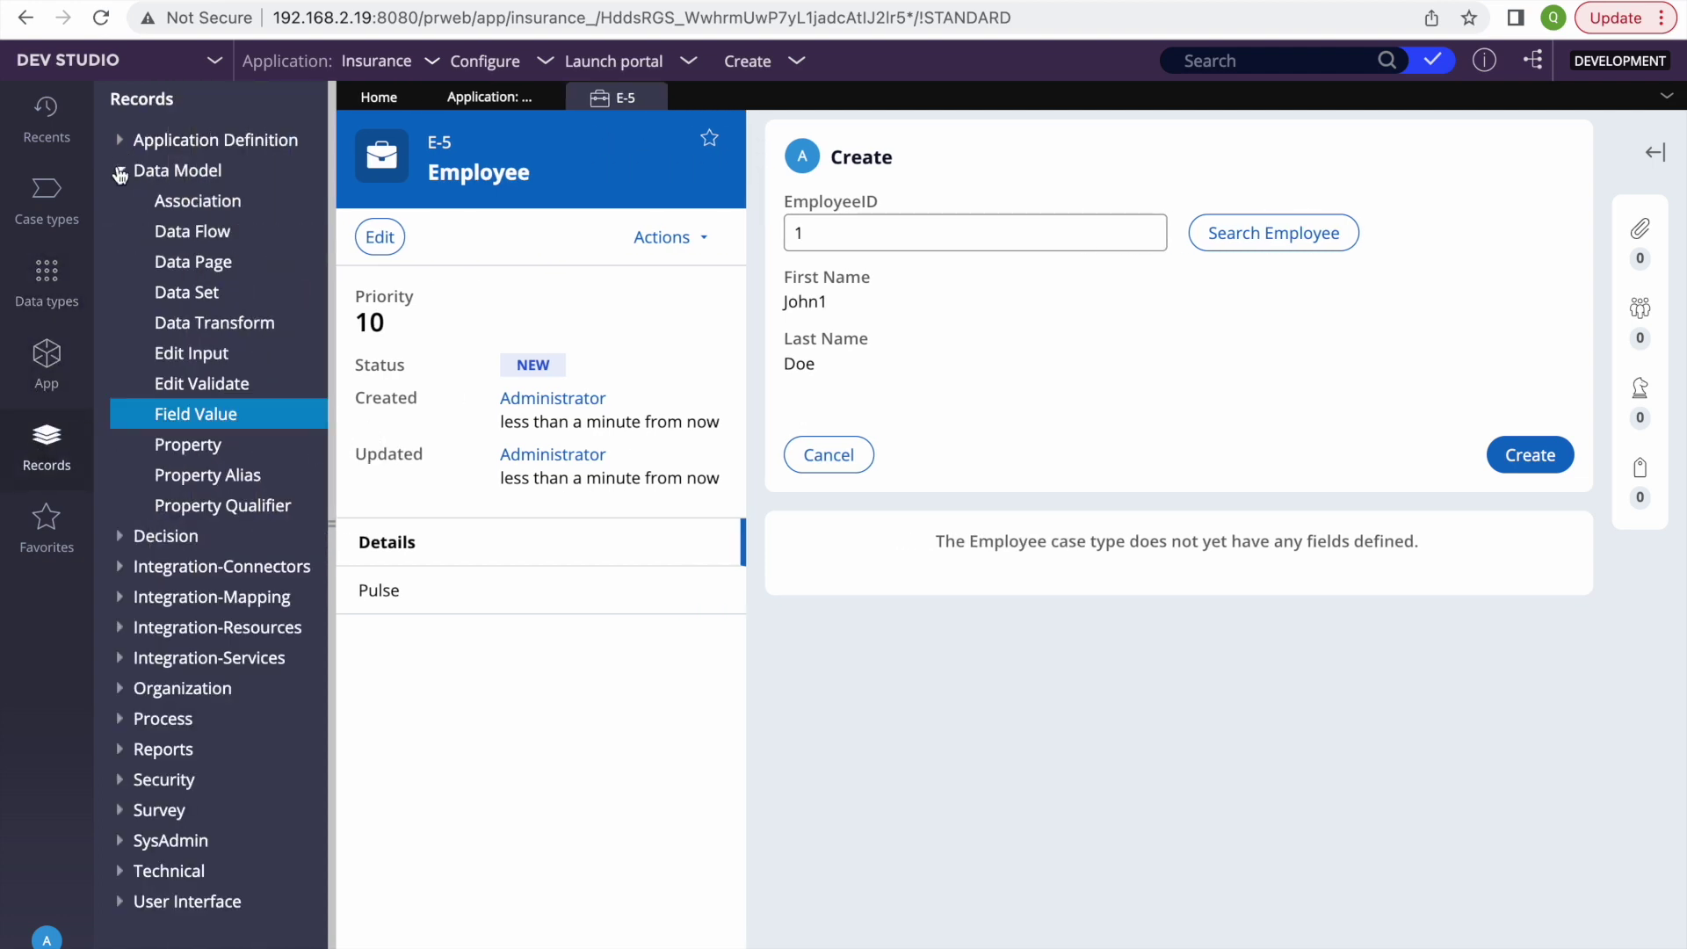
left_click(208, 327)
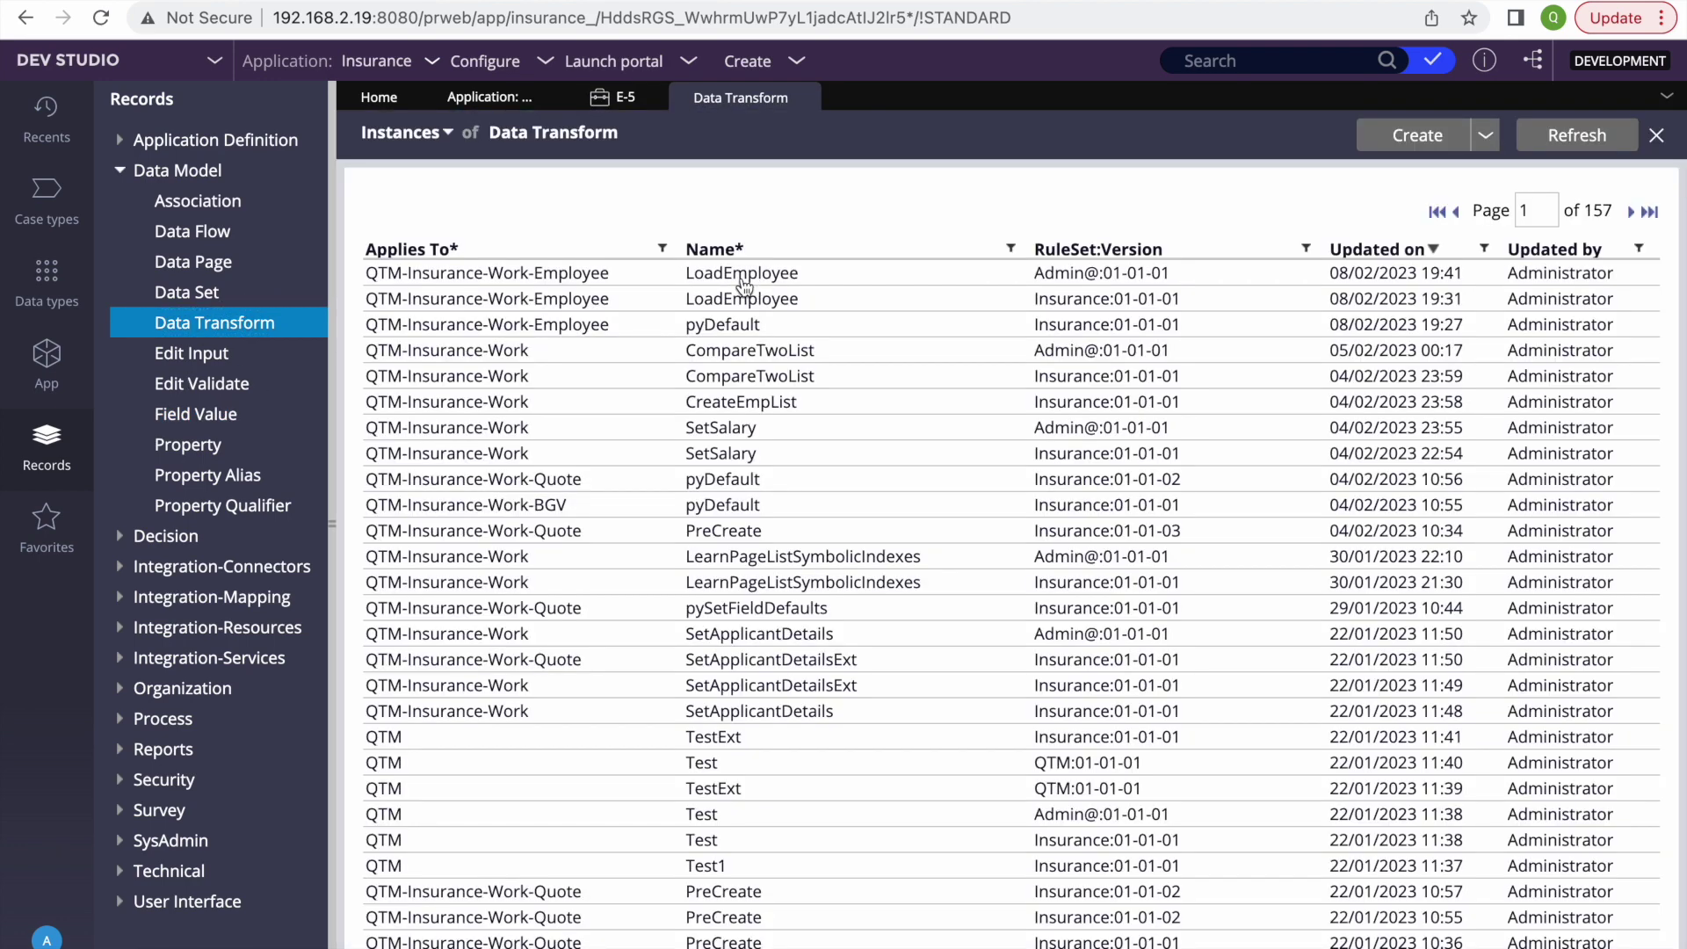
Step: Open the LoadEmployee data transform for QTM-Insurance-Work-Employee and examine its parameters
left_click(742, 276)
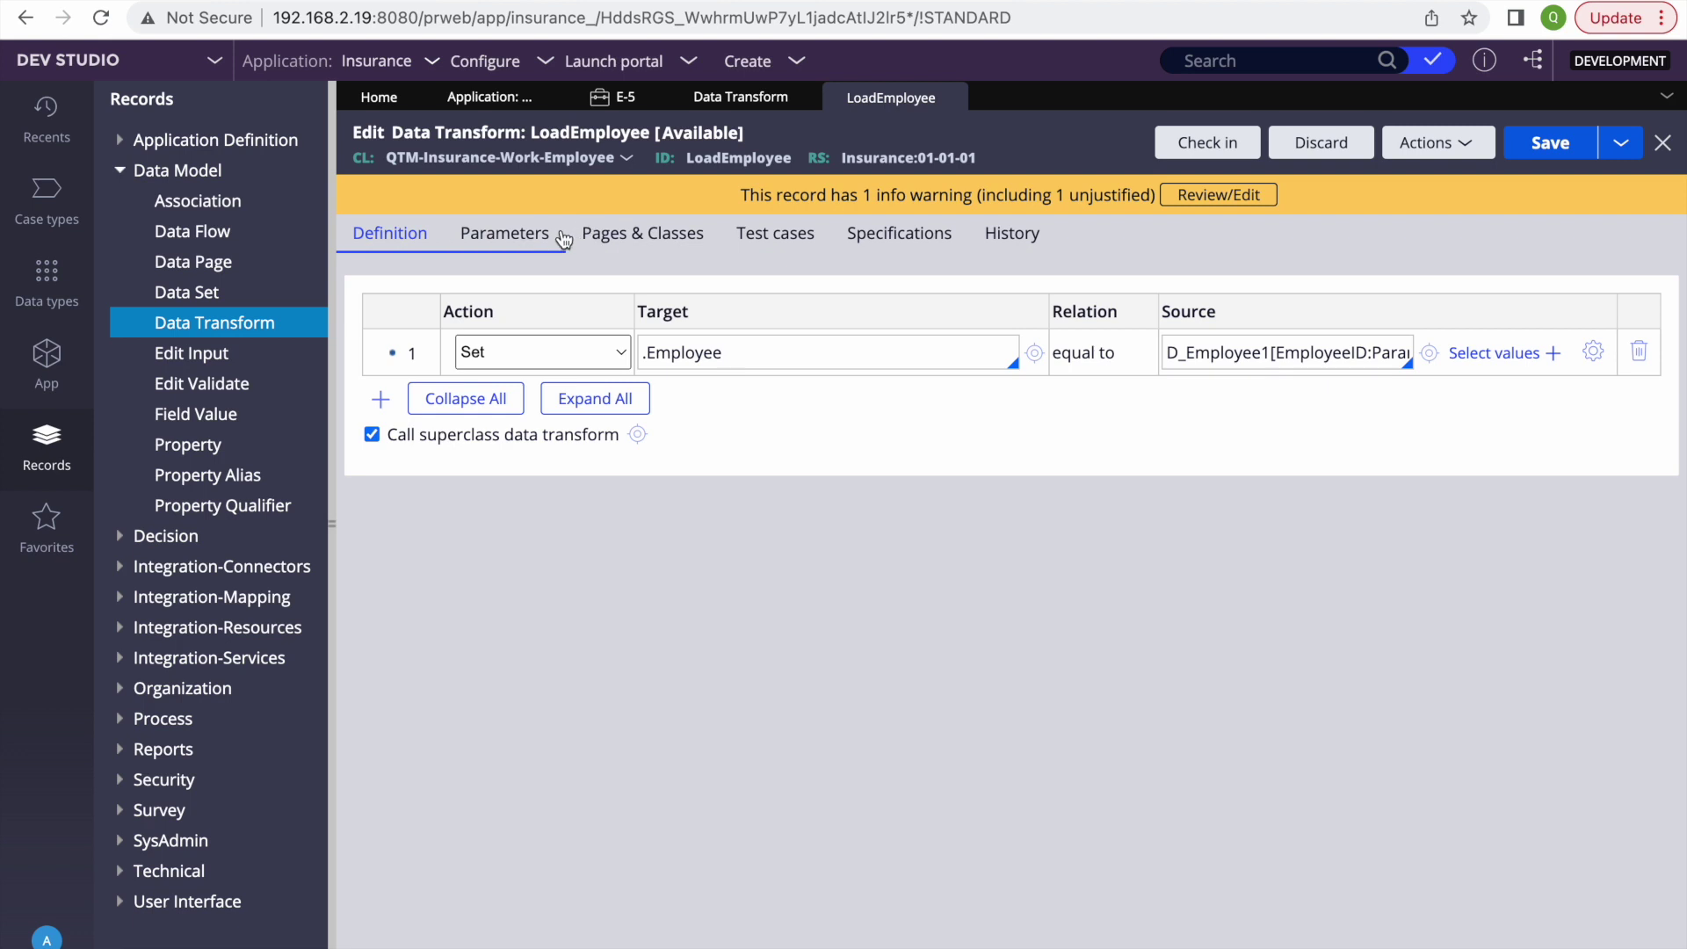
left_click(642, 231)
left_click(489, 237)
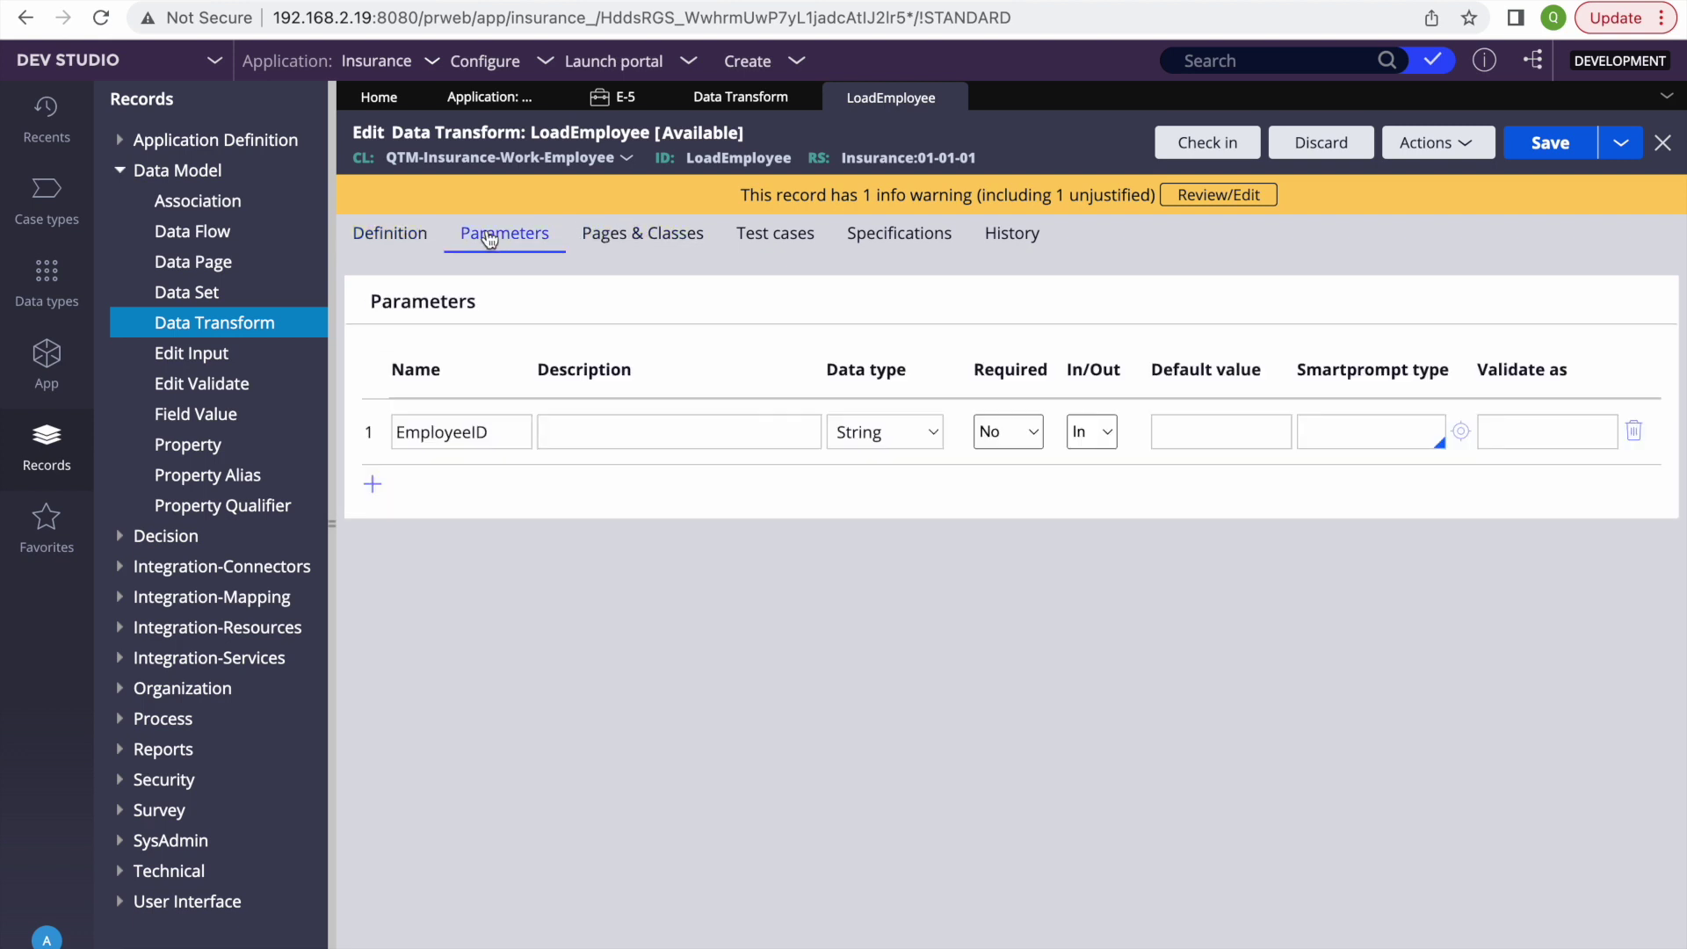
Step: Examine the EmployeeID parameter of LoadEmployee and the full source expression that sets .Employee
double_click(431, 428)
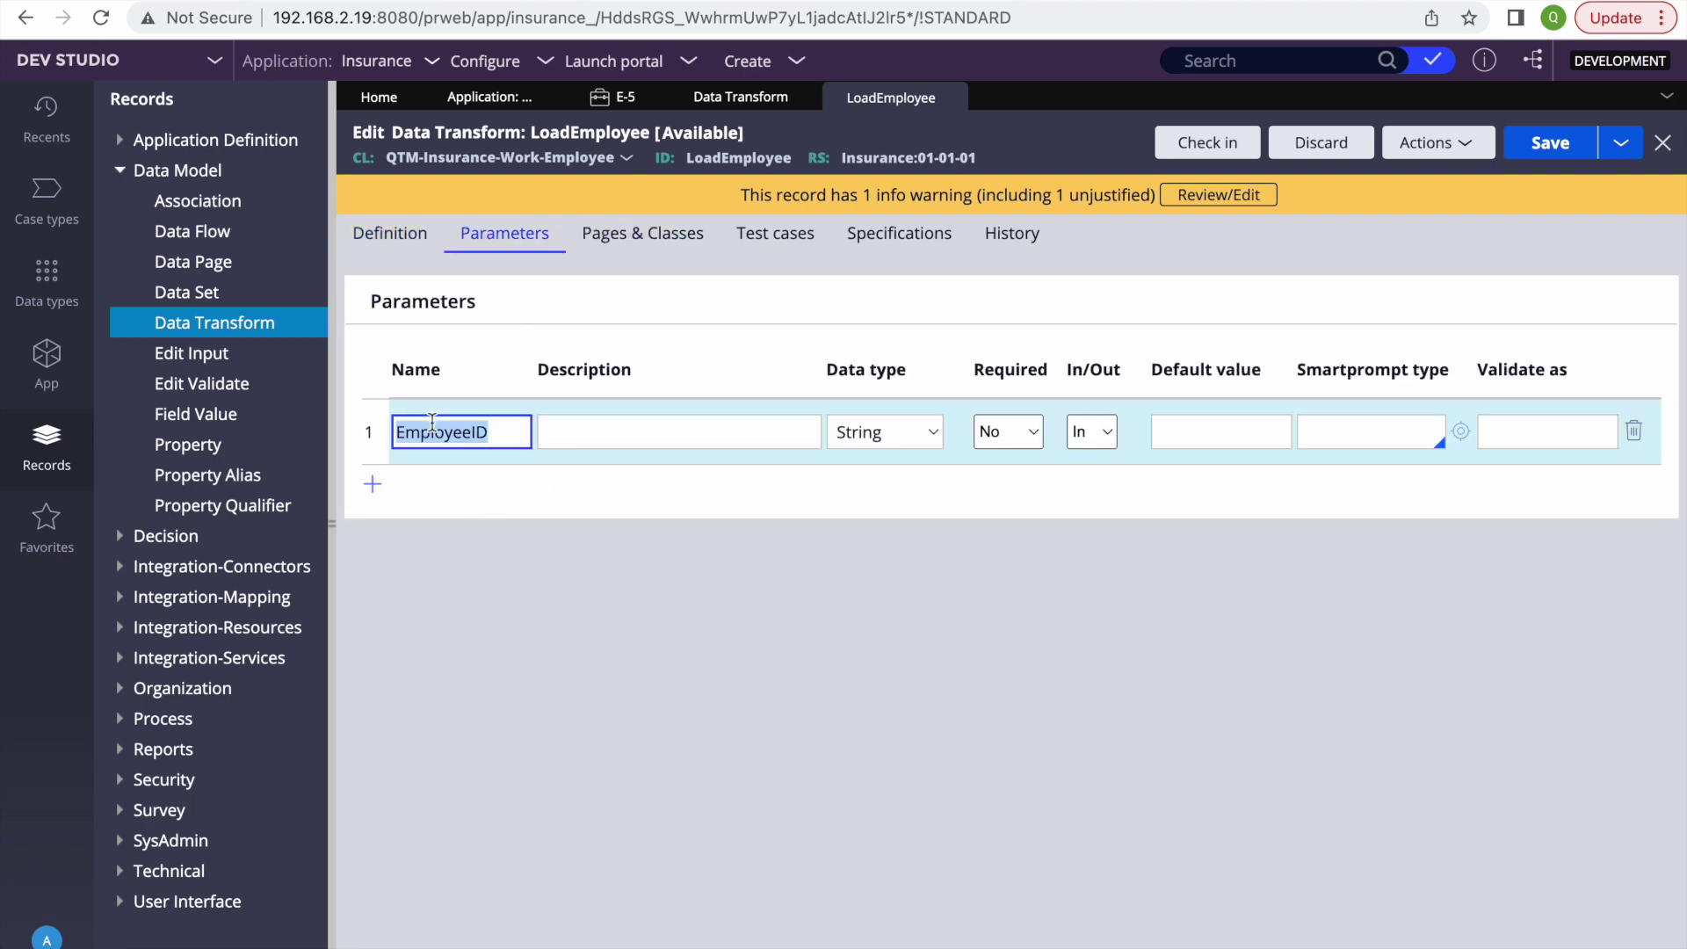
left_click(389, 246)
left_click(685, 352)
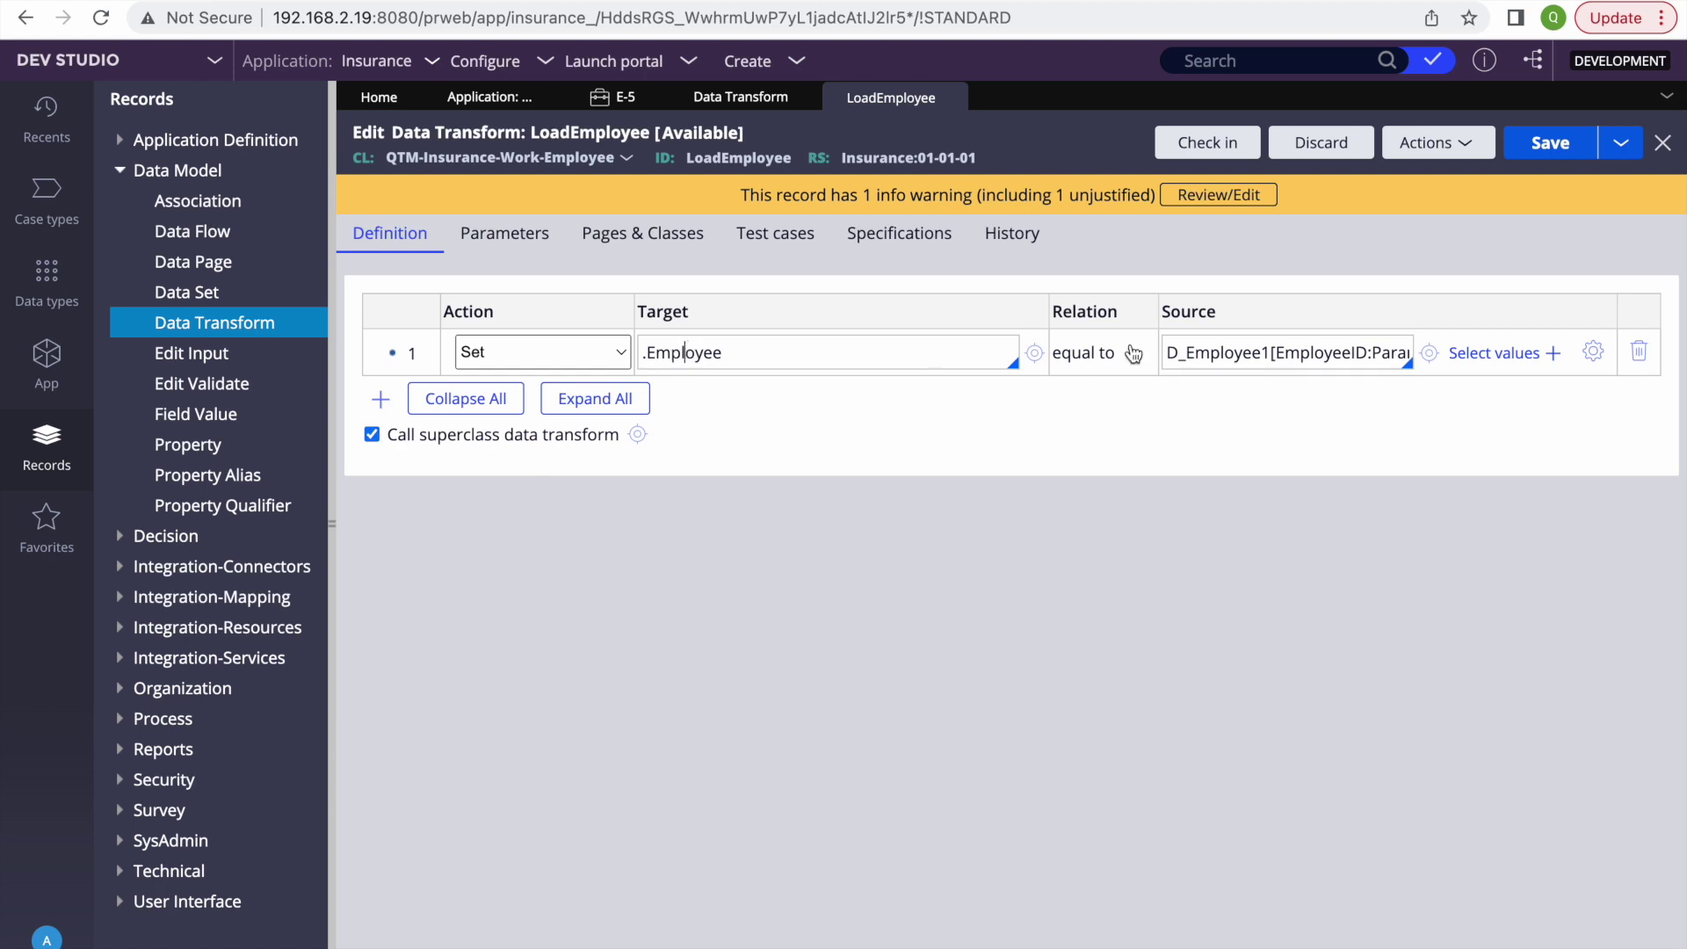
left_click(1593, 352)
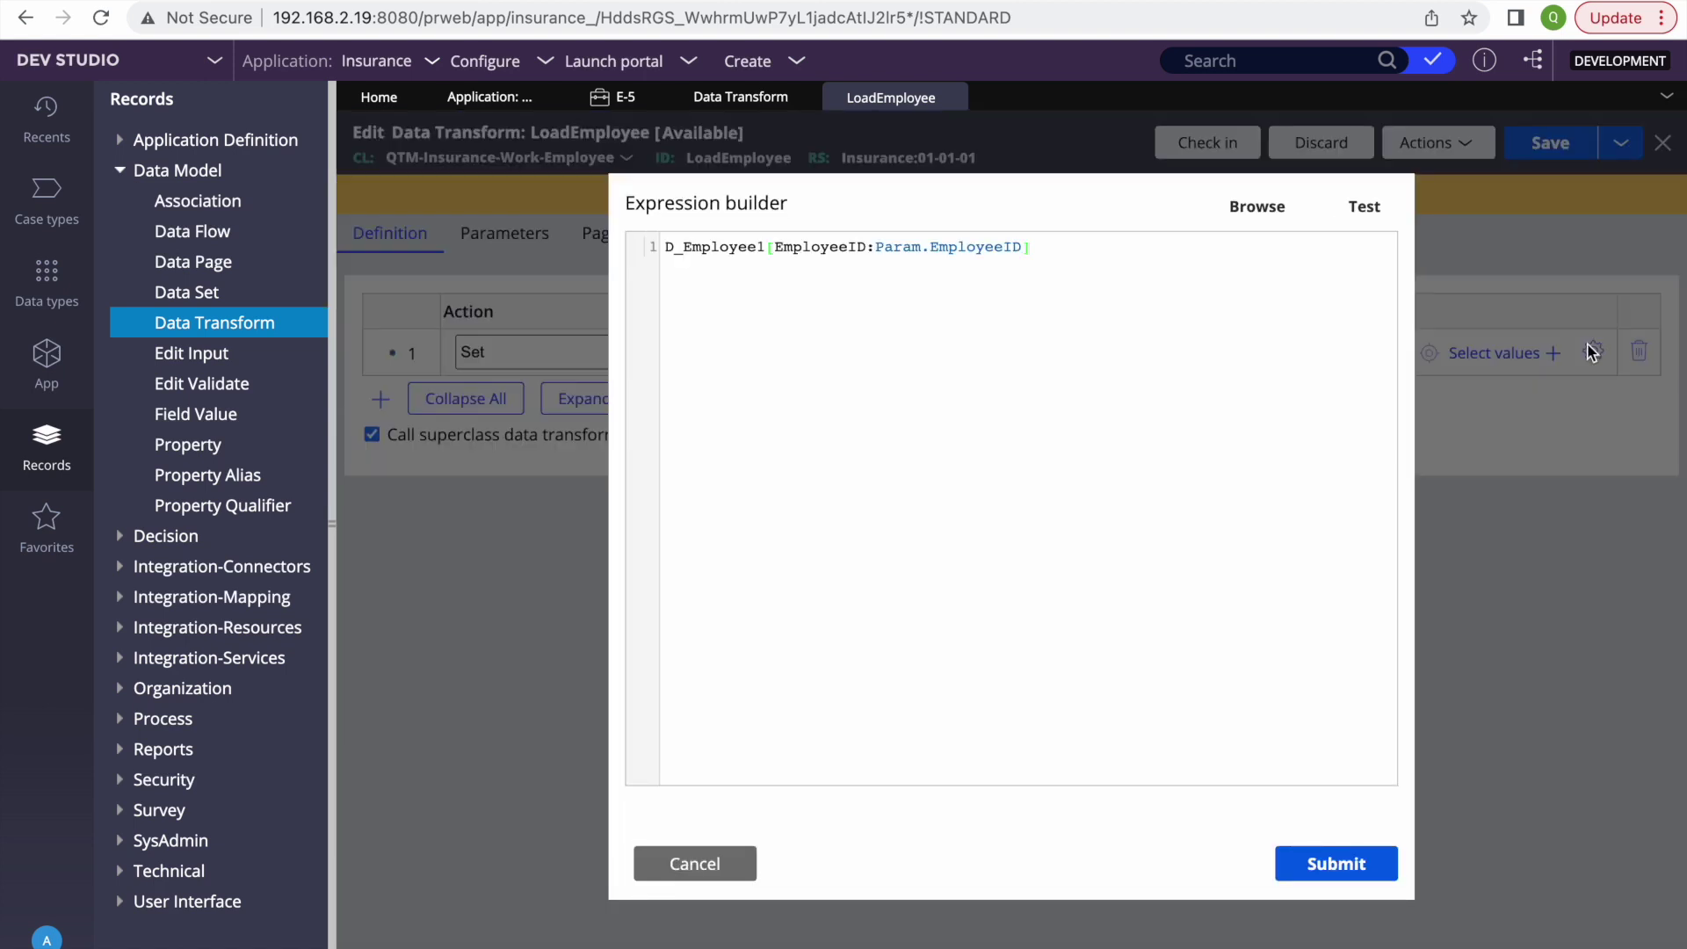
triple_click(734, 253)
triple_click(835, 247)
triple_click(729, 247)
left_click(729, 247)
left_click(694, 863)
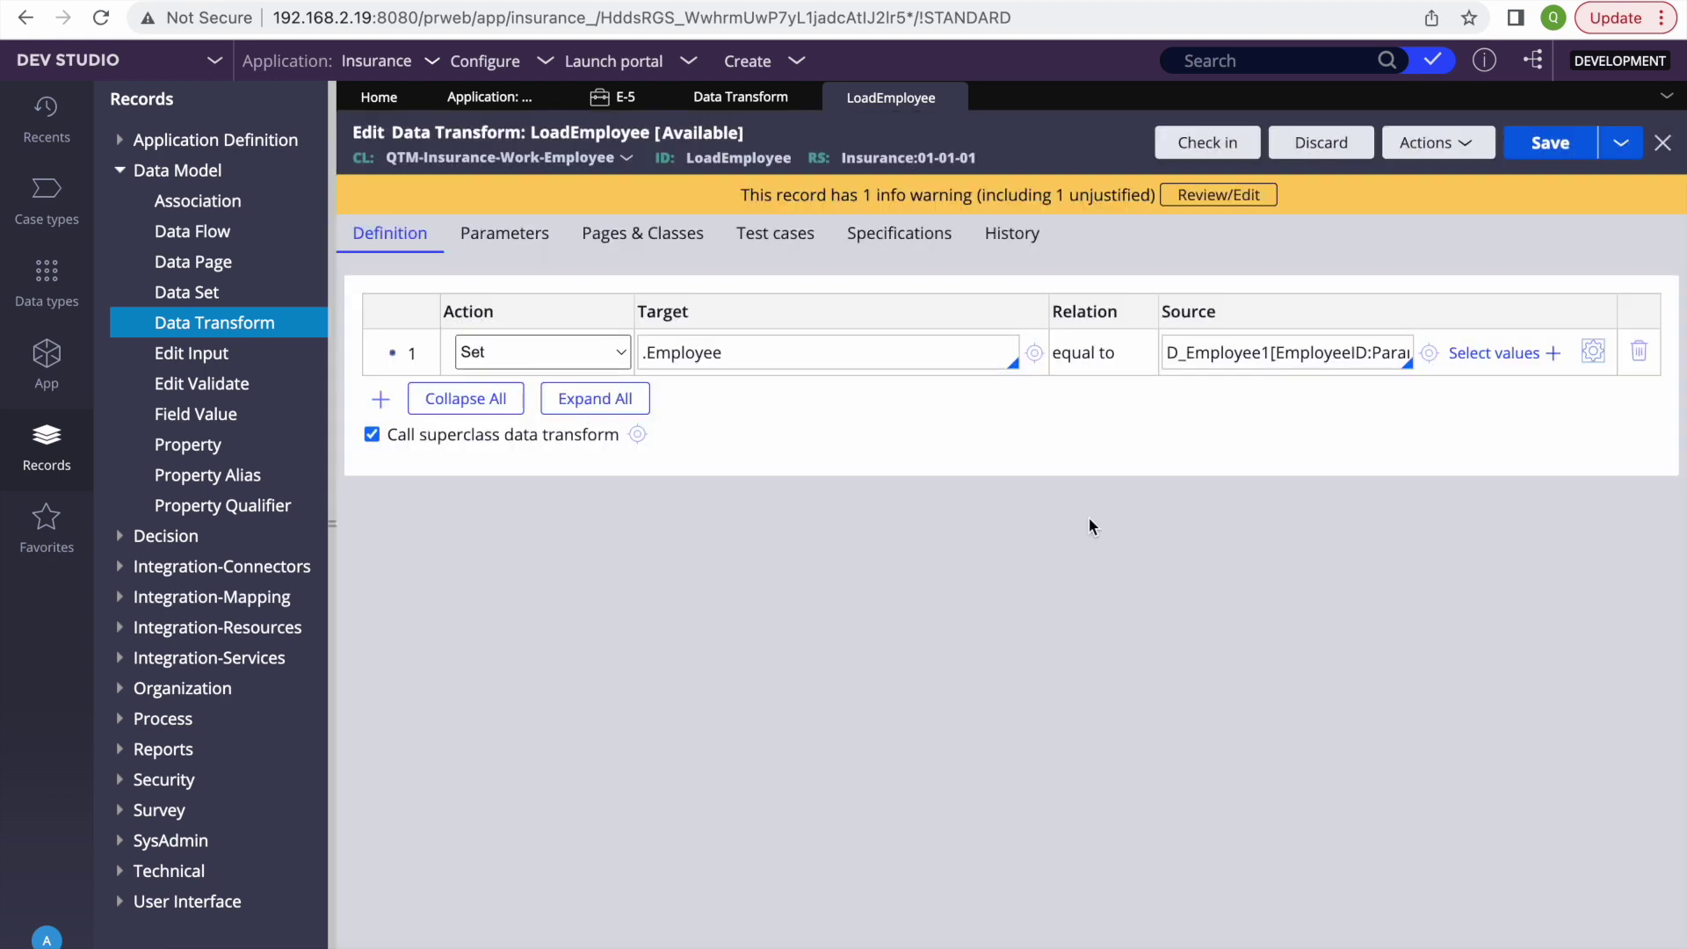
Step: Run the LoadEmployee data transform with EmployeeID 1 and inspect the first and last name in the resulting page data
left_click(1423, 142)
left_click(1358, 174)
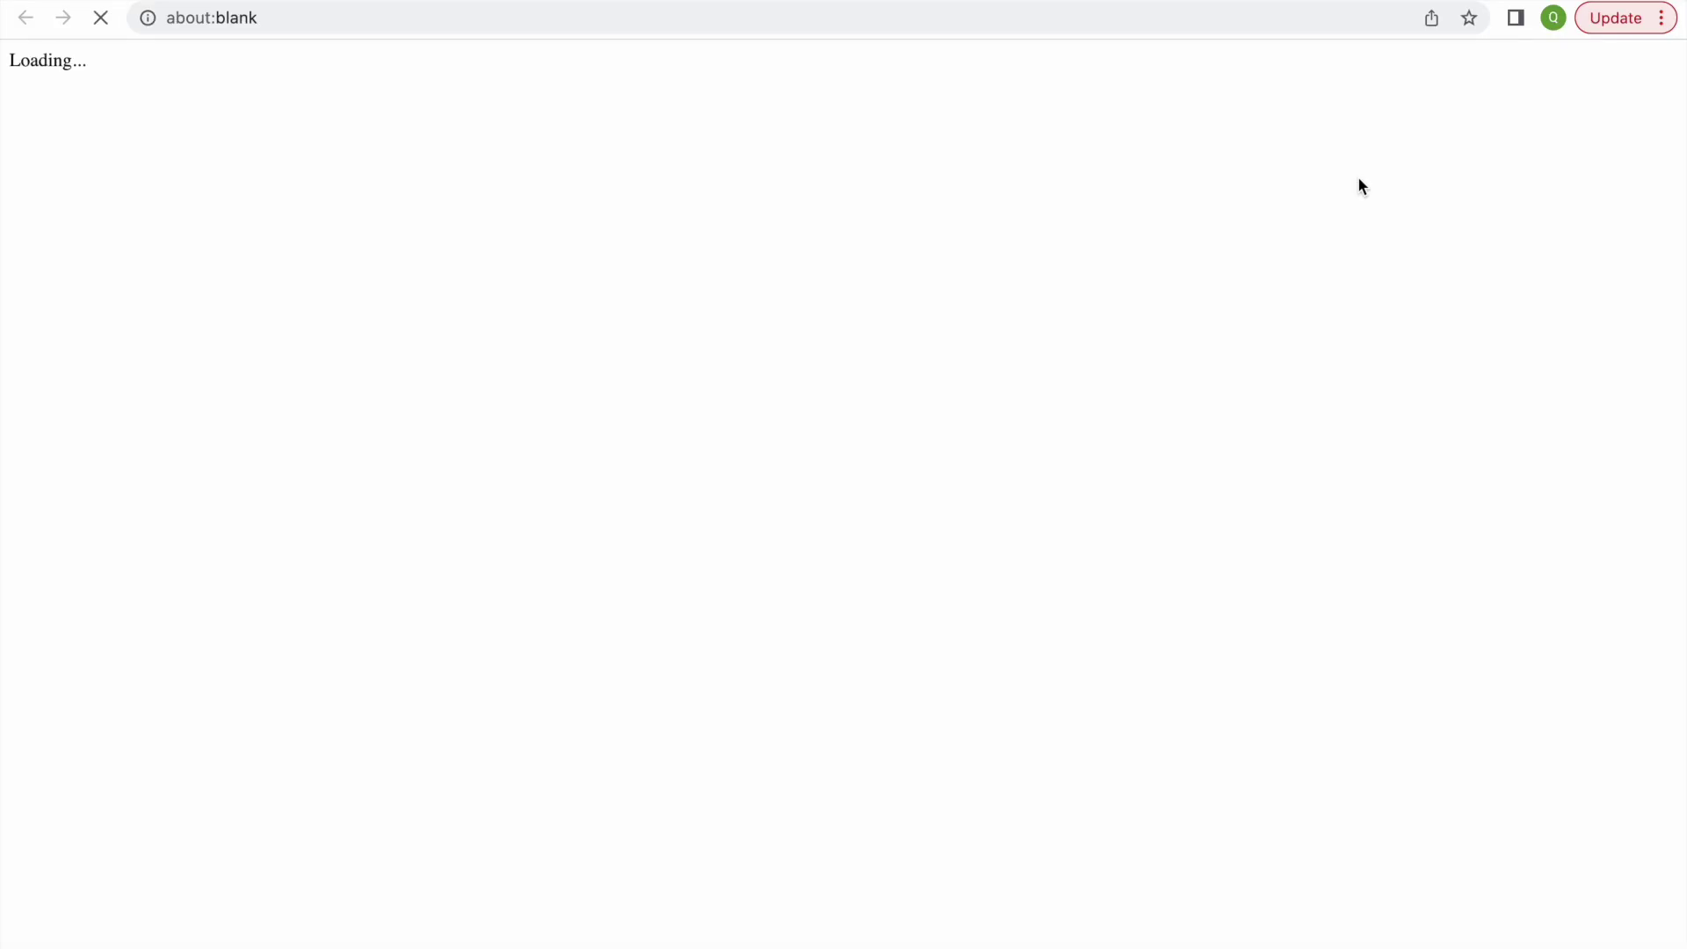
type("1")
left_click(1626, 70)
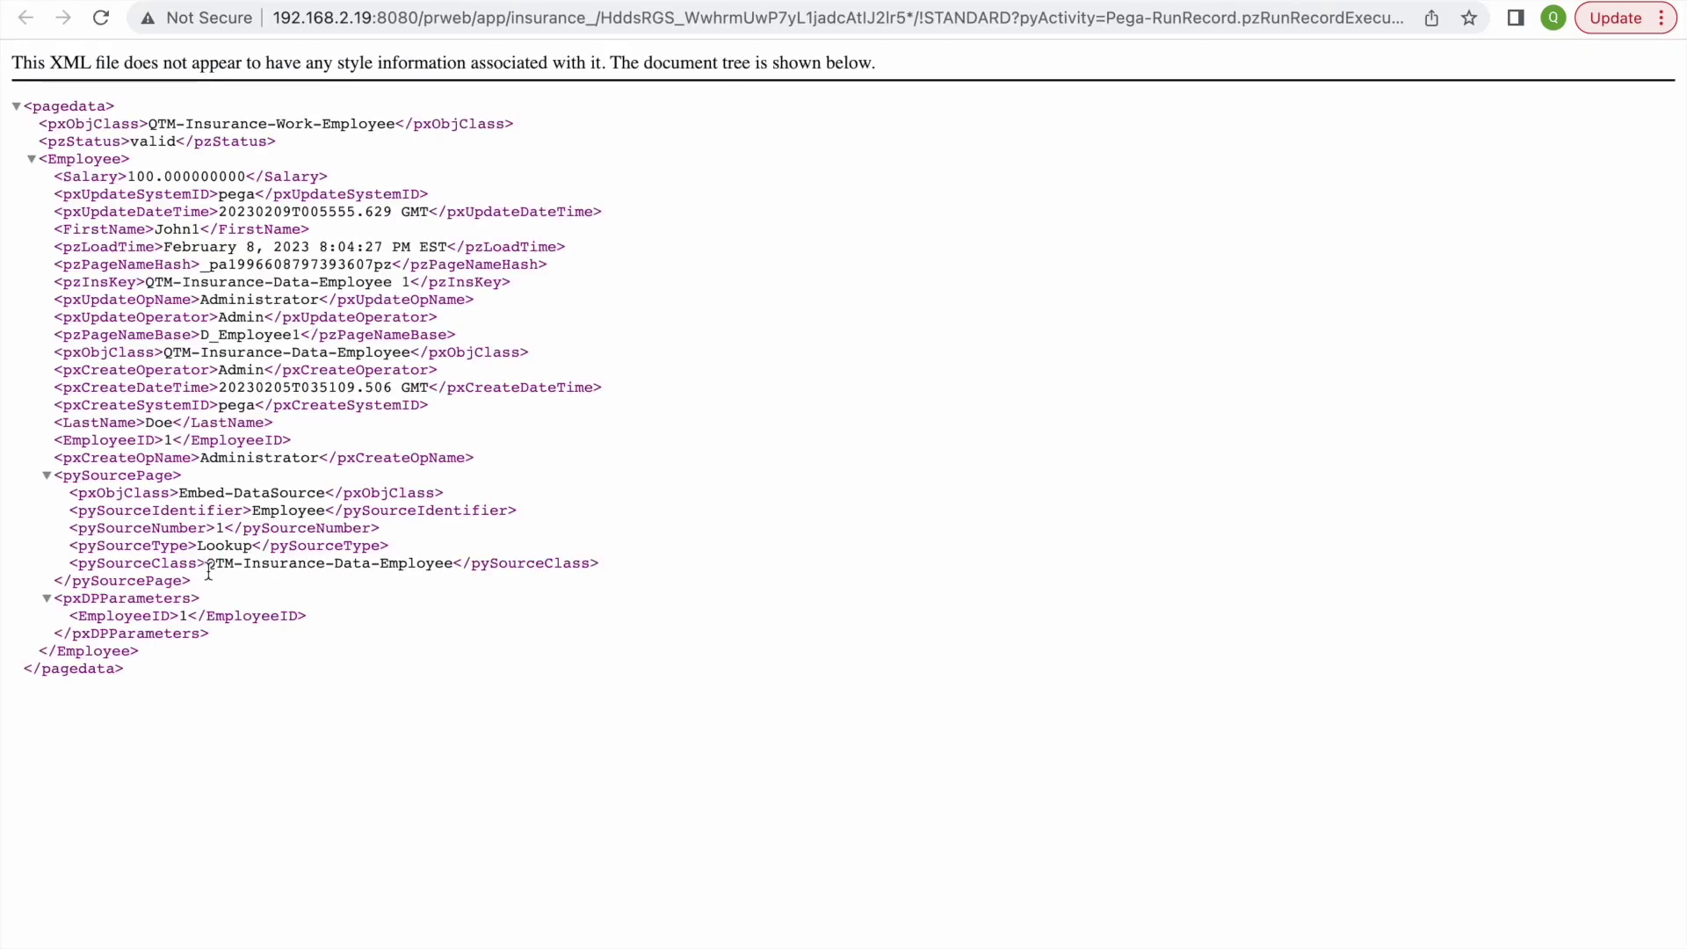
double_click(178, 230)
left_click(147, 421)
Step: Convert the run into a test case and copy the rule name LoadEmployee from its description
left_click(1157, 2)
left_click(1209, 65)
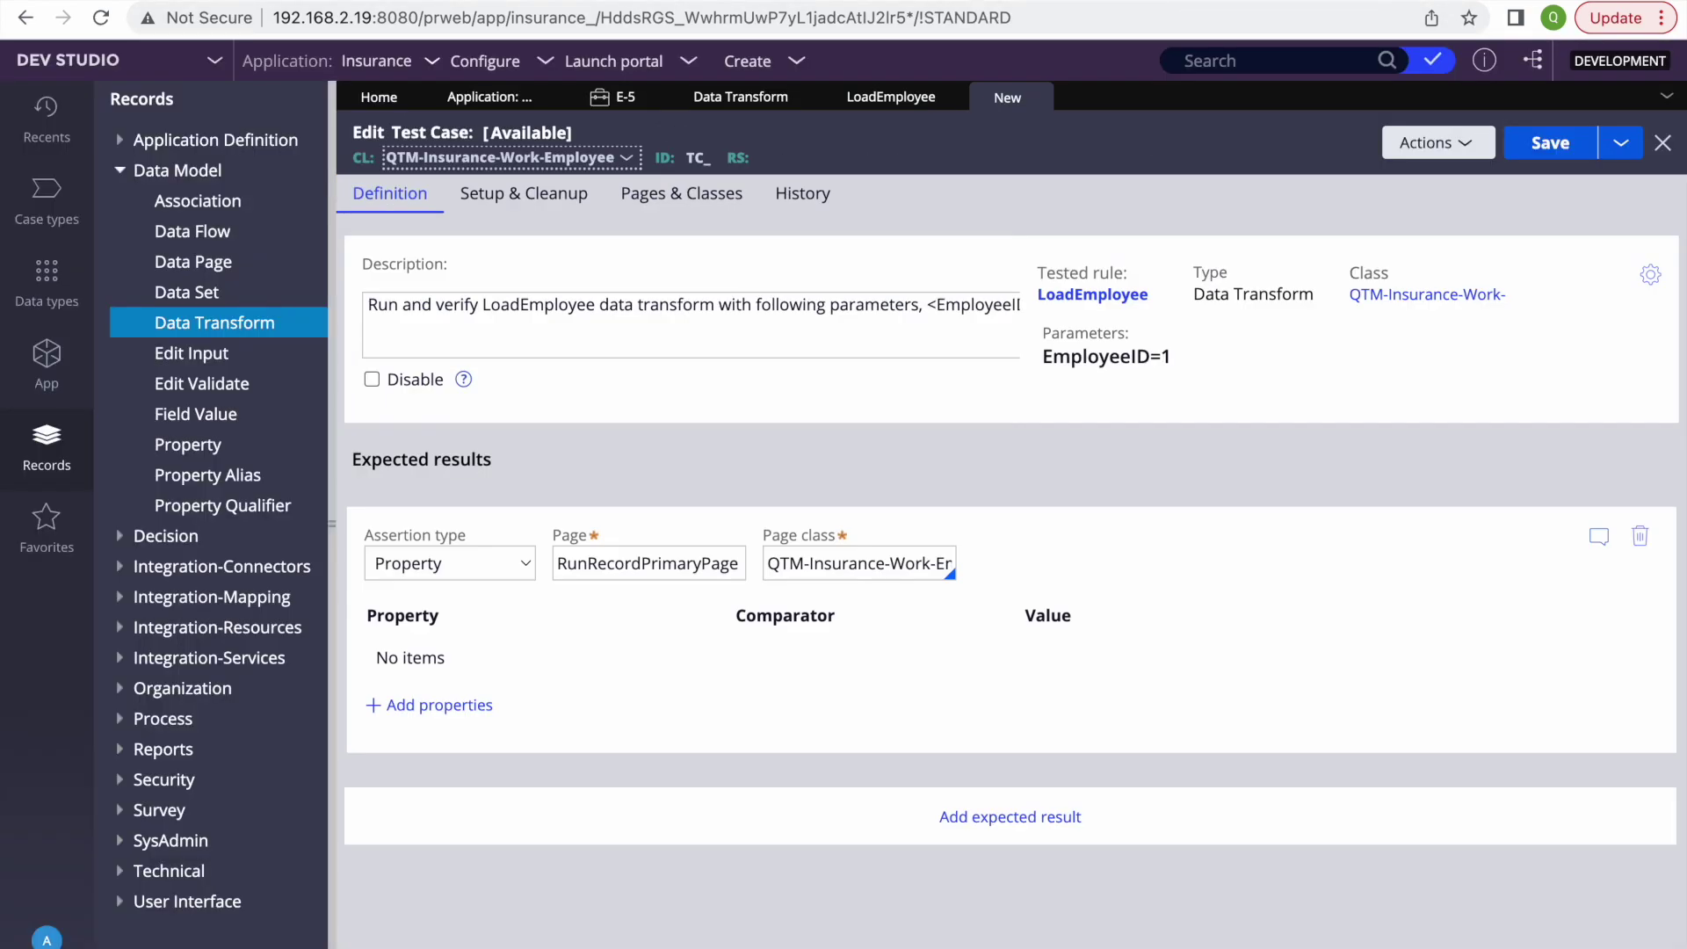
double_click(532, 309)
key("ctrl+c")
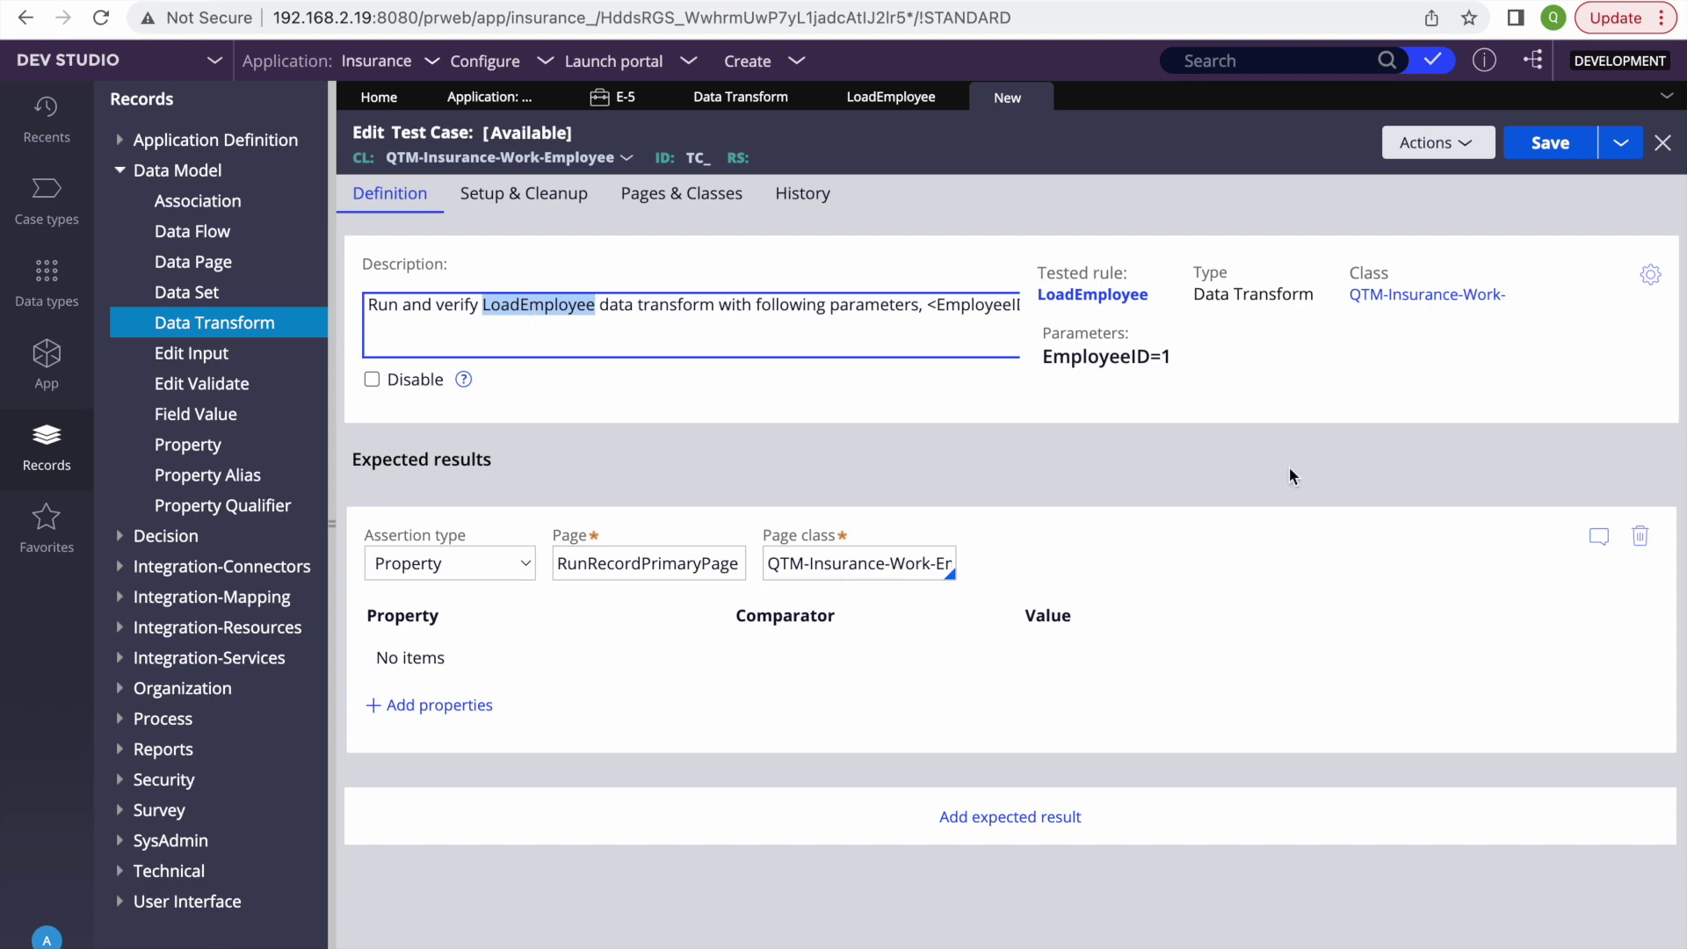
Step: Set the EmployeeID parameter sent by the new test case to 2
left_click(1170, 355)
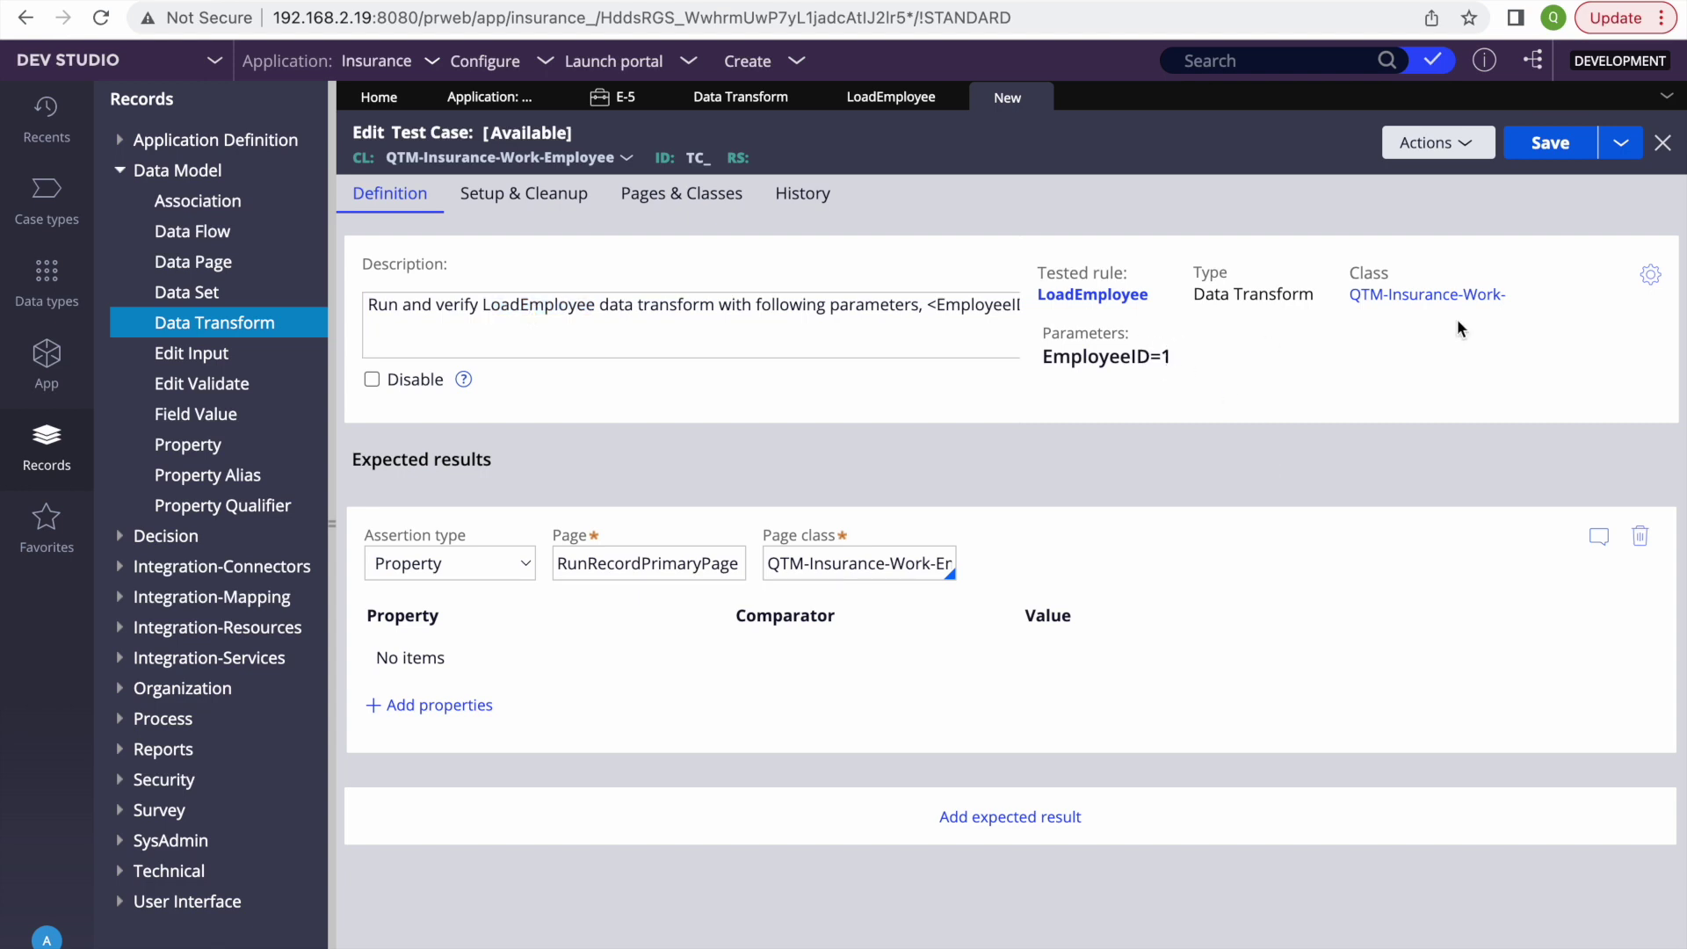
left_click(1146, 360)
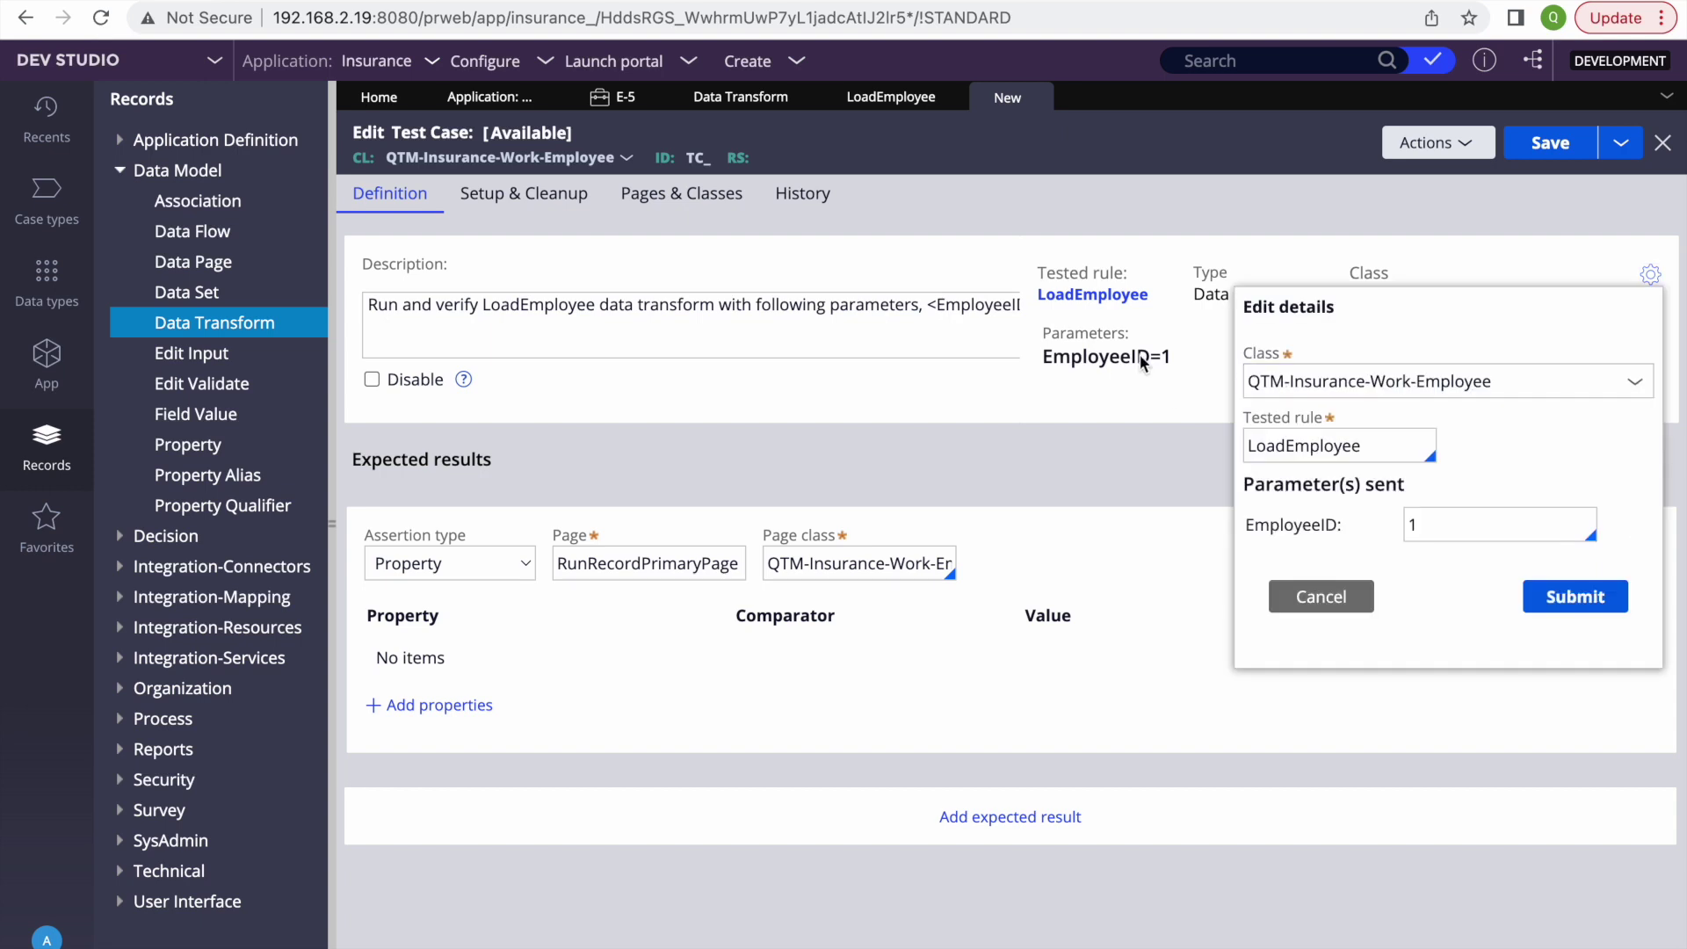
left_click(1451, 524)
key("BackSpace")
type("2")
left_click(1595, 600)
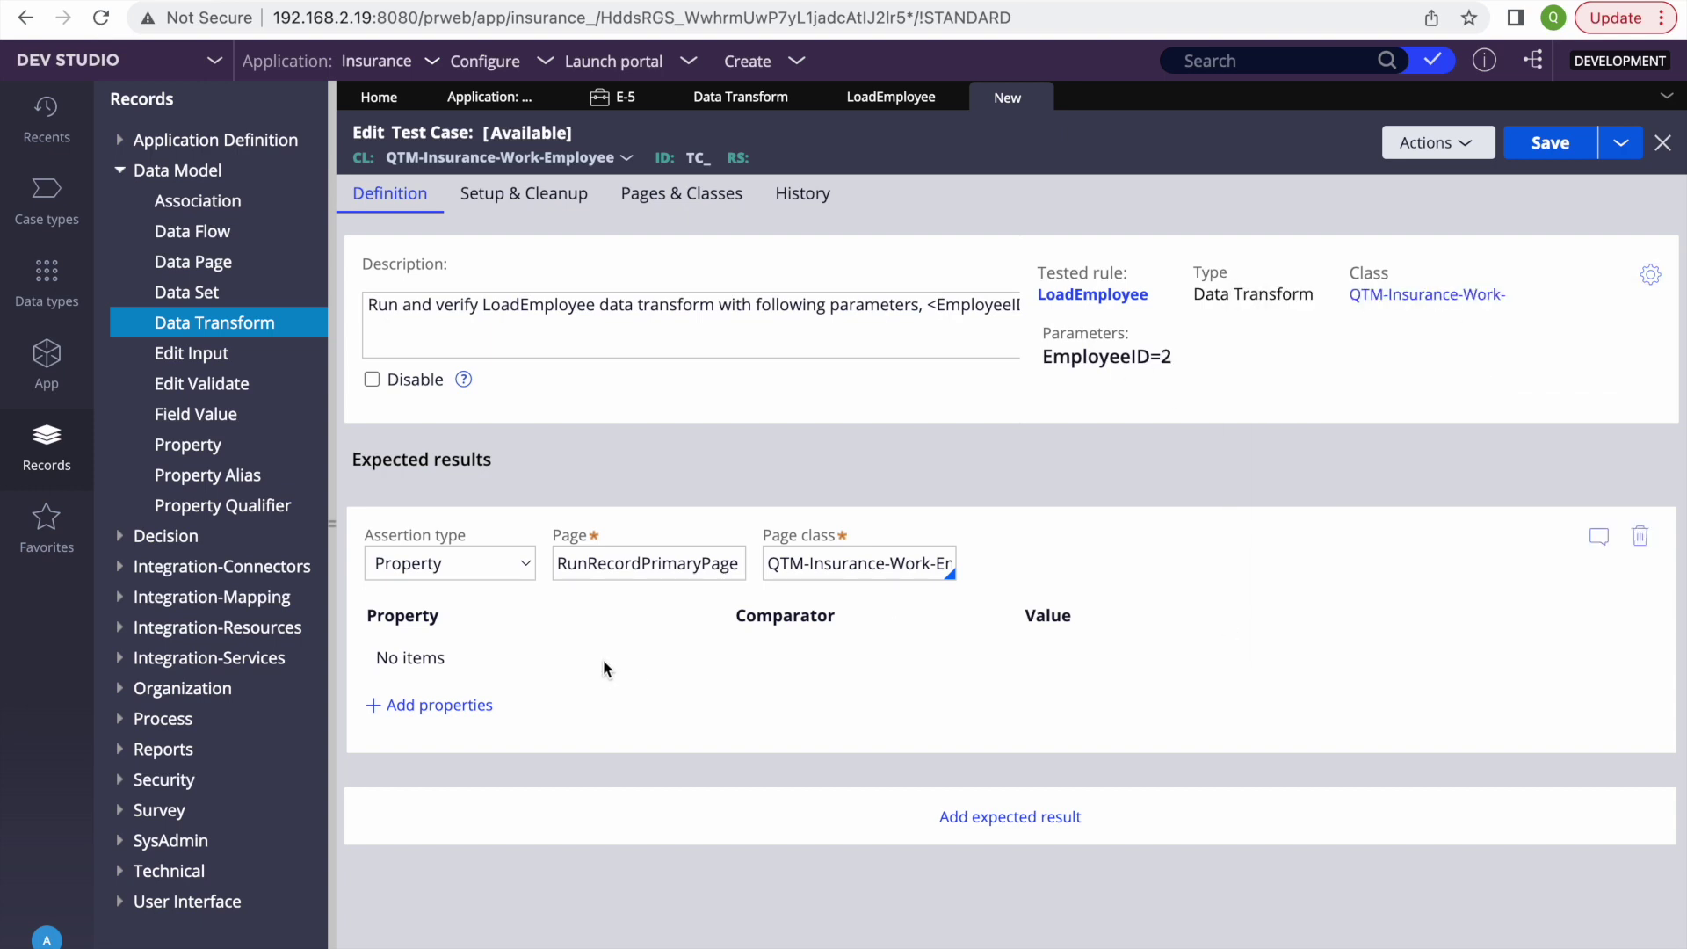
Step: Add an expected result asserting that the Employee page's FirstName property is not empty
left_click(439, 706)
left_click(800, 675)
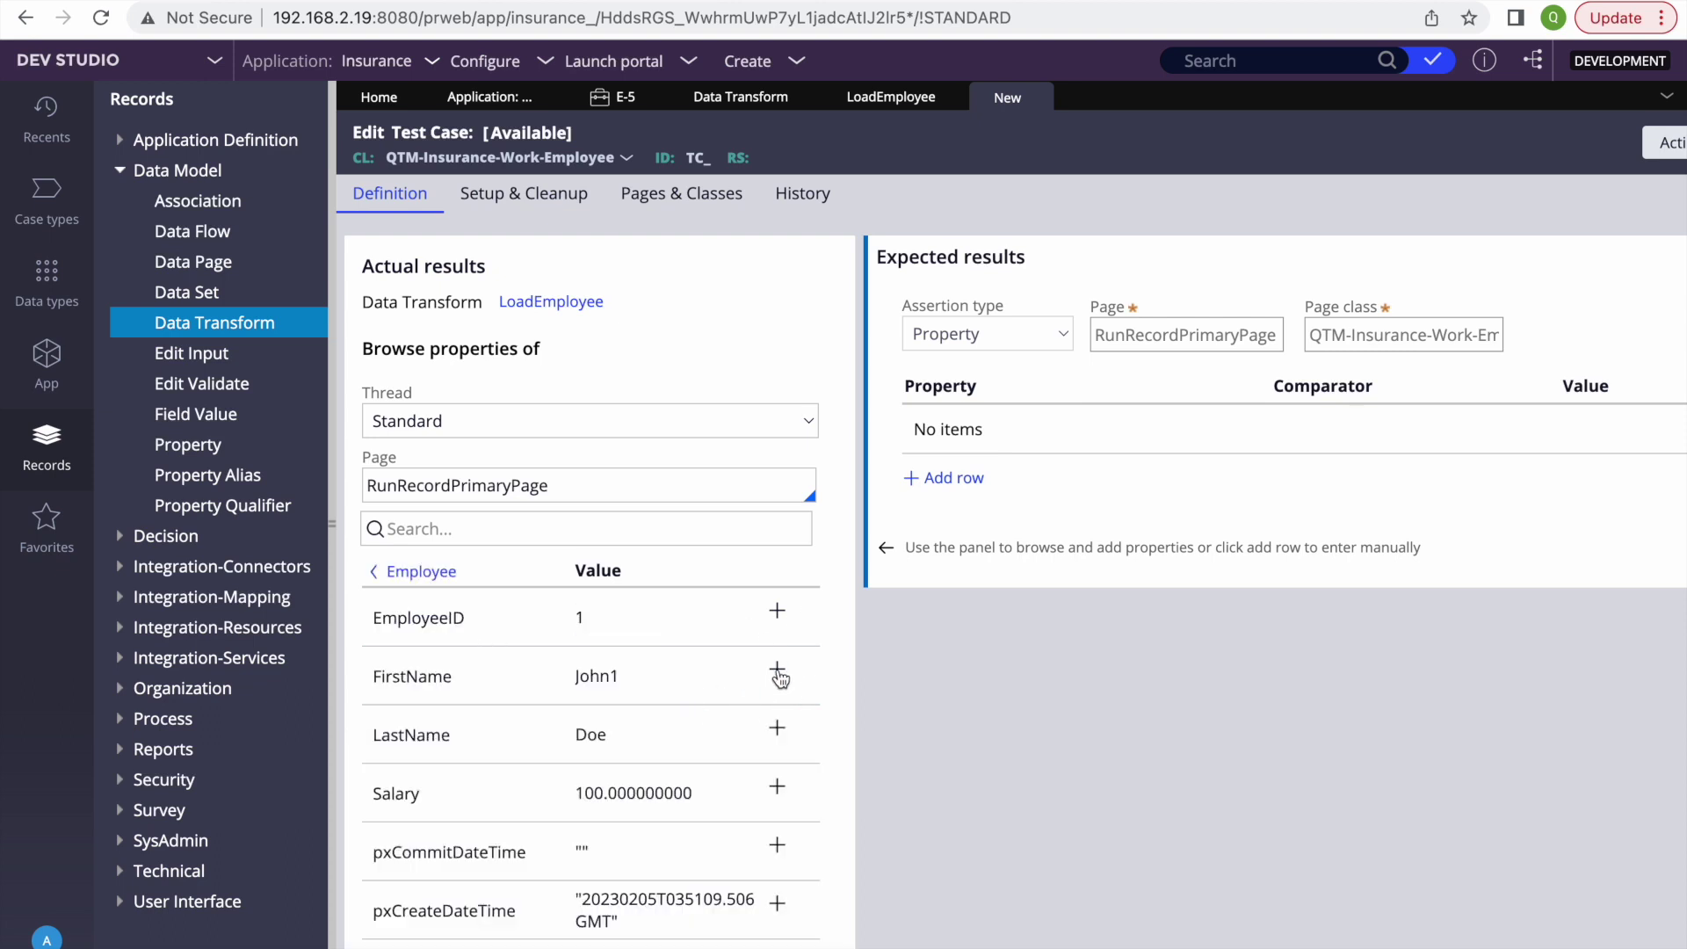
left_click(777, 669)
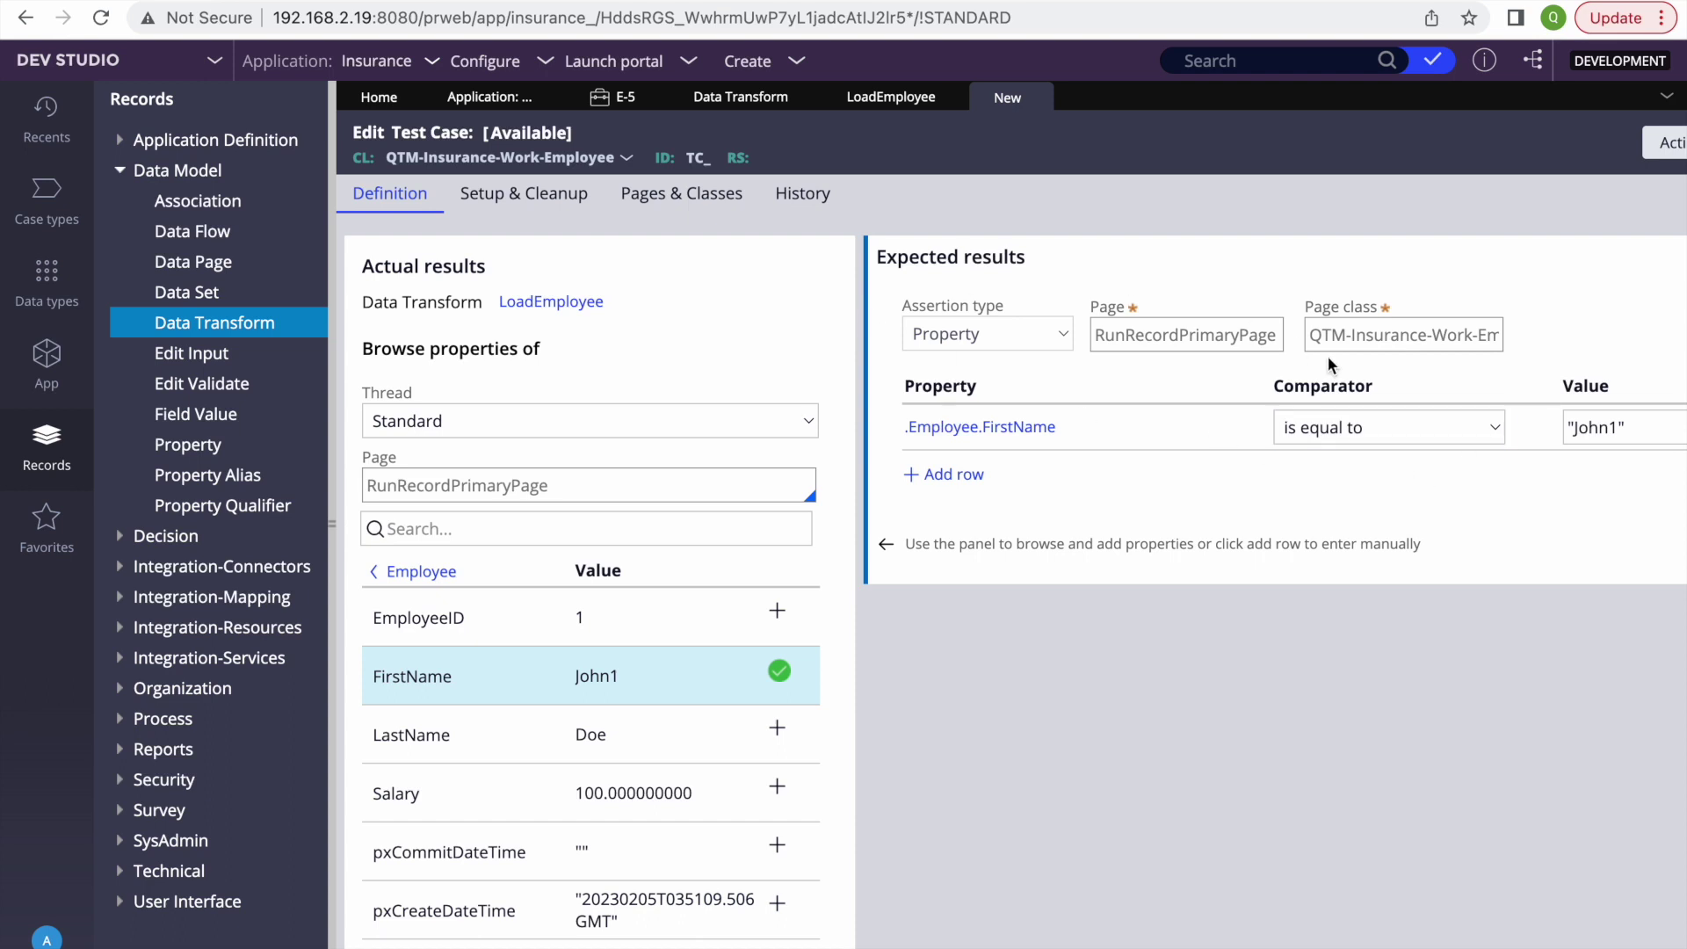
left_click(1355, 434)
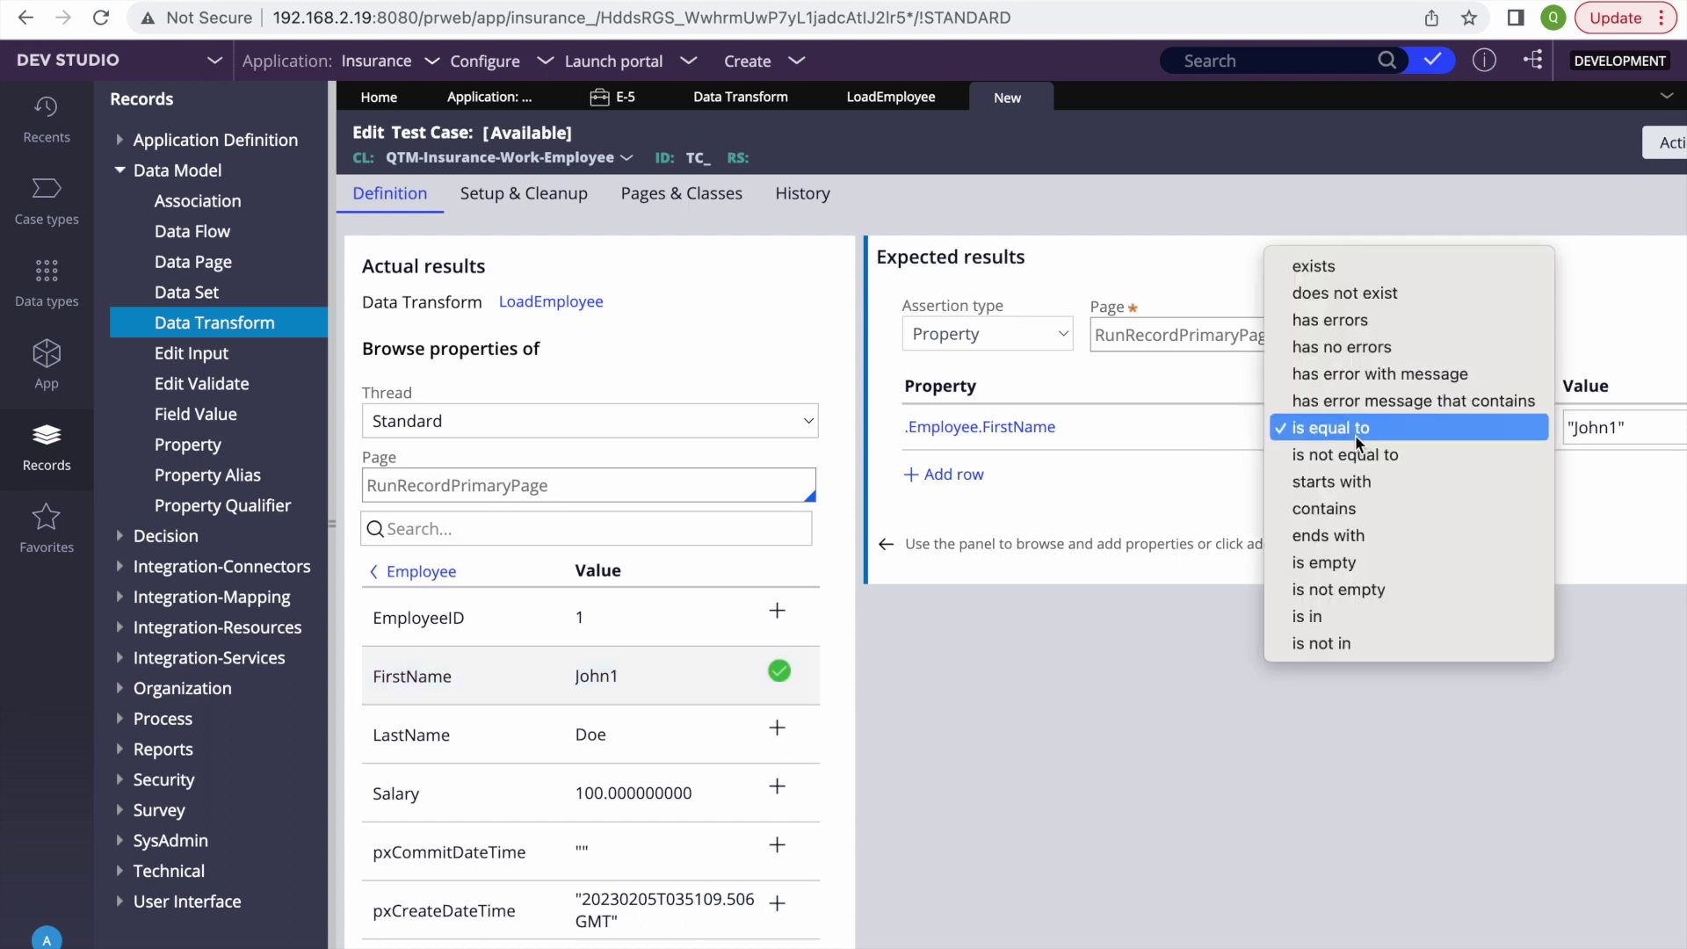
left_click(1328, 591)
scroll(1500, 509, "right", 3)
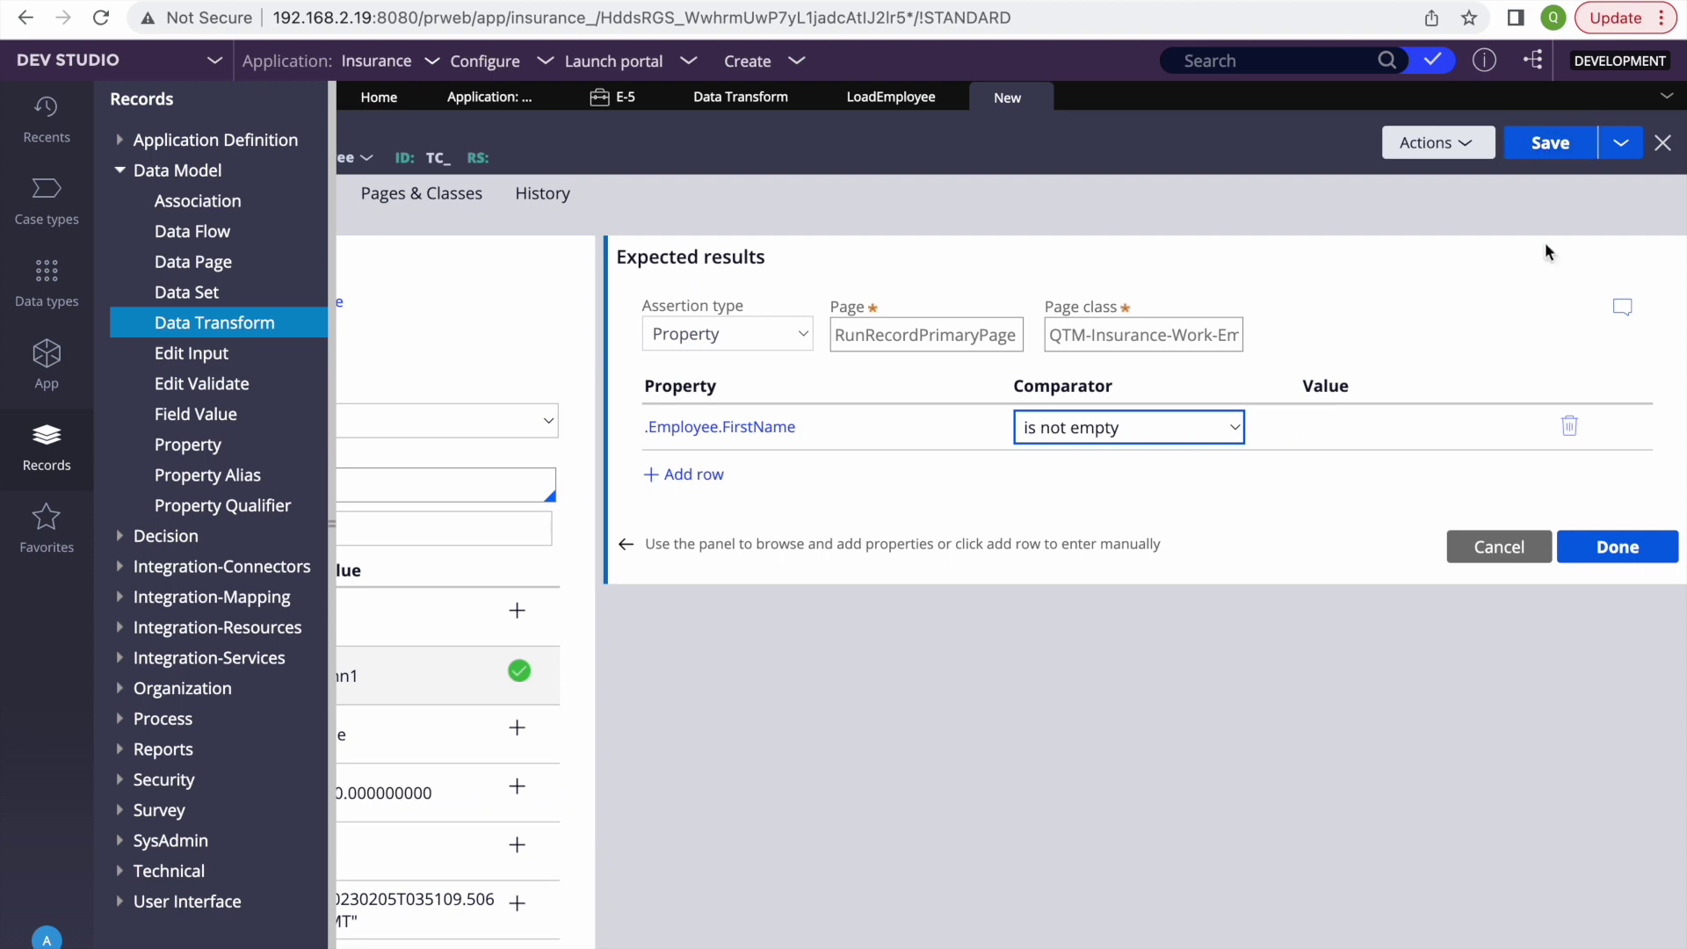
left_click(1617, 548)
Step: Save the test case with the label LoadEmployee in the InsuranceTestCase ruleset, version 01-01-01
left_click(1560, 155)
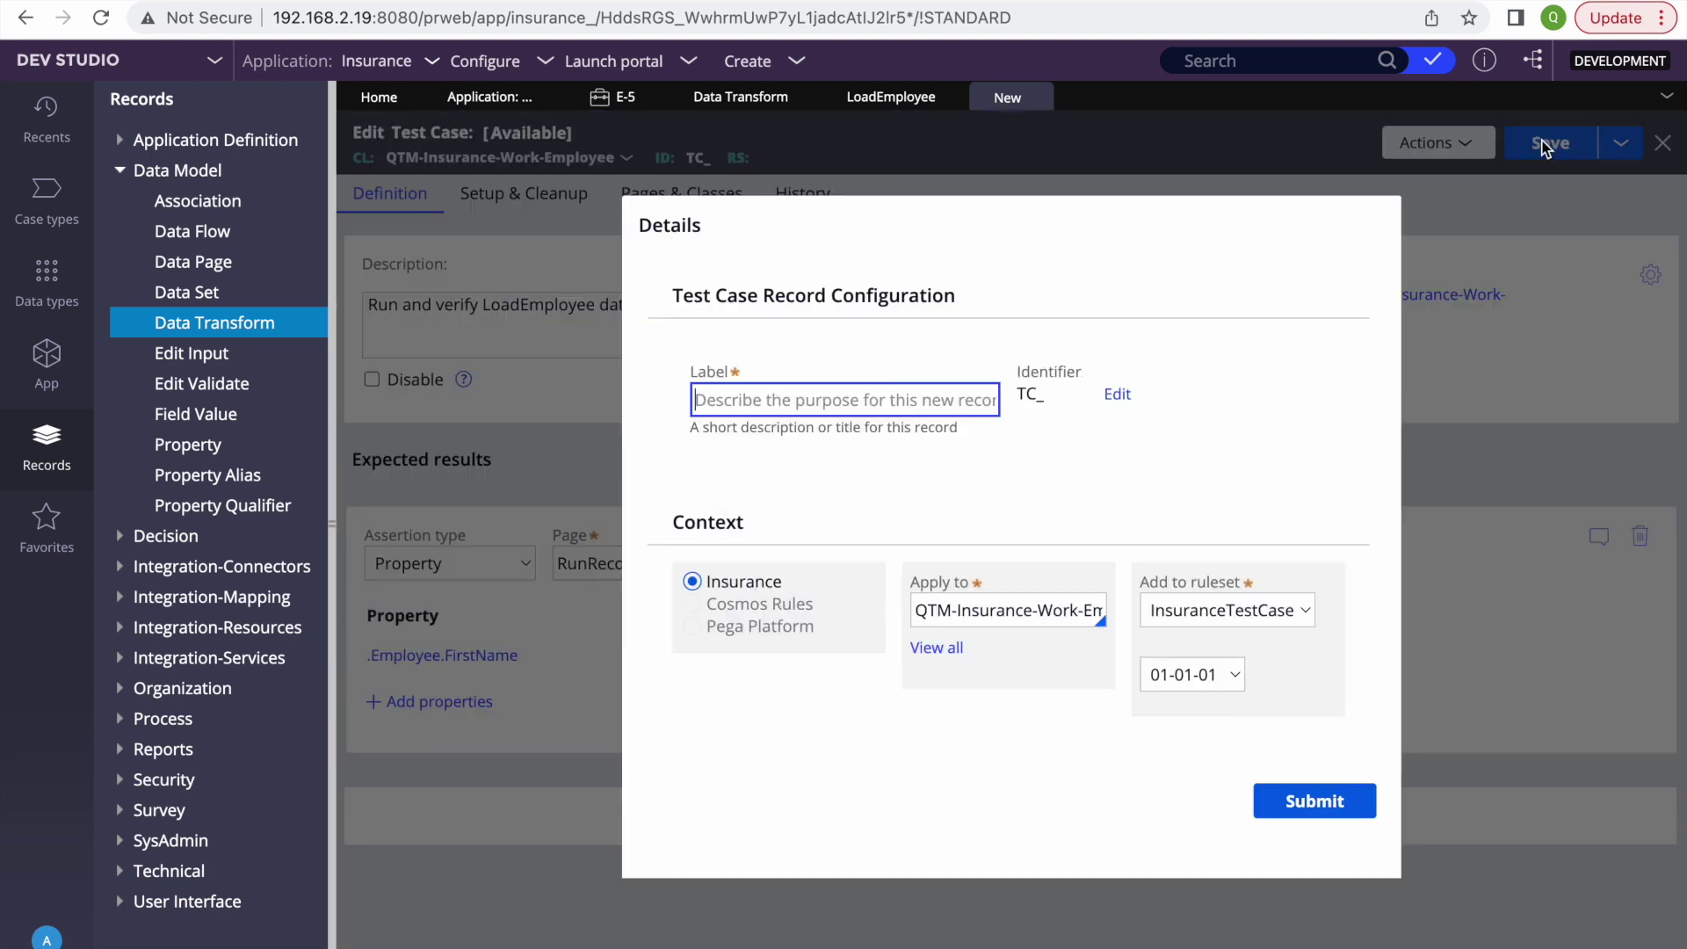
key("ctrl+v")
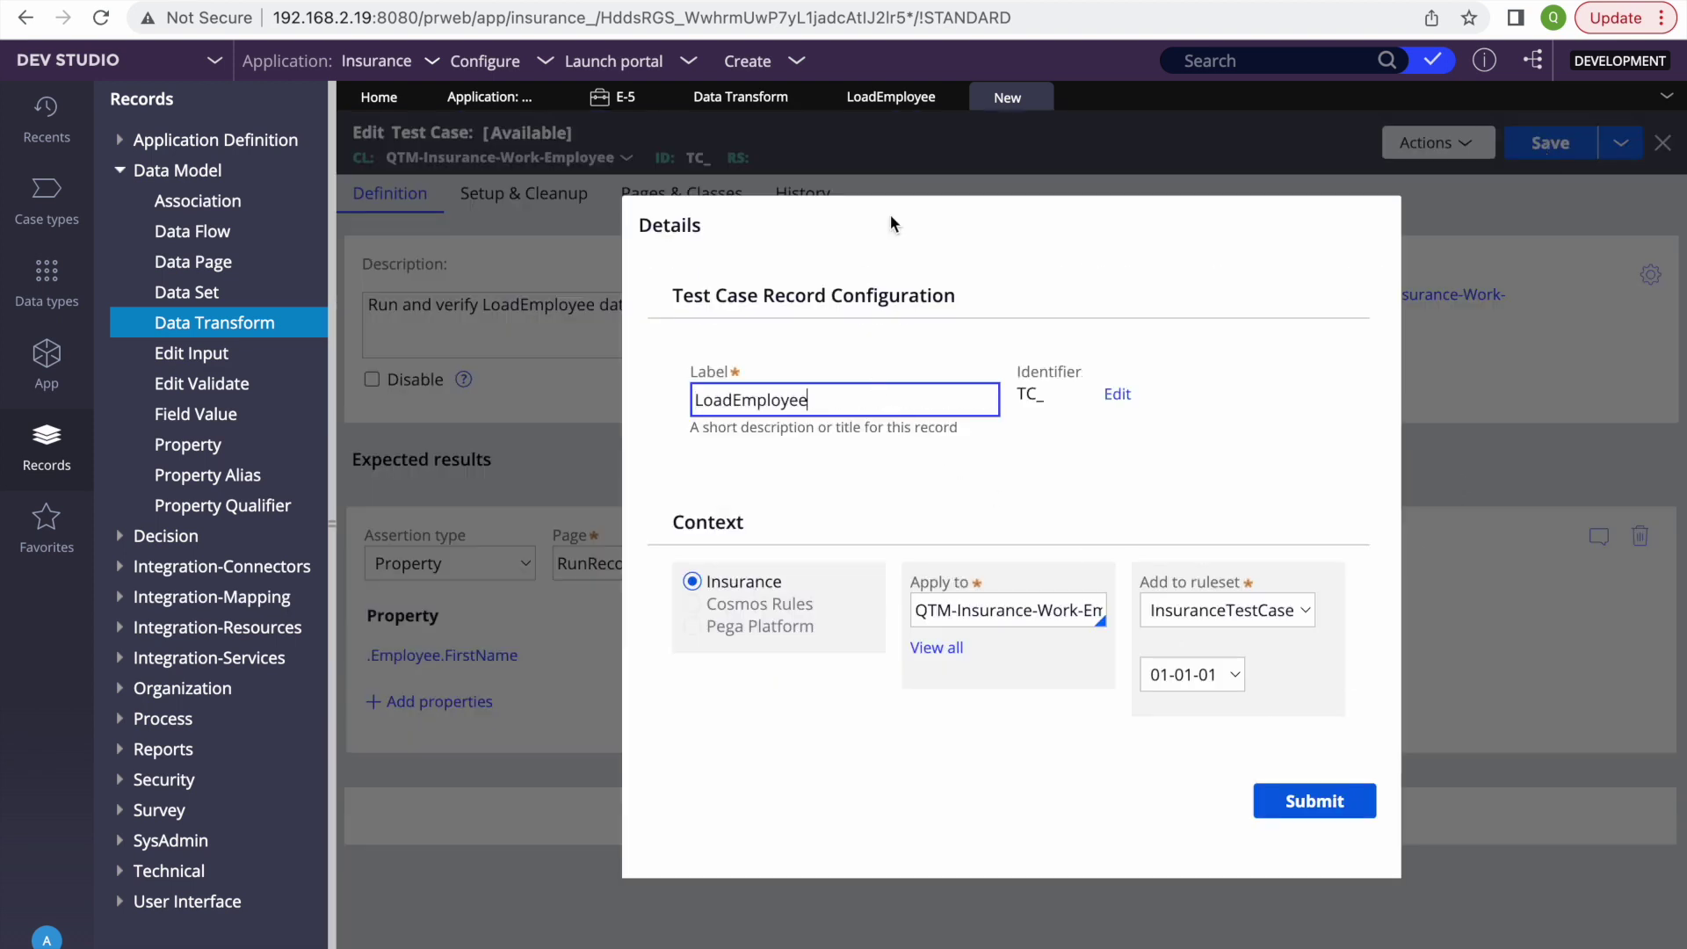
left_click(1309, 812)
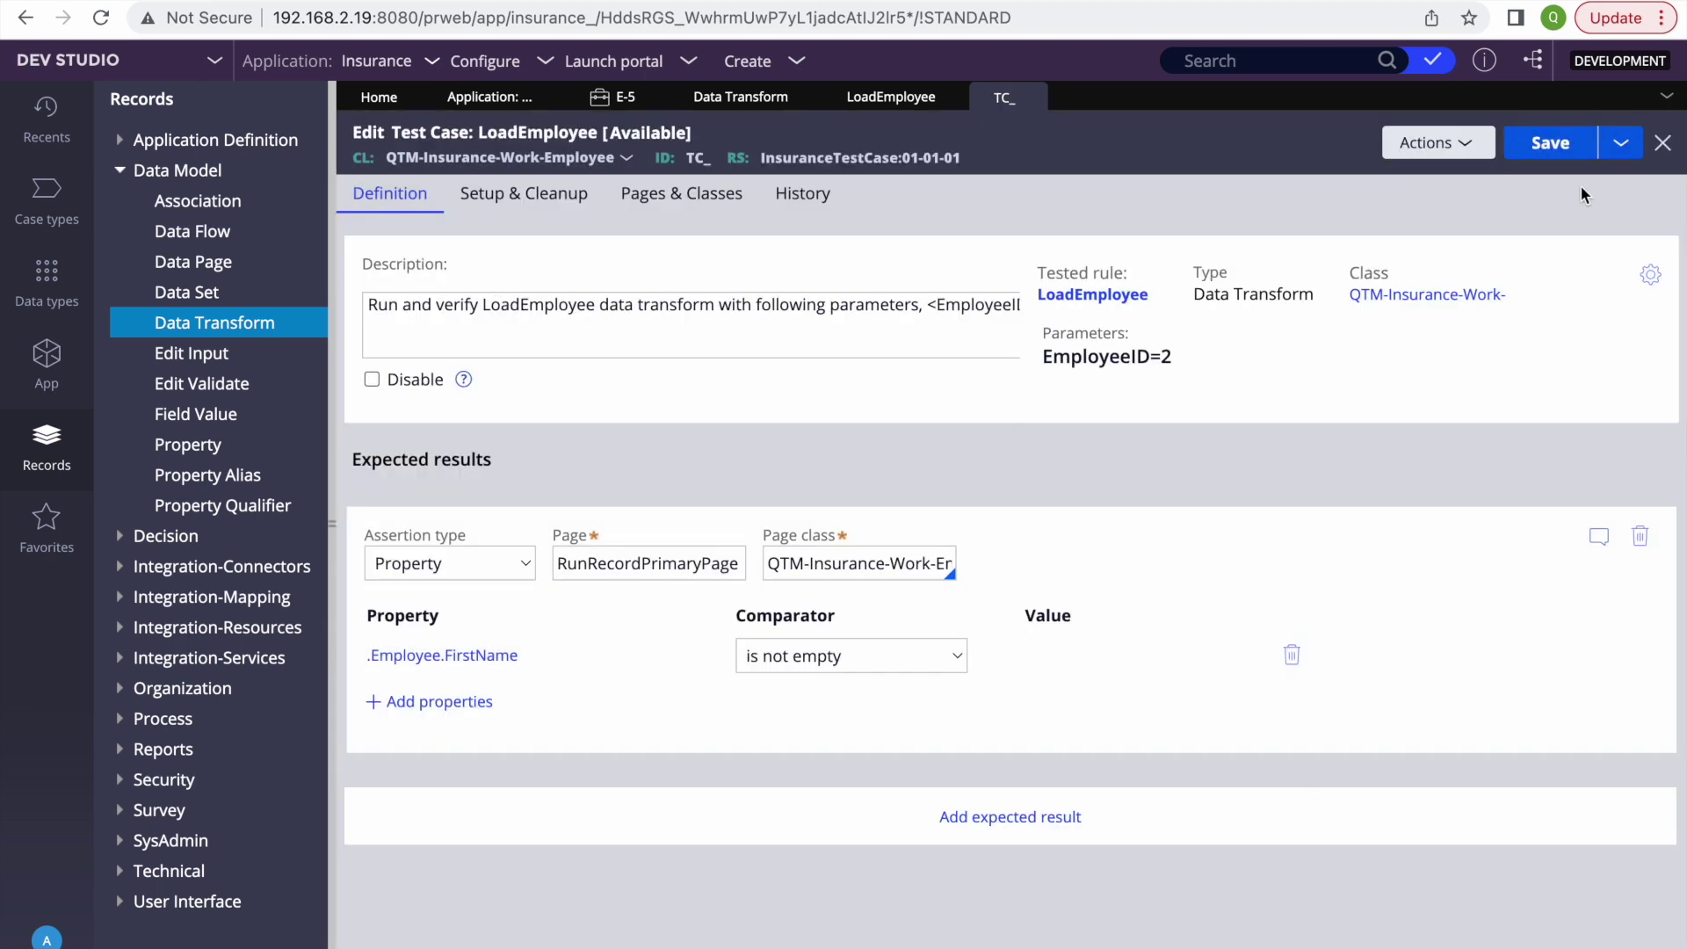
Step: Run the LoadEmployee test case and check its result against the EmployeeID parameter
left_click(1489, 150)
left_click(1421, 171)
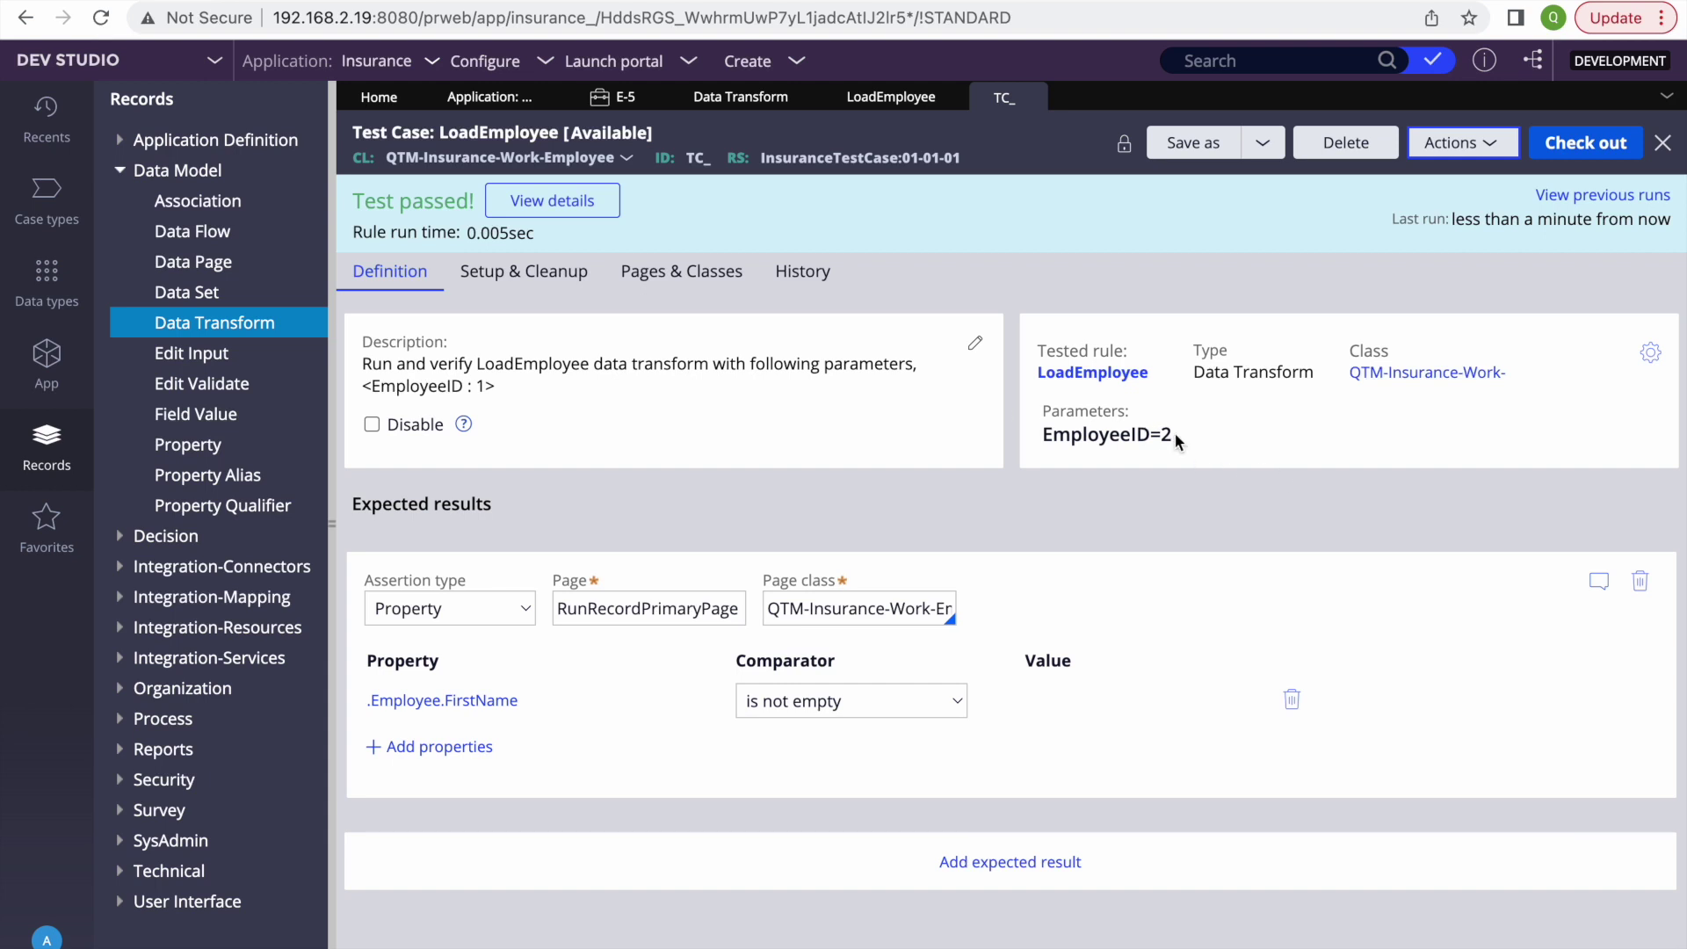
left_click_drag(1043, 434, 1171, 434)
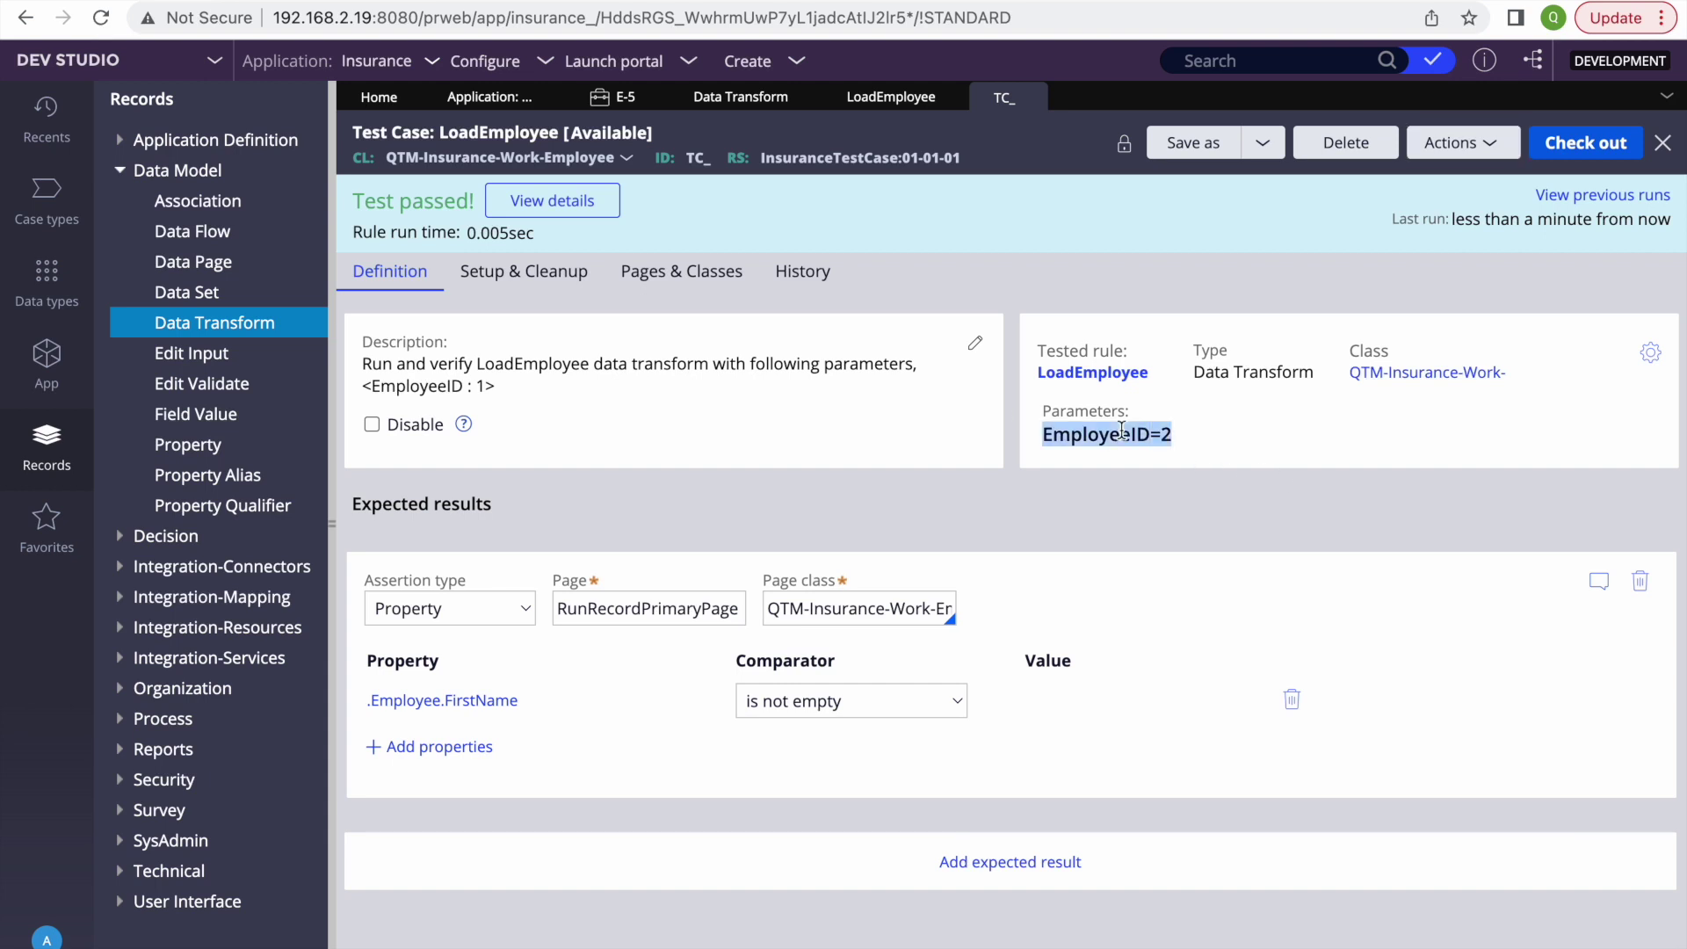
Step: Change the source expression in the LoadEmployee data transform to D_Employee1[EmployeeID:Top.EmployeeID], save the rule, and check the entered source
left_click(905, 101)
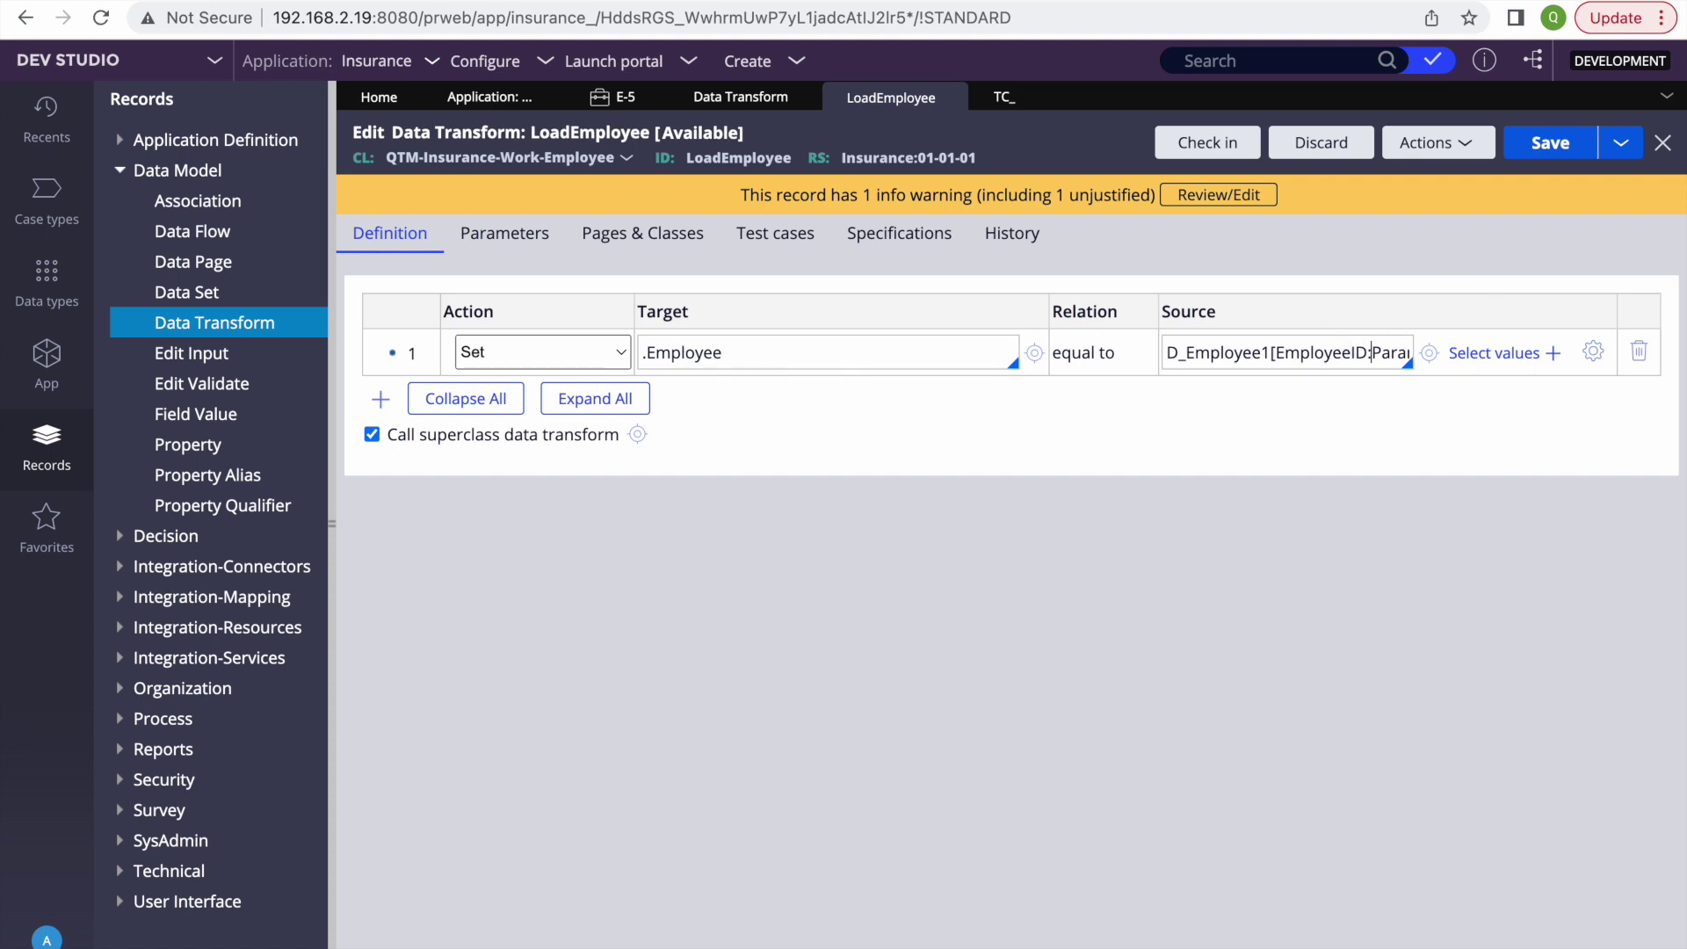
left_click(1592, 351)
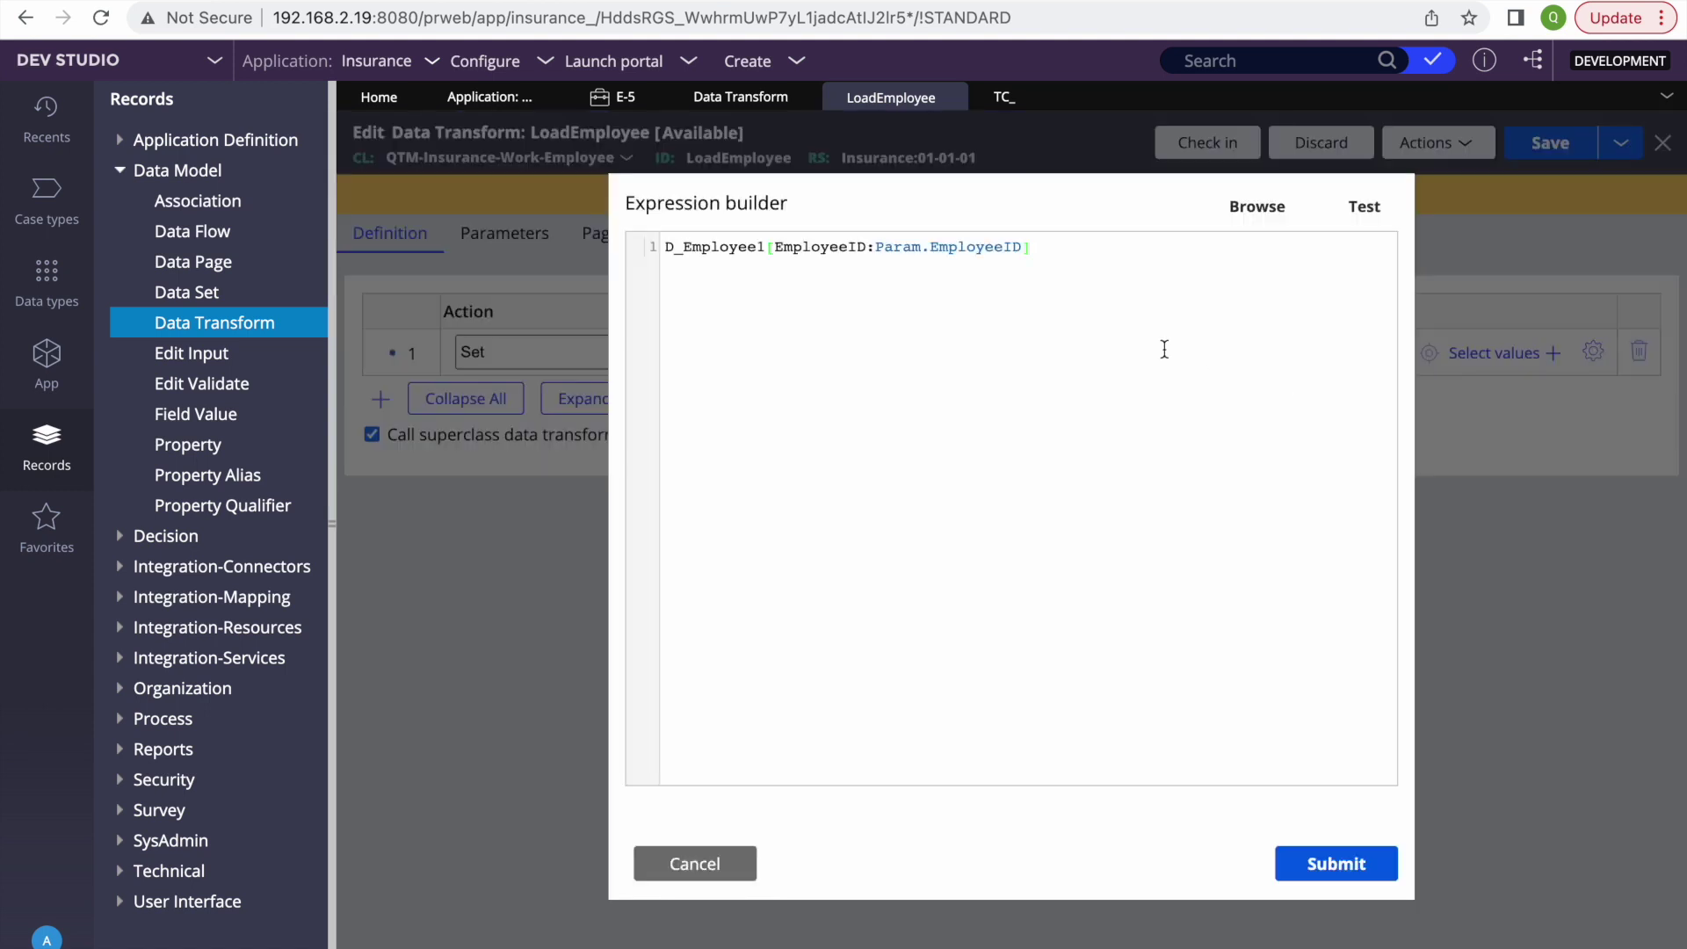
double_click(905, 246)
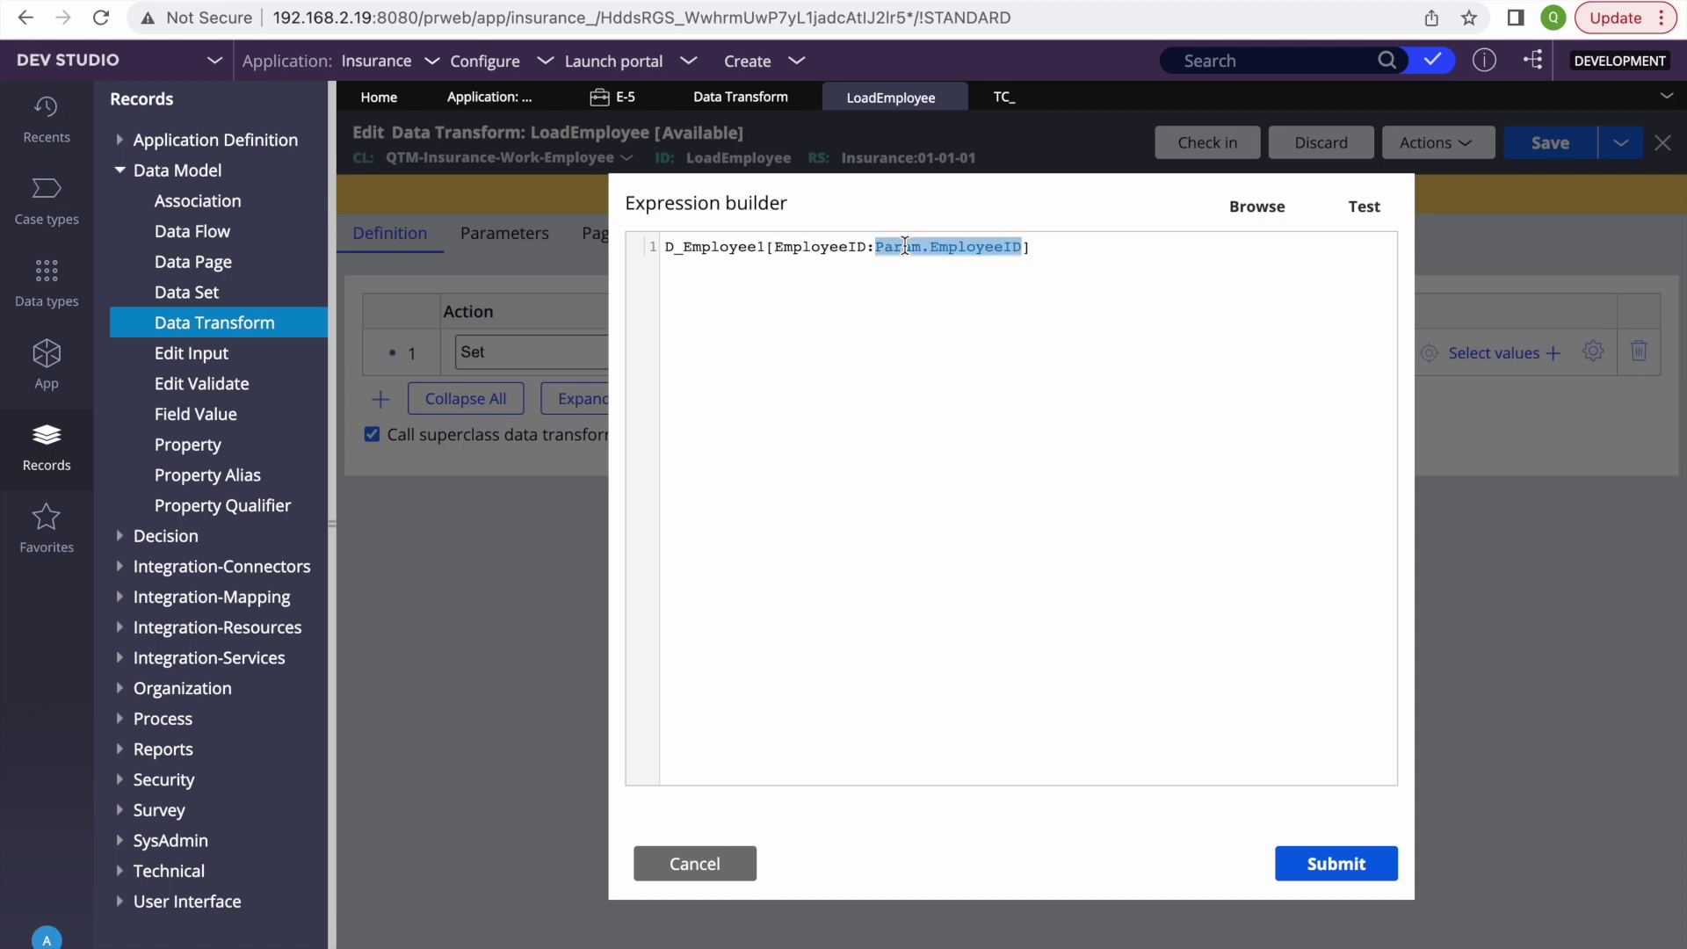
left_click(1017, 246)
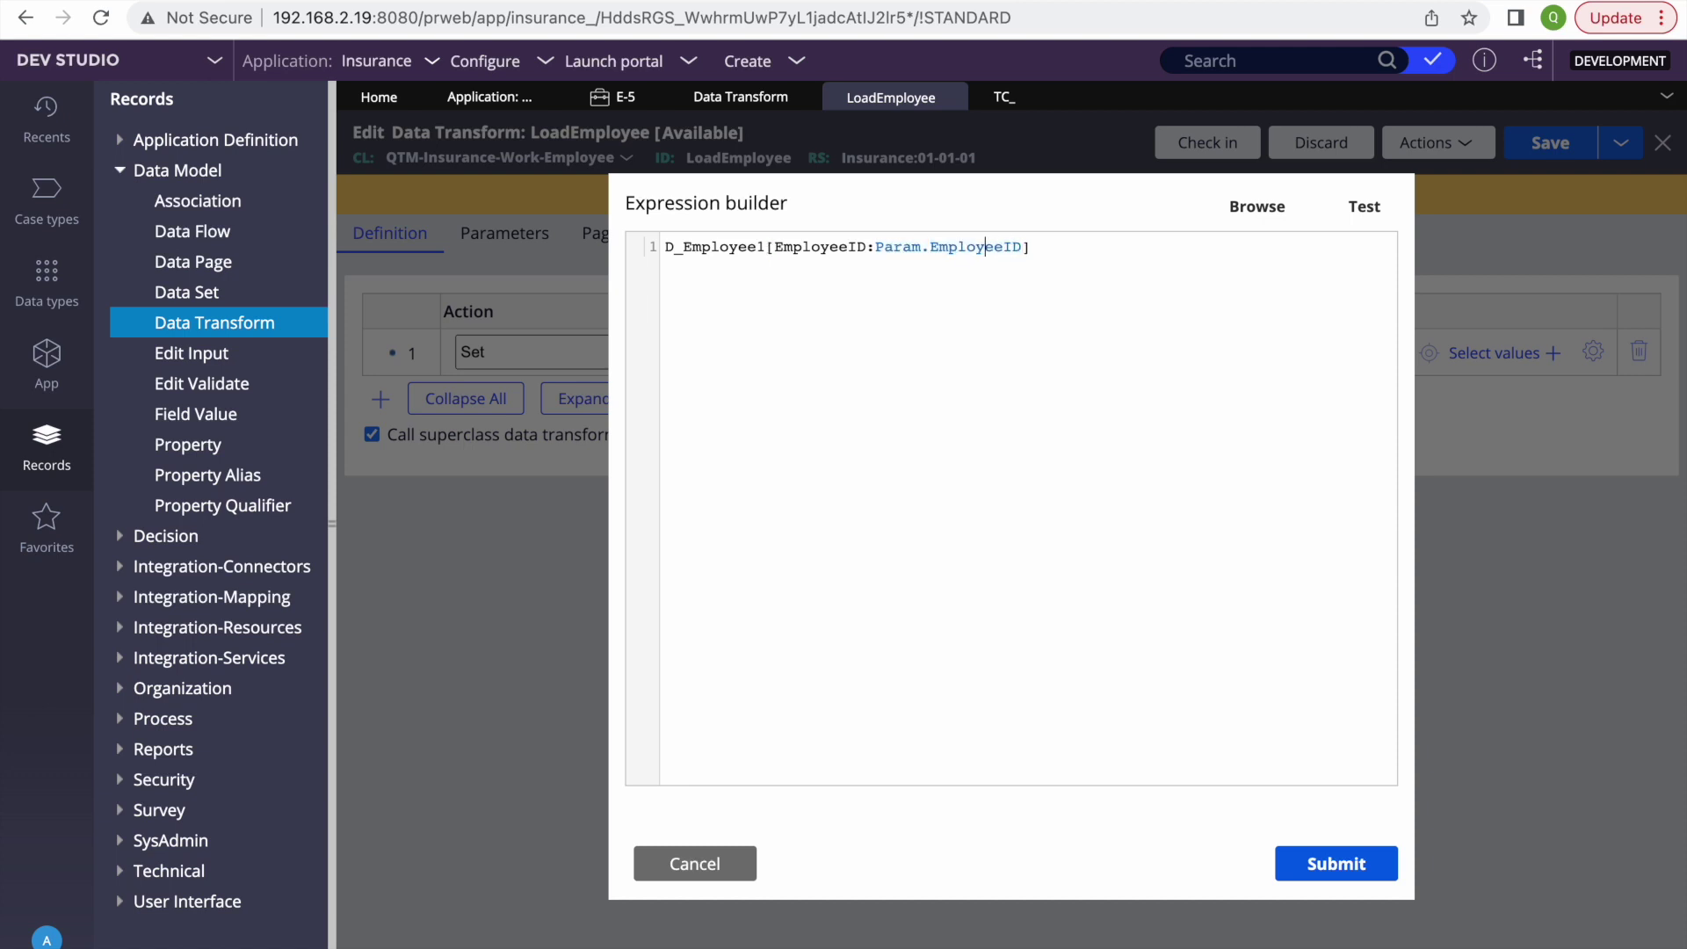
key("BackSpace")
key("BackSpace")
key("BackSpace")
key("BackSpace")
key("BackSpace")
type("Top")
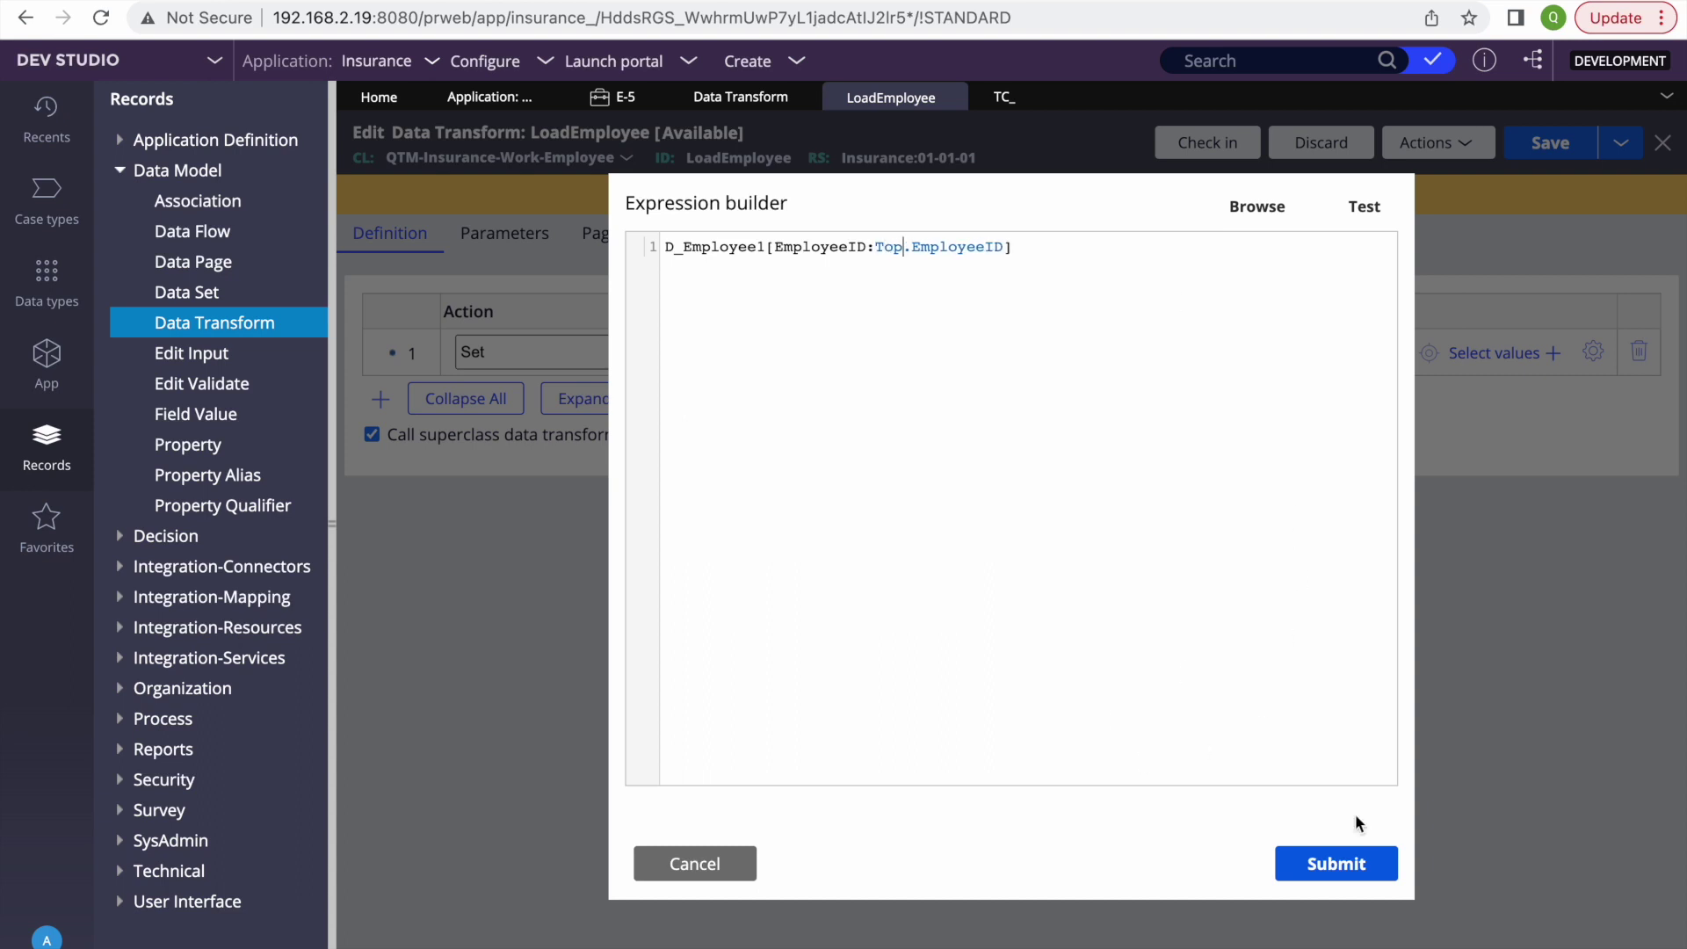
left_click(1328, 861)
left_click(1548, 145)
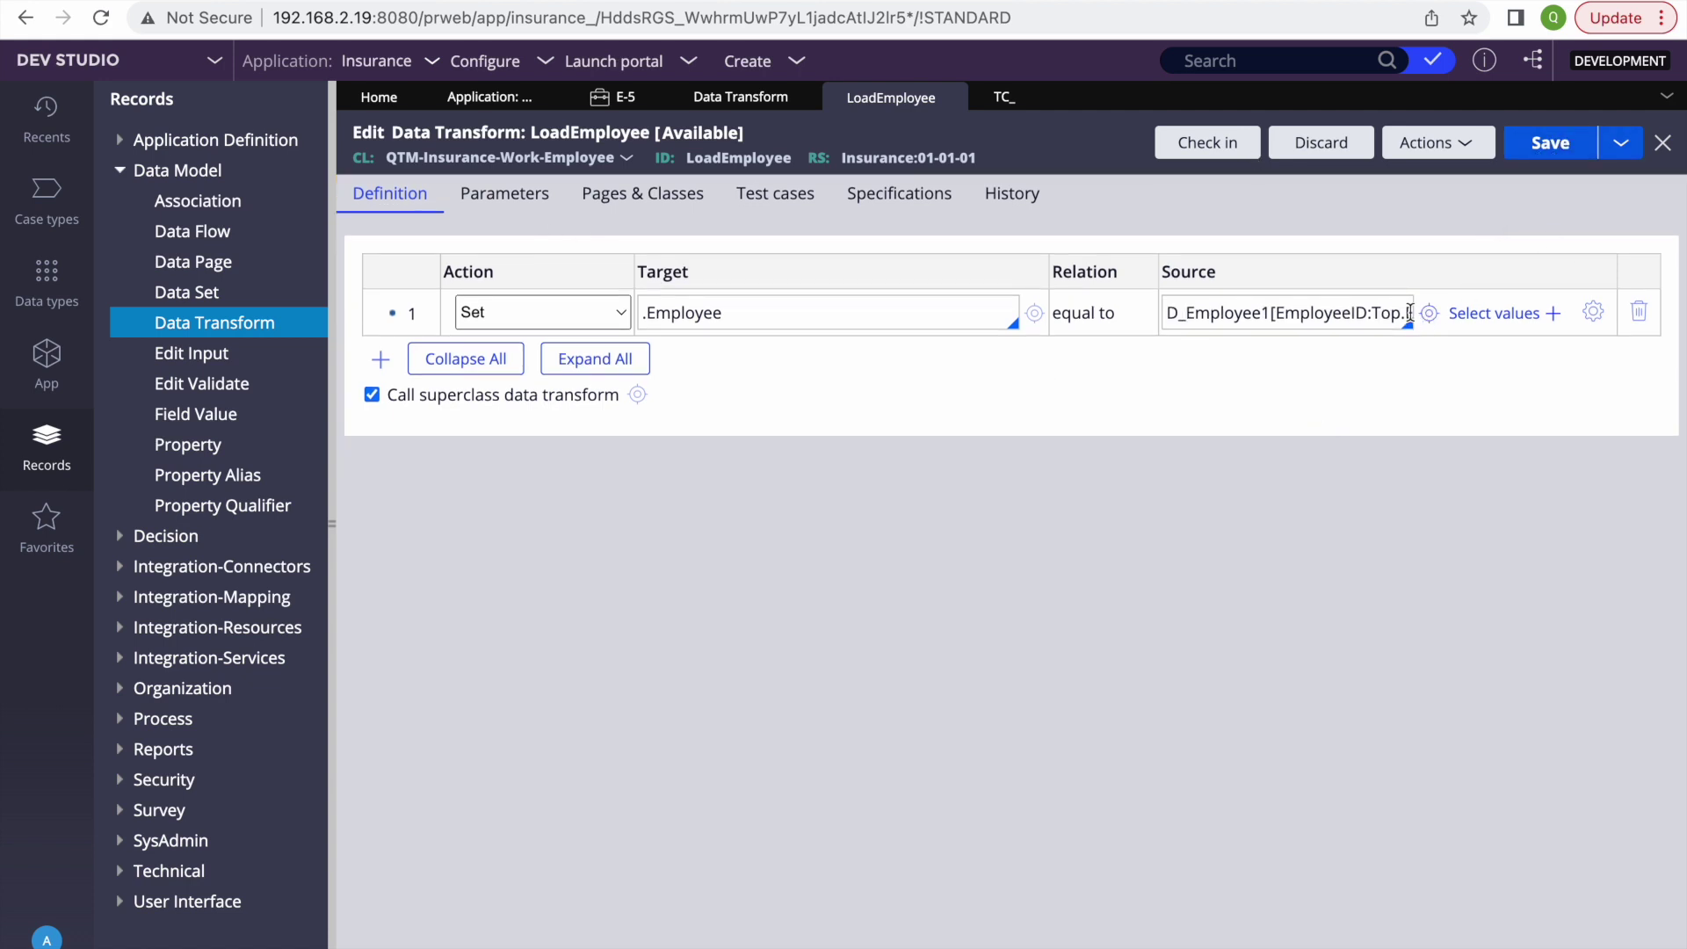
double_click(1377, 313)
left_click(1289, 414)
Step: Run LoadEmployee on an empty test page without an EmployeeID value and inspect the EmployeeID in the output
left_click(1437, 142)
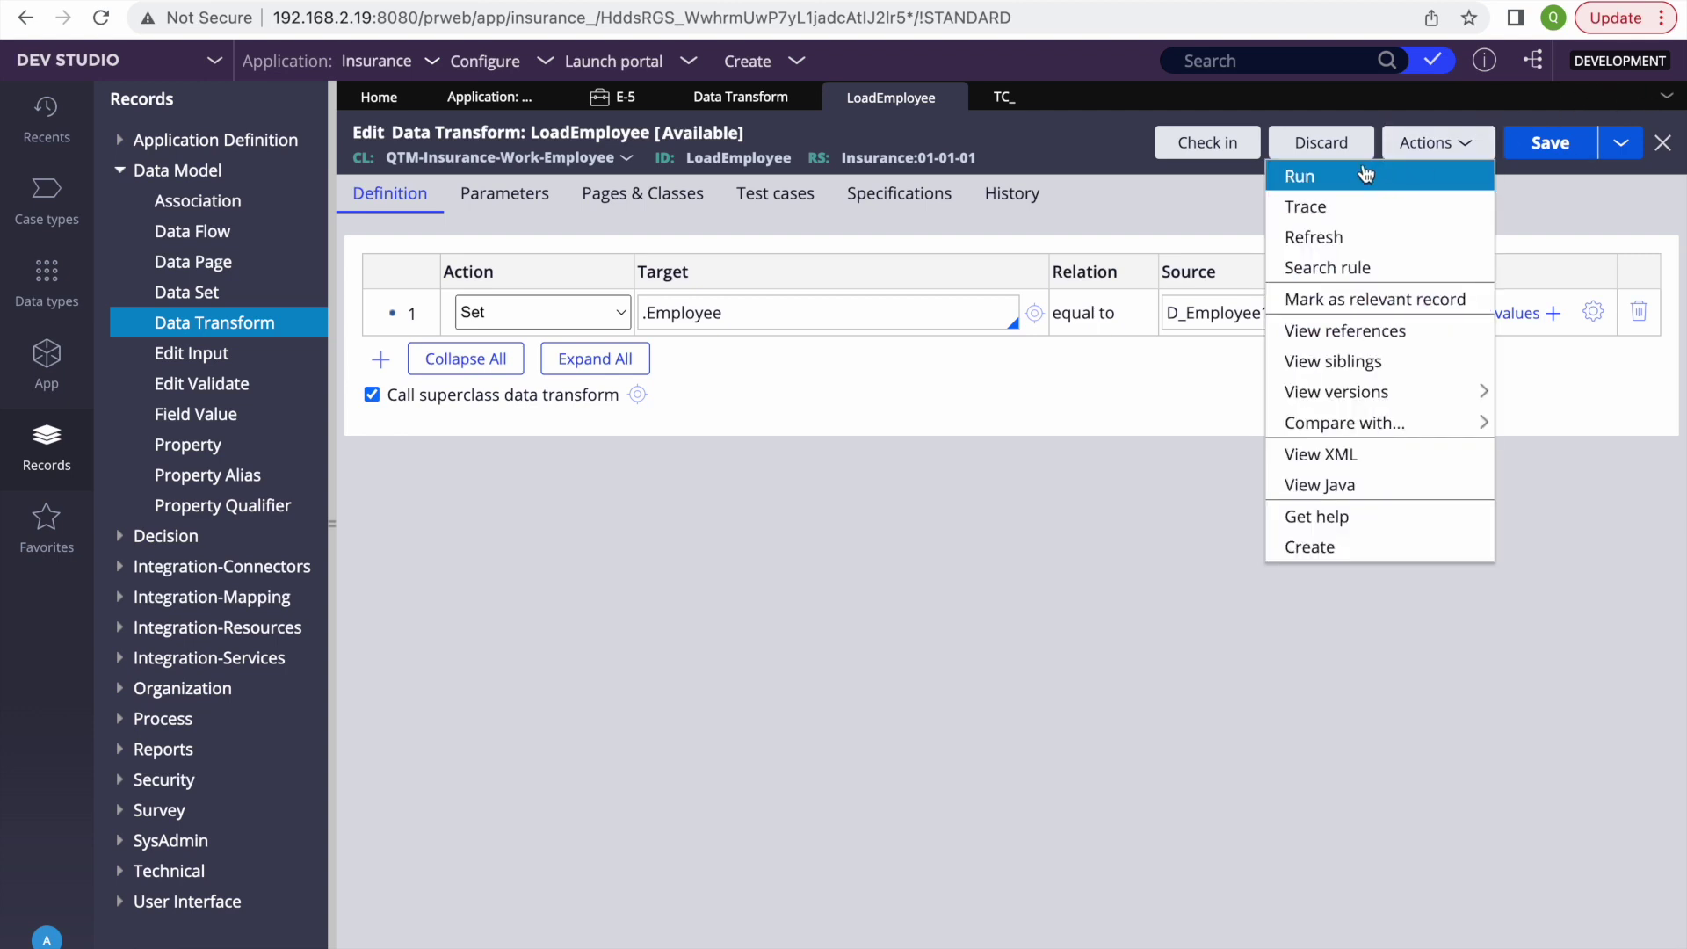
left_click(1336, 174)
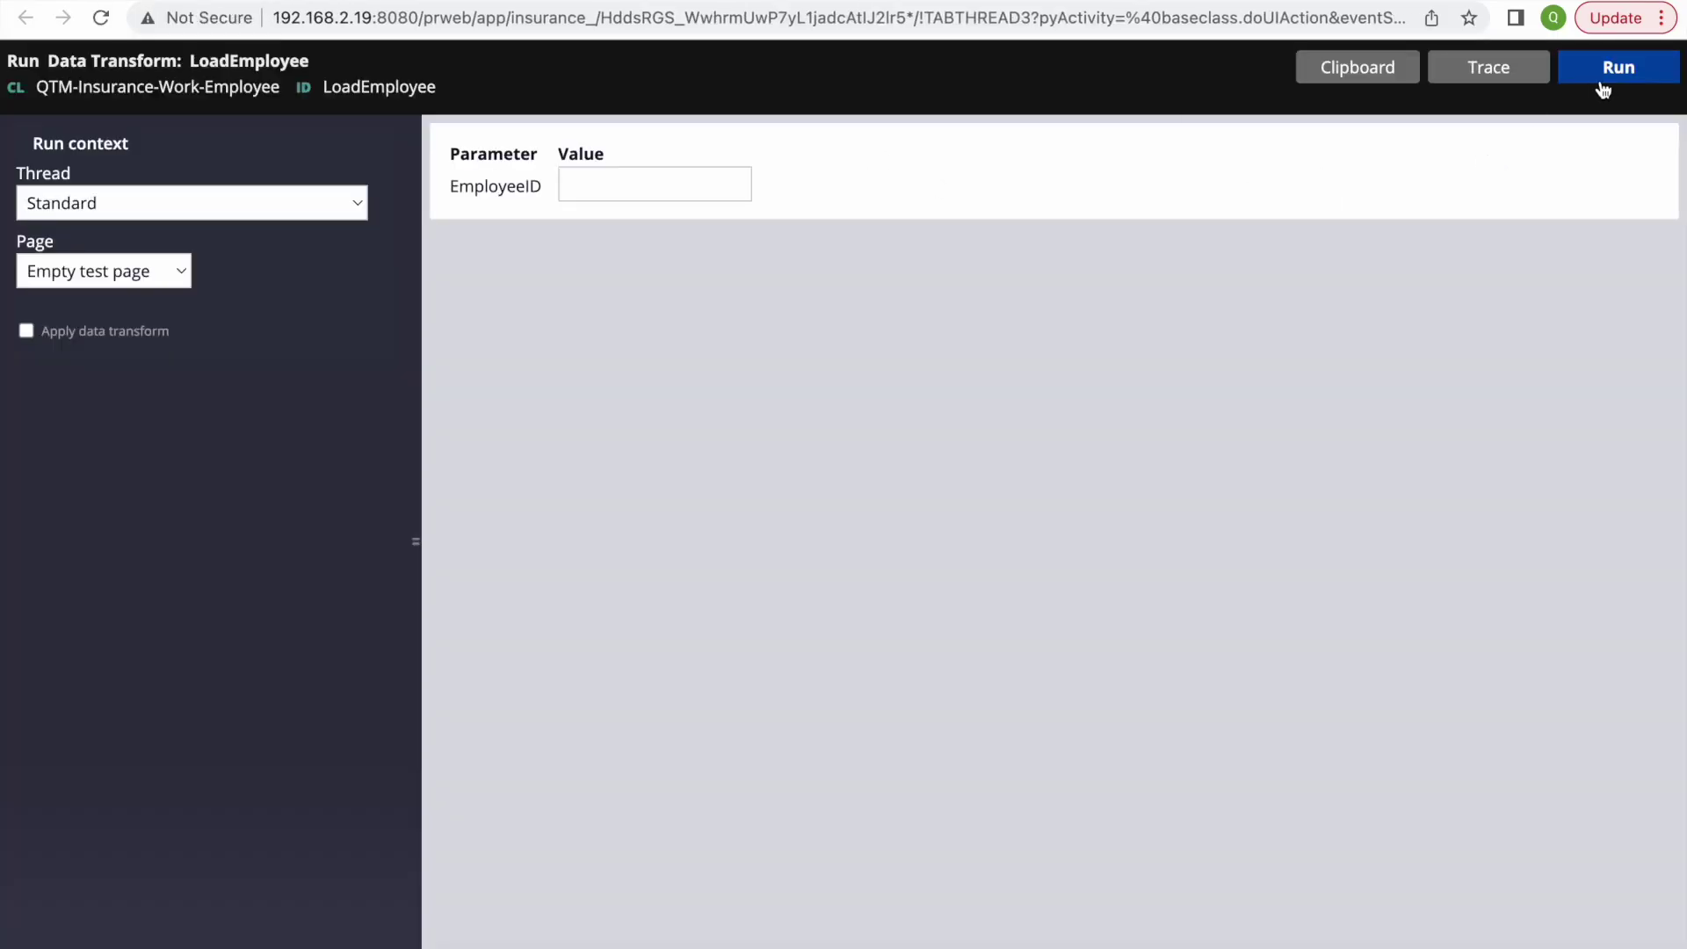
left_click(1595, 86)
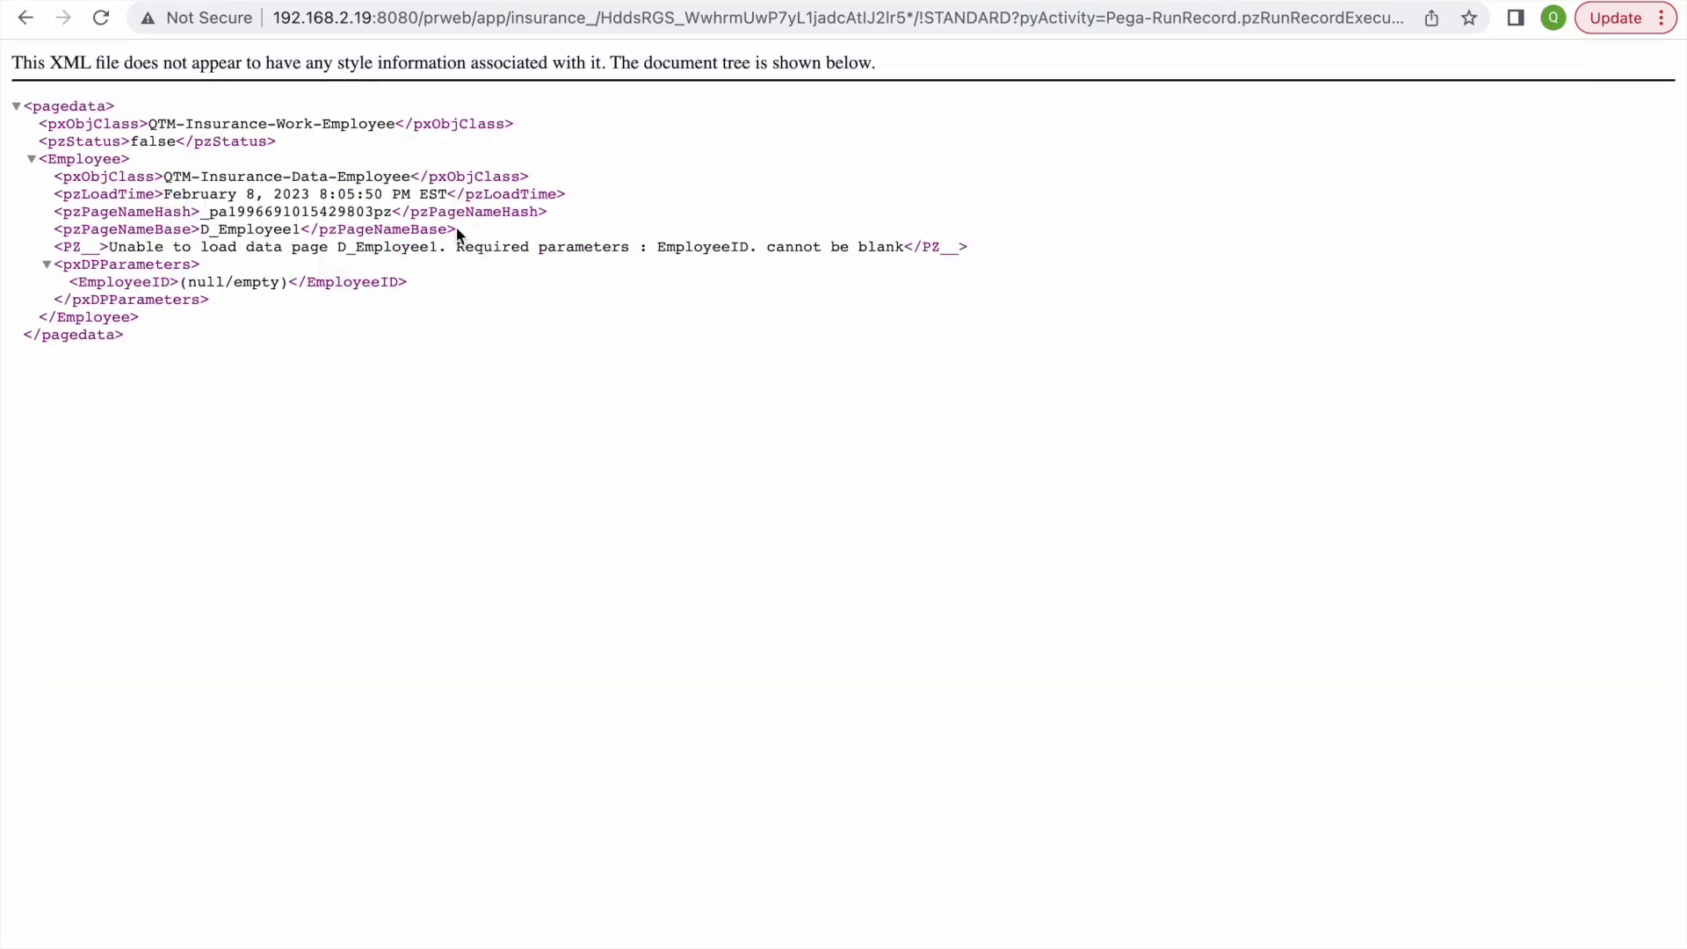
double_click(108, 283)
left_click(398, 294)
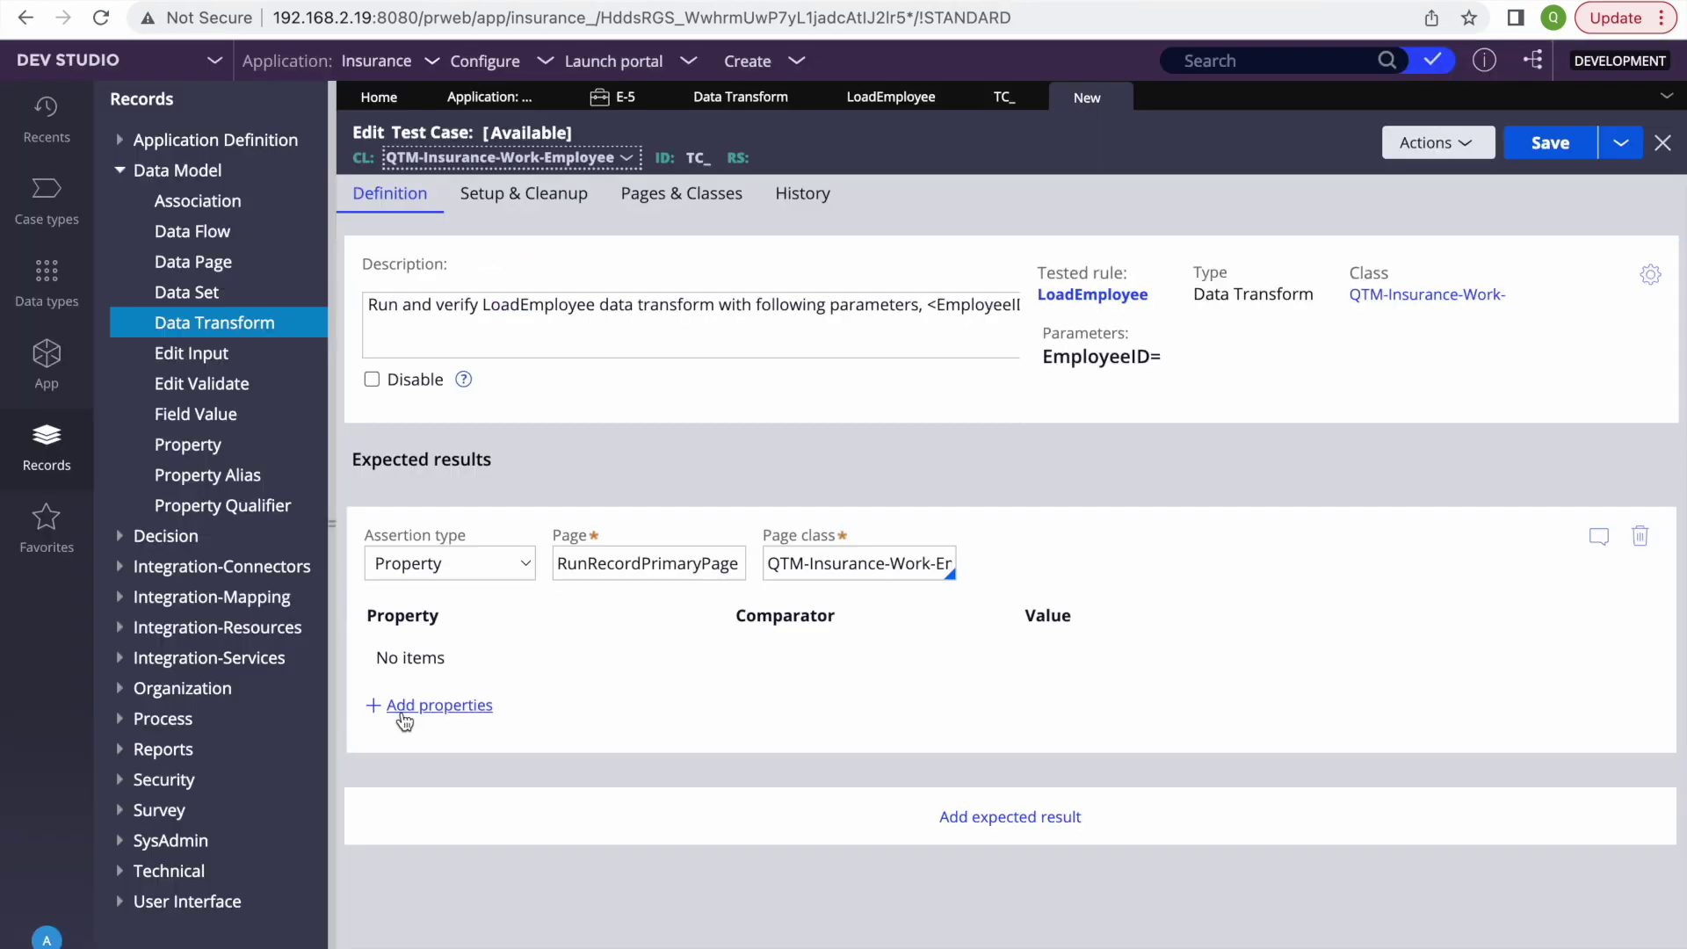
Step: Browse the Employee page's properties in the actual results of the new test case
left_click(403, 712)
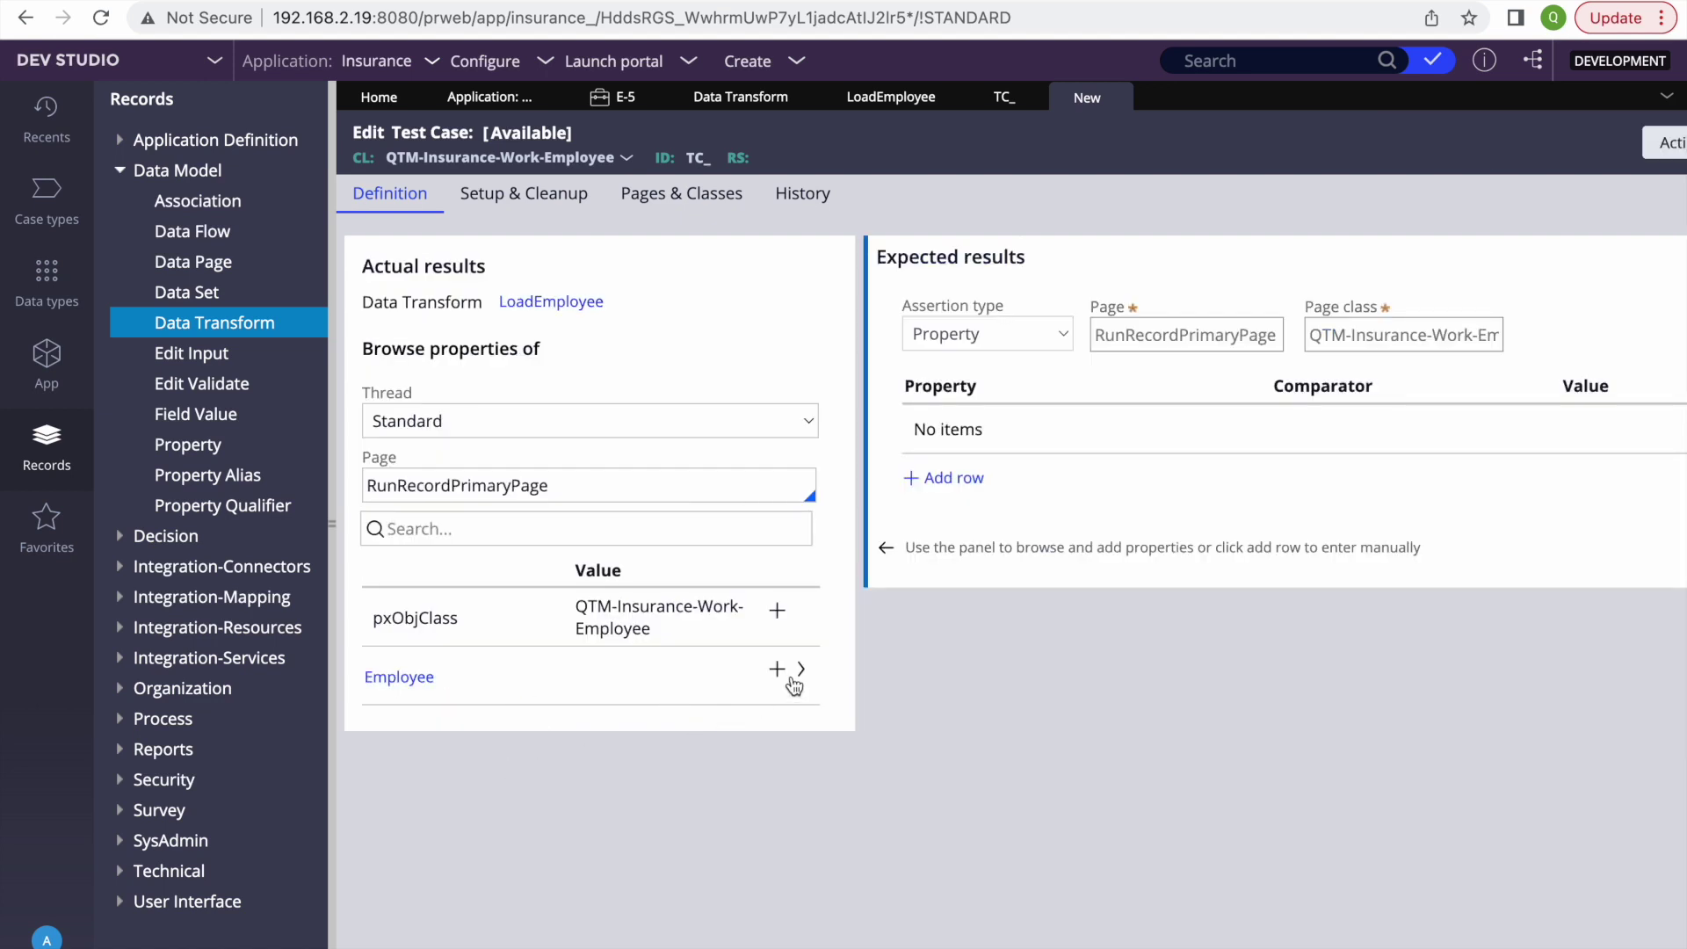
left_click(800, 670)
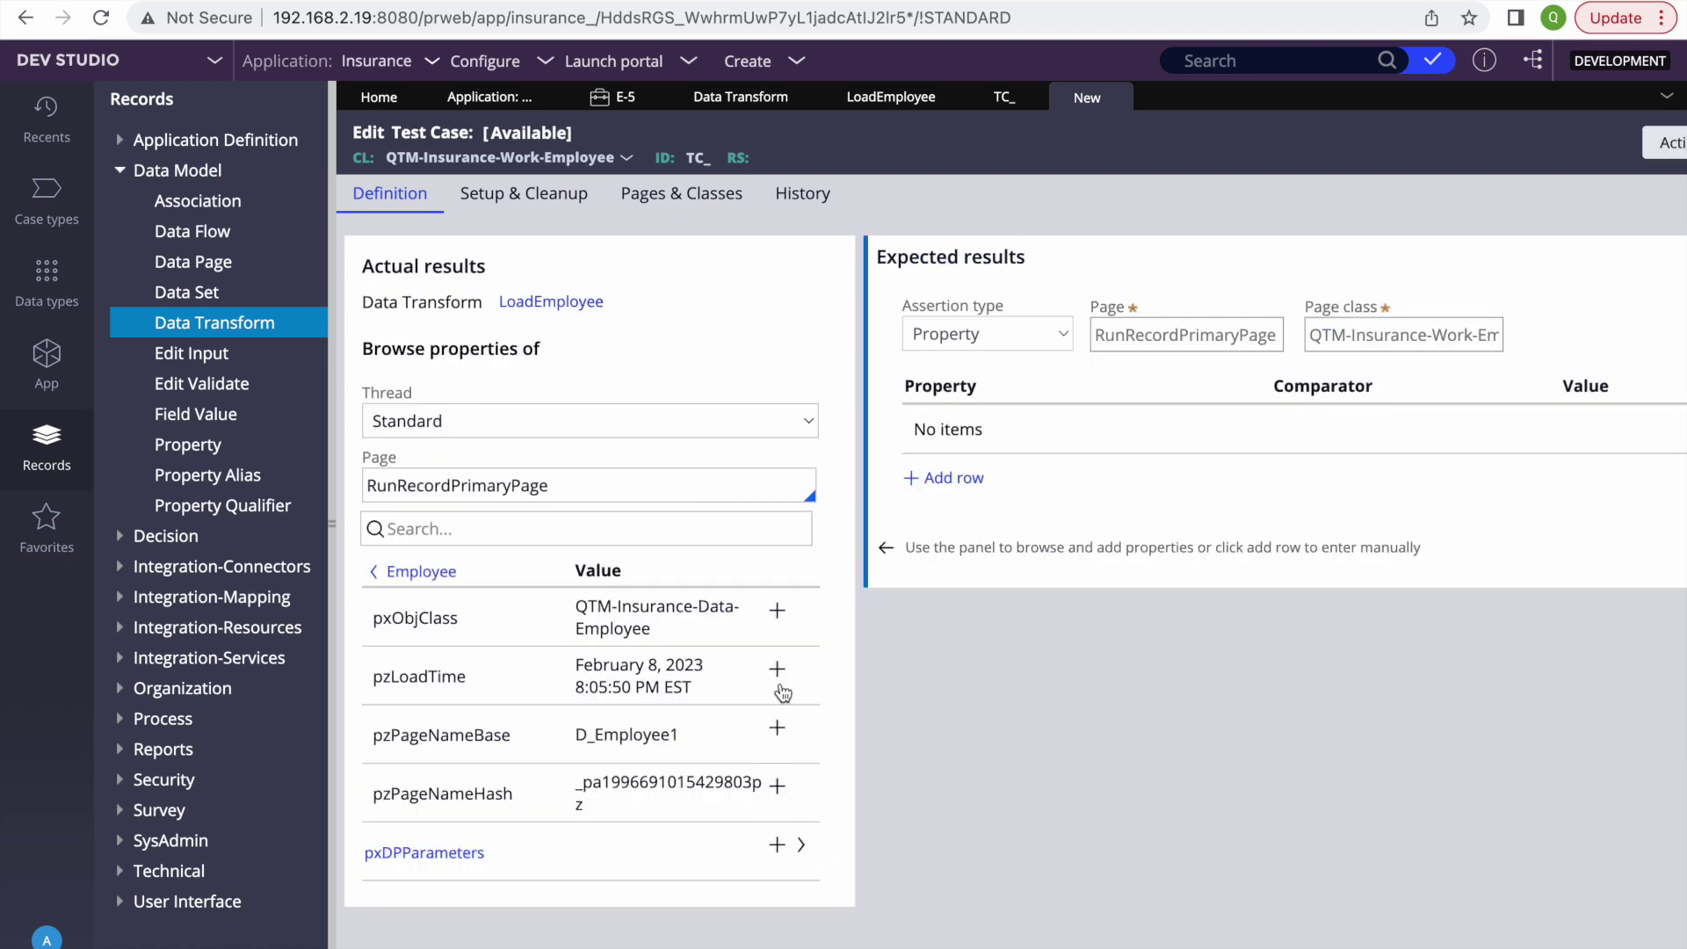
left_click(412, 571)
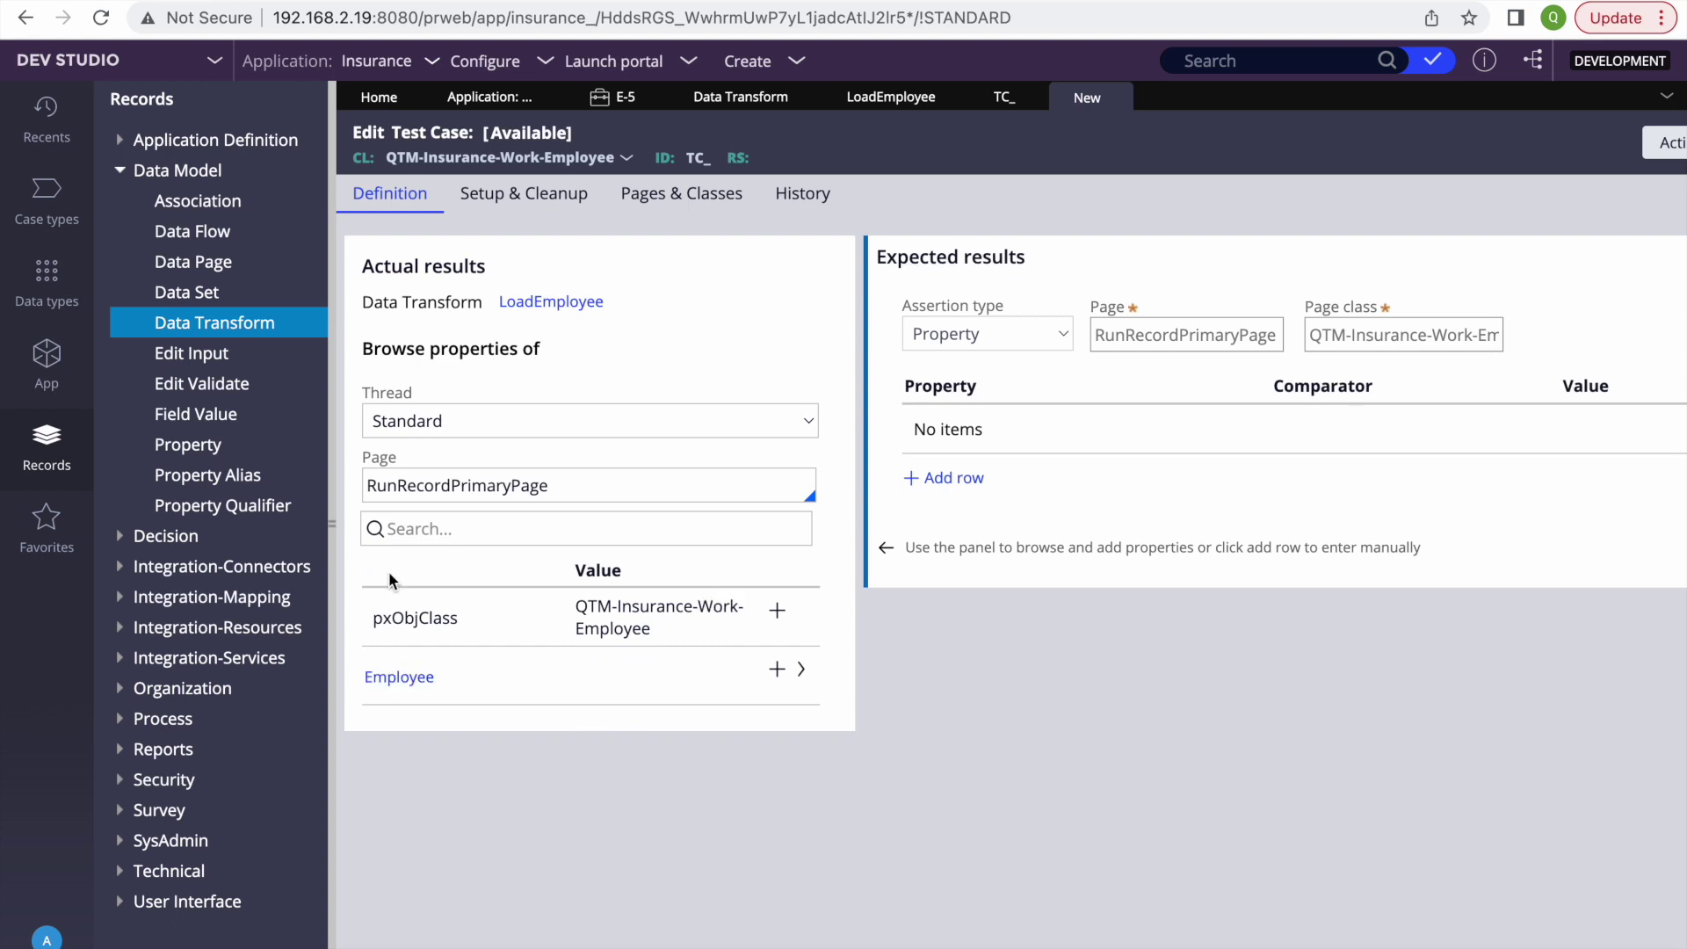
Step: Open the new test case's setup and cleanup settings and review the options for adding setup data
left_click(557, 192)
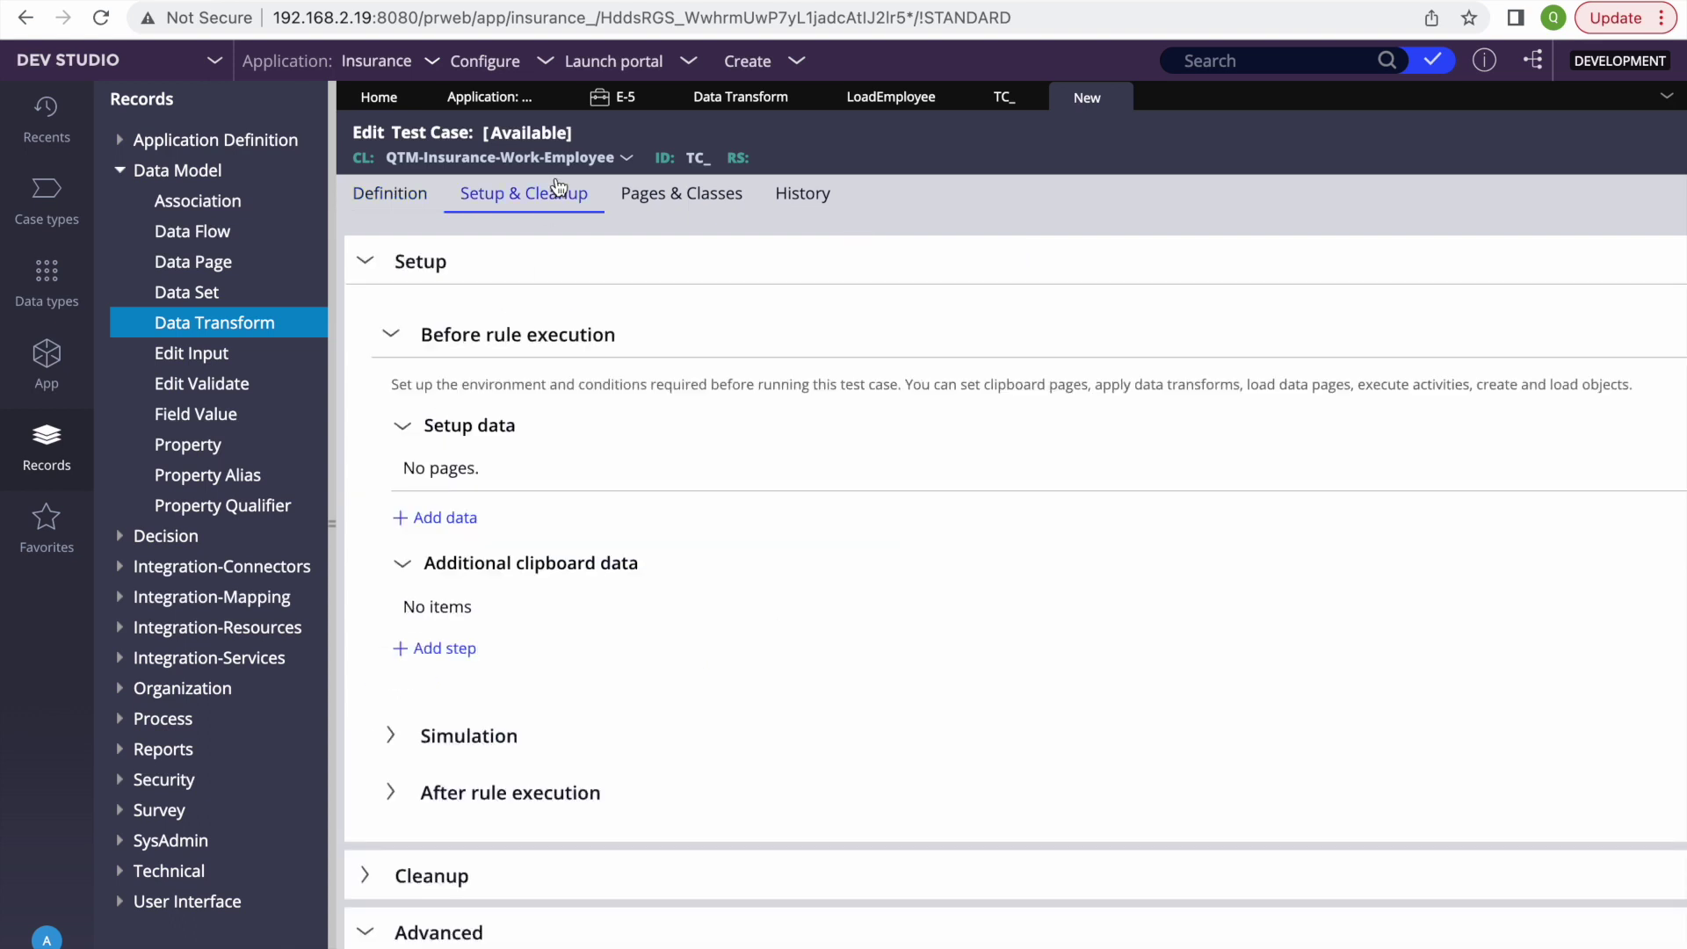
left_click(443, 523)
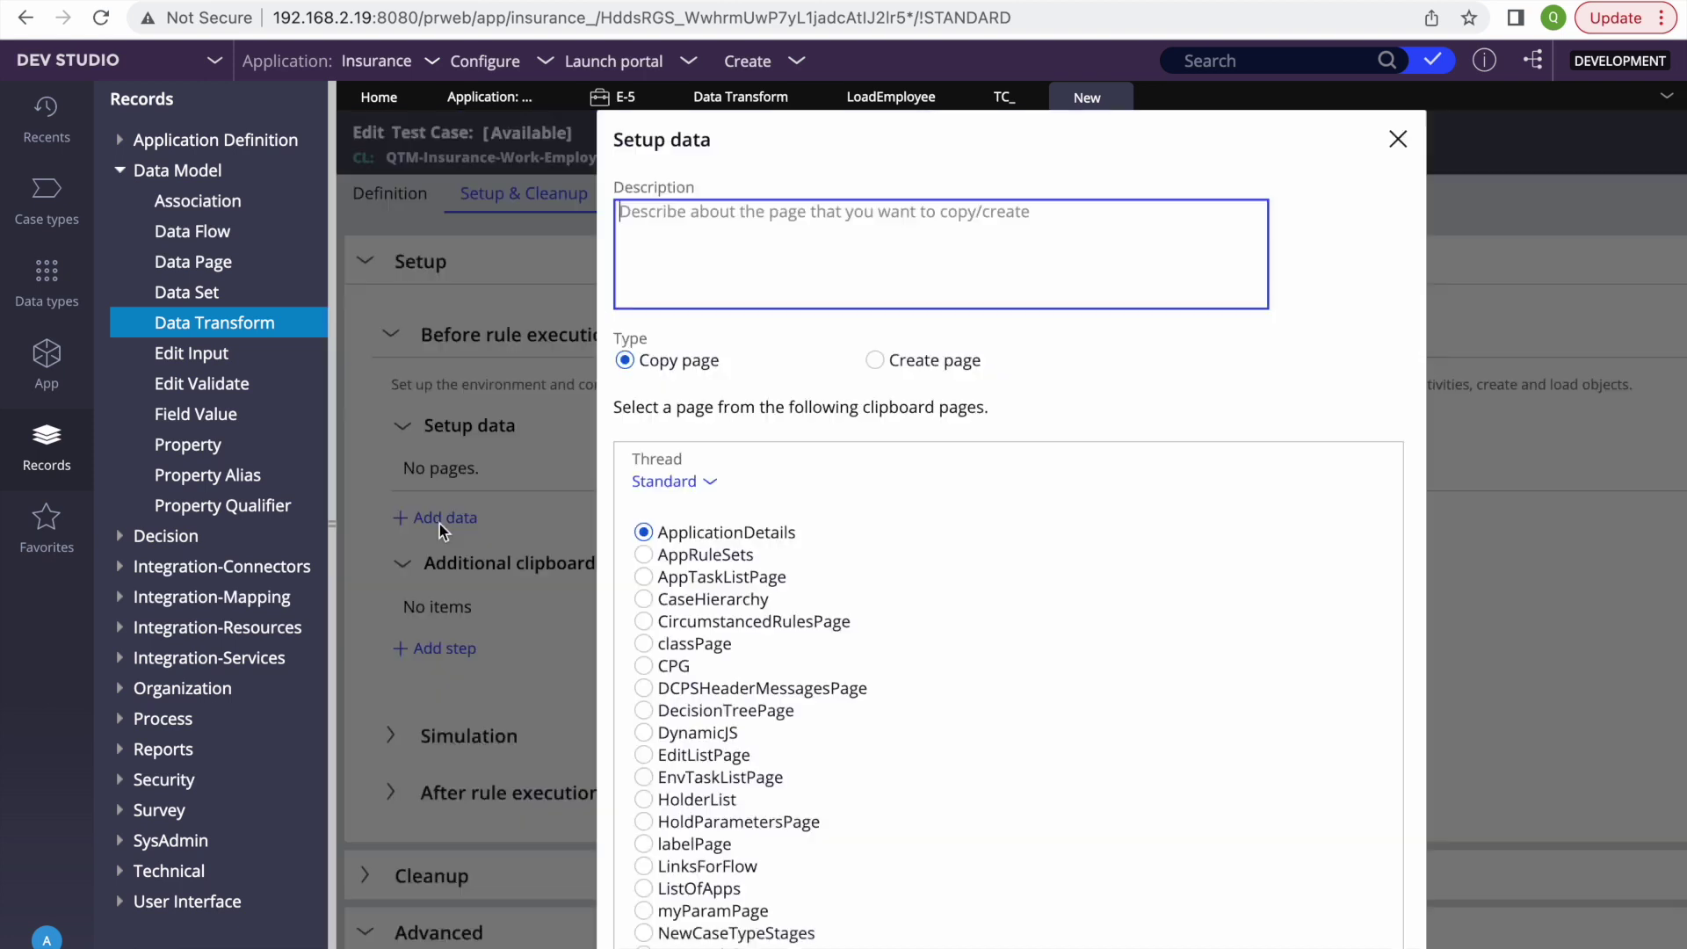
left_click(1395, 139)
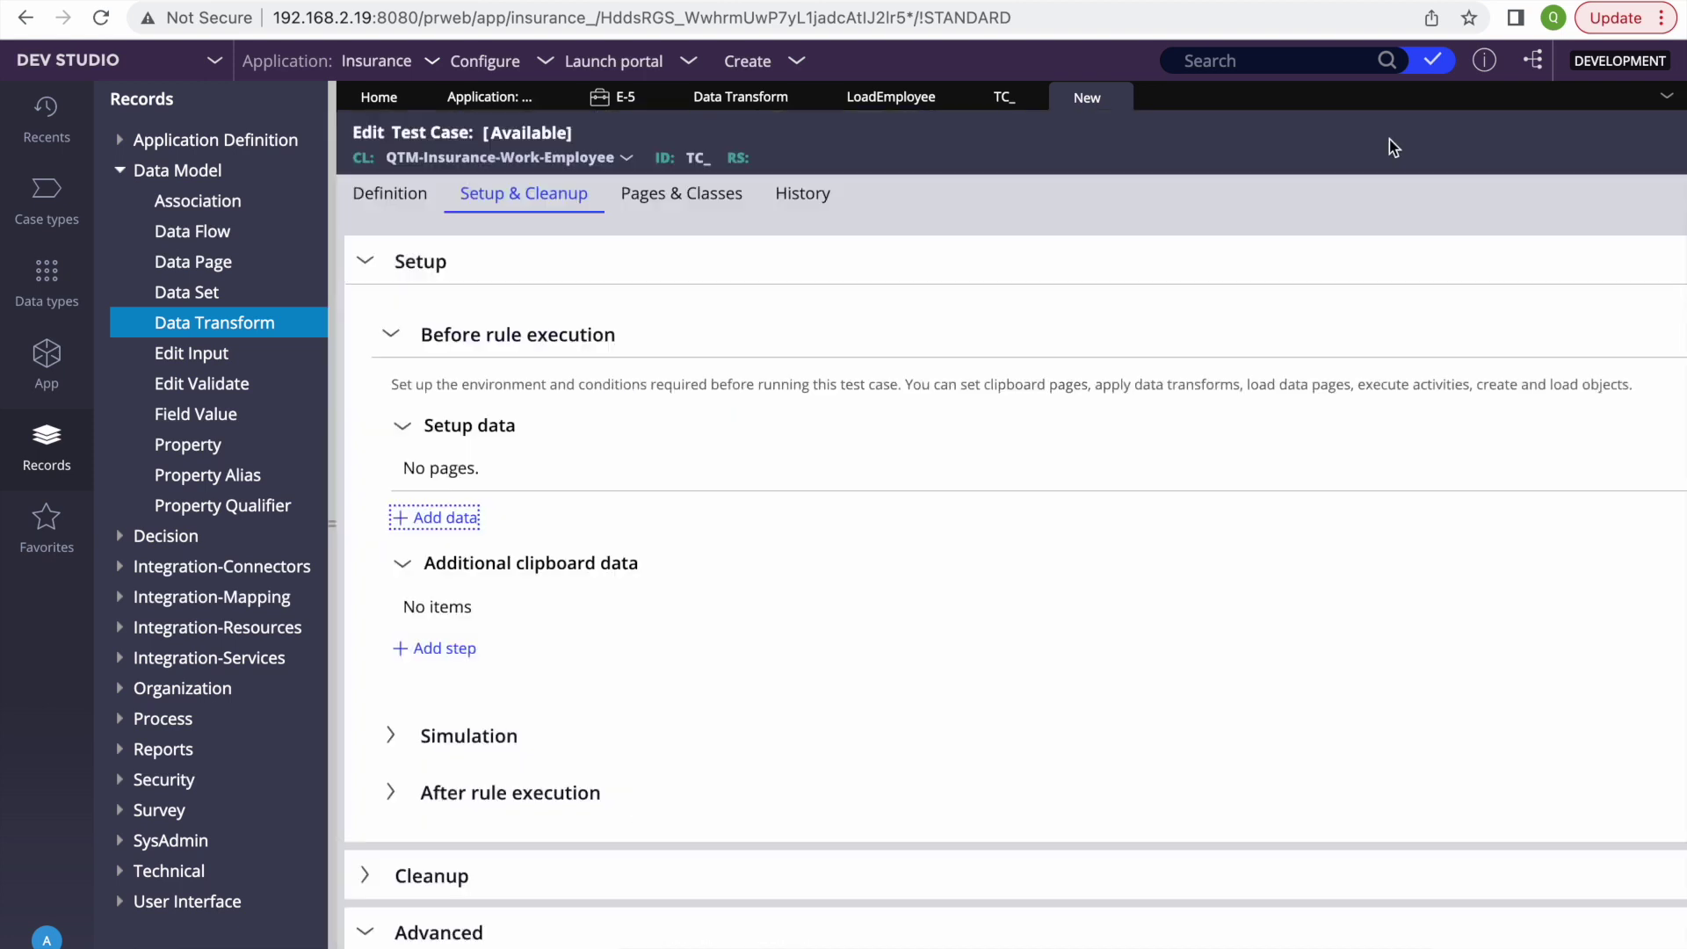
left_click(442, 524)
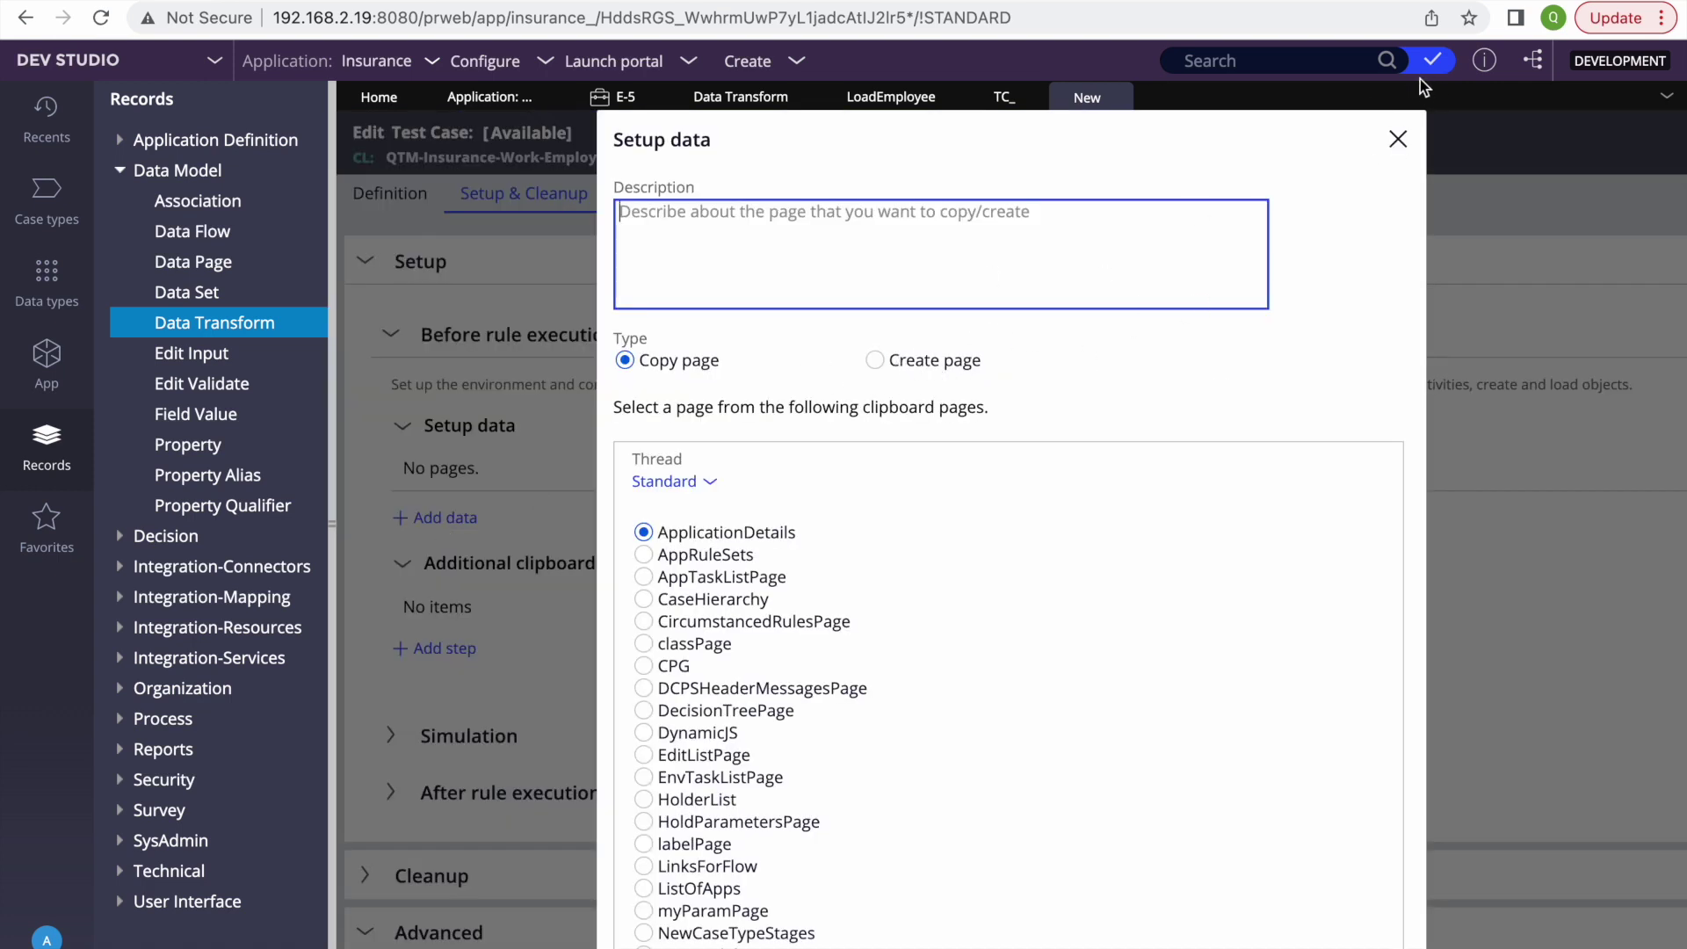
left_click(1397, 141)
Step: Add an additional clipboard data step that applies a data transform before rule execution
left_click(443, 648)
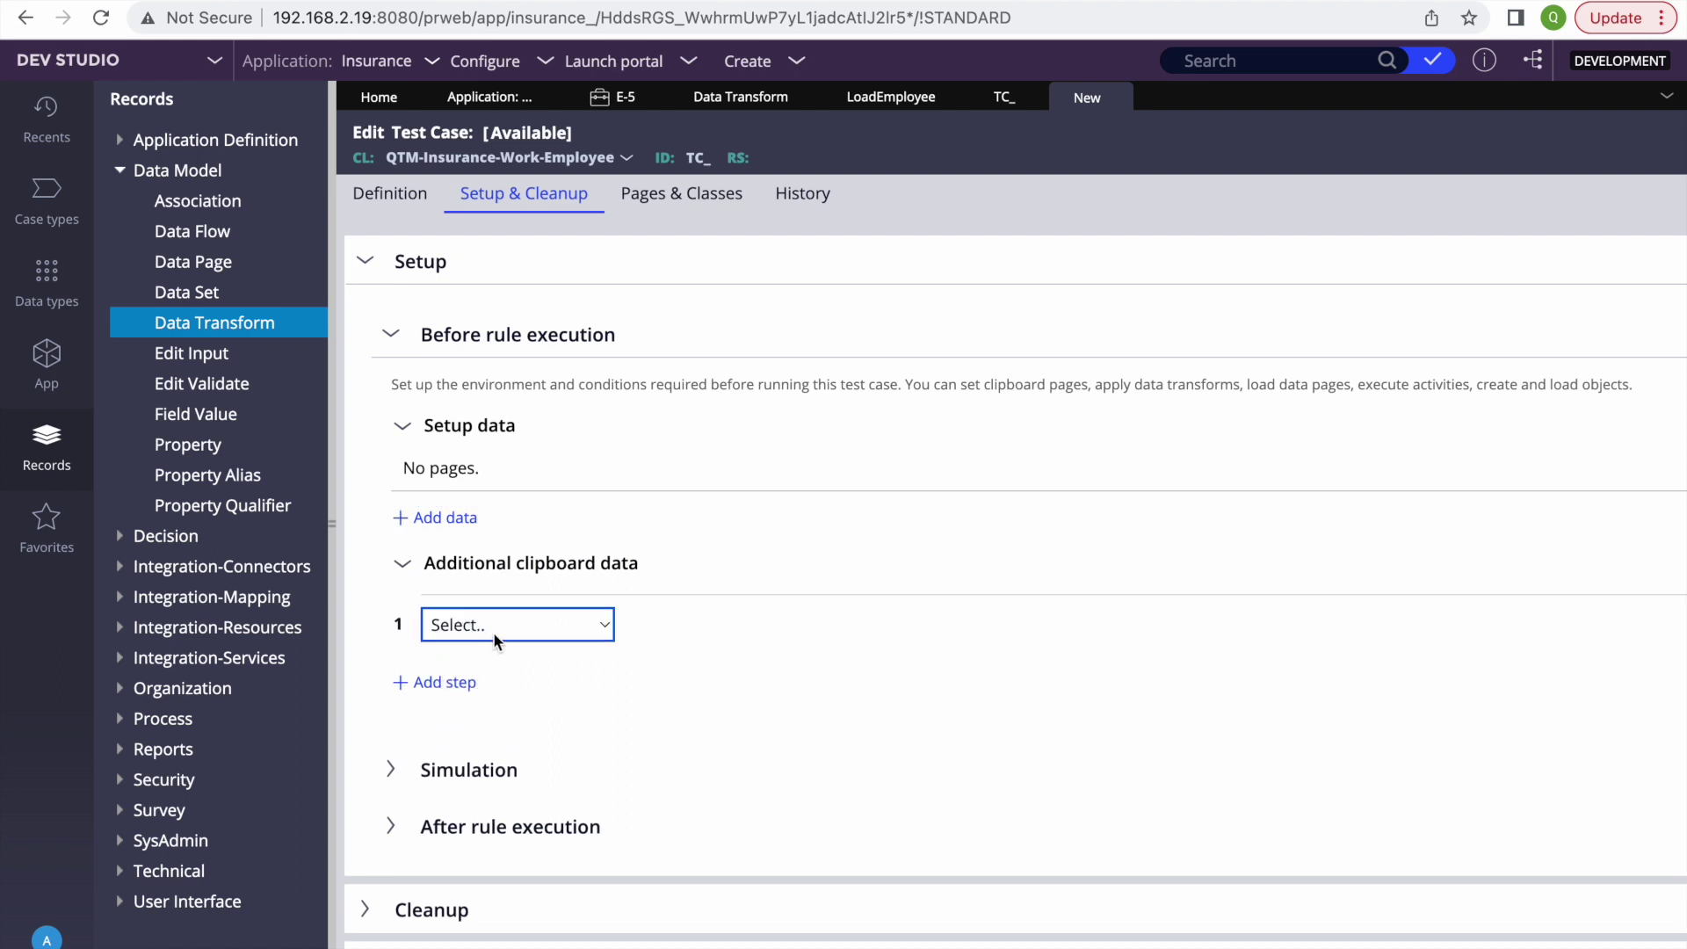
left_click(493, 631)
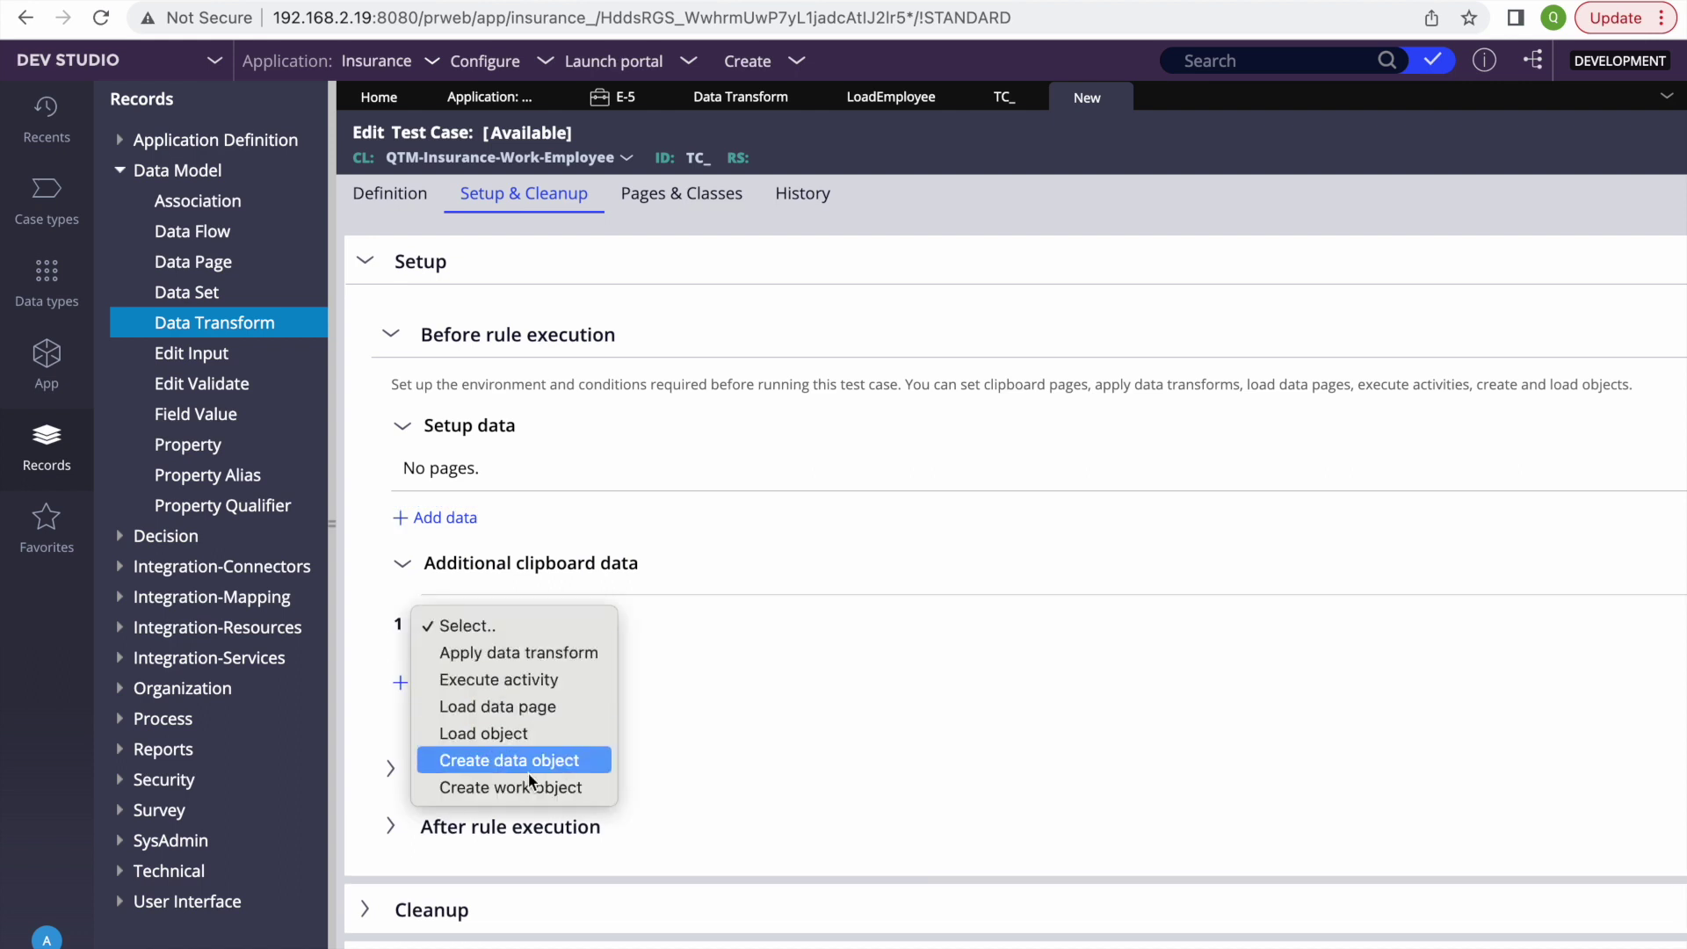
left_click(508, 655)
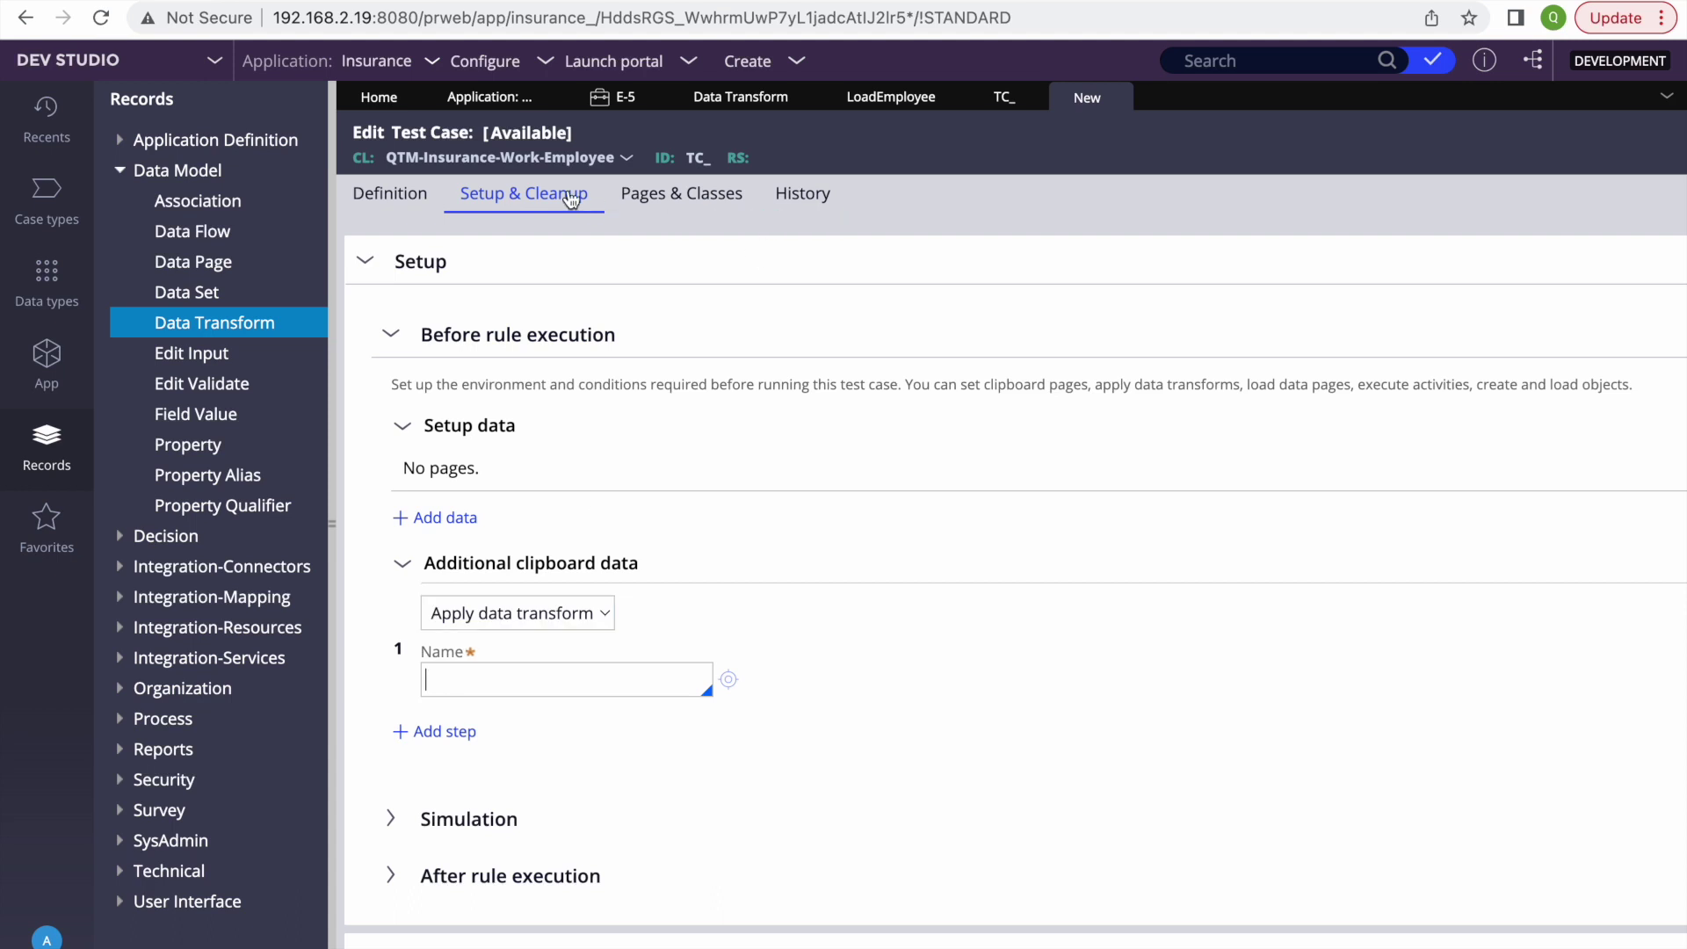
Step: Reuse the LoadEmployee rule's name to enter LoadEmployeeDS as the data transform for the clipboard data step
left_click(881, 96)
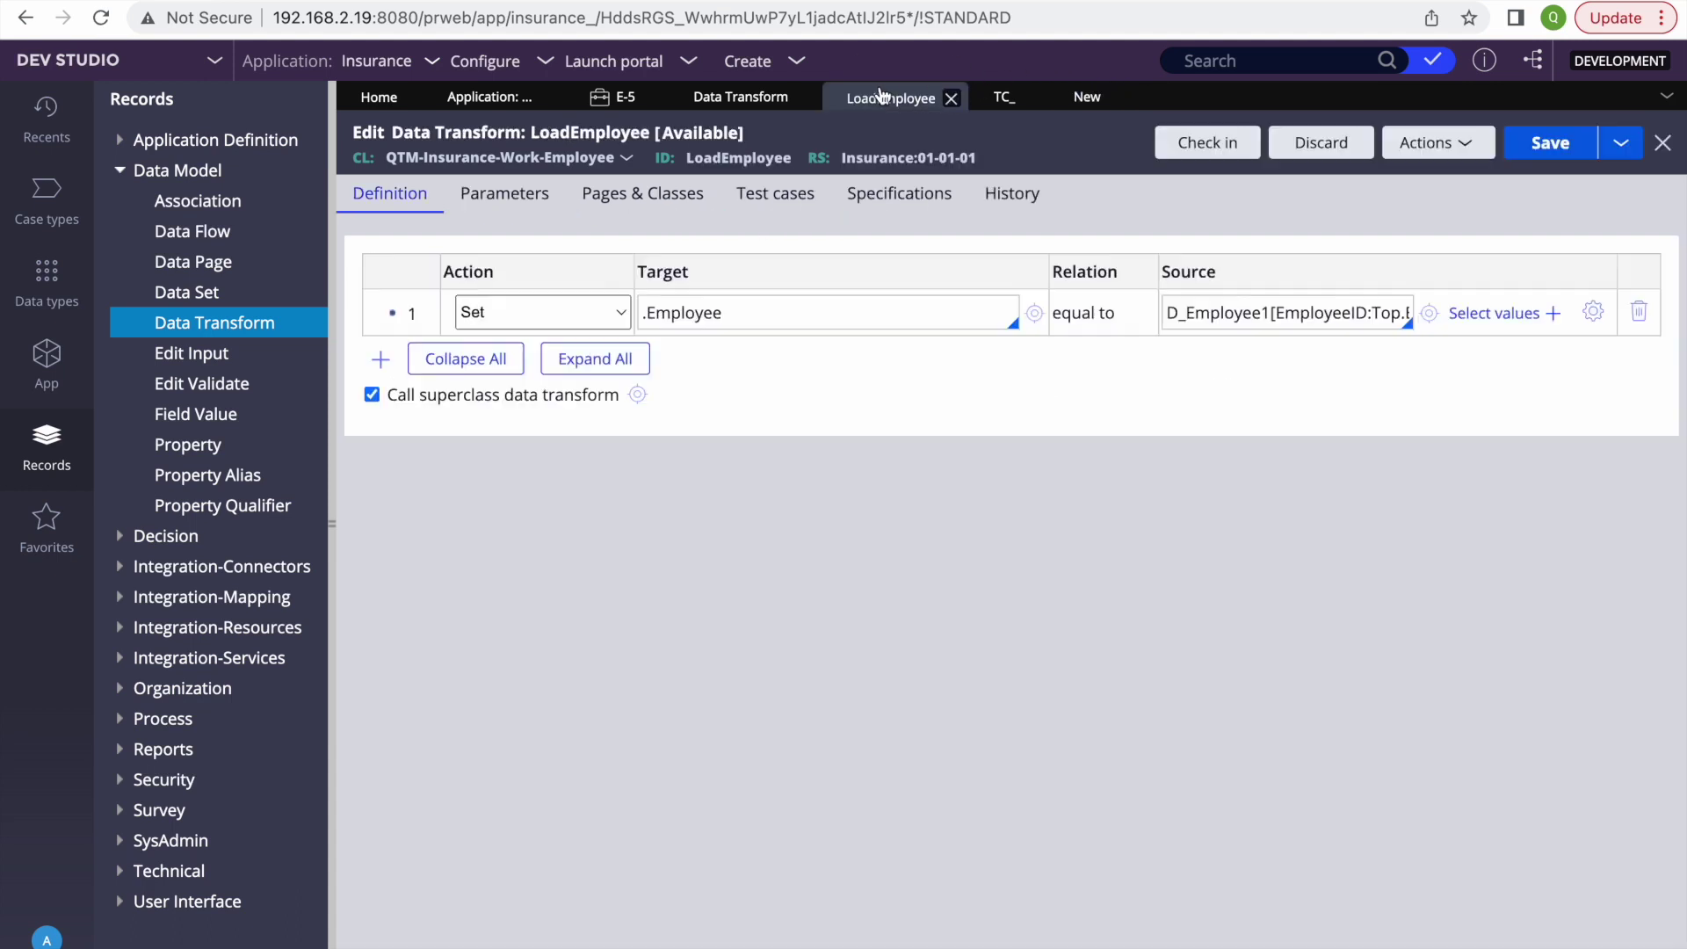
double_click(716, 157)
key("ctrl+c")
left_click(1079, 103)
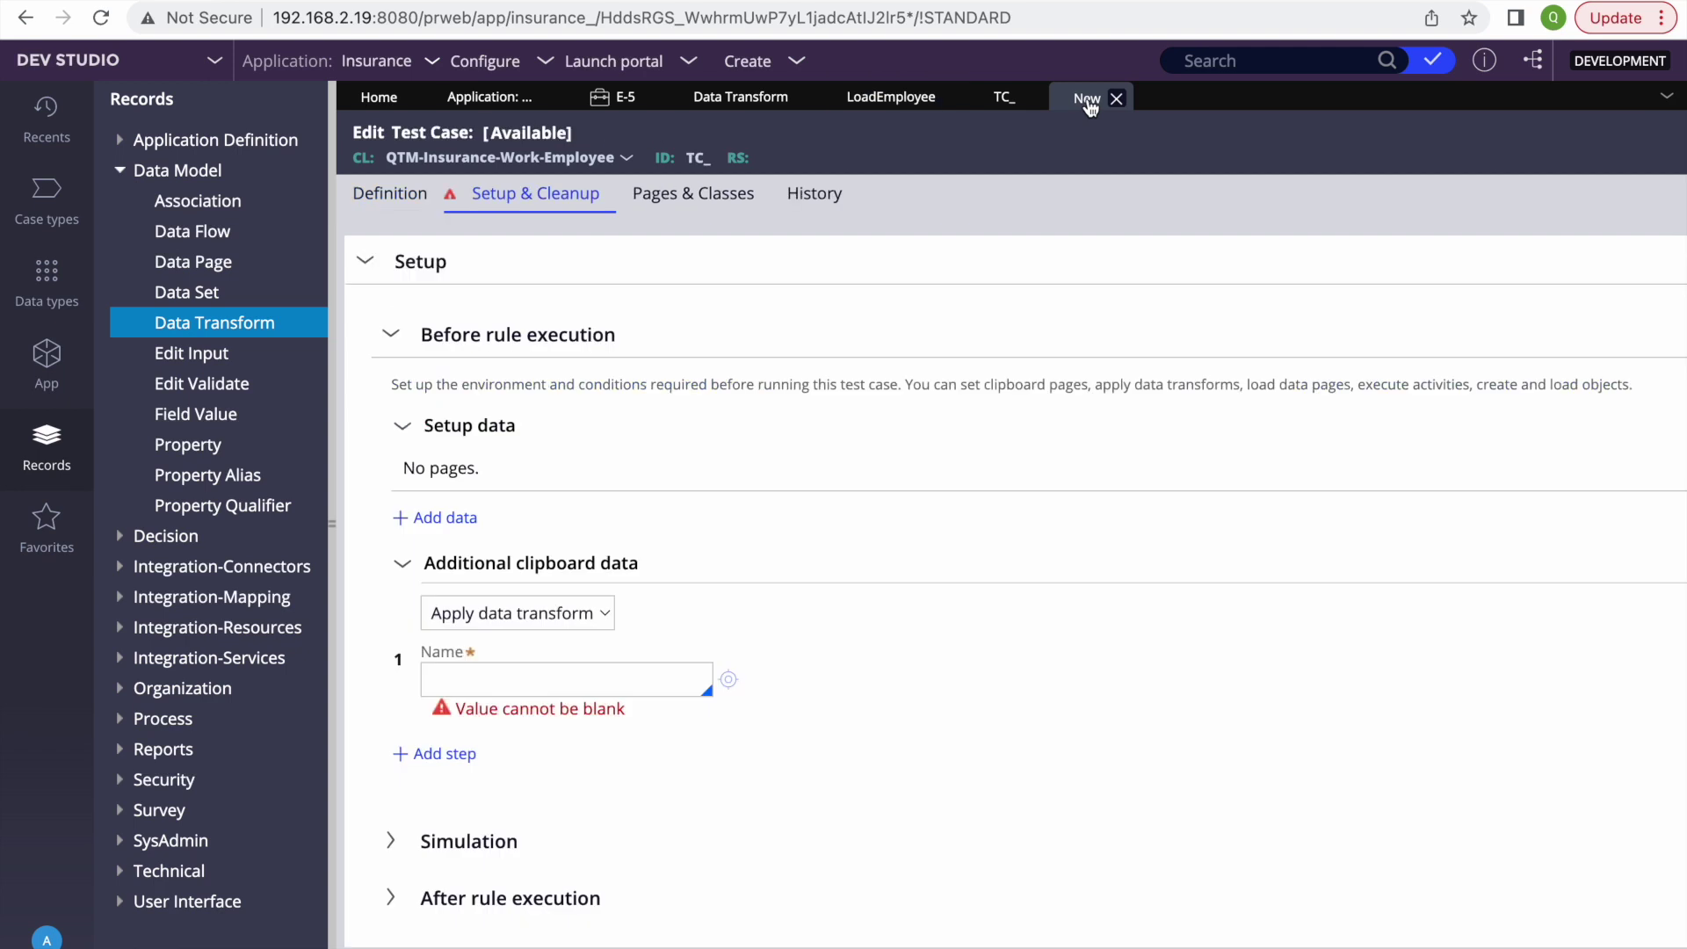
left_click(468, 679)
key("ctrl+v")
key("BackSpace")
key("BackSpace")
type("DT")
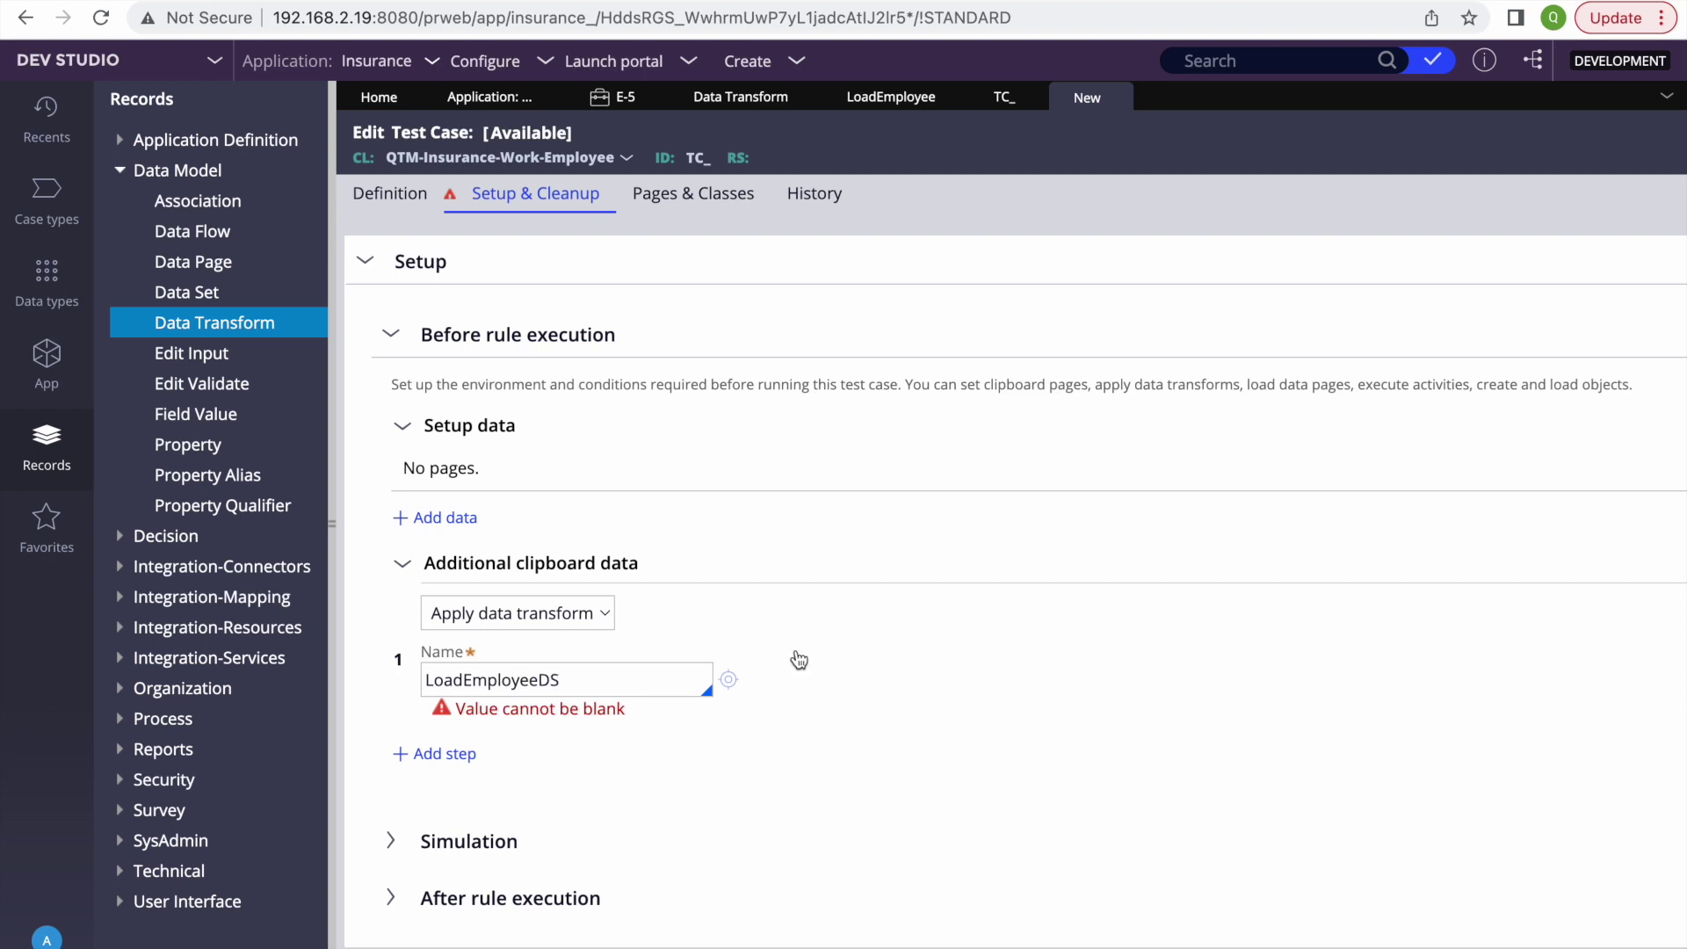
Step: Create the LoadEmployeeDS data transform in QTM-Insurance-Work-Employee, set Top.EmployeeID equal to "1", and save it
left_click(728, 679)
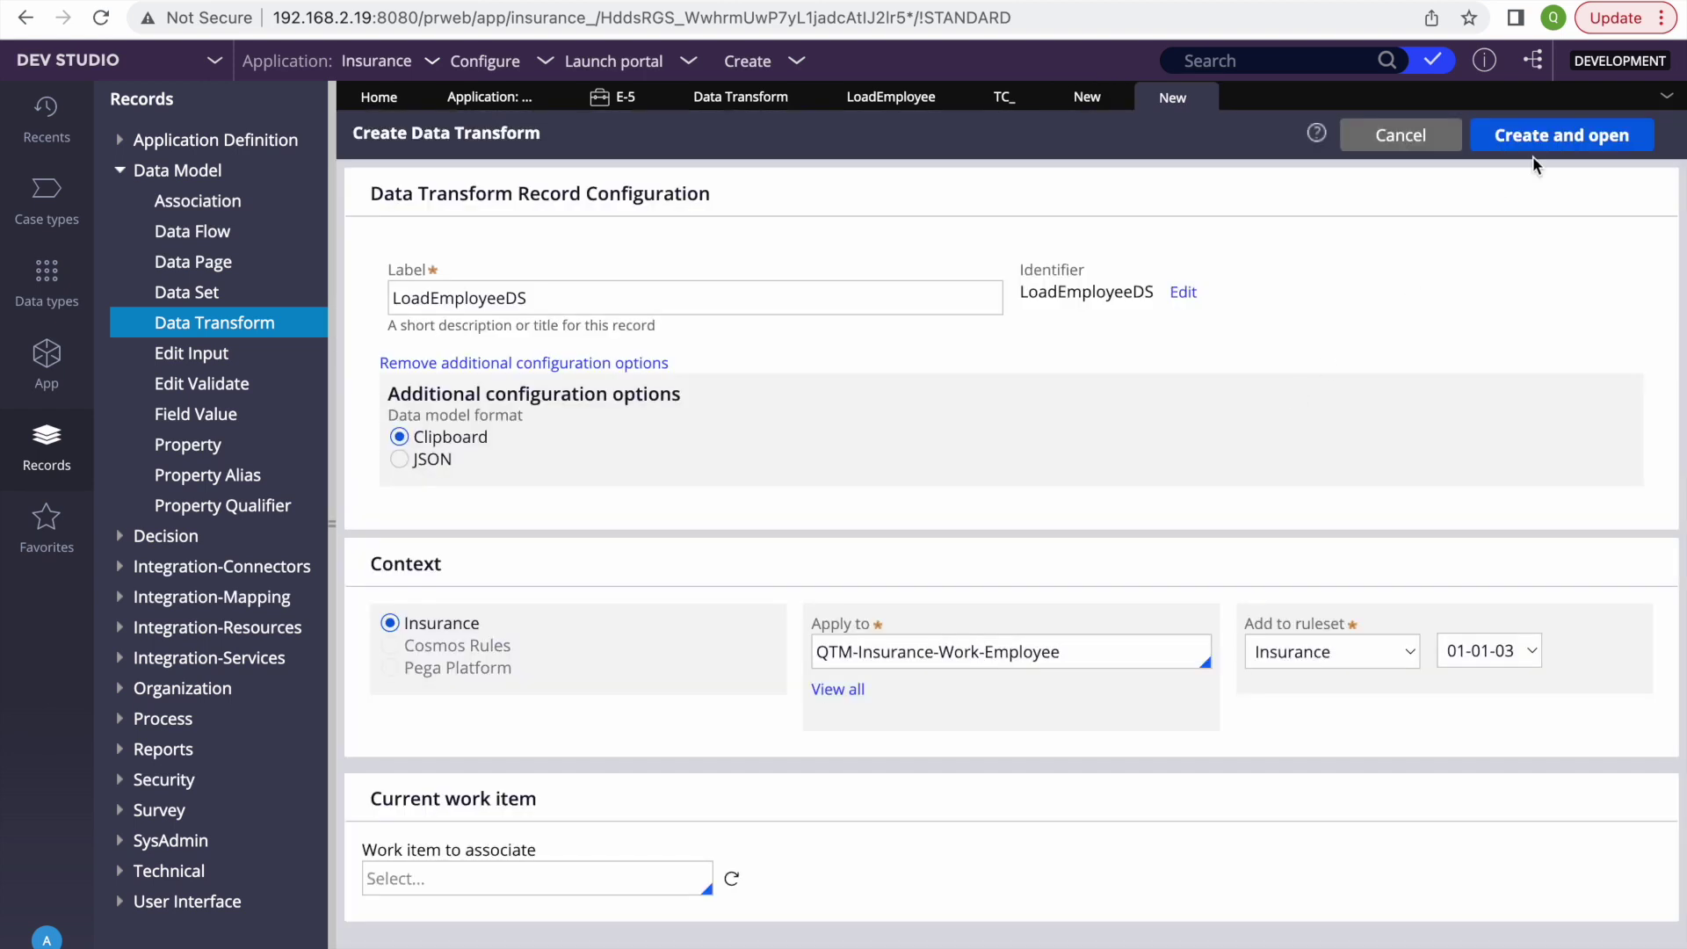
left_click(1558, 134)
left_click(883, 327)
type("Top.")
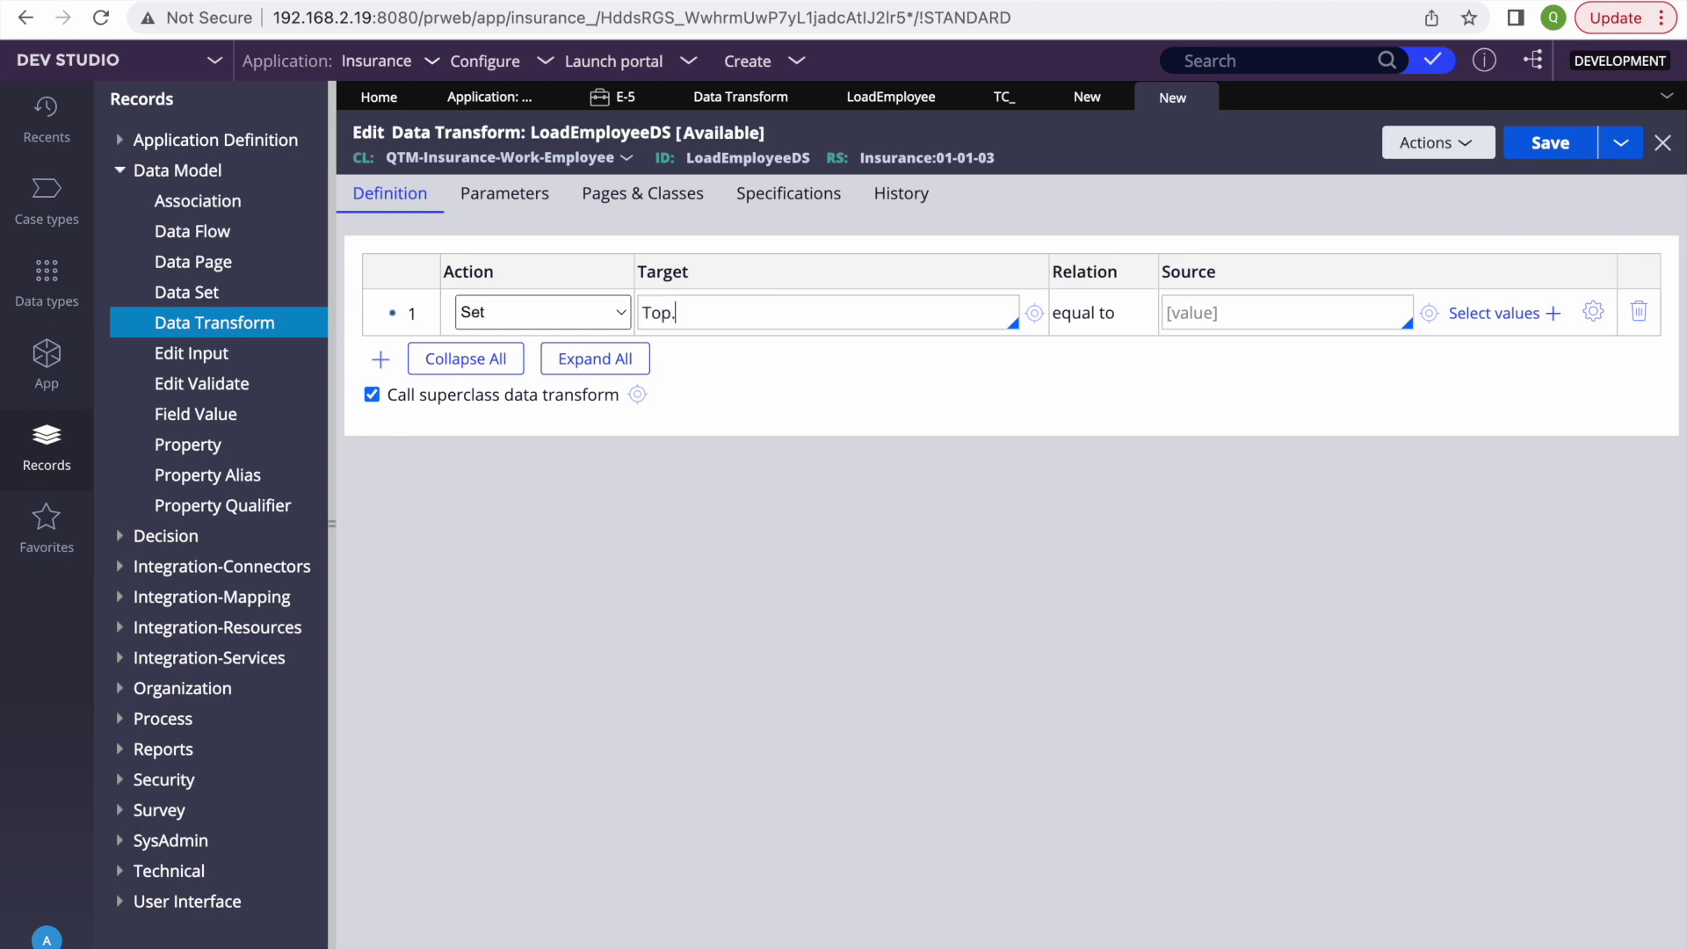
type("EmployeeID\"\"")
left_click(1572, 143)
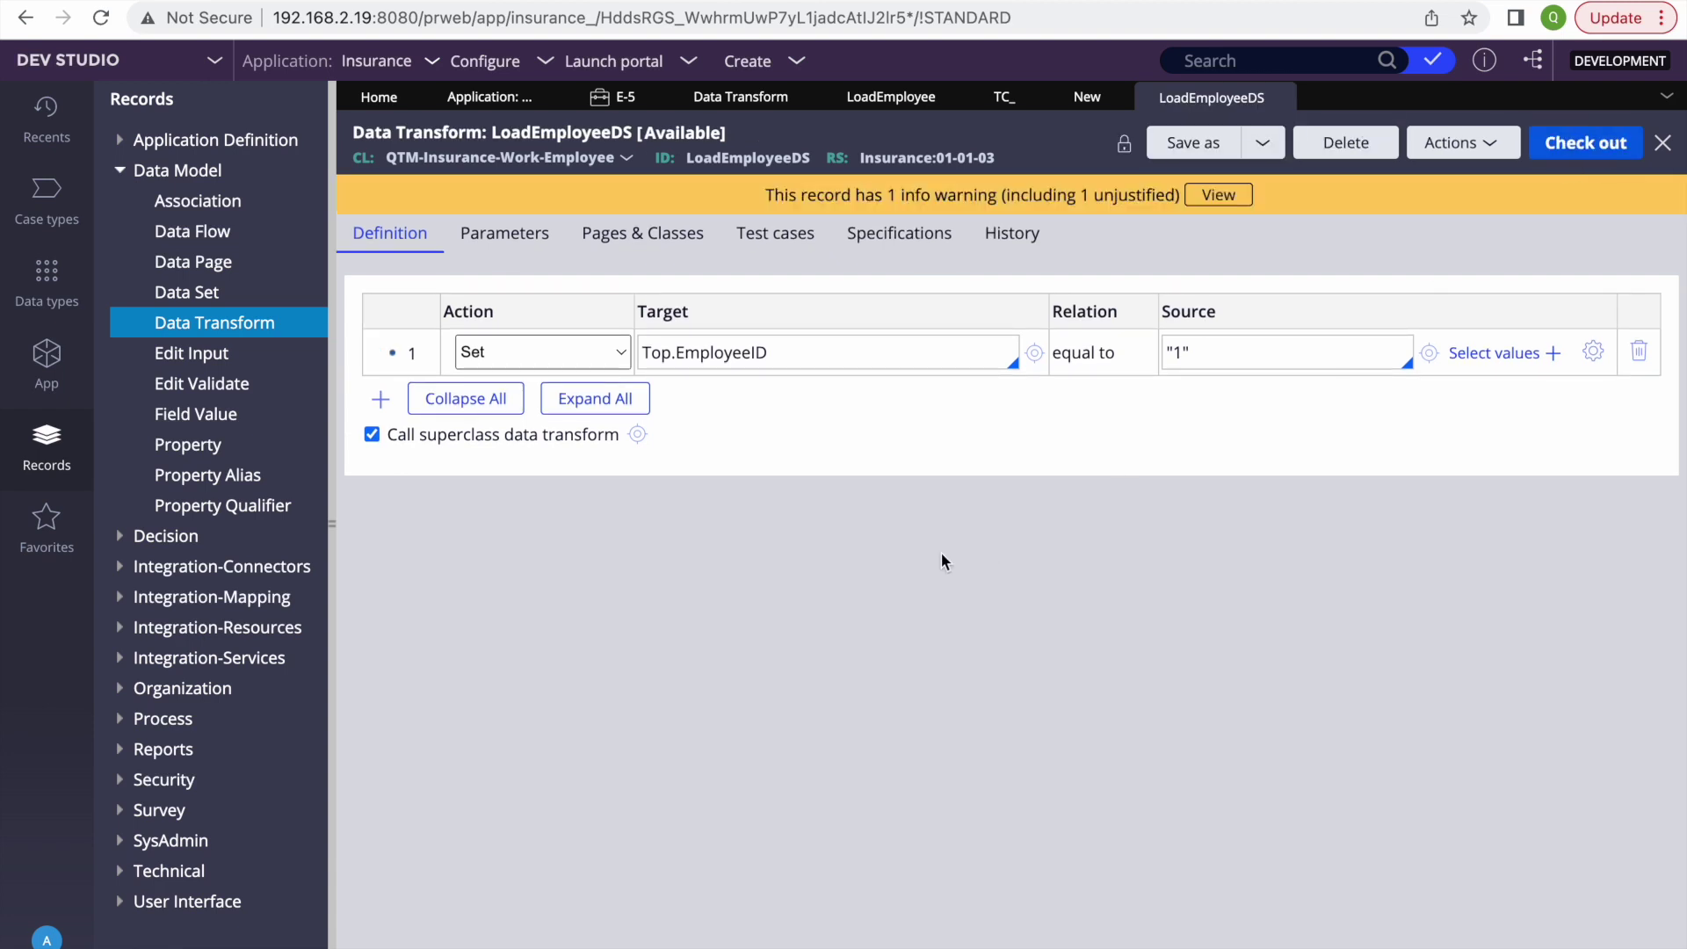
Step: Review the existing LoadEmployee test case's FirstName assertion and comparator, and return to the new test case's definition
left_click(1004, 96)
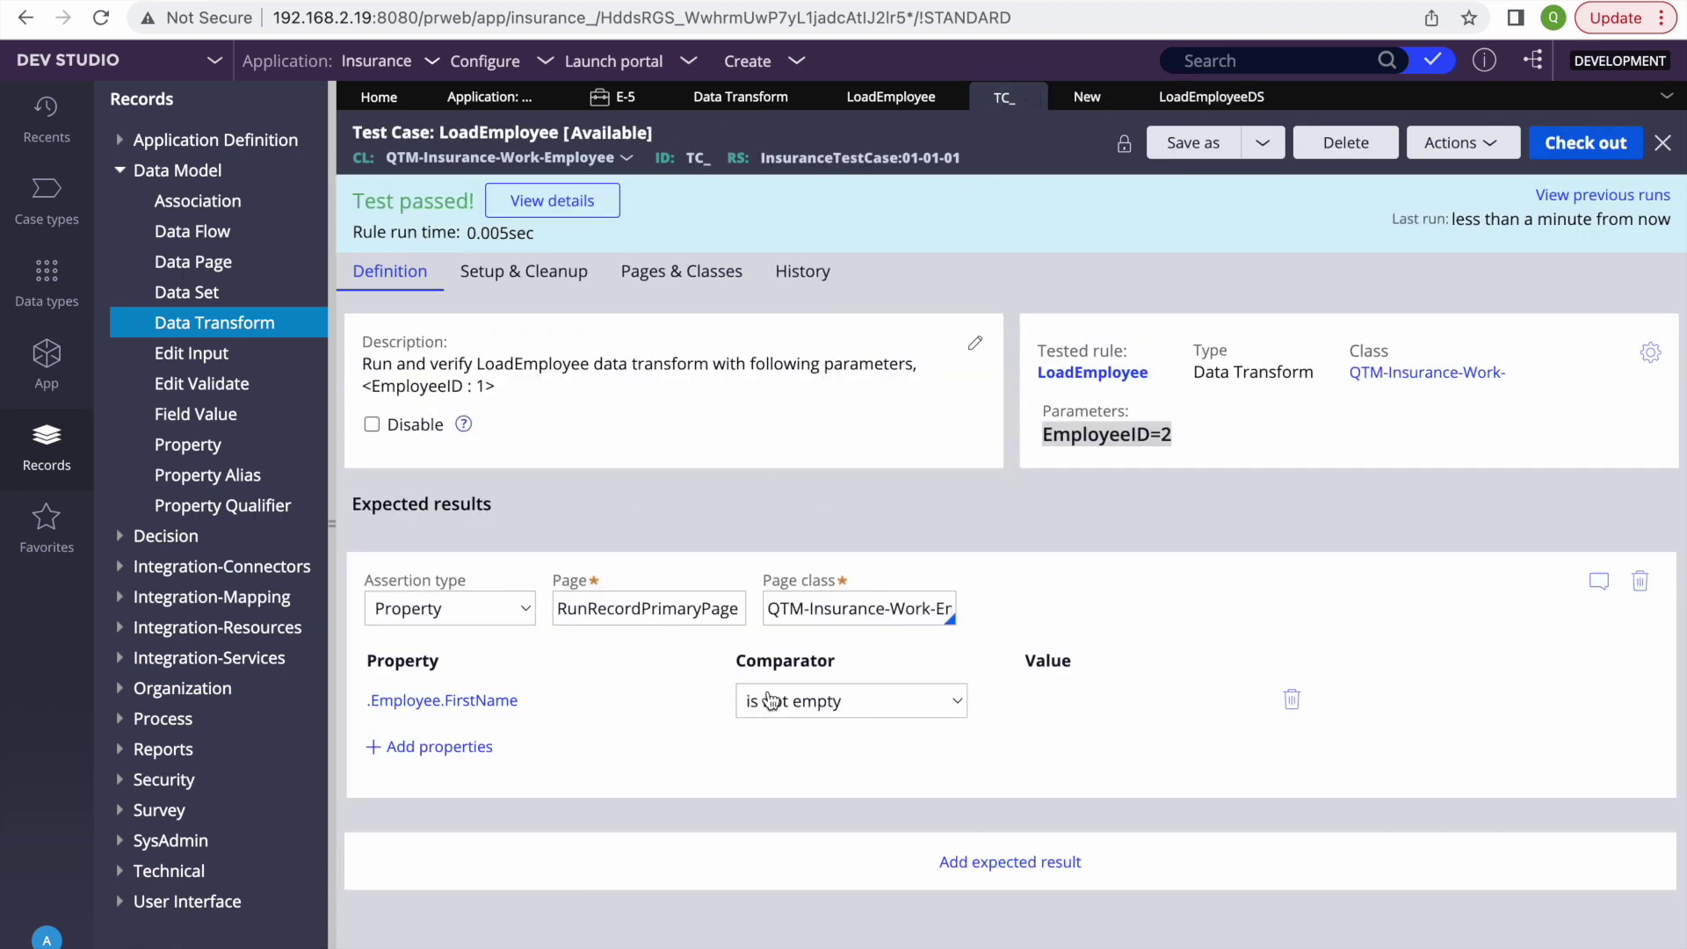
left_click(929, 701)
left_click(1087, 97)
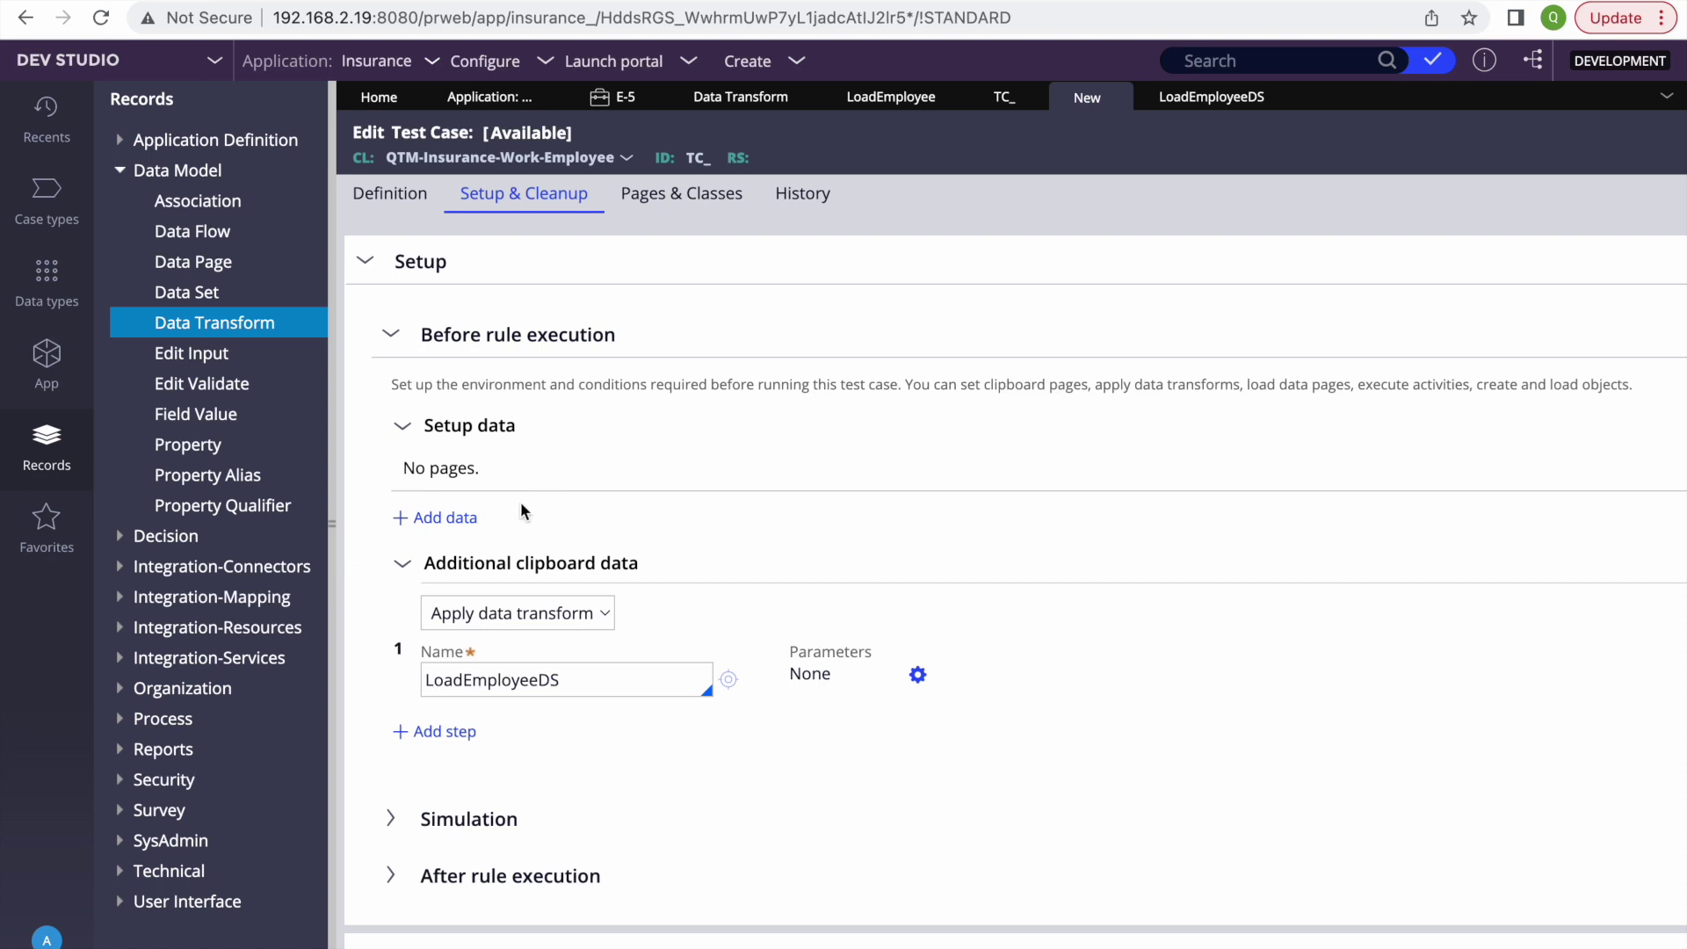
left_click(390, 194)
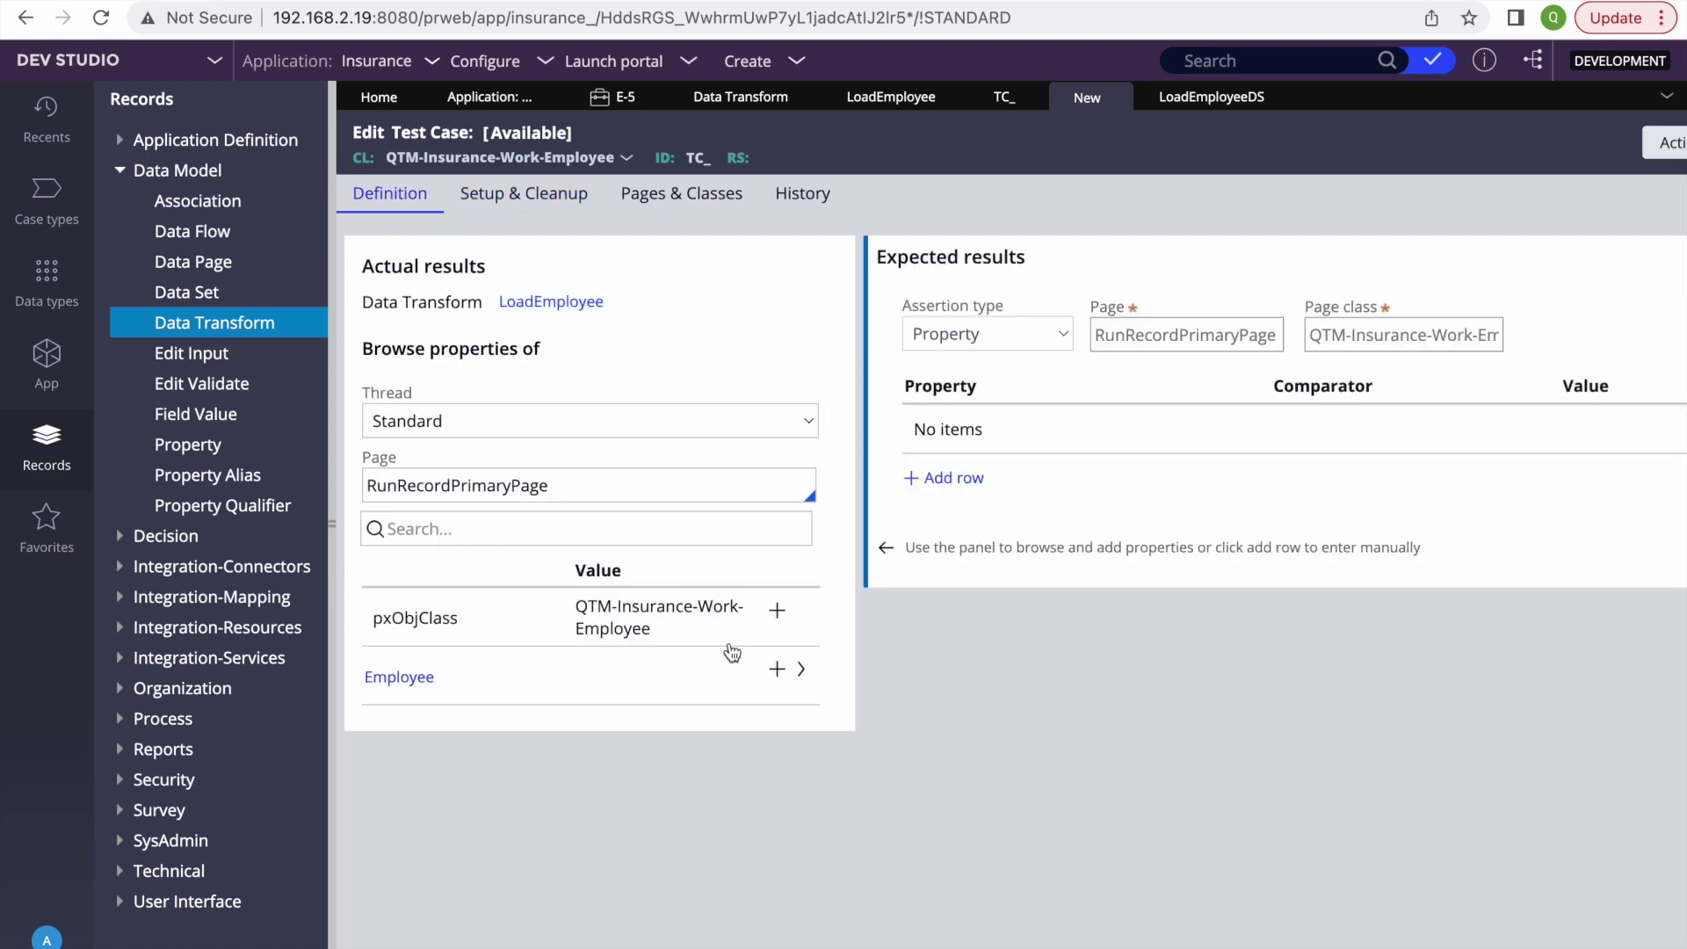
left_click(800, 671)
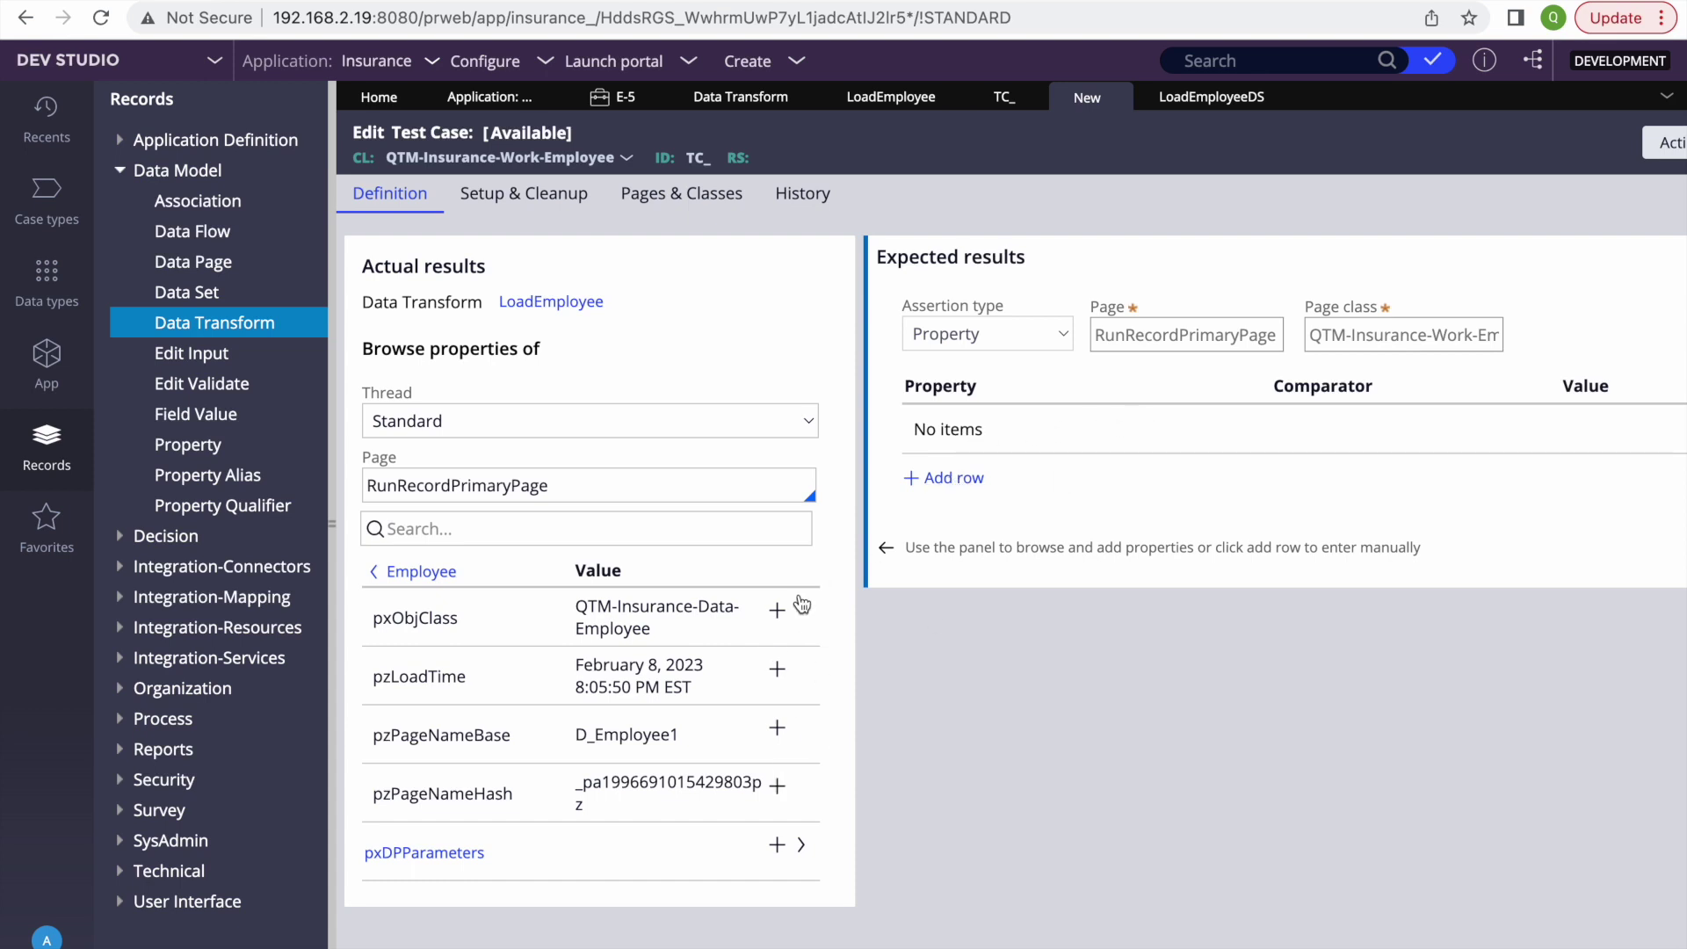
left_click(777, 617)
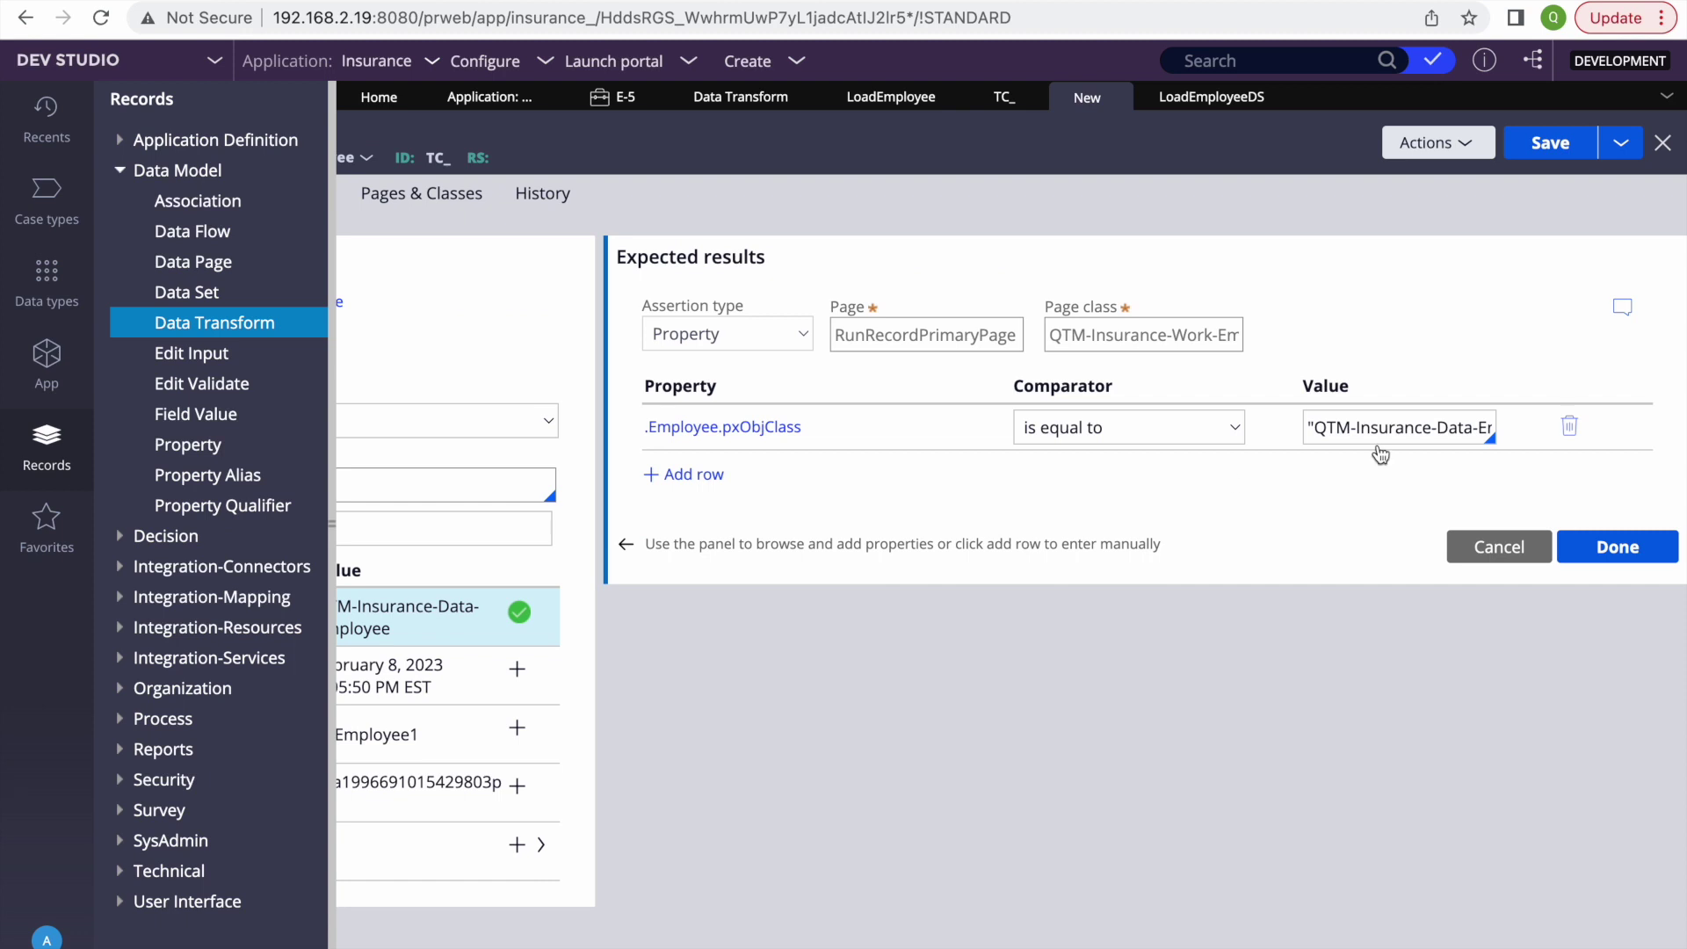
left_click(1564, 426)
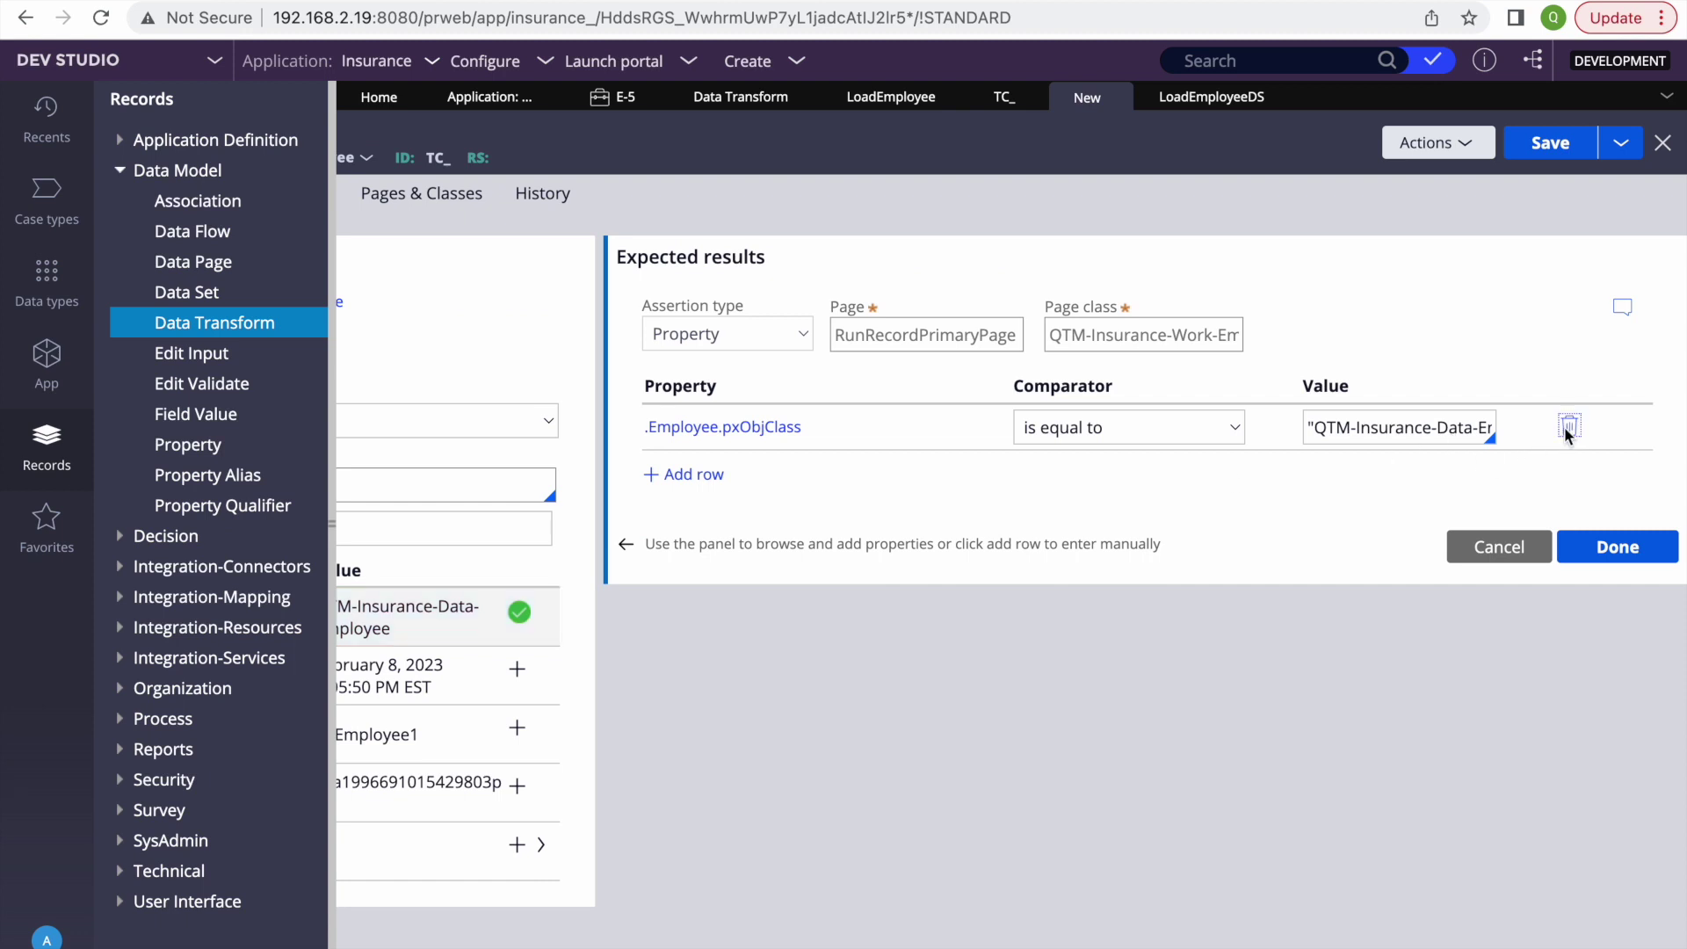
Step: Add an expected-results row for the property .Employee.FirstName
left_click(672, 479)
type(".")
key("Down")
key("Down")
key("Down")
key("Down")
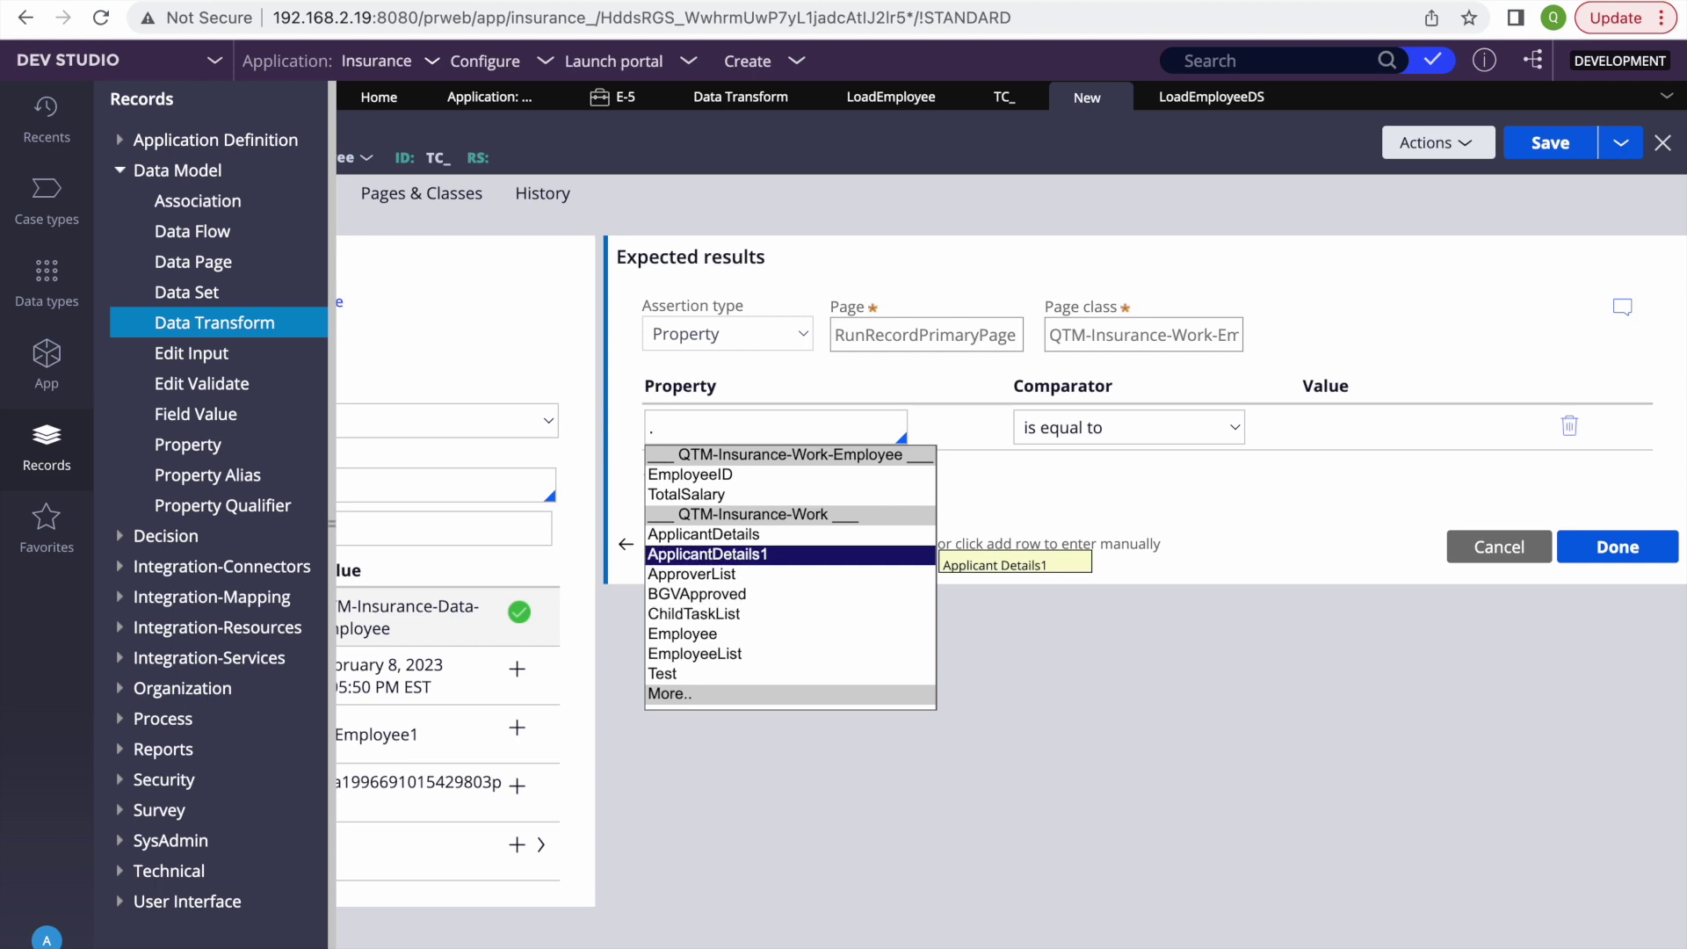
key("Down")
key("Down")
key("Down")
key("Down")
key("Return")
type(".")
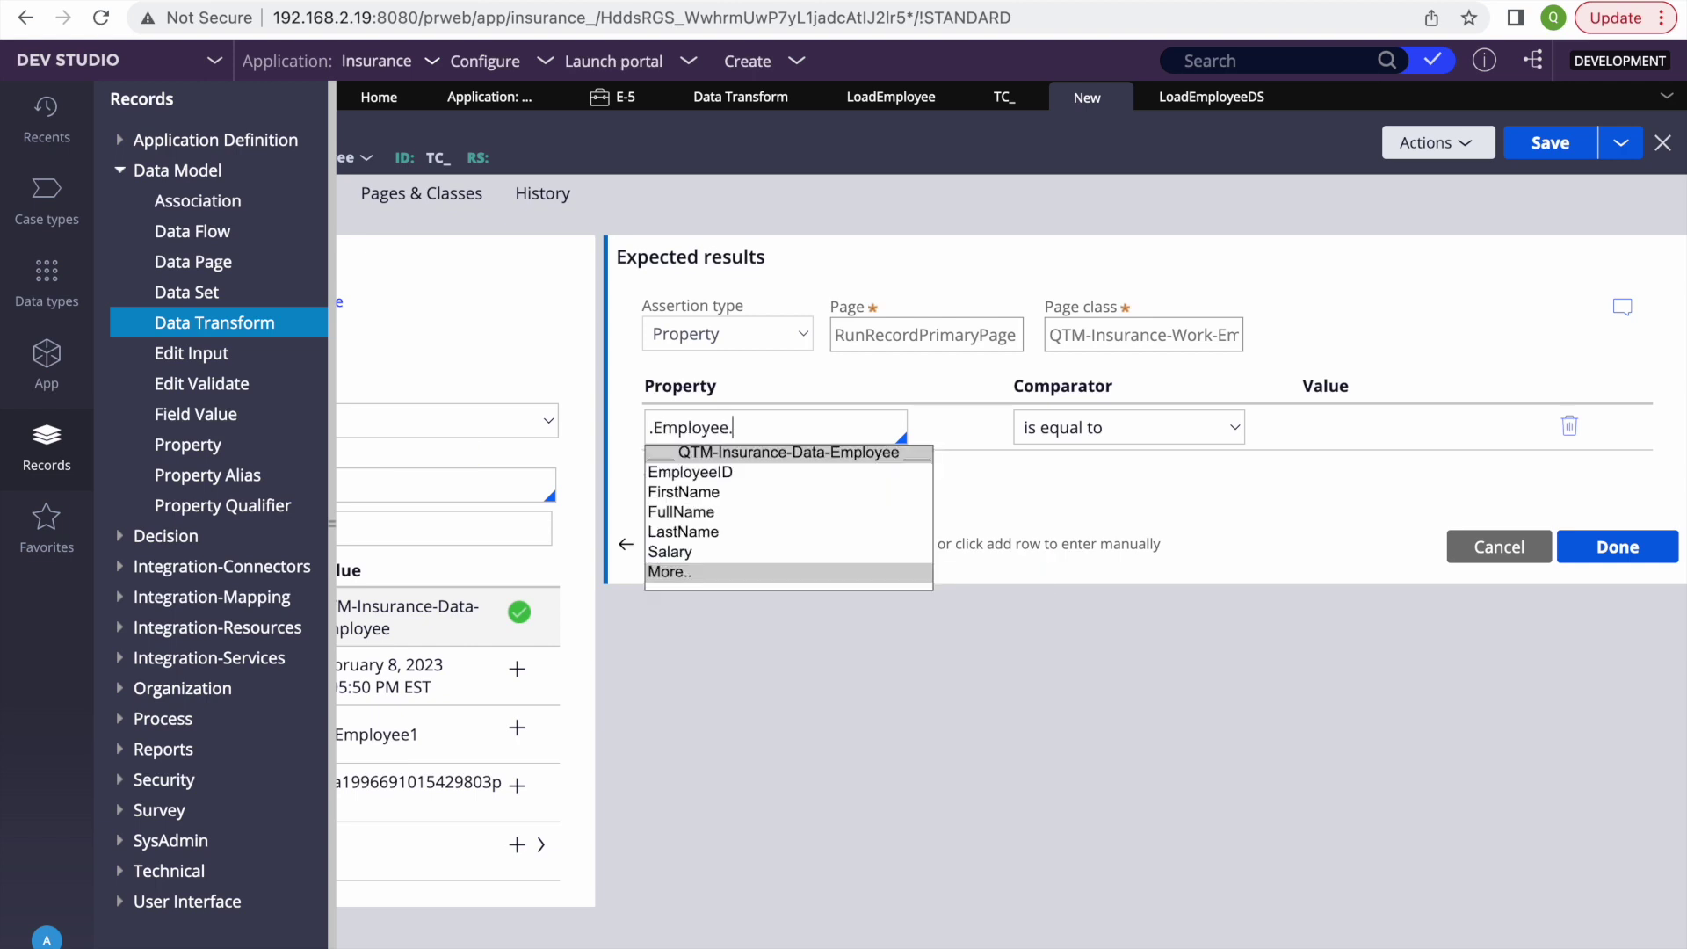
key("Down")
key("Down")
key("Return")
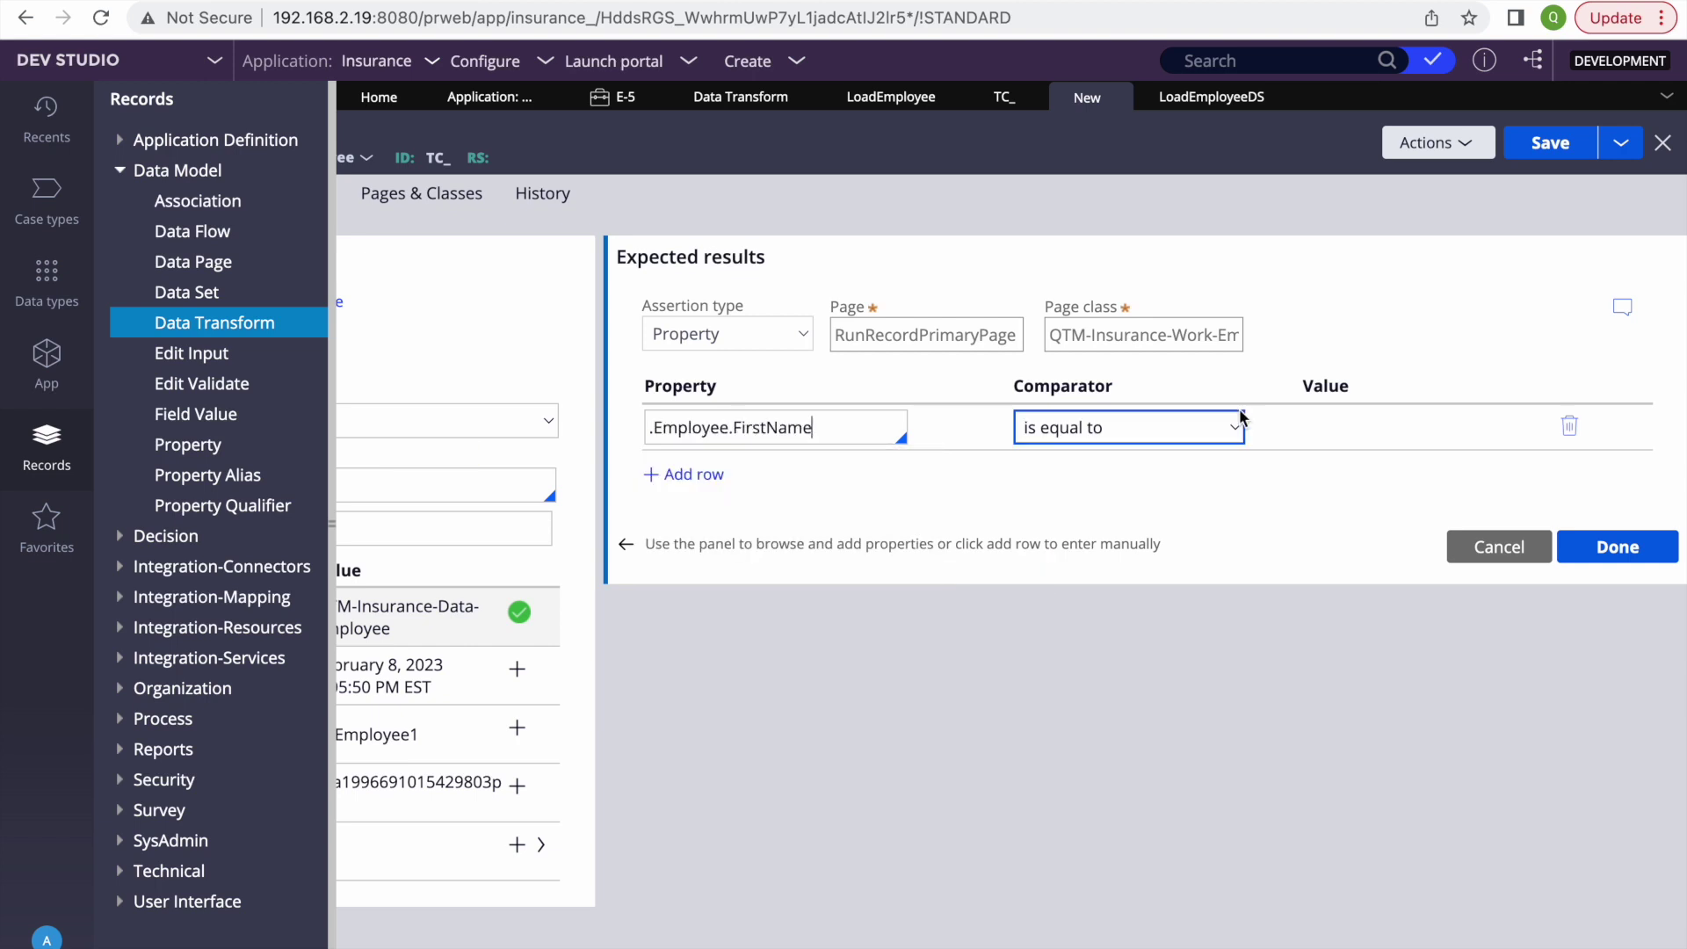
Step: Set the .Employee.FirstName comparator to "is not empty" and finish defining the expected results
left_click(1182, 425)
left_click(1102, 437)
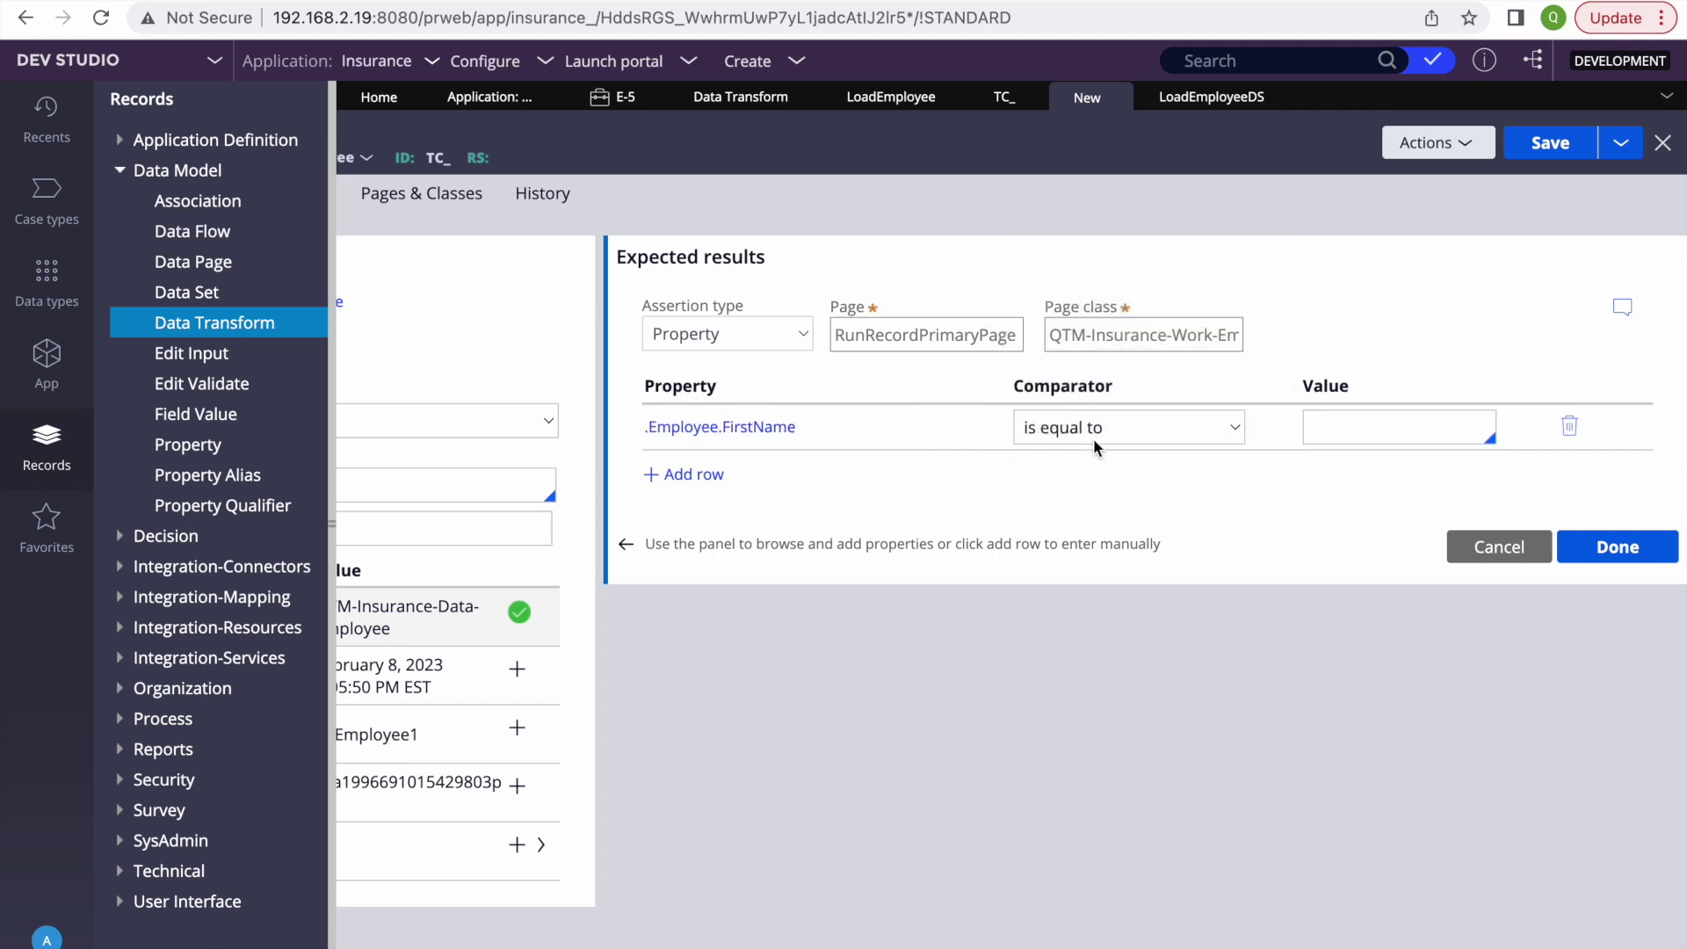
left_click(1096, 439)
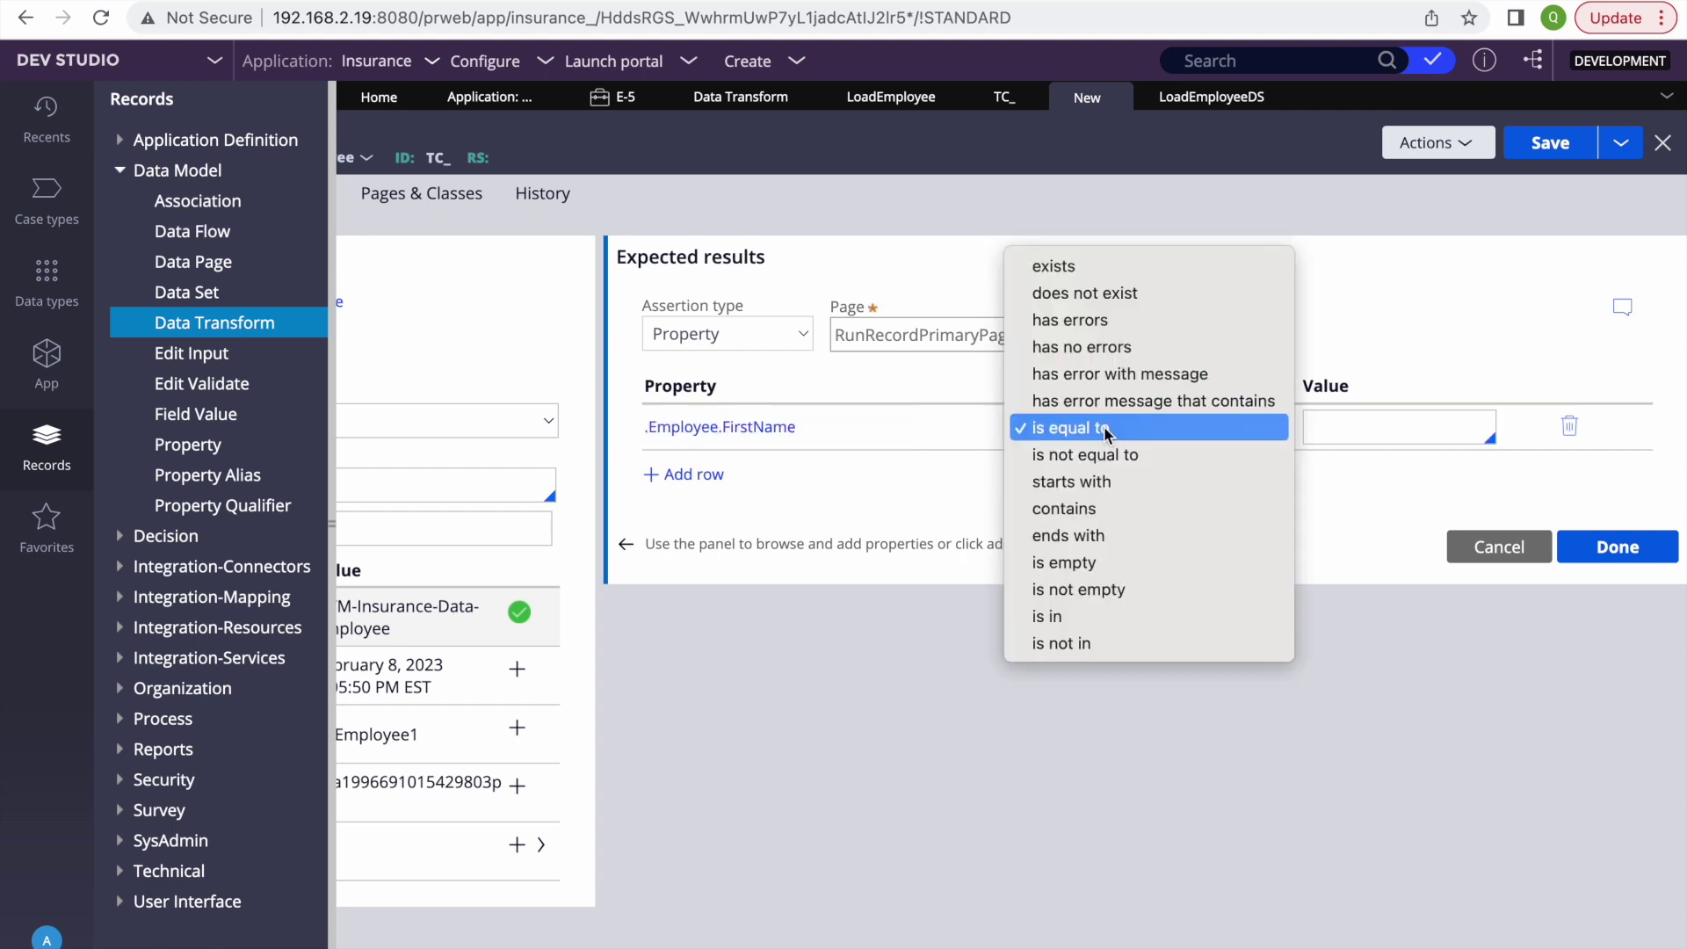
left_click(1076, 589)
left_click(1617, 546)
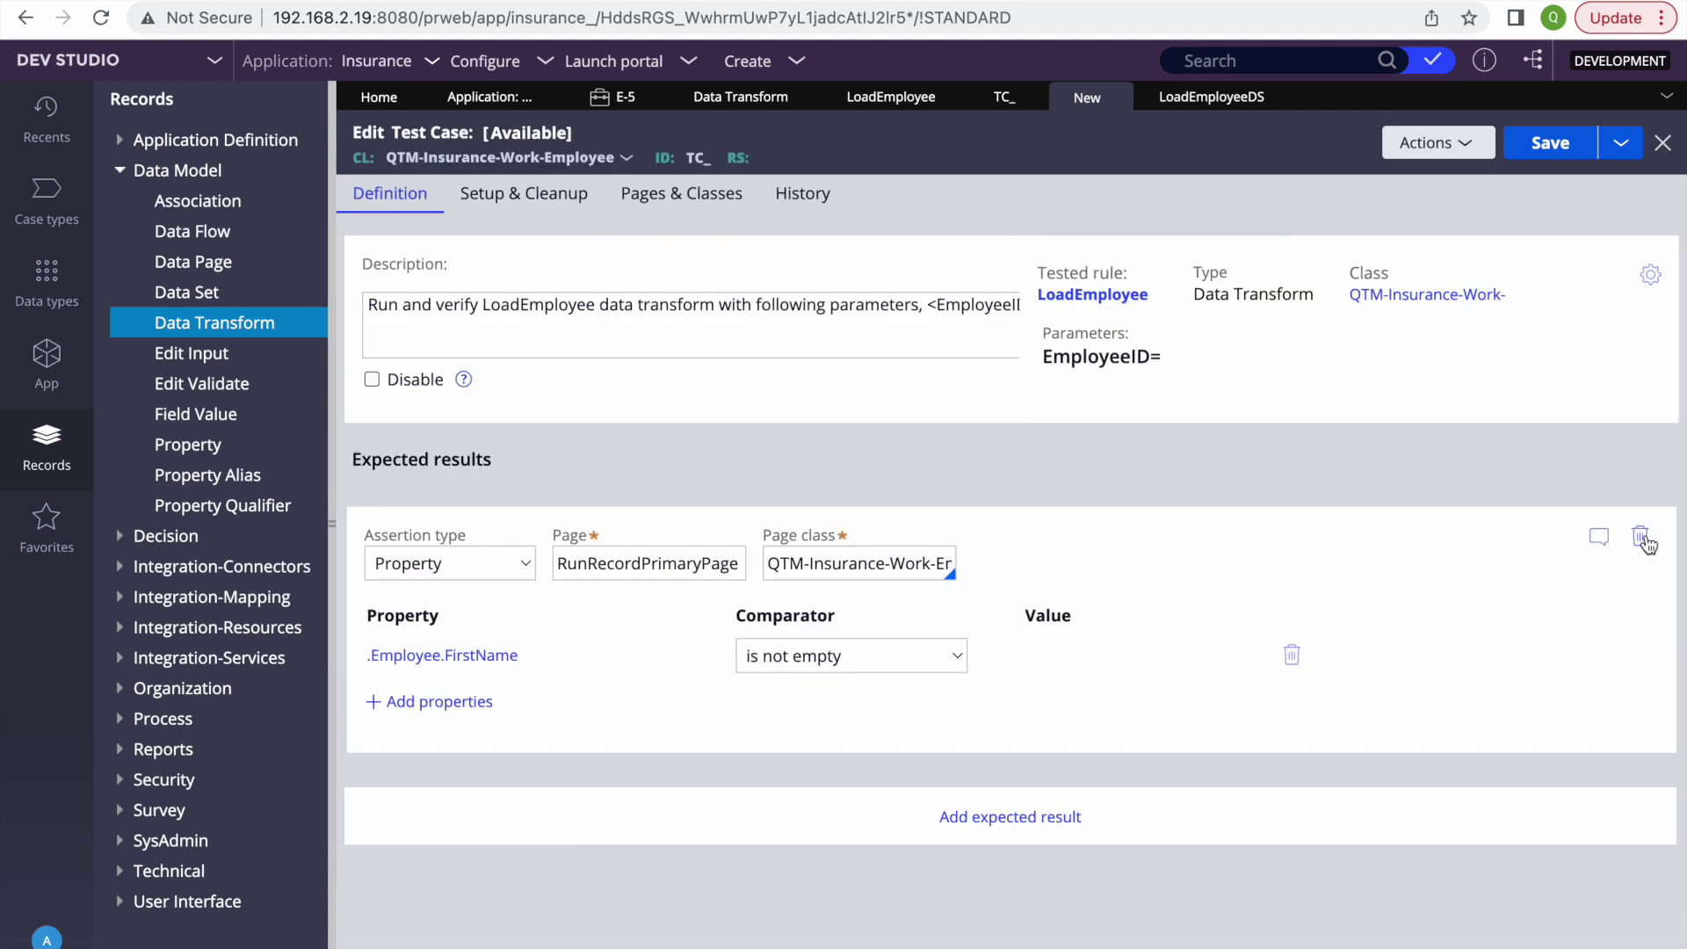
Step: Save the test case with the label LoadEmployeewithDS, reusing the LoadEmployee data transform's name
left_click(1549, 143)
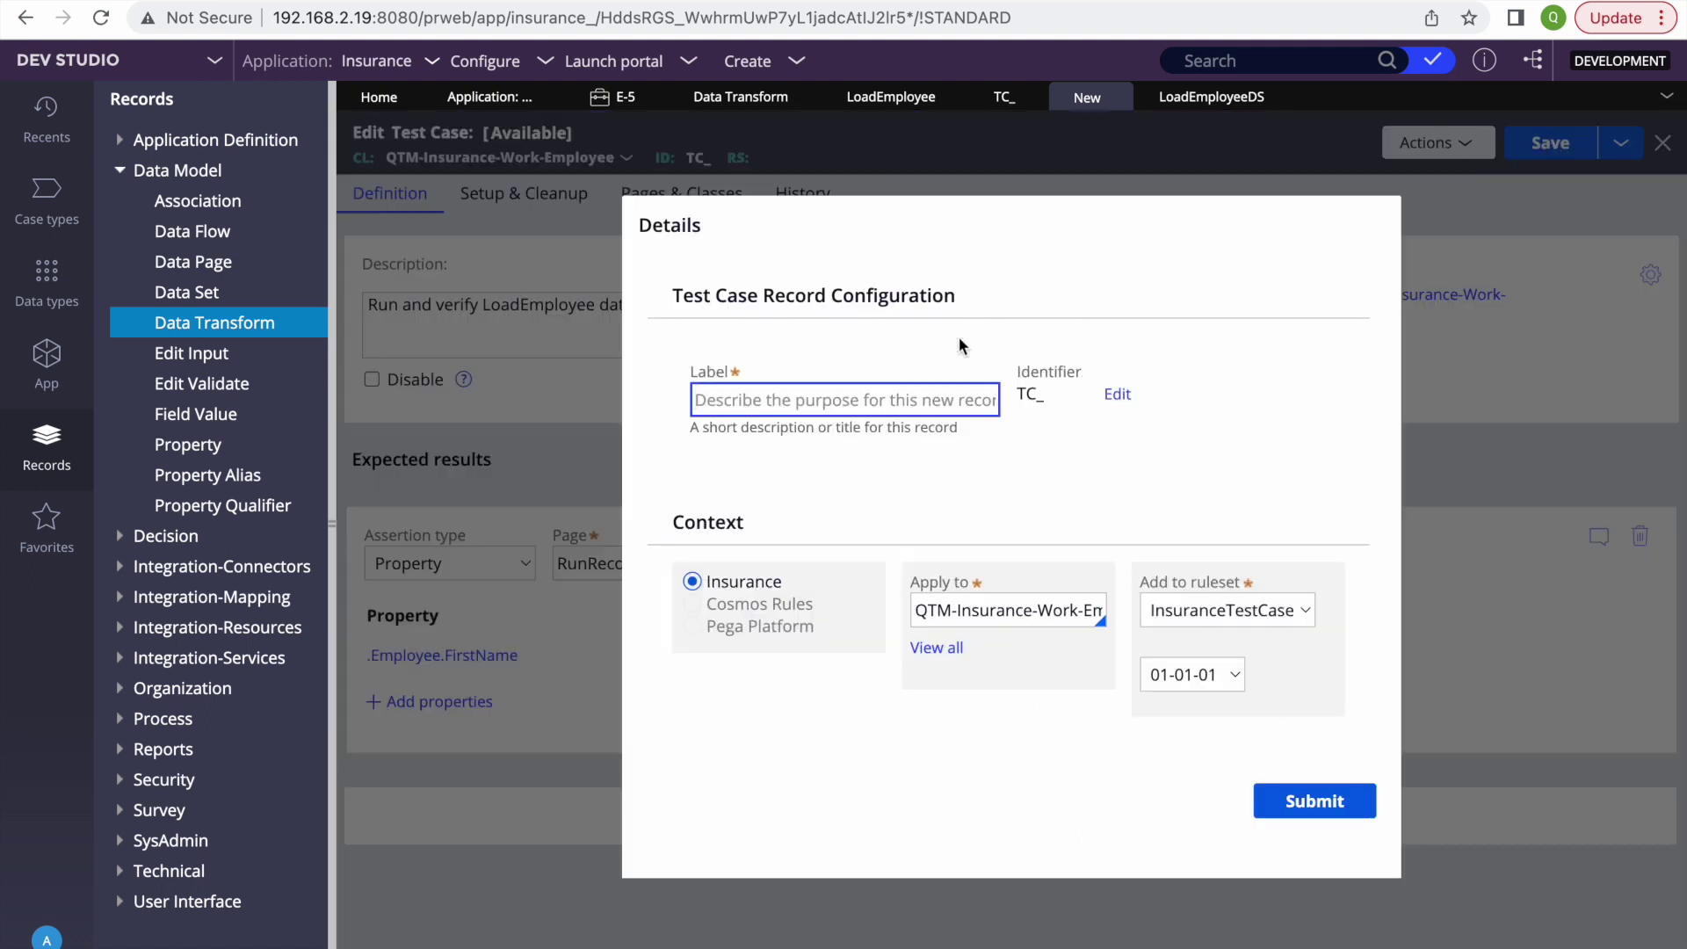
left_click(905, 99)
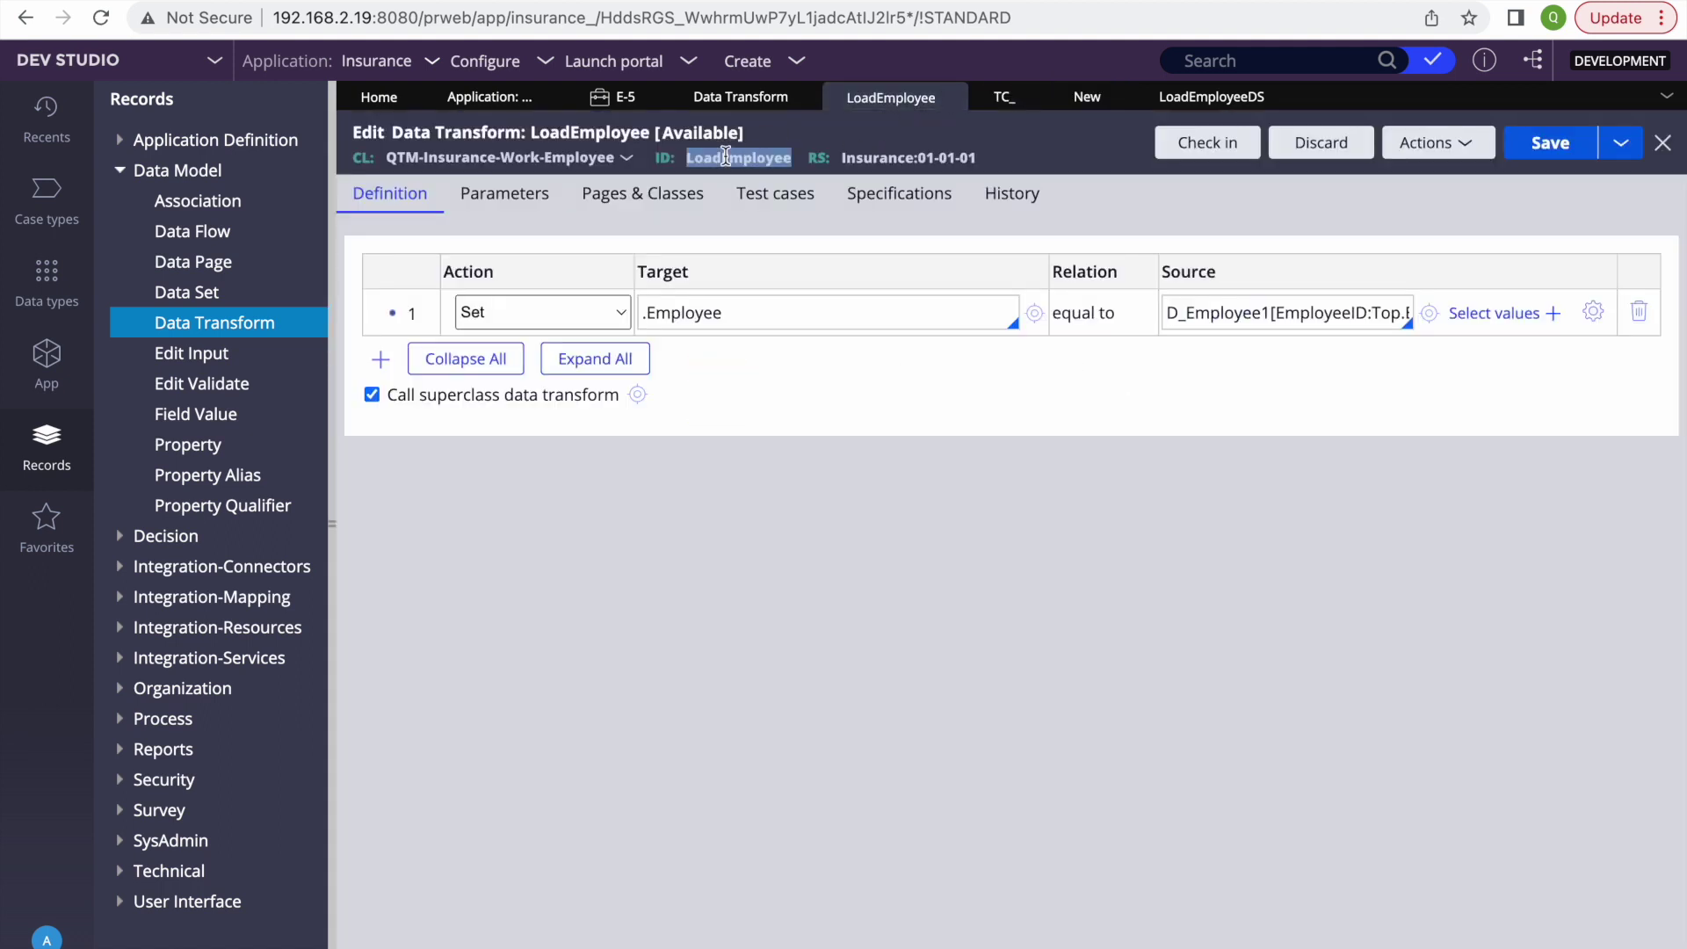
left_click(1086, 97)
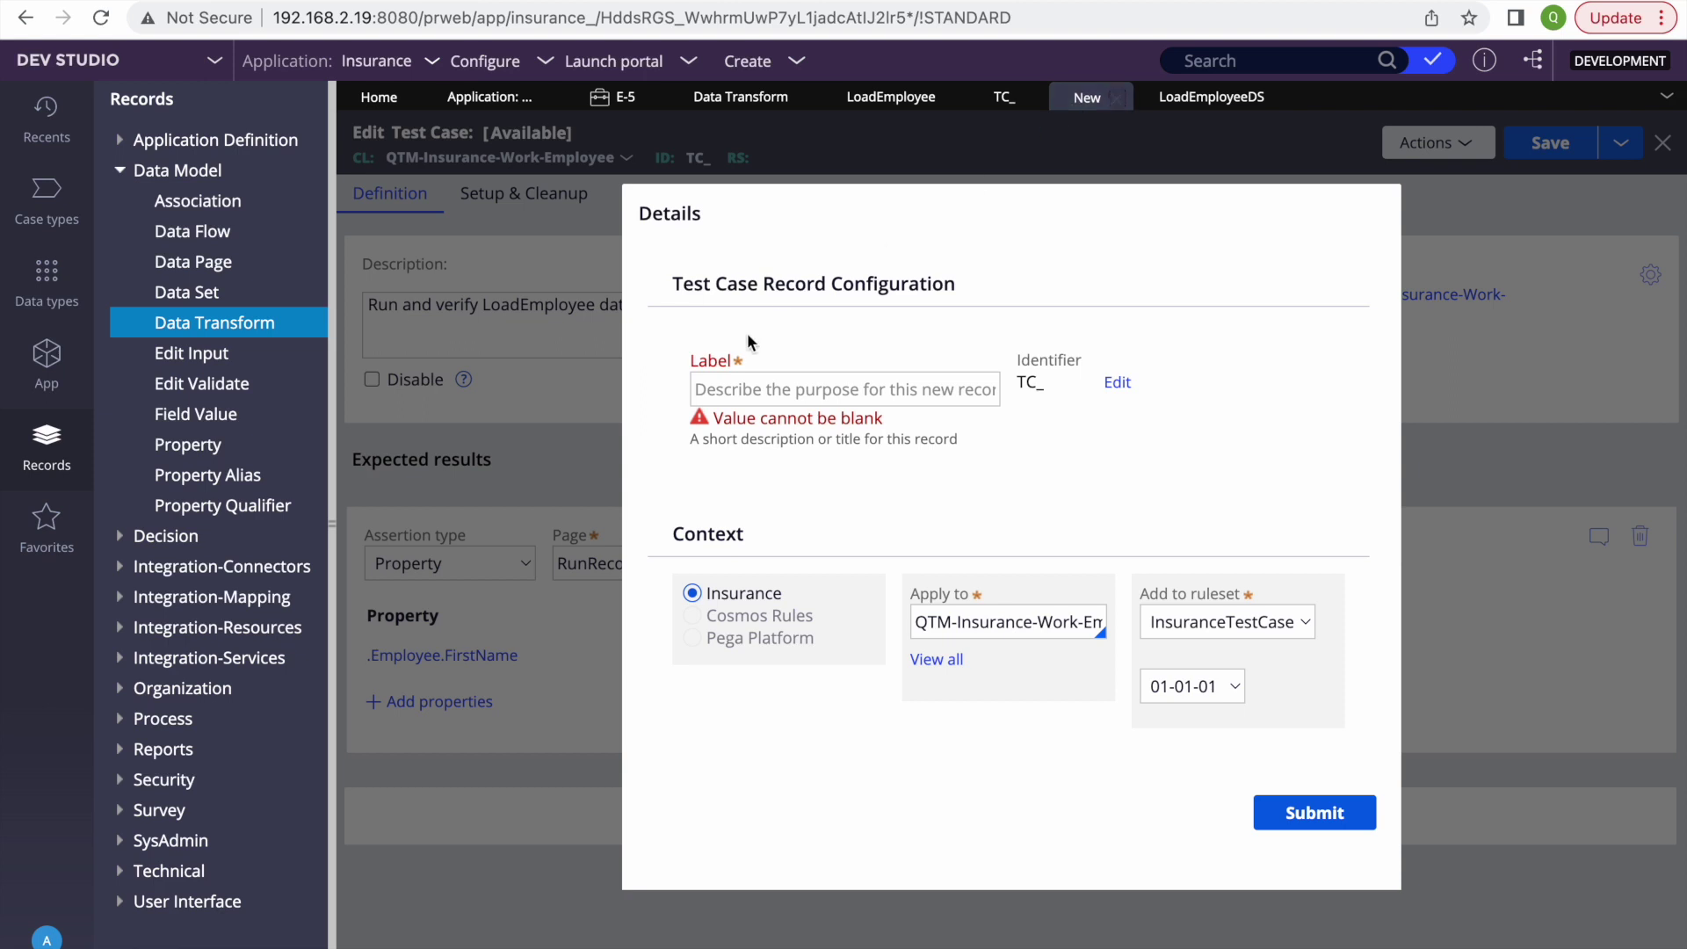
left_click(739, 391)
key("ctrl+v")
type("wi")
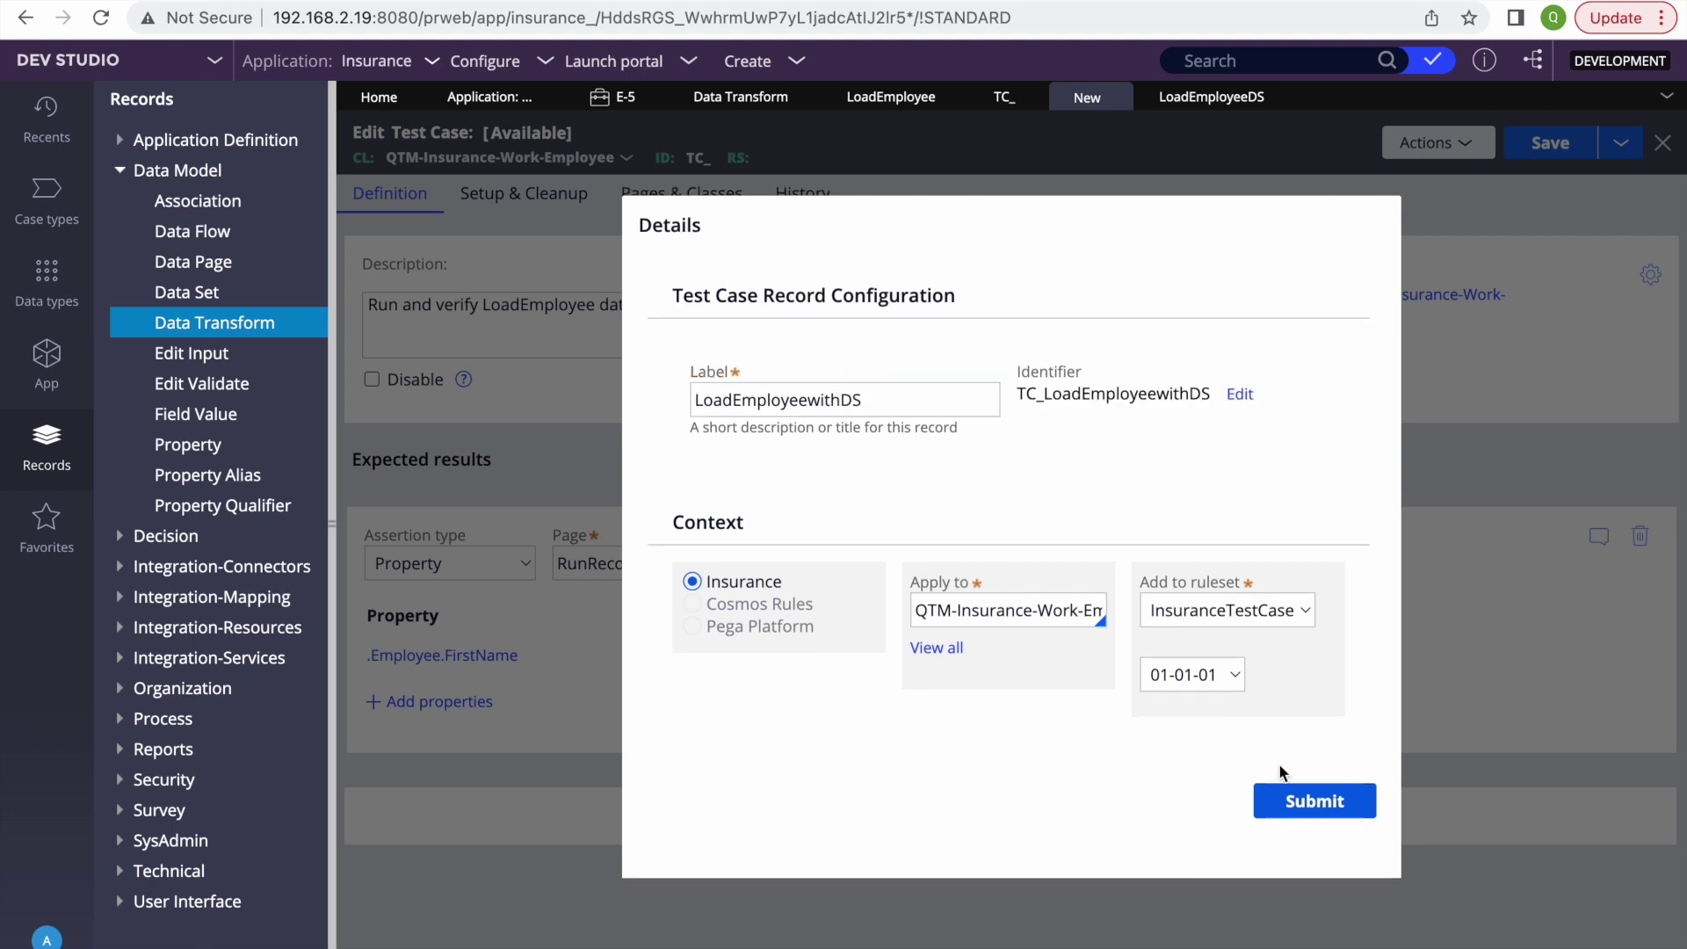
left_click(1303, 810)
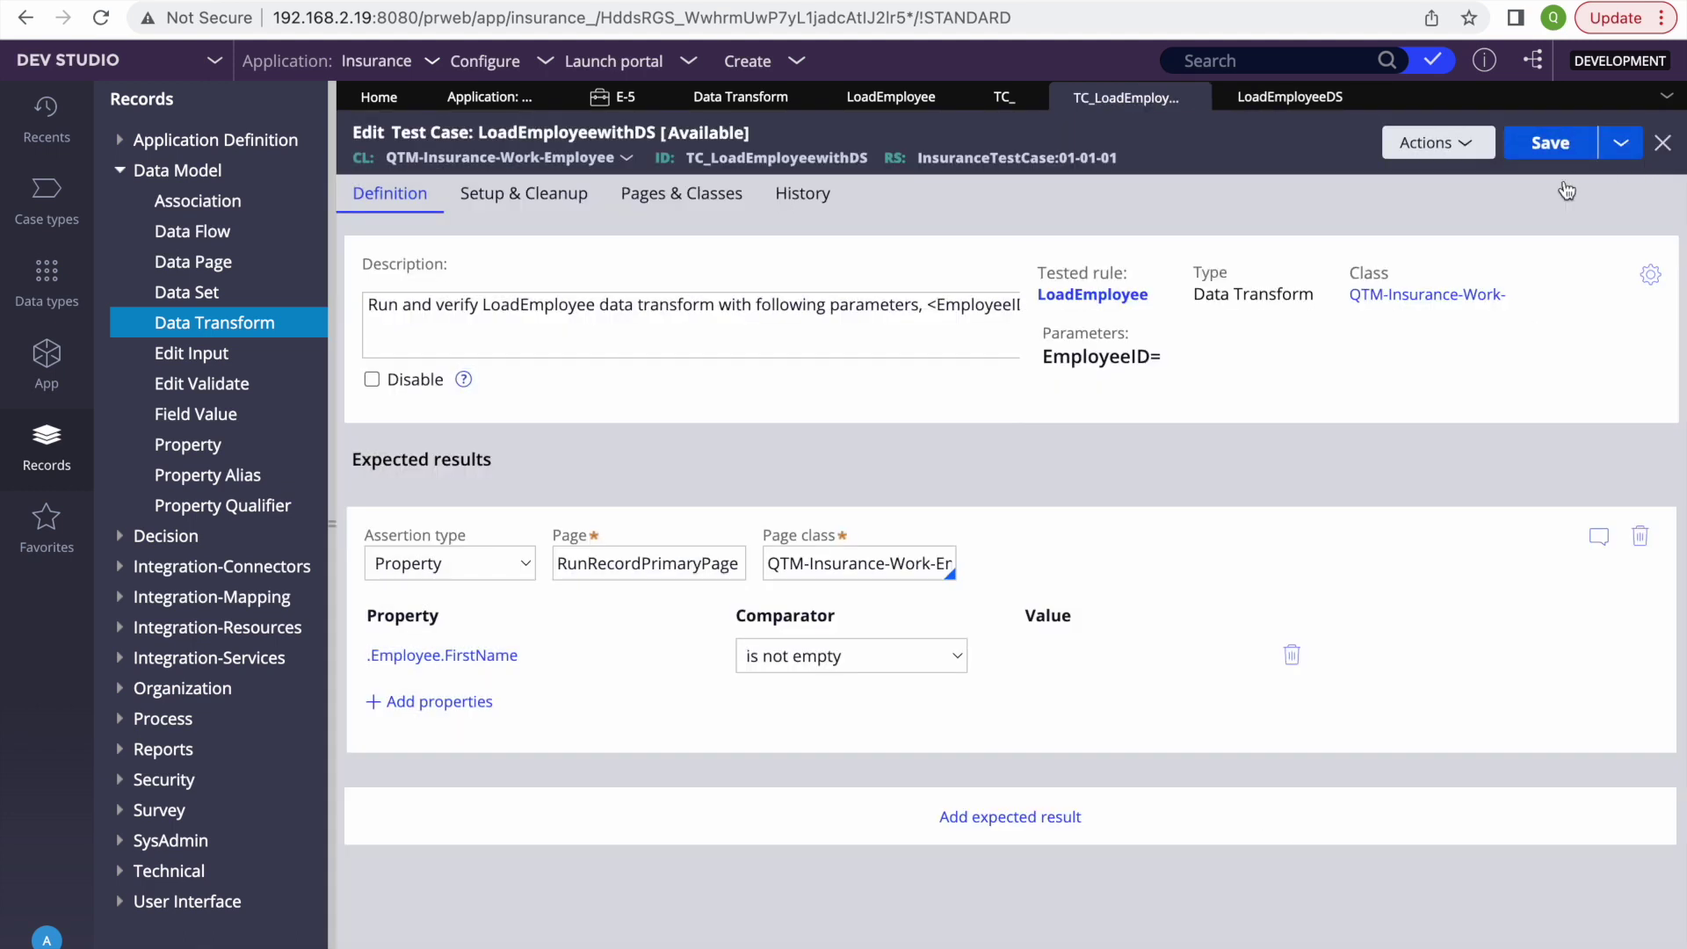
Step: Run the LoadEmployeewithDS test case, view its result details and close them
left_click(1476, 194)
left_click(1397, 226)
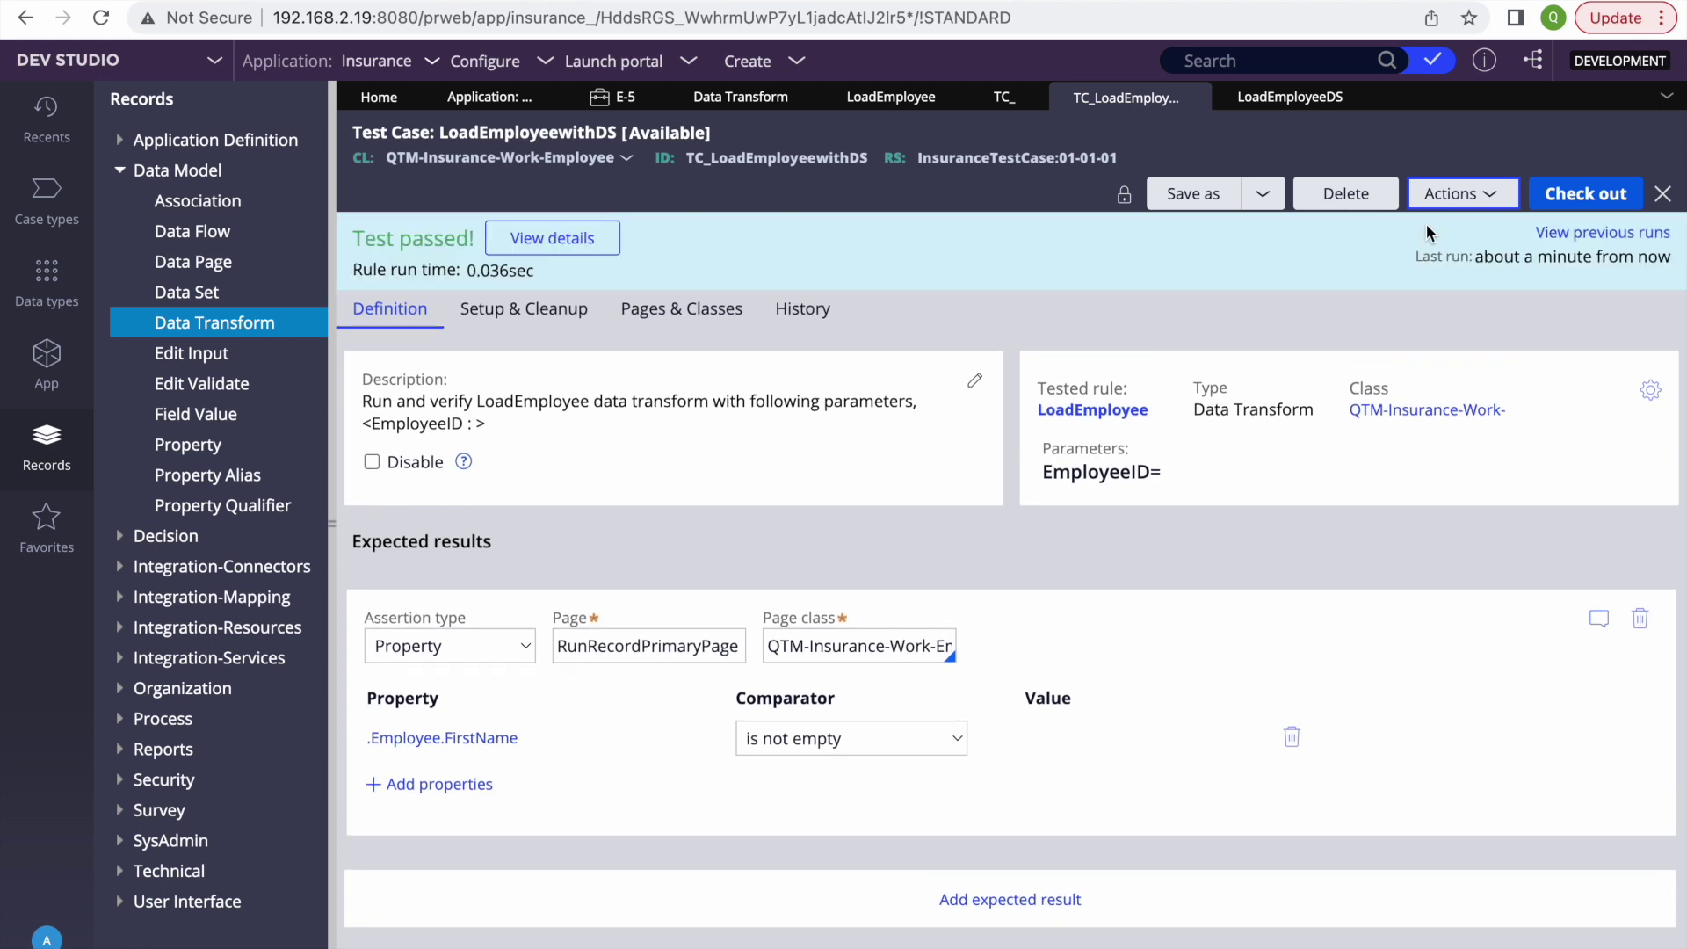
left_click(549, 238)
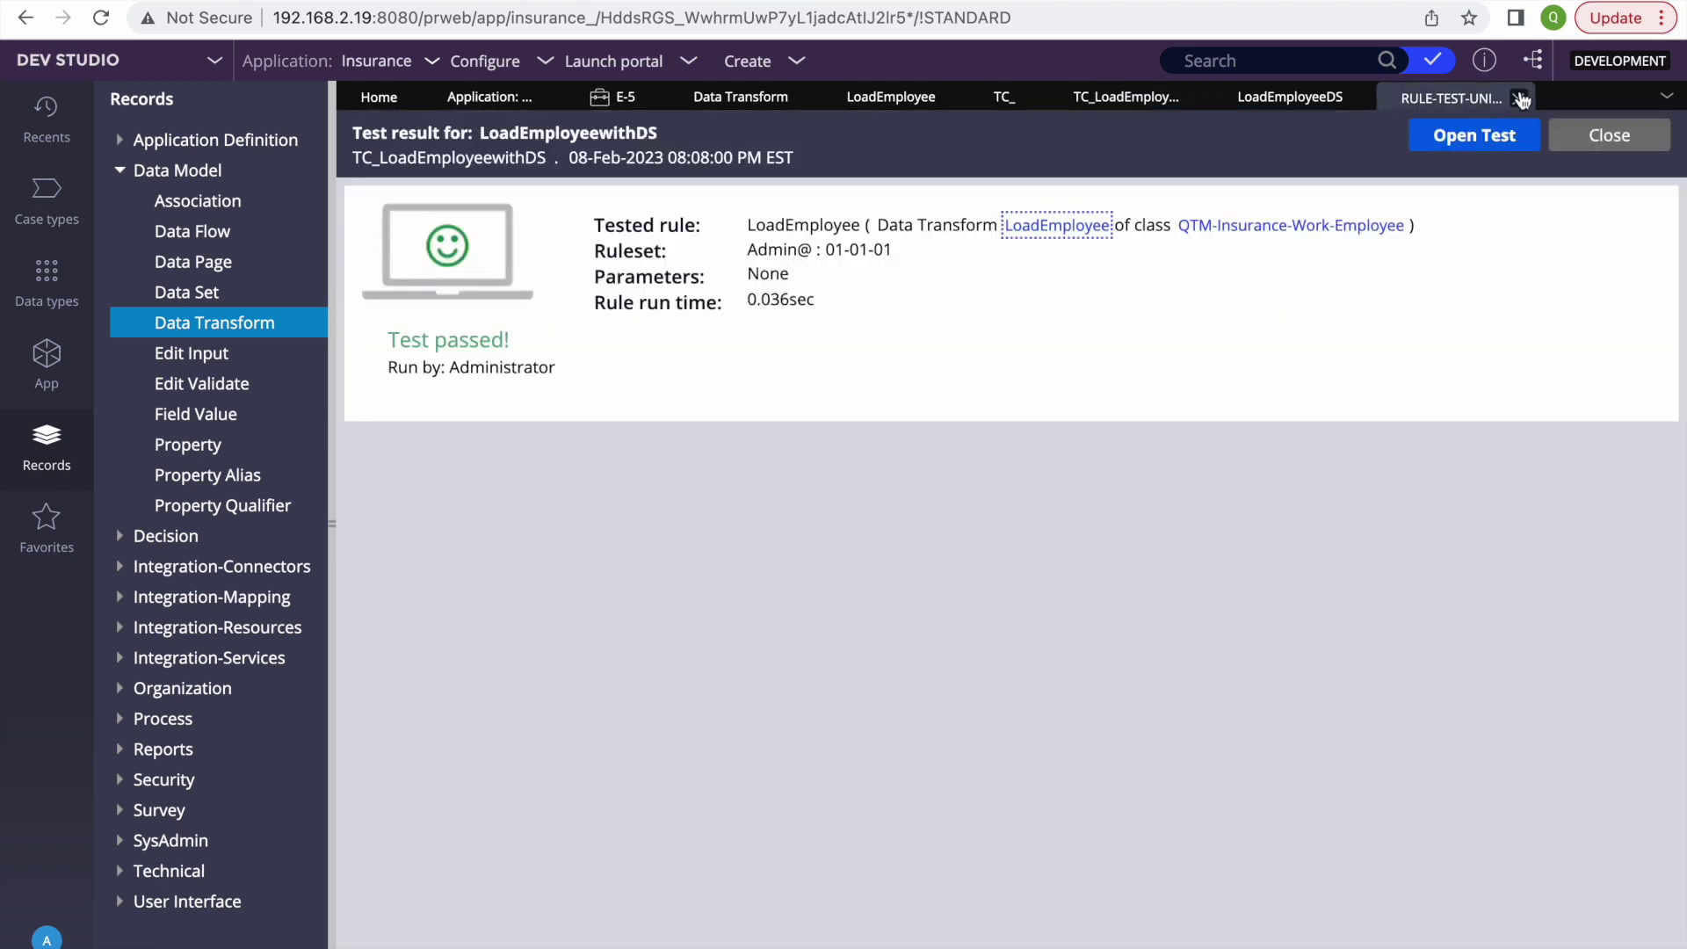
left_click(1518, 95)
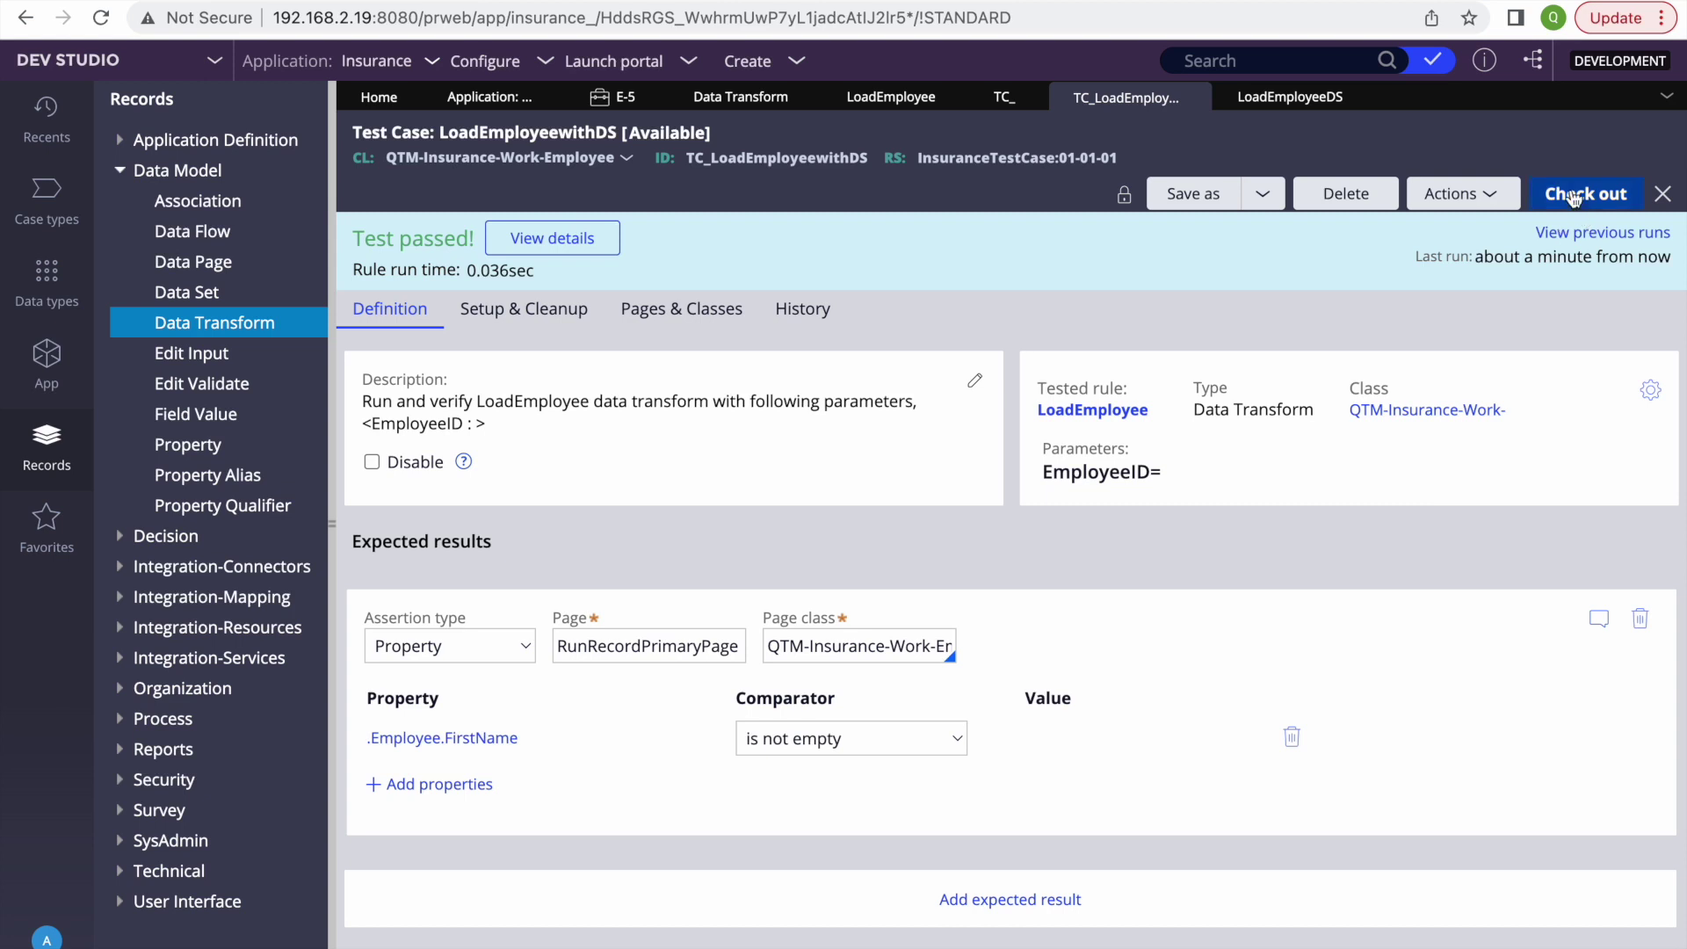
Step: Disable the Top.EmployeeID row in the LoadEmployeeDS data transform, checking the rule out and saving it
left_click(574, 315)
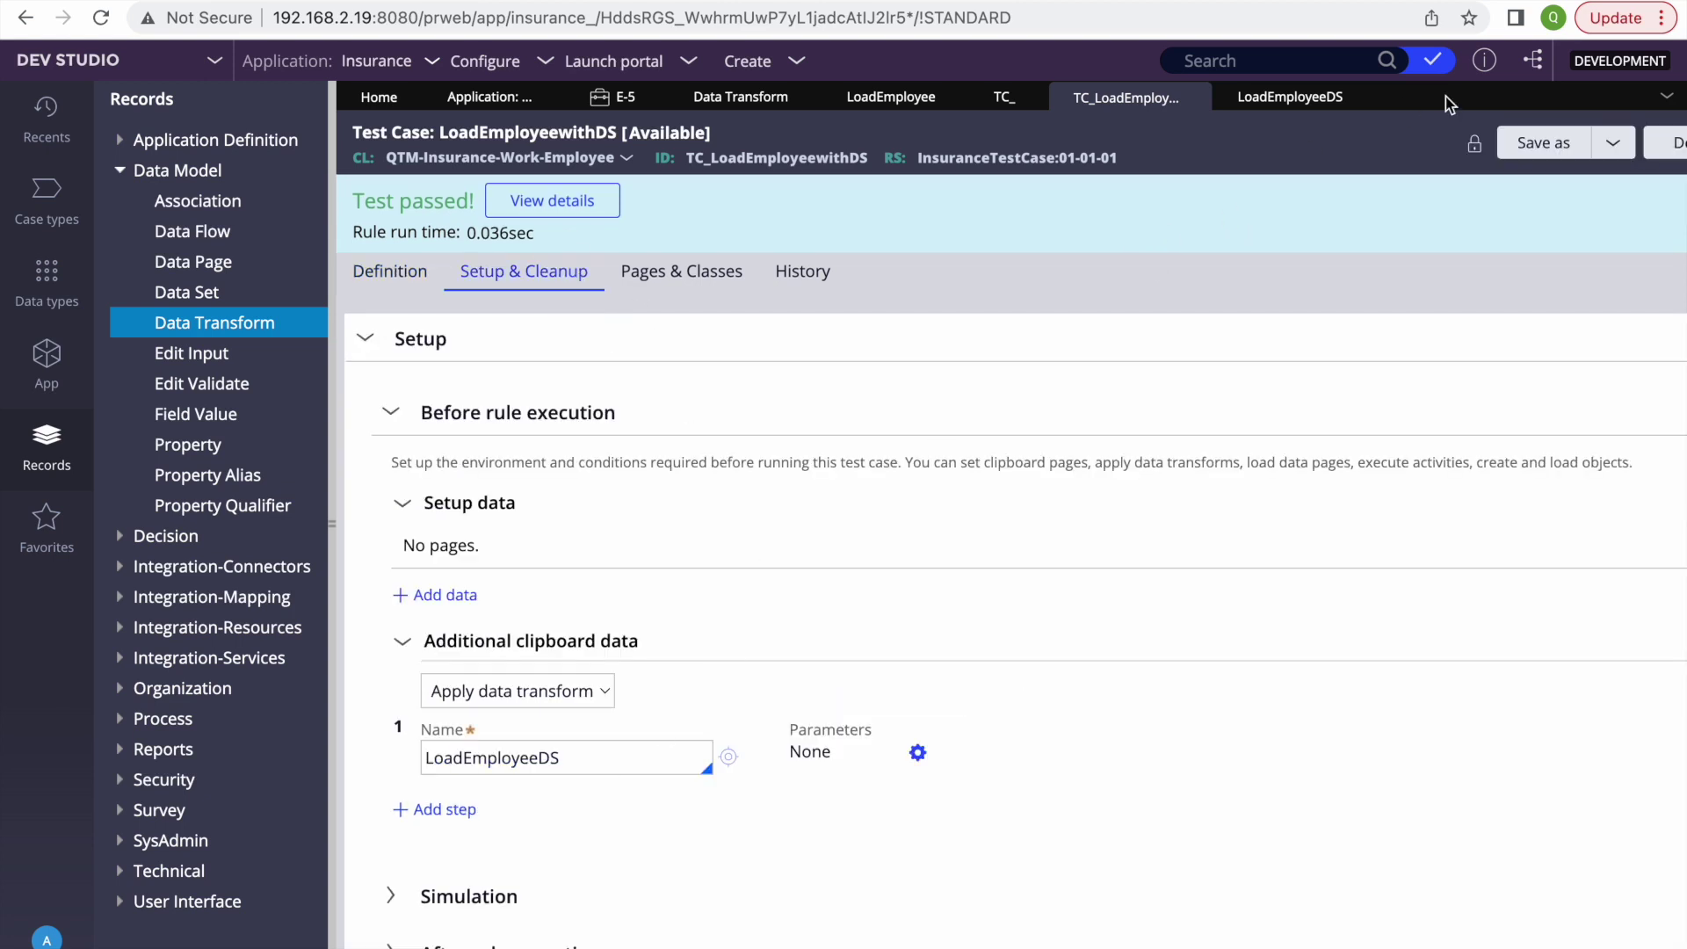
left_click(1358, 97)
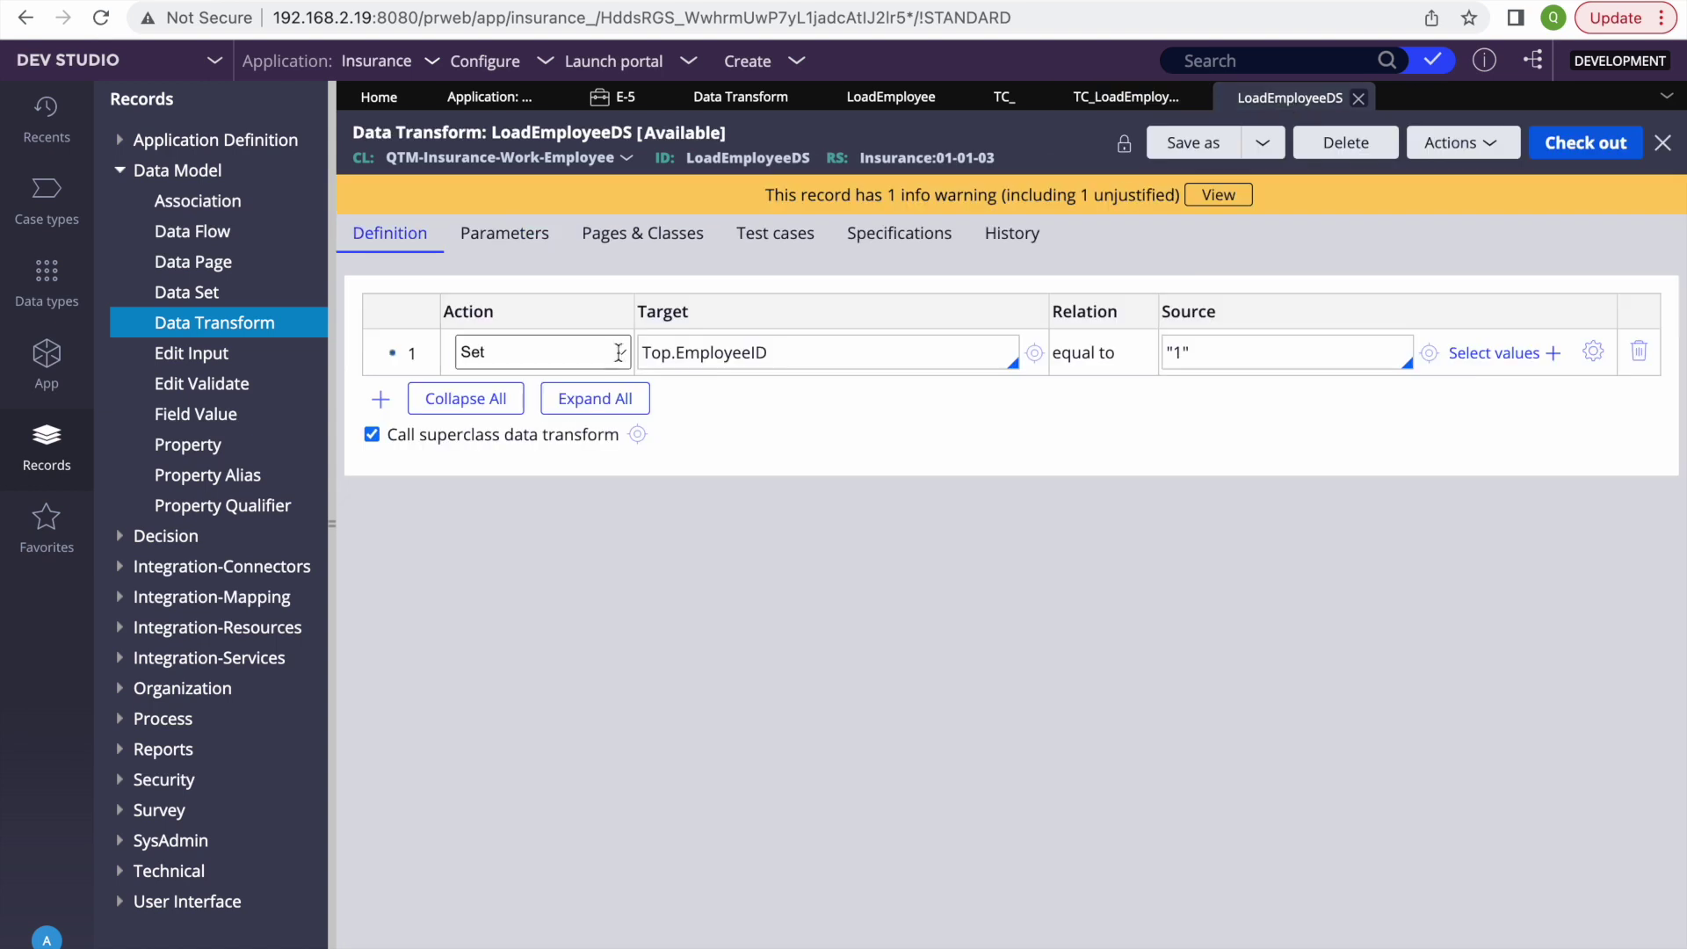
right_click(429, 354)
left_click(457, 627)
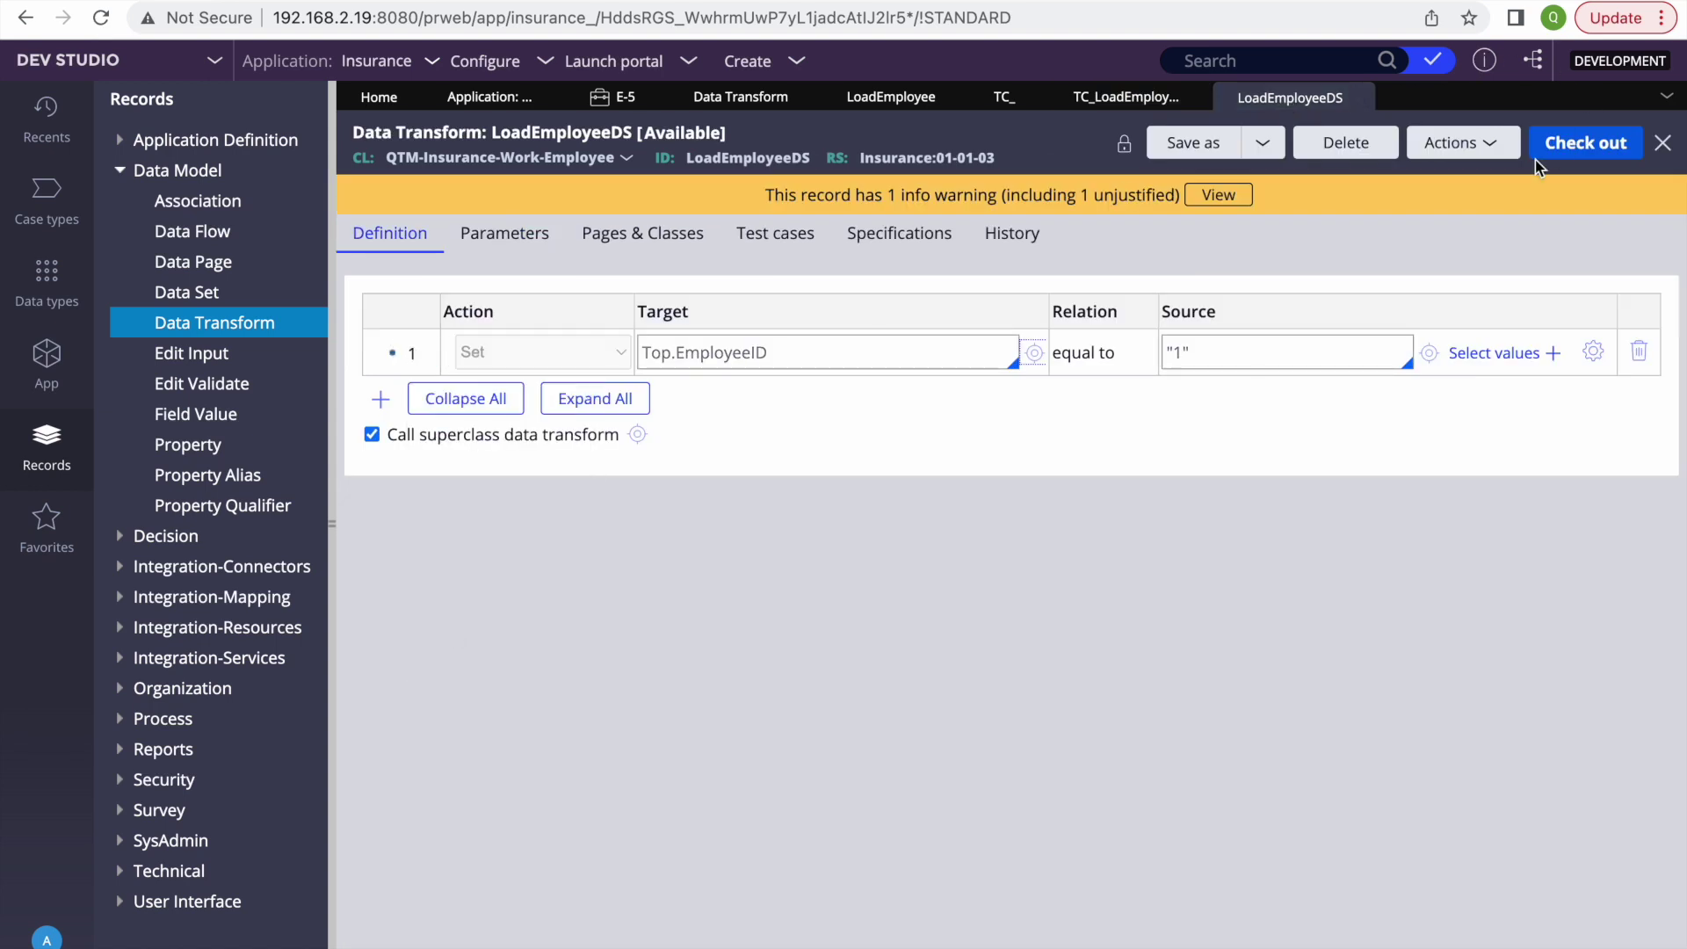
left_click(1566, 154)
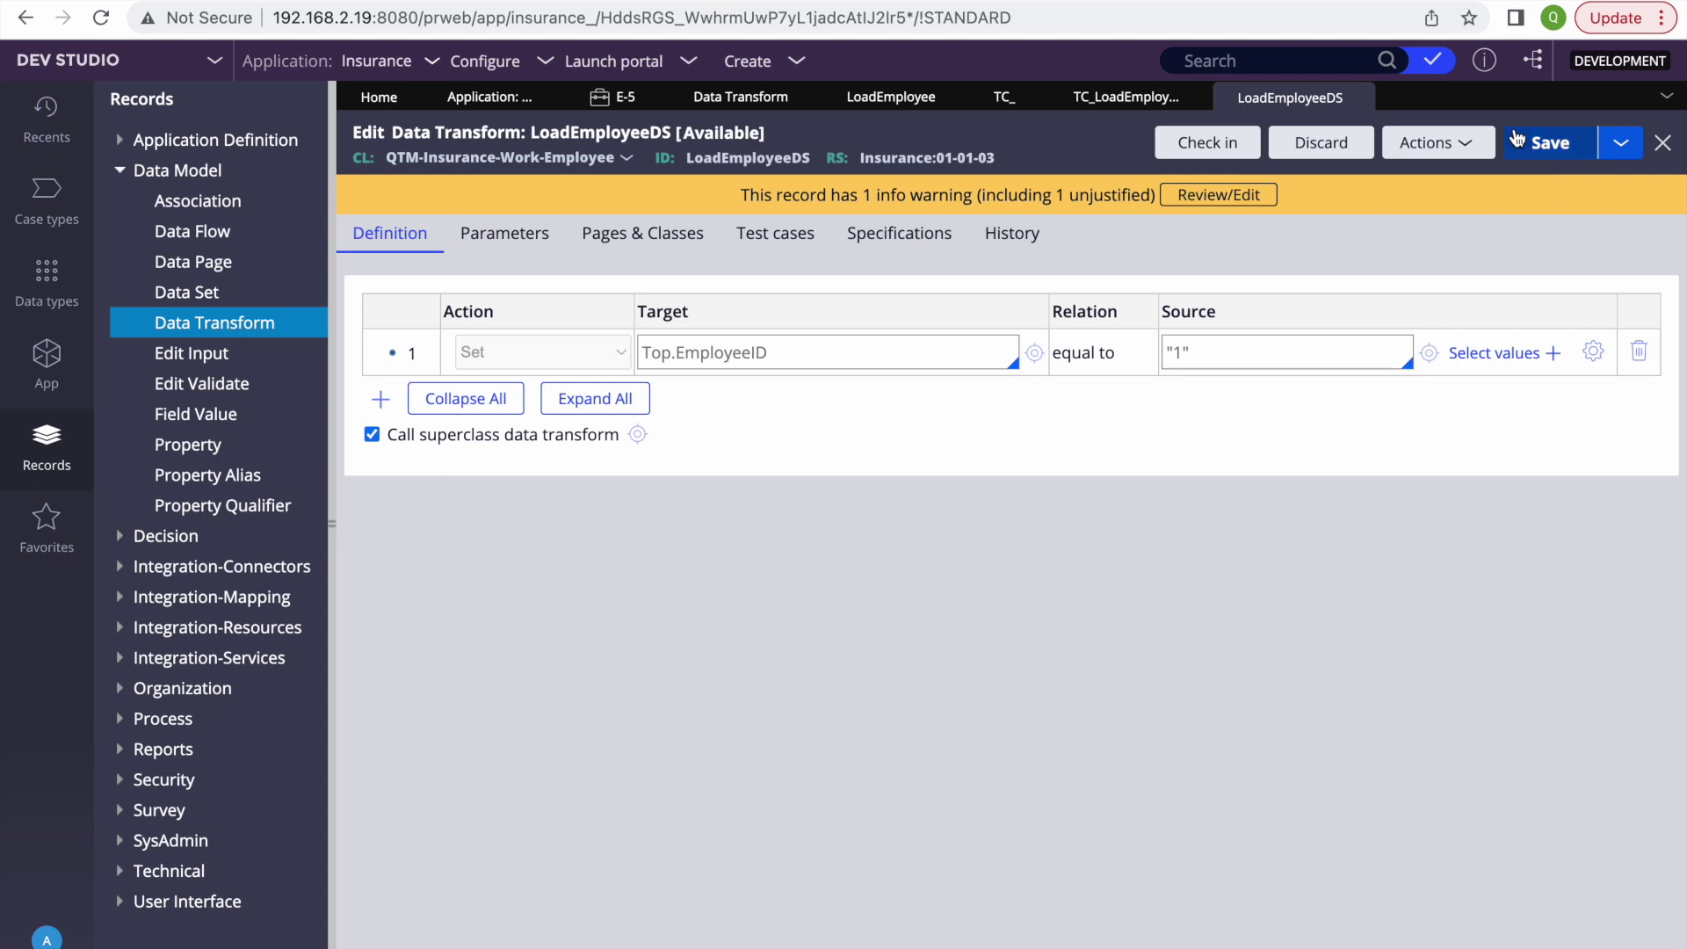
left_click(1566, 155)
Step: Examine the LoadEmployee source expression, the LoadEmployeeDS row and the data transform applied in the test case's setup
left_click(914, 107)
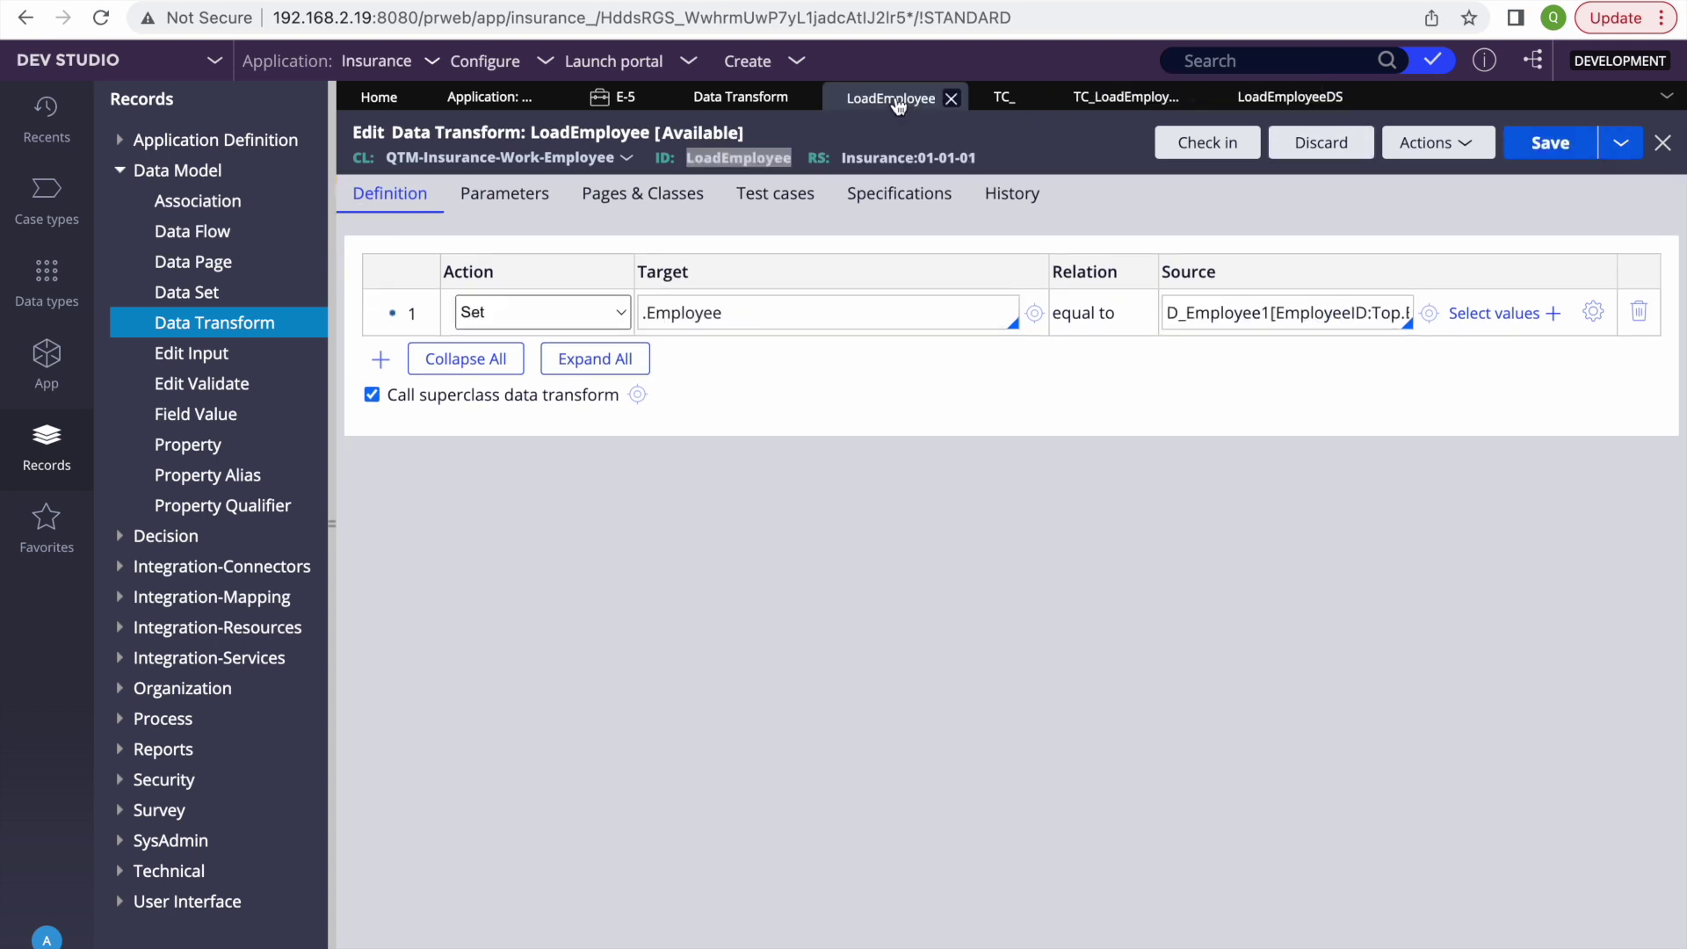
left_click(1593, 311)
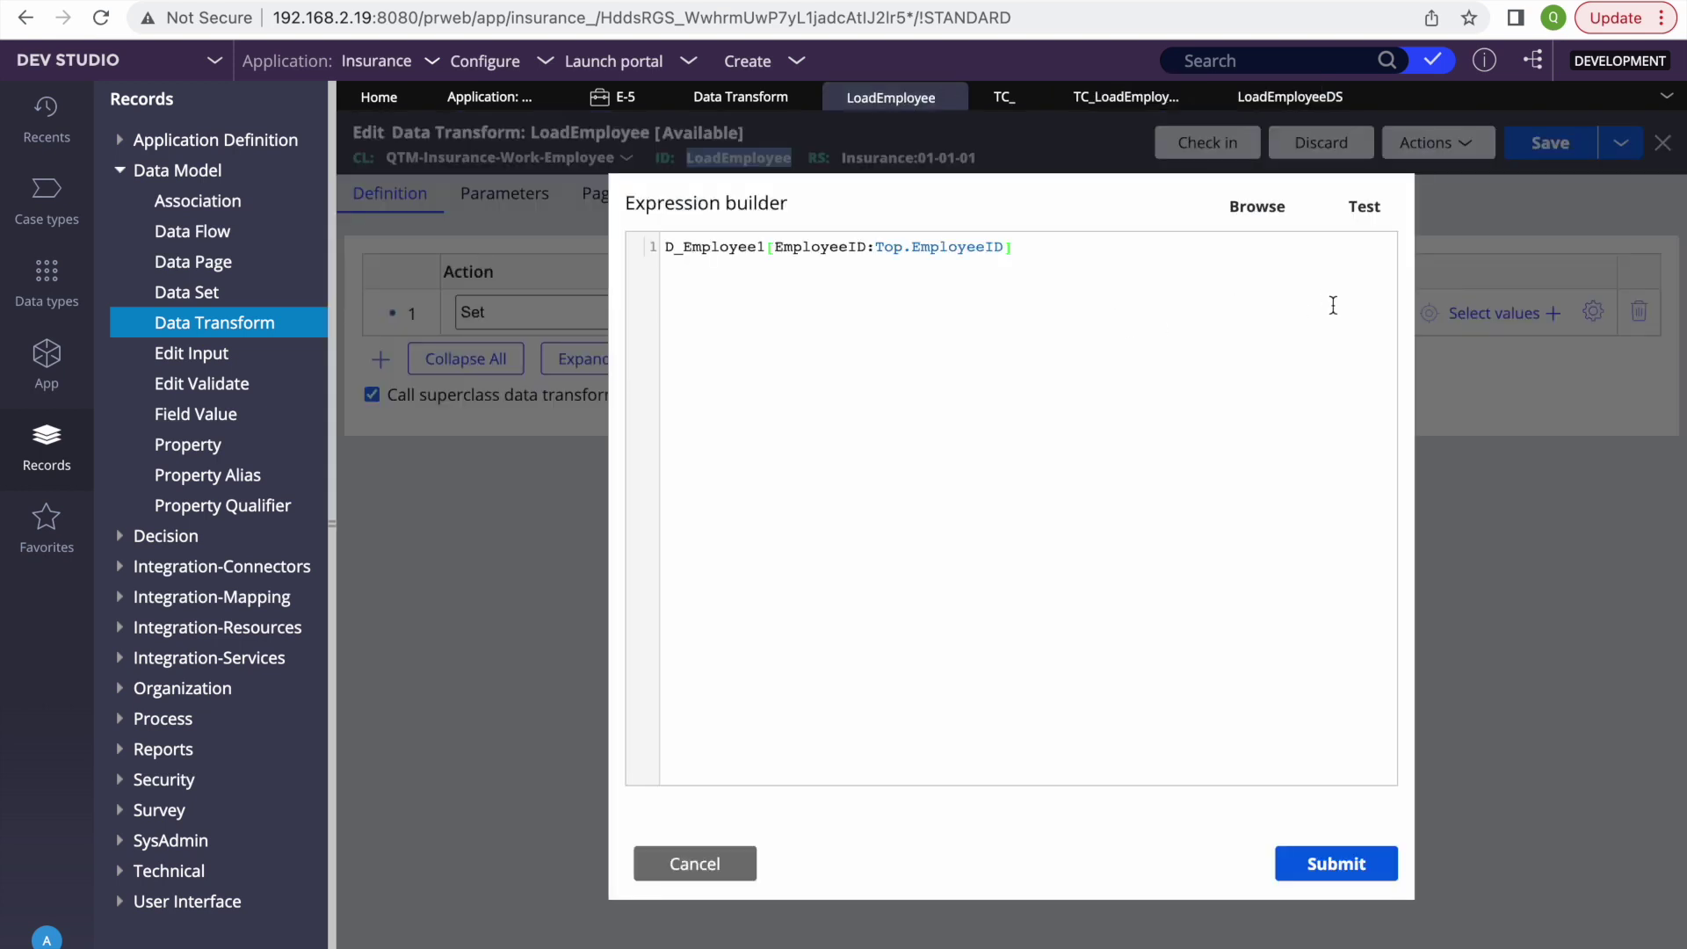
double_click(938, 247)
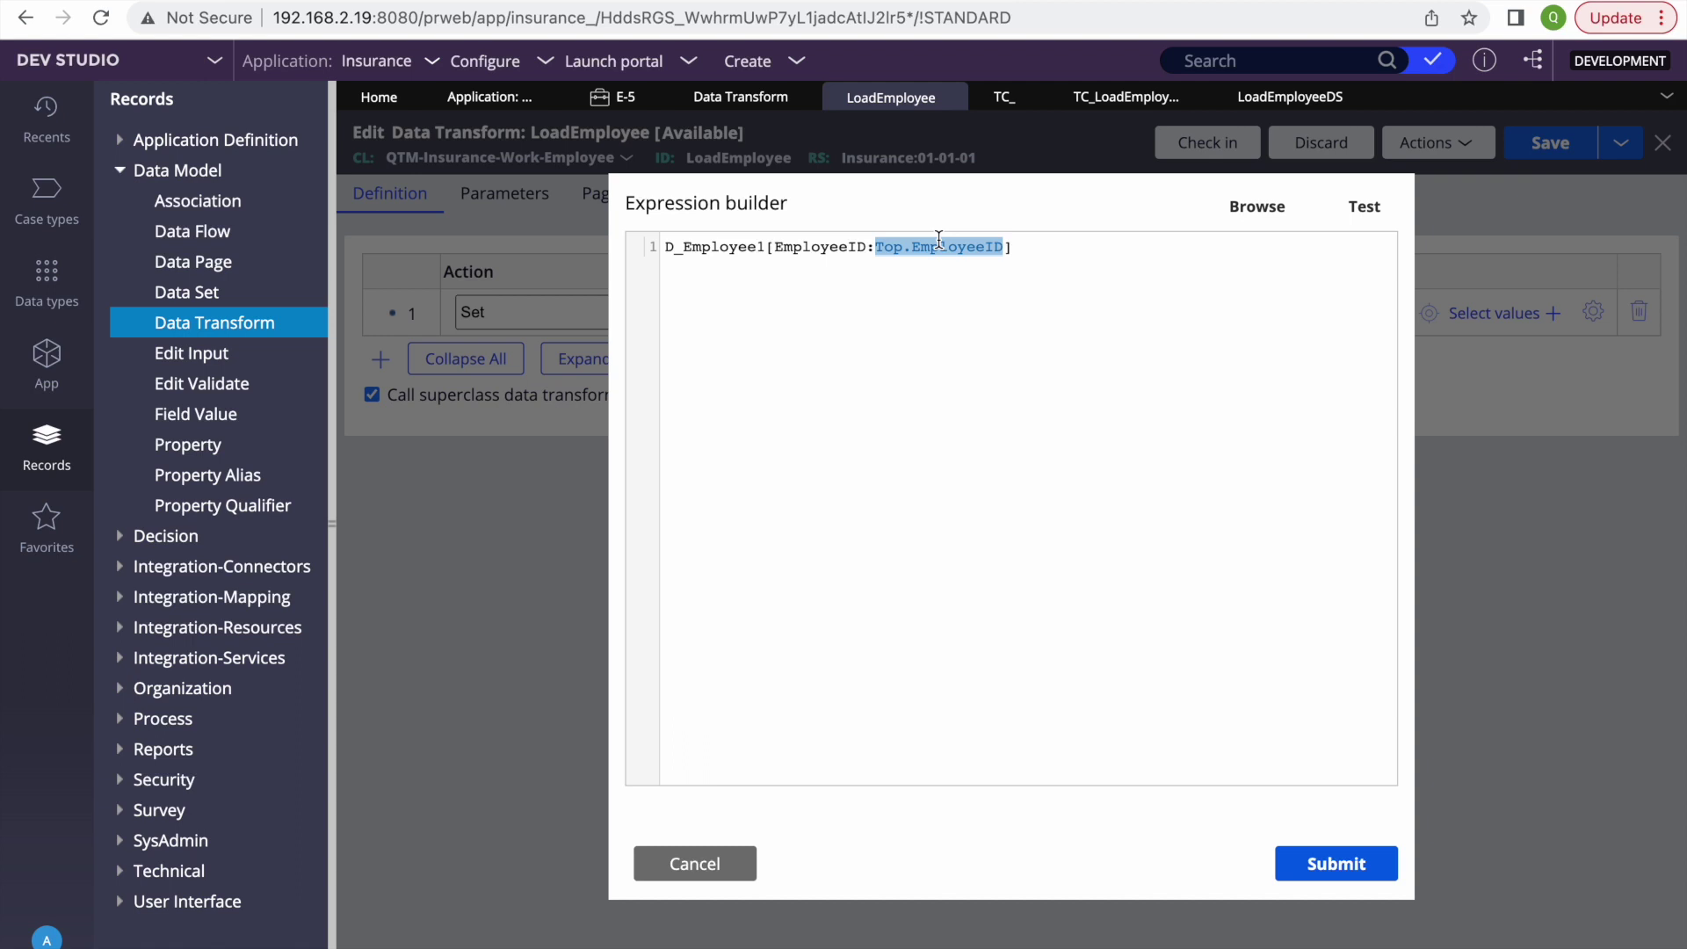
left_click(1285, 92)
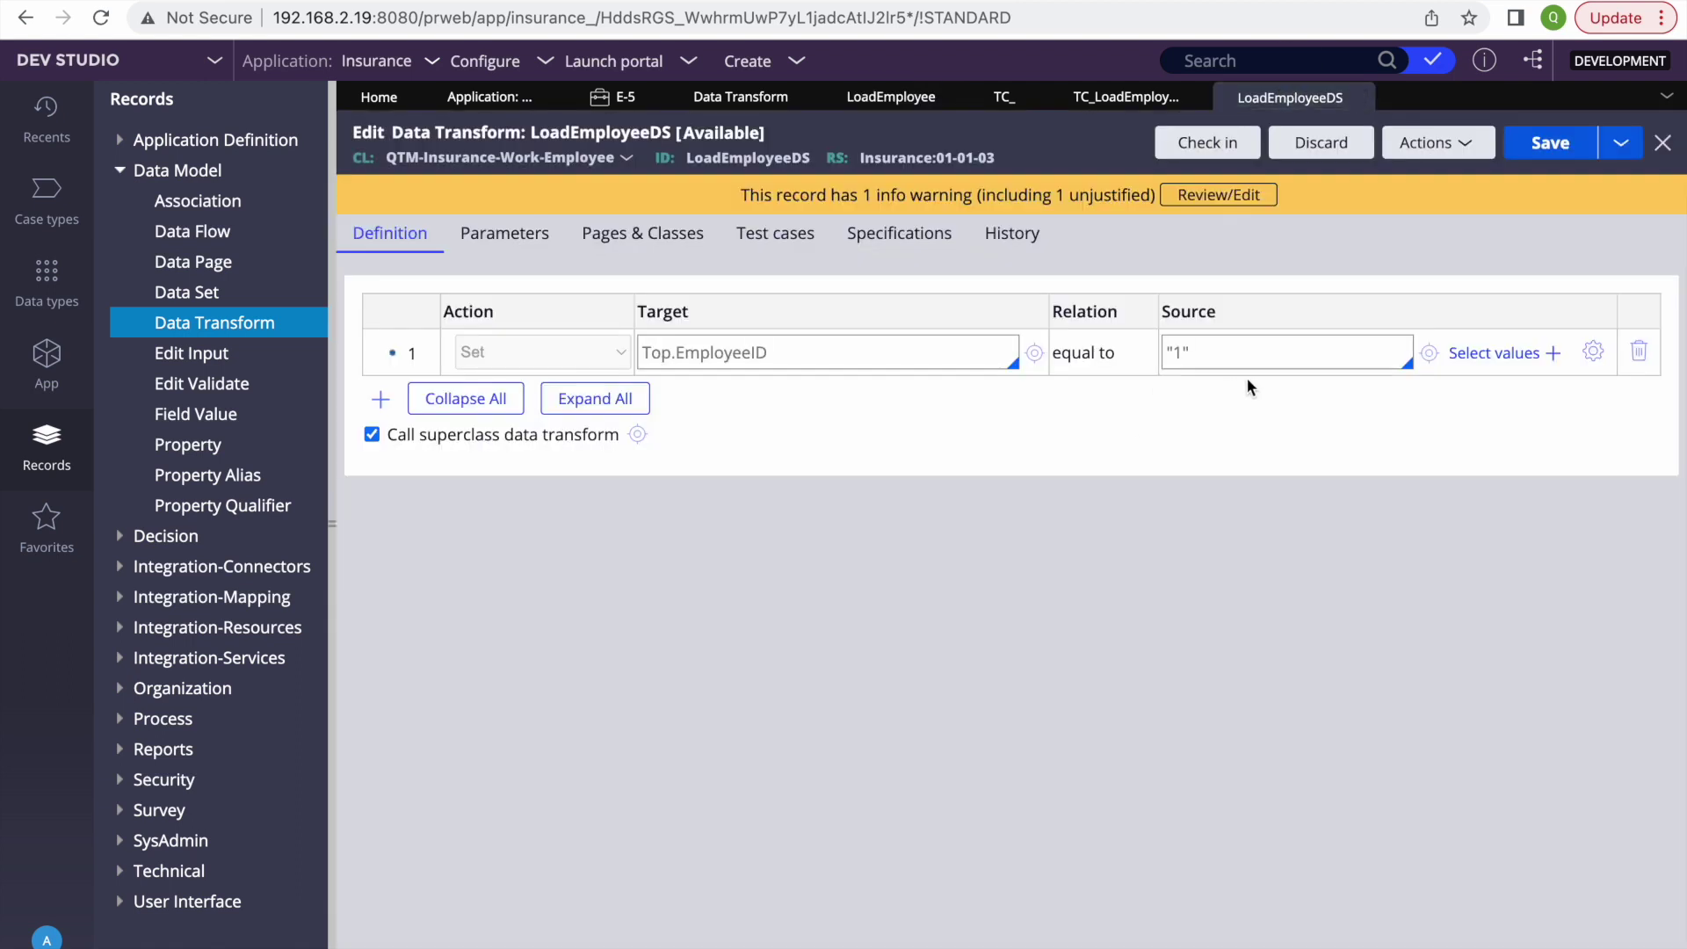
left_click(1128, 97)
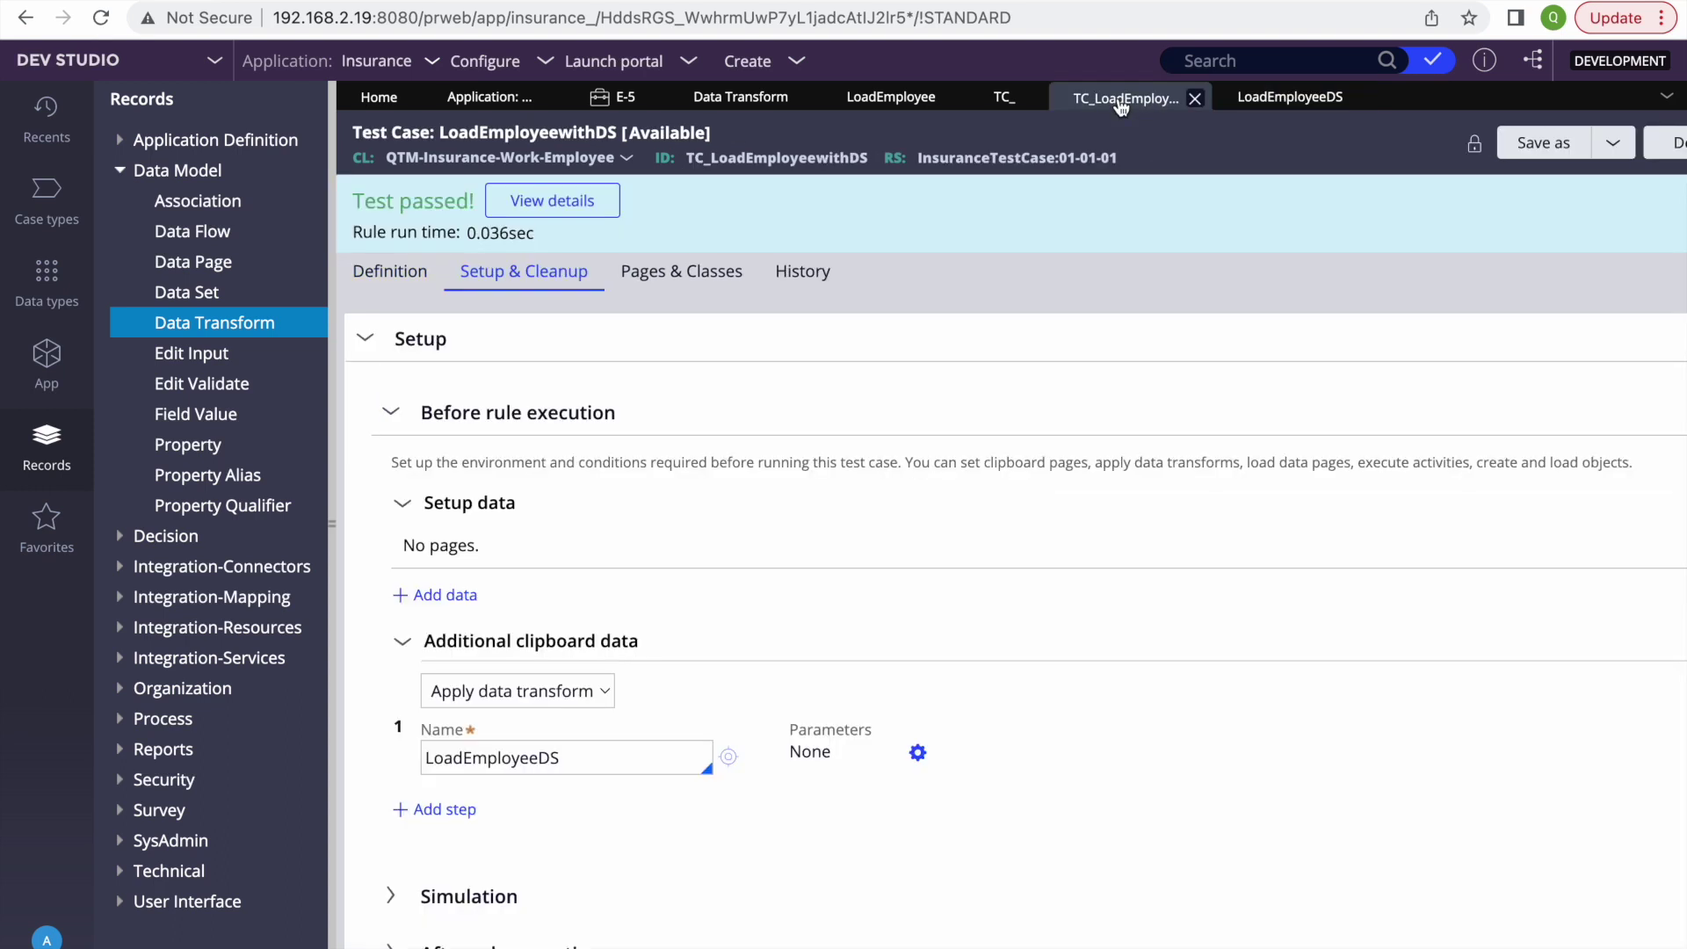
left_click(333, 501)
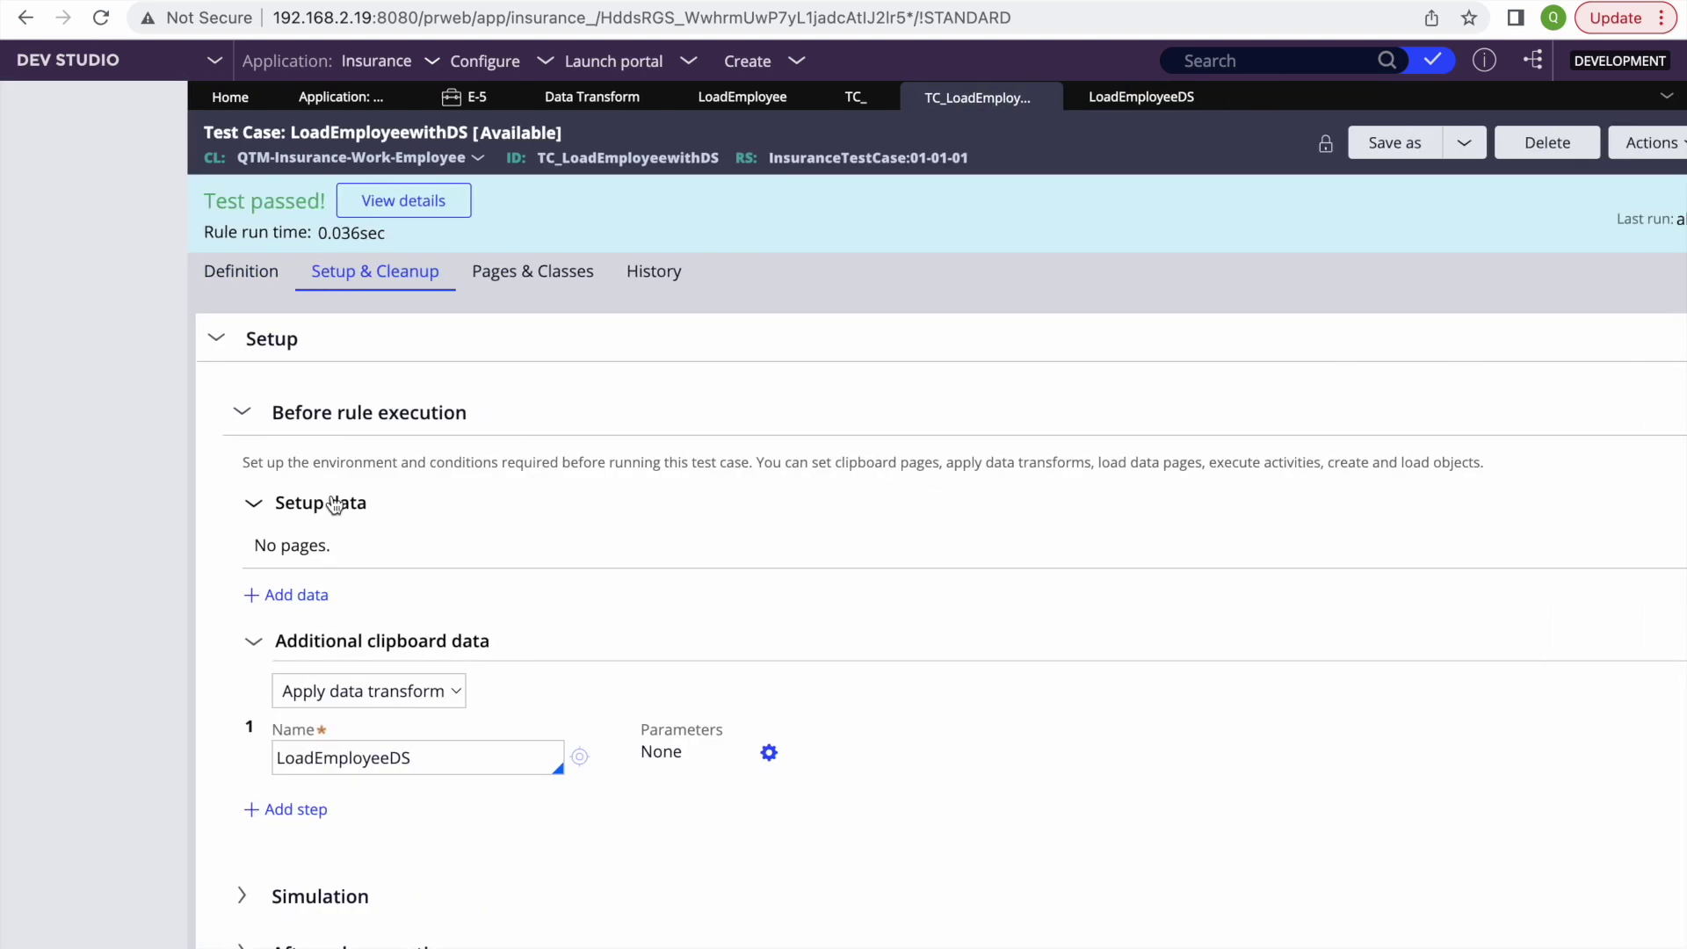
double_click(160, 757)
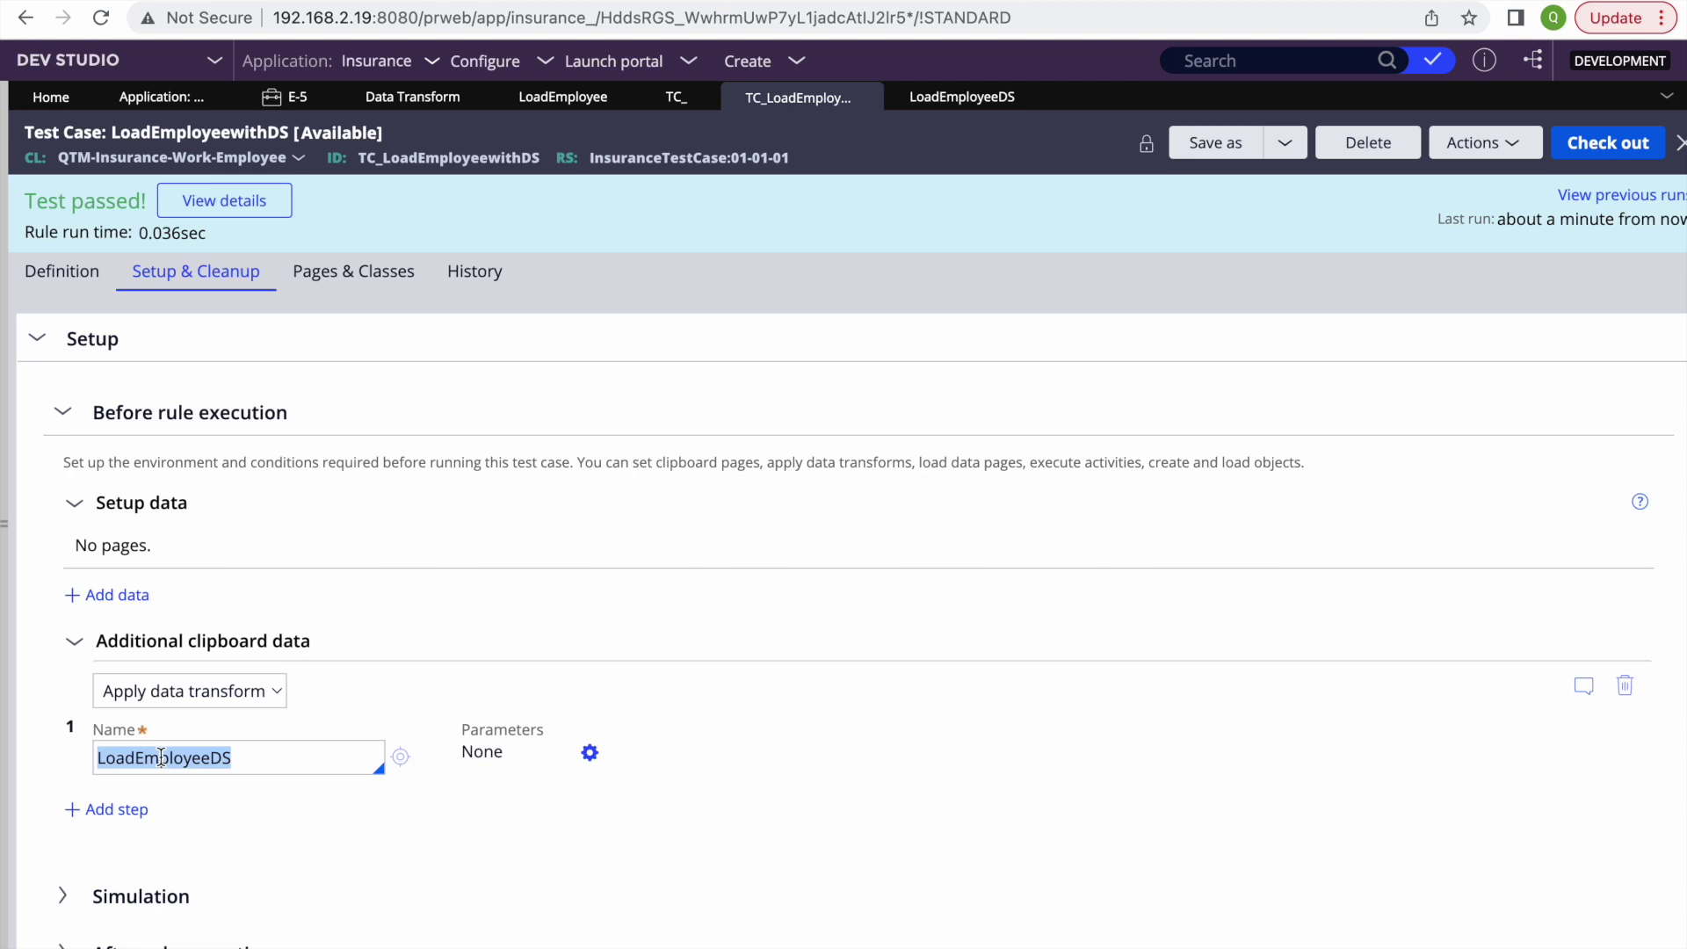
left_click(186, 756)
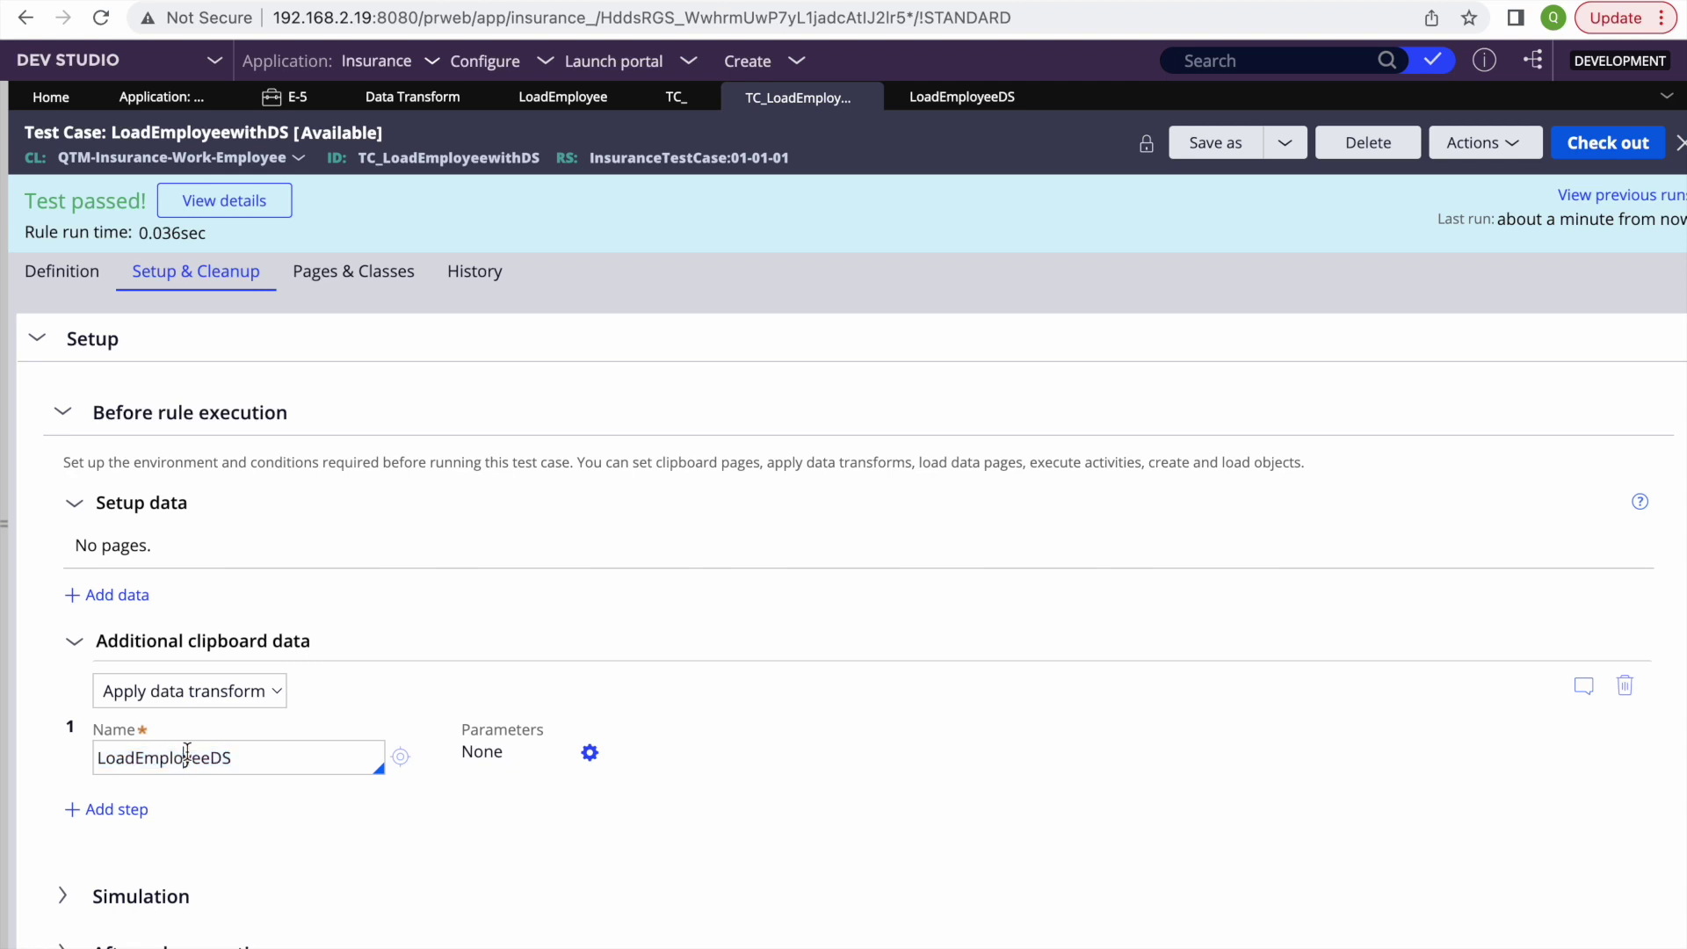
Step: Rerun the LoadEmployeewithDS test case with the setup row disabled and view the result details
left_click(51, 283)
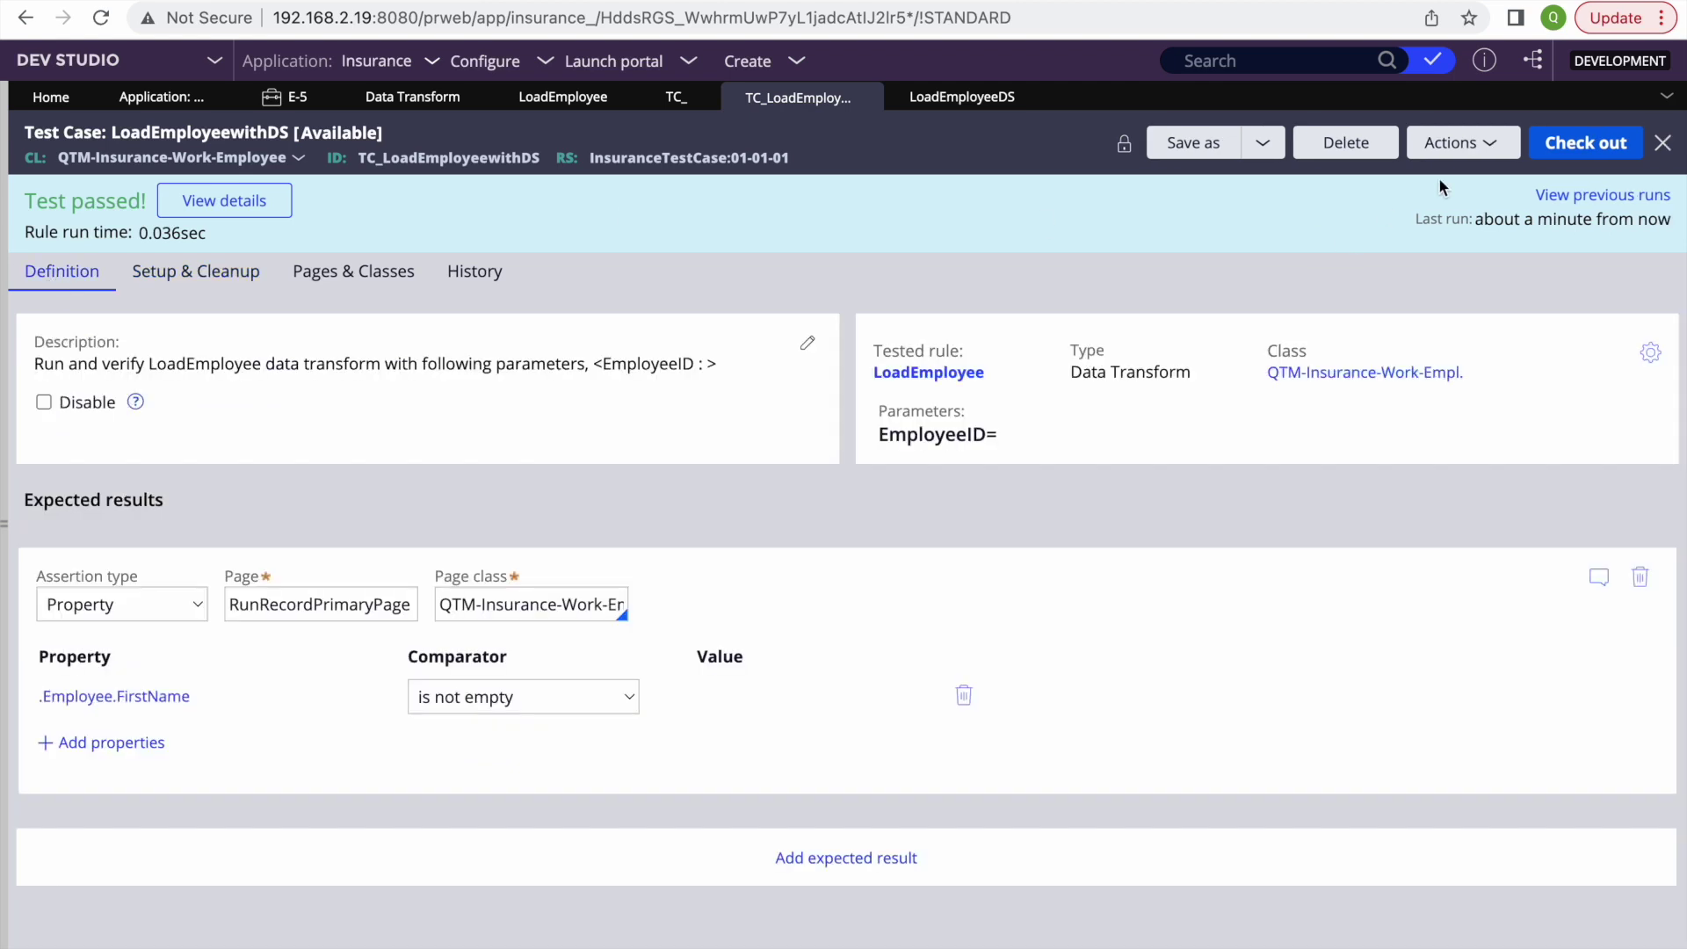
left_click(1461, 143)
left_click(1385, 174)
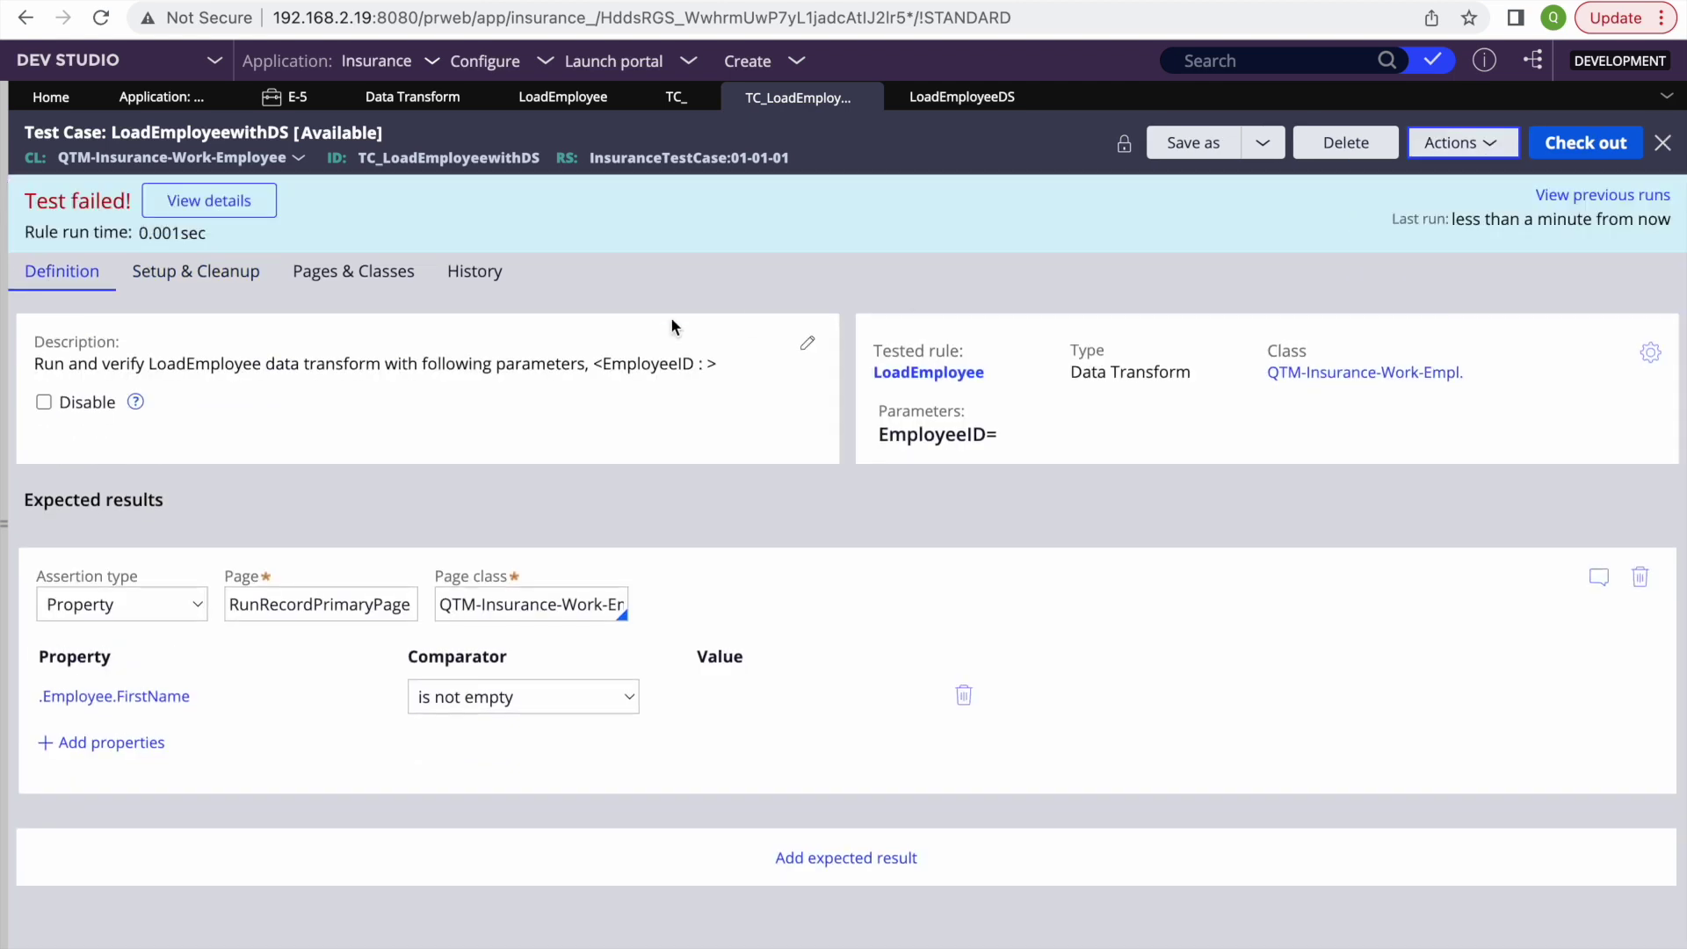
left_click(208, 200)
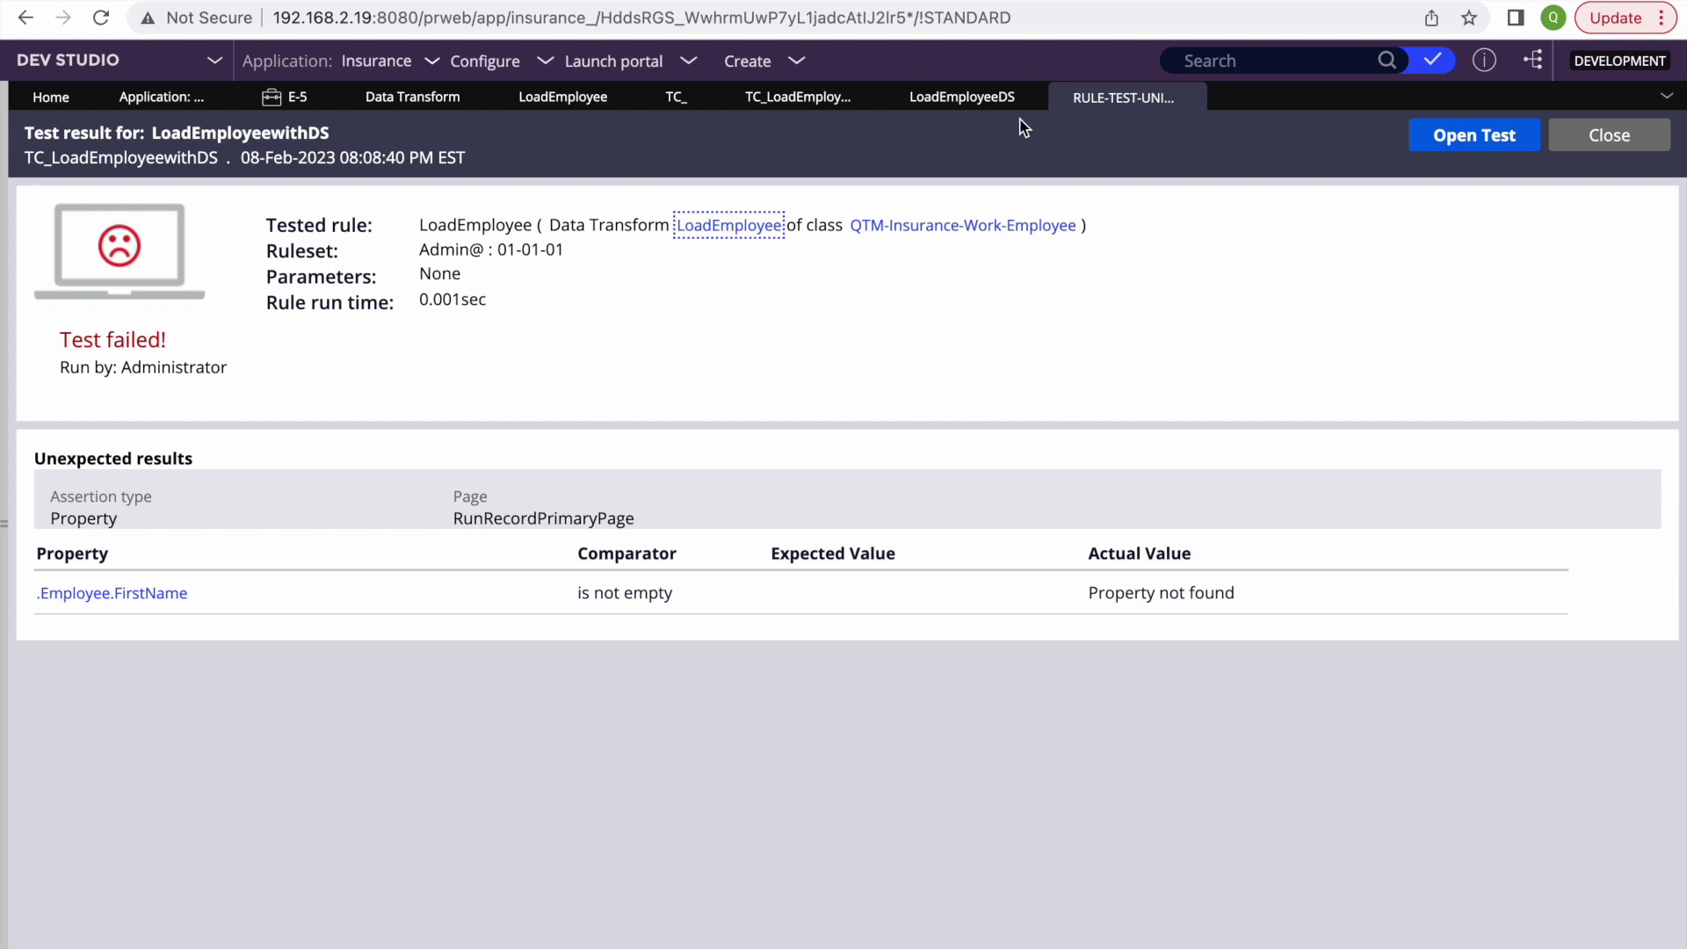
Step: Re-enable the Top.EmployeeID row in the LoadEmployeeDS data transform and save the rule
left_click(961, 98)
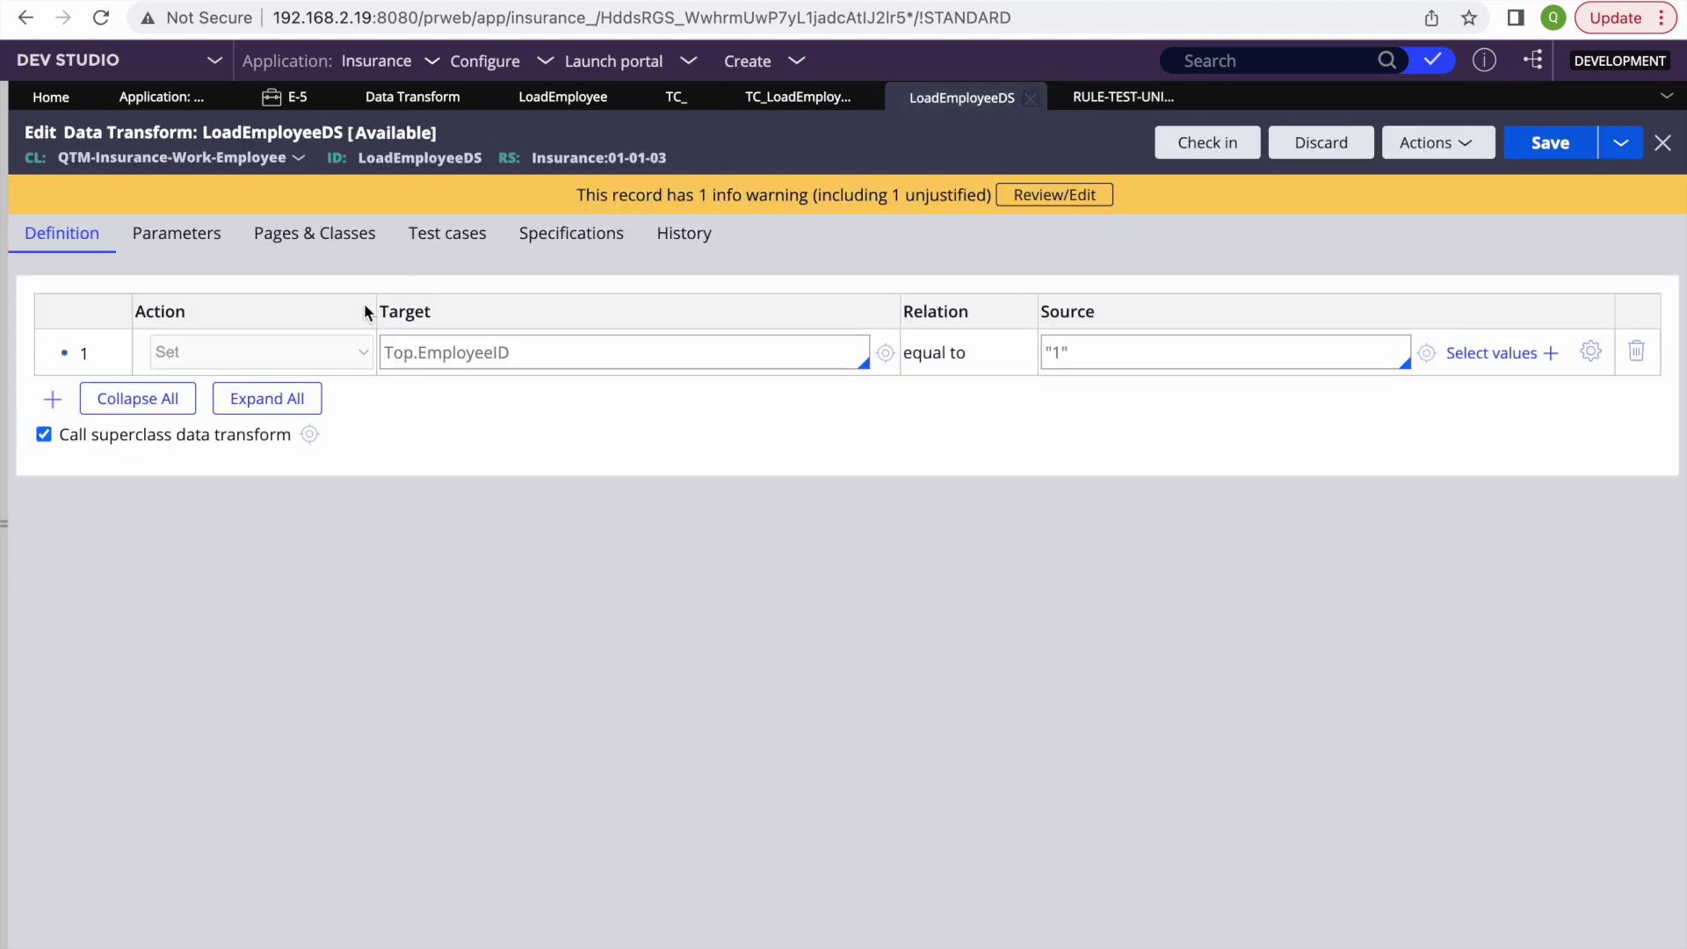
right_click(62, 359)
left_click(117, 594)
left_click(1516, 148)
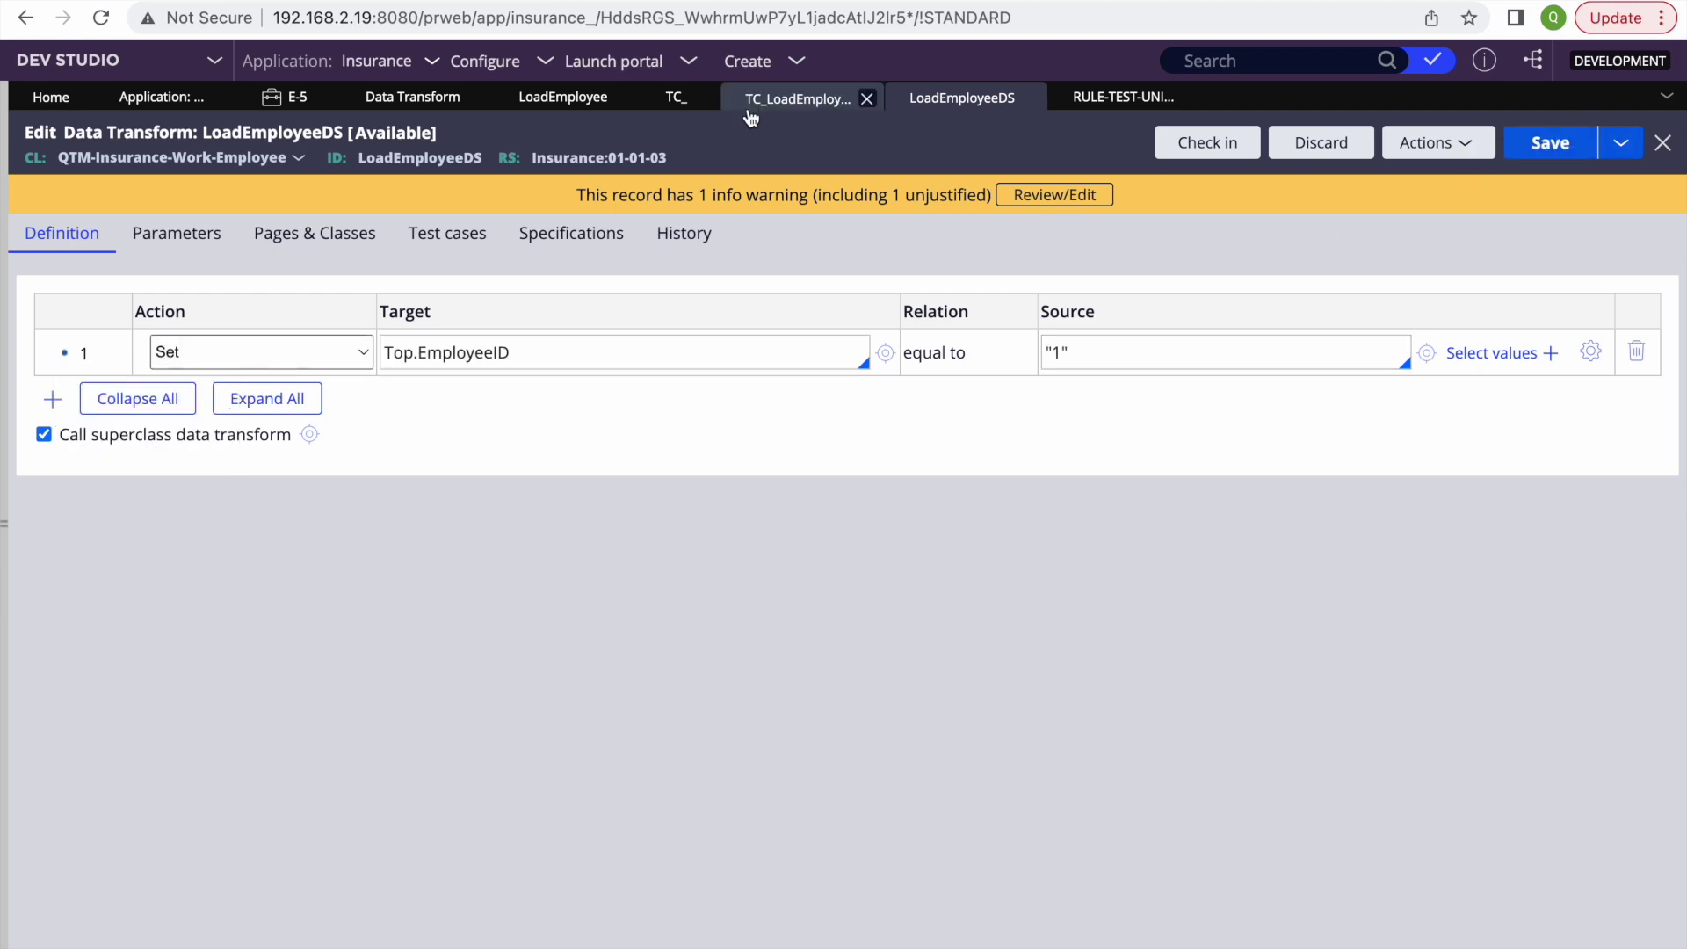
Step: Run the LoadEmployeewithDS test case again with the setup row enabled
left_click(795, 98)
left_click(1463, 142)
left_click(1408, 188)
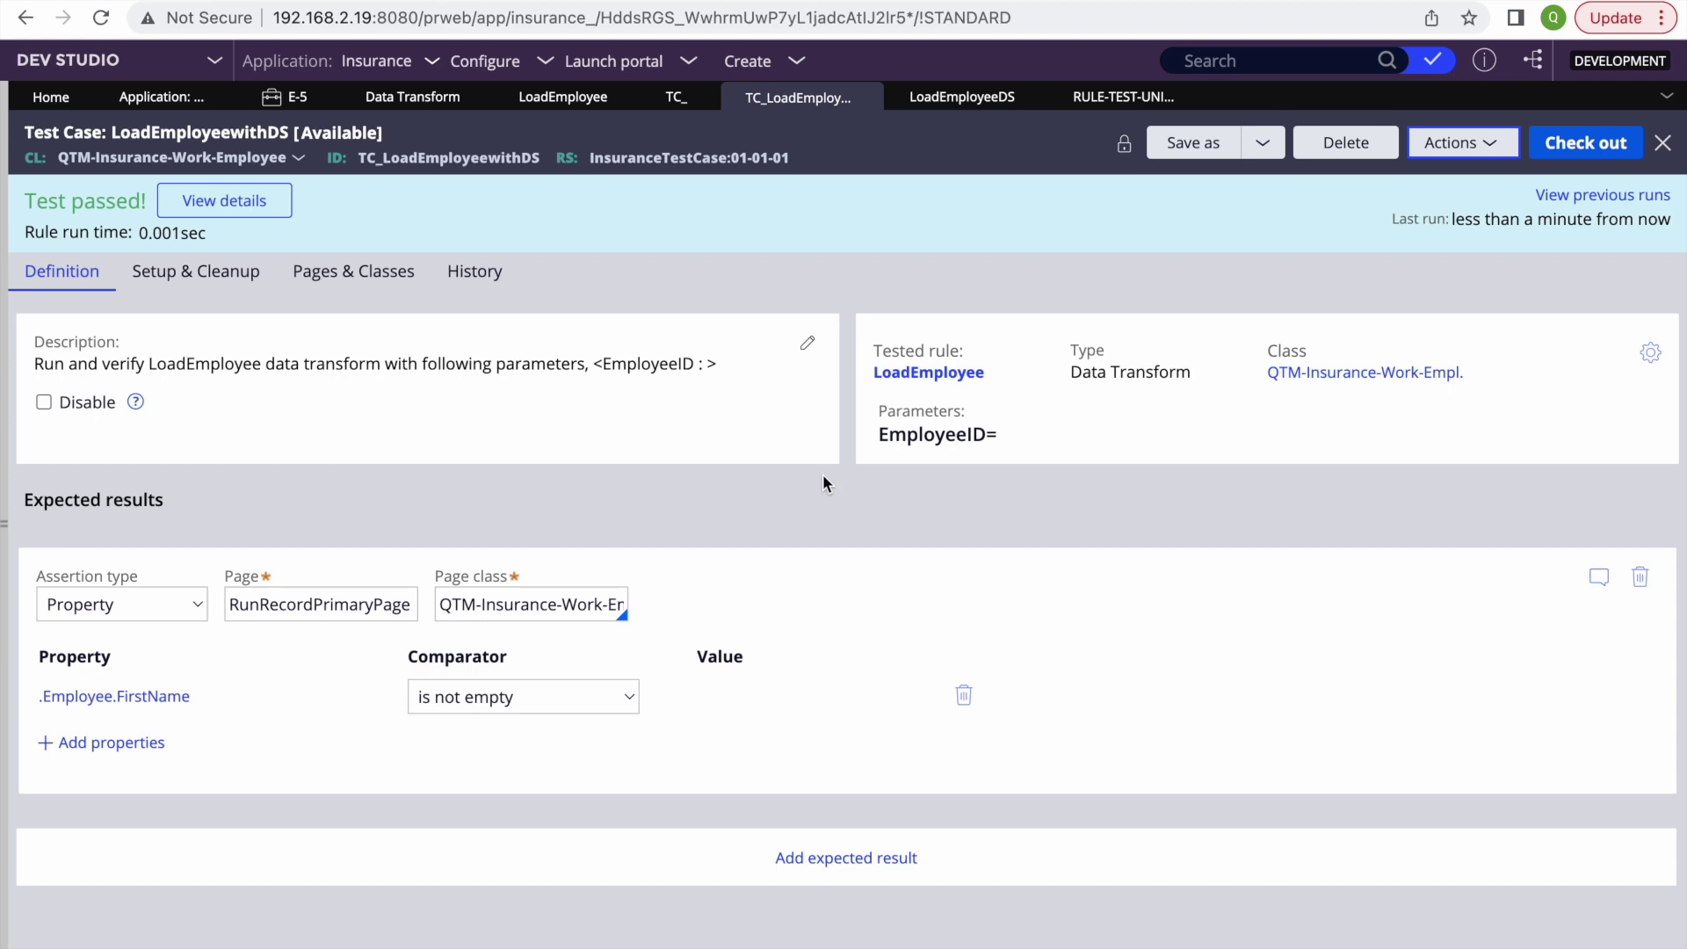
Step: Close LoadEmployee's expression builder and examine the EmployeeID argument in the row's source expression
left_click(562, 97)
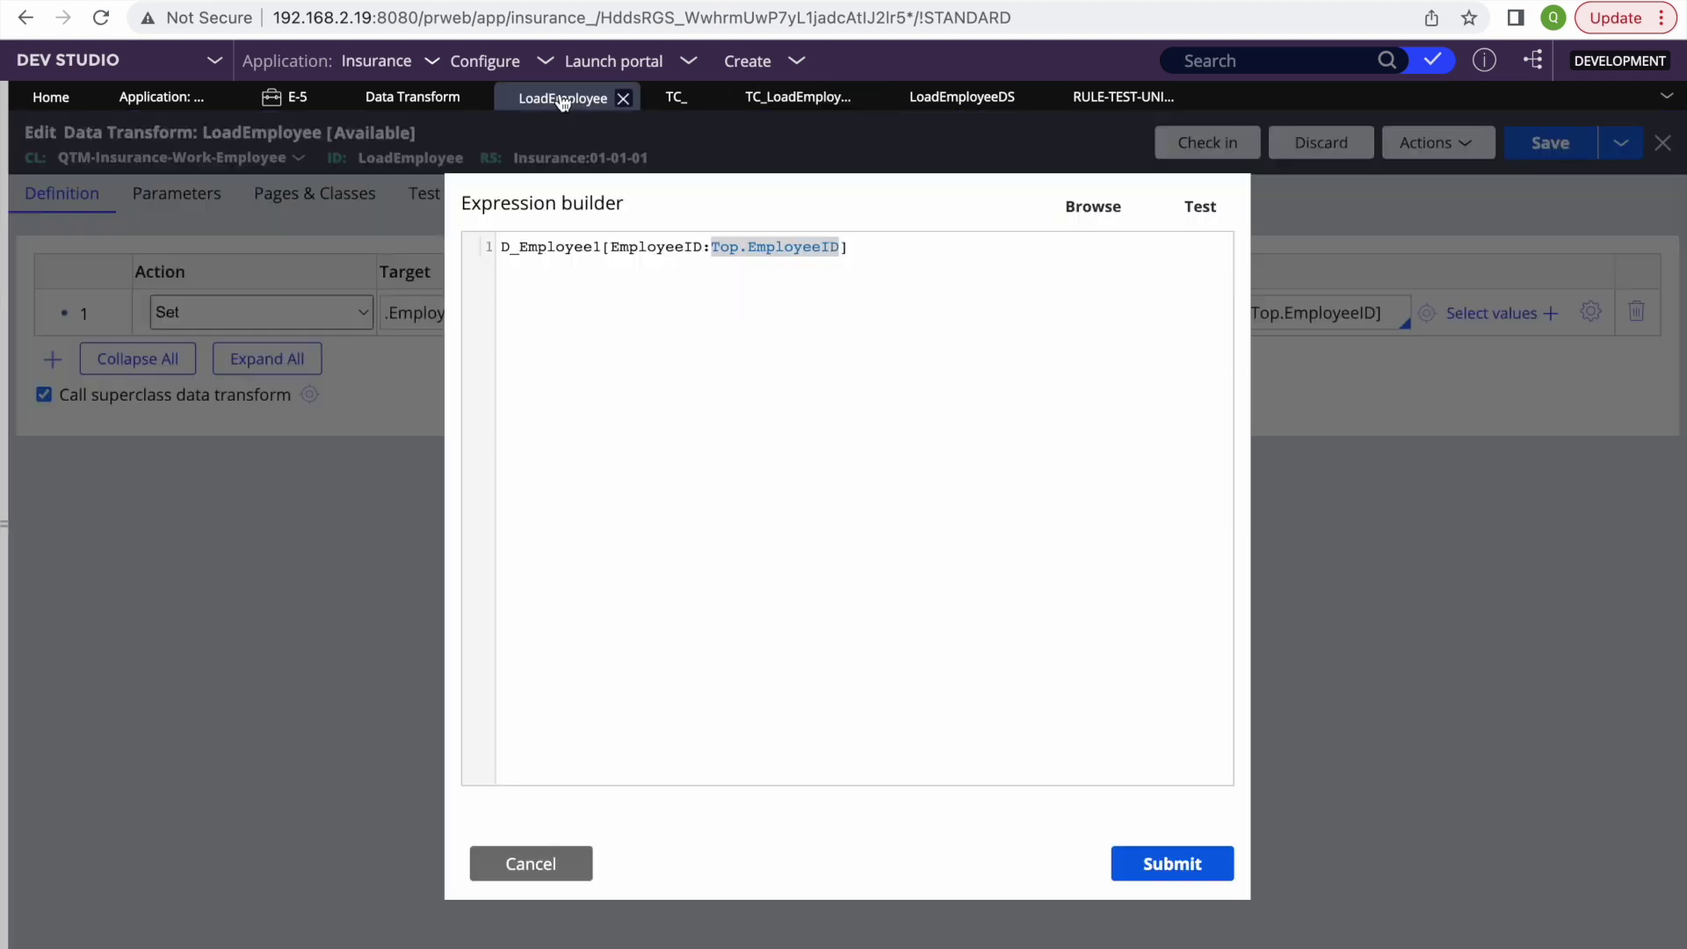
left_click(511, 874)
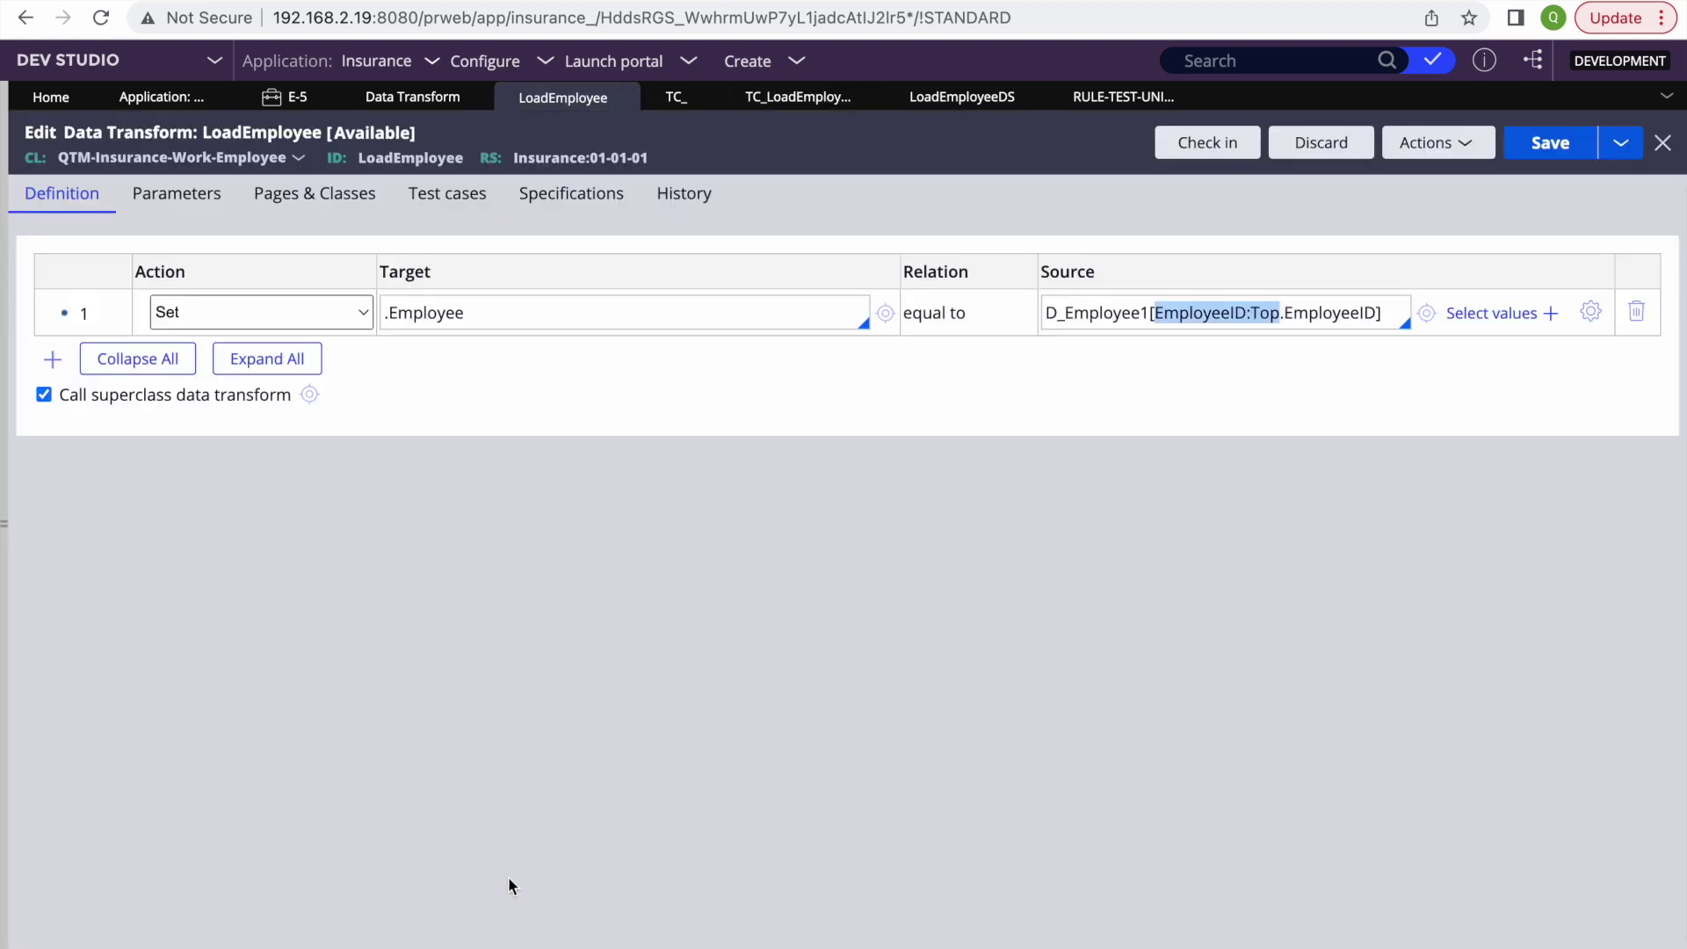
double_click(1312, 312)
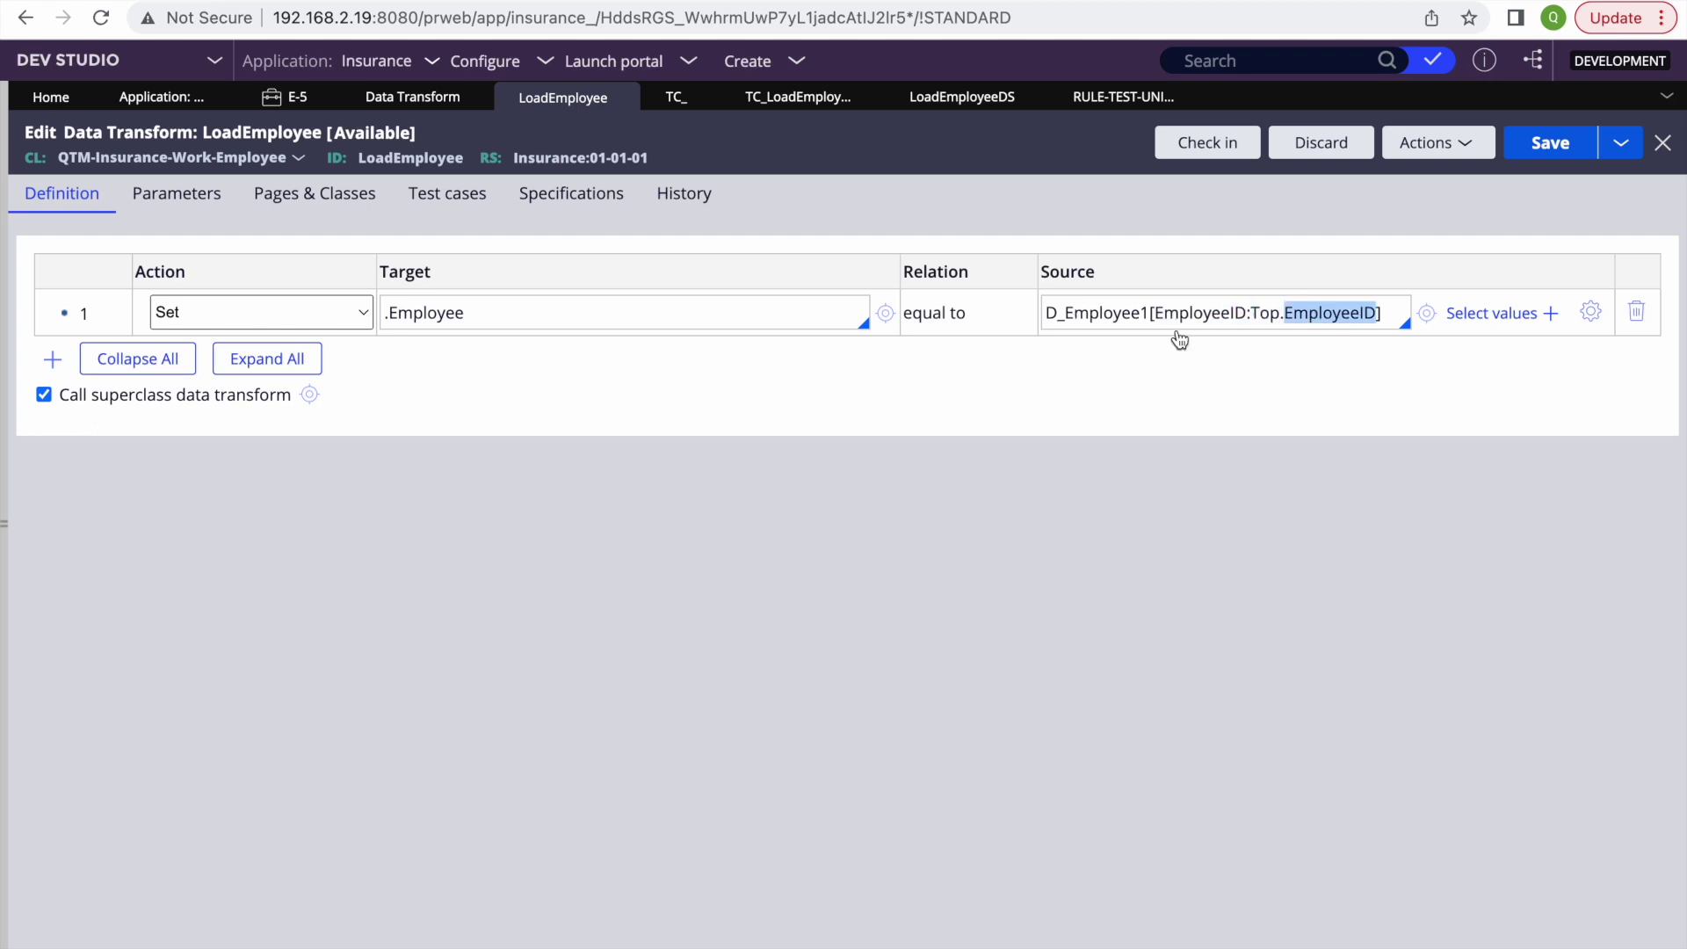
double_click(1265, 313)
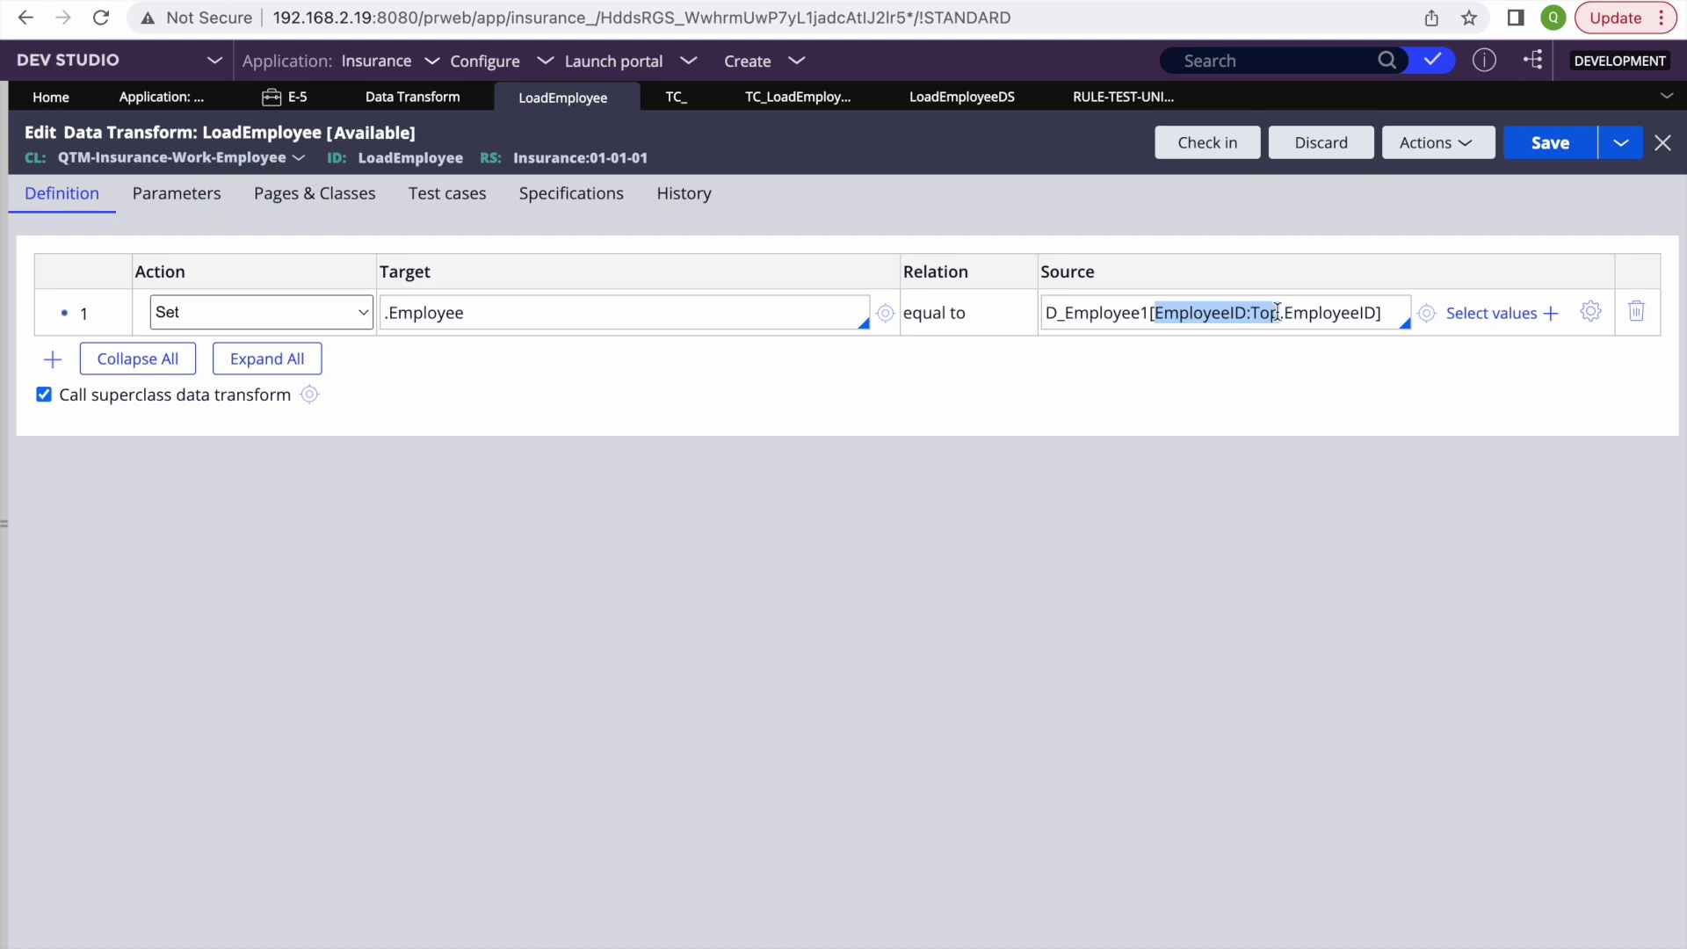
double_click(1322, 313)
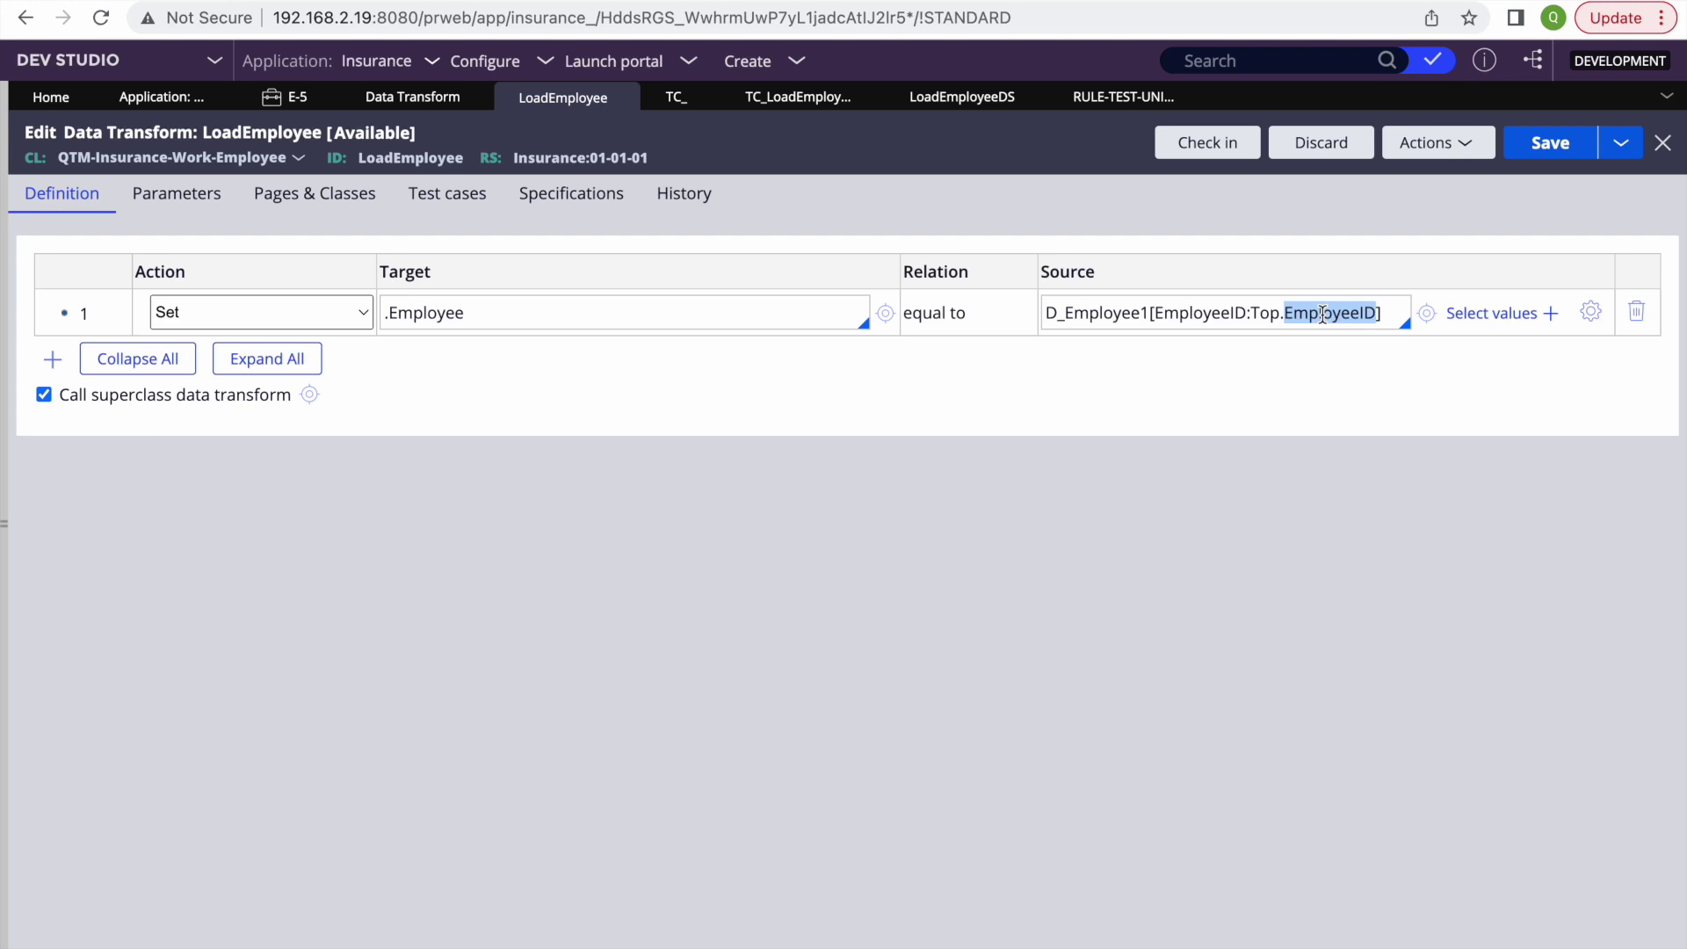
double_click(1337, 312)
Step: Review the LoadEmployeewithDS test case's setup and the LoadEmployeeDS data transform it applies
left_click(798, 96)
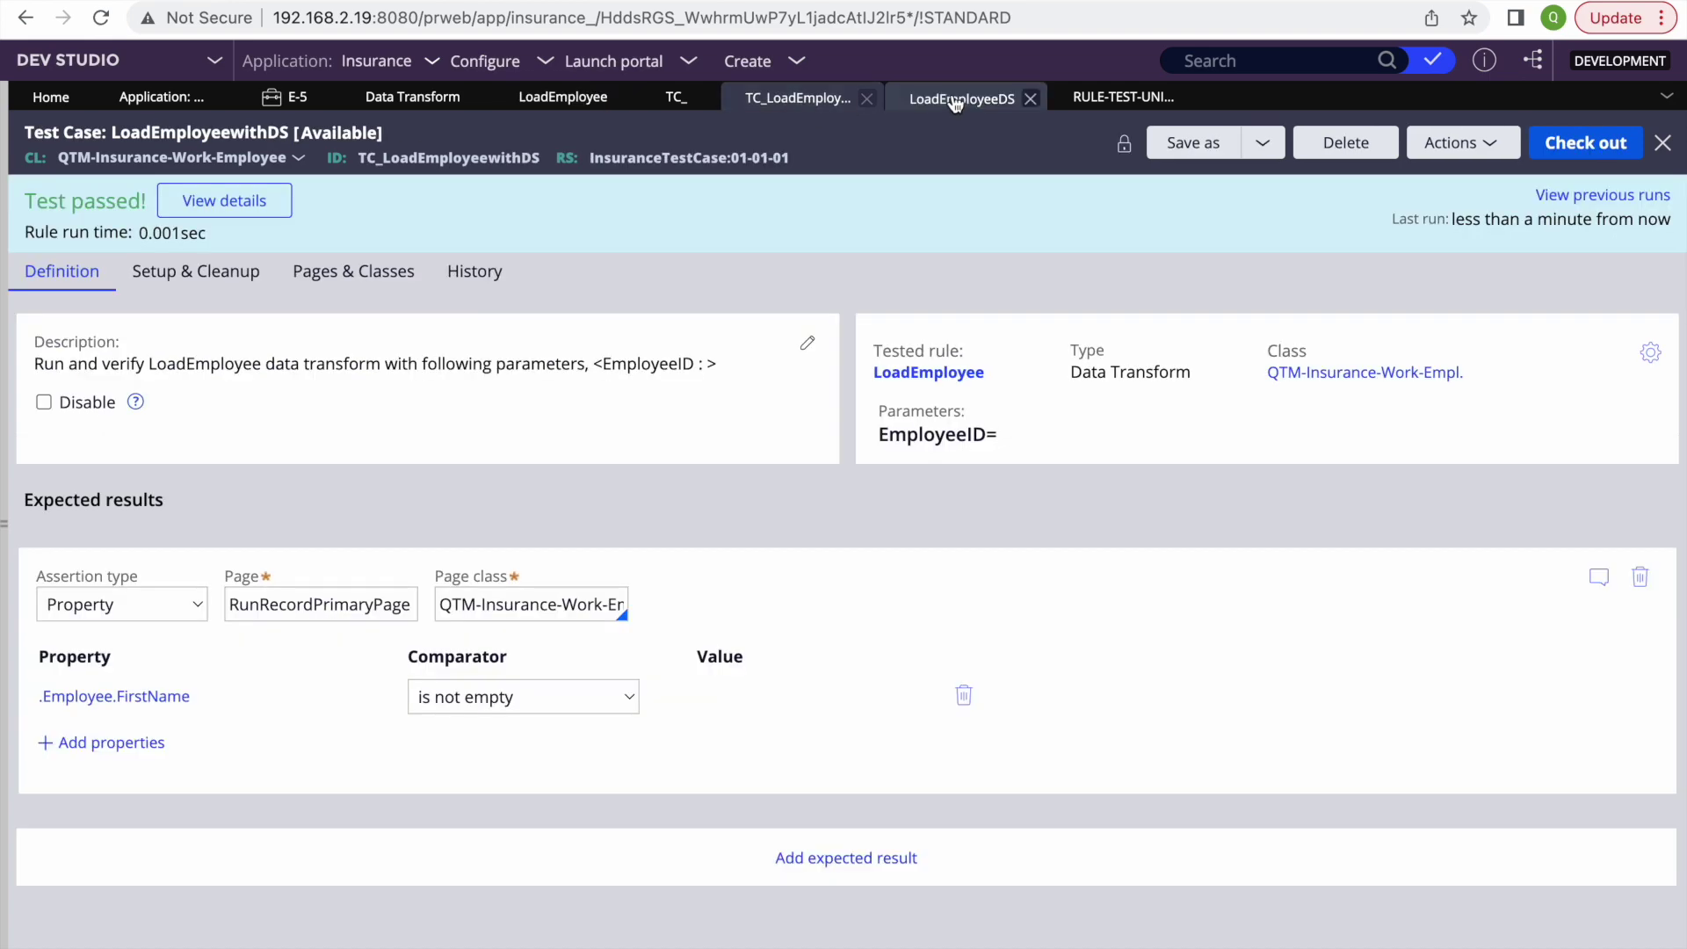
left_click(957, 99)
left_click(795, 97)
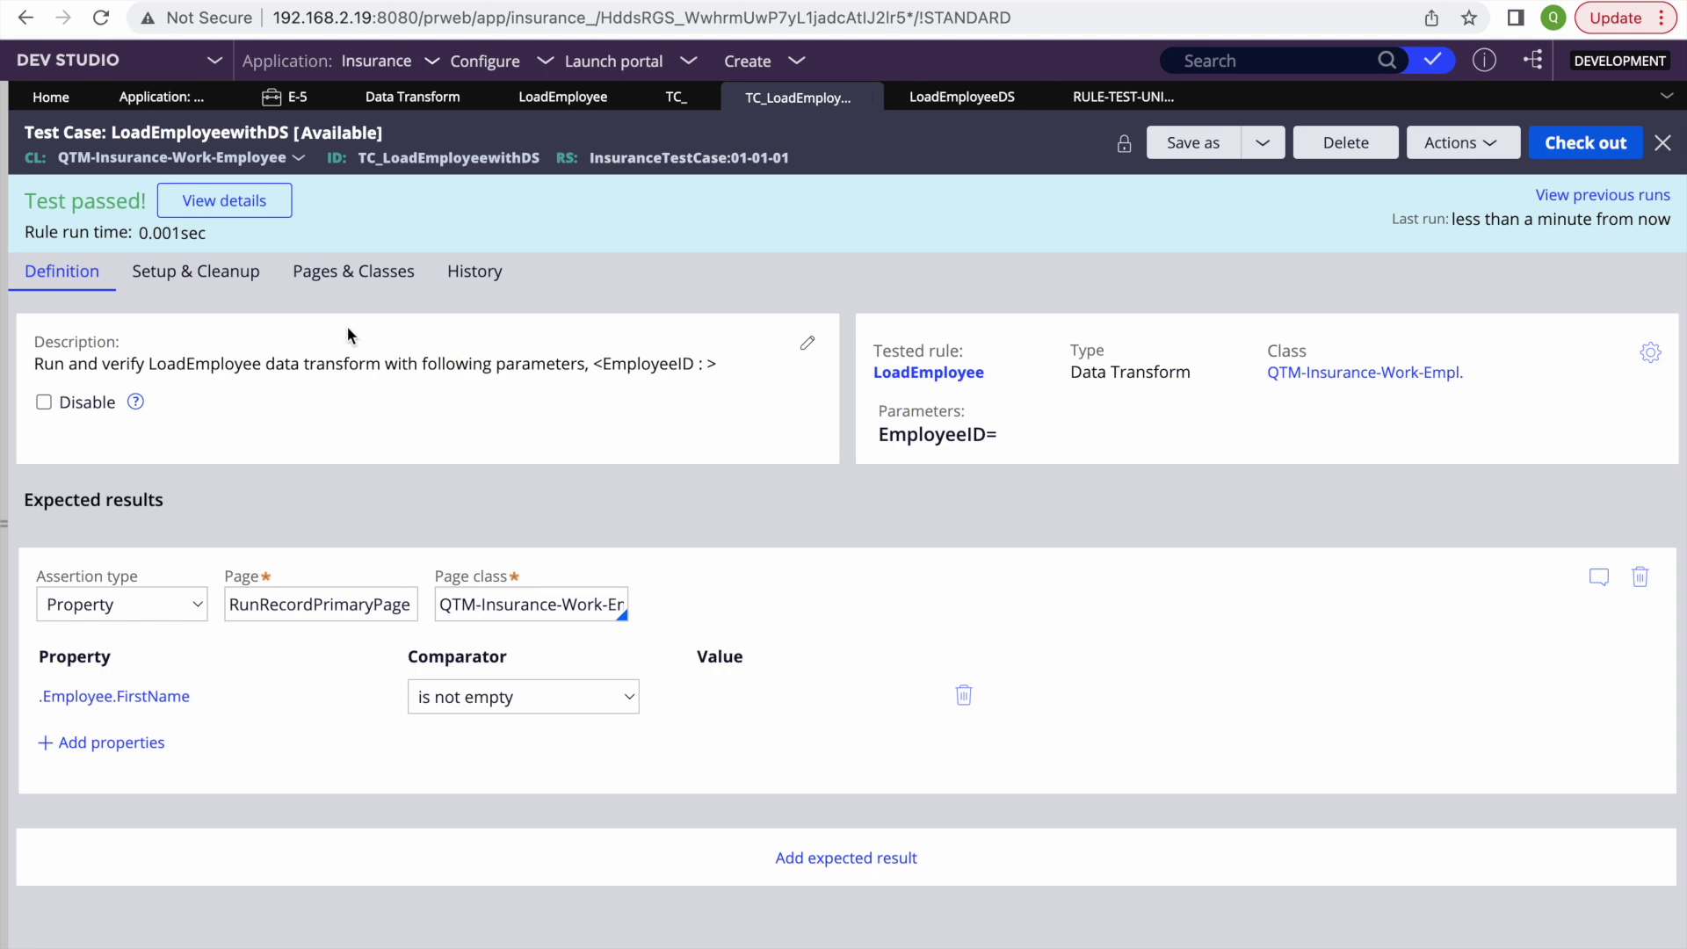
left_click(195, 271)
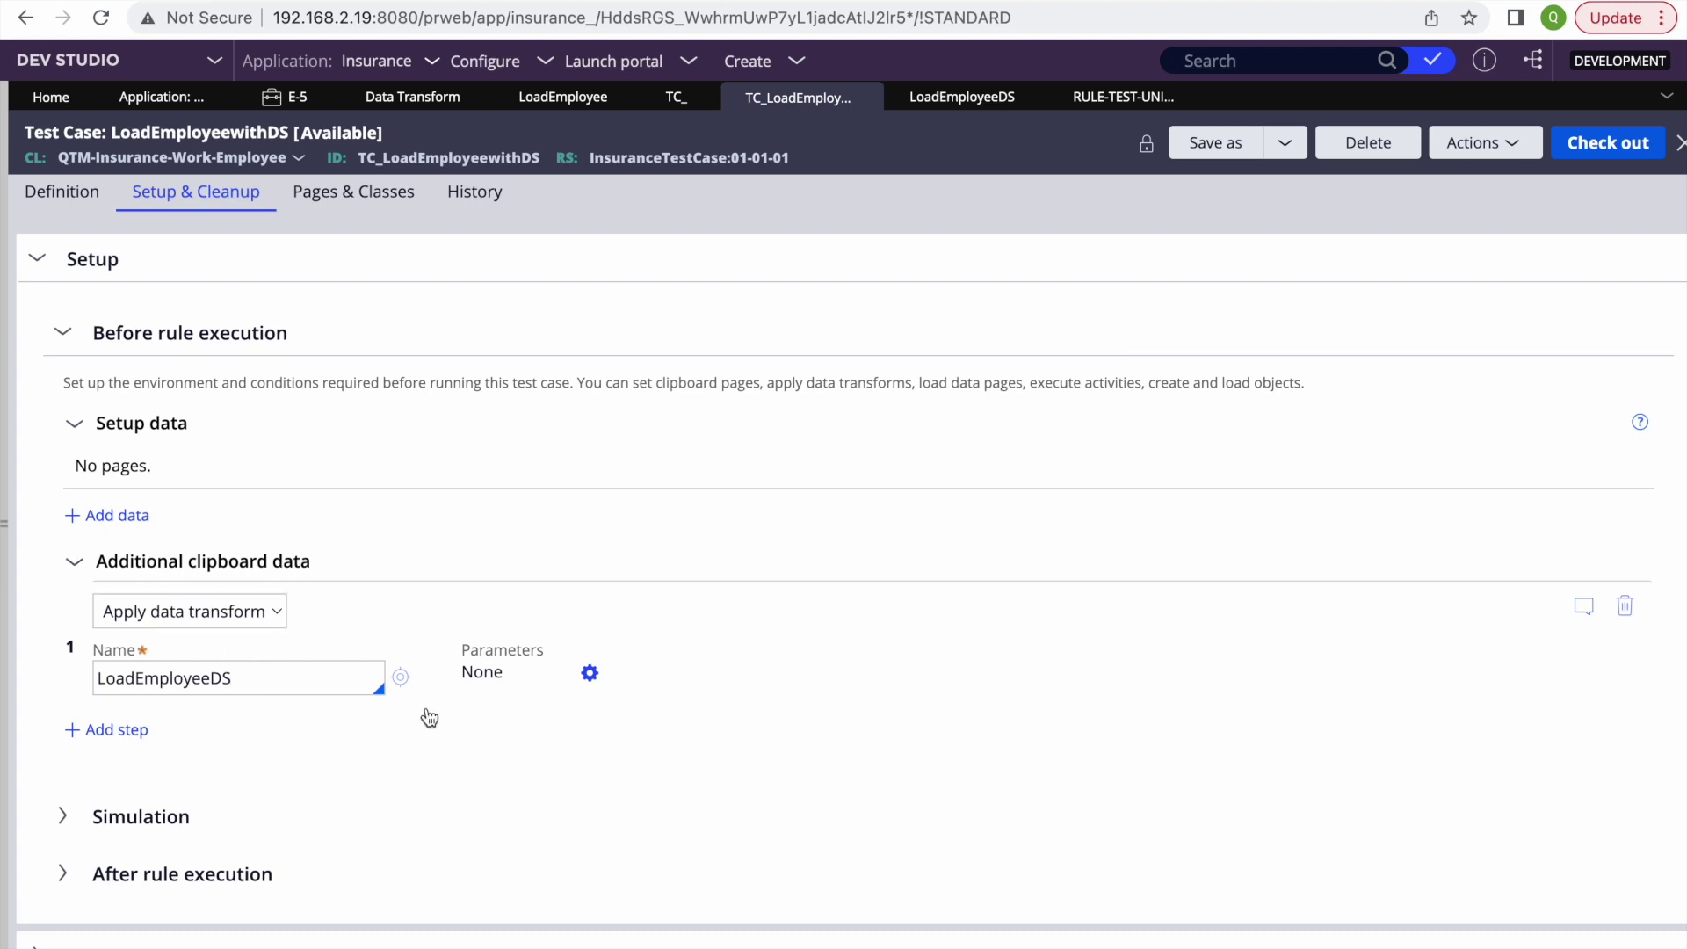
left_click(402, 678)
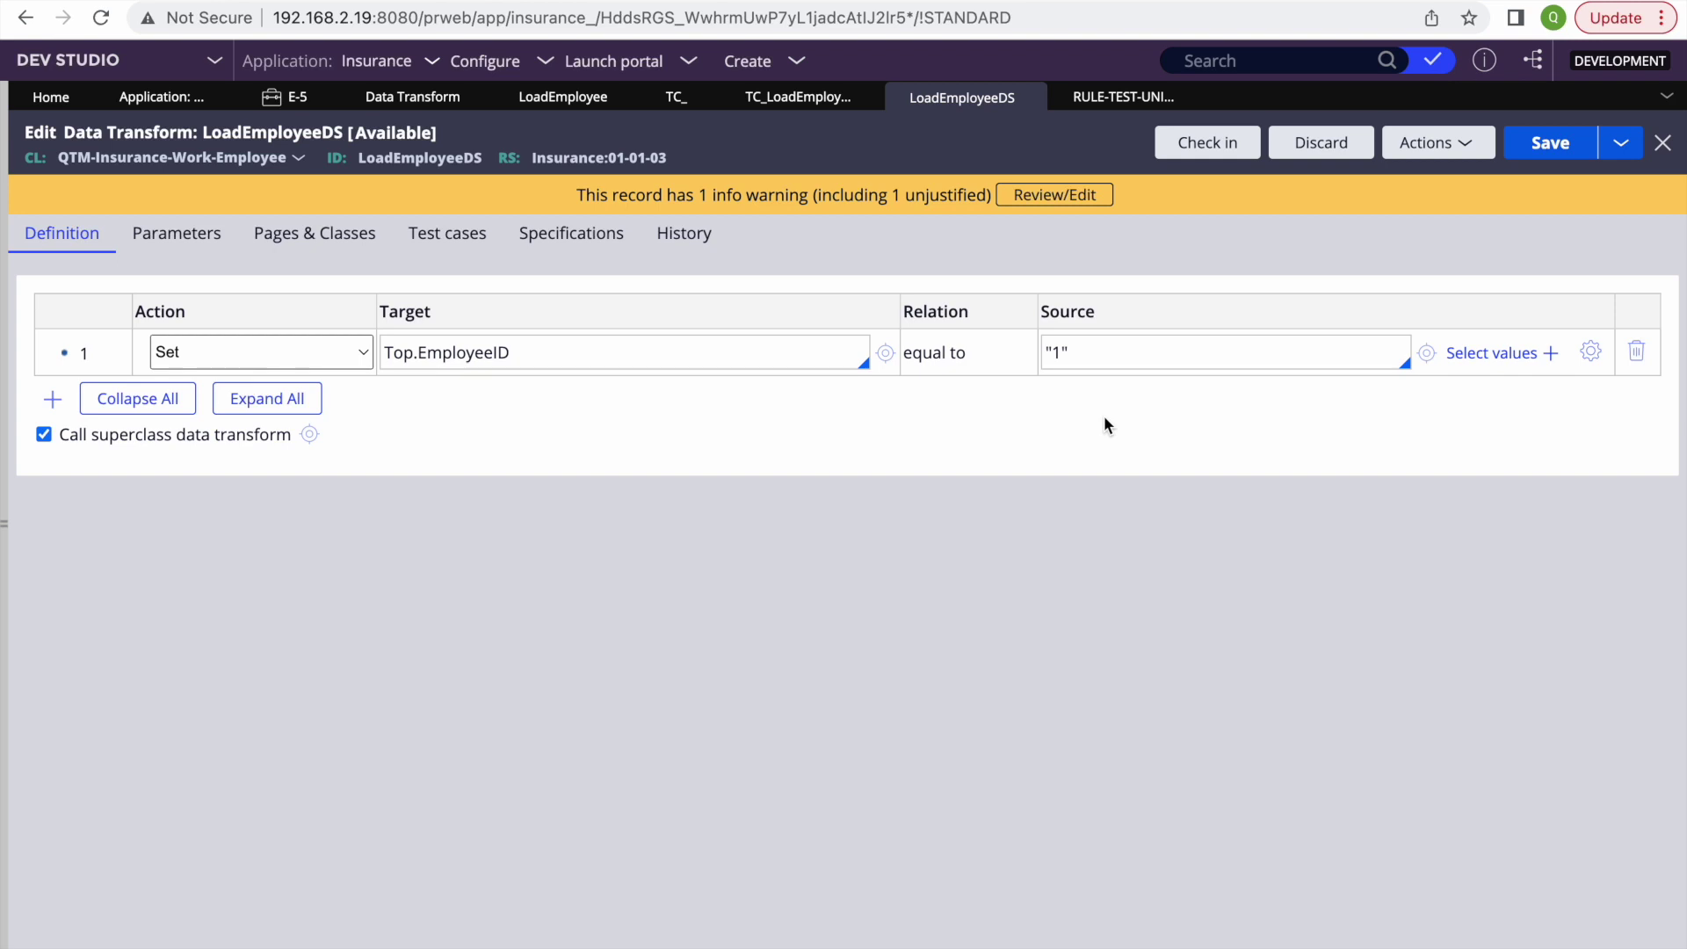
left_click(795, 98)
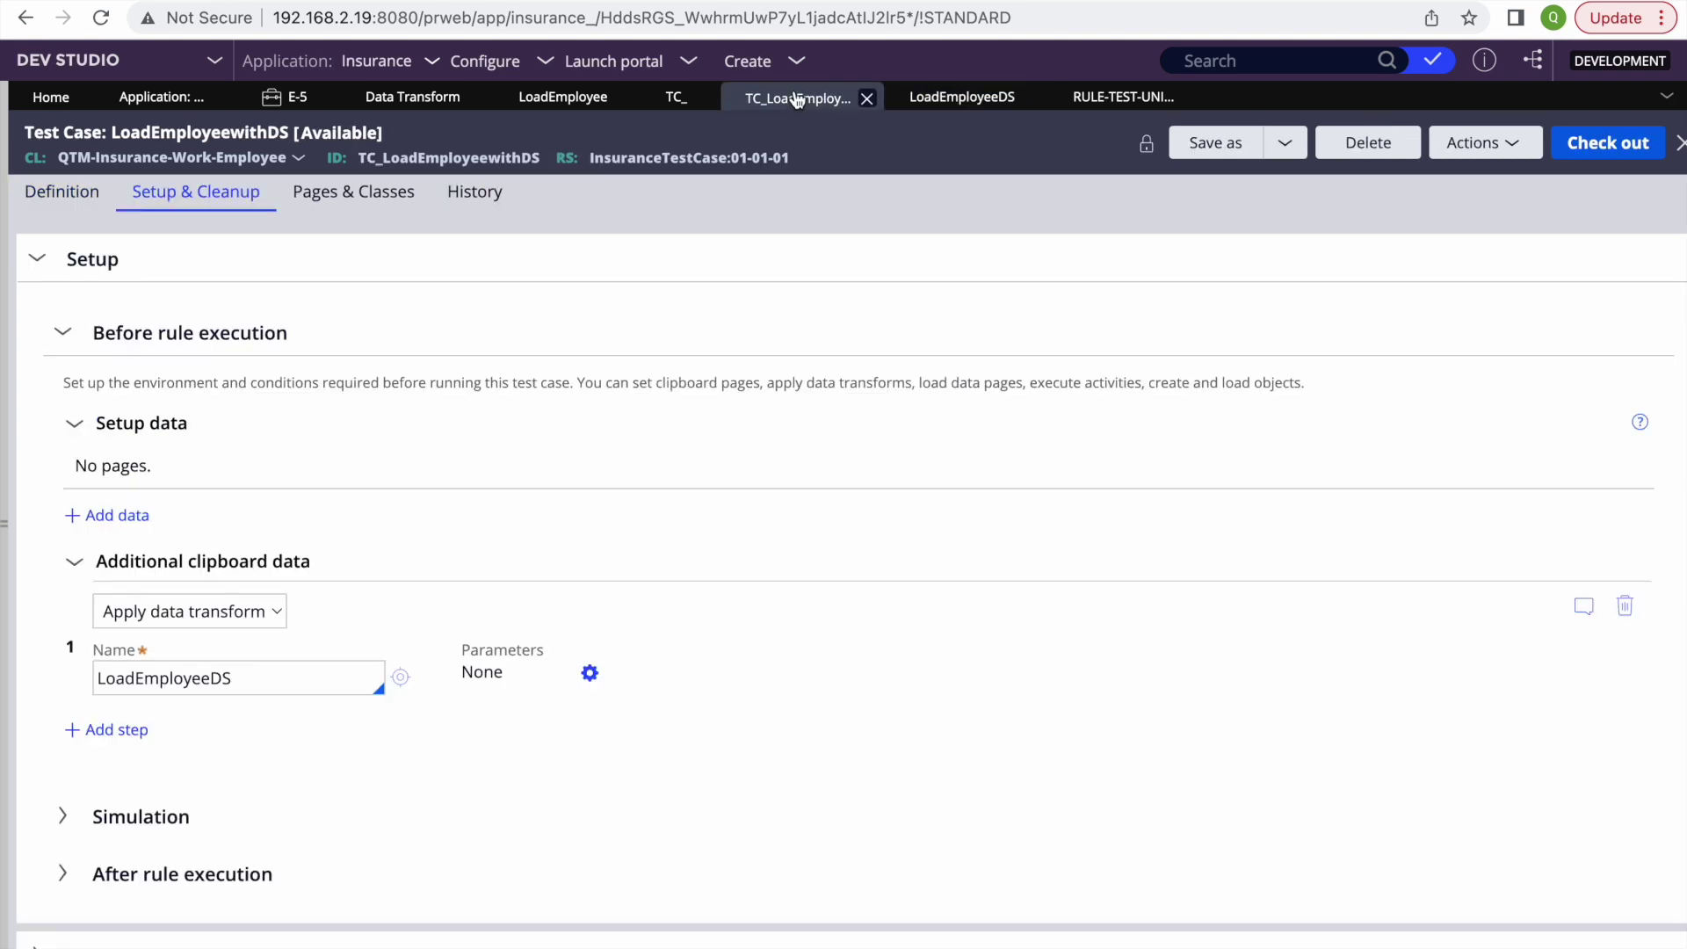
Step: Rerun the LoadEmployeewithDS test case and view the comparator choices for the .Employee.FirstName assertion
left_click(1484, 146)
left_click(1419, 177)
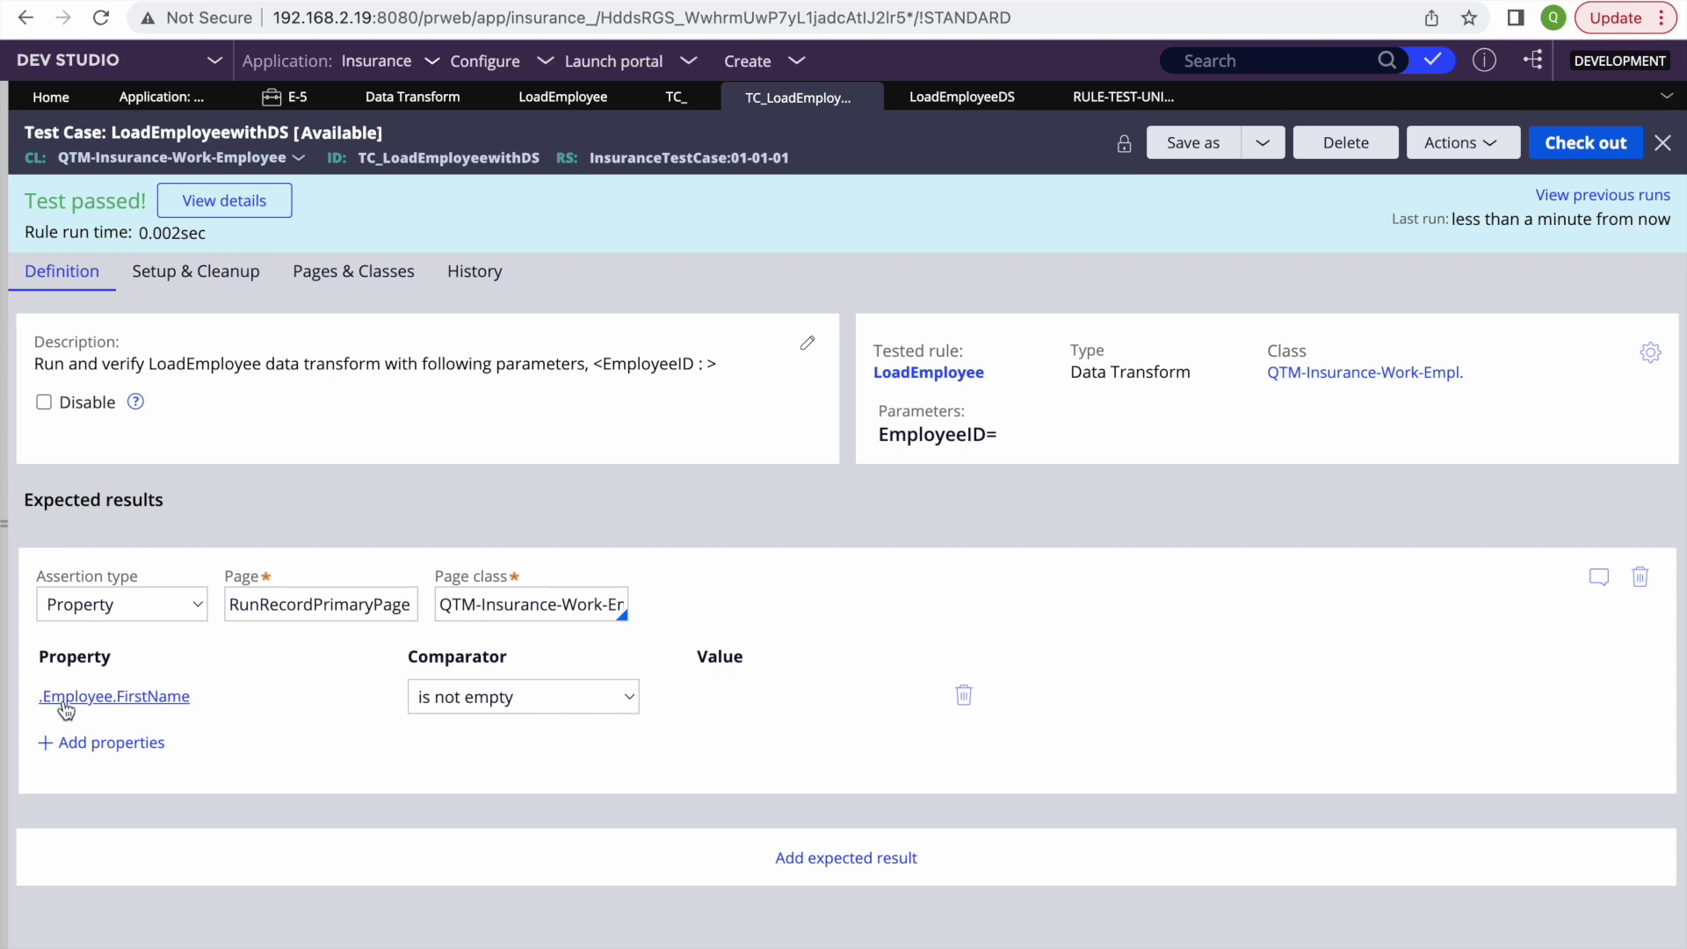
left_click(603, 709)
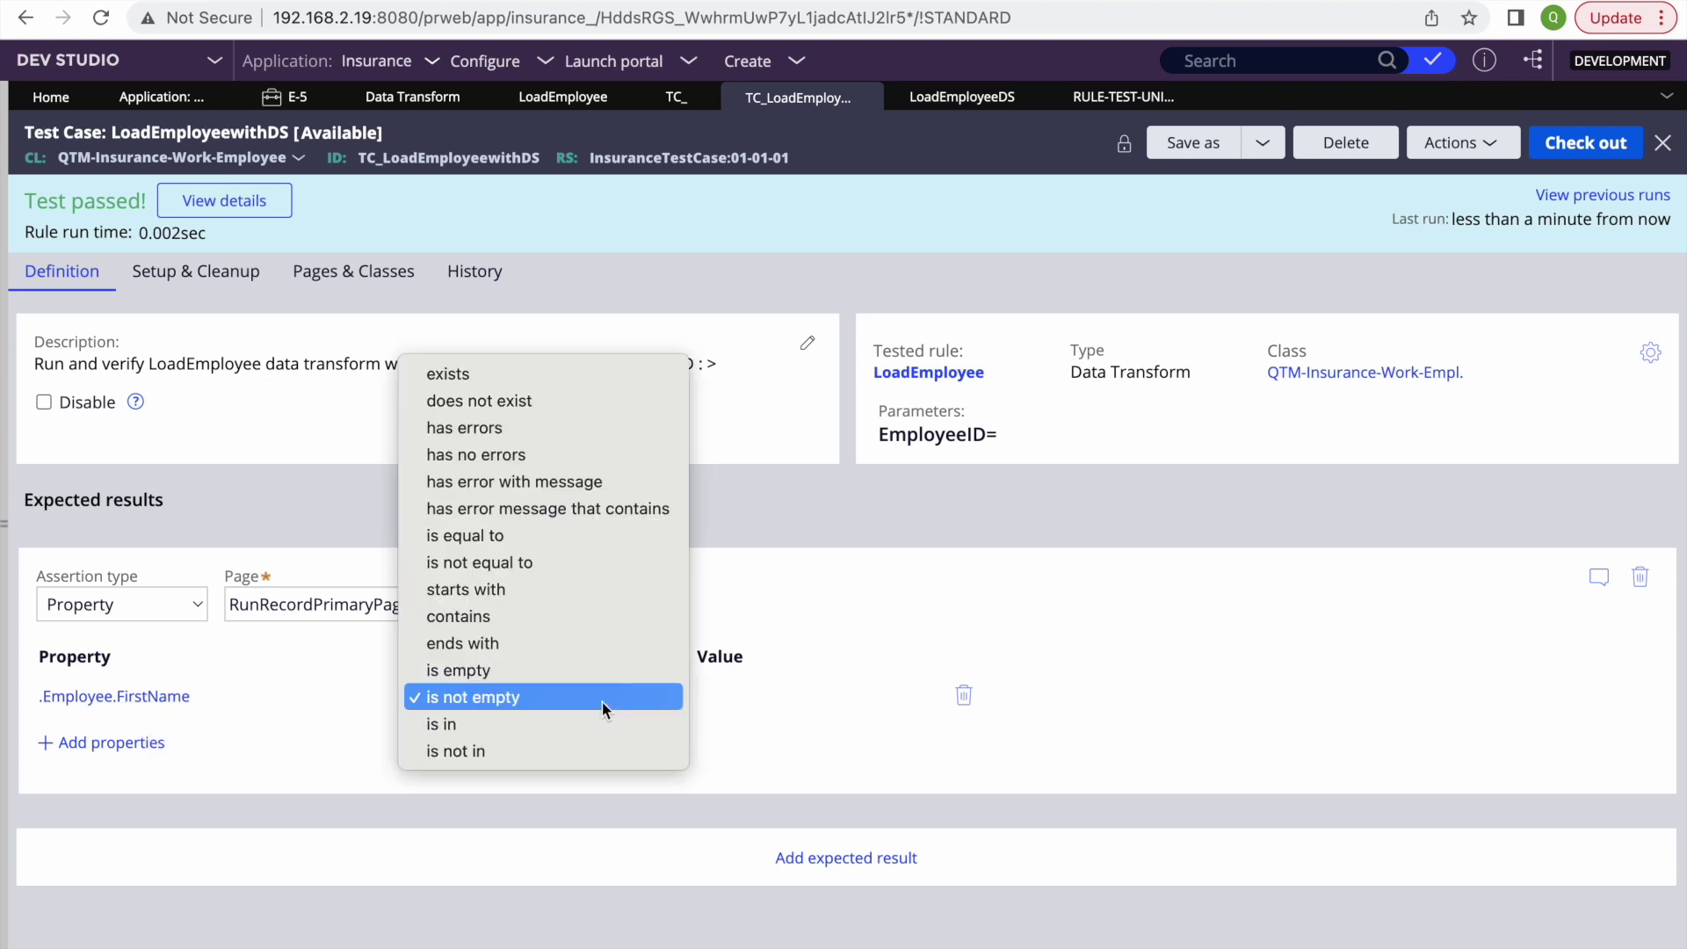
left_click(891, 577)
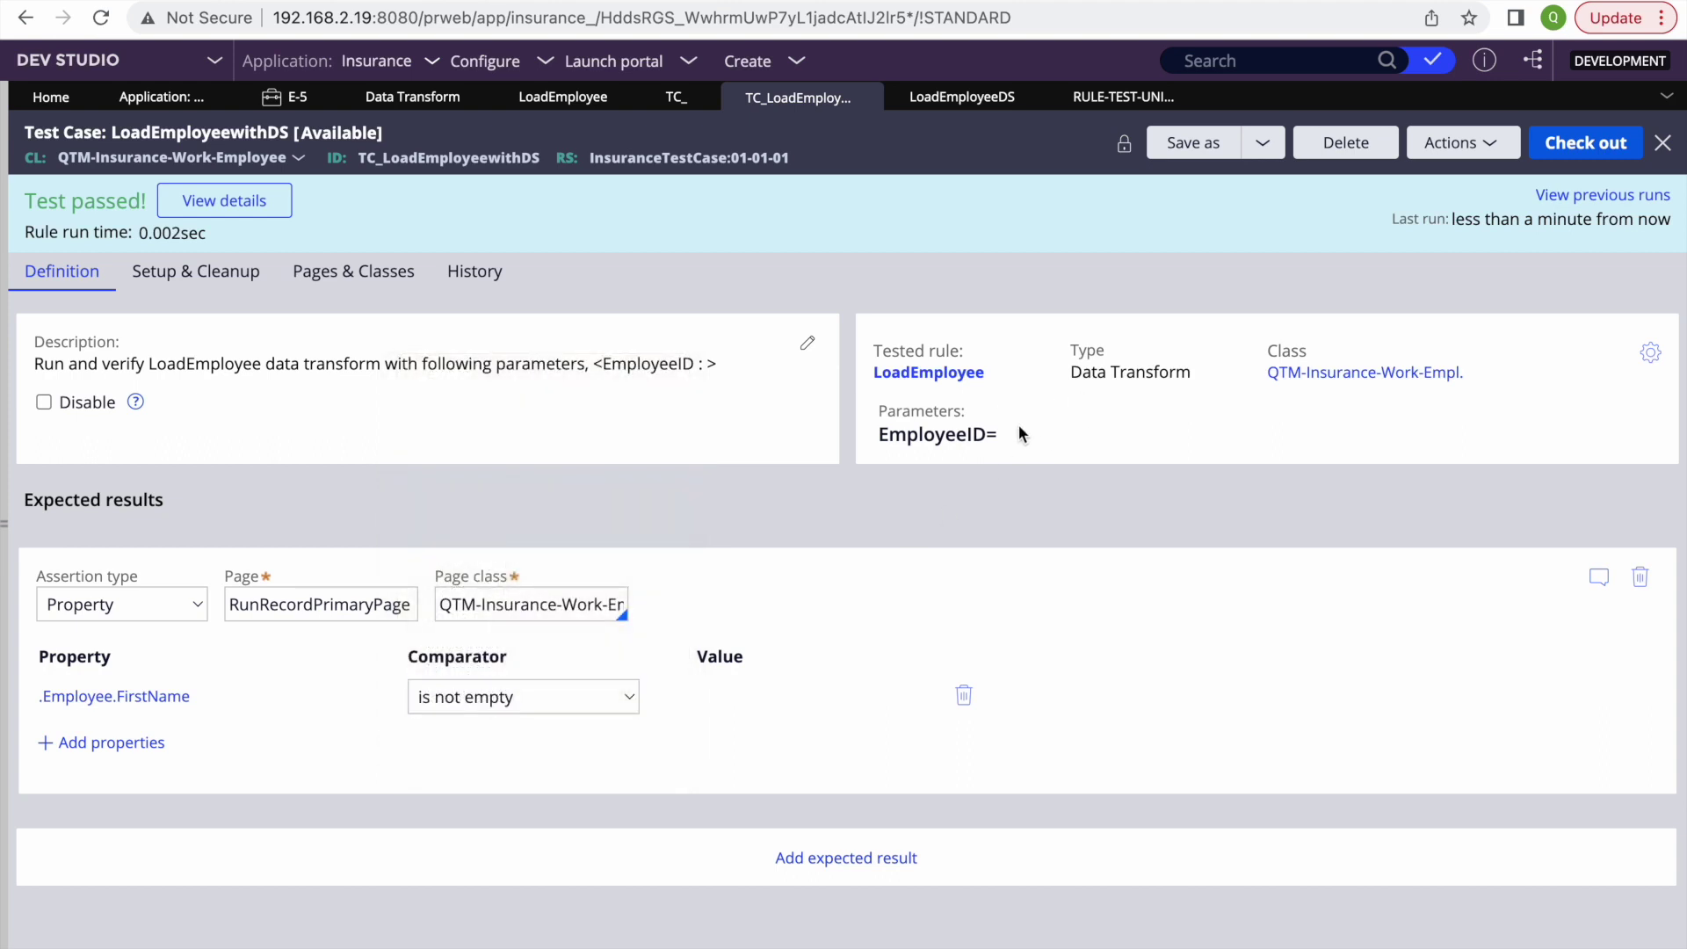
Step: Compare the test case's EmployeeID parameter with the source expression in the LoadEmployee data transform
double_click(972, 434)
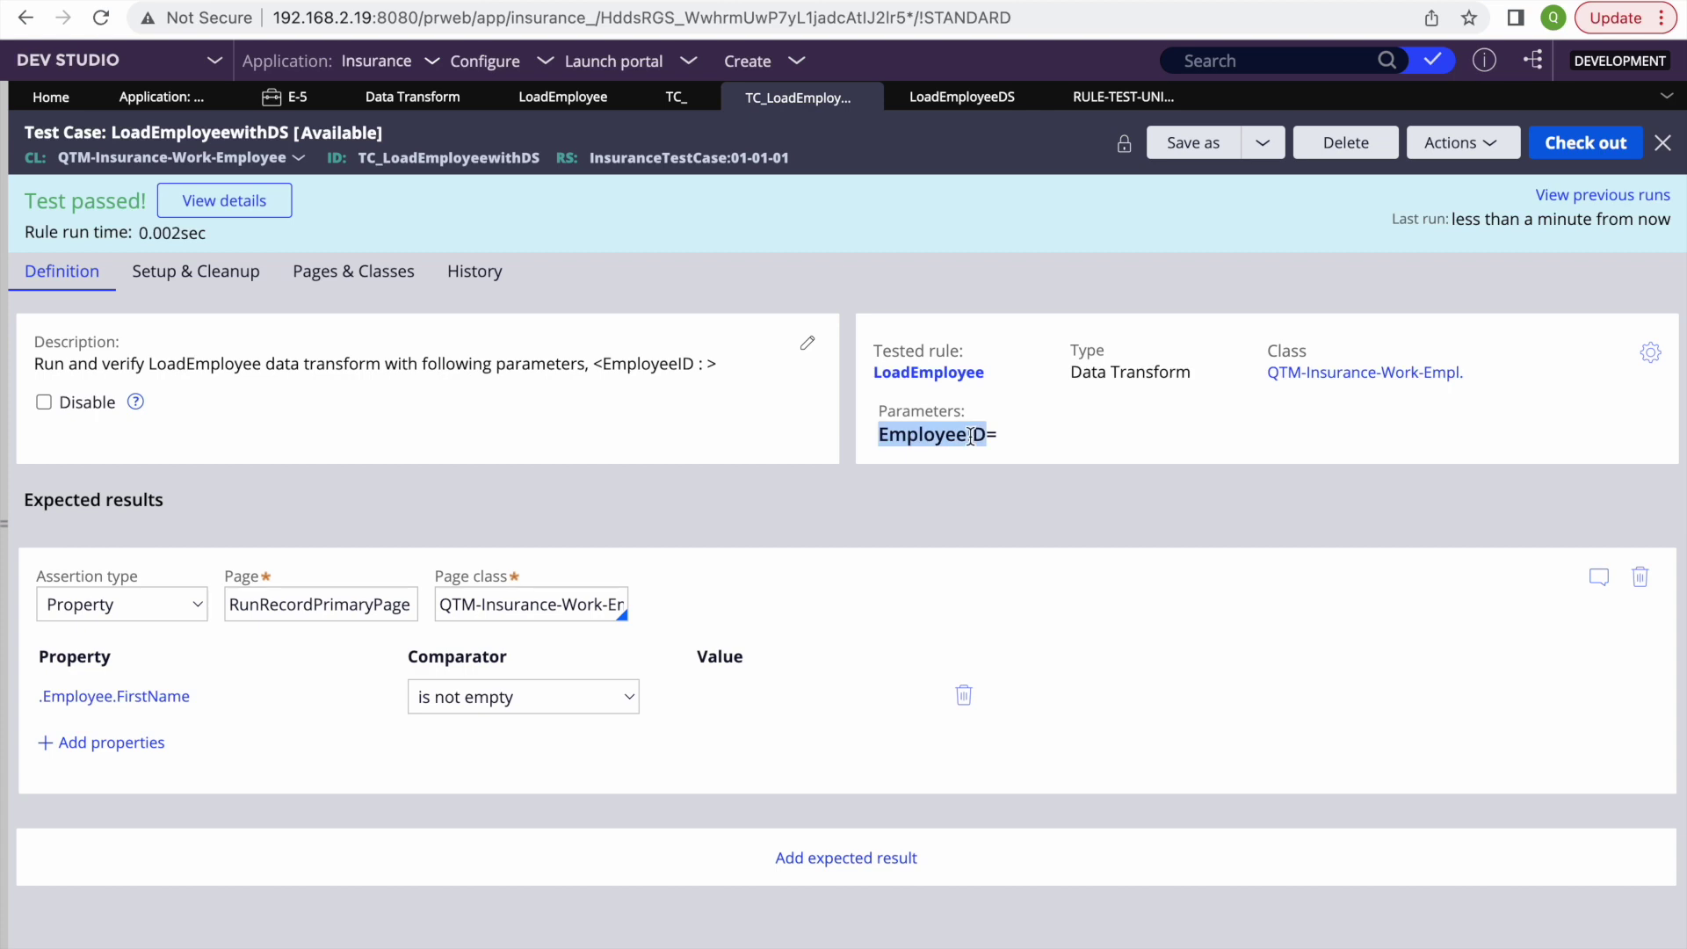
left_click(1043, 419)
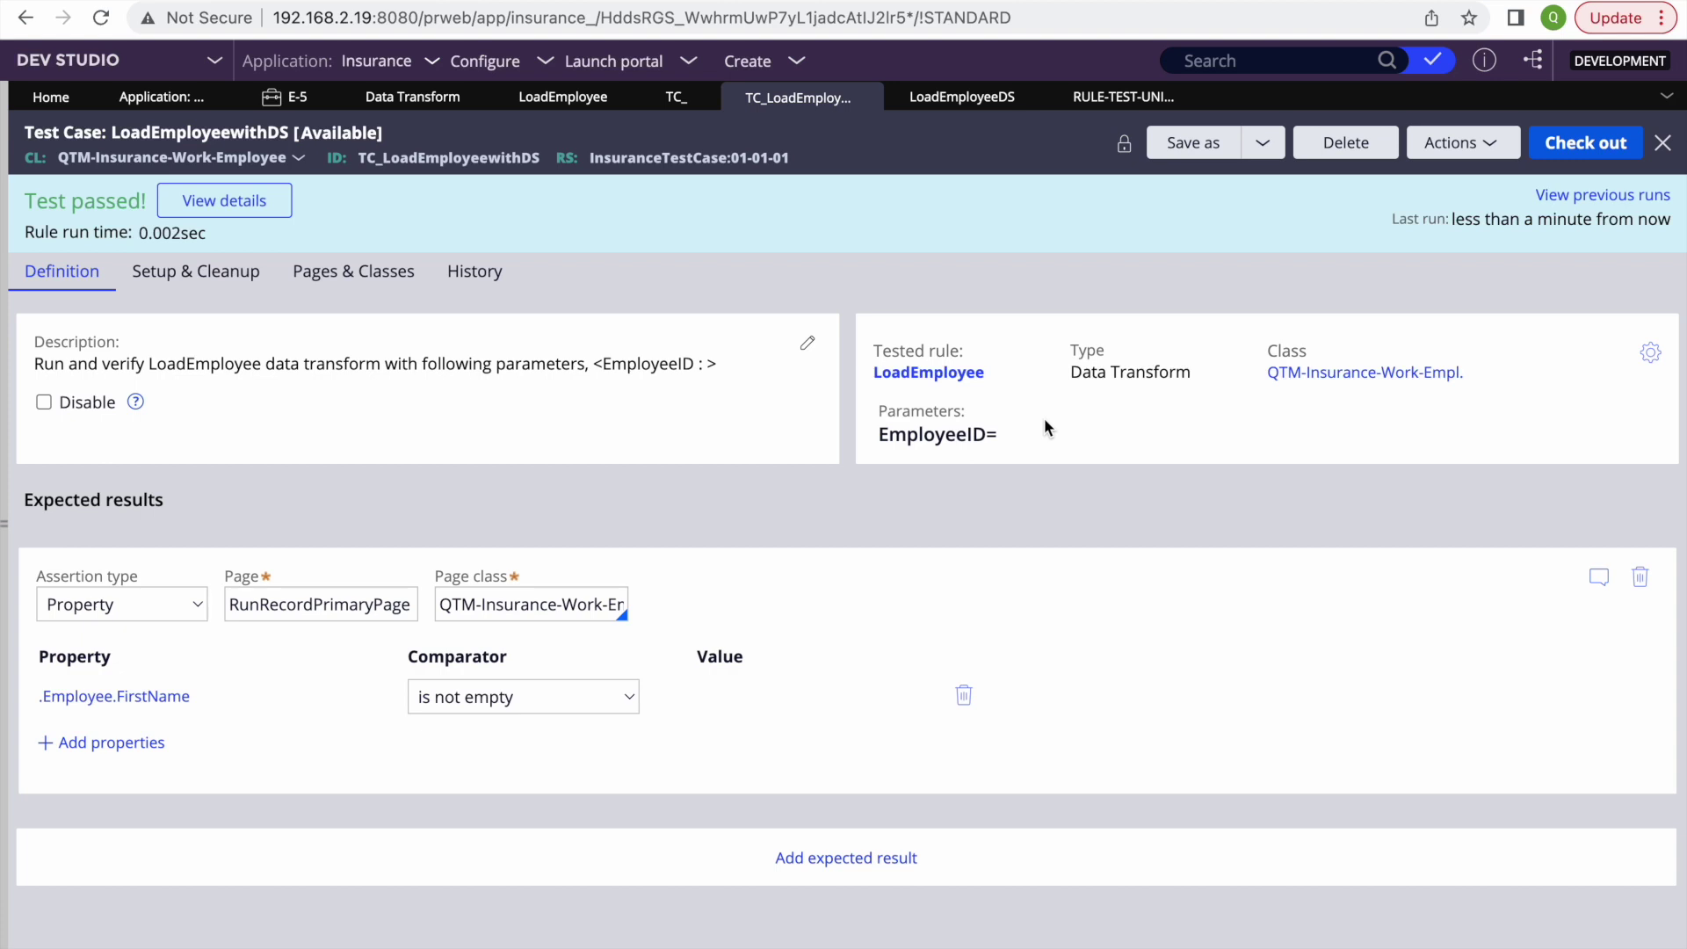
left_click(562, 96)
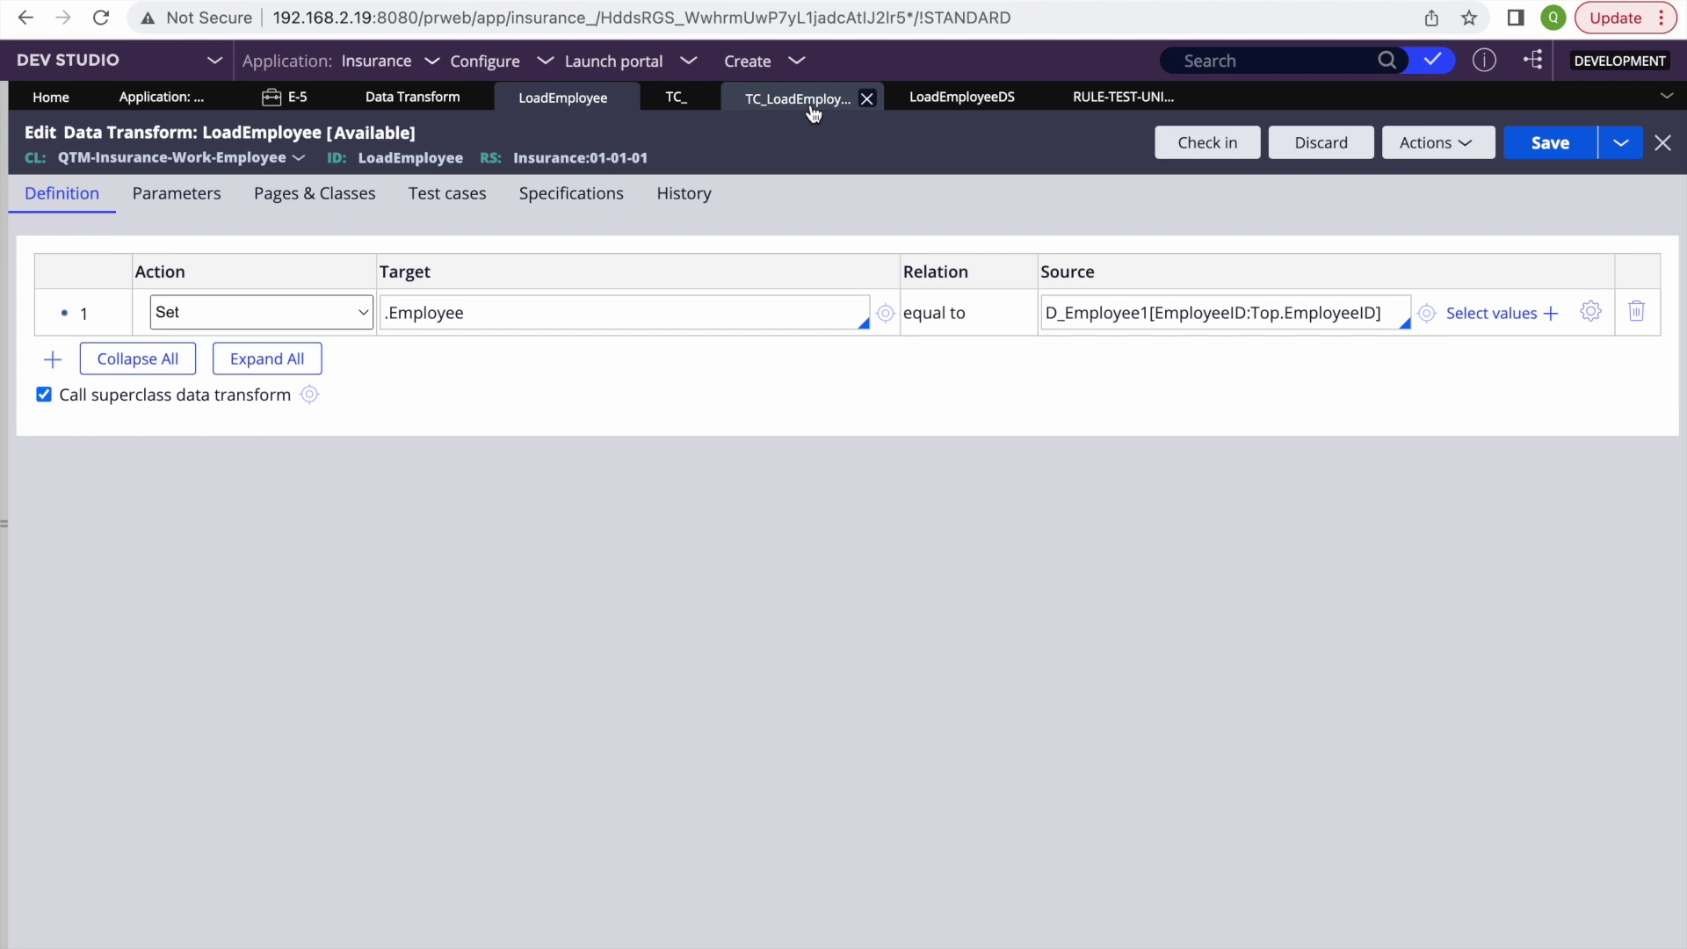
left_click(798, 97)
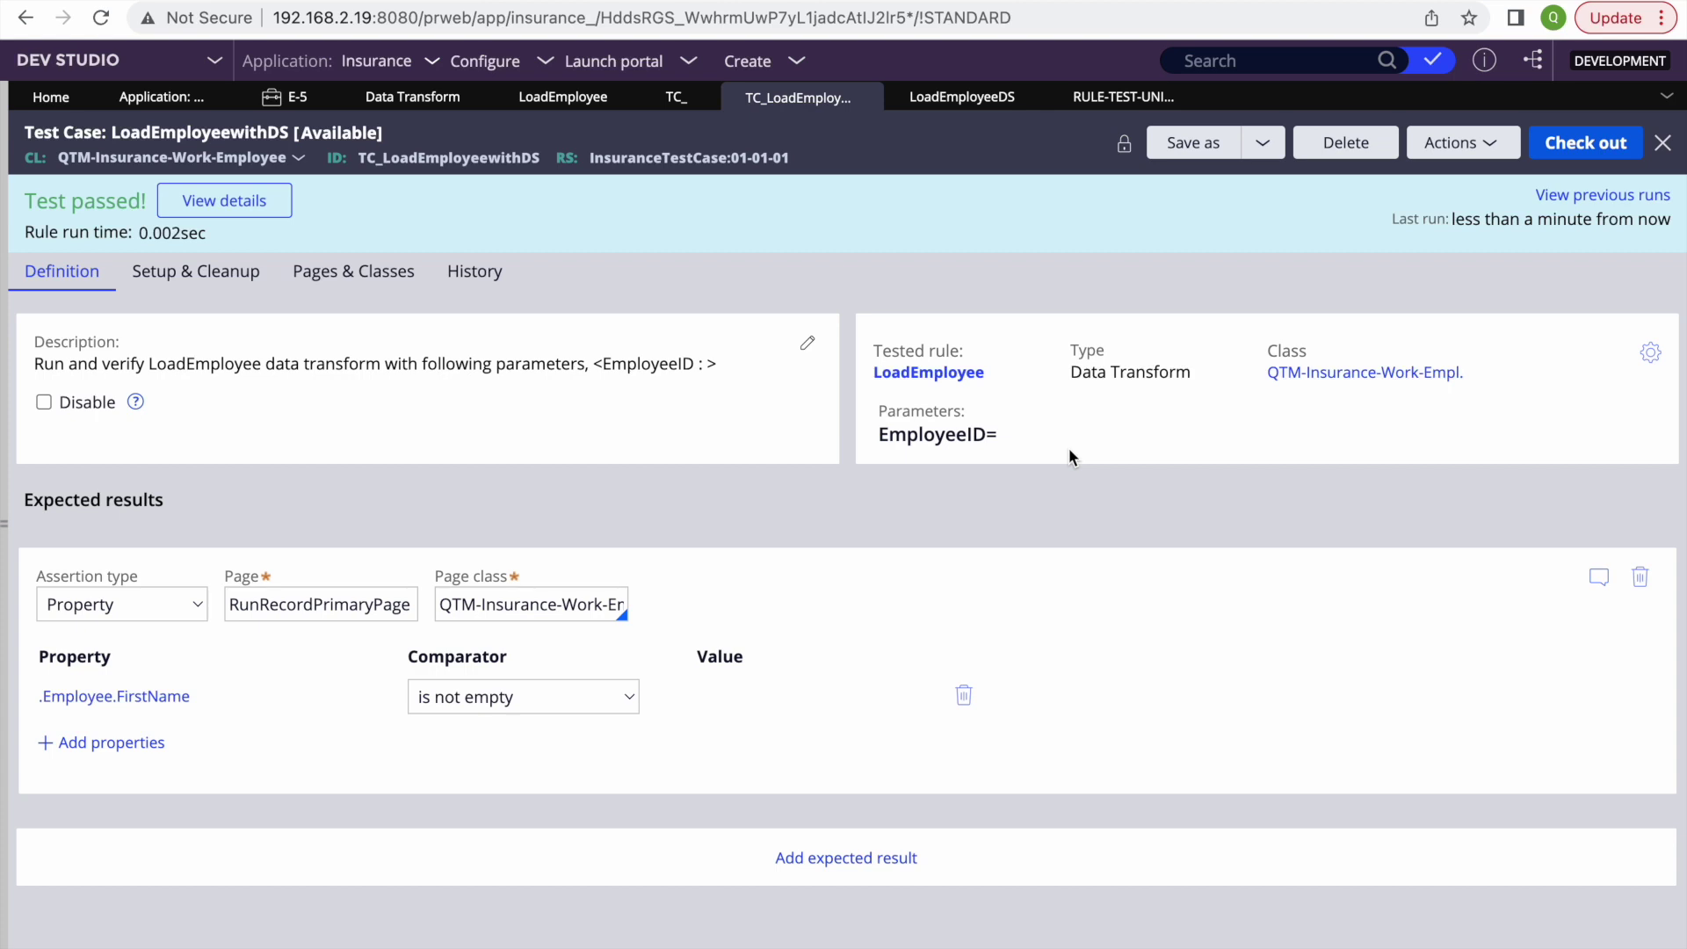
Step: Add a Set row below row 1 of the LoadEmployee data transform with the target Param.FirstName
left_click(558, 97)
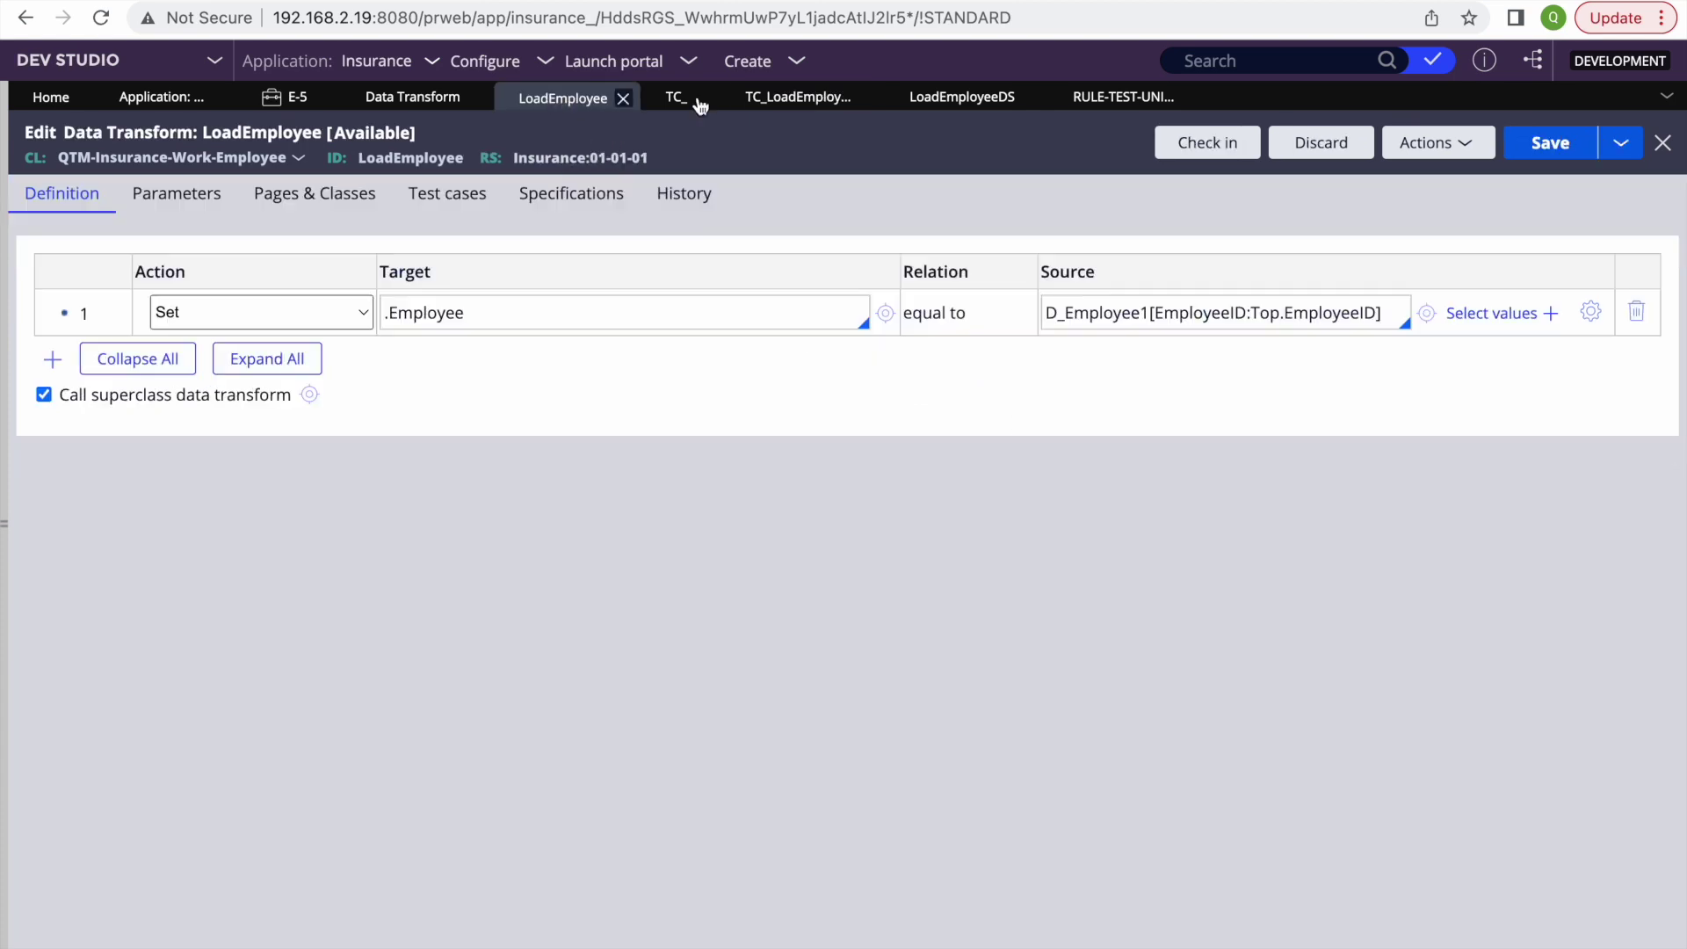
right_click(63, 310)
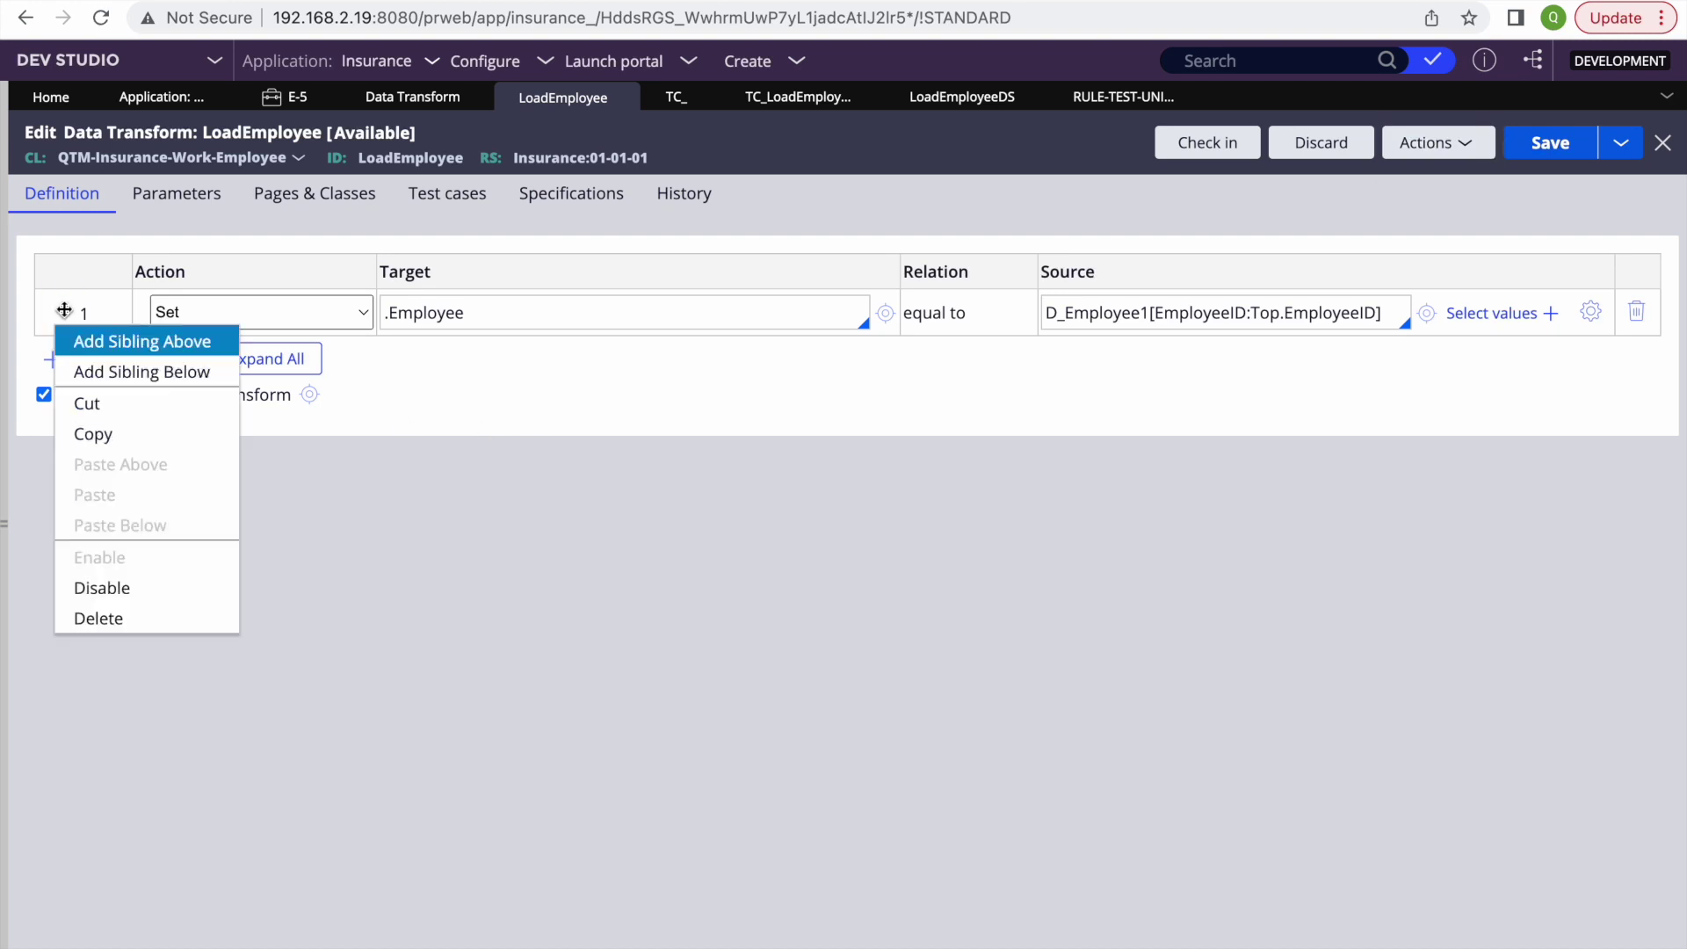
left_click(134, 372)
left_click(448, 349)
type("pARA")
key("BackSpace")
key("BackSpace")
key("BackSpace")
key("BackSpace")
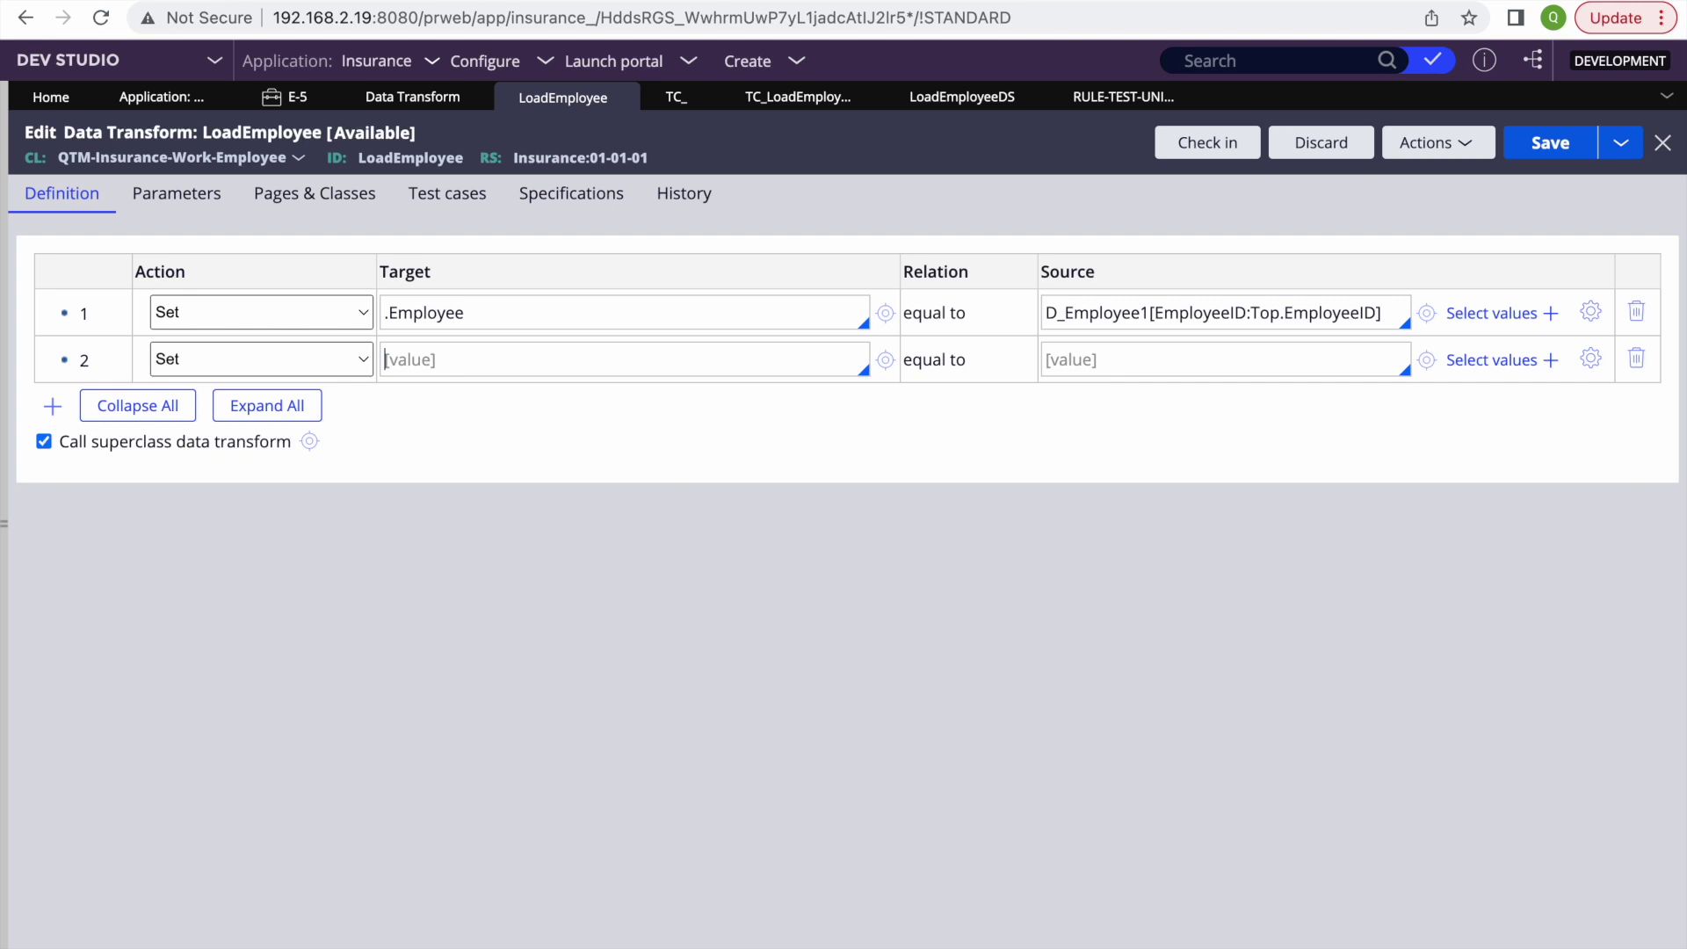
type("Param.P")
type("irstName")
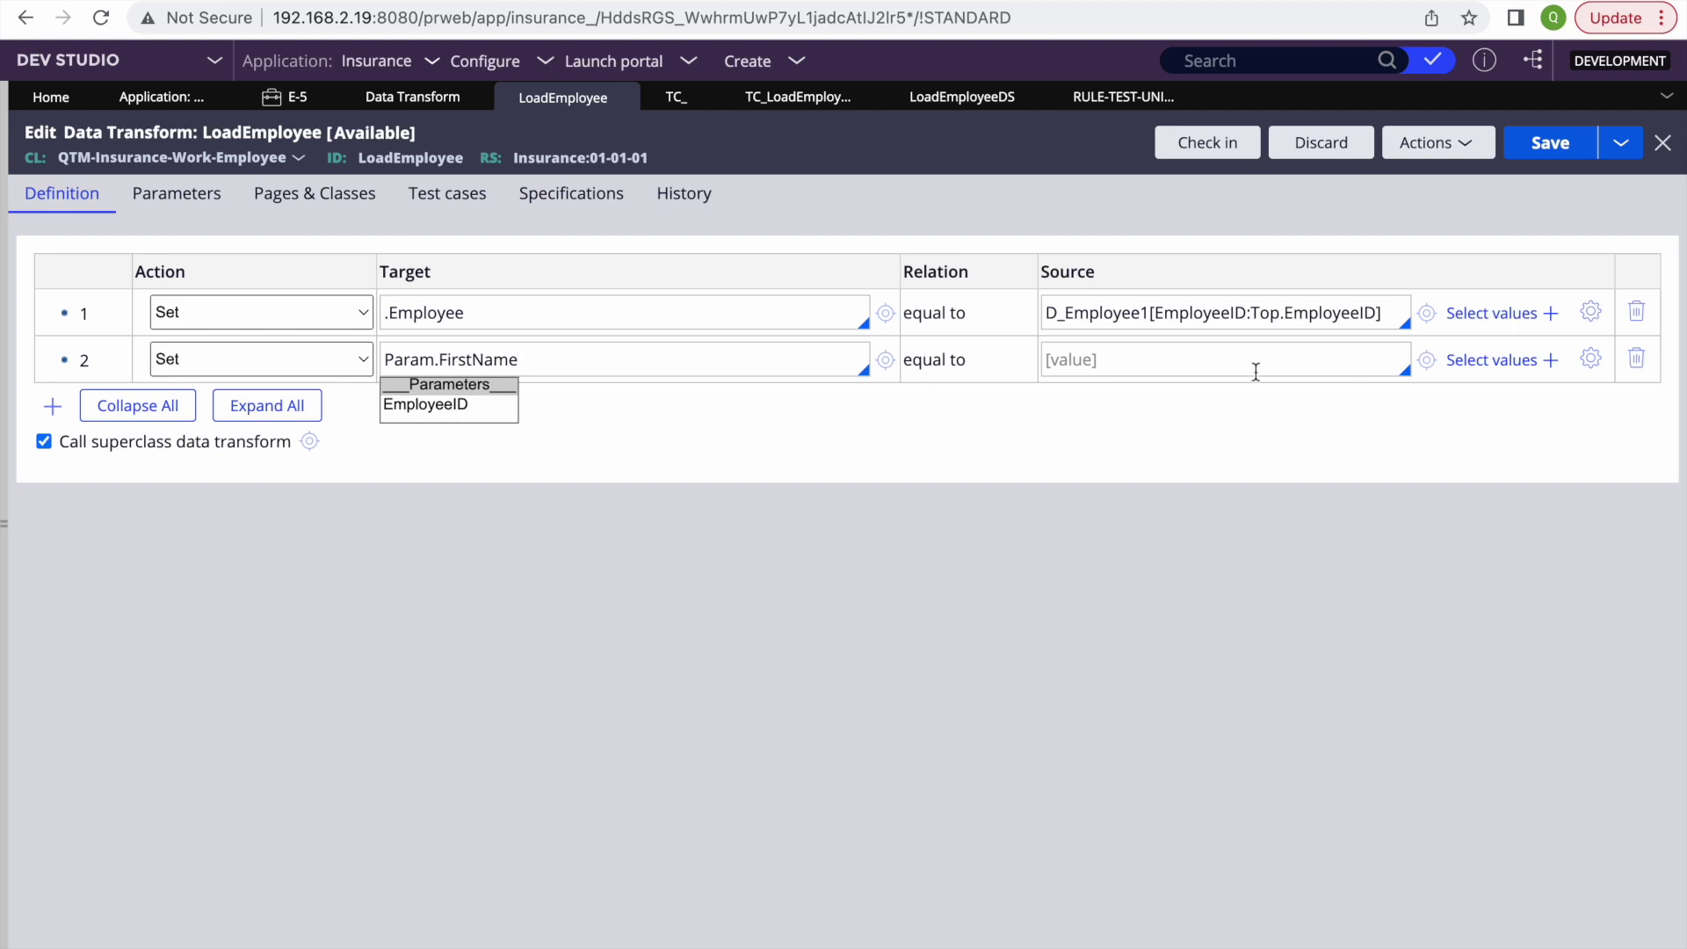
Step: Set the source of the Param.FirstName row to .Employee.FirstName and save the data transform
left_click(1105, 357)
type(".")
key("Return")
key("Home")
key("Down")
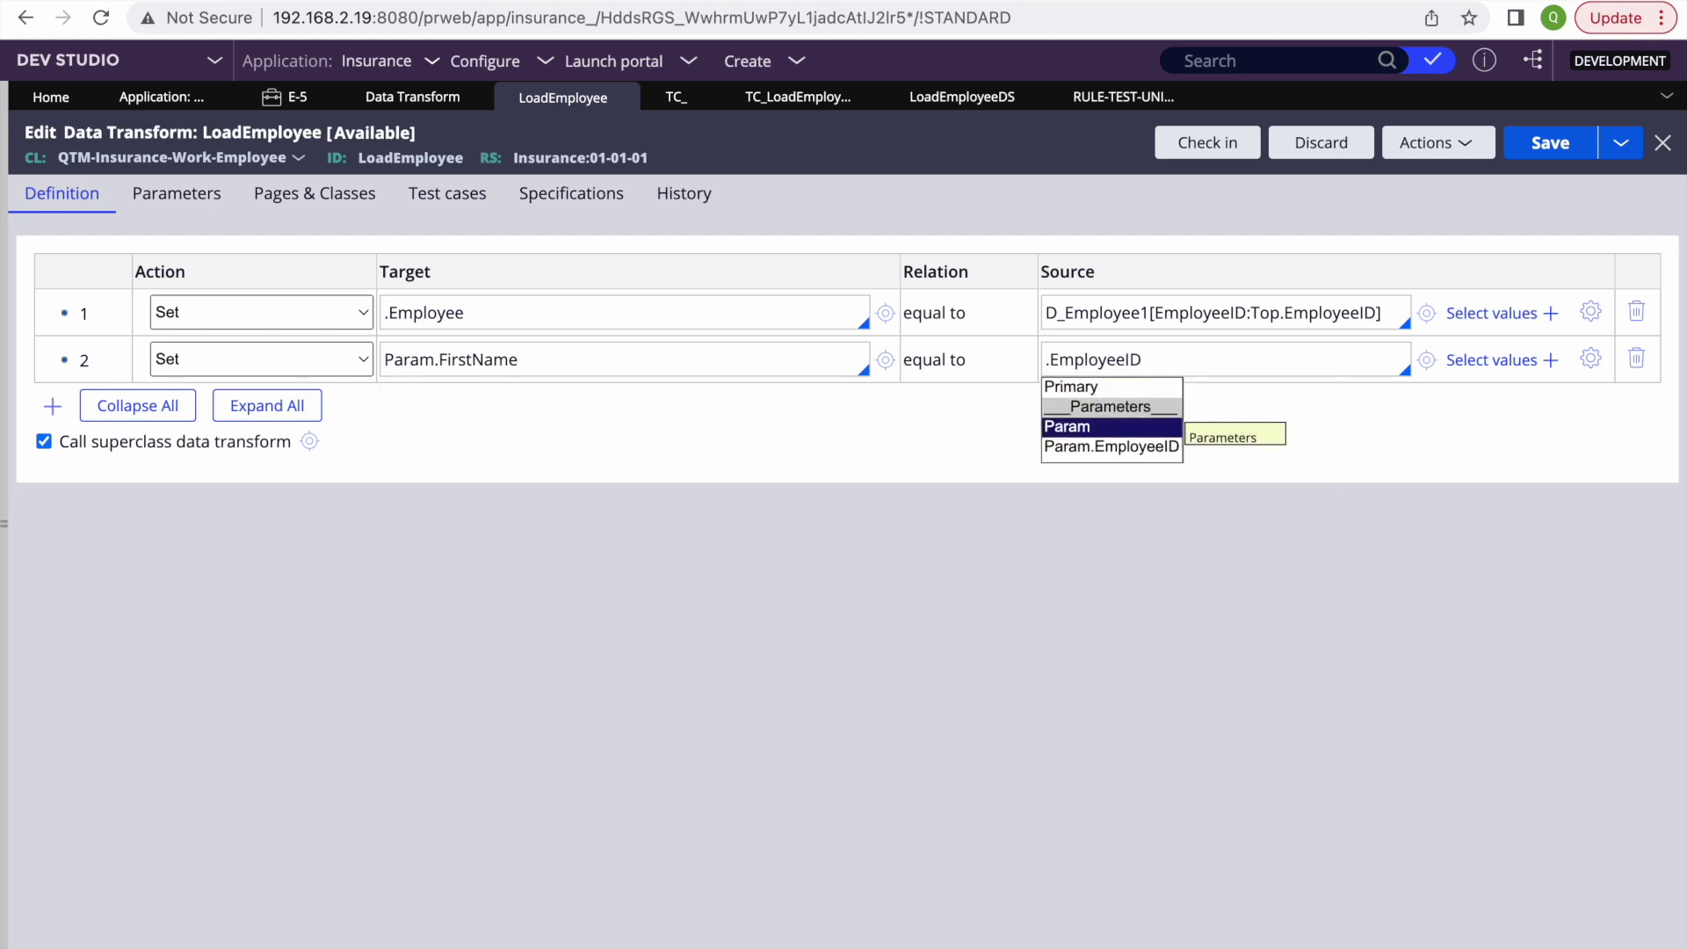
key("ctrl+a")
key("BackSpace")
type(".")
key("Down")
key("Down")
key("Down")
key("Down")
key("Down")
key("Down")
key("Down")
key("Return")
type(".")
key("Down")
key("Return")
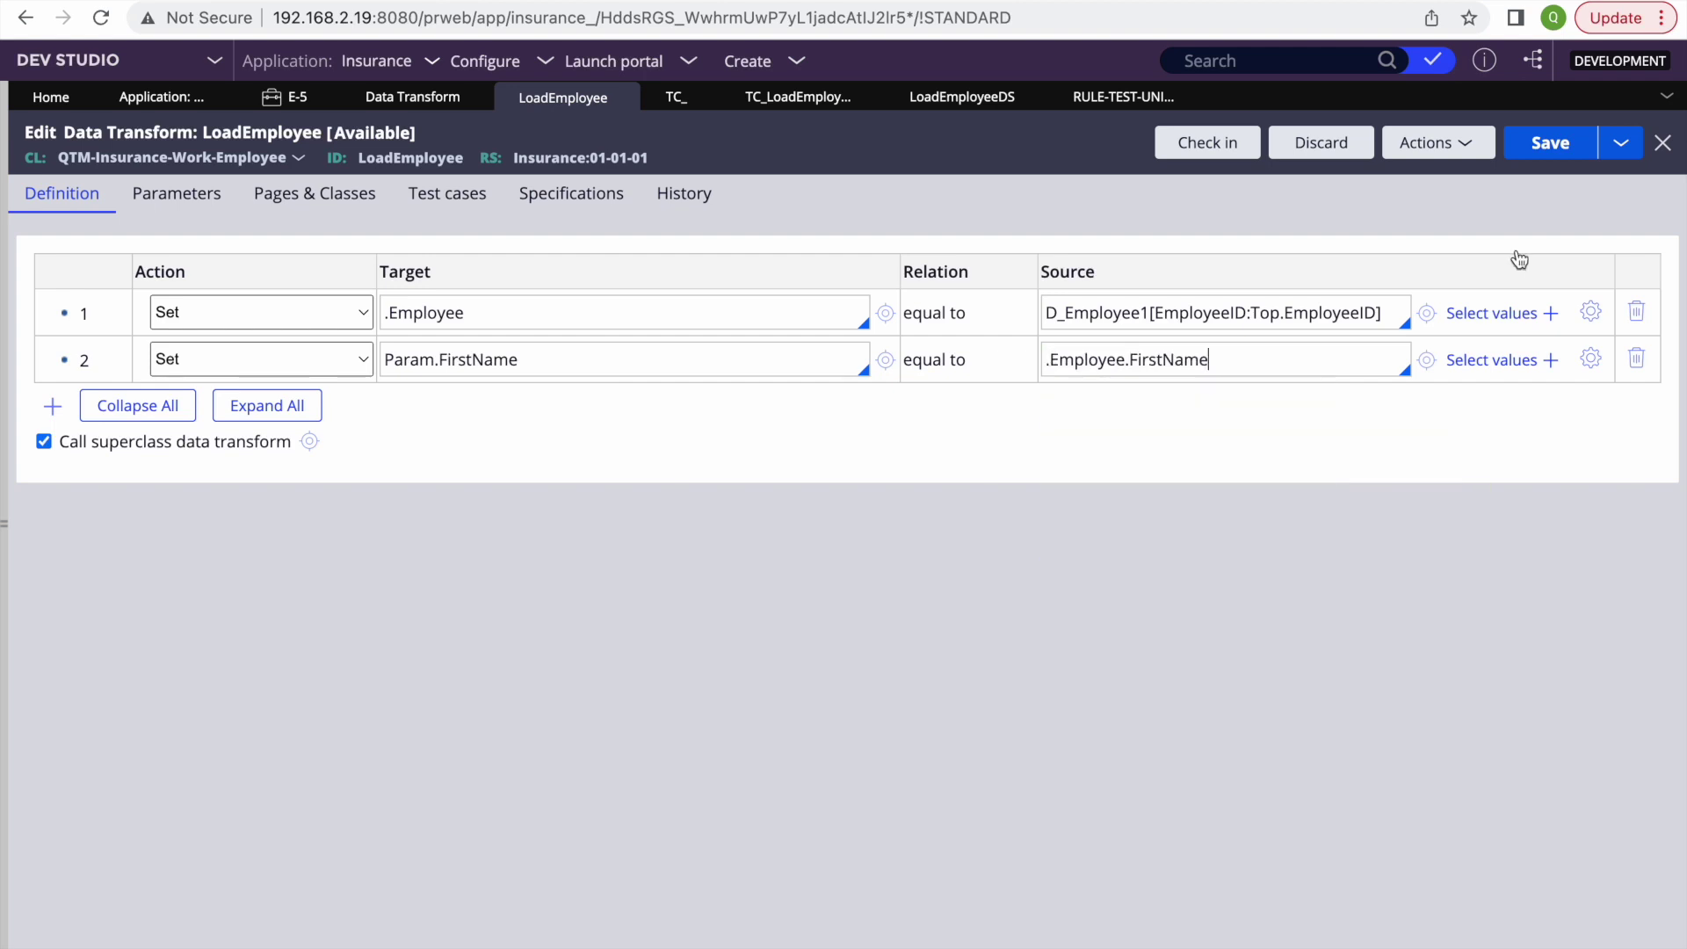
left_click(1548, 145)
Step: Replace Top.EmployeeID in row 1's source expression with the literal "1" and save LoadEmployee
double_click(1320, 313)
key("BackSpace")
key("BackSpace")
key("BackSpace")
key("BackSpace")
key("BackSpace")
type("\"\"")
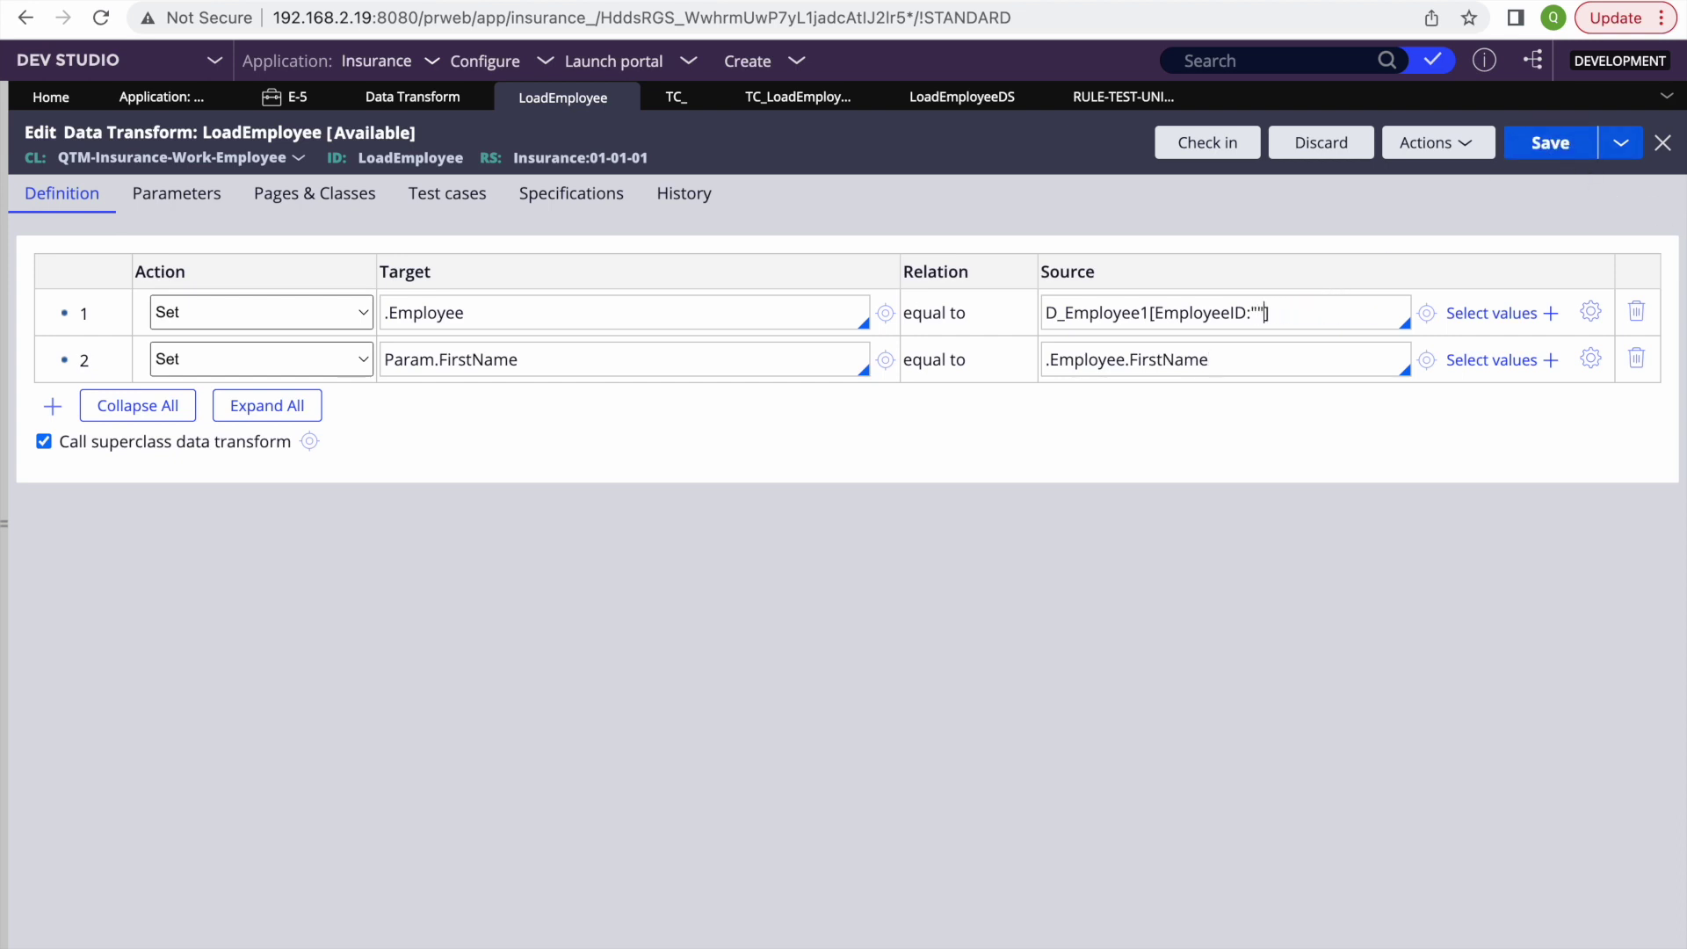
key("Right")
type("1")
left_click(1546, 145)
Step: Run the LoadEmployee data transform on an empty test page with tracing started
left_click(1432, 144)
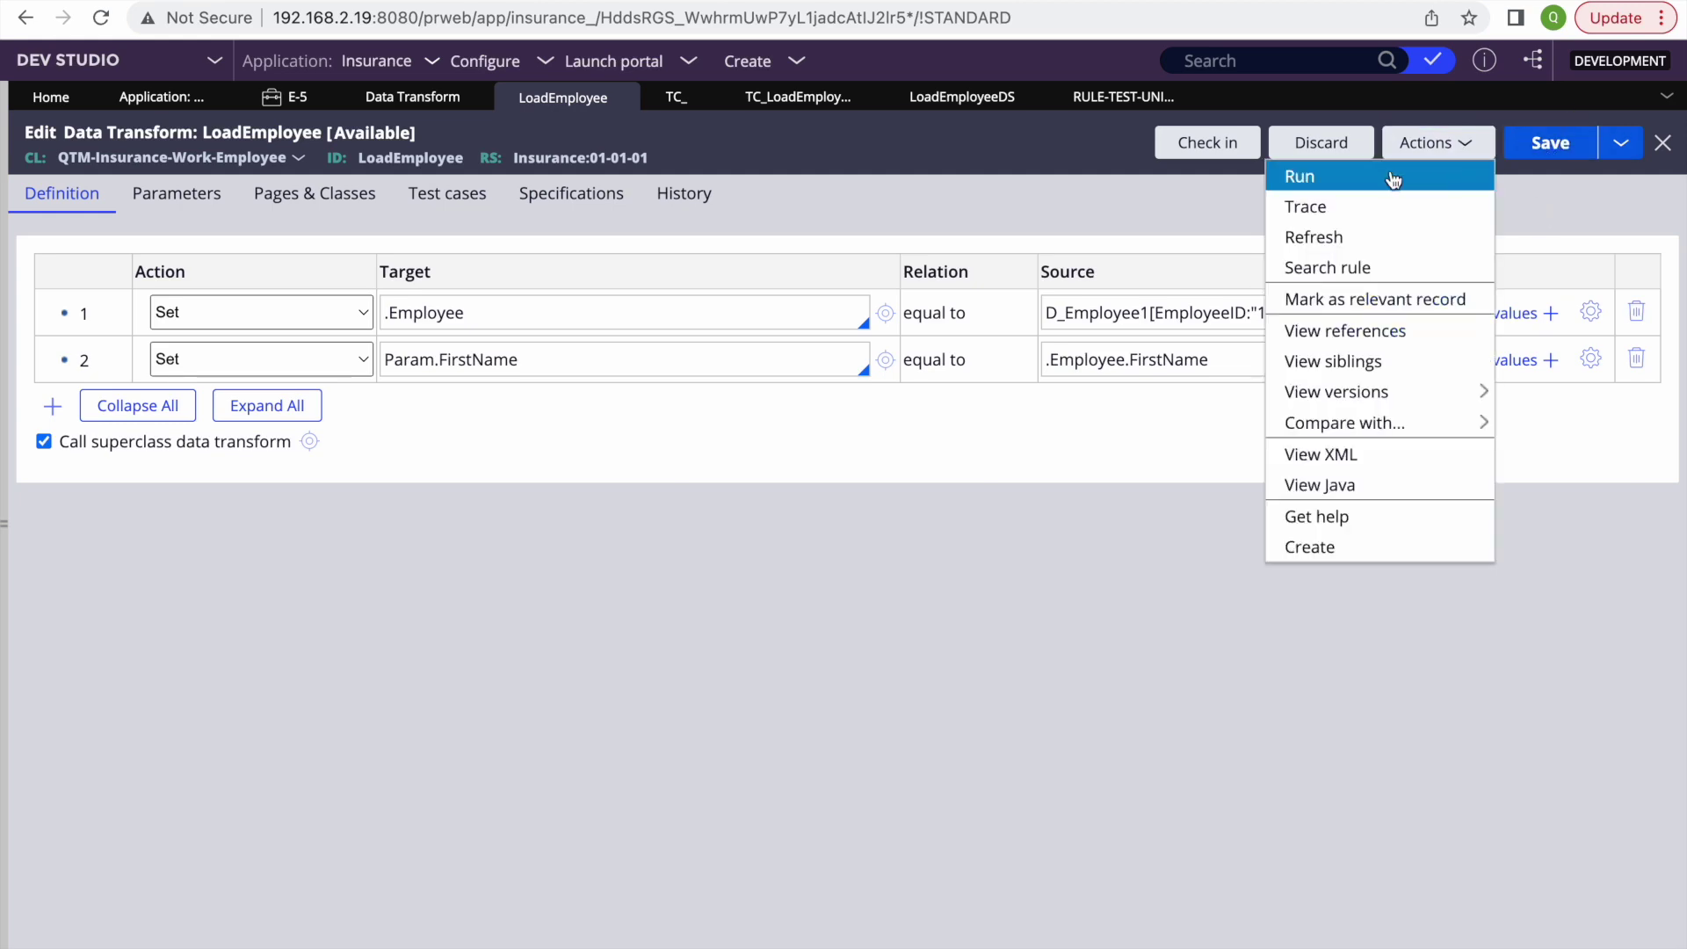
left_click(1393, 178)
left_click(1601, 78)
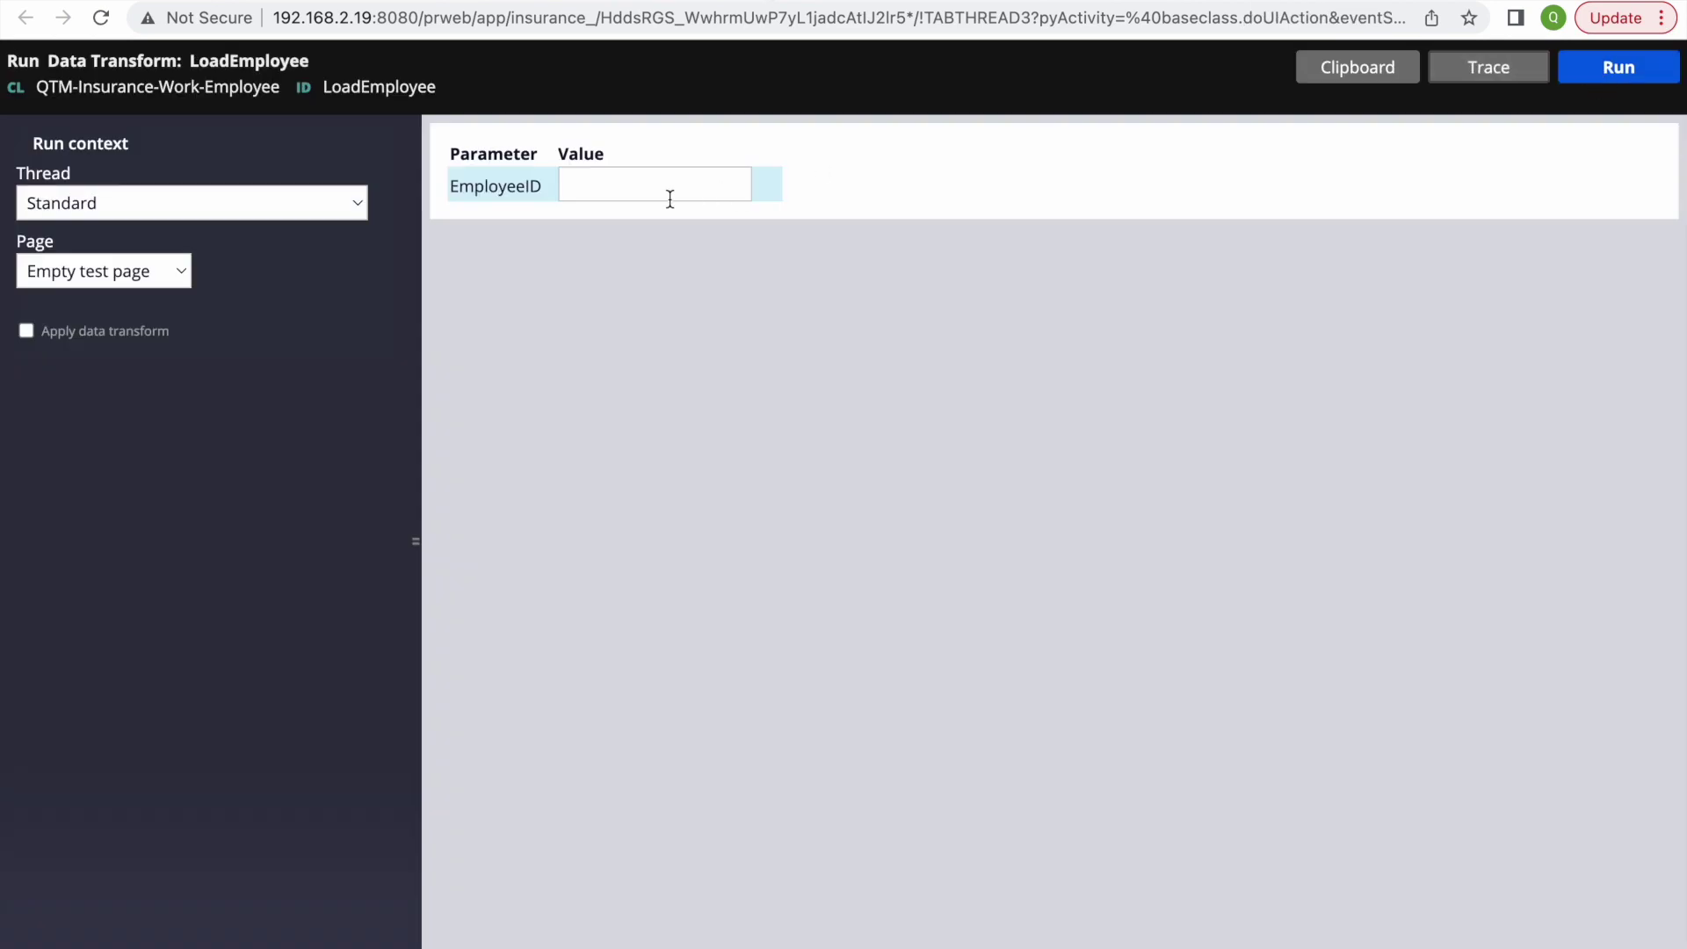
left_click(631, 195)
type("1")
left_click(1618, 71)
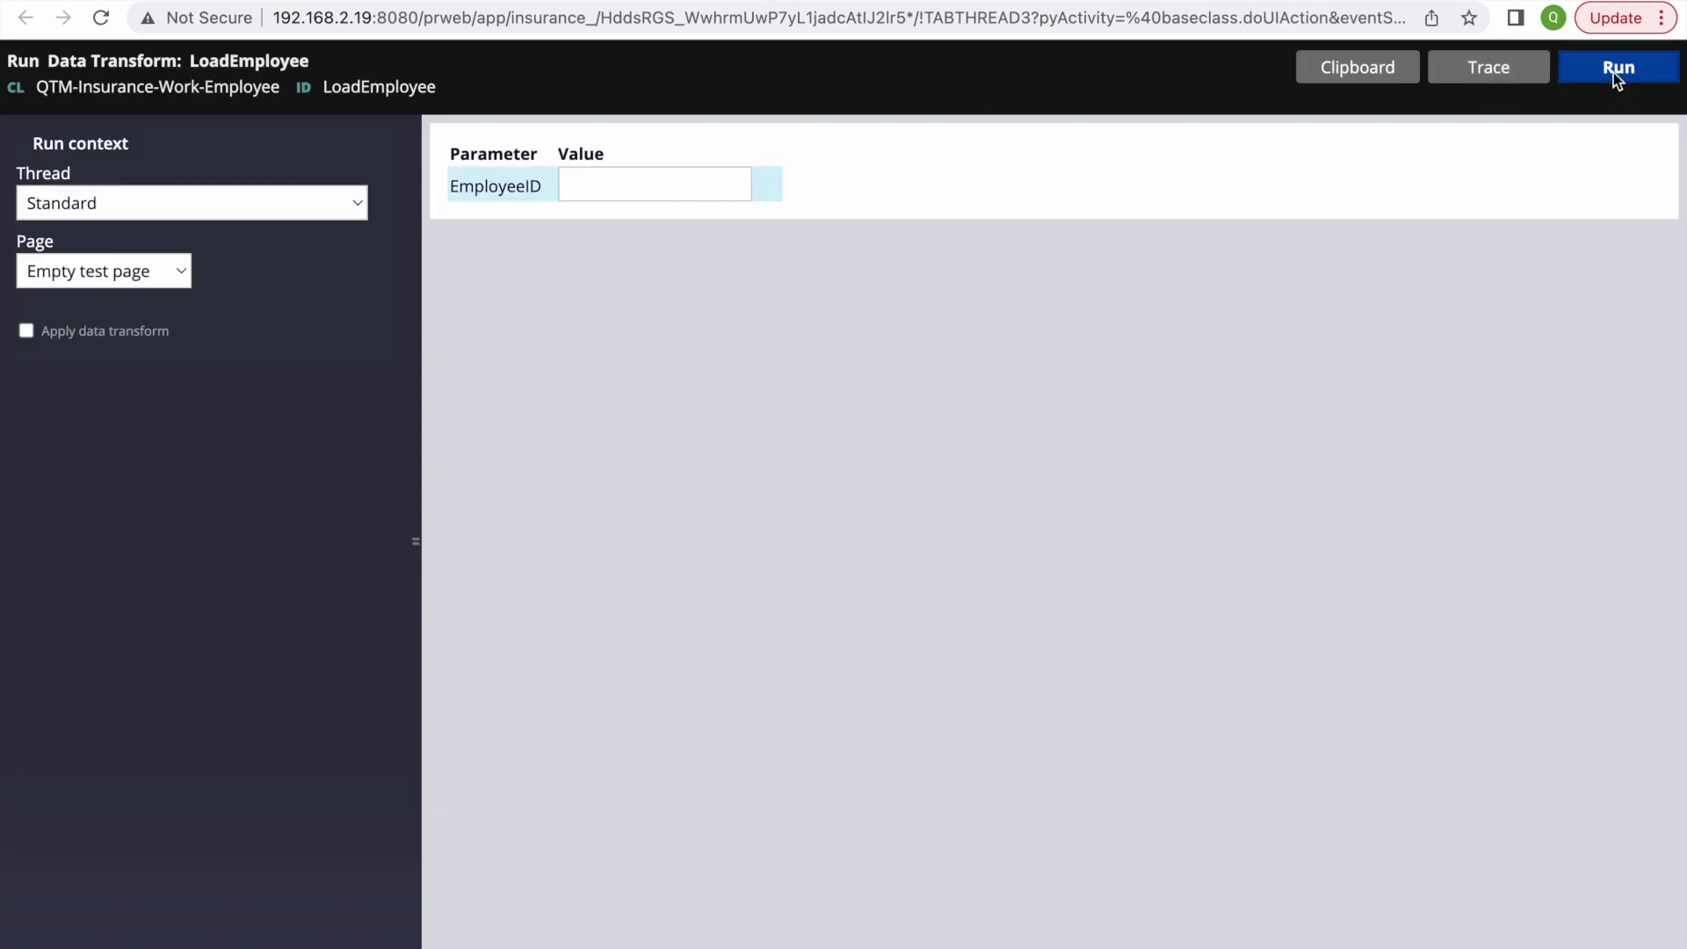
Step: Inspect the parameter page of the Data Transform End event in the Tracer, and close the trace and run windows
key("super+Tab")
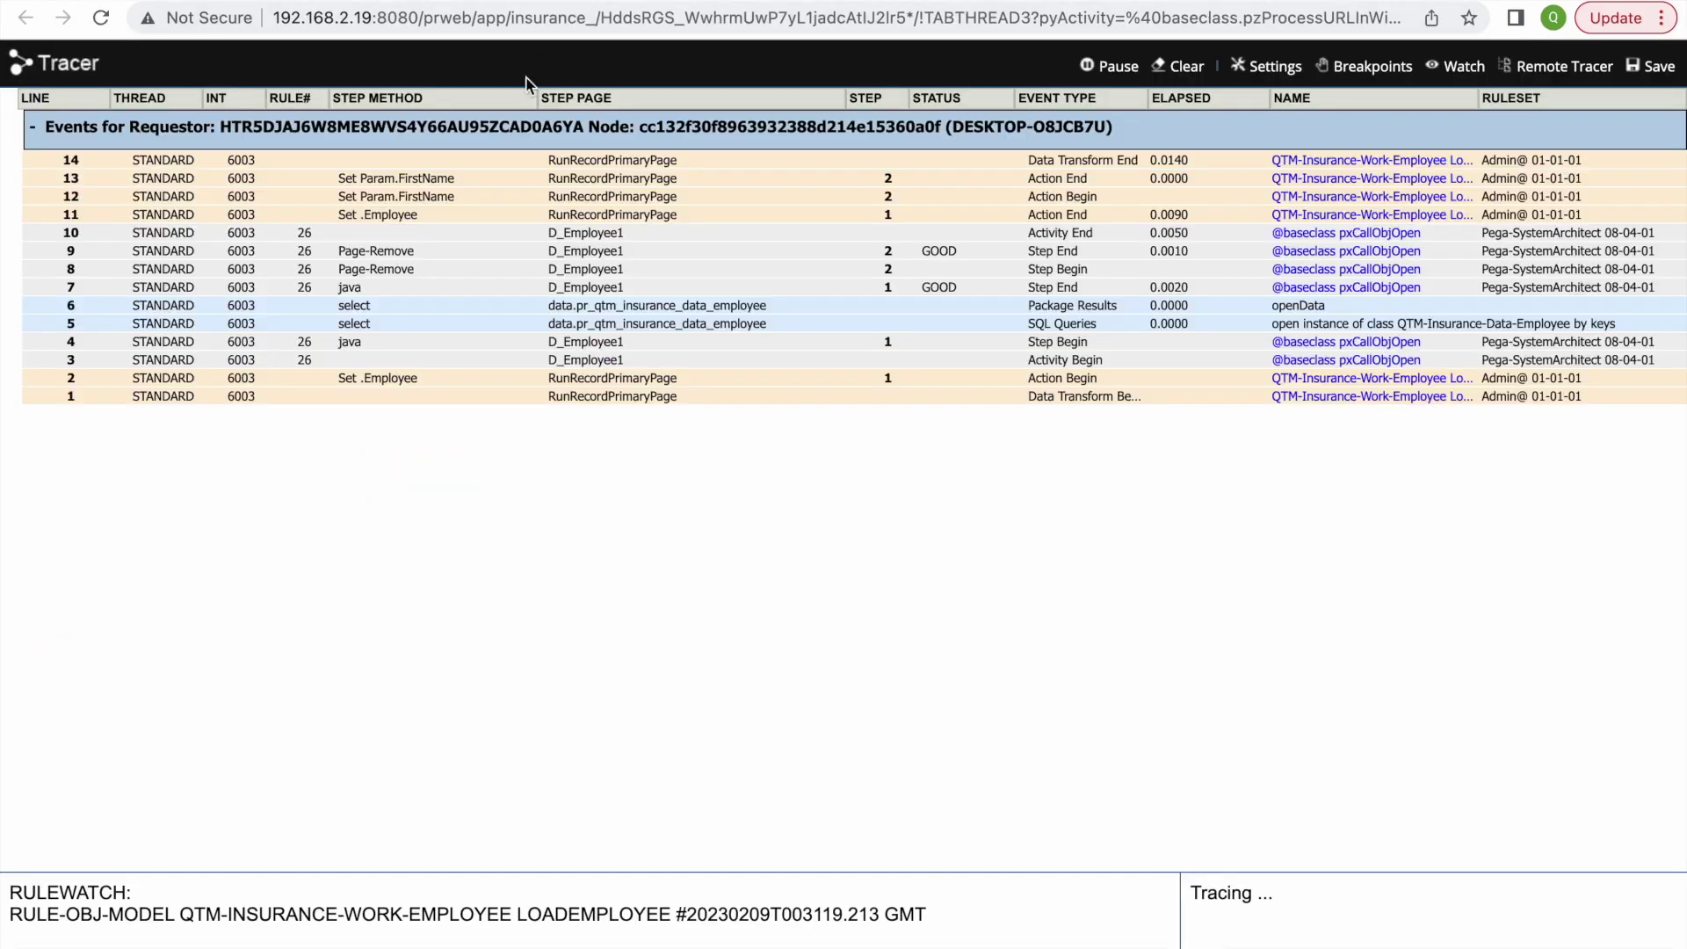
left_click(413, 161)
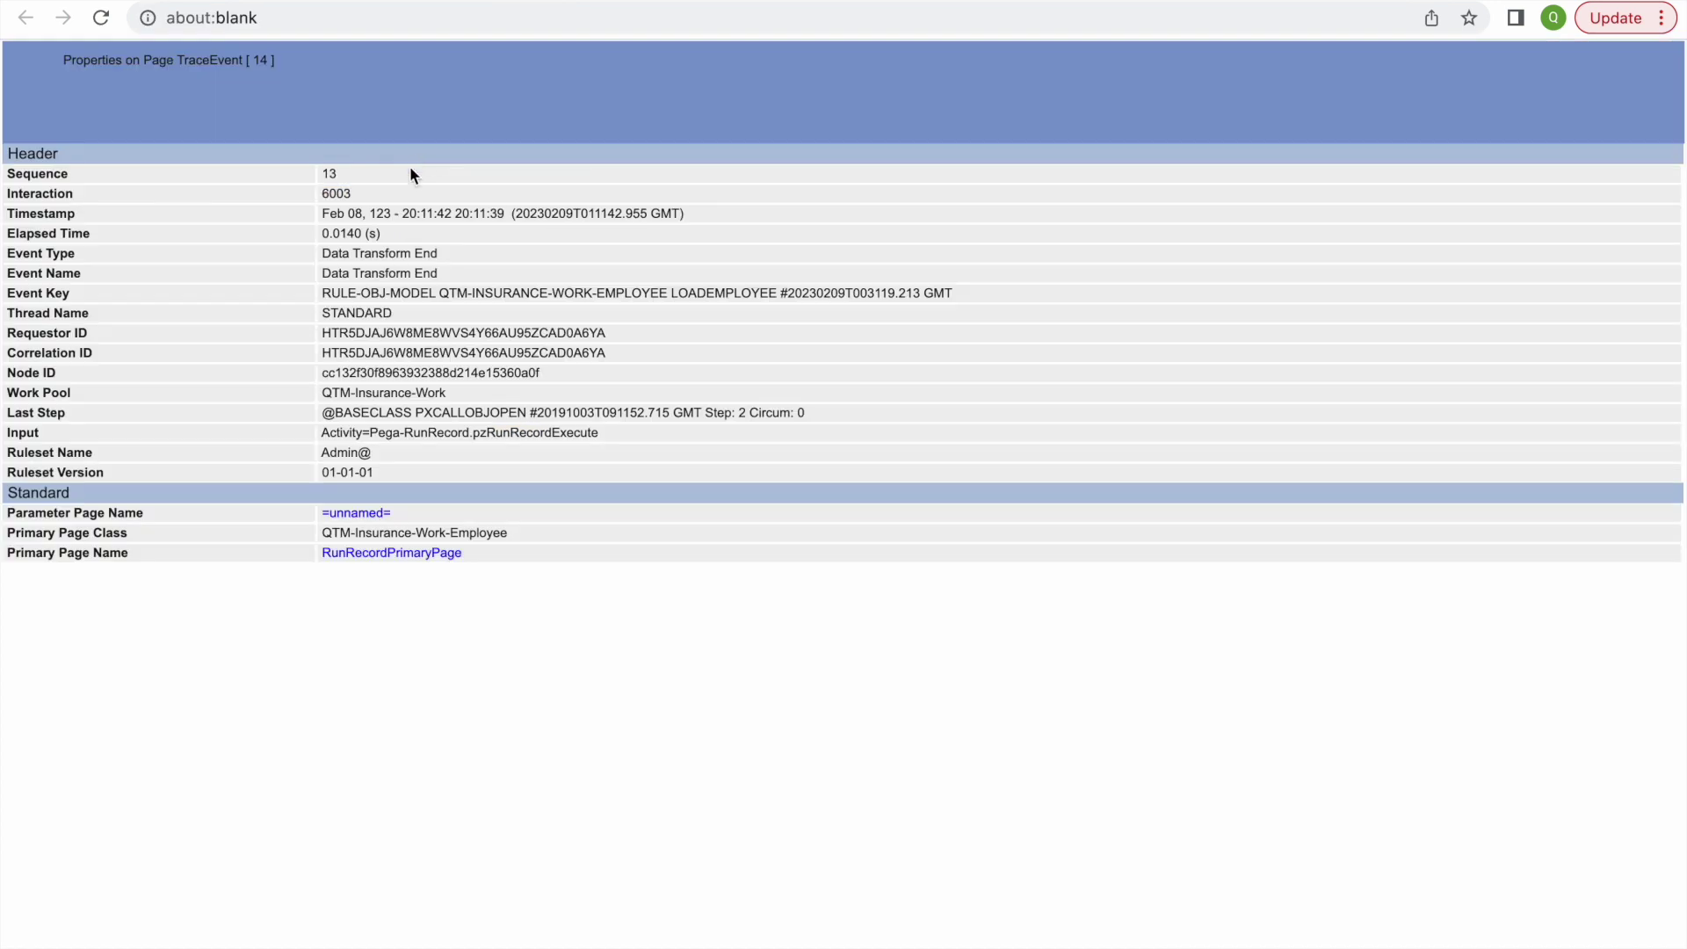
left_click(364, 514)
double_click(118, 407)
key("super+w")
key("super+w")
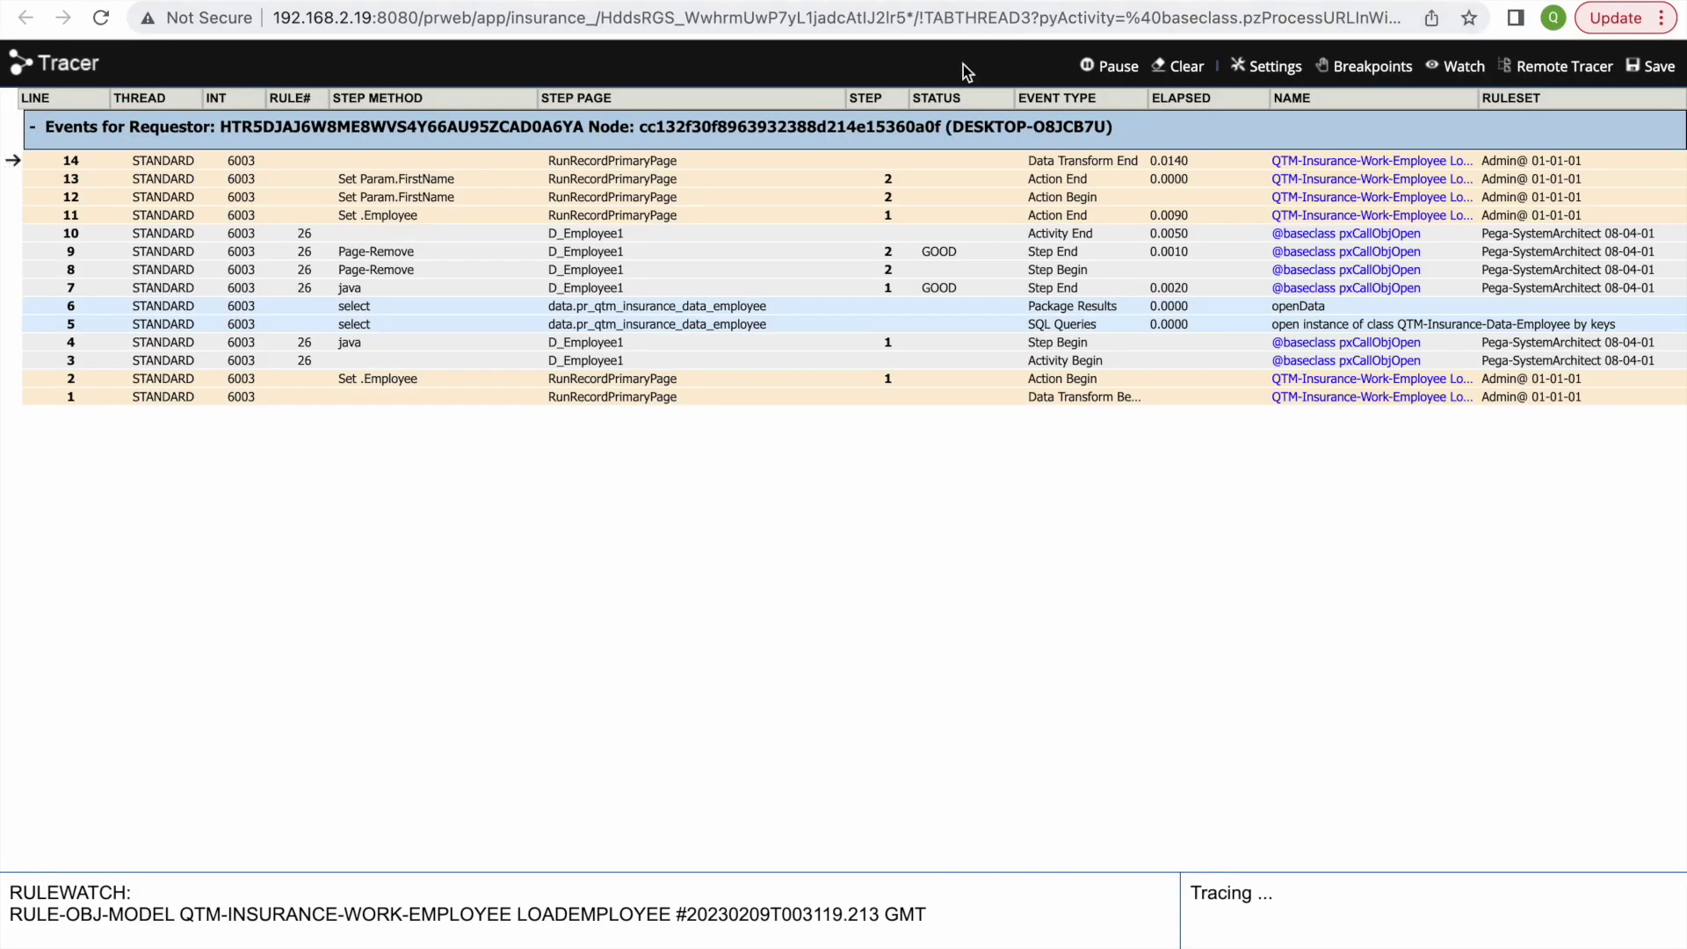
key("super+w")
key("super+w")
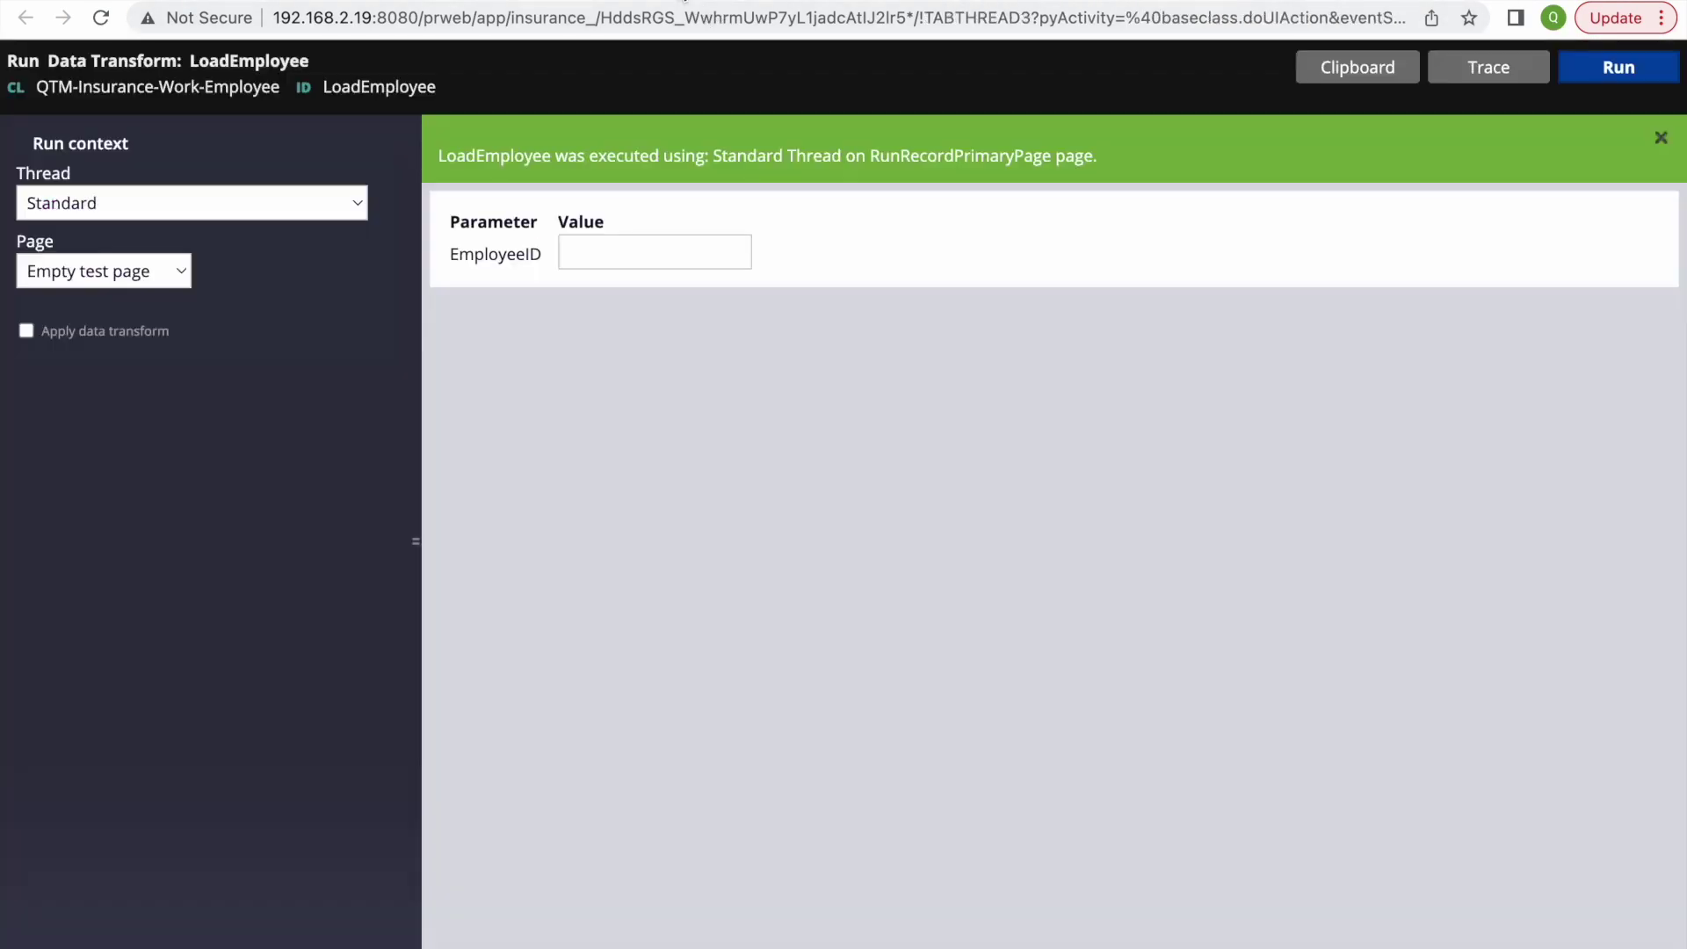
key("super+w")
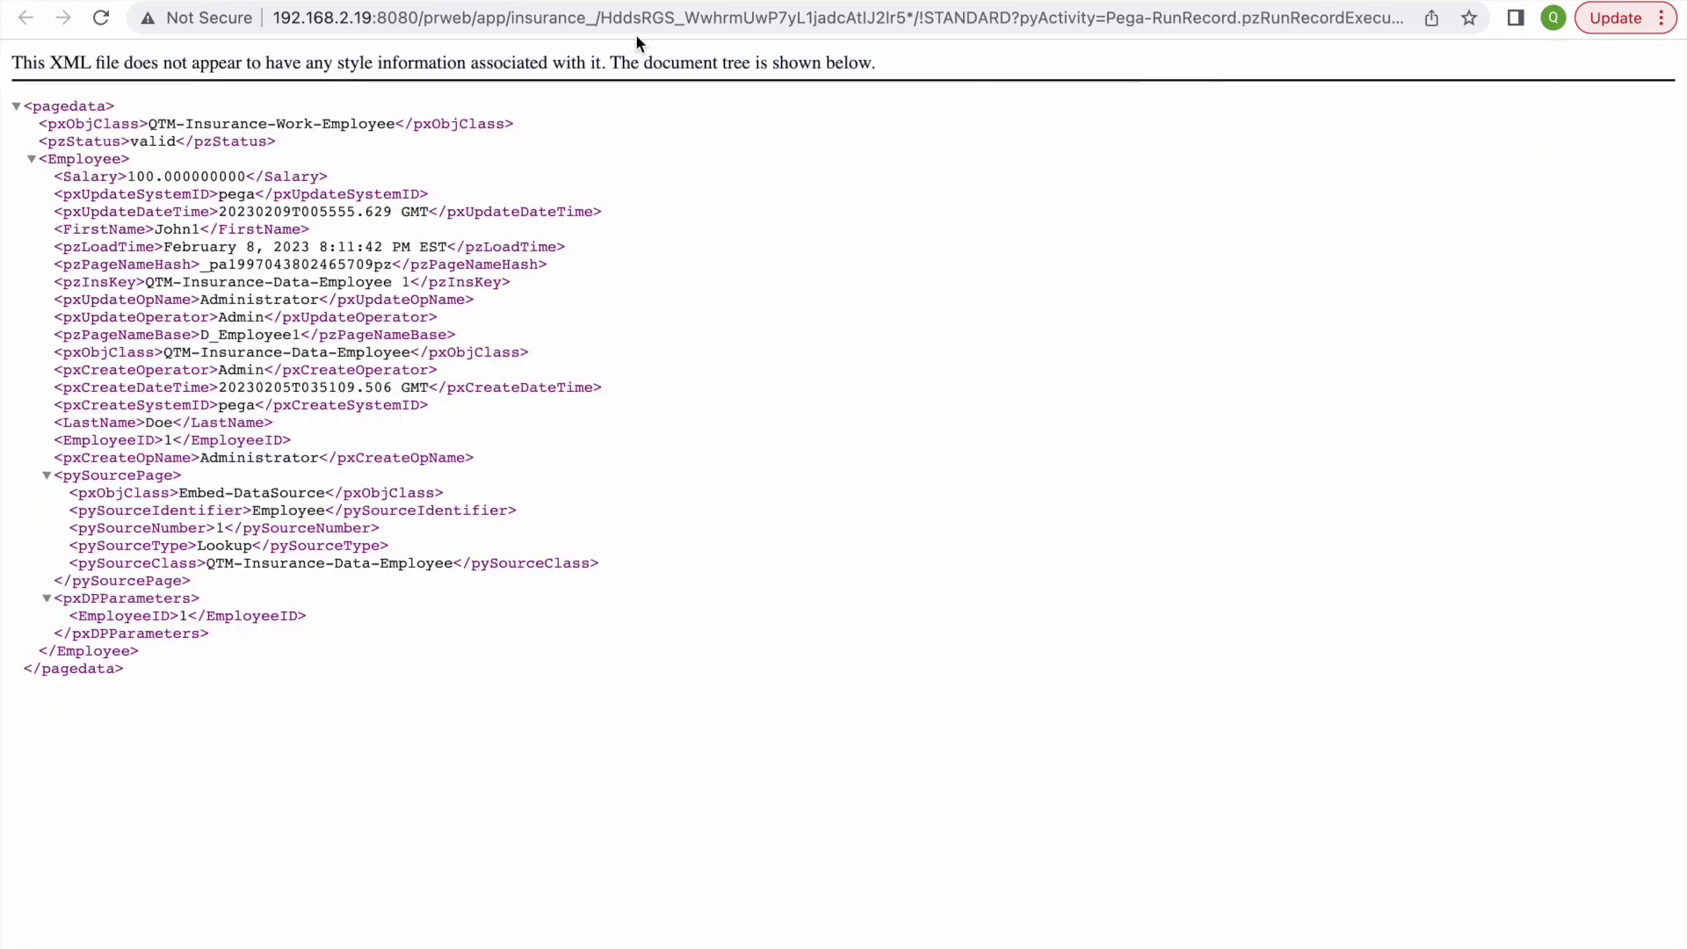
key("super+w")
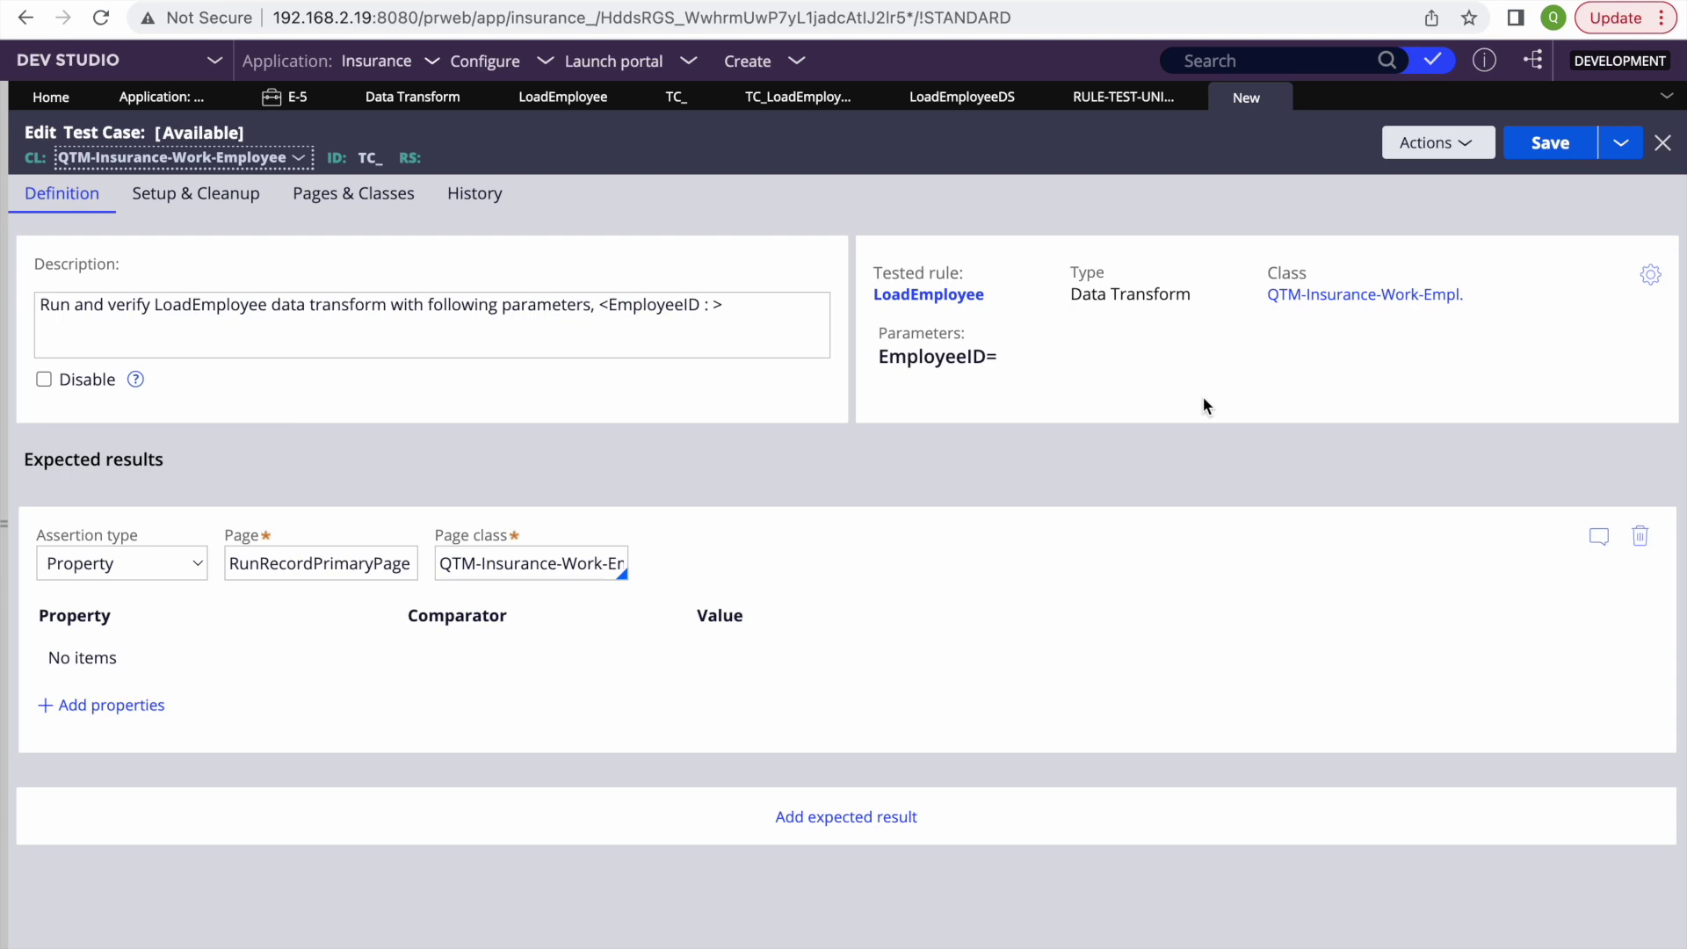
Step: Add a property assertion that Param.FirstName is not empty to the test case's expected results
double_click(225, 304)
left_click(110, 706)
left_click(626, 479)
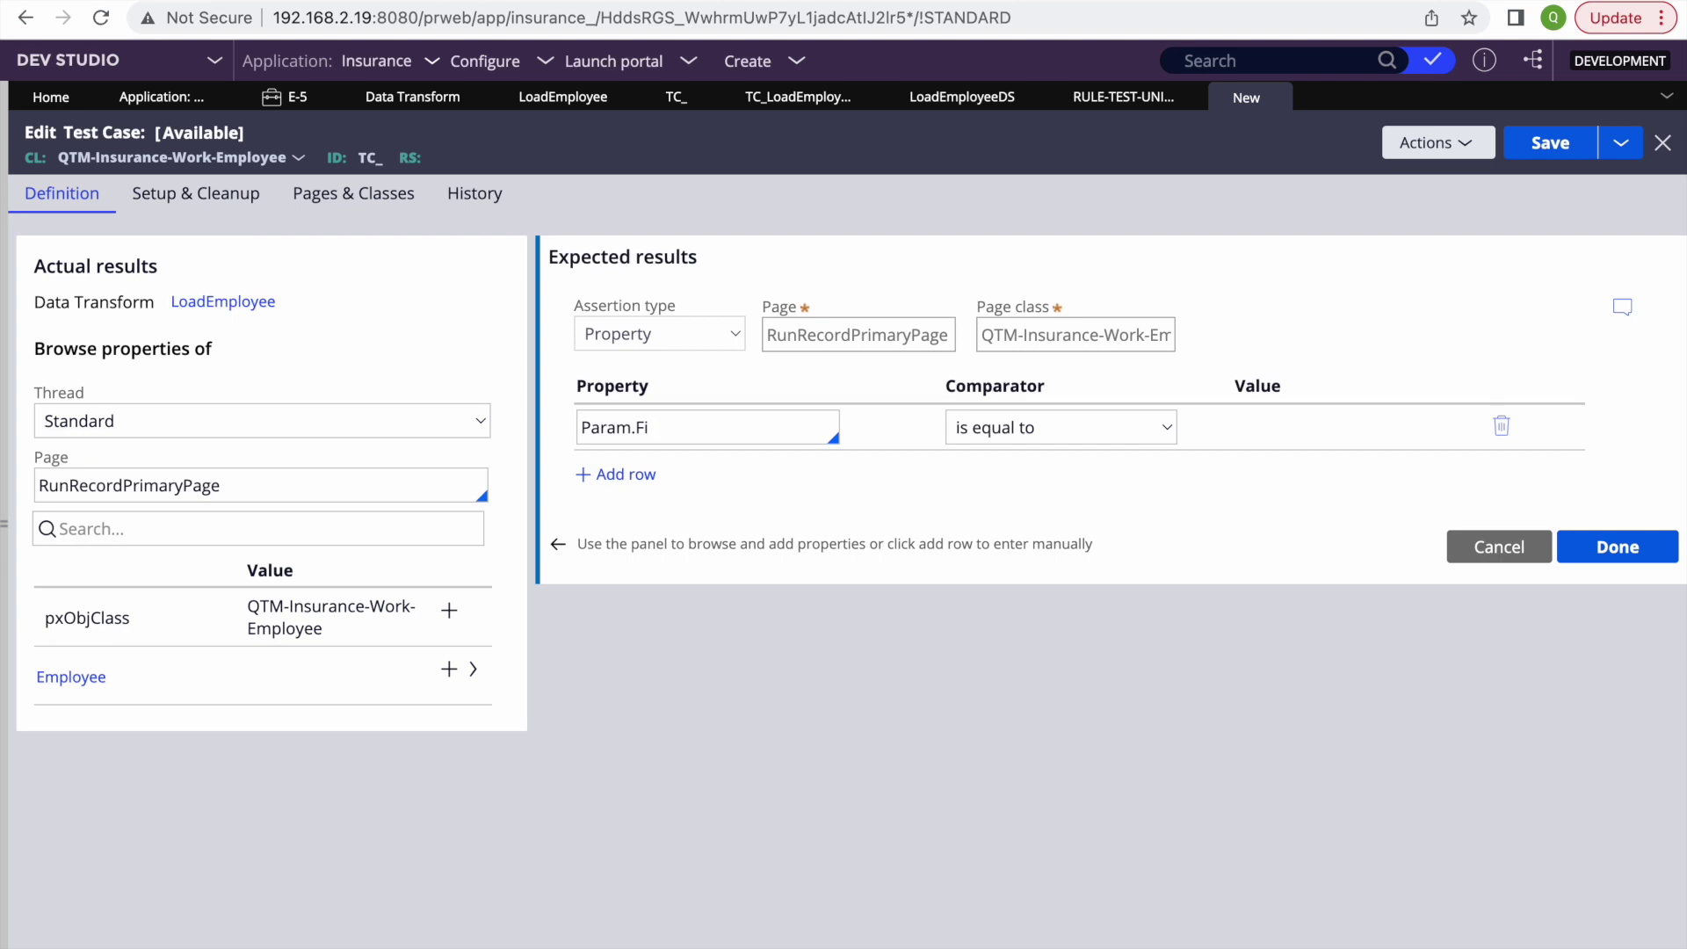
type("Param.FirstName")
left_click(1094, 432)
left_click(1027, 427)
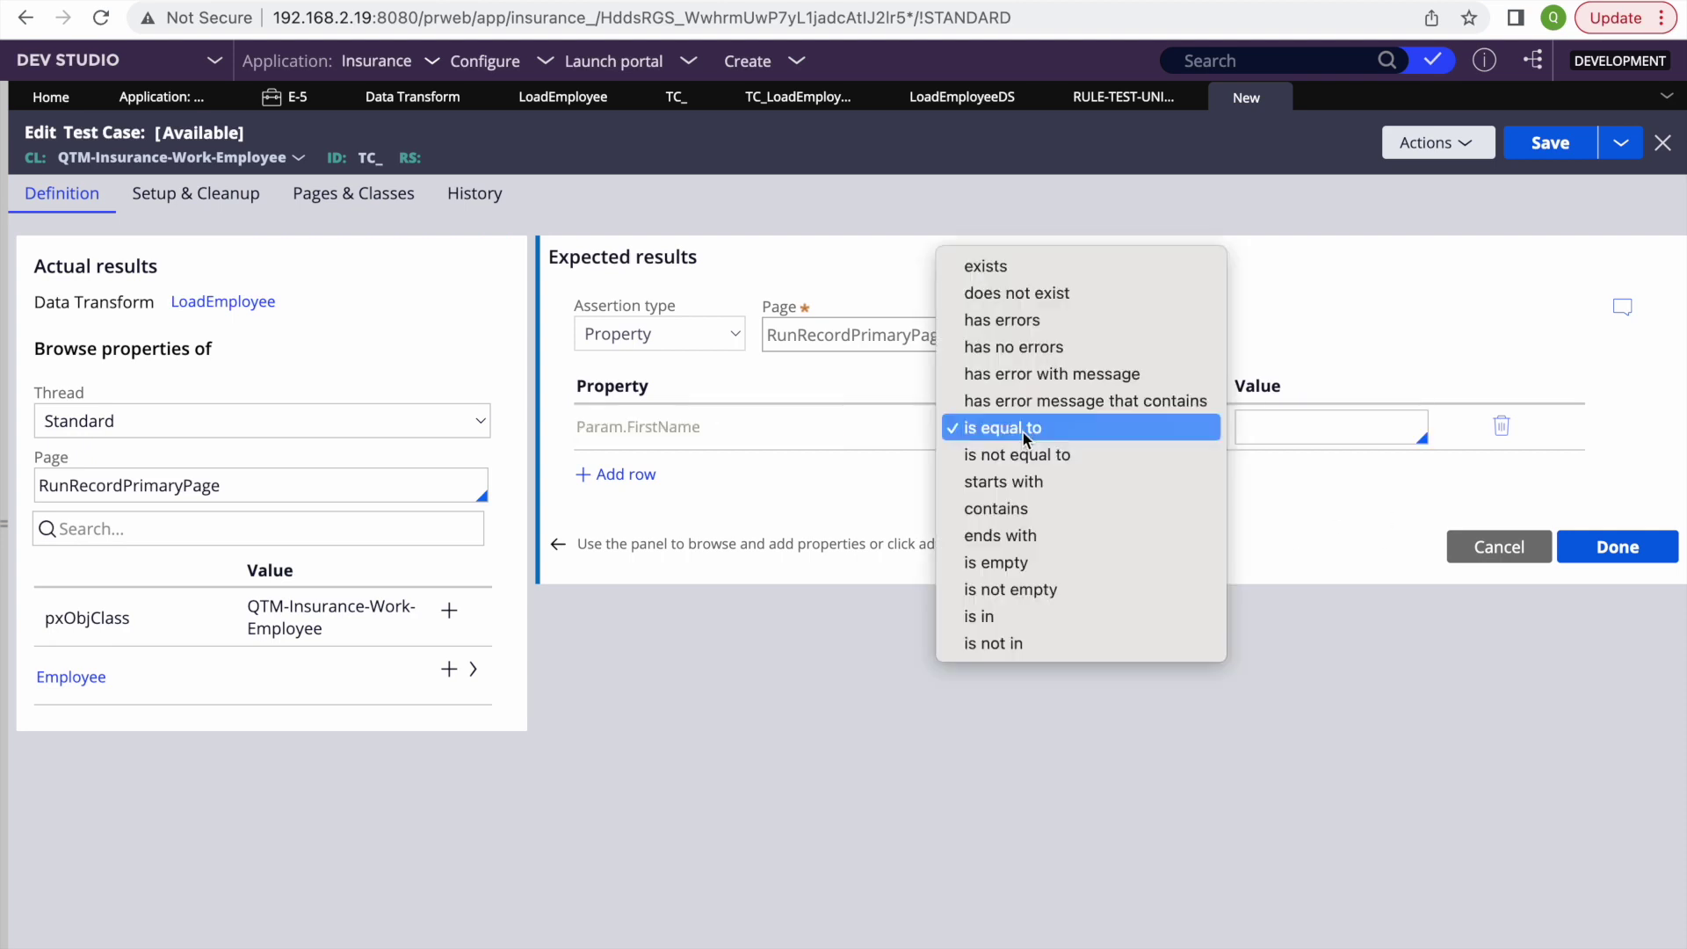
left_click(1000, 590)
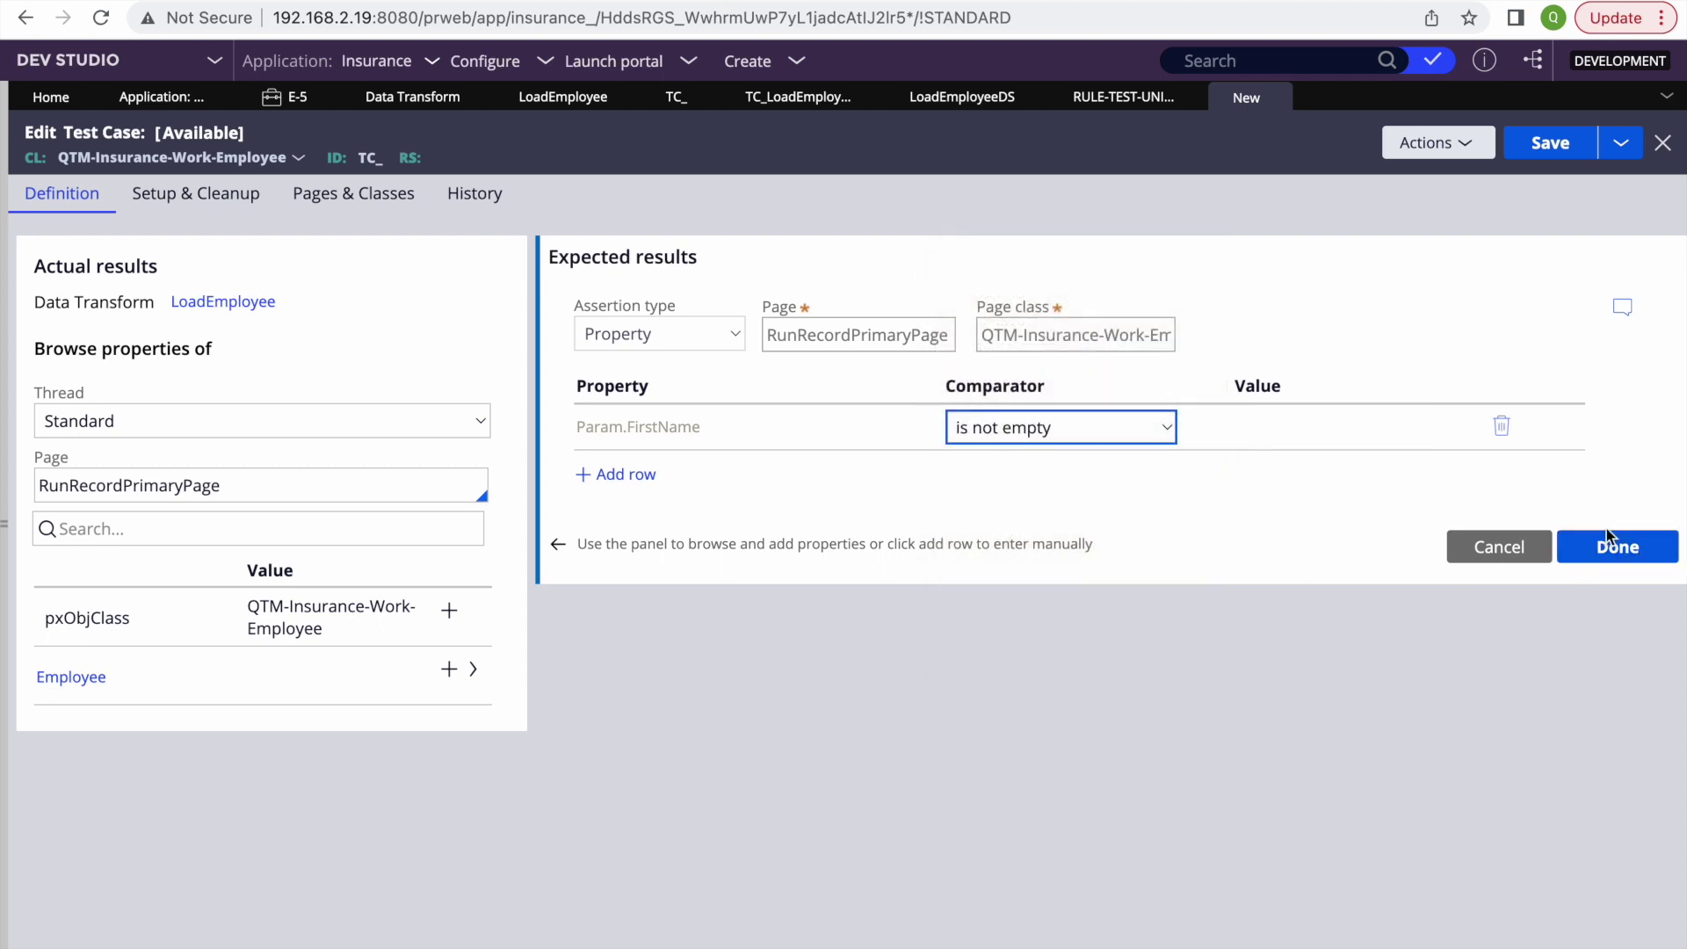
left_click(1628, 551)
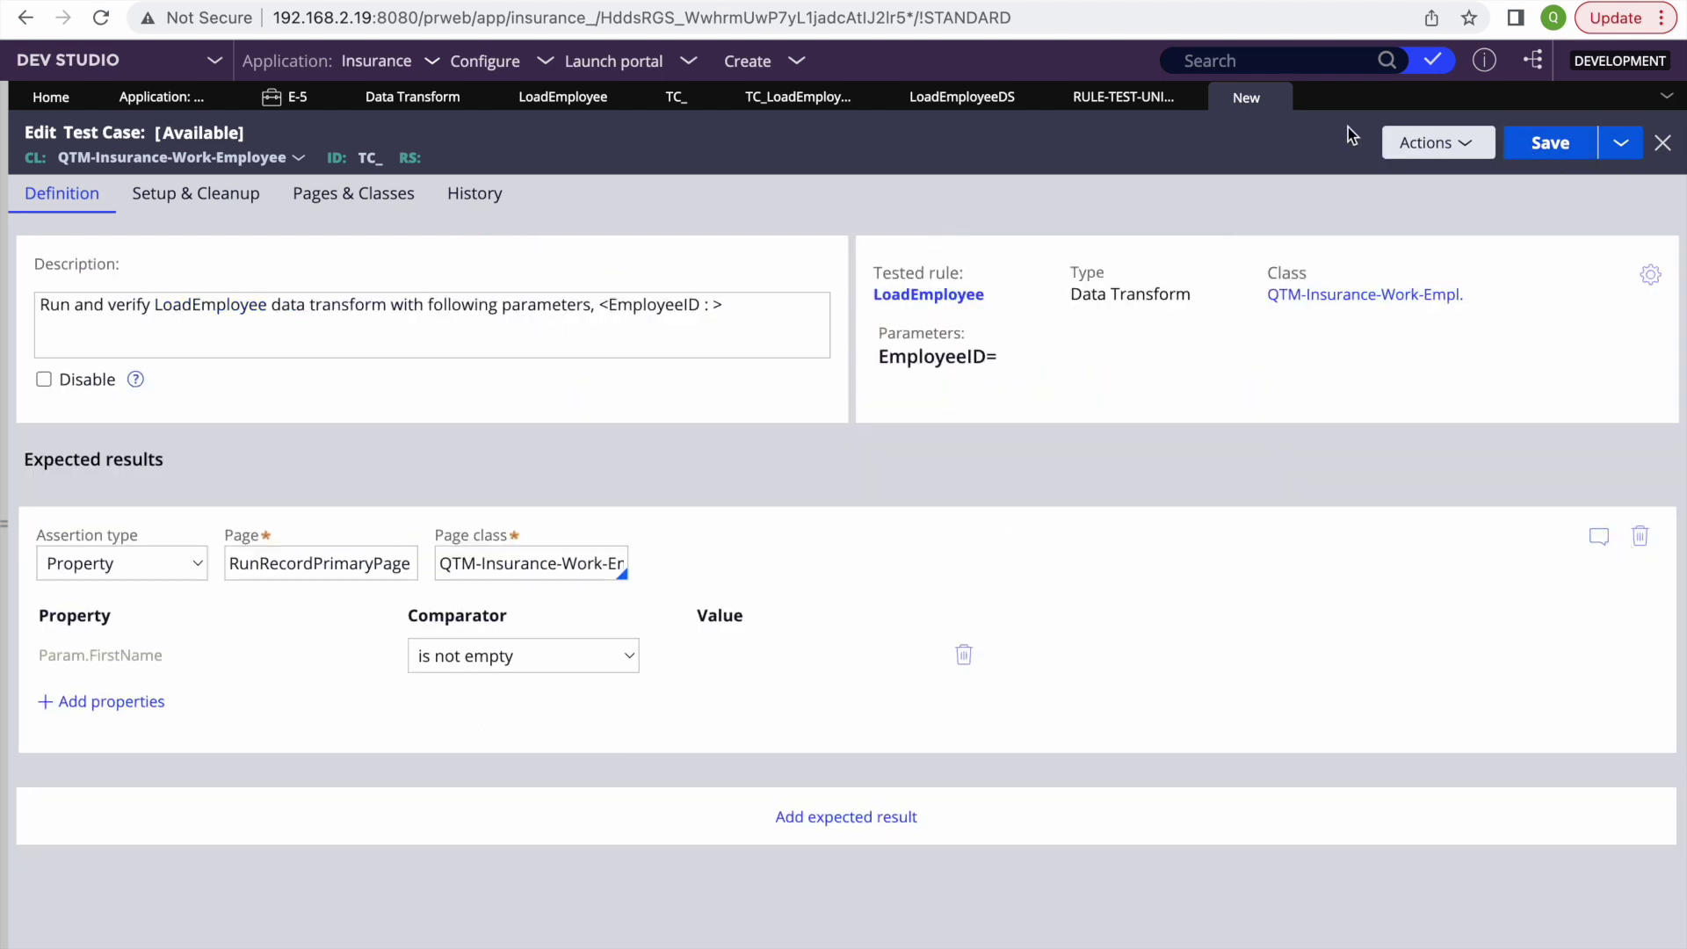
Step: Try to save the test case with the label LoadEmployeeParamSC in the InsuranceTestCase ruleset, version 01-01-01
left_click(1549, 142)
type("LoadEmployee")
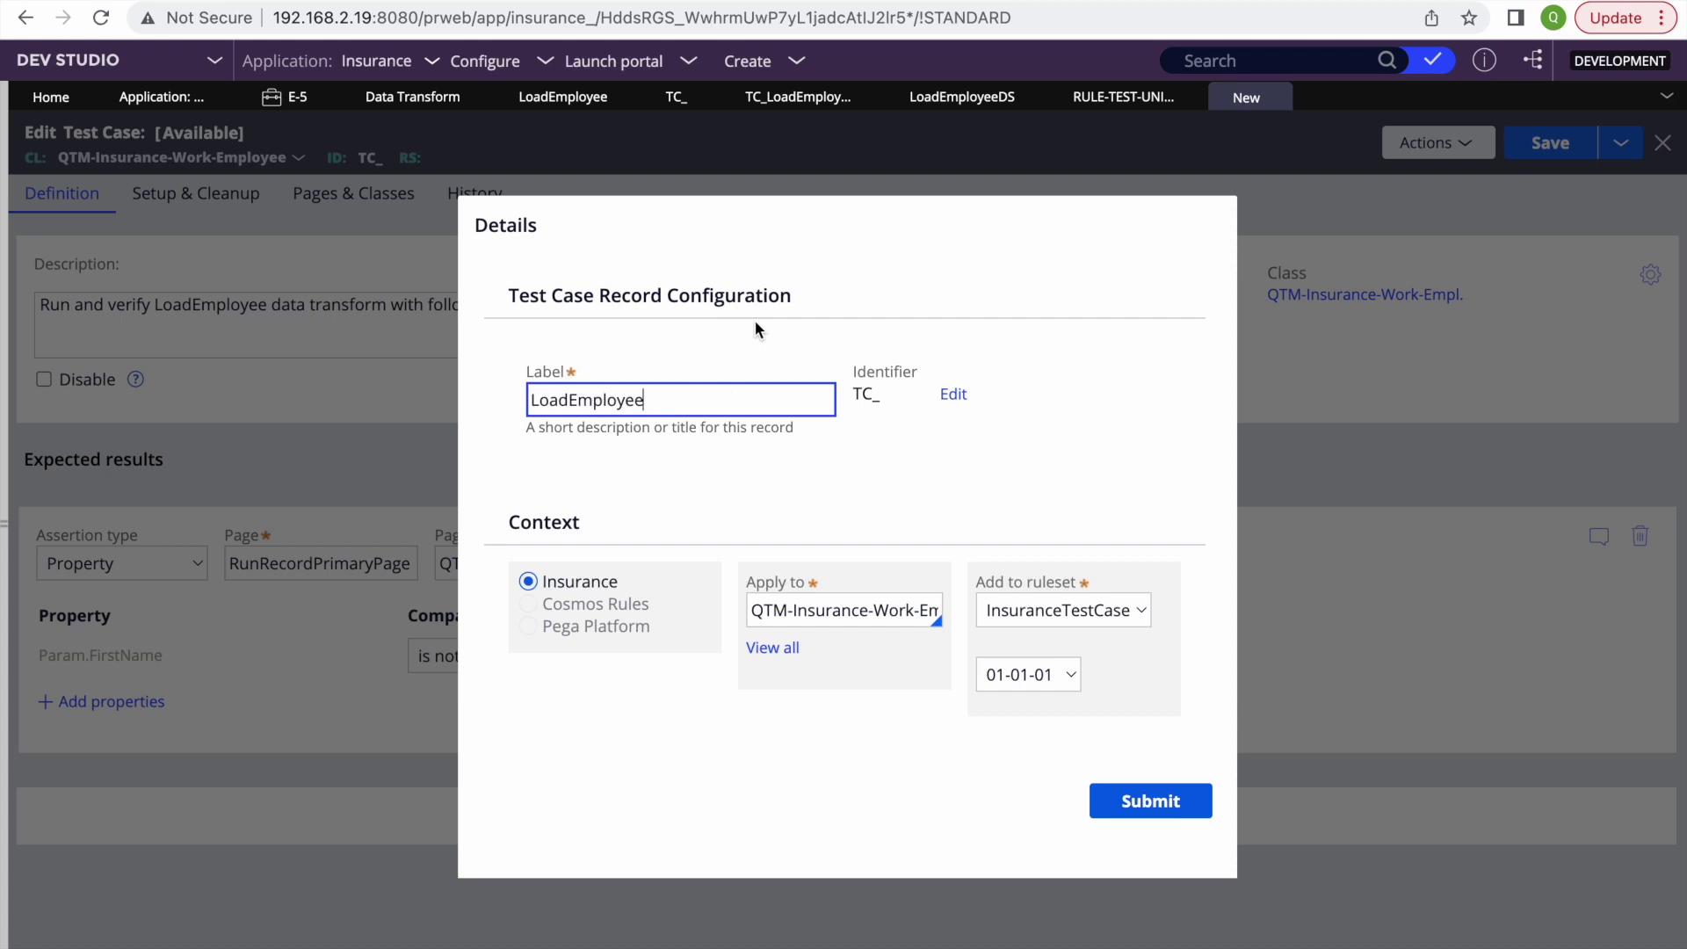
type("ParamSC")
left_click(1140, 795)
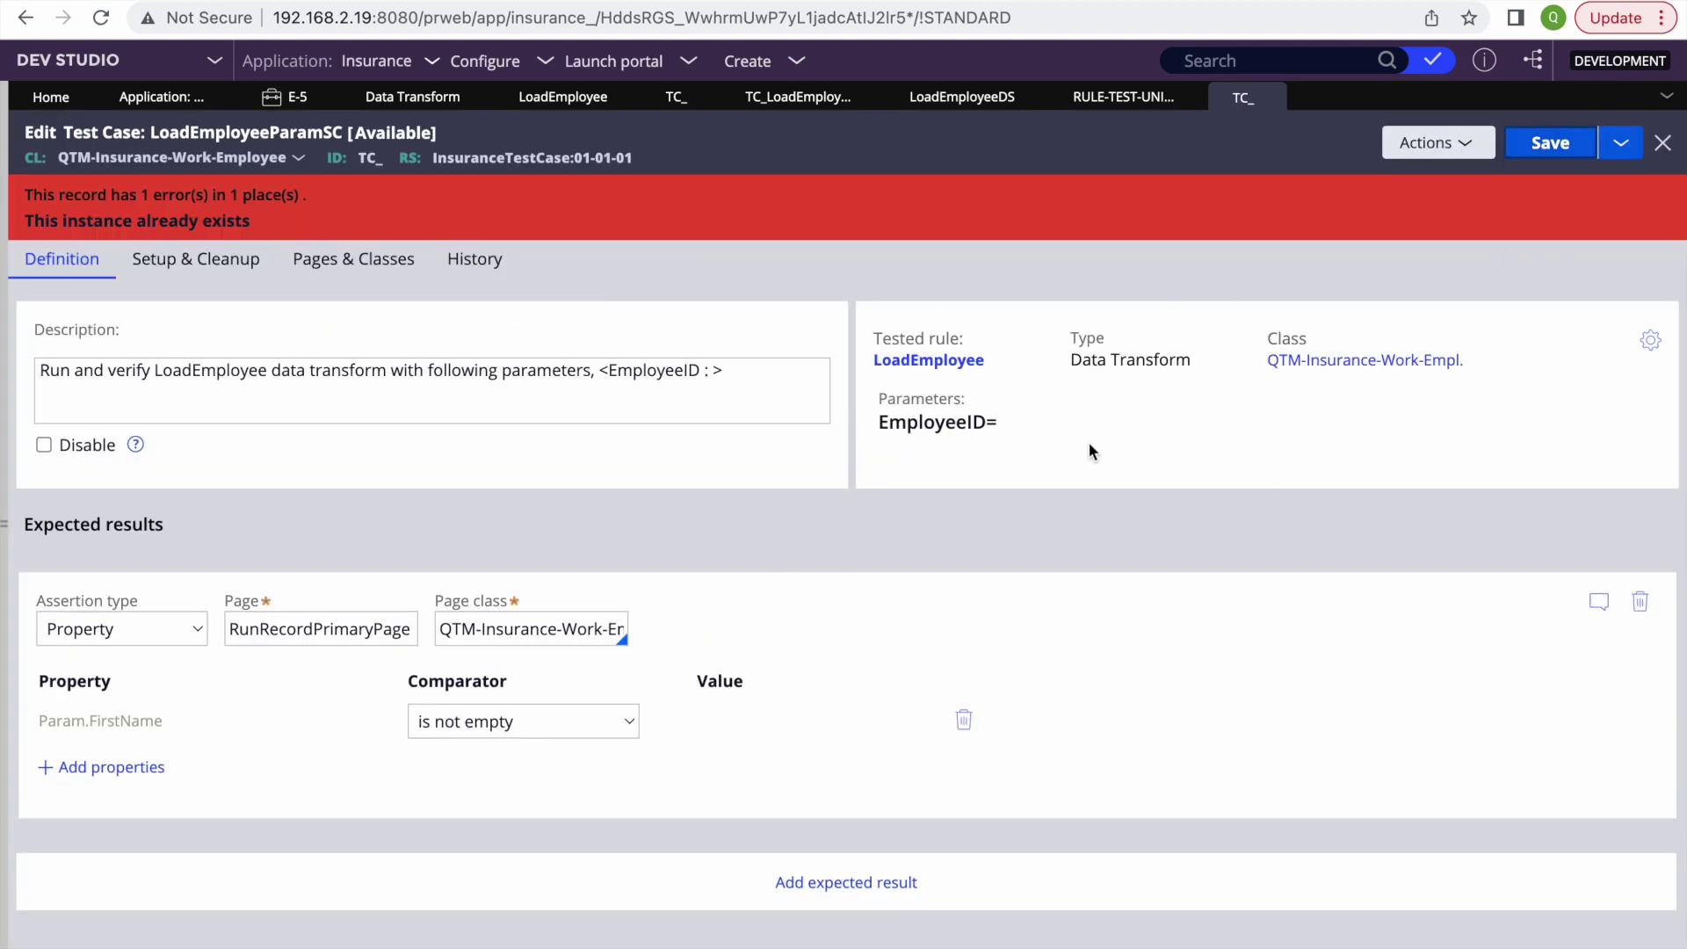
Step: Copy the name LoadEmployee from the test case description and try to submit the record again
left_click(323, 378)
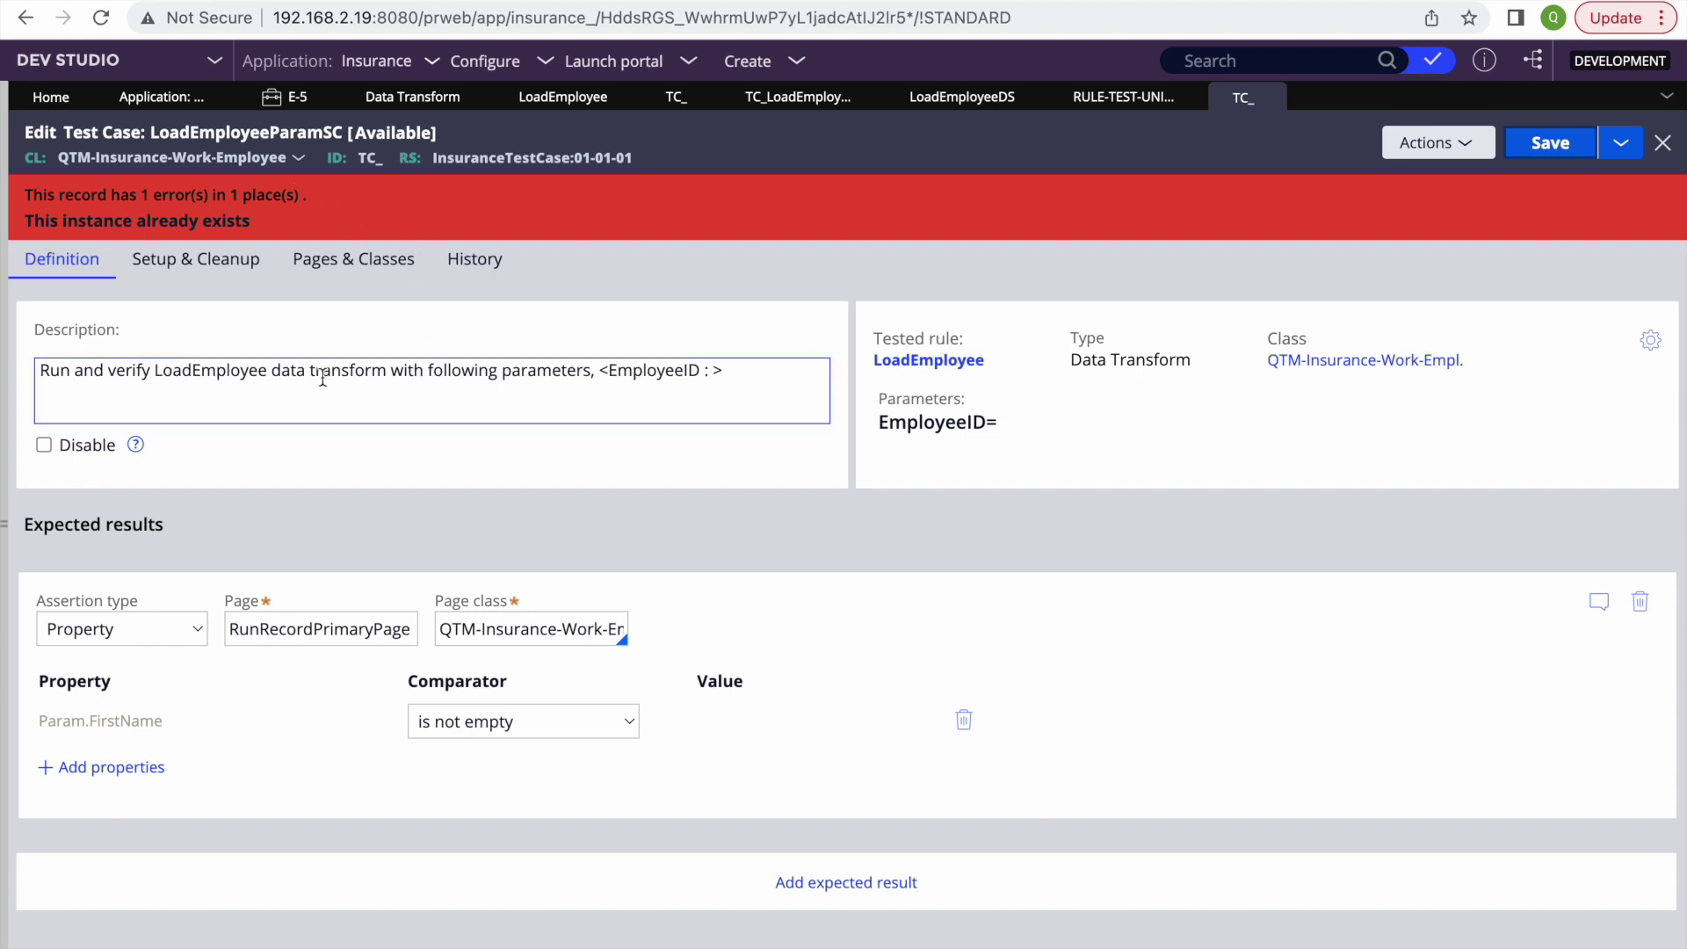
double_click(241, 370)
key("super+c")
left_click(1539, 146)
left_click(749, 393)
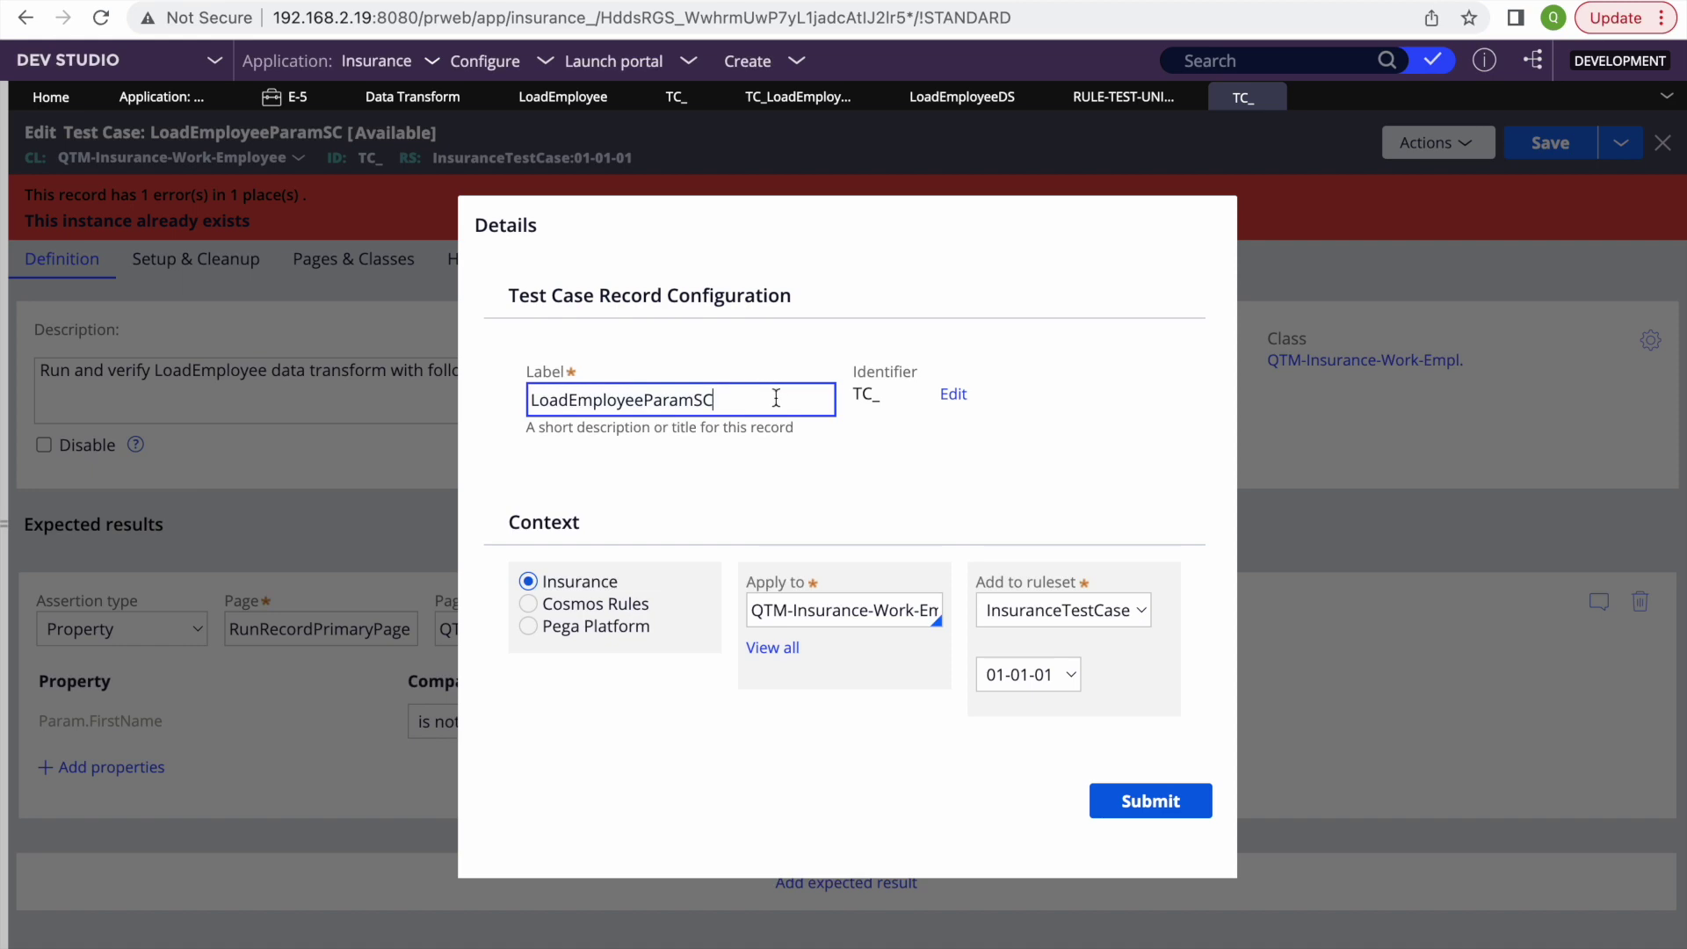
left_click(1141, 801)
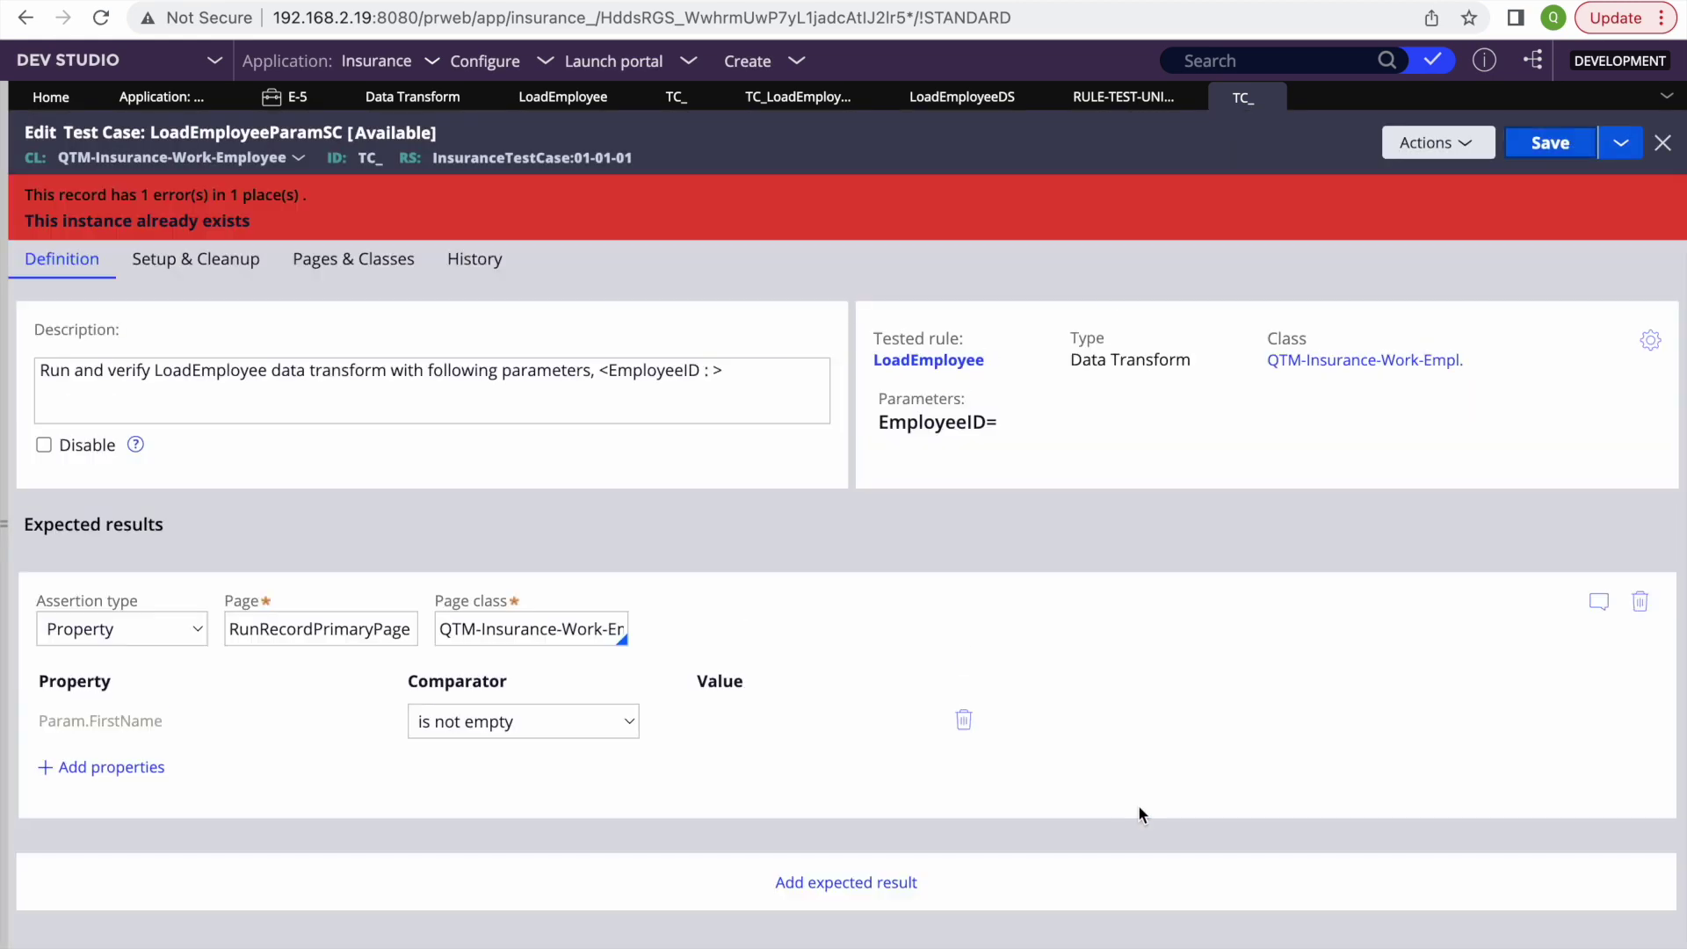
Step: Save the test case under the identifier TC_LoadEmployee and run it
left_click(1572, 145)
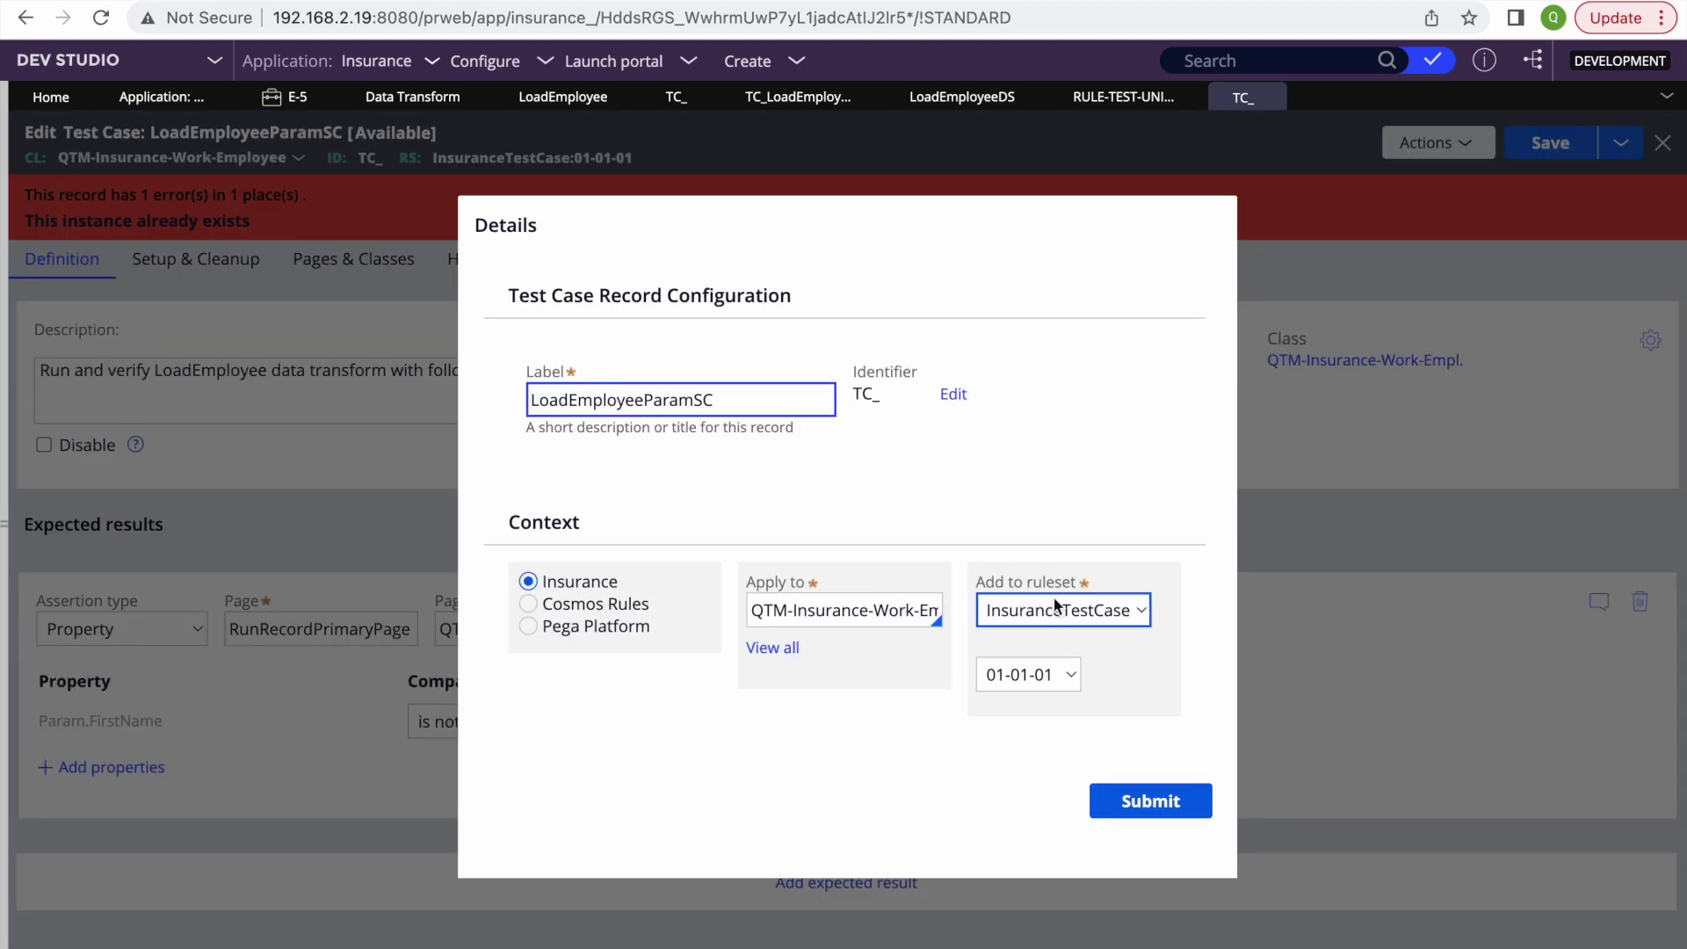
left_click(953, 394)
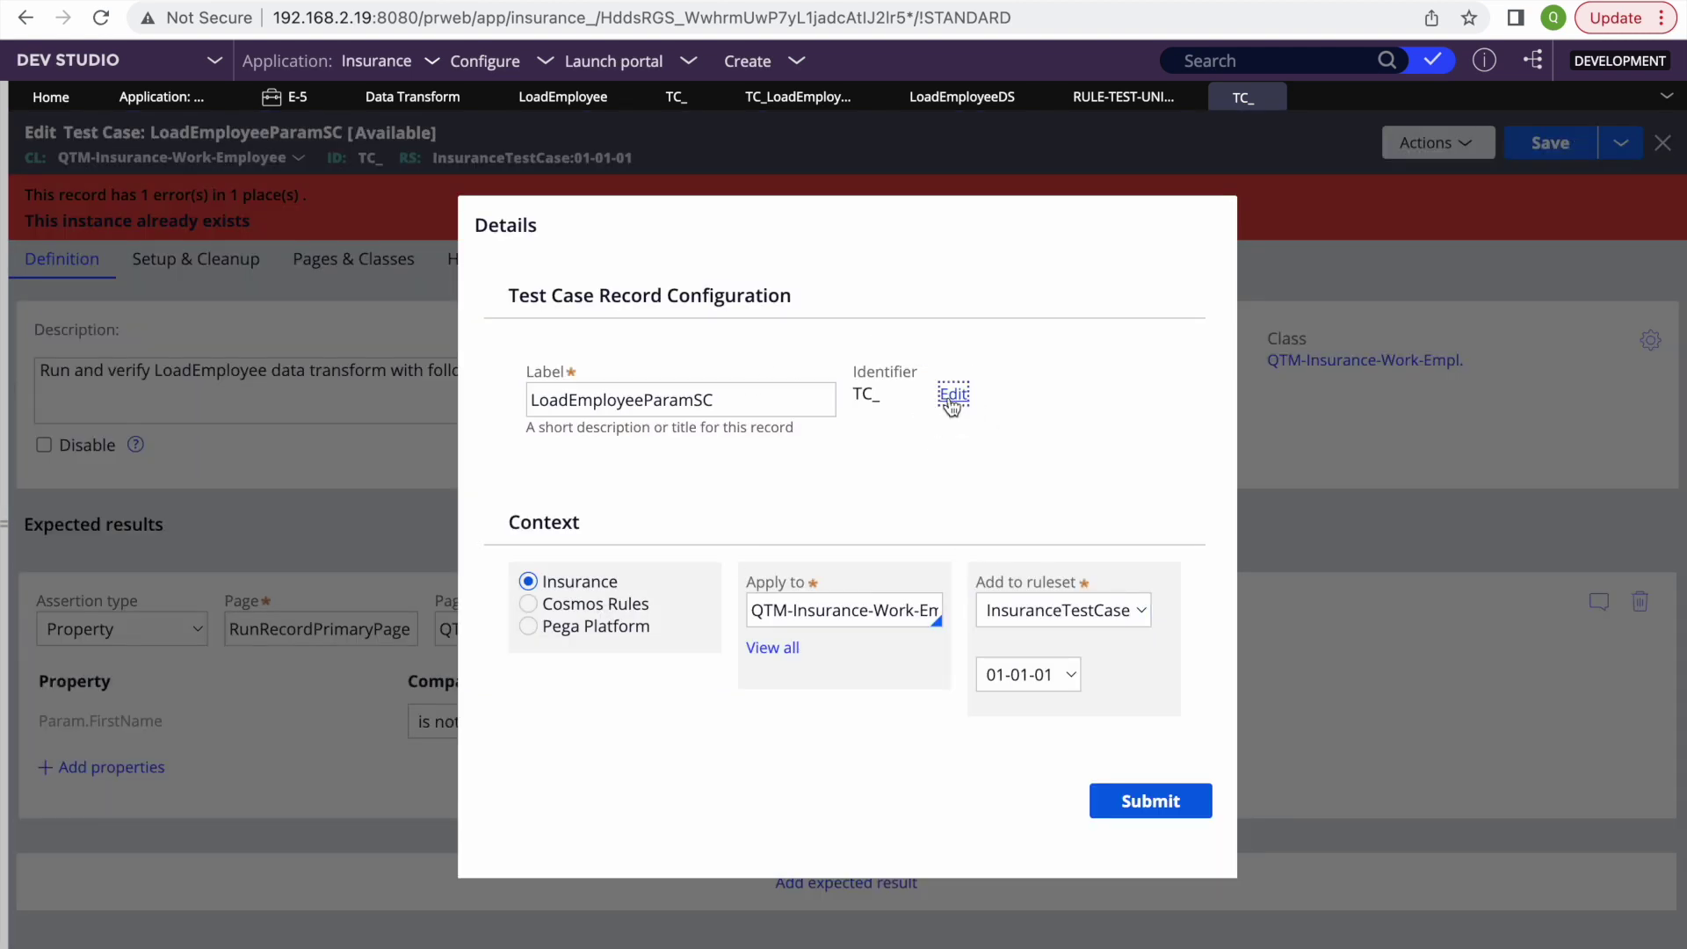
key("super+v")
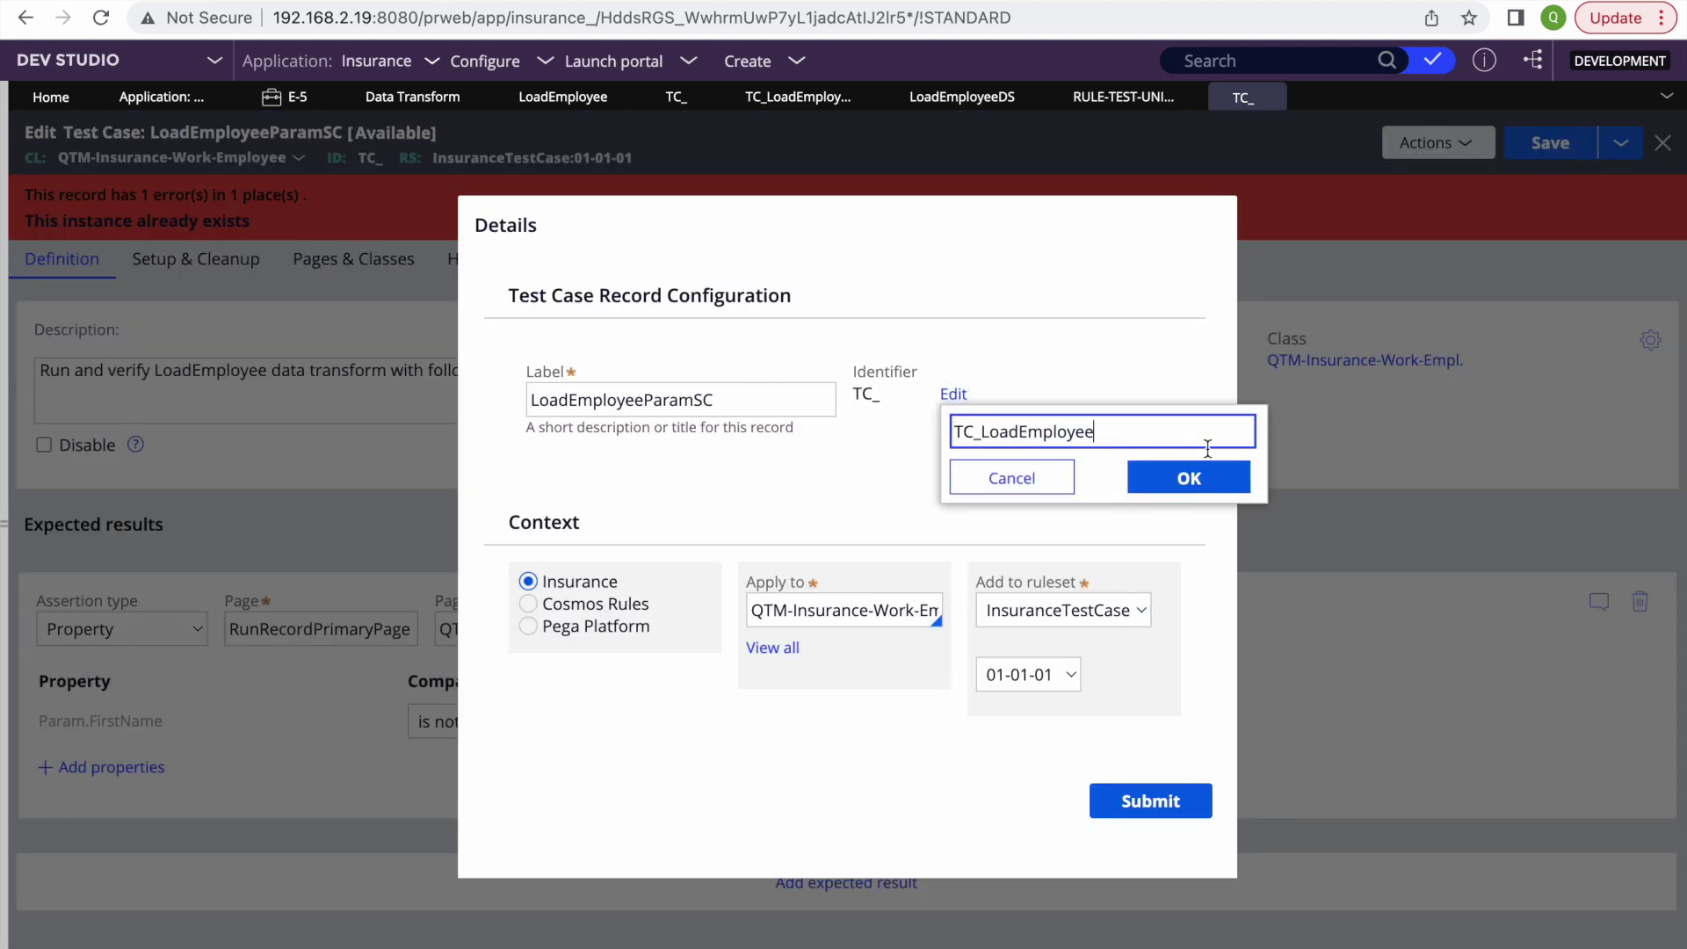
left_click(1178, 481)
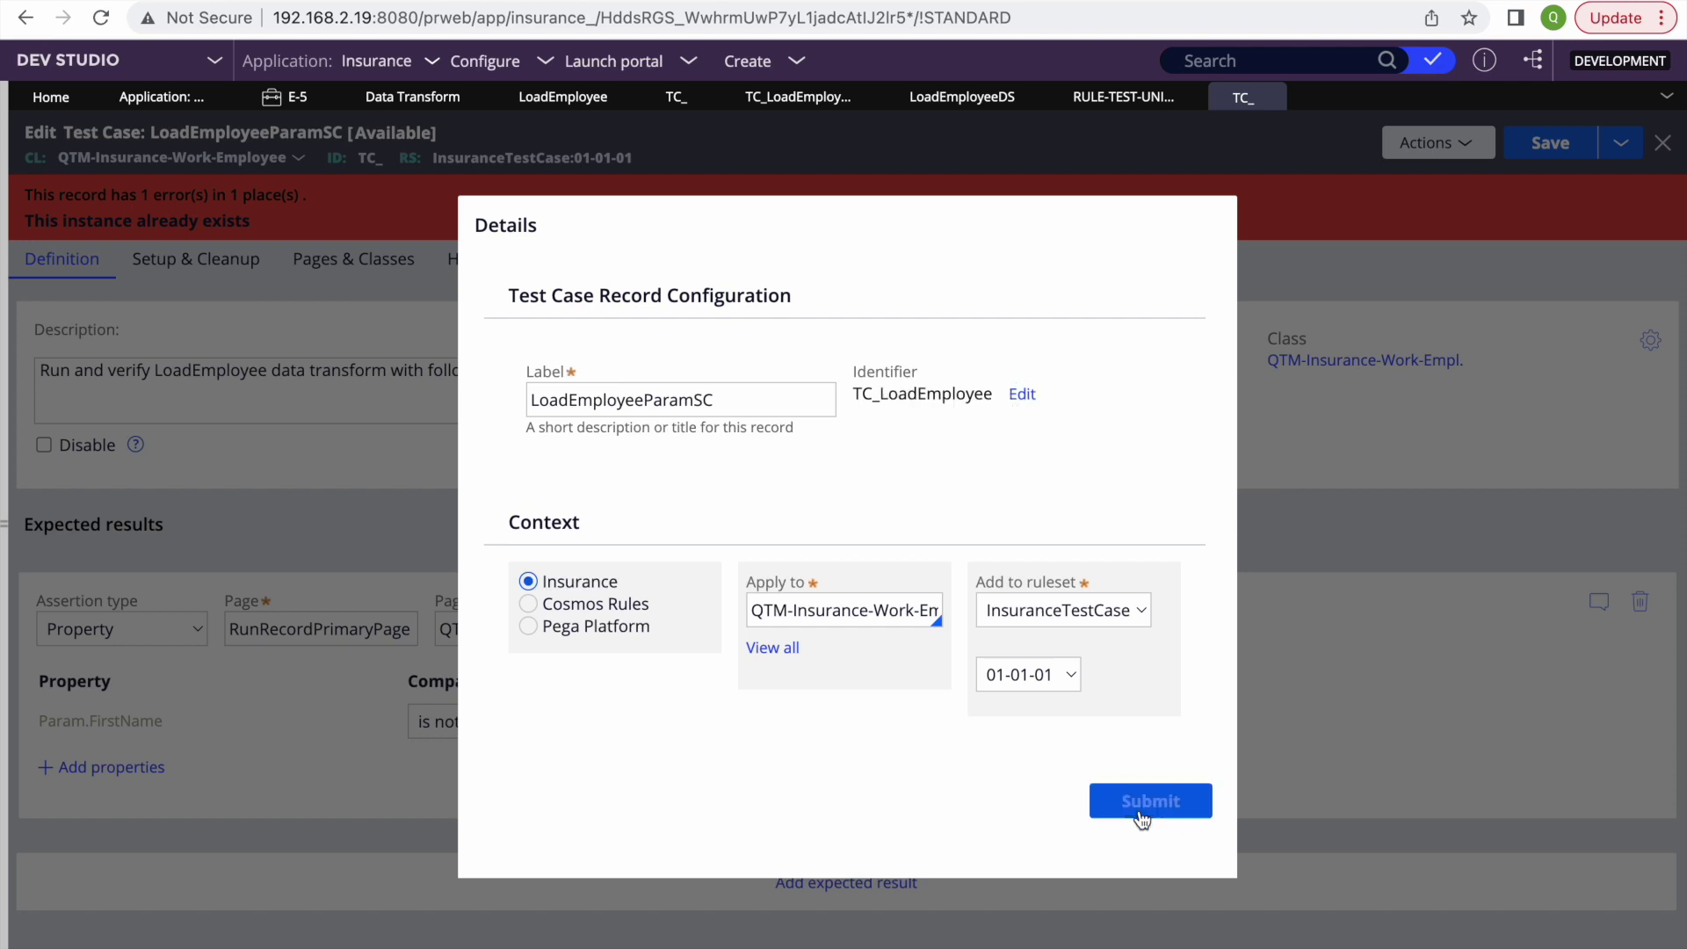
left_click(1137, 809)
left_click(1449, 143)
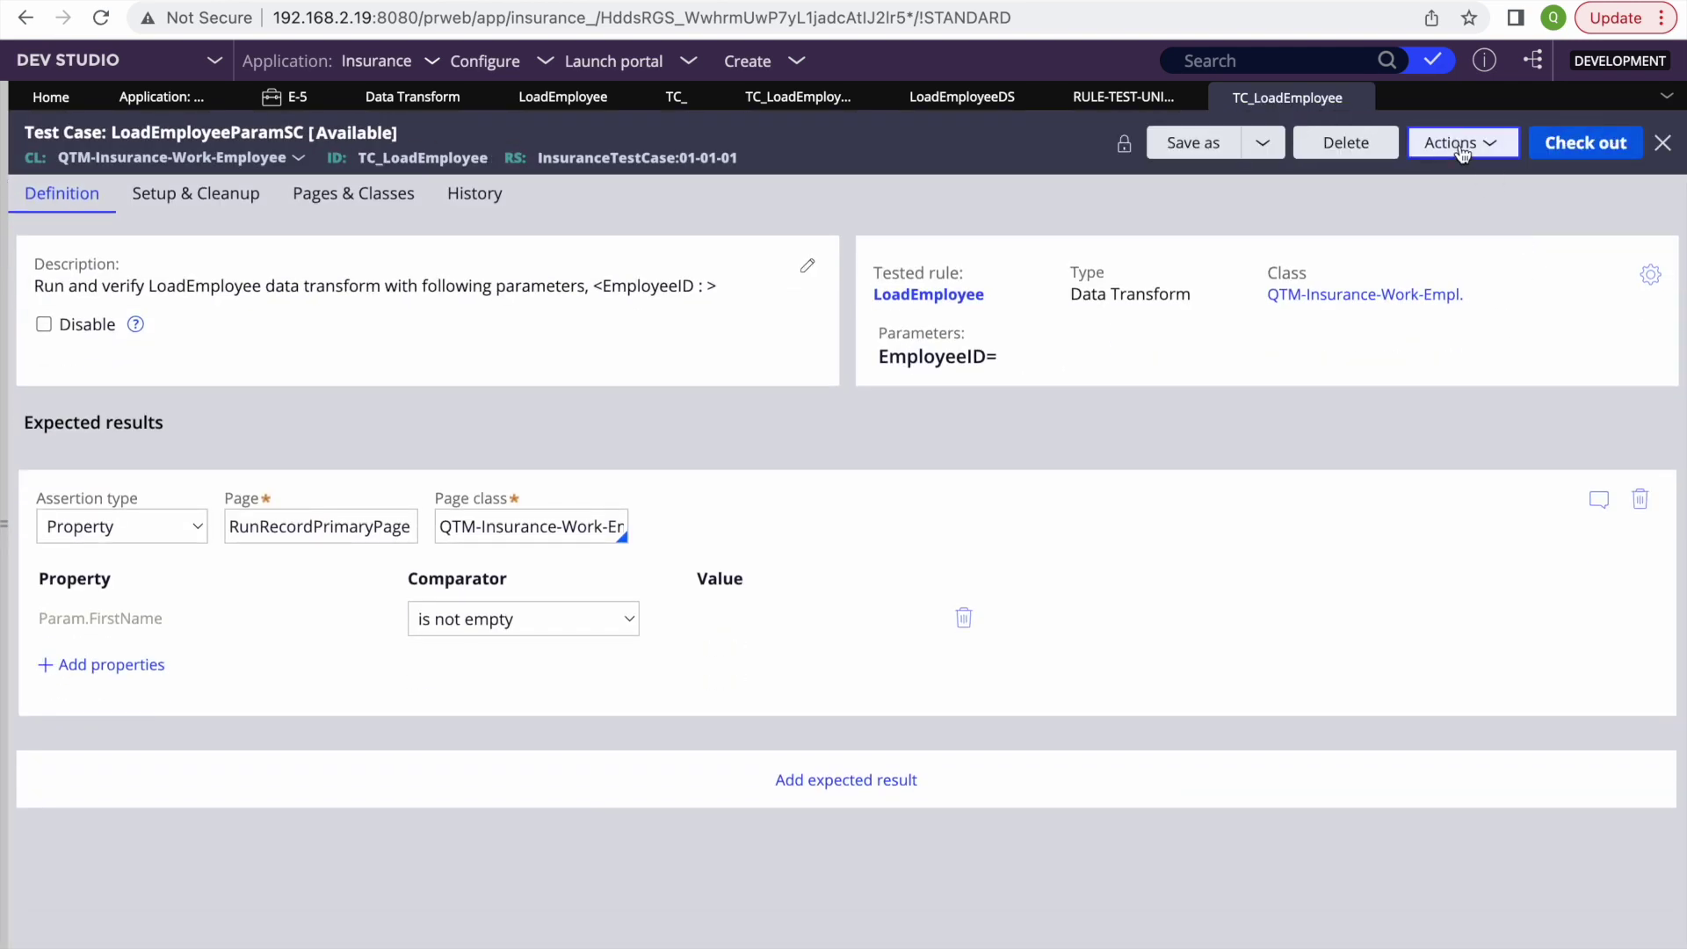
left_click(1416, 173)
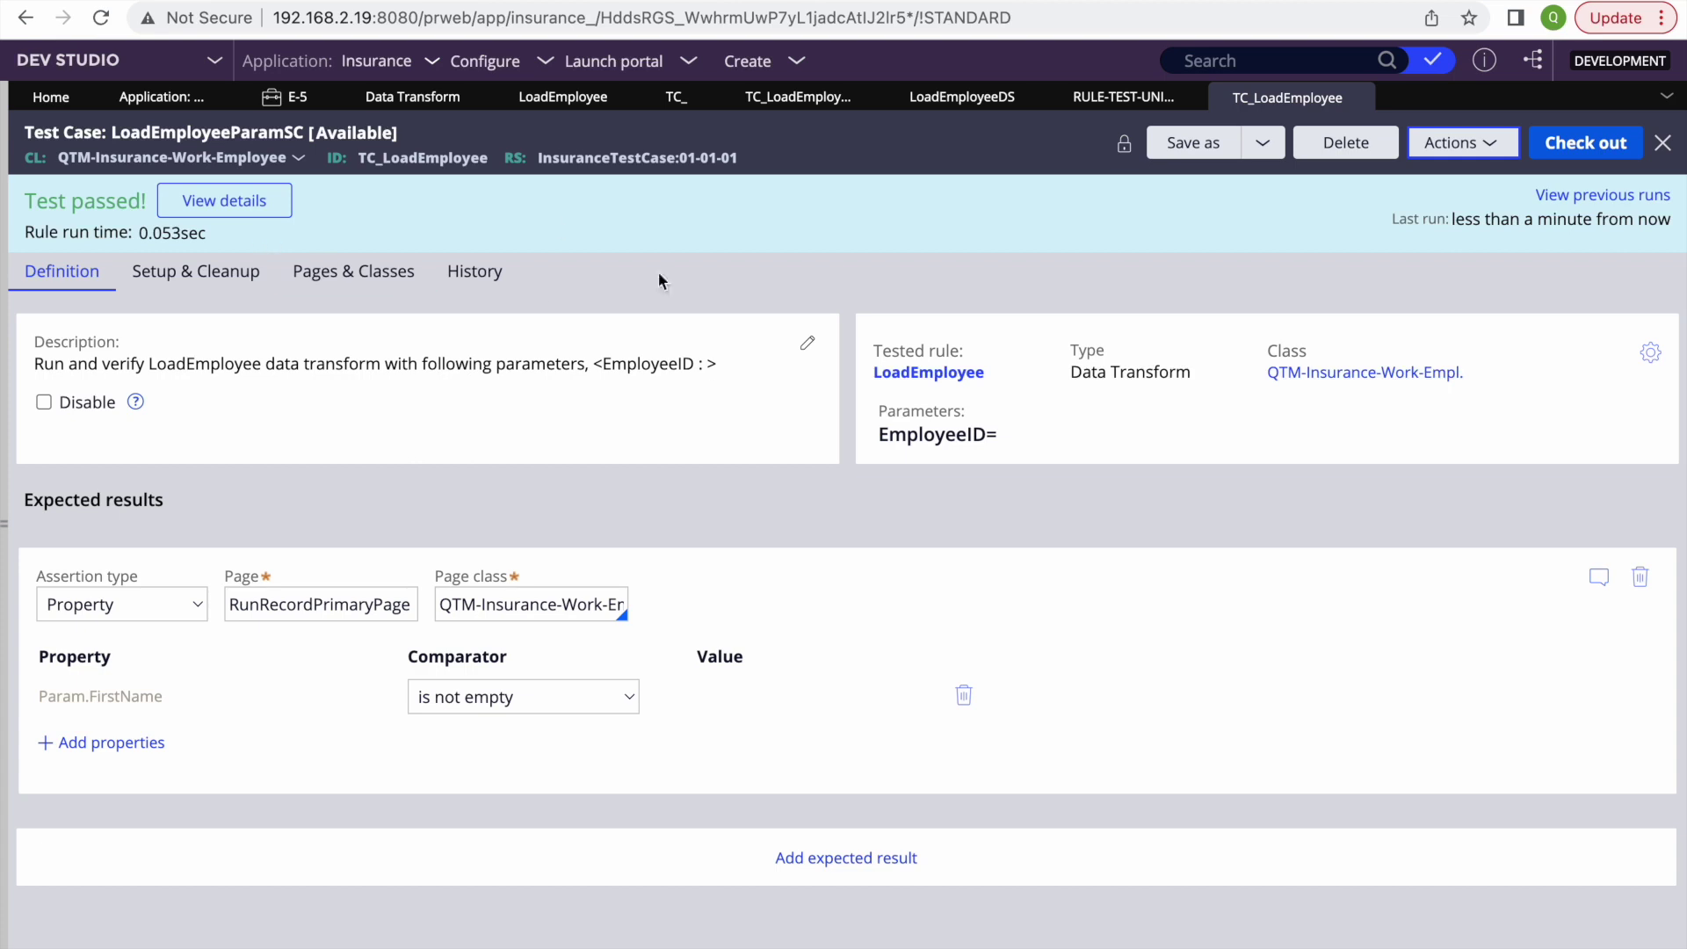
Step: Disable the Param.FirstName row in the LoadEmployee data transform and save the rule
left_click(922, 101)
left_click(554, 96)
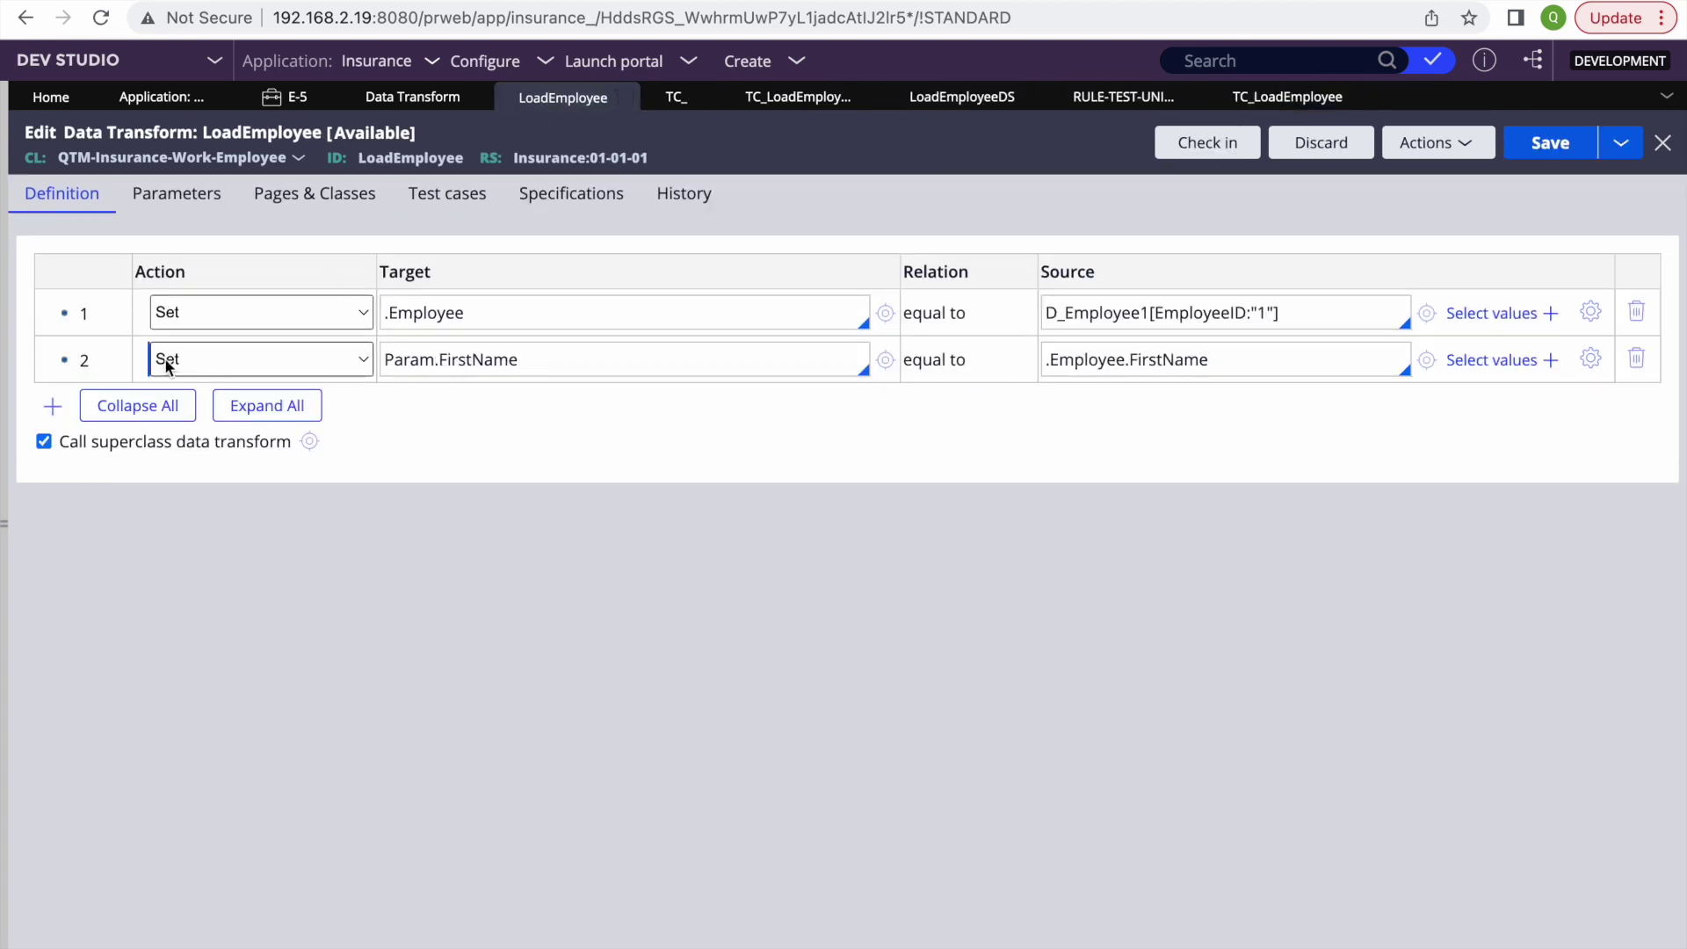
right_click(81, 360)
left_click(127, 646)
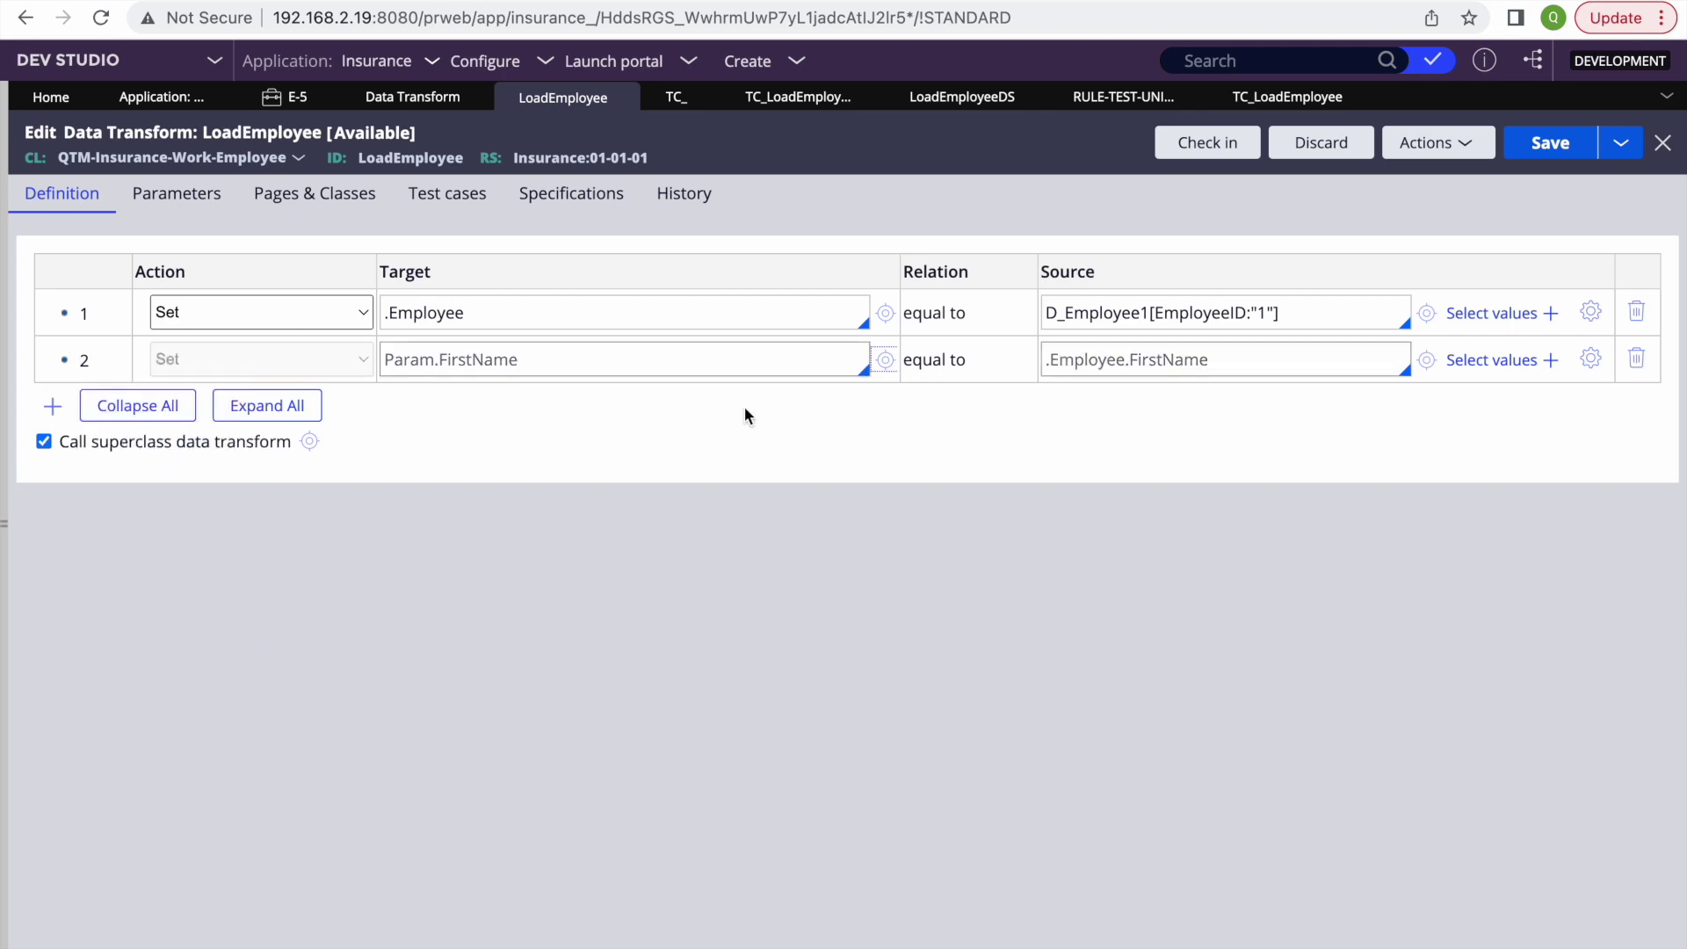
left_click(1546, 145)
Step: Rerun the TC_LoadEmployee test case against the saved data transform
left_click(1262, 95)
left_click(1472, 142)
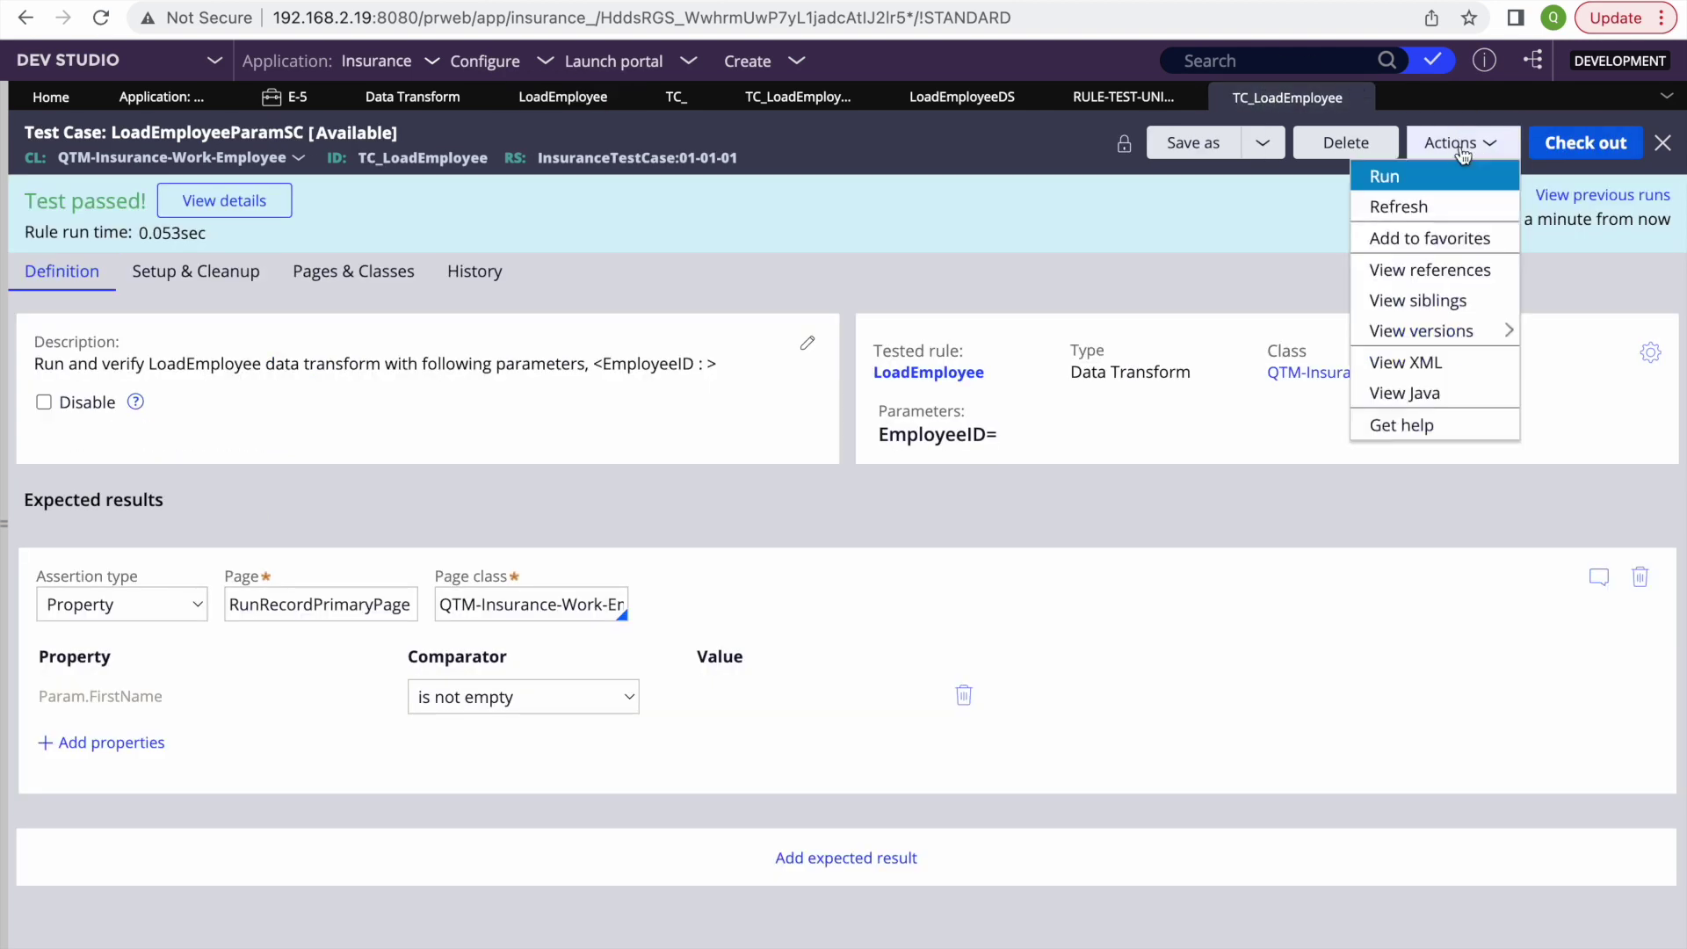
left_click(1386, 177)
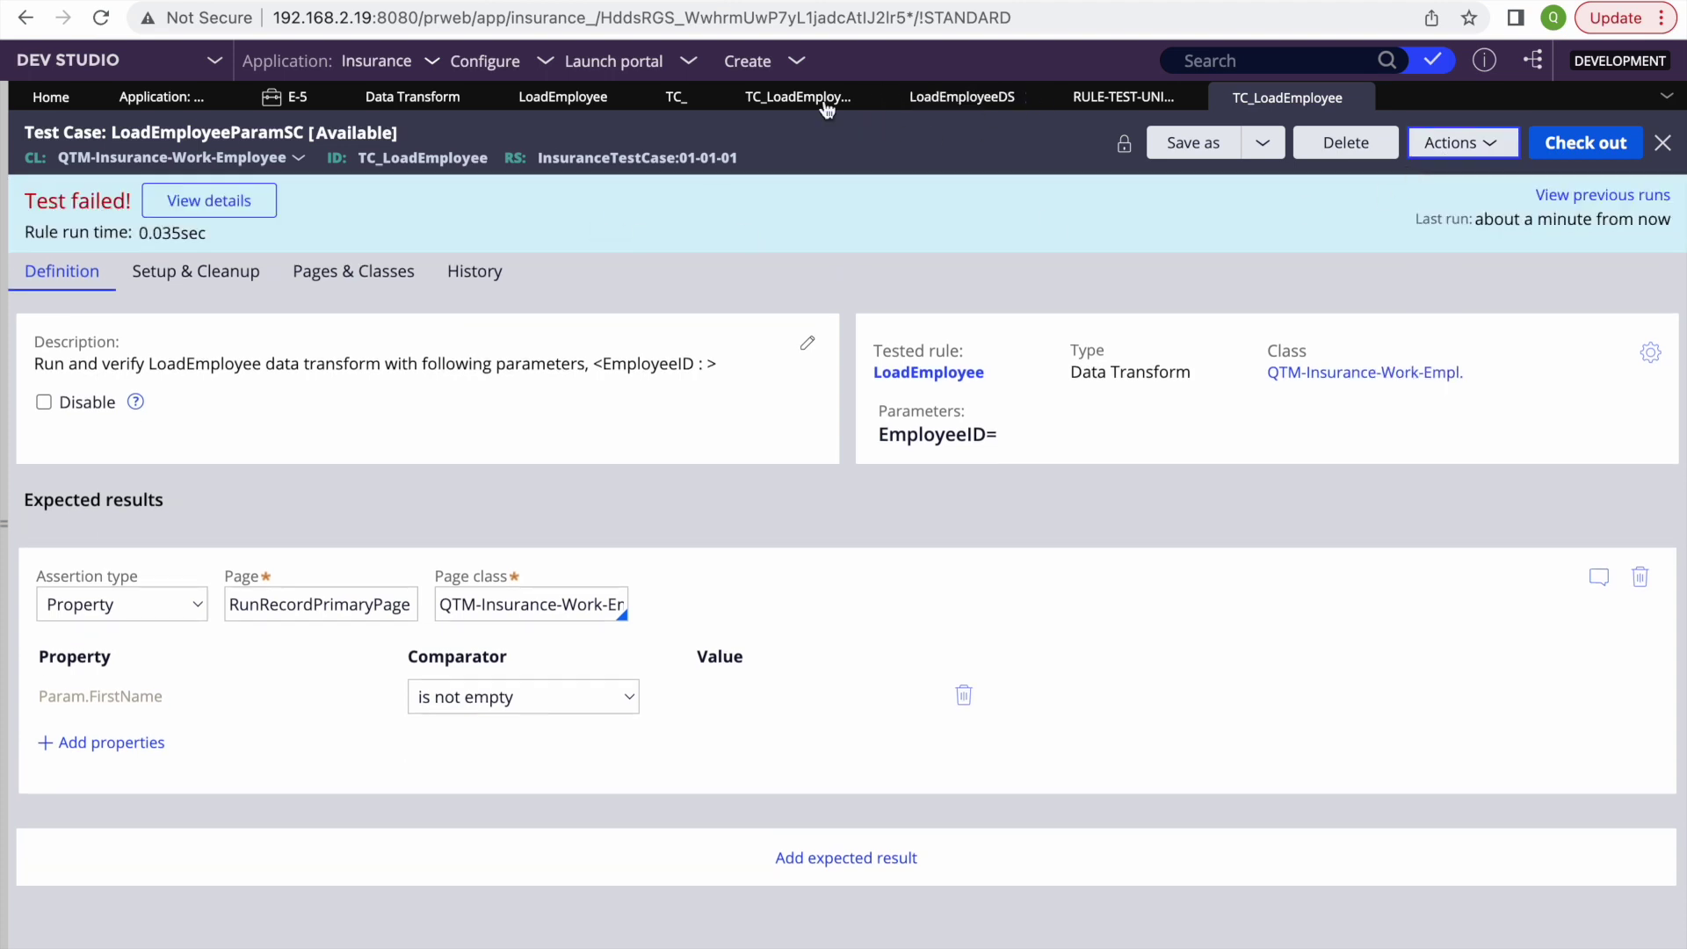
Step: Re-enable the Param.FirstName row in the LoadEmployee data transform and save the rule
left_click(766, 94)
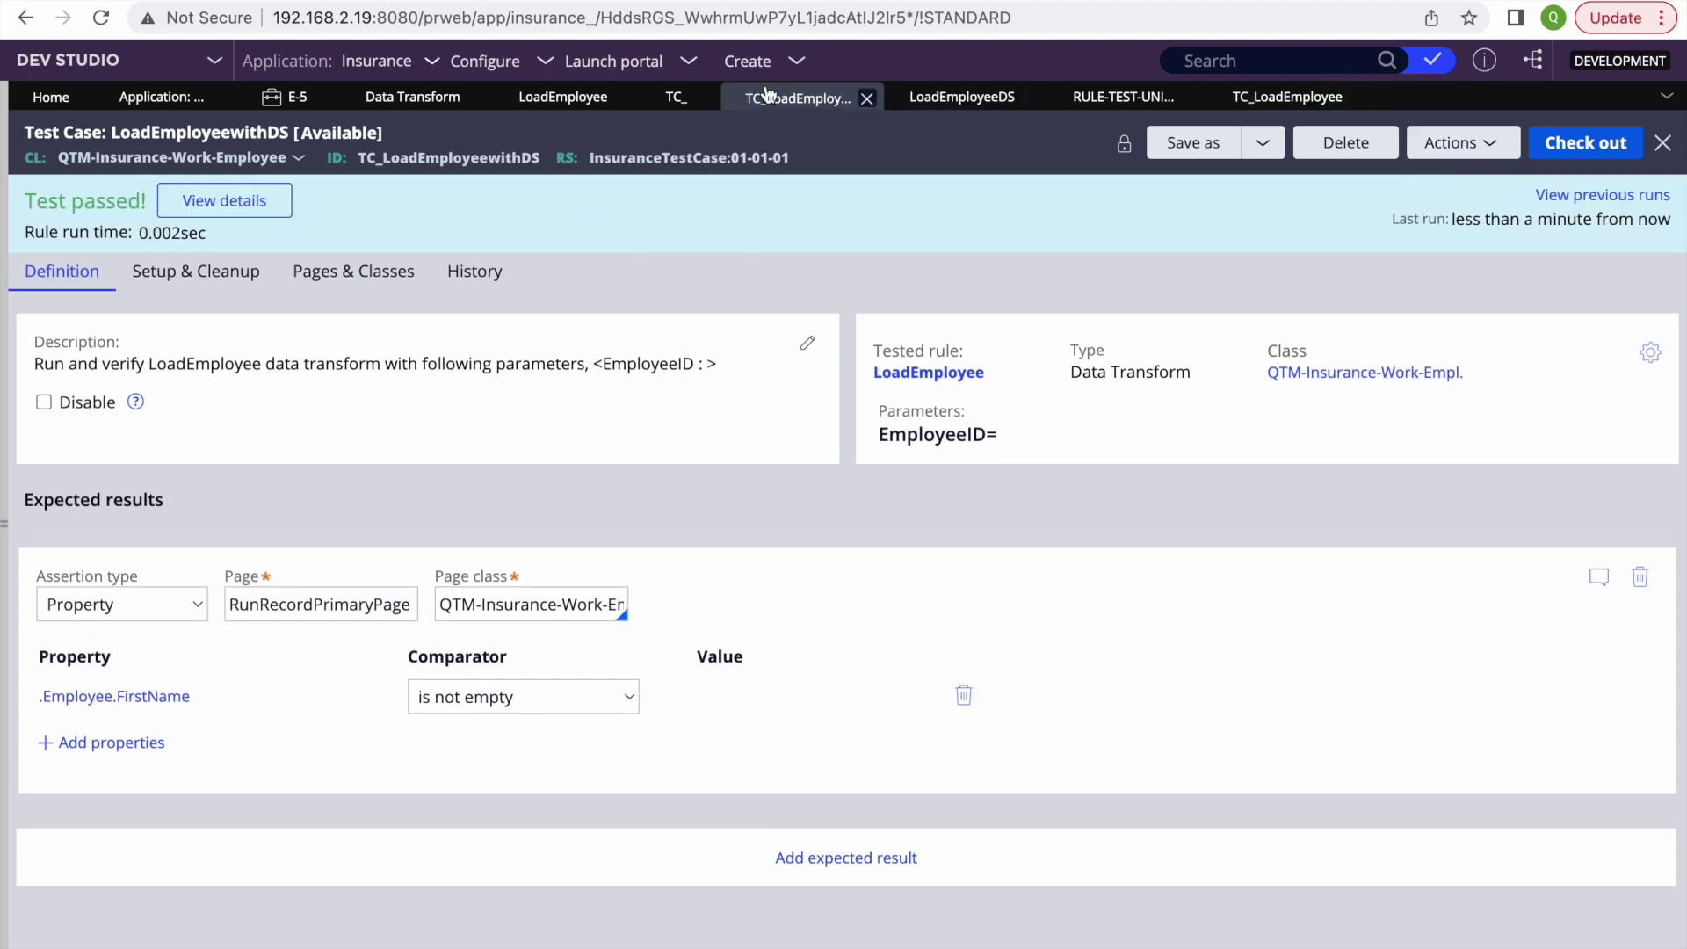
left_click(576, 99)
right_click(66, 360)
left_click(99, 602)
left_click(1546, 153)
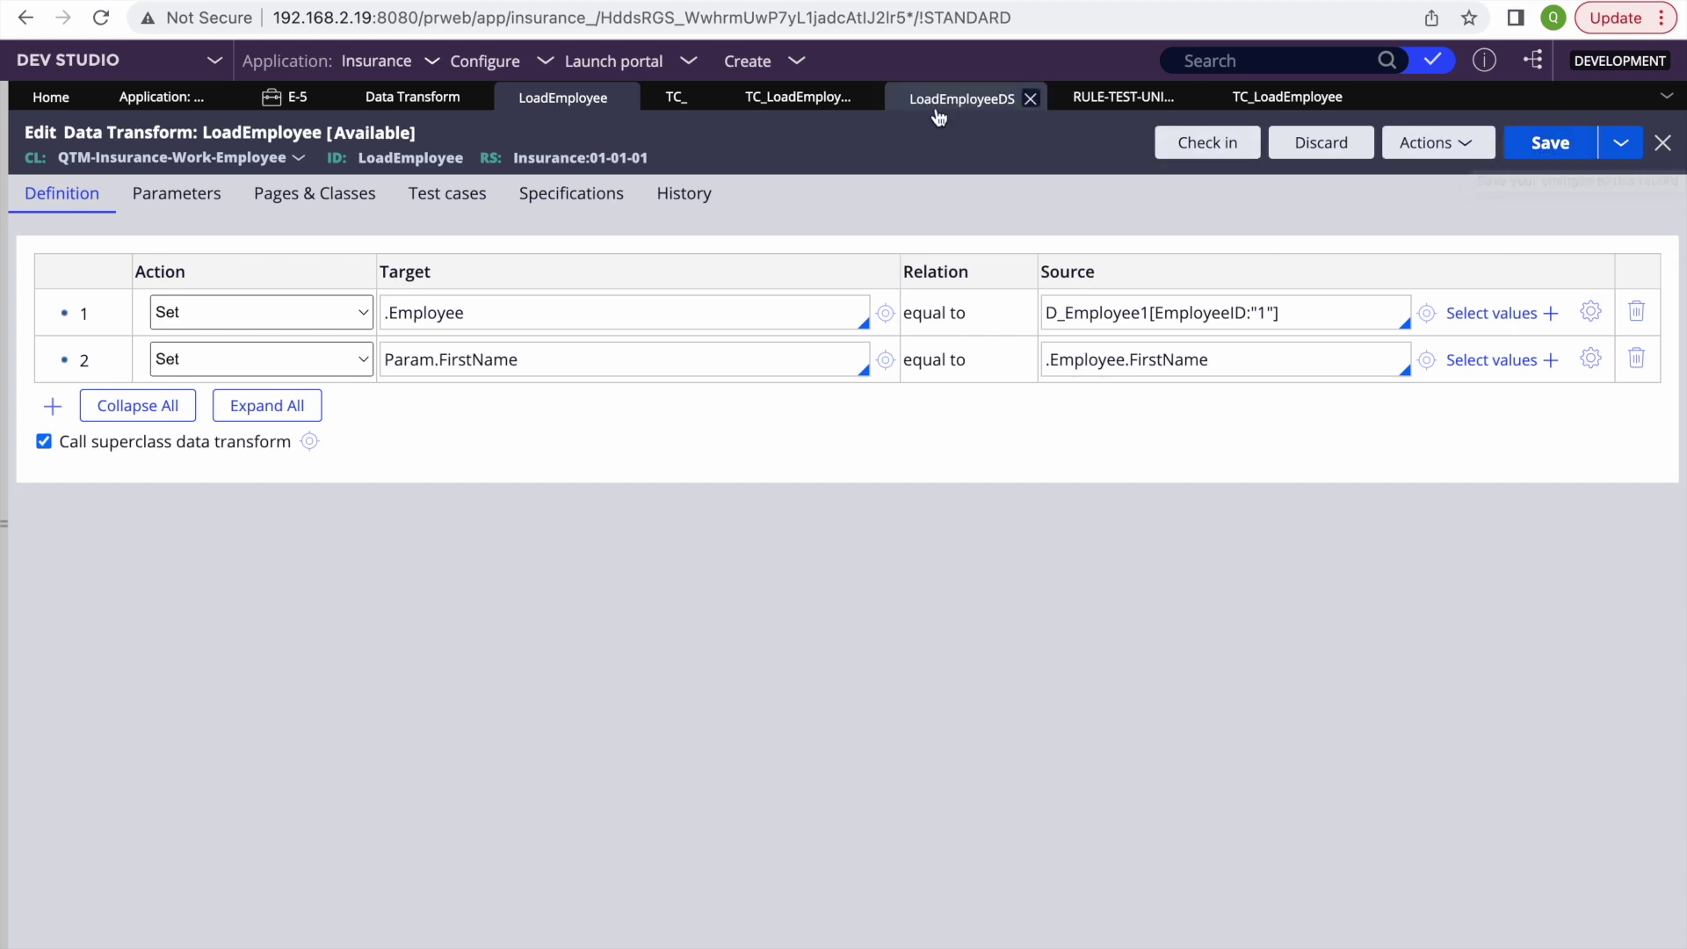
Step: Close the open test cases, the LoadEmployeeDS and LoadEmployee rules, and the Data Transform instance list
left_click(962, 96)
left_click(1308, 99)
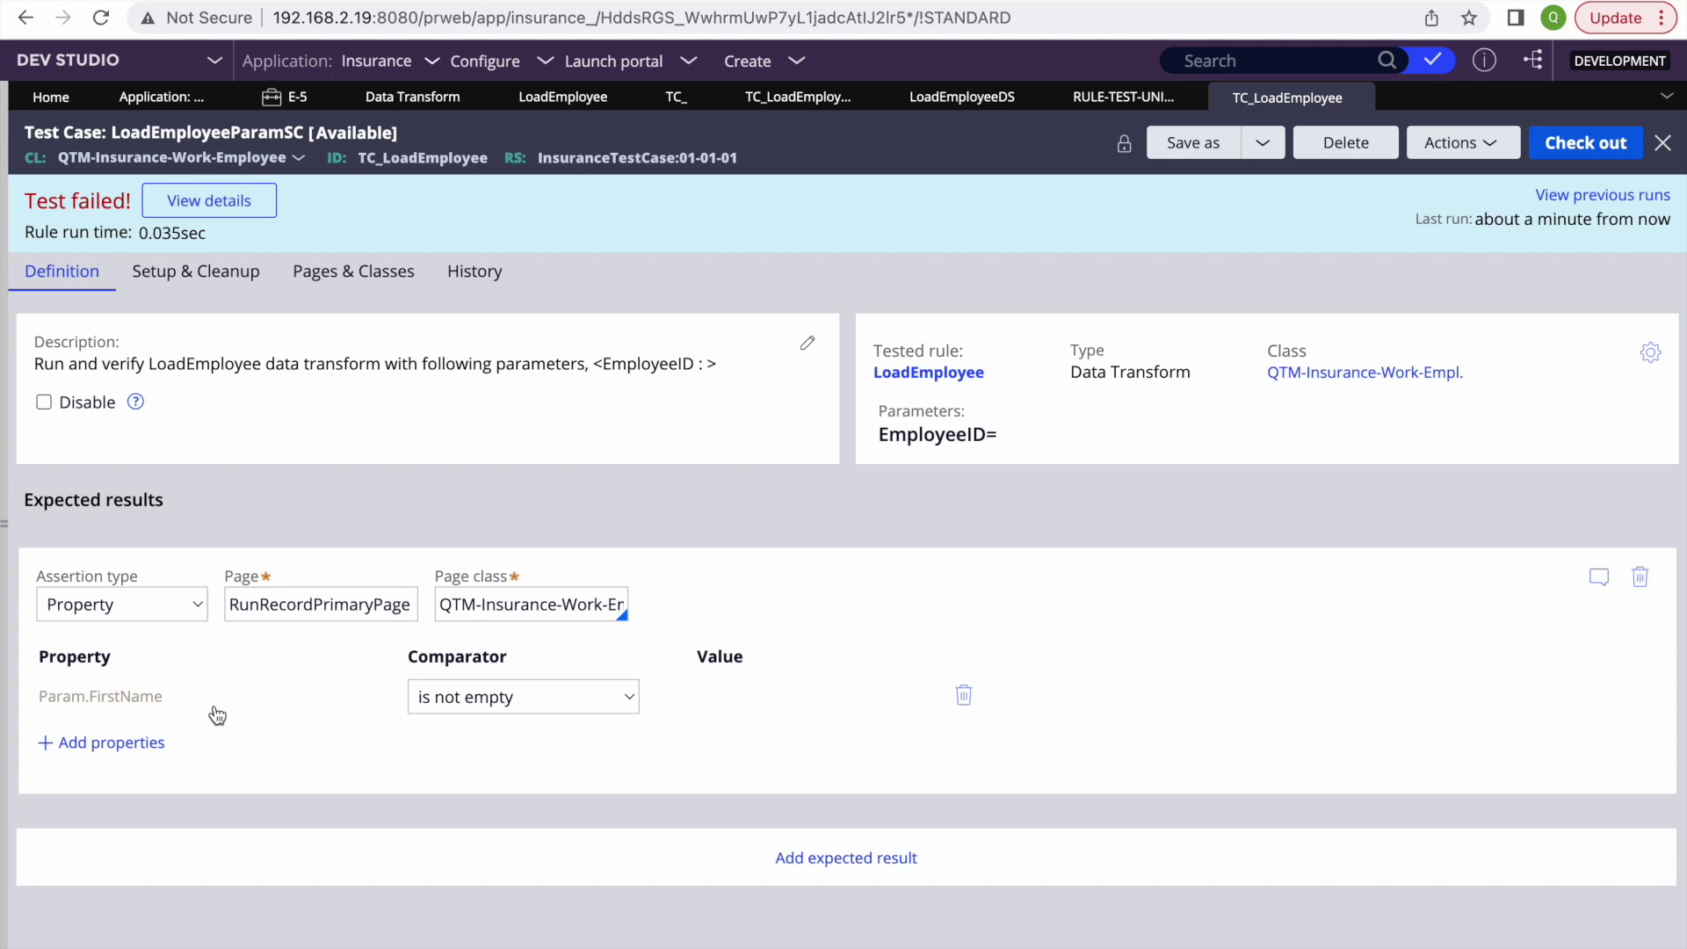
left_click(1355, 99)
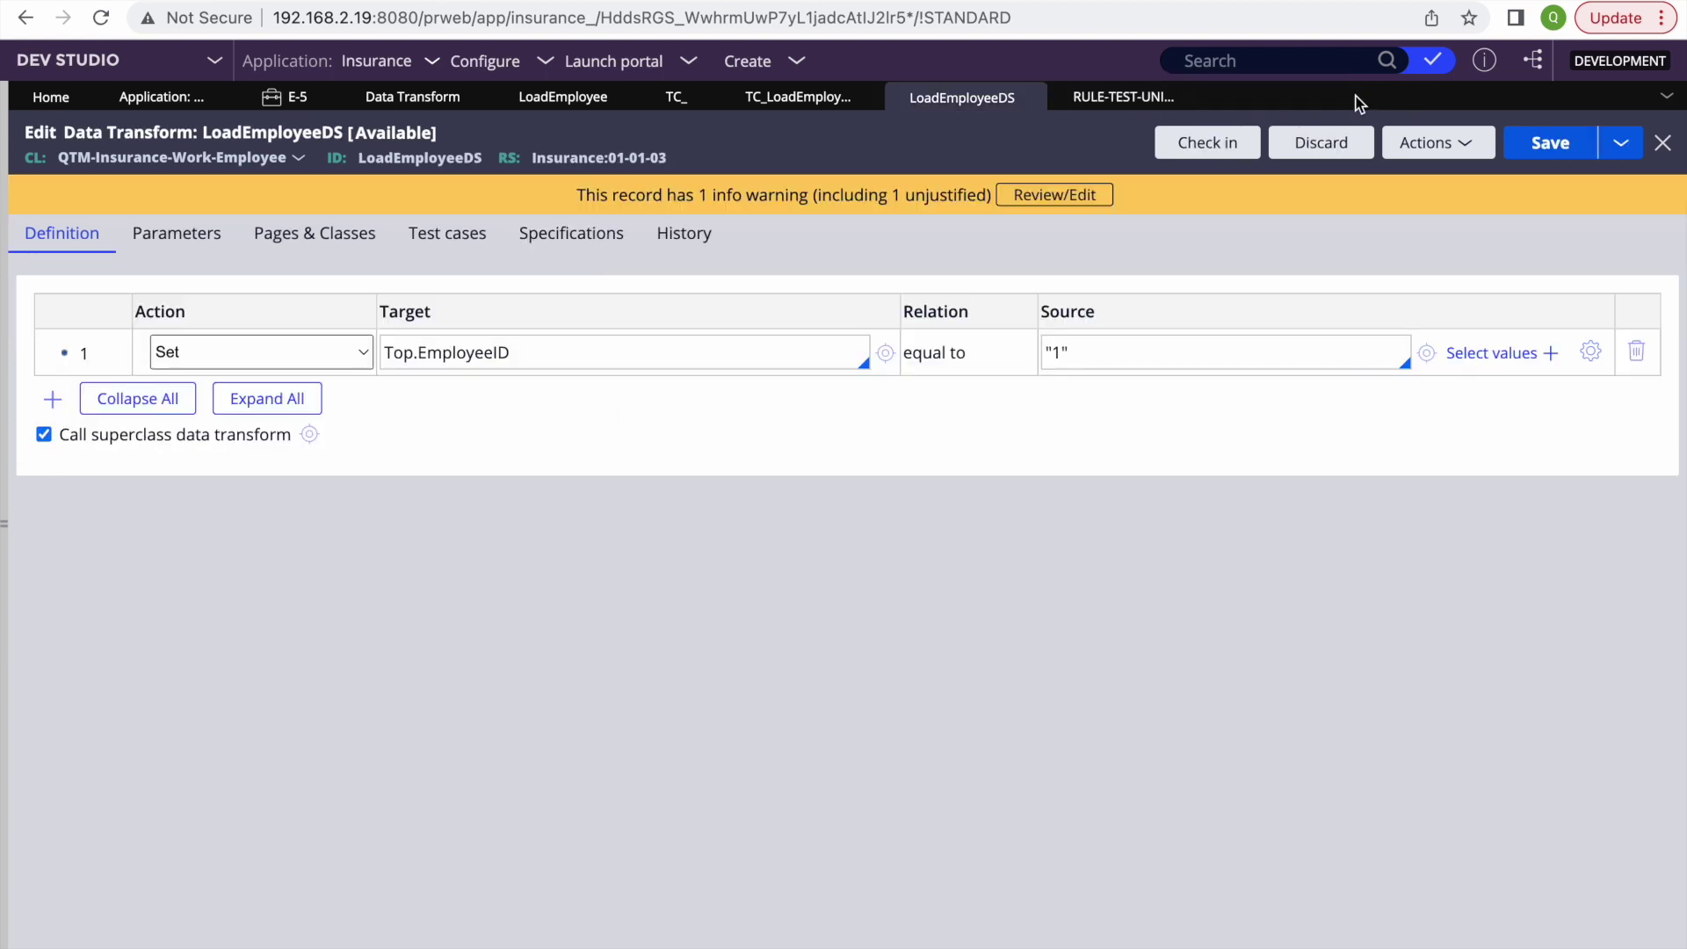
left_click(1188, 99)
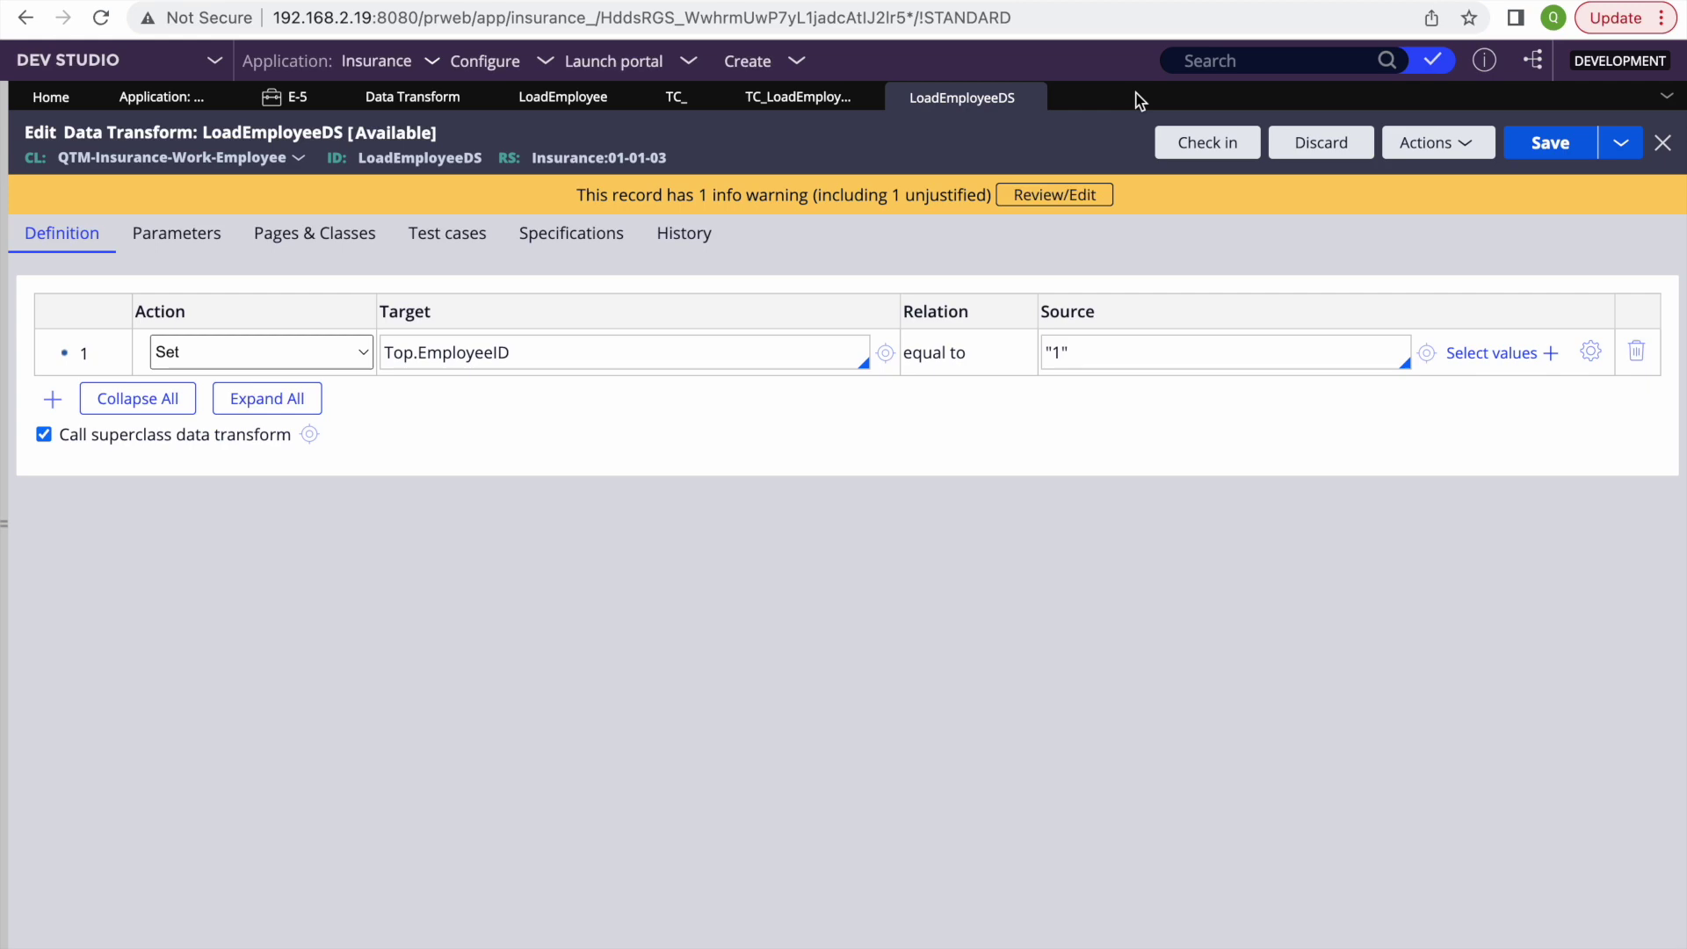
left_click(1029, 98)
left_click(867, 98)
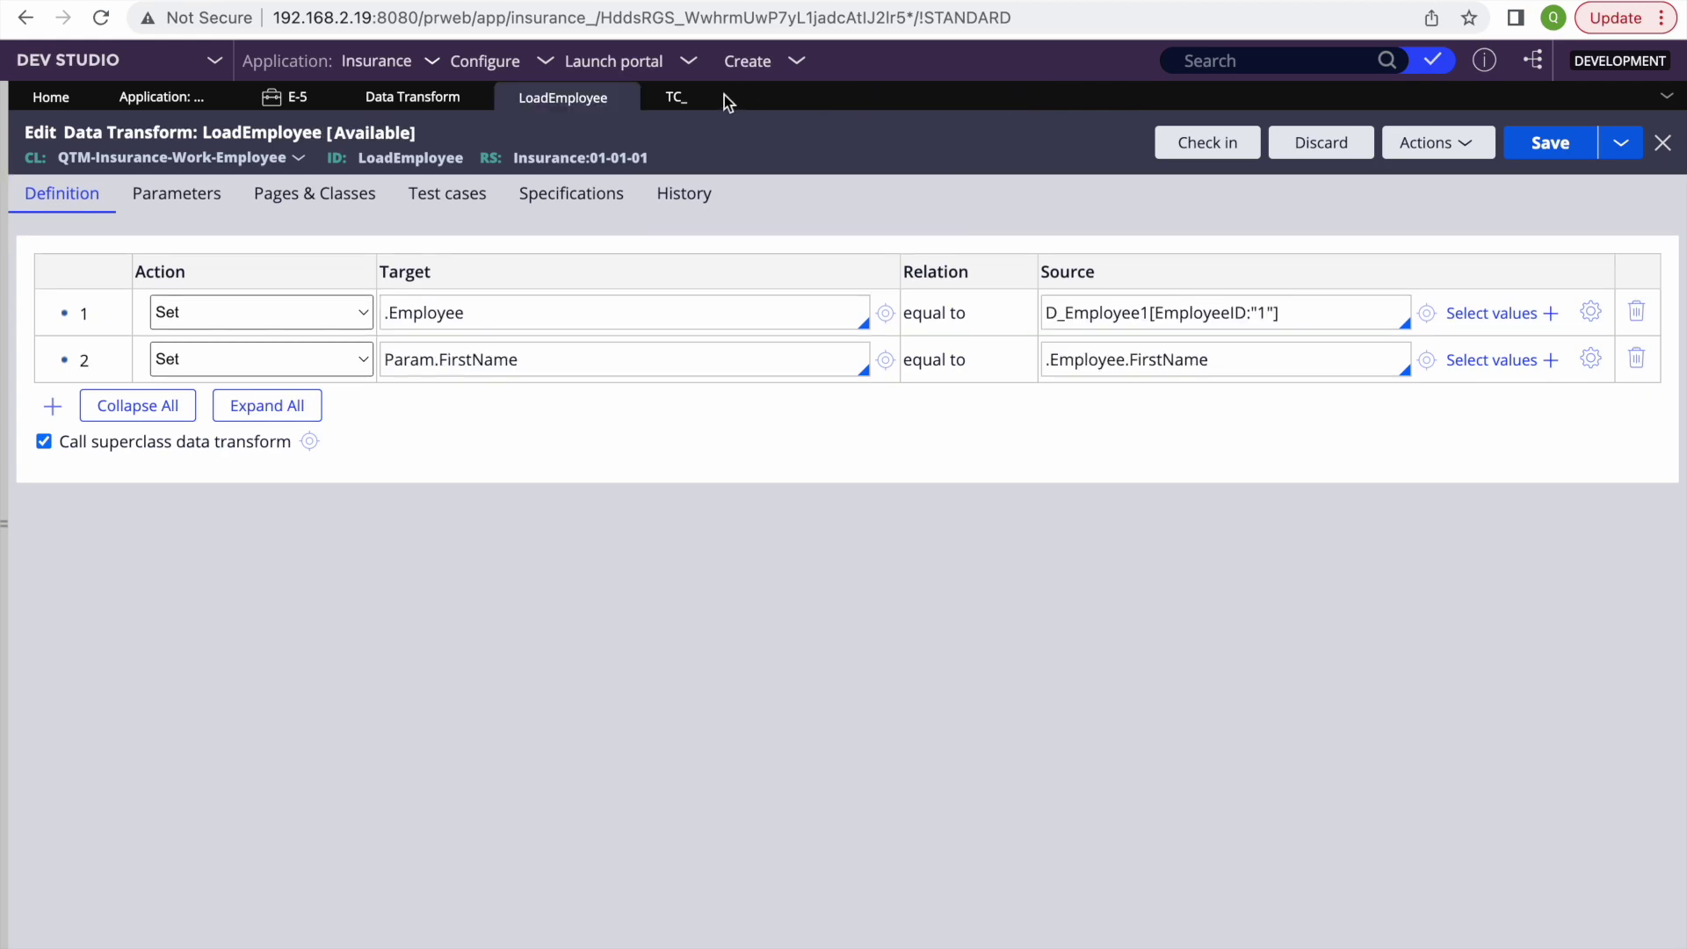
left_click(698, 98)
left_click(624, 98)
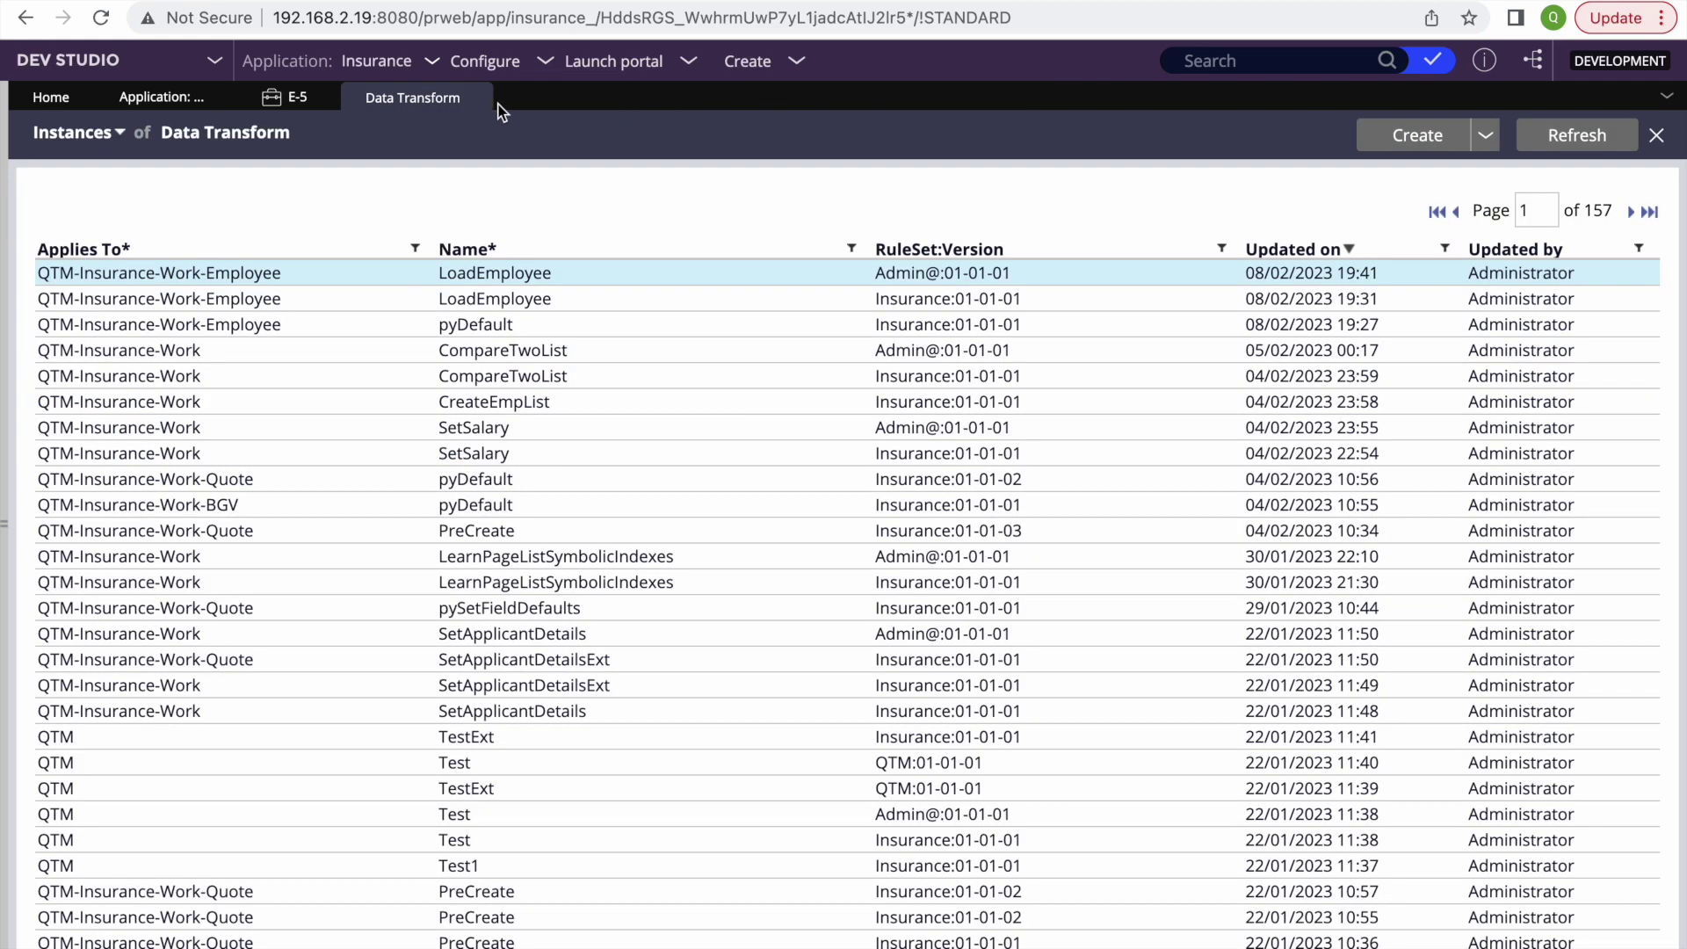
left_click(472, 99)
Step: Set the EmployeeID of case E-5 to 4 and search for that employee
left_click(552, 247)
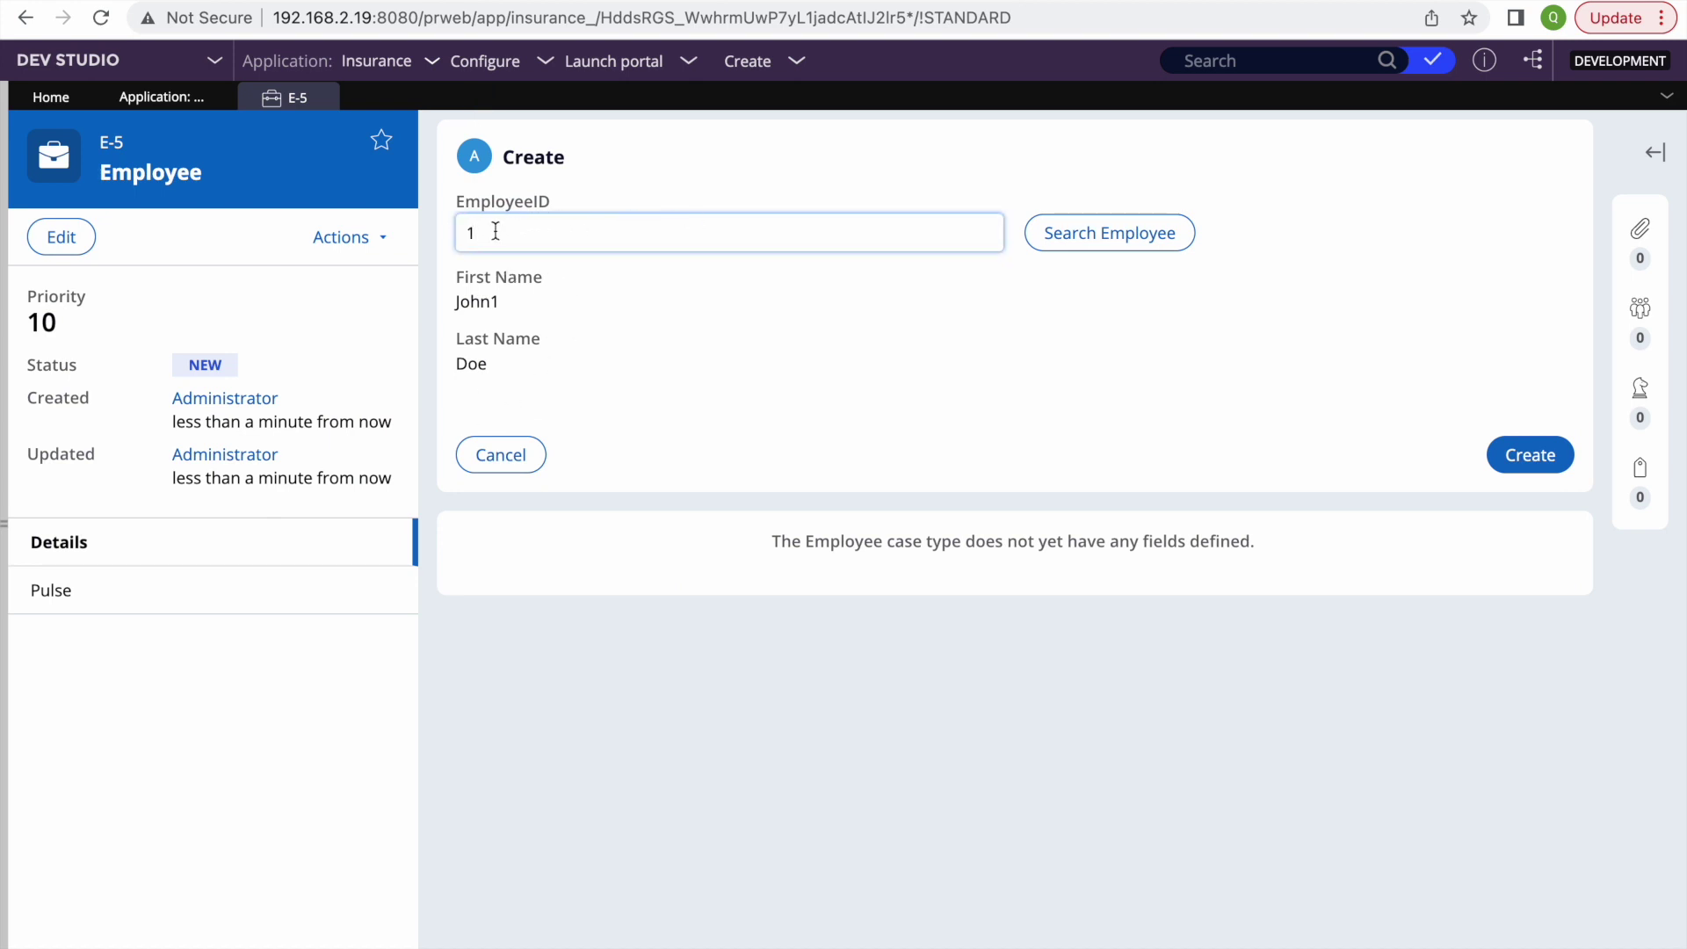
left_click(654, 387)
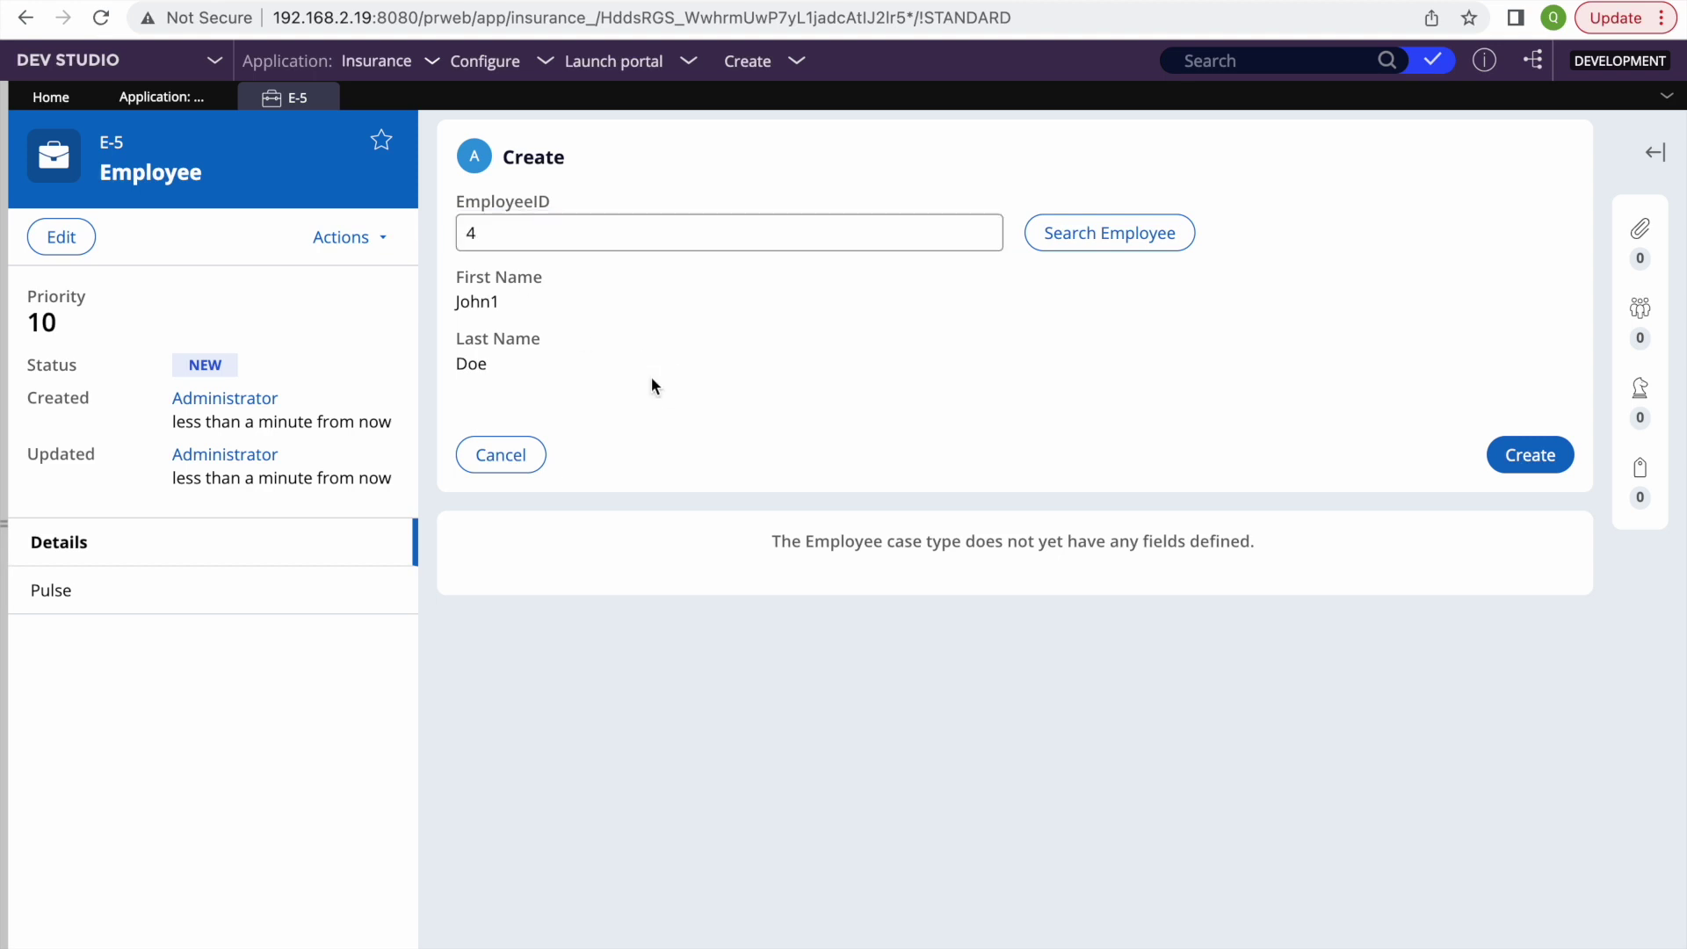
left_click(1091, 233)
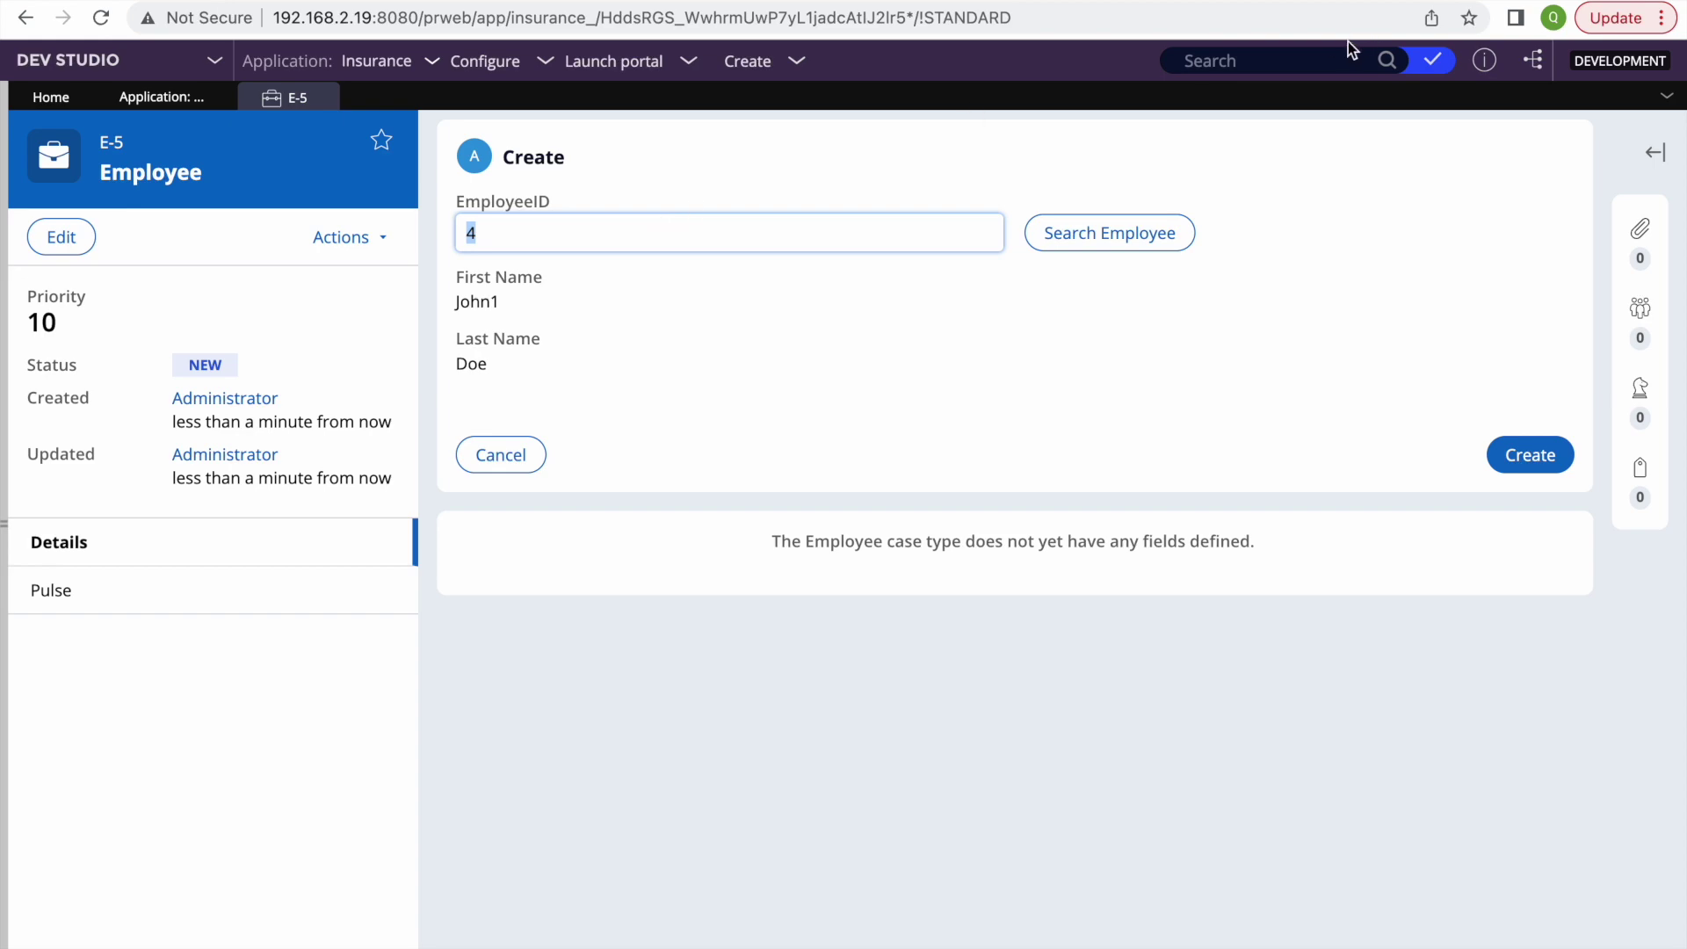
Step: Reopen the LoadEmployee data transform from the recently used records
left_click(1435, 61)
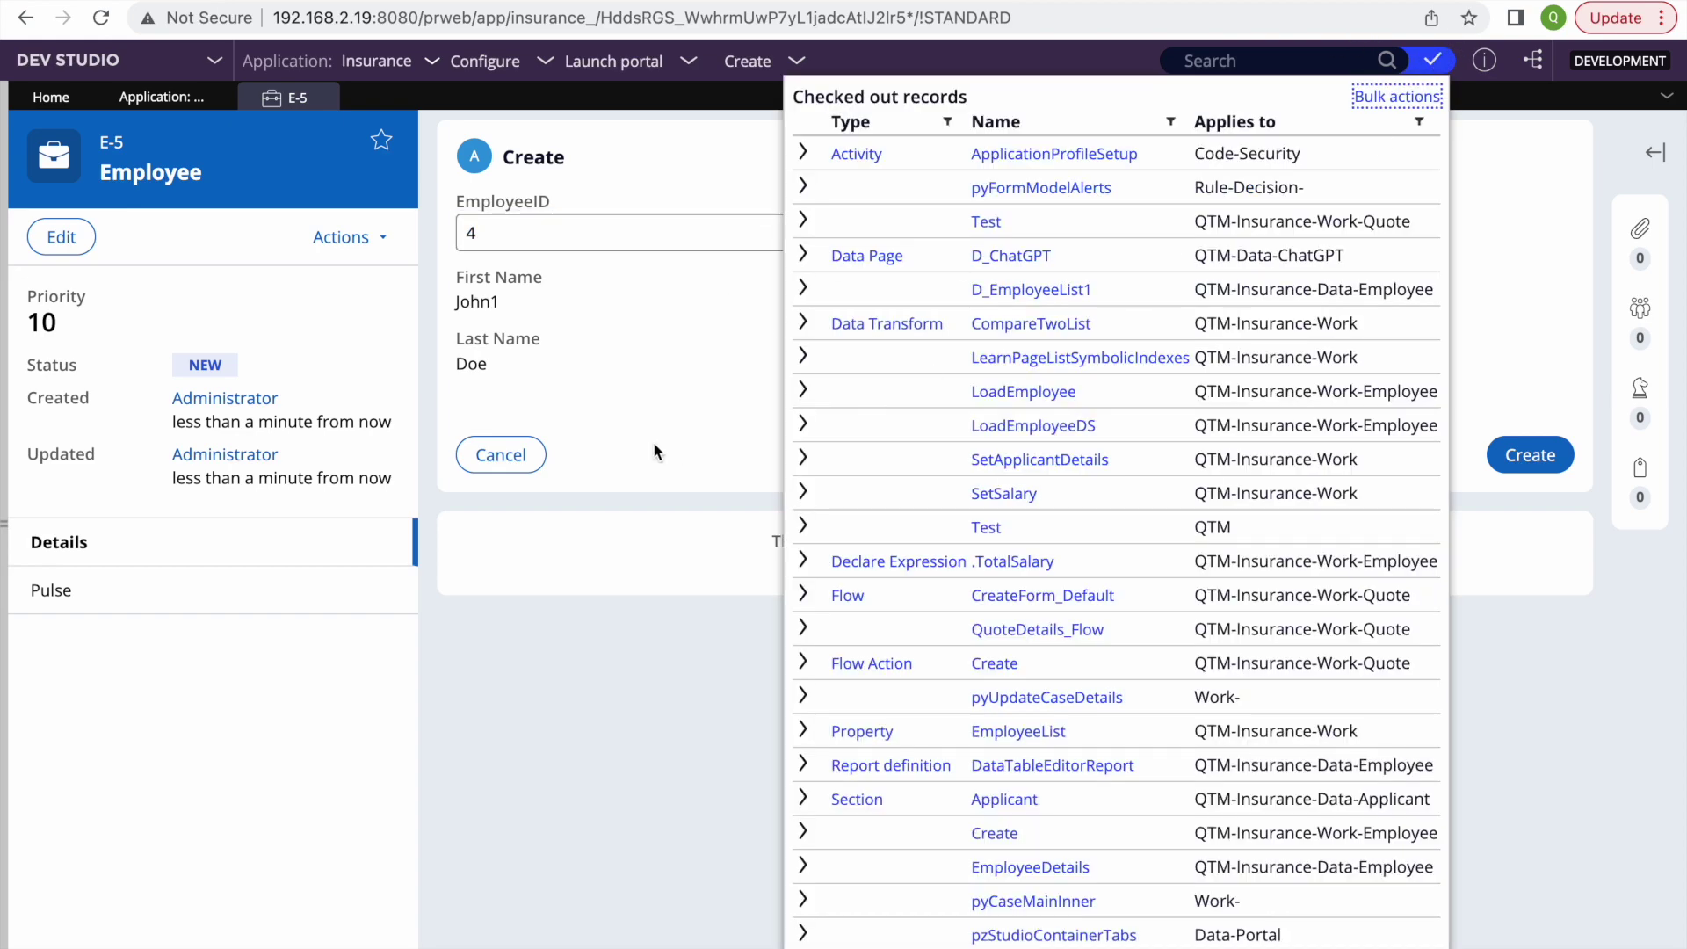
left_click(659, 454)
left_click(4, 501)
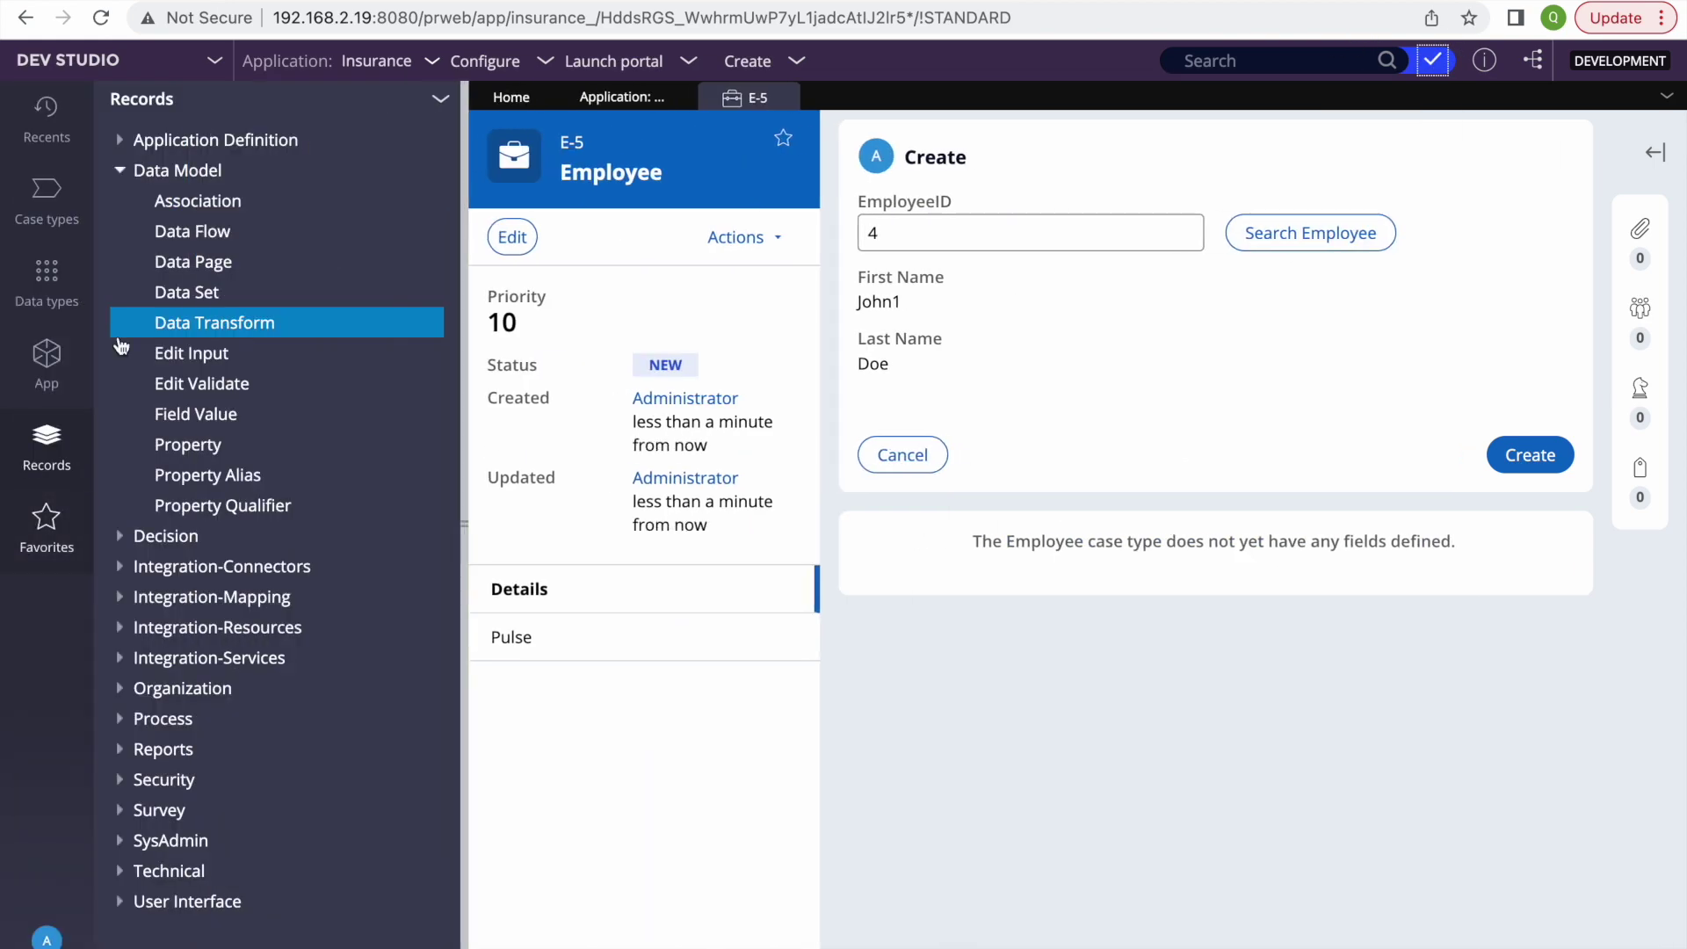
left_click(47, 110)
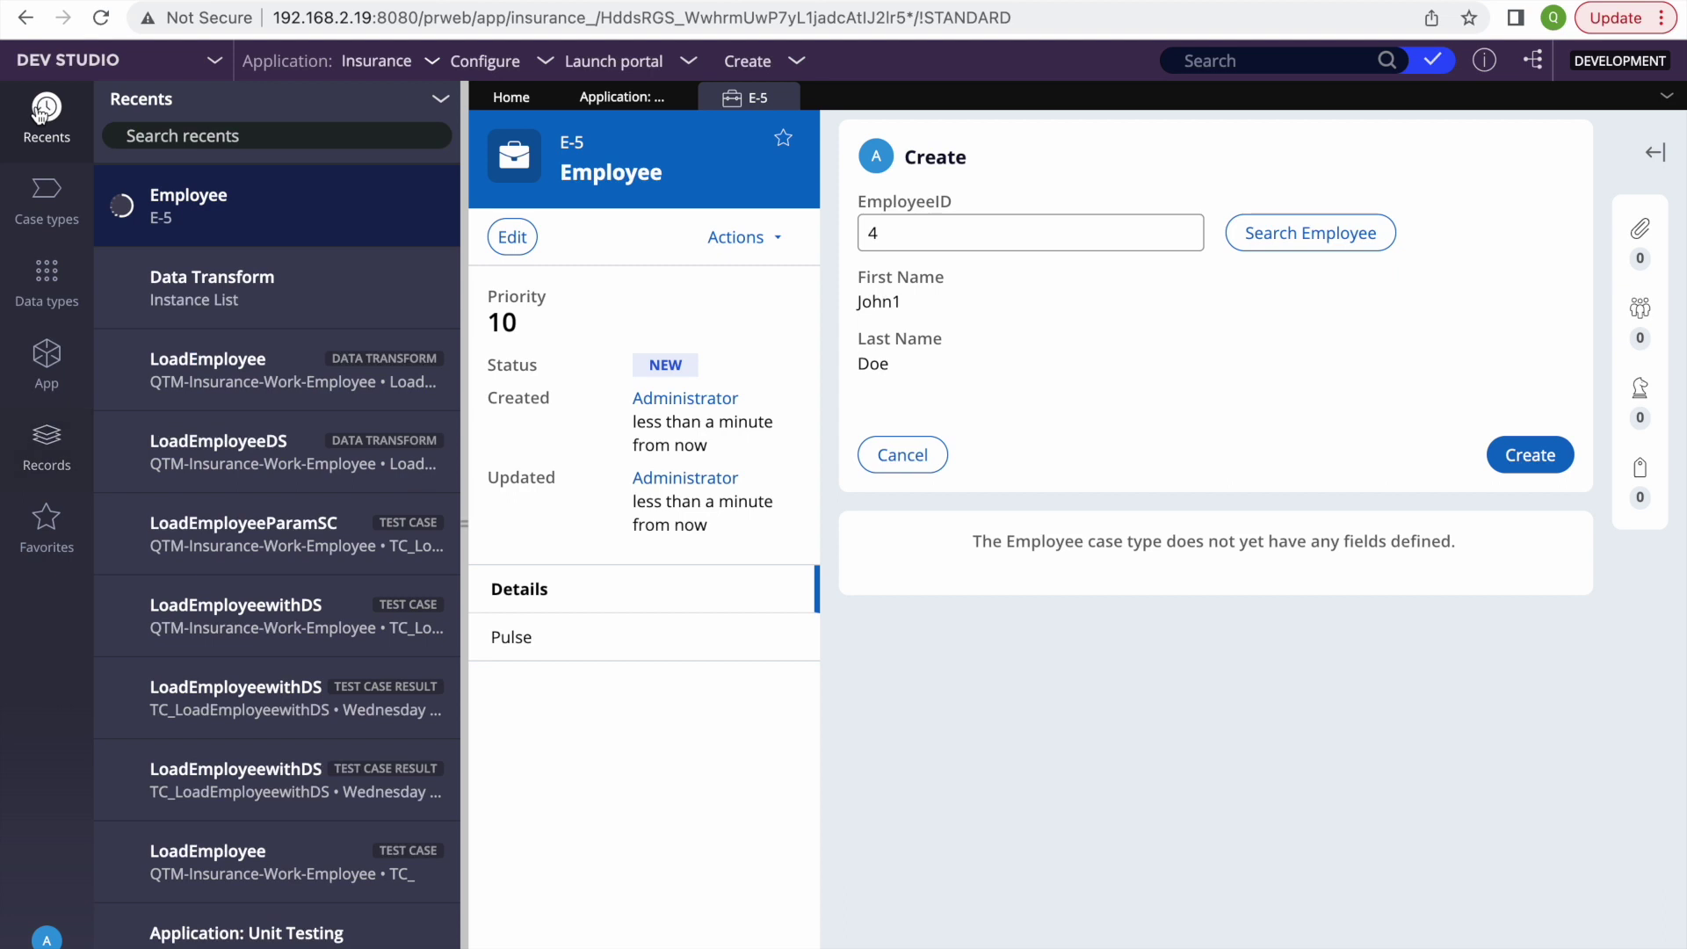
left_click(254, 373)
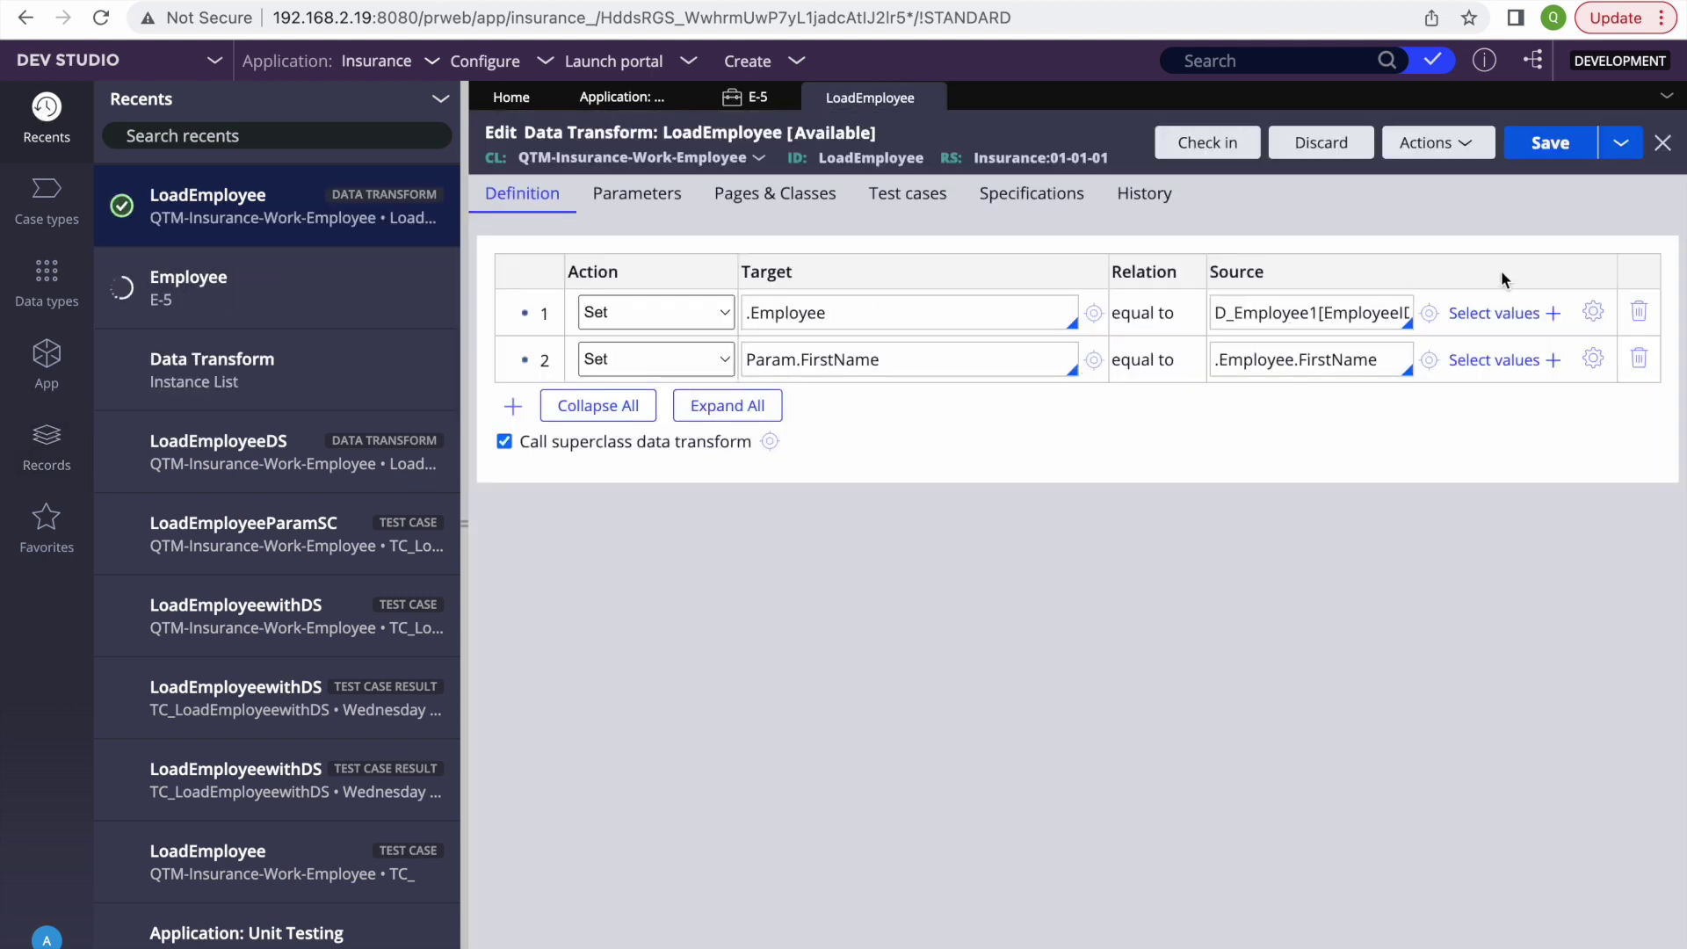
Step: Delete the Param.FirstName row from LoadEmployee, set the .Employee source to D_Employee1[EmployeeID:Param.EmployeeID], and save the data transform
left_click(1638, 358)
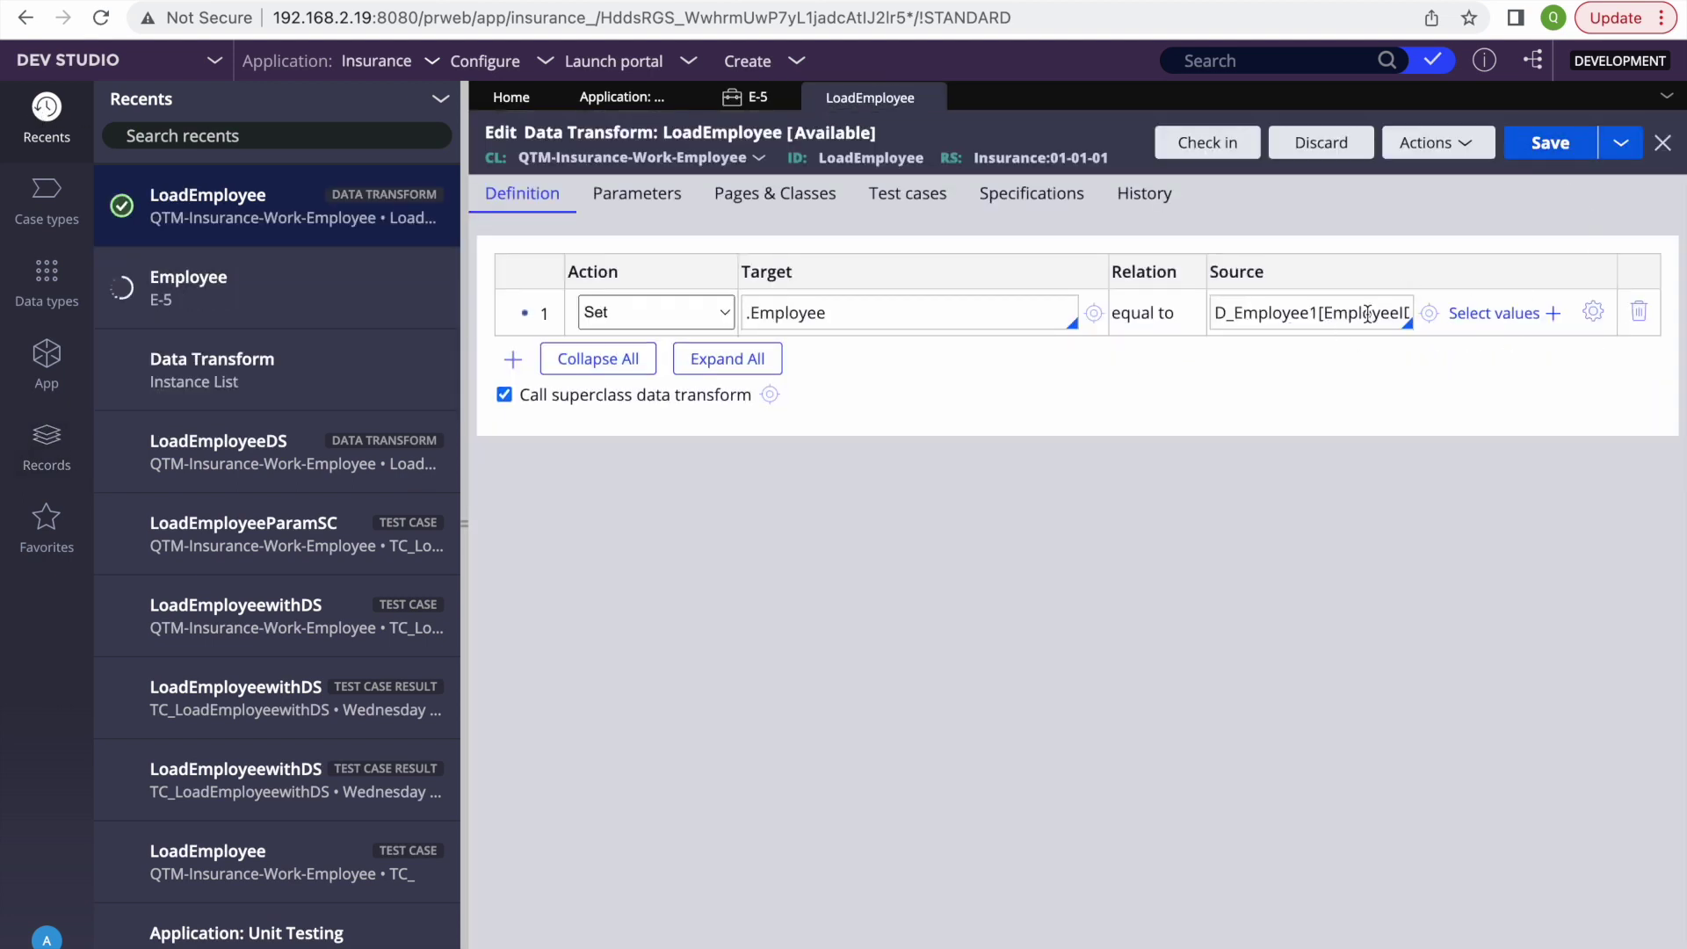
left_click(1592, 312)
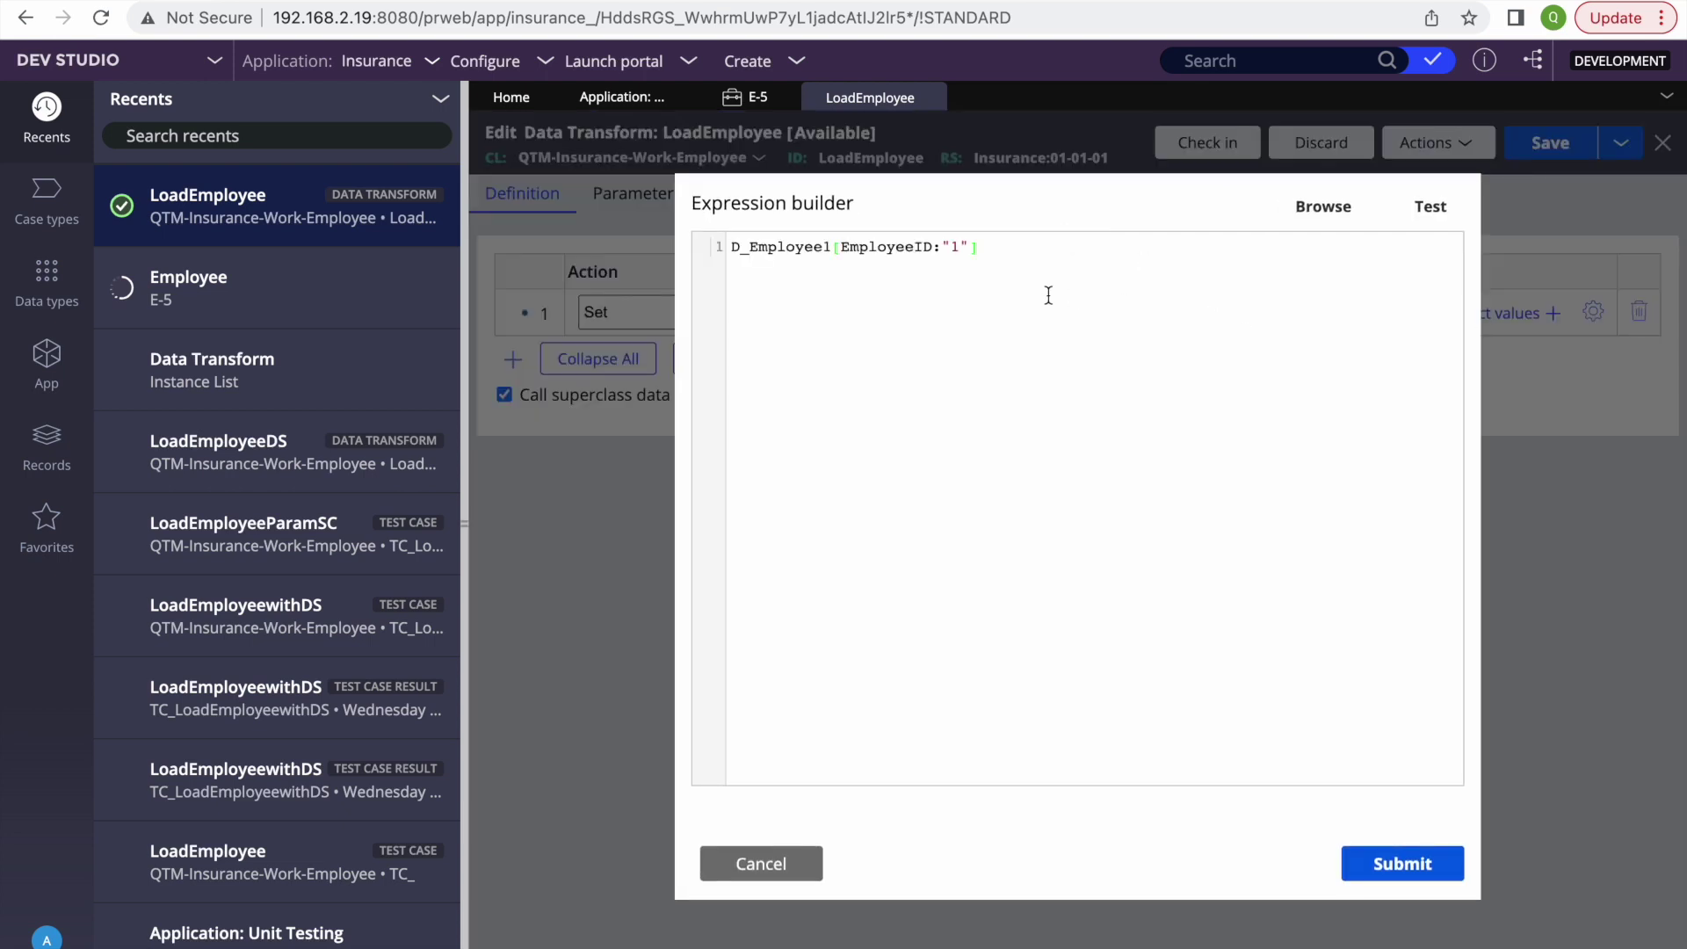
double_click(877, 247)
key("super+c")
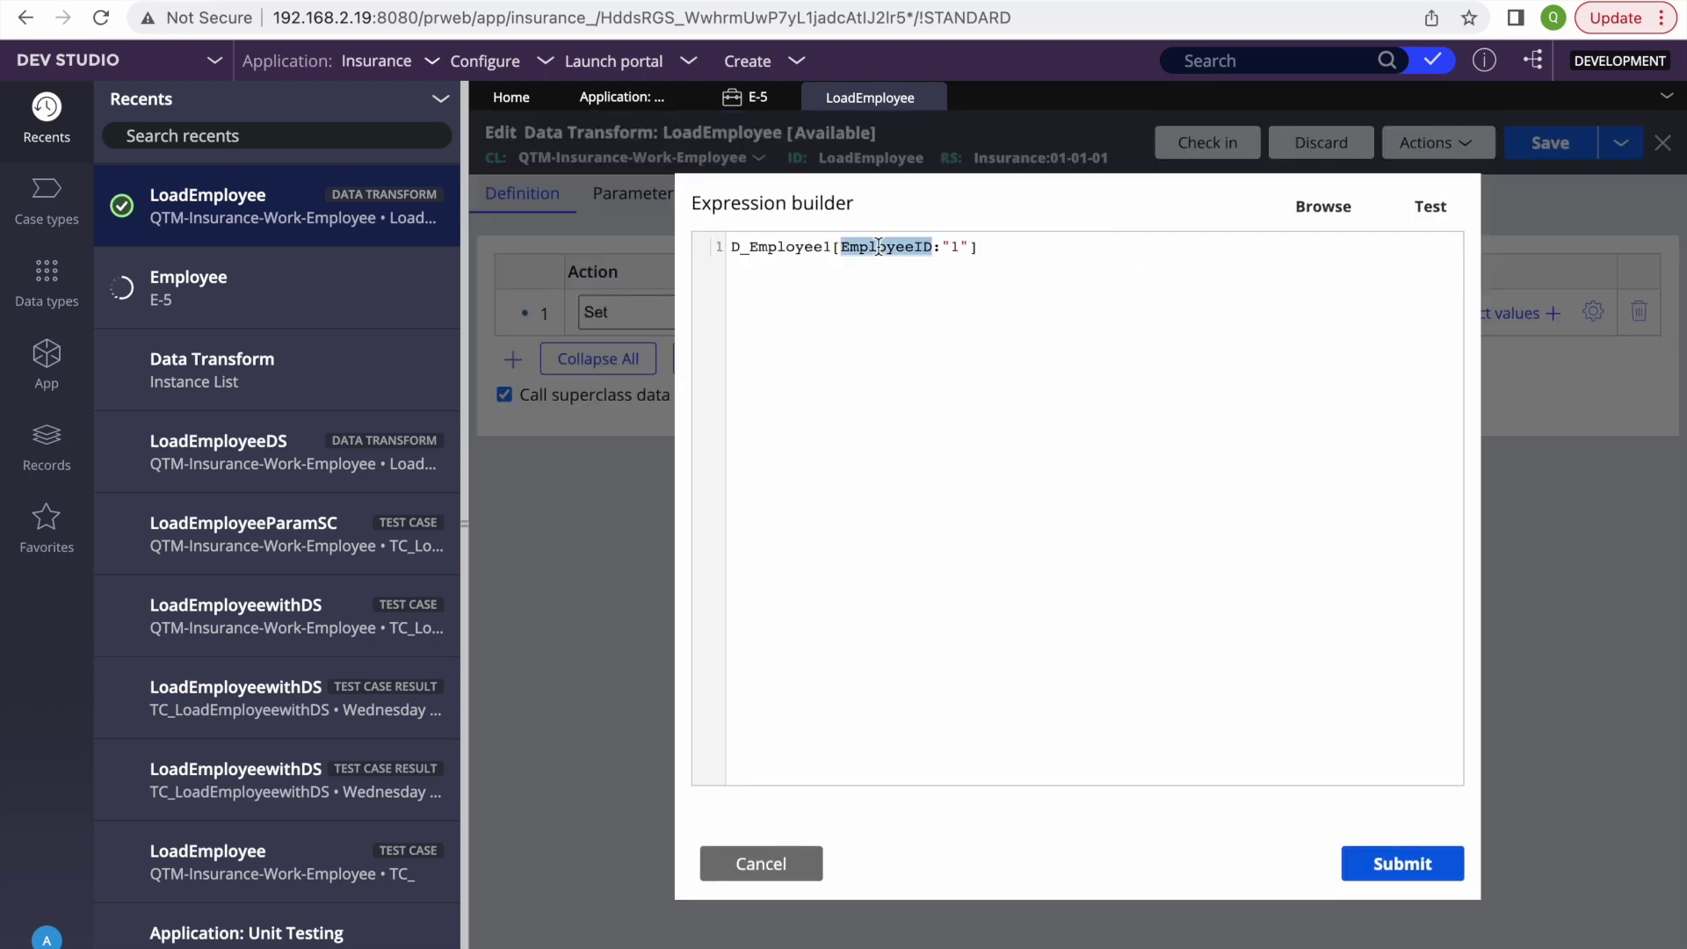
left_click(963, 246)
key("super+v")
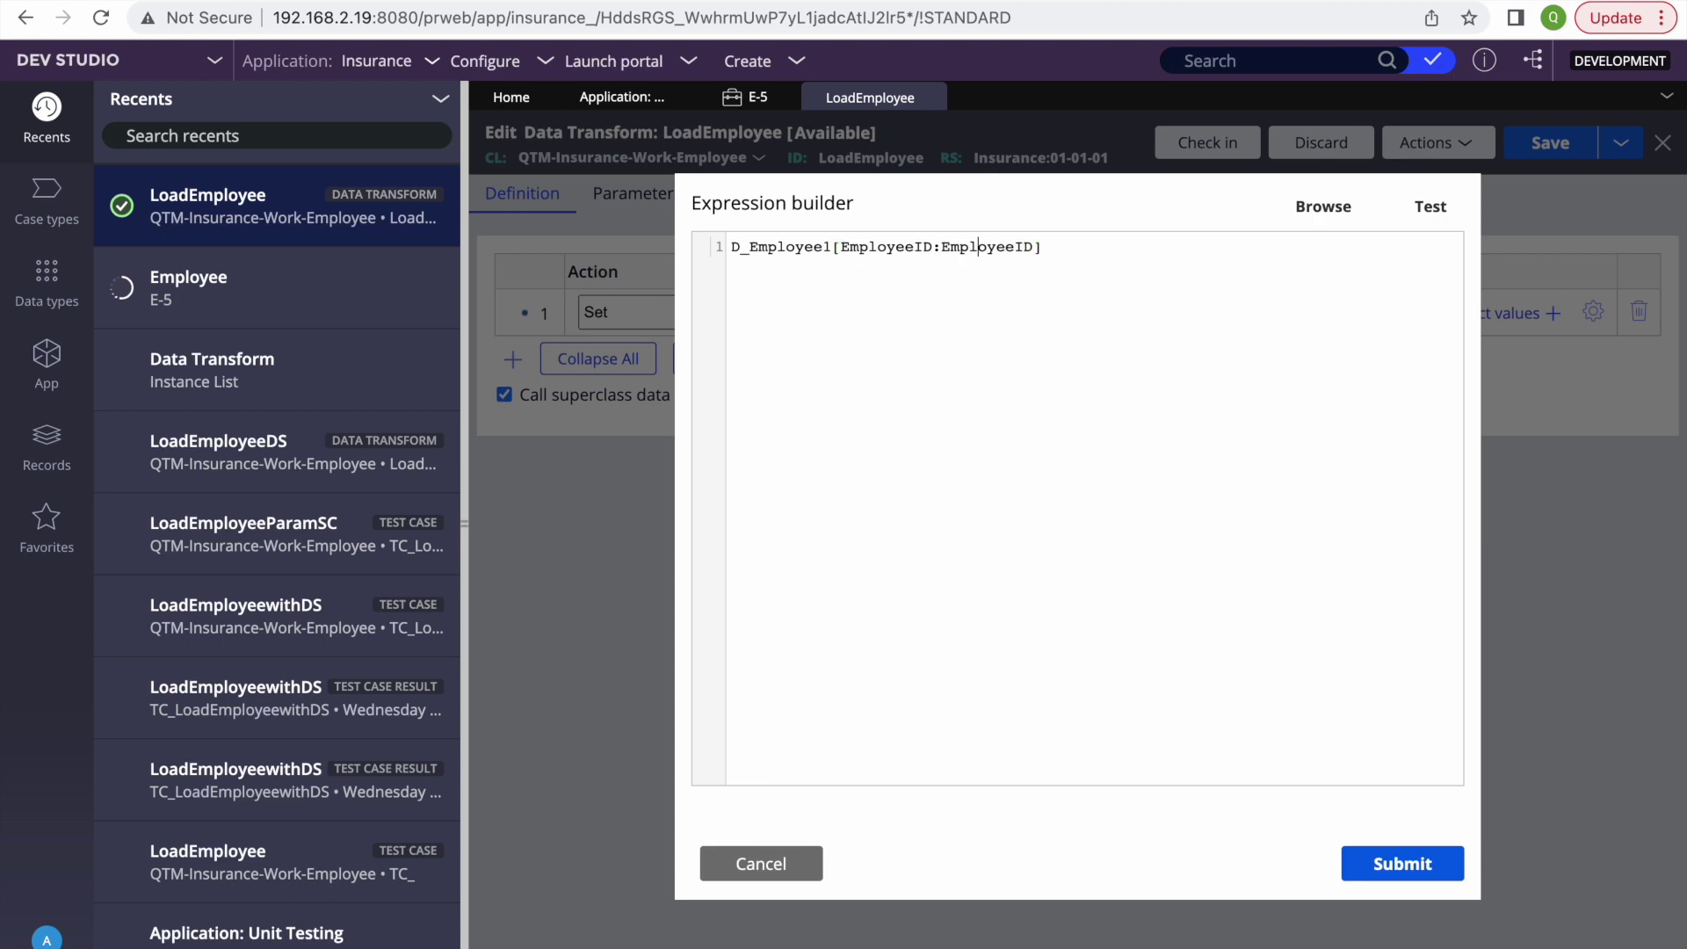
type("pARAM")
key("BackSpace")
key("BackSpace")
key("BackSpace")
key("BackSpace")
key("BackSpace")
type("Param.")
left_click(1391, 851)
left_click(1520, 149)
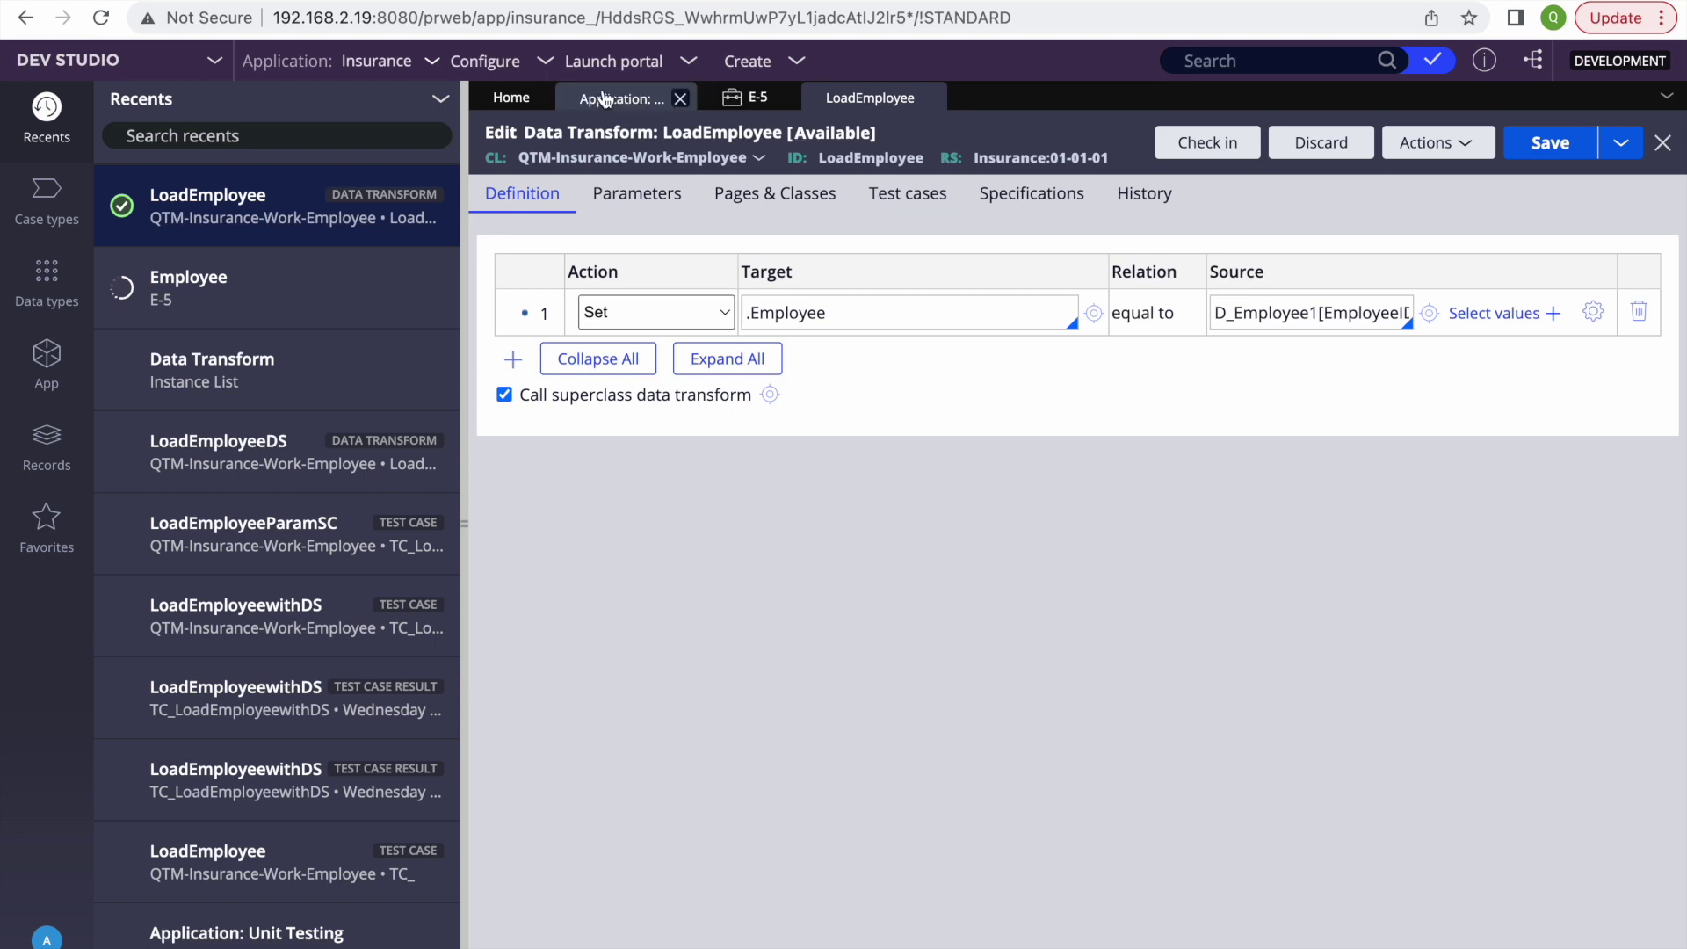
Step: Return to case E-5, search again for EmployeeID 4, and check the salary field
left_click(729, 97)
left_click(1337, 234)
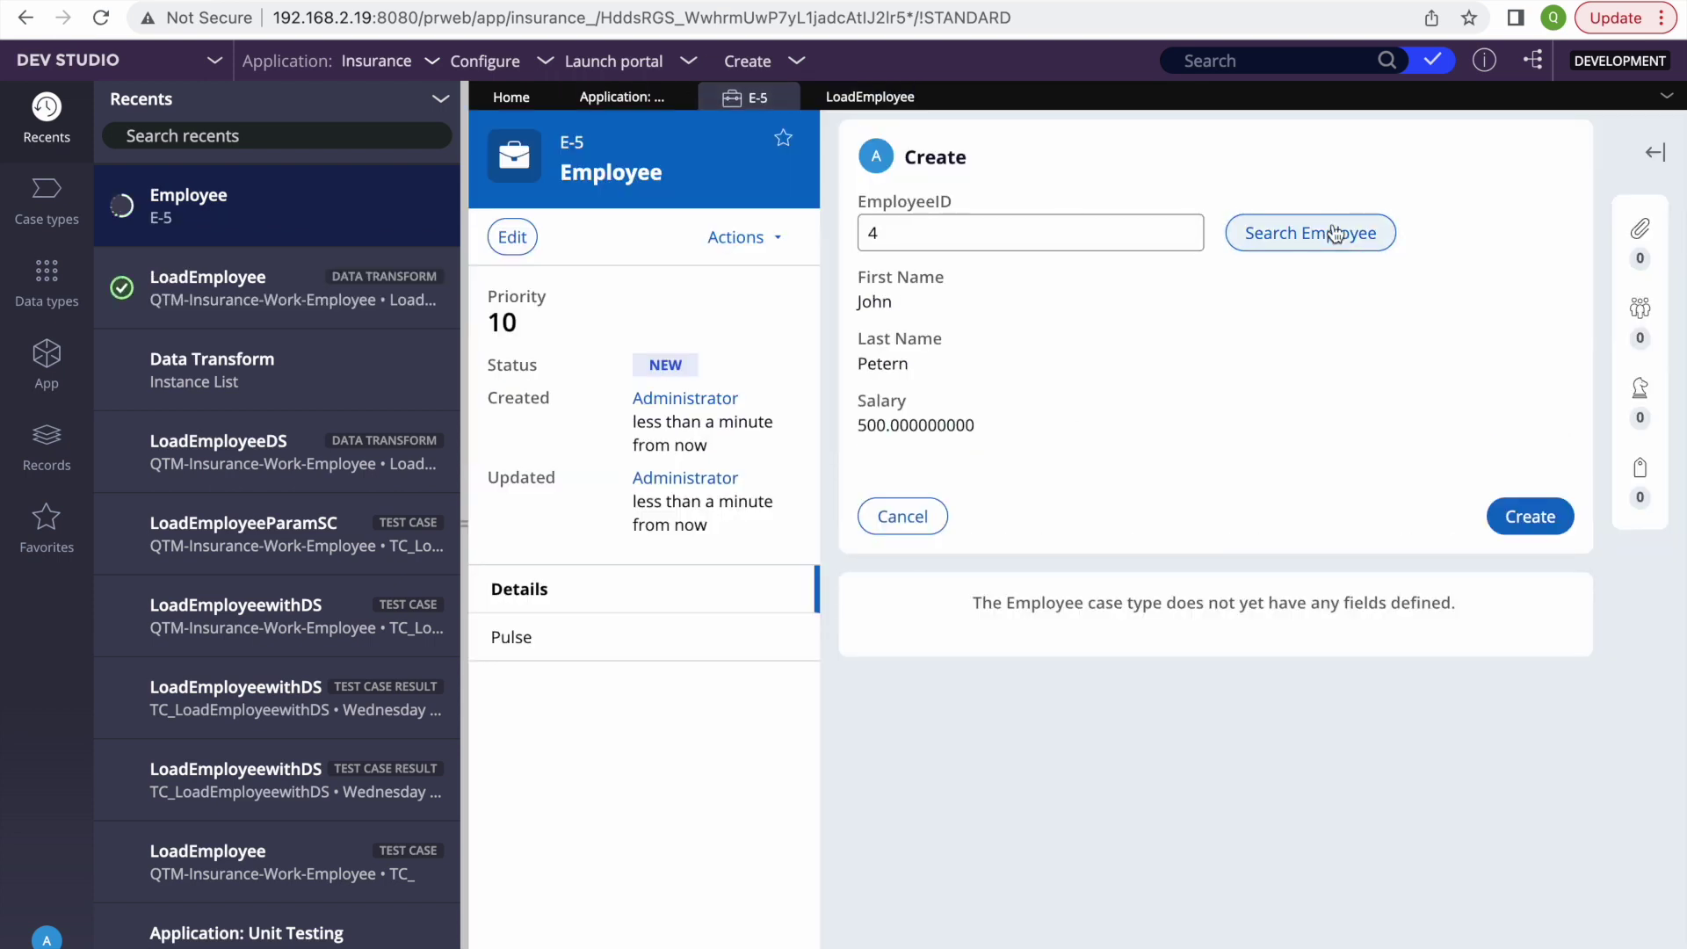
double_click(908, 425)
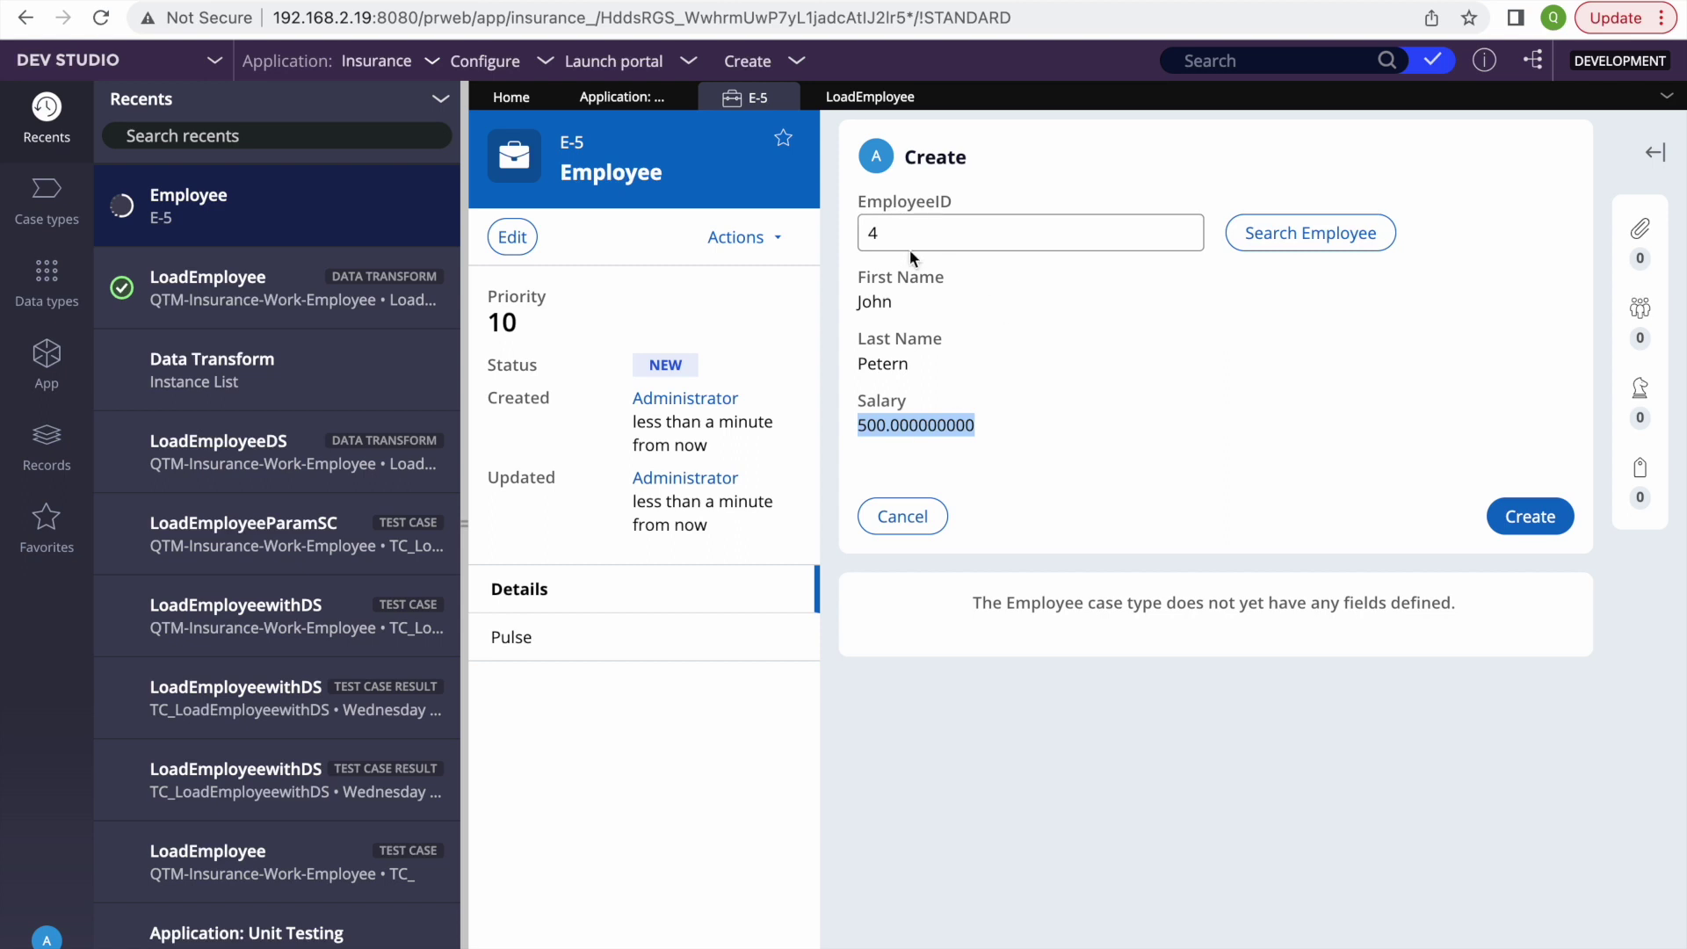
Step: Set the EmployeeID of case E-5 to 2 and search for that employee
left_click(891, 232)
key("BackSpace")
type("2")
left_click(1327, 234)
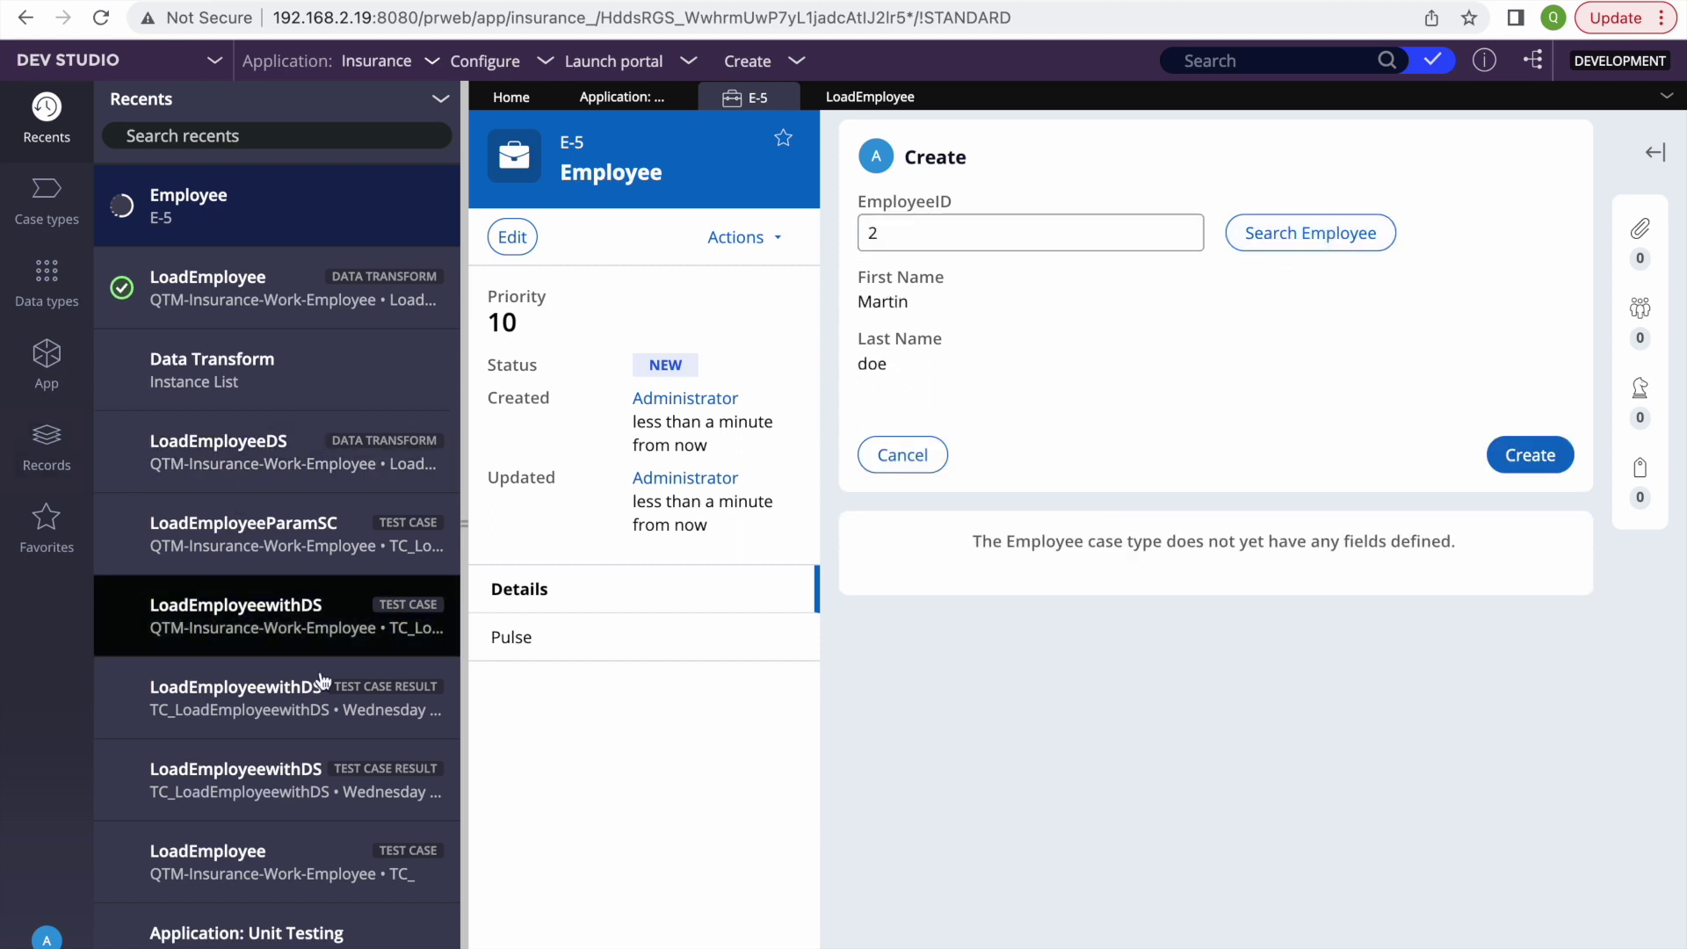
Step: List the When rule instances from the Decision category of the application records
scroll(330, 764, "down", 4)
scroll(327, 703, "down", 3)
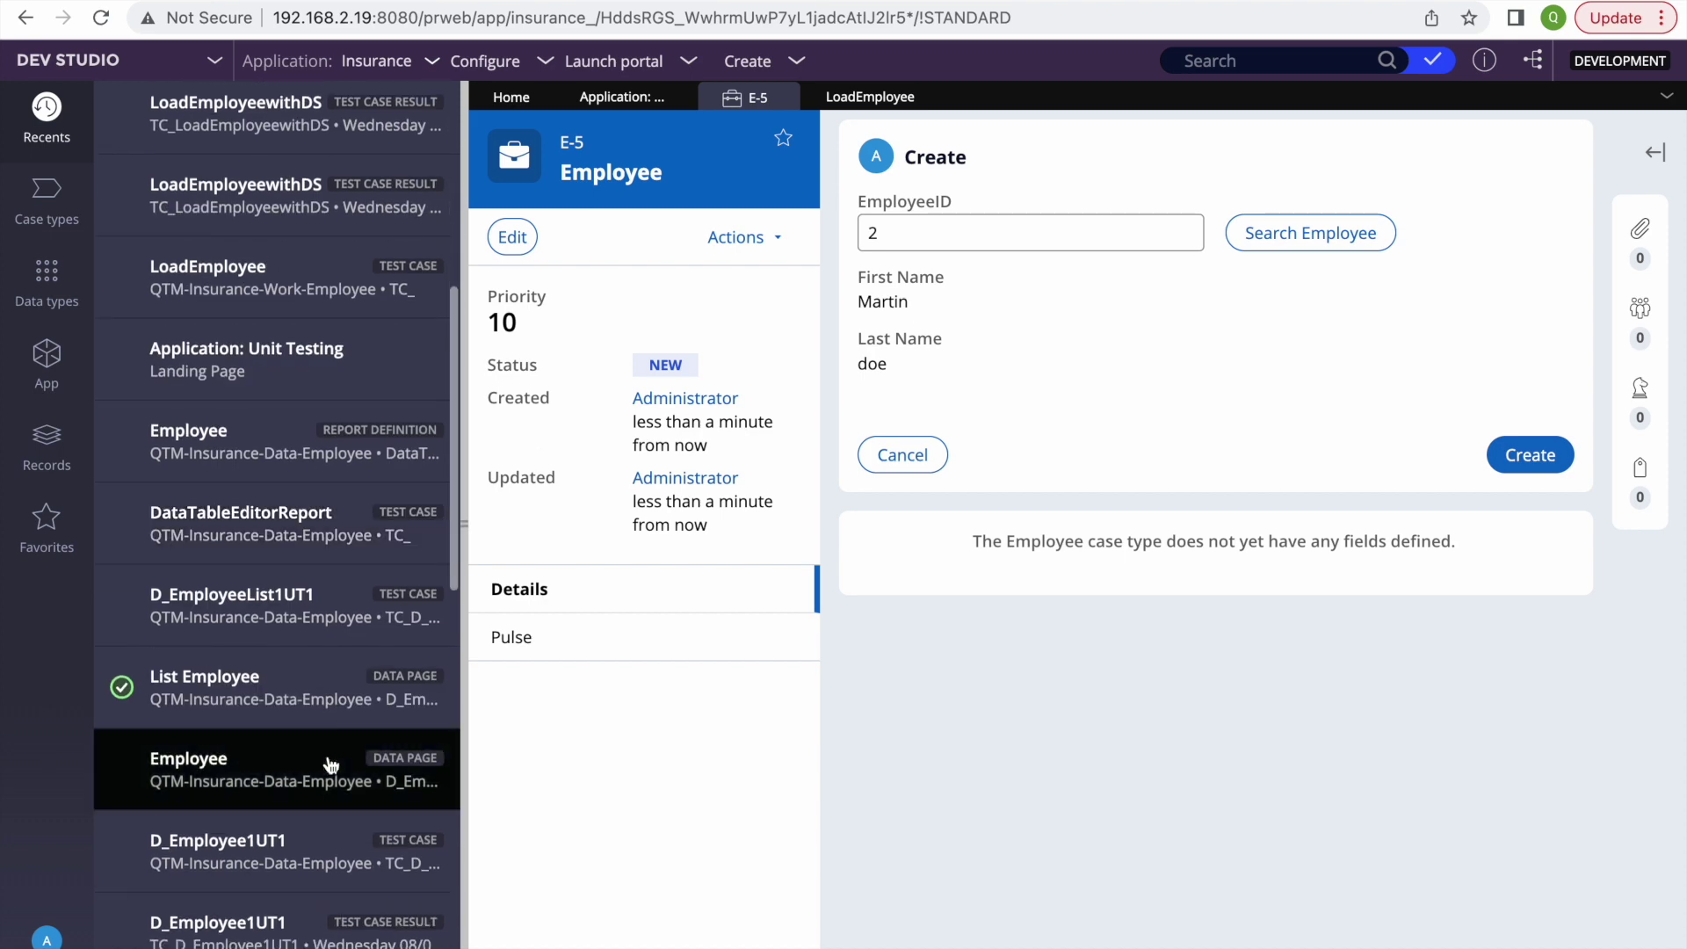
left_click(52, 430)
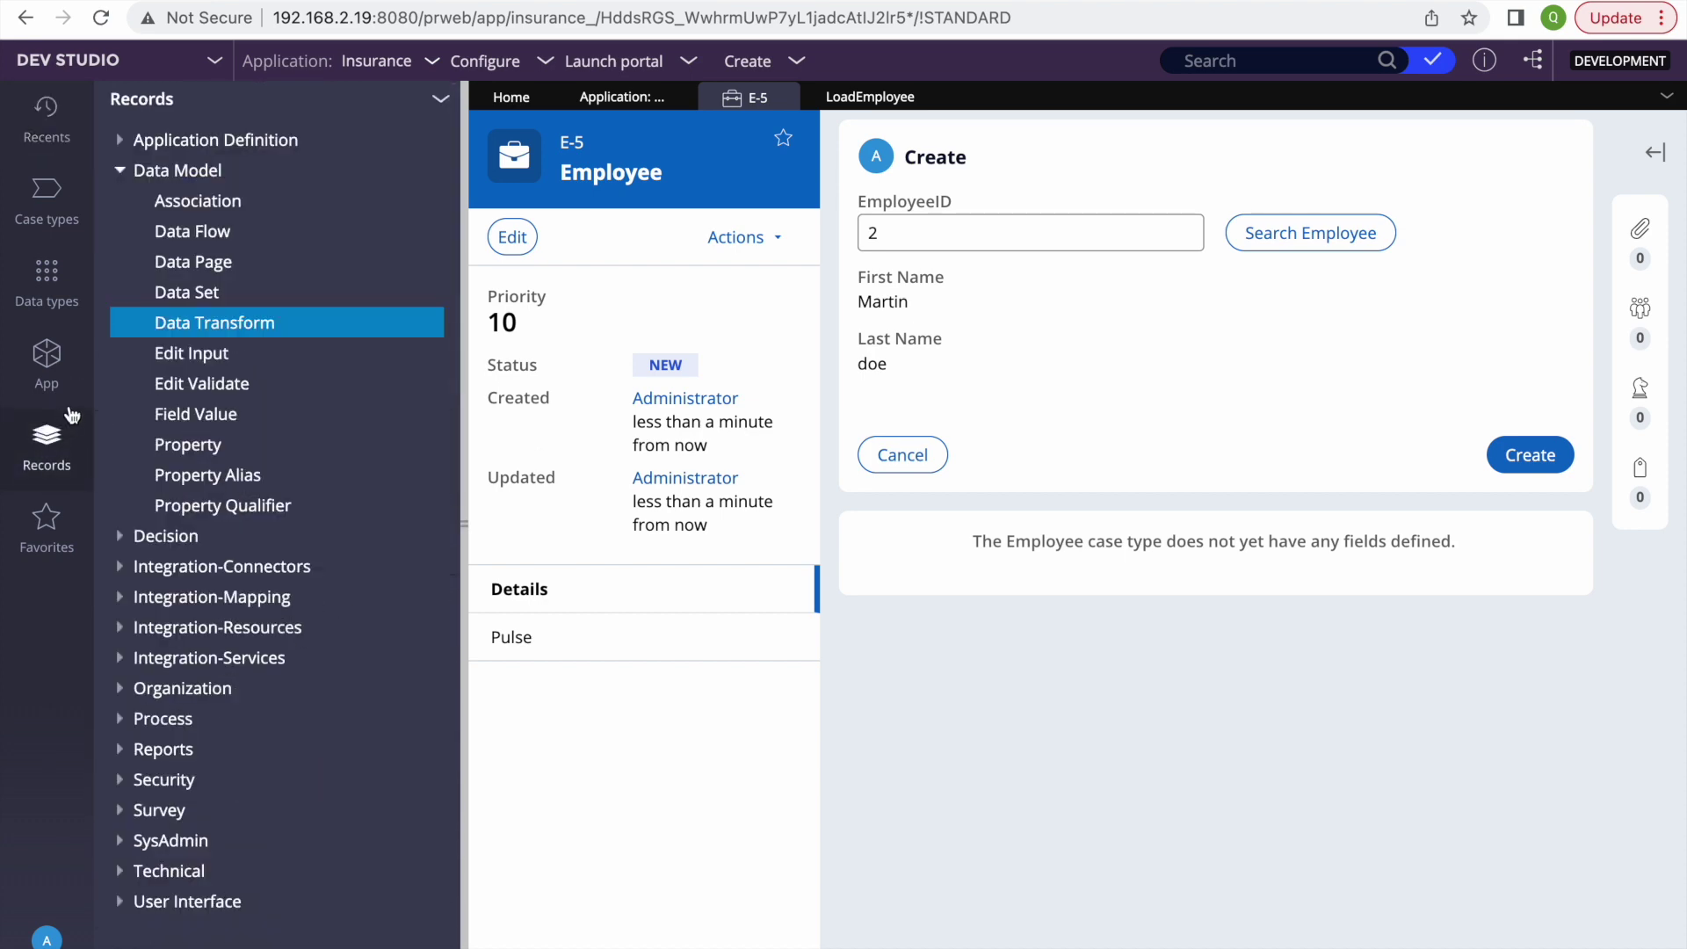
left_click(120, 538)
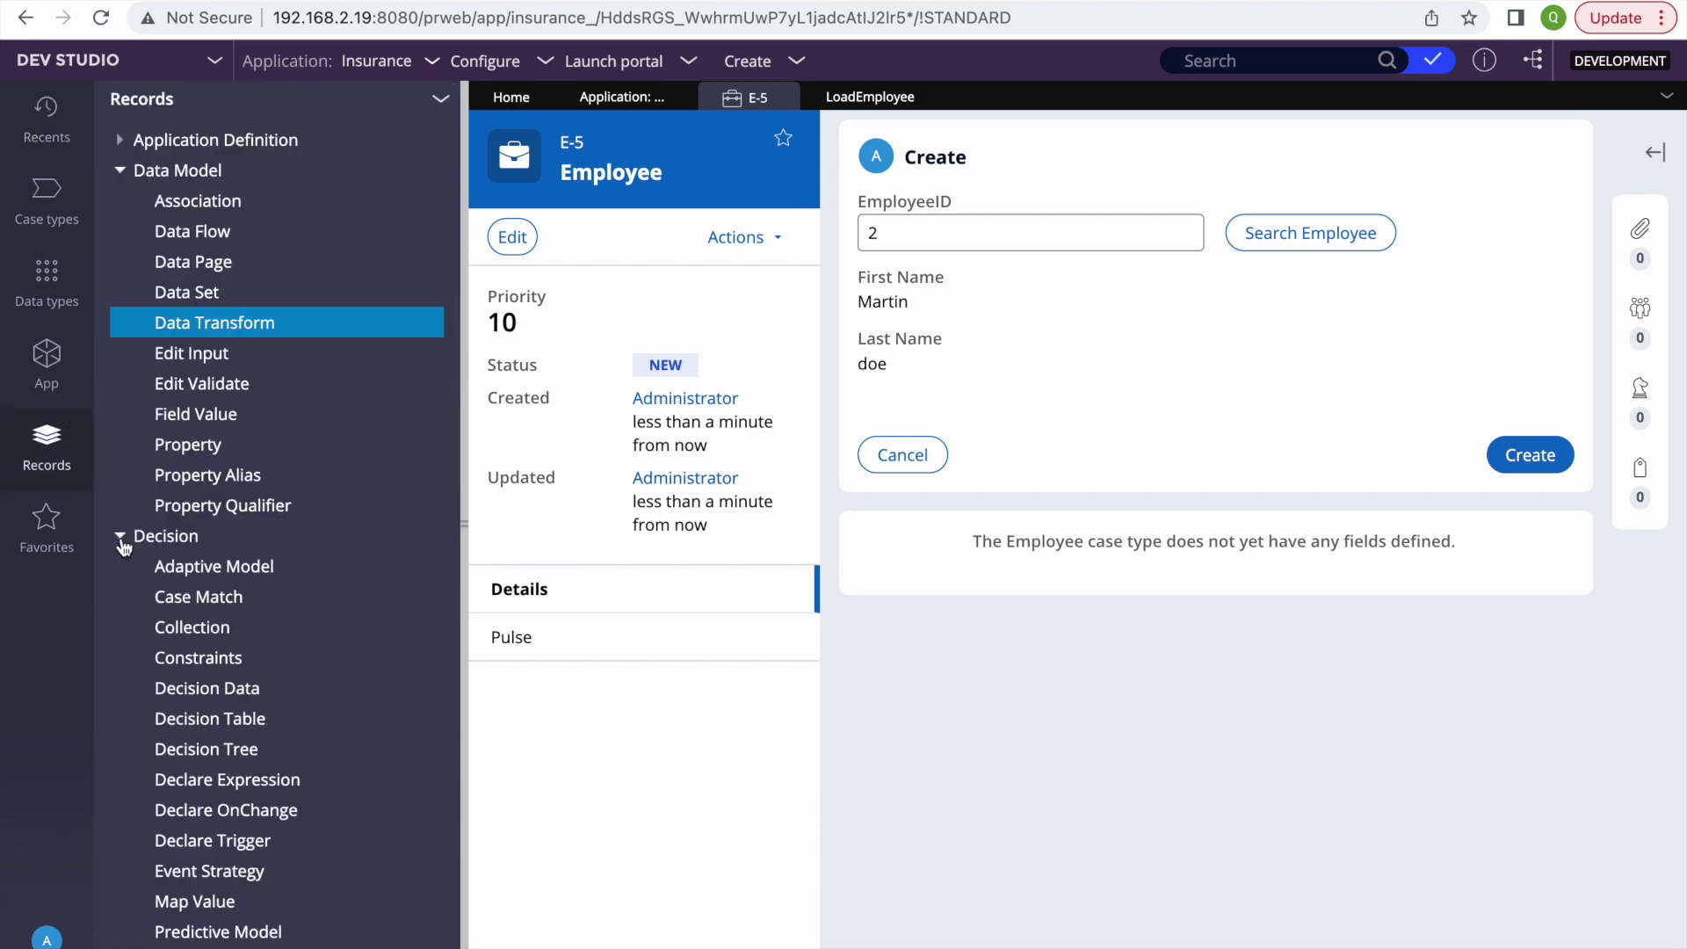
scroll(211, 835, "down", 2)
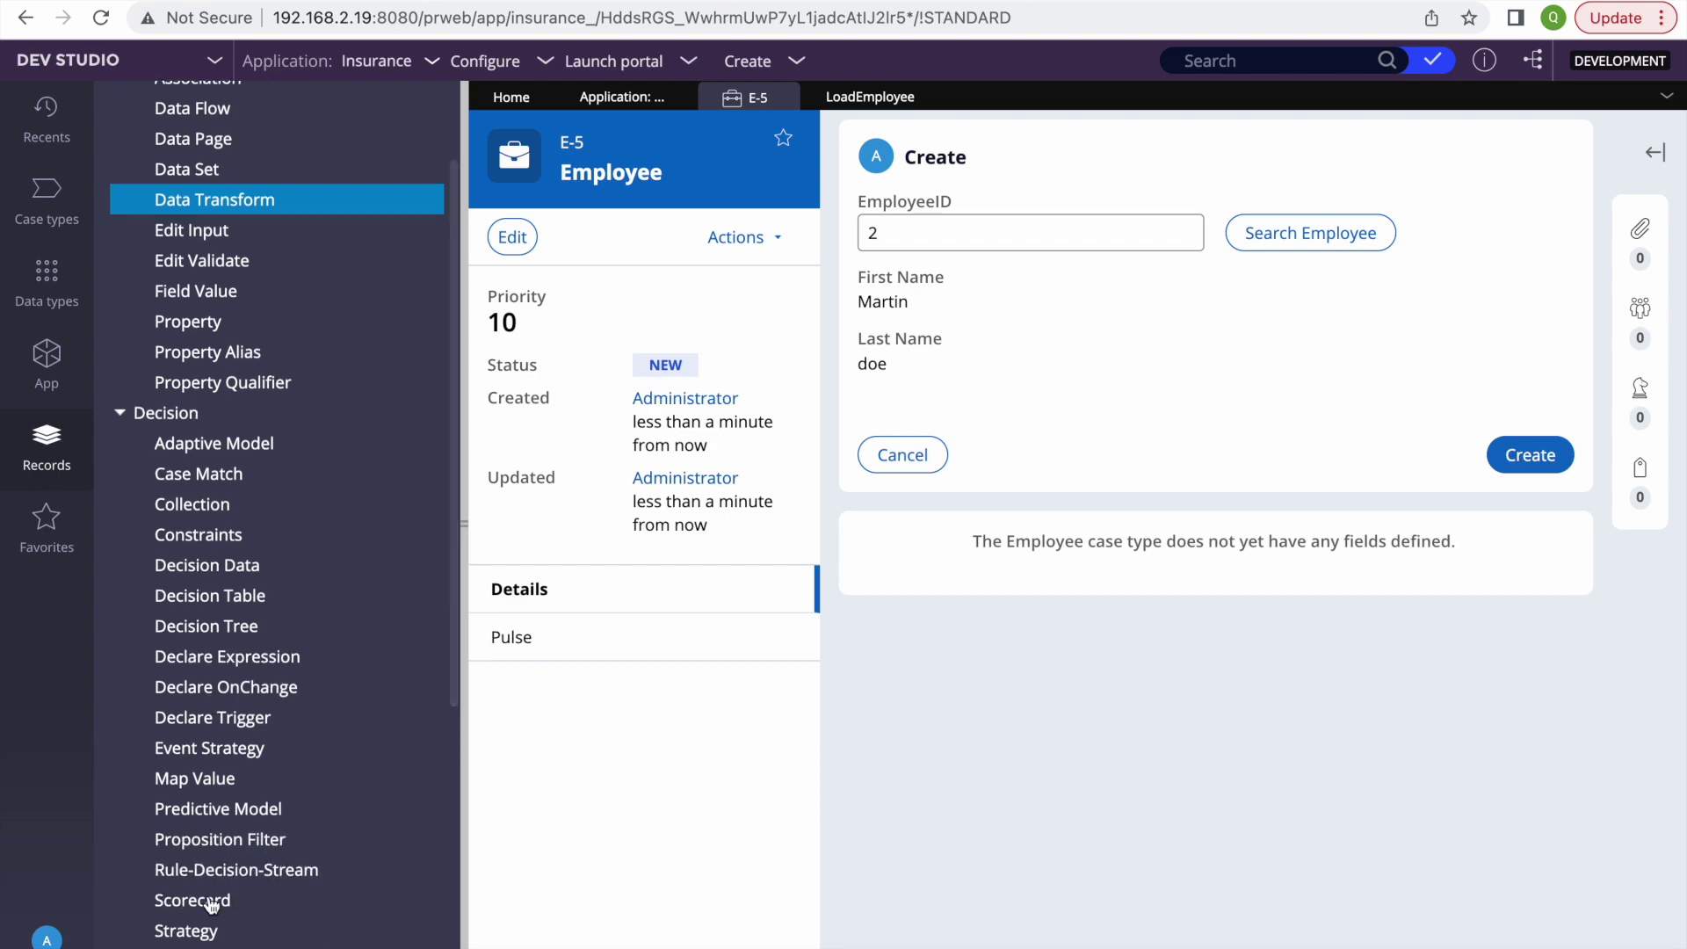
scroll(188, 878, "down", 2)
left_click(184, 872)
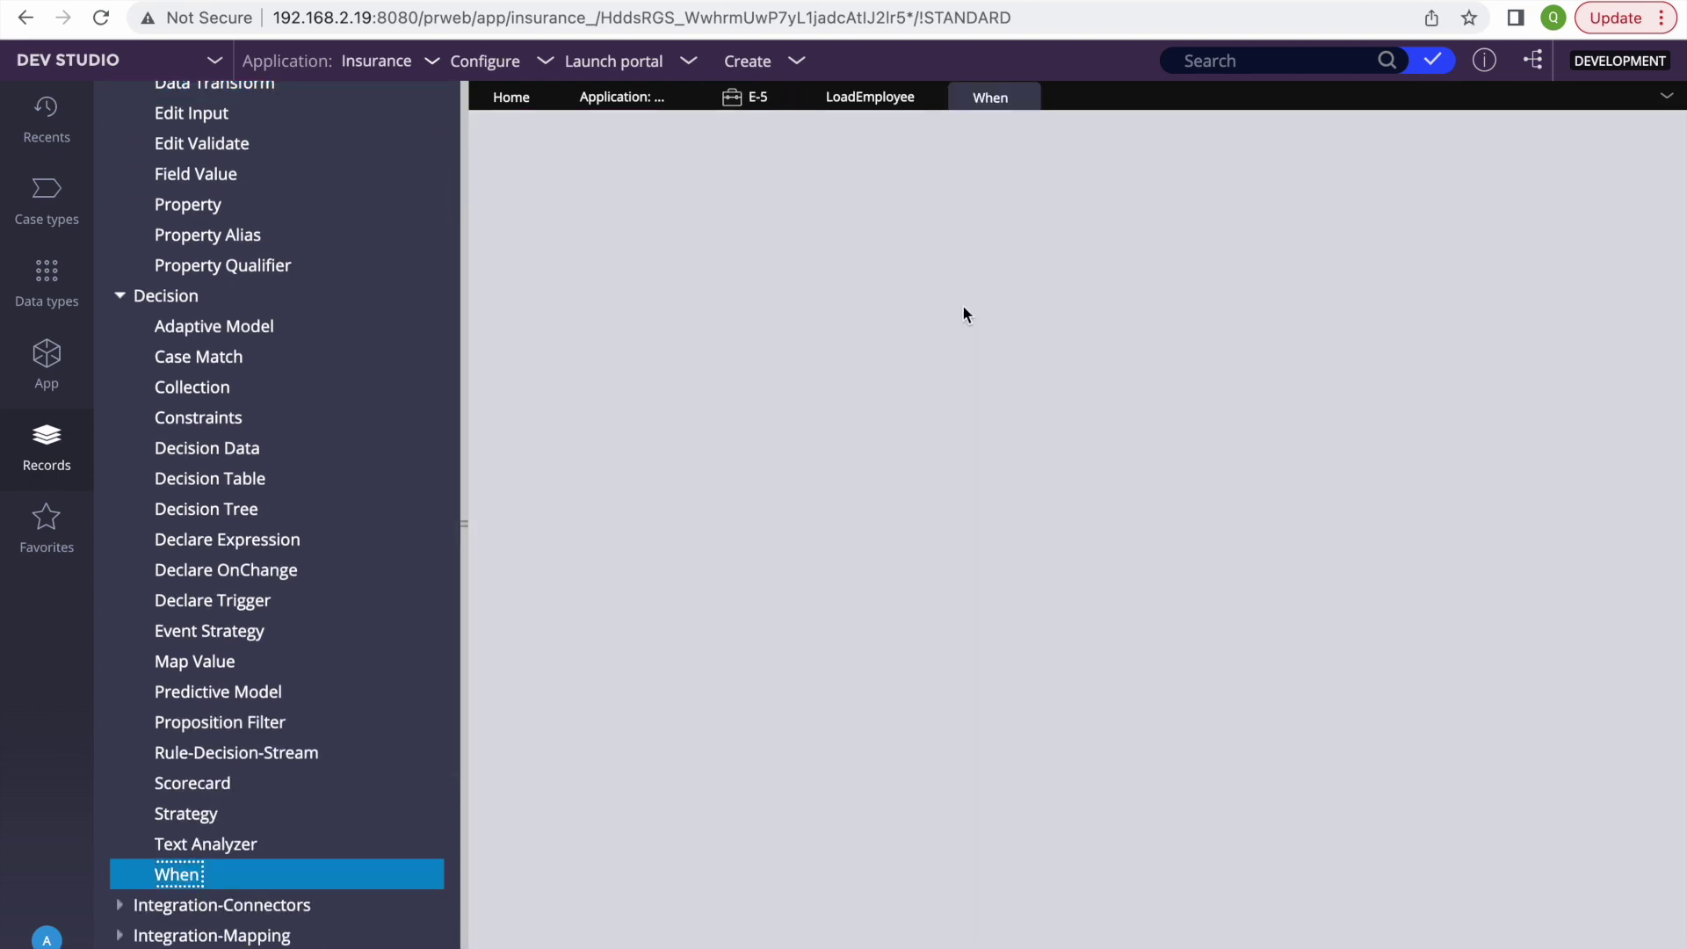
Step: Open the ShowSalary When rule of QTM-Insurance-Data-Employee, close its read-only version, and open the editable one to check the .Salary condition
left_click(804, 296)
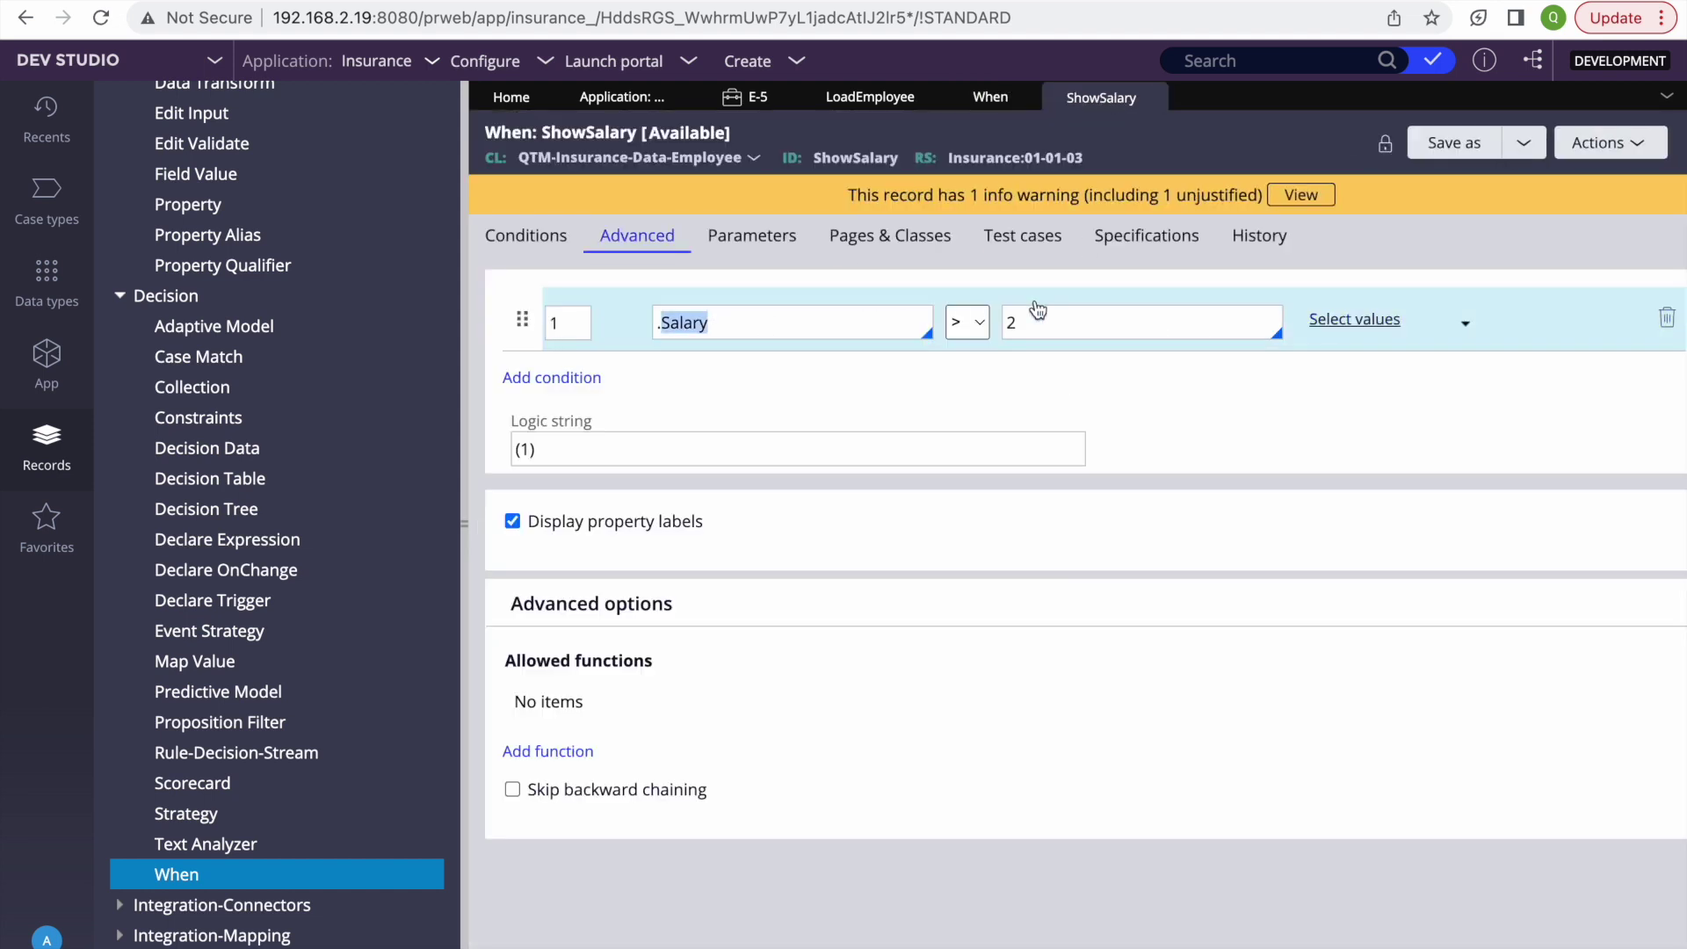
left_click(1073, 320)
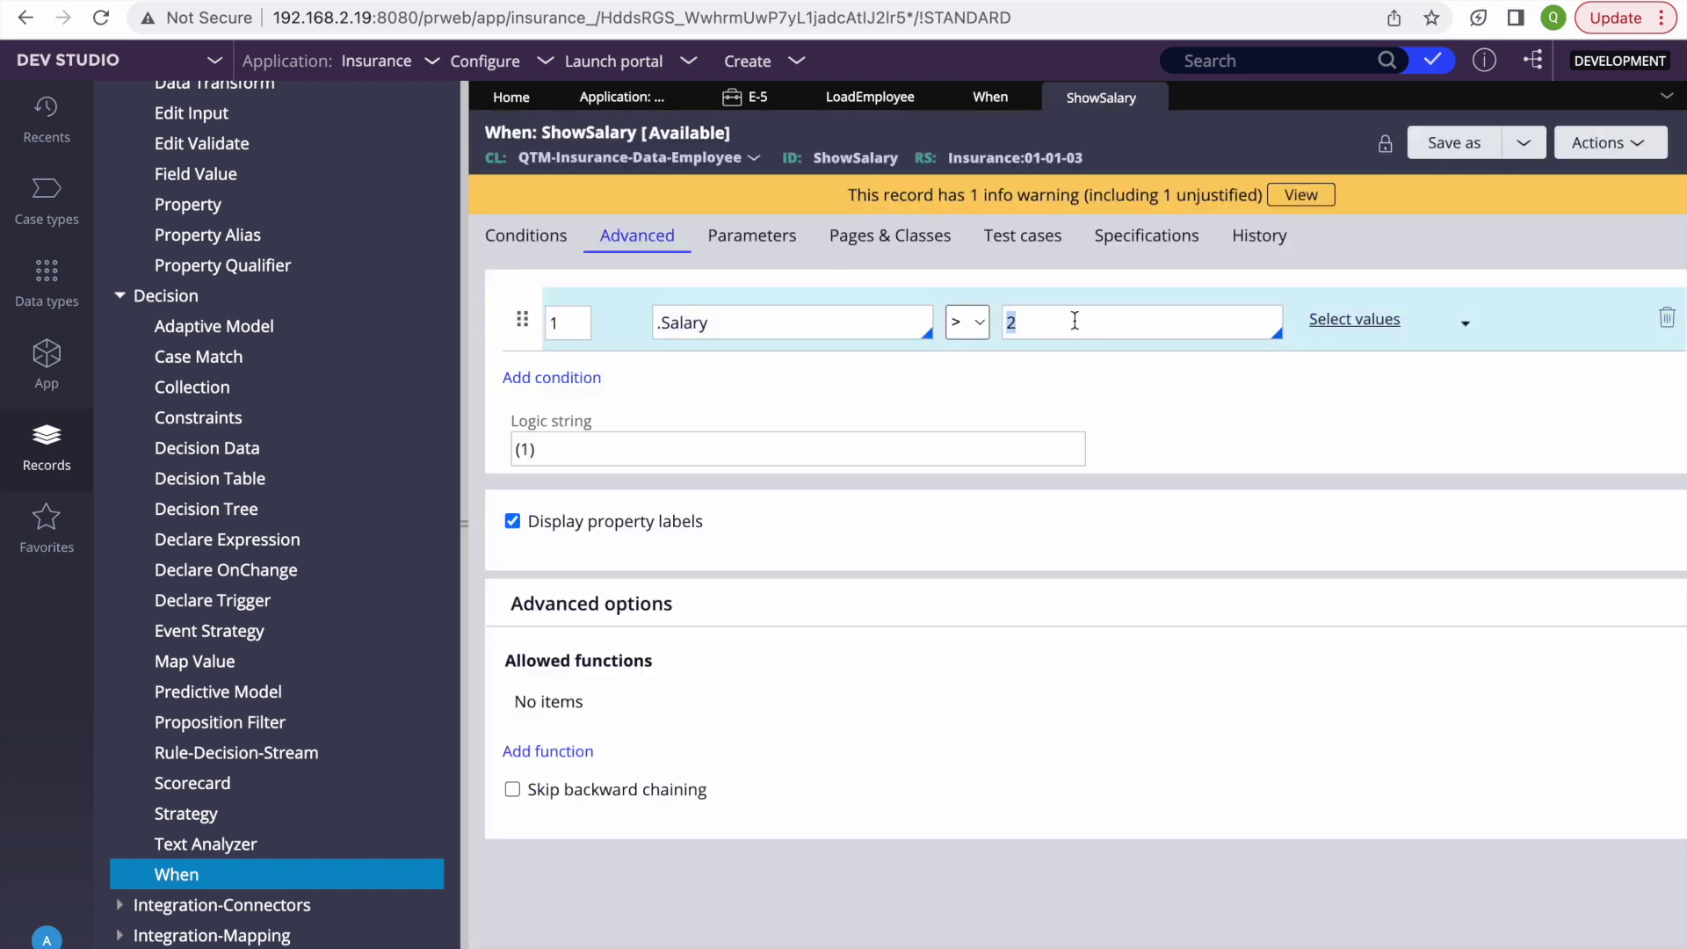
left_click(1150, 99)
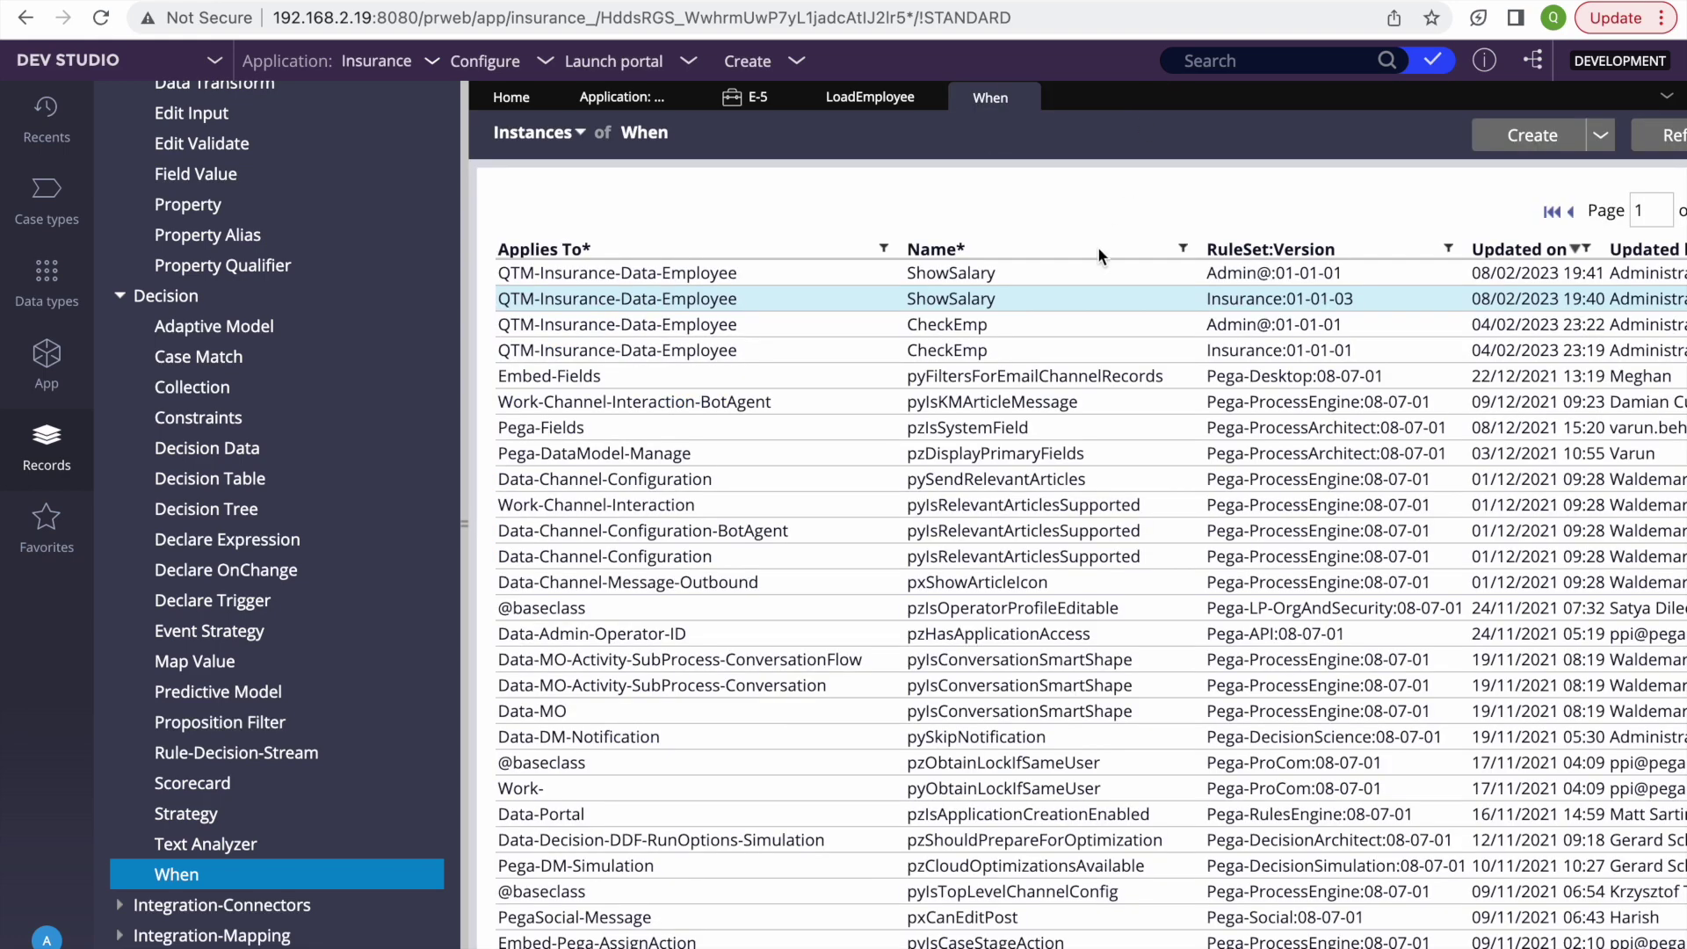
left_click(953, 300)
left_click(1071, 328)
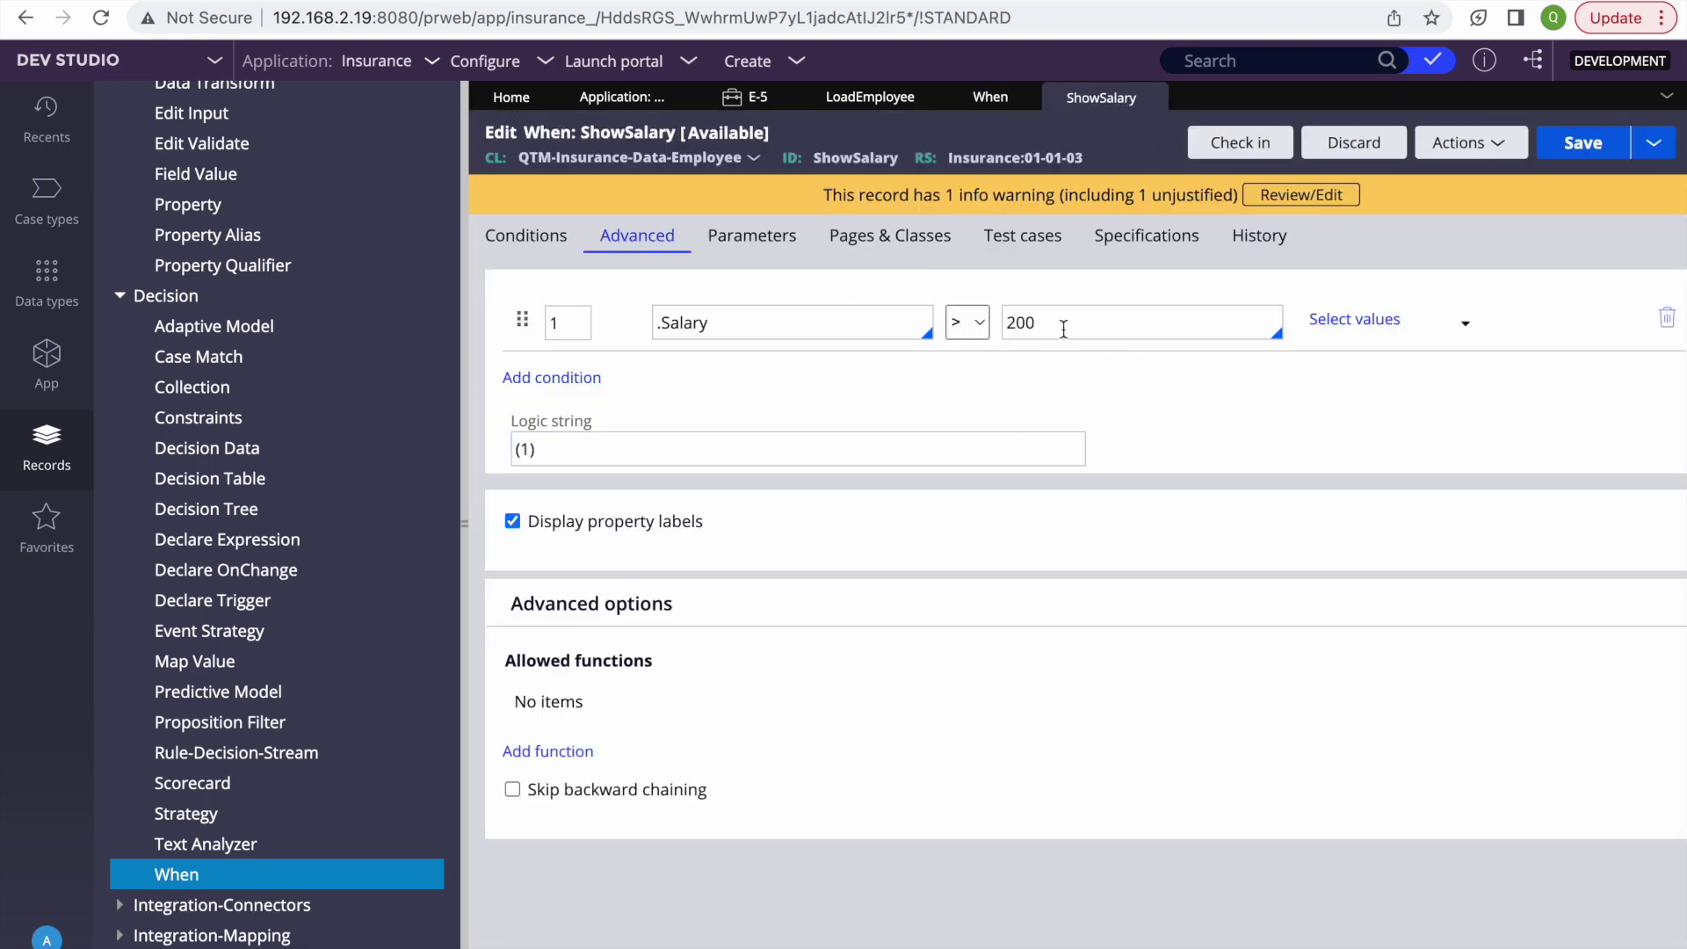
Step: Open the Employee data type's records and compare the employees' salaries with the result for case E-5
left_click(745, 97)
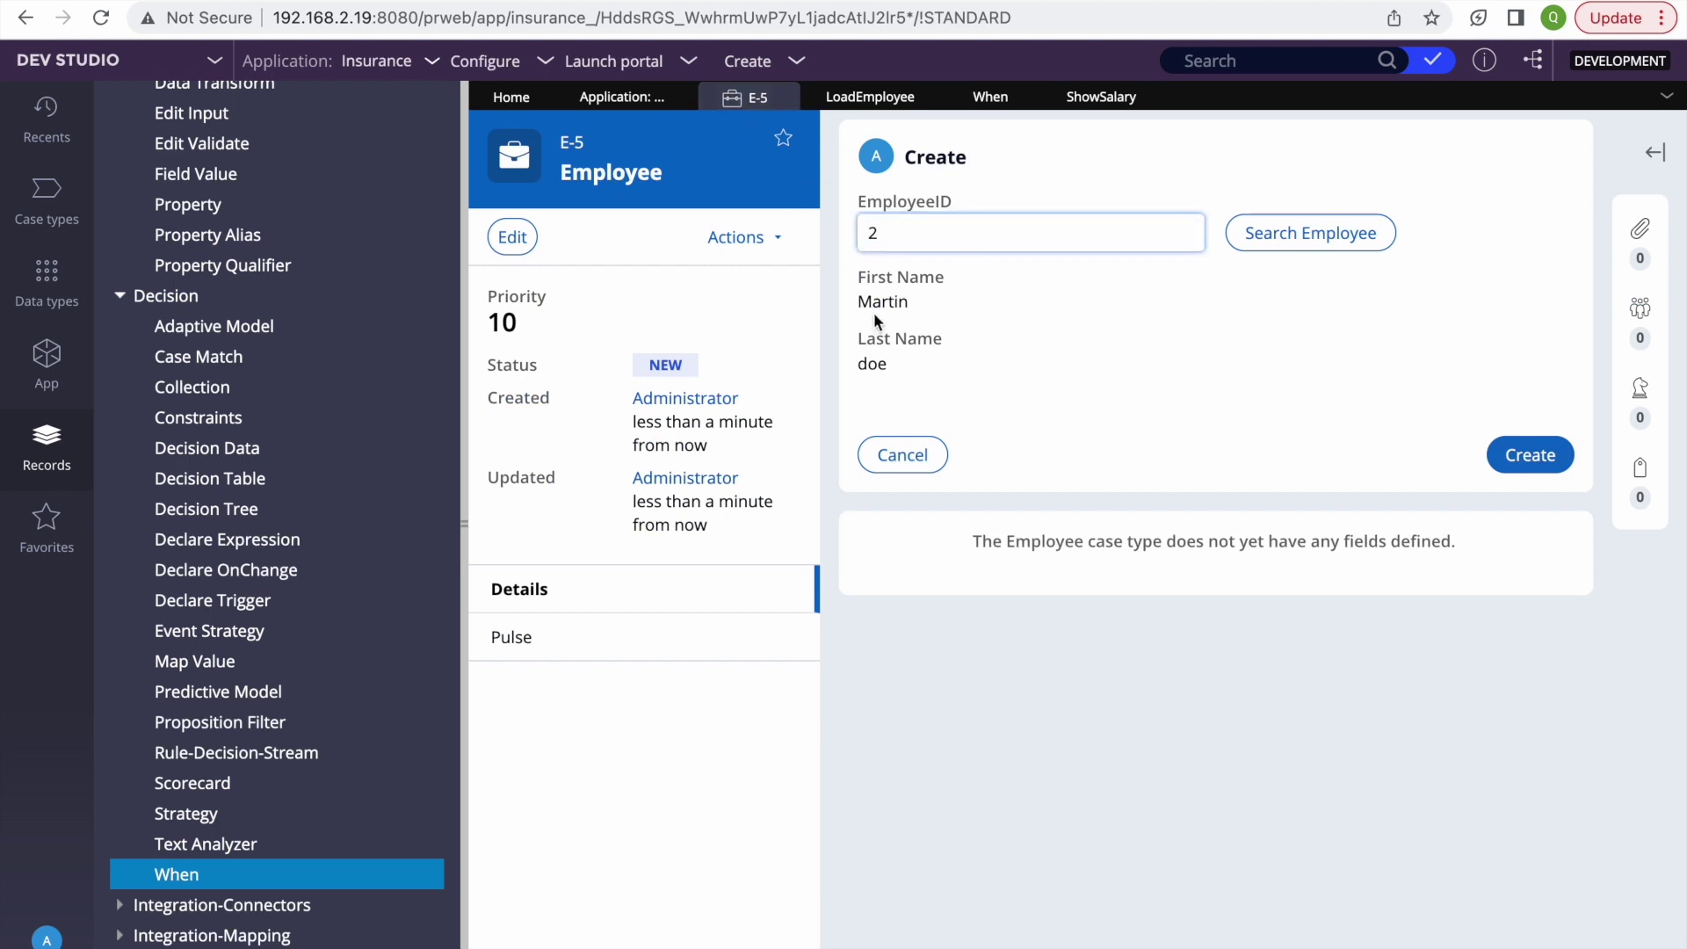
scroll(155, 264, "up", 3)
left_click(40, 280)
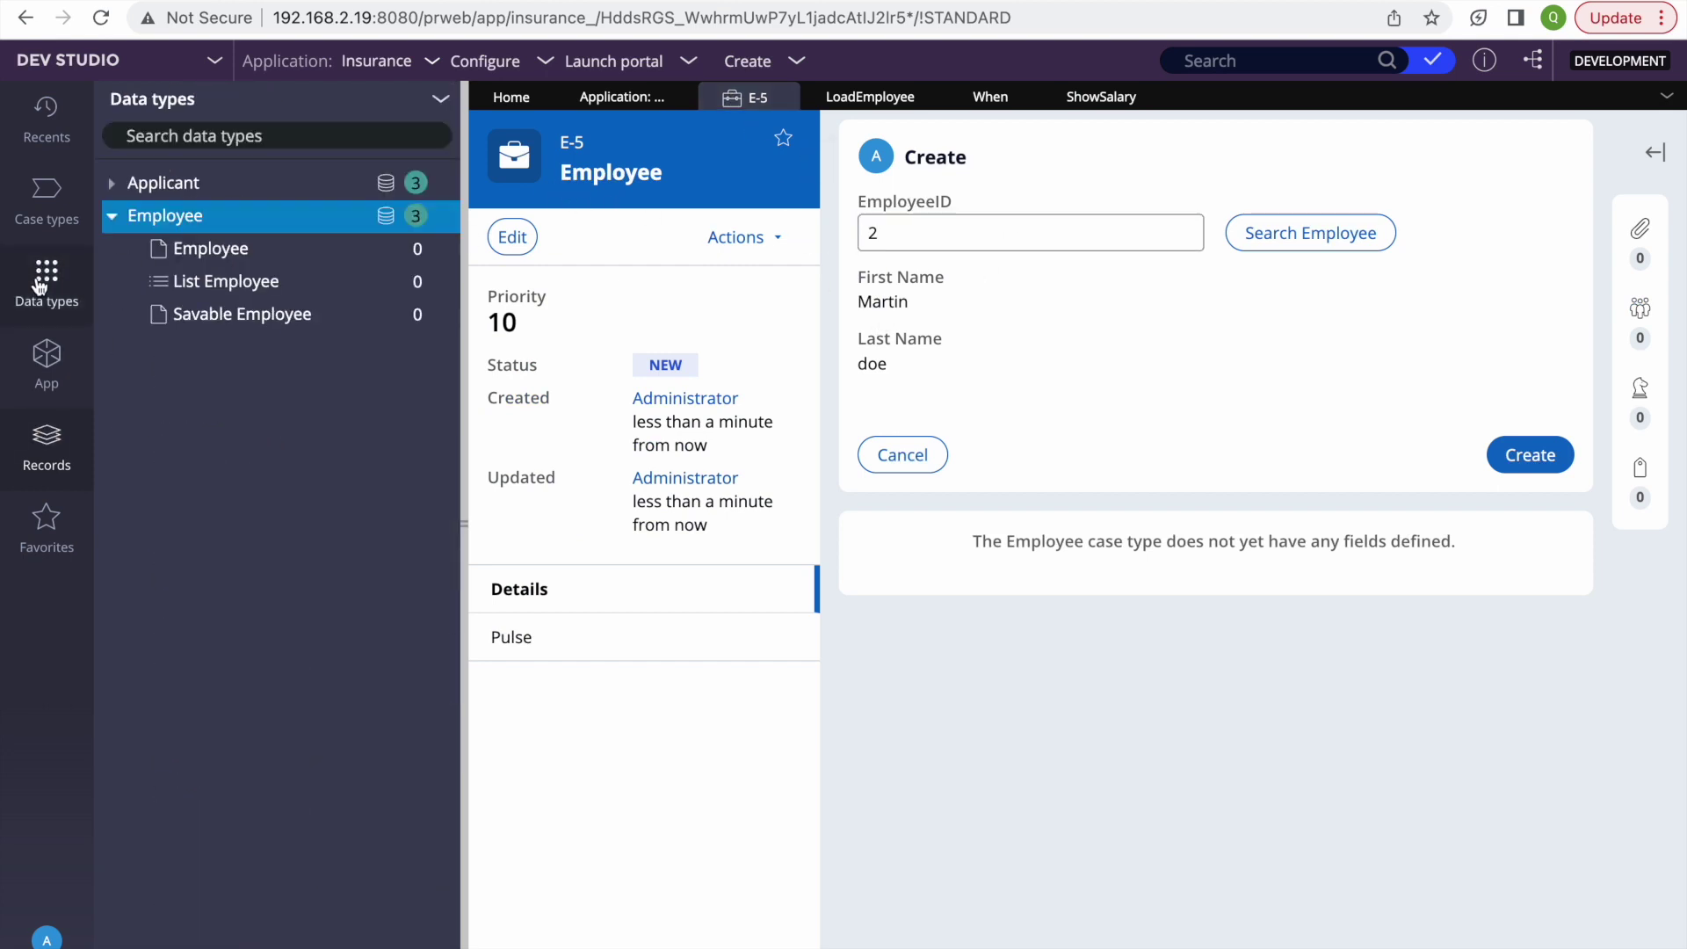
left_click(167, 218)
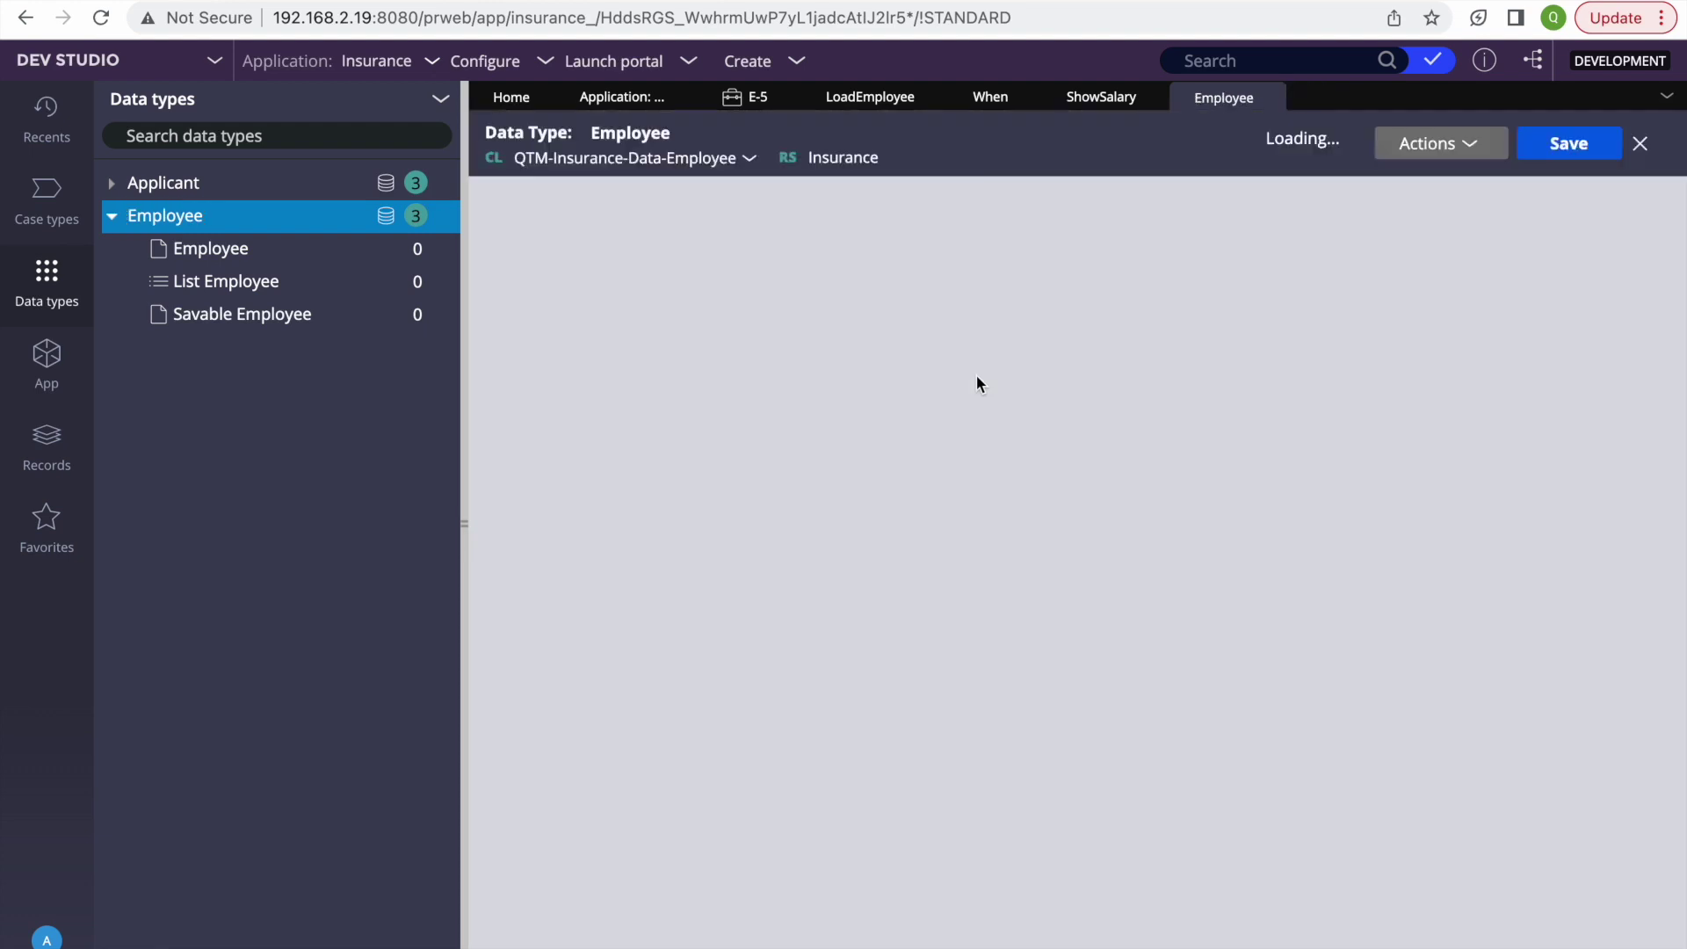
left_click(811, 197)
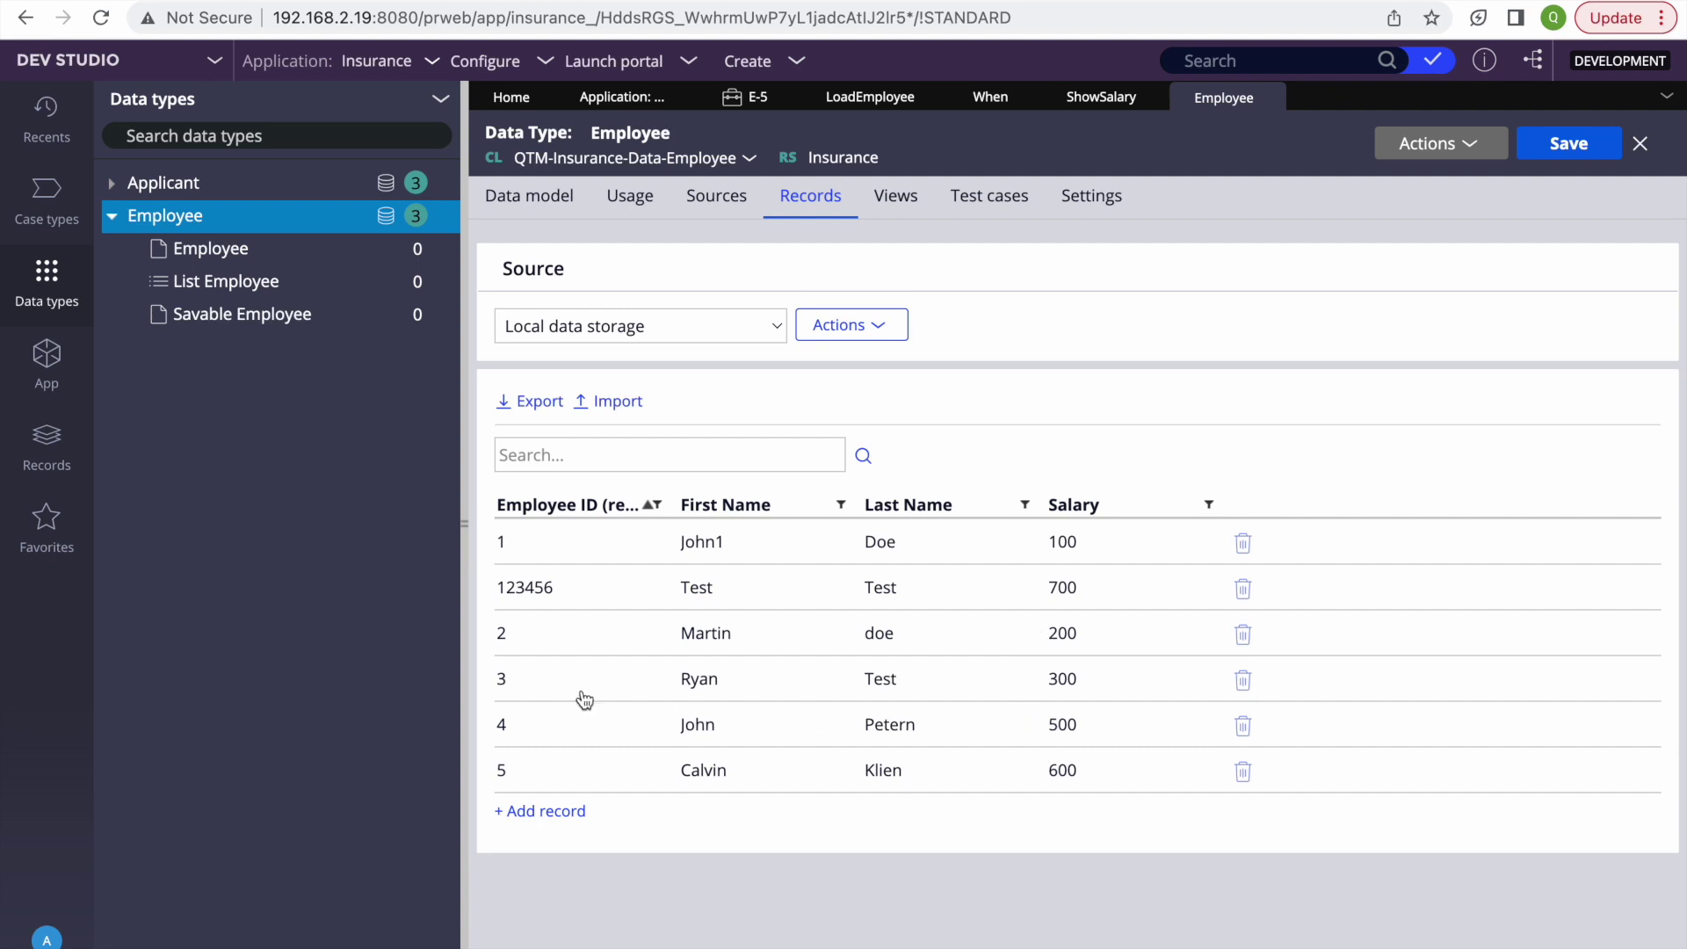
Step: Set the EmployeeID of case E-5 to 3 and search for that employee
left_click(747, 96)
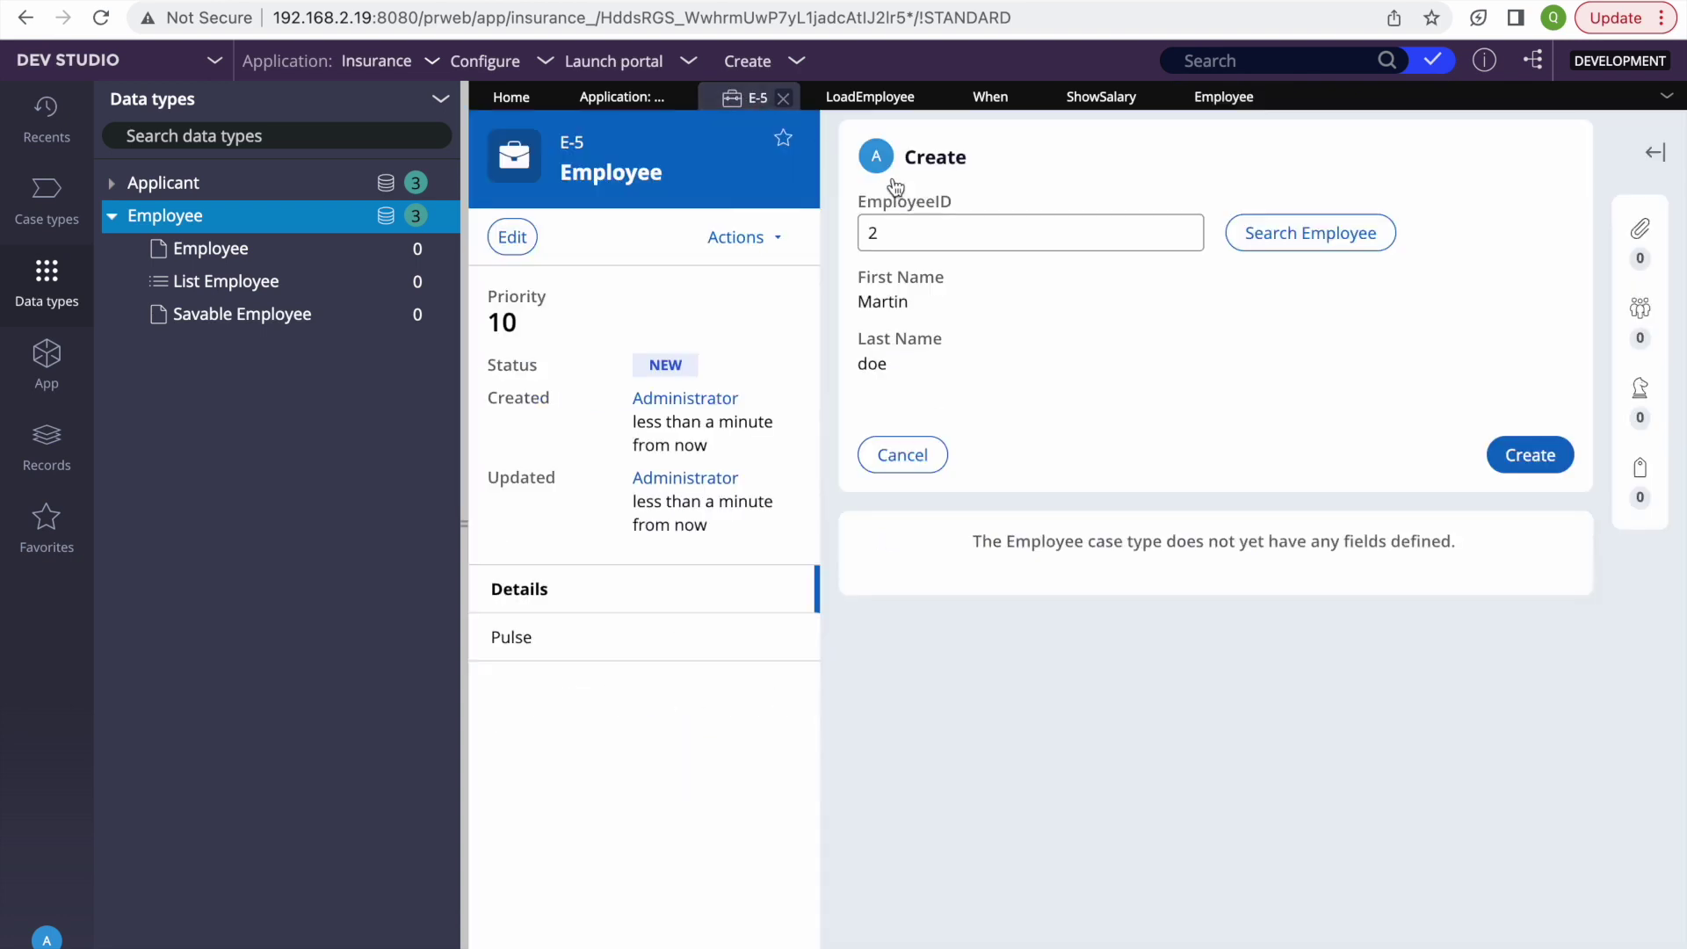
double_click(908, 218)
type("3")
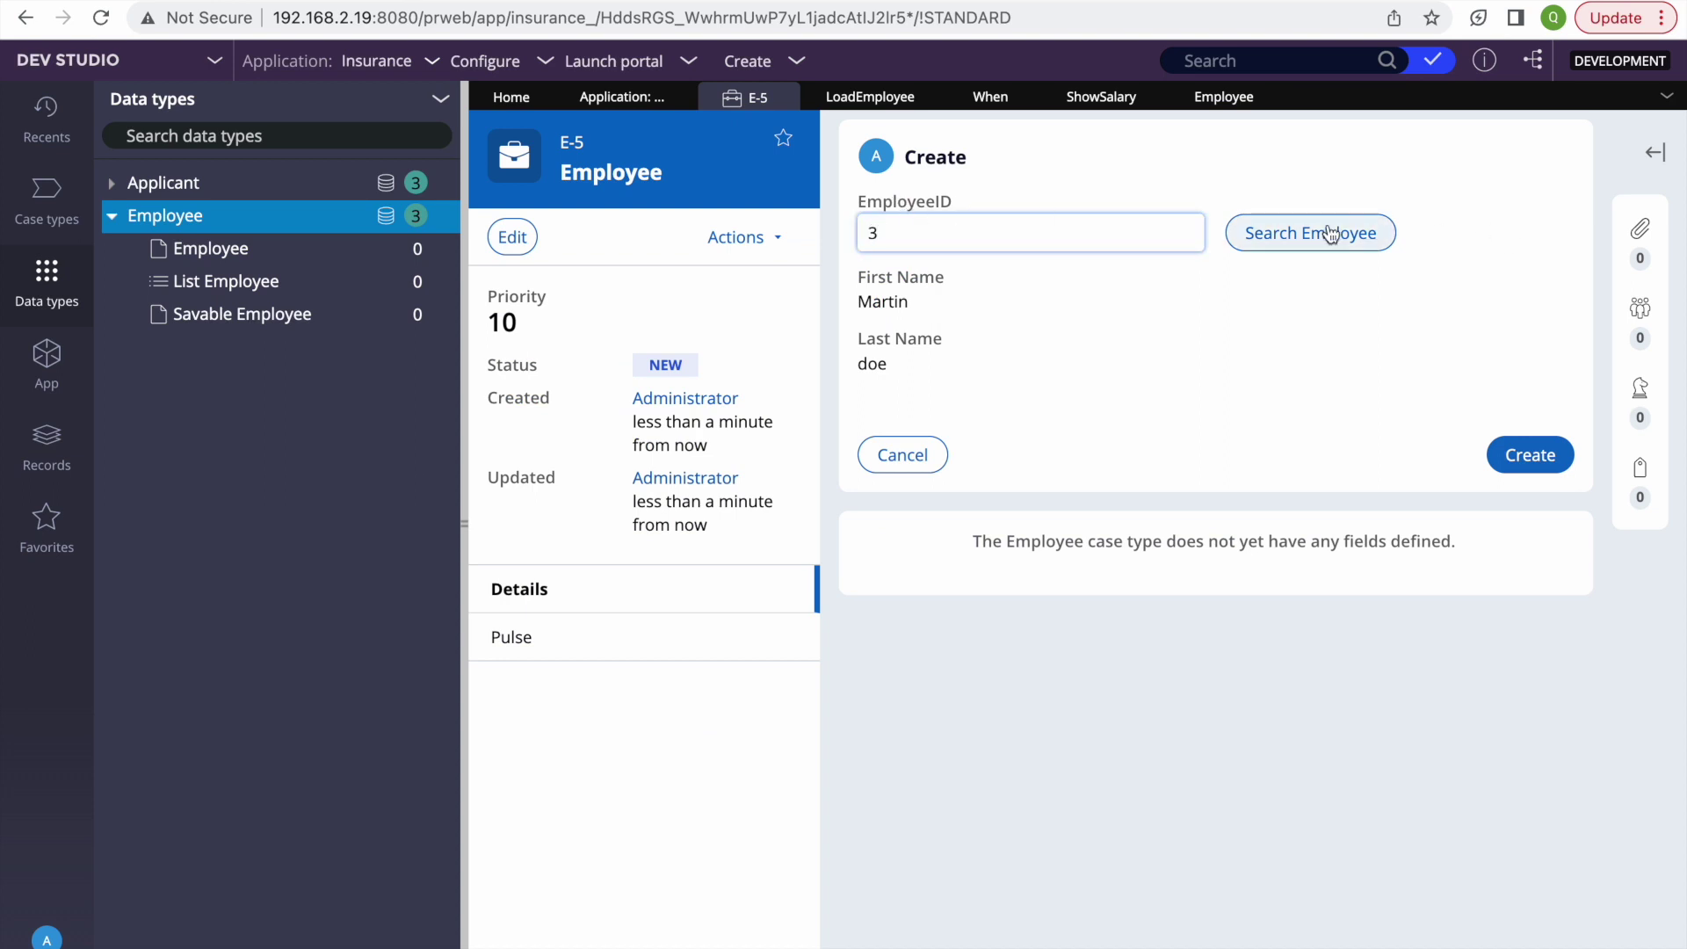
left_click(1297, 233)
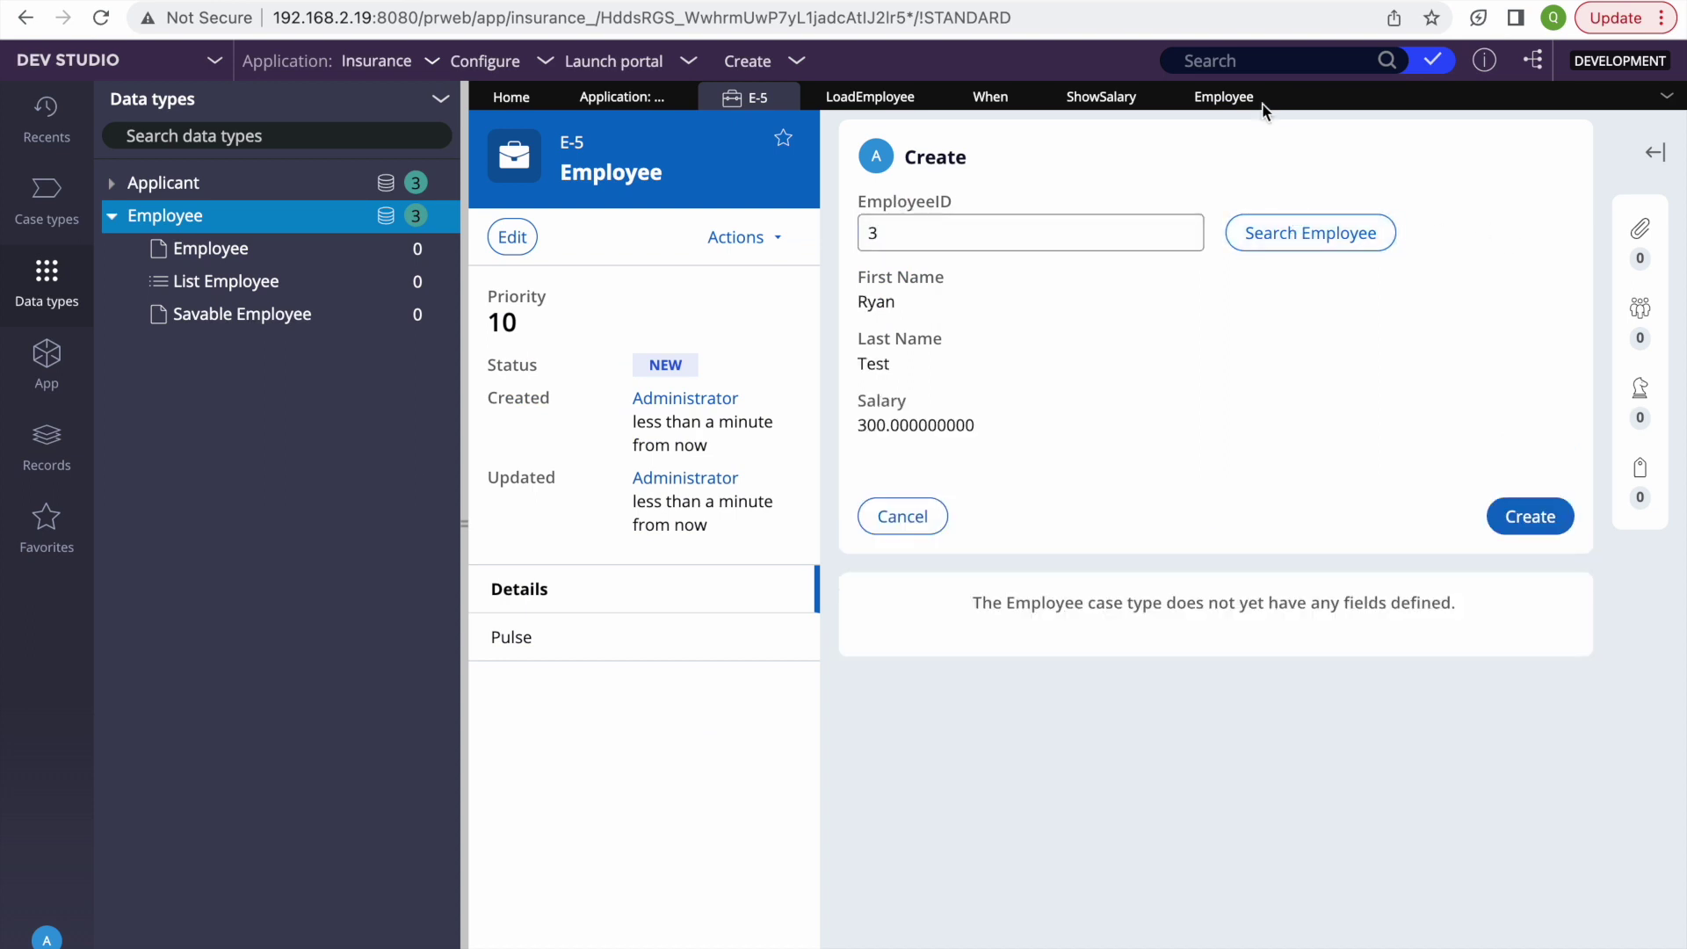
Step: Return to the ShowSalary When rule, hide the explorer panel, and run the rule on an empty test page
left_click(1224, 98)
left_click(1093, 101)
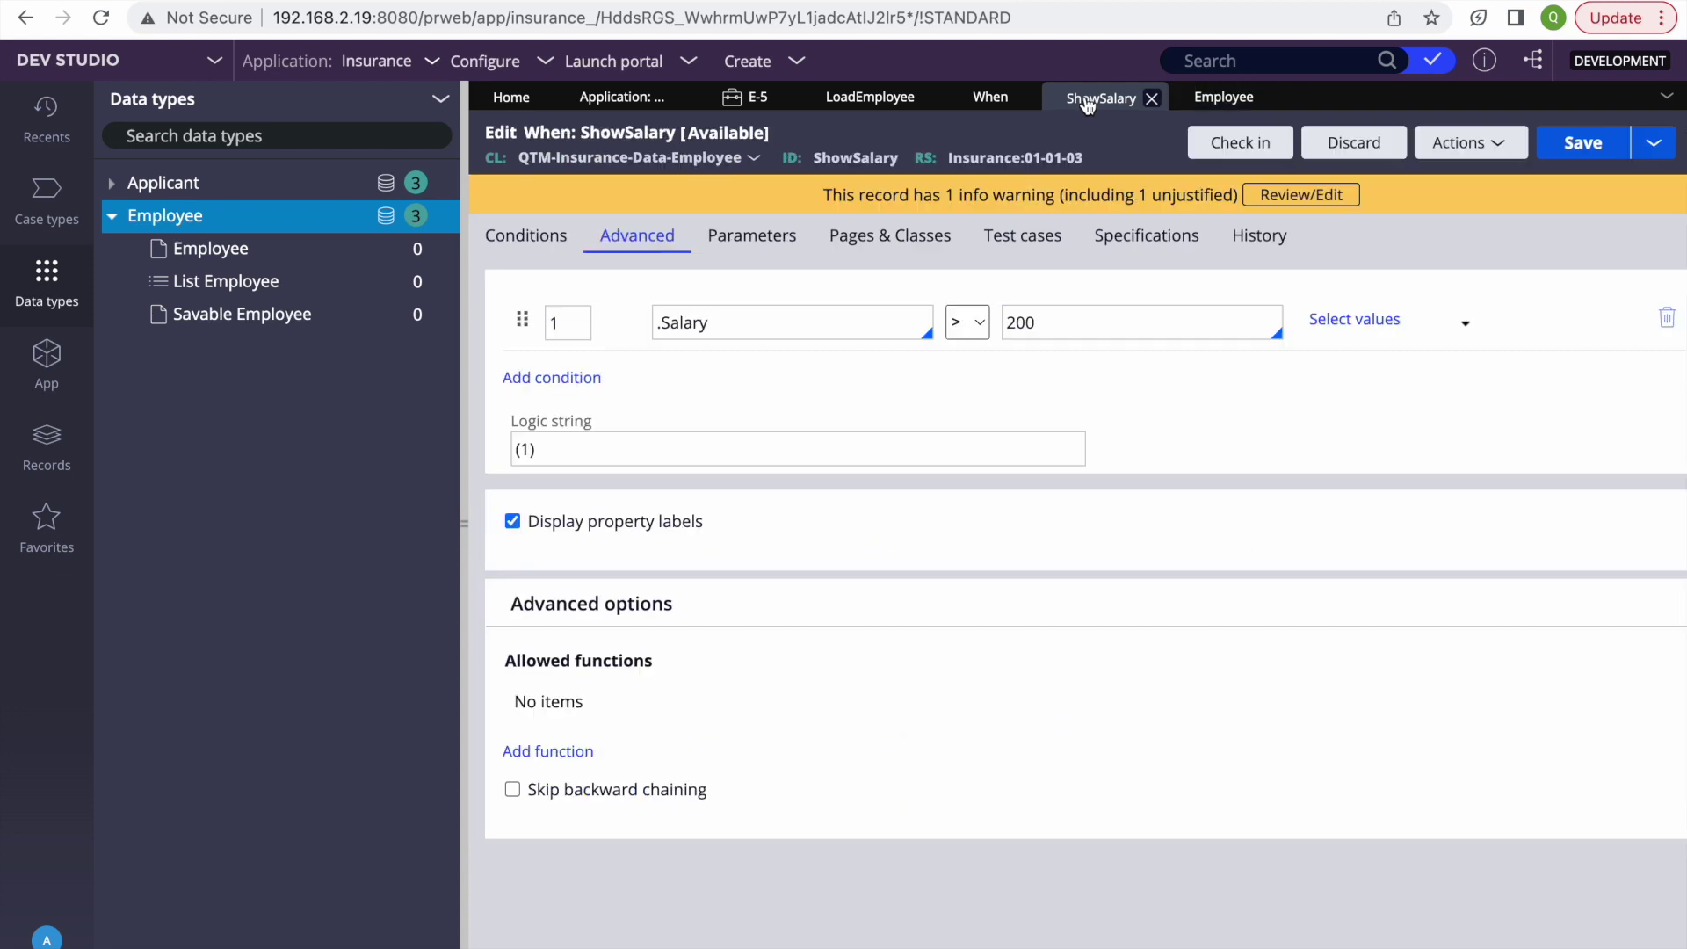
left_click(462, 509)
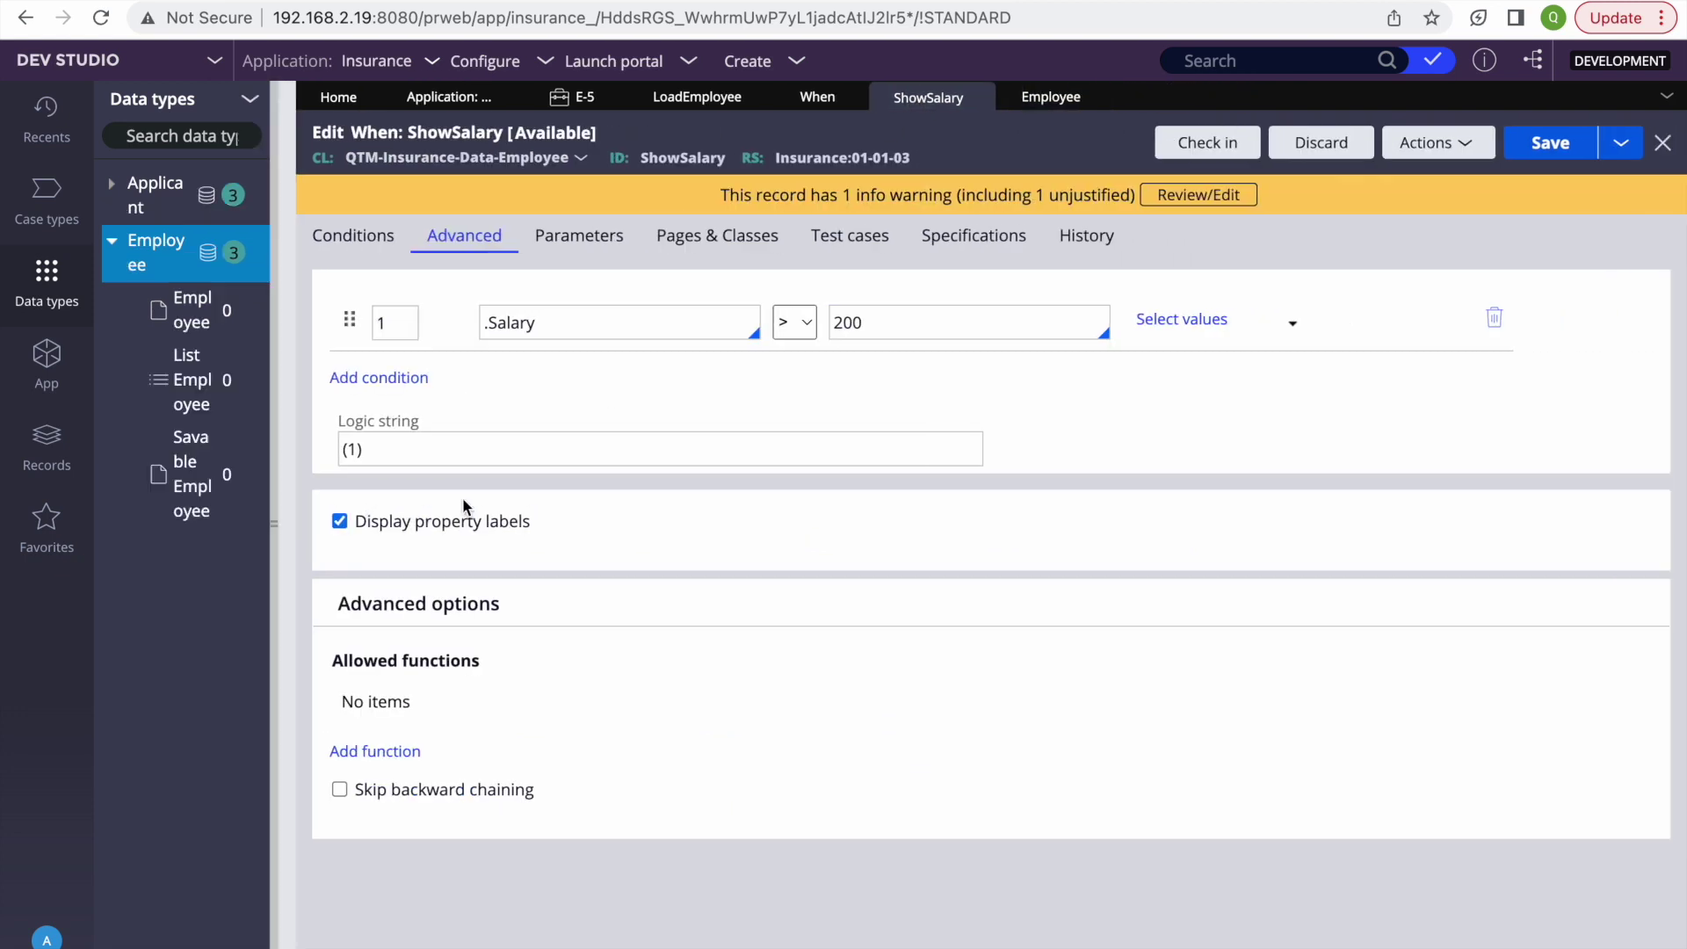
left_click(1437, 142)
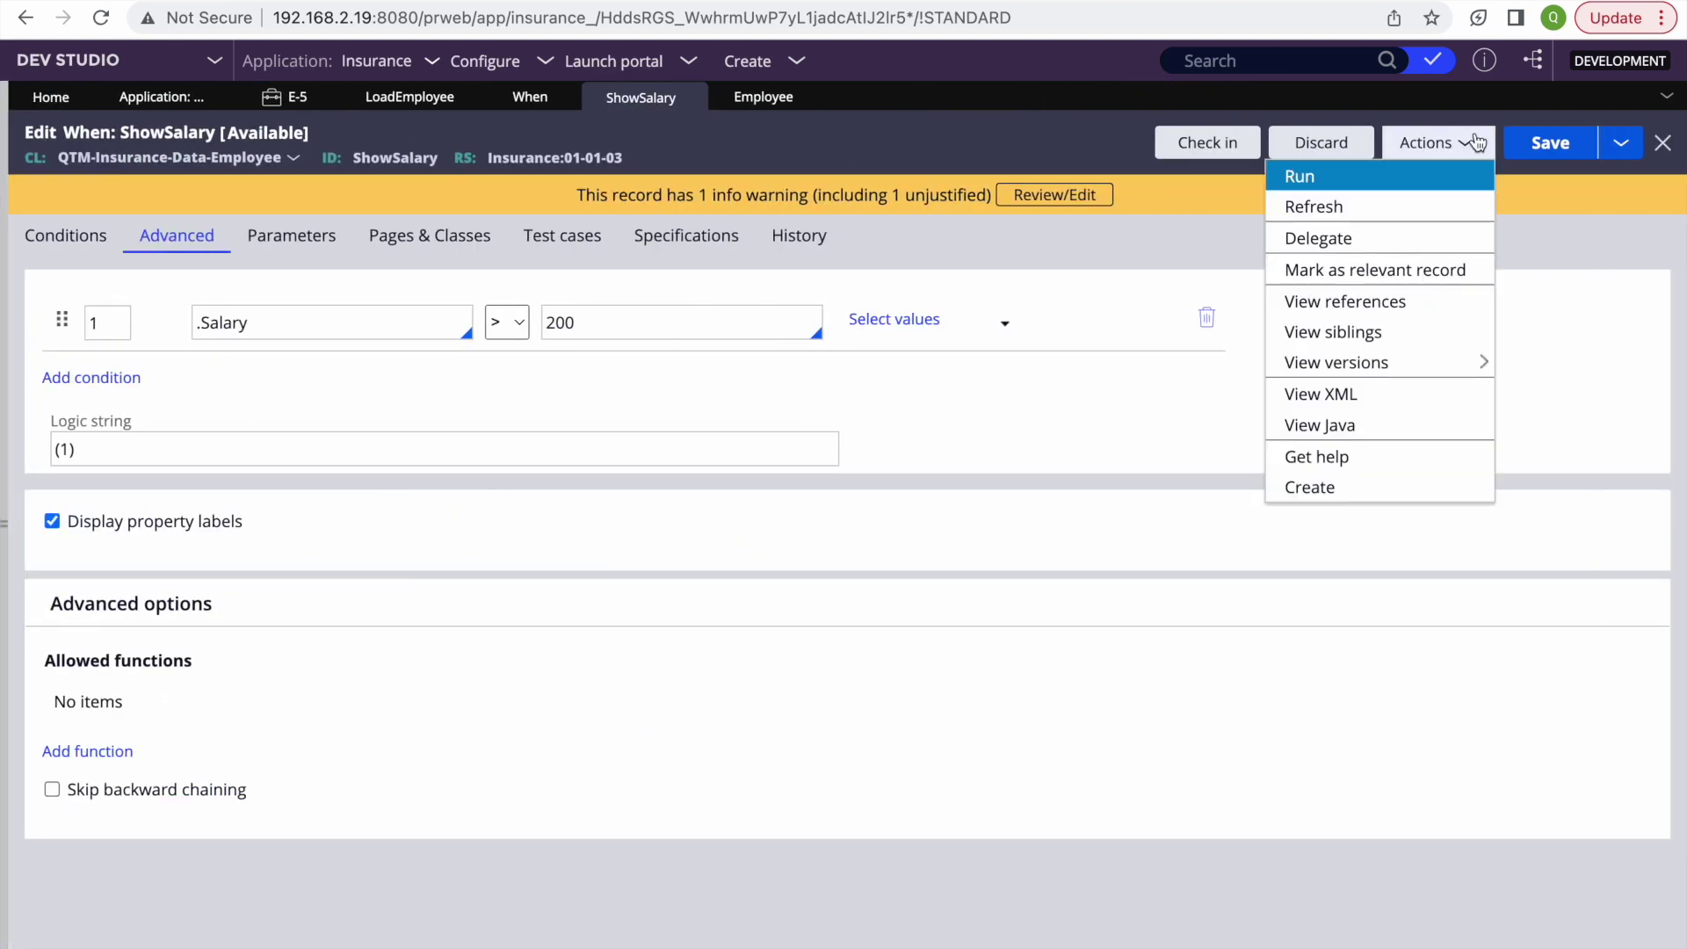
left_click(1357, 174)
left_click(1625, 71)
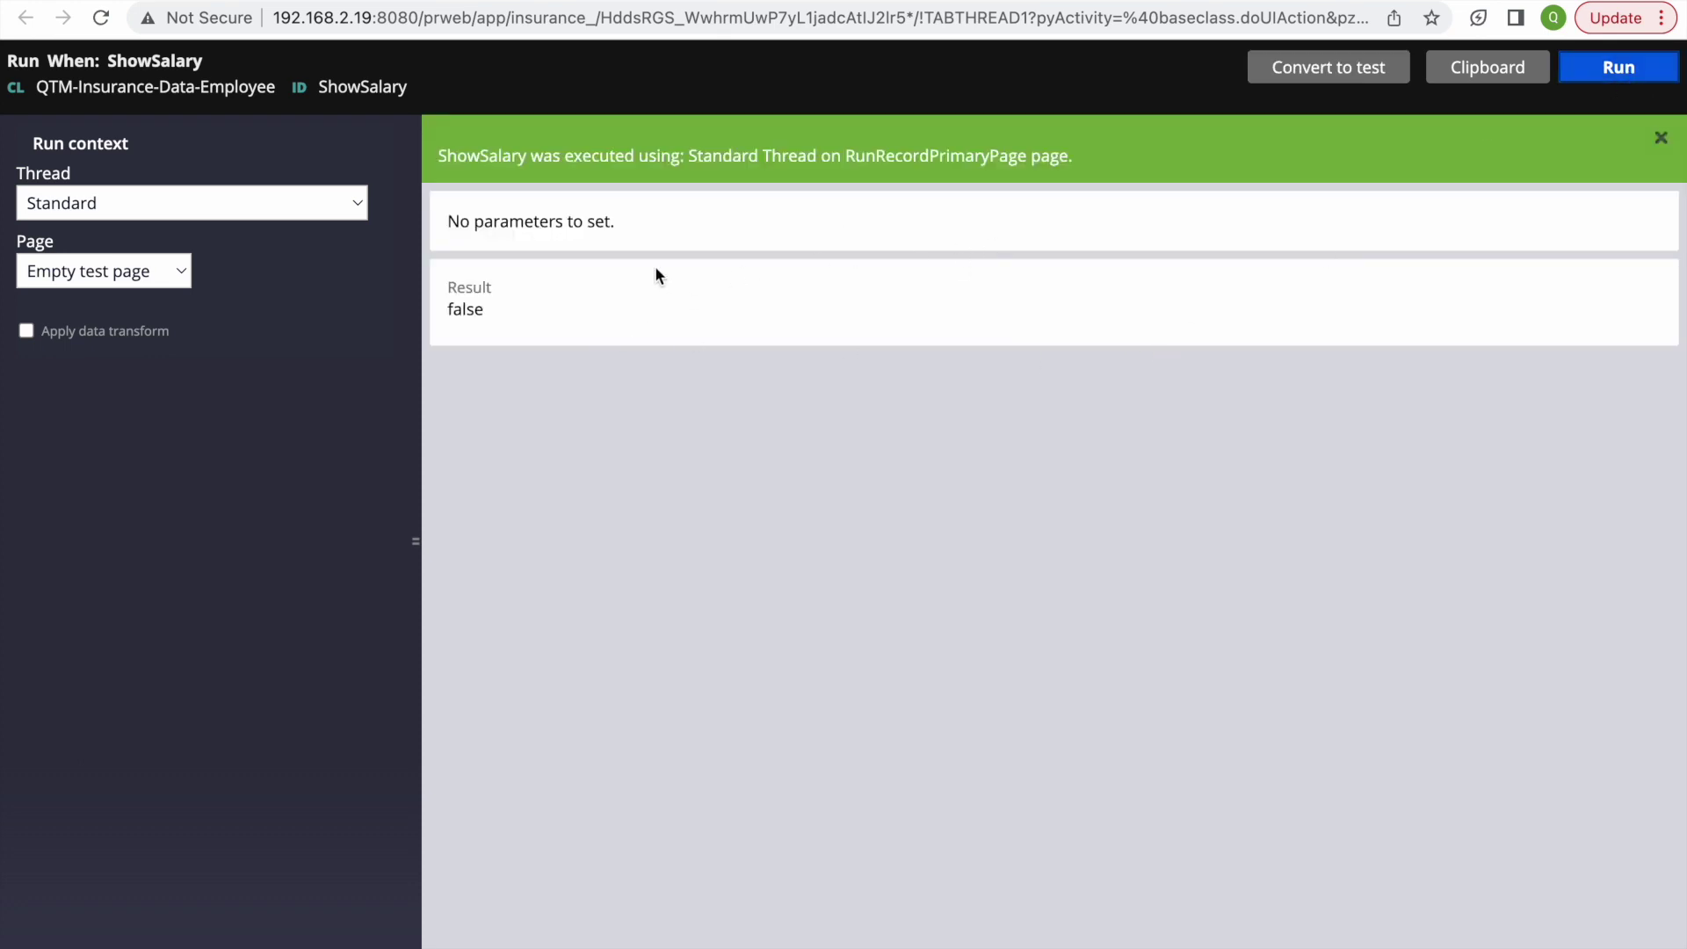
Step: Convert the ShowSalary run to a test case with .Salary 400 and the expected return value true
left_click(1329, 67)
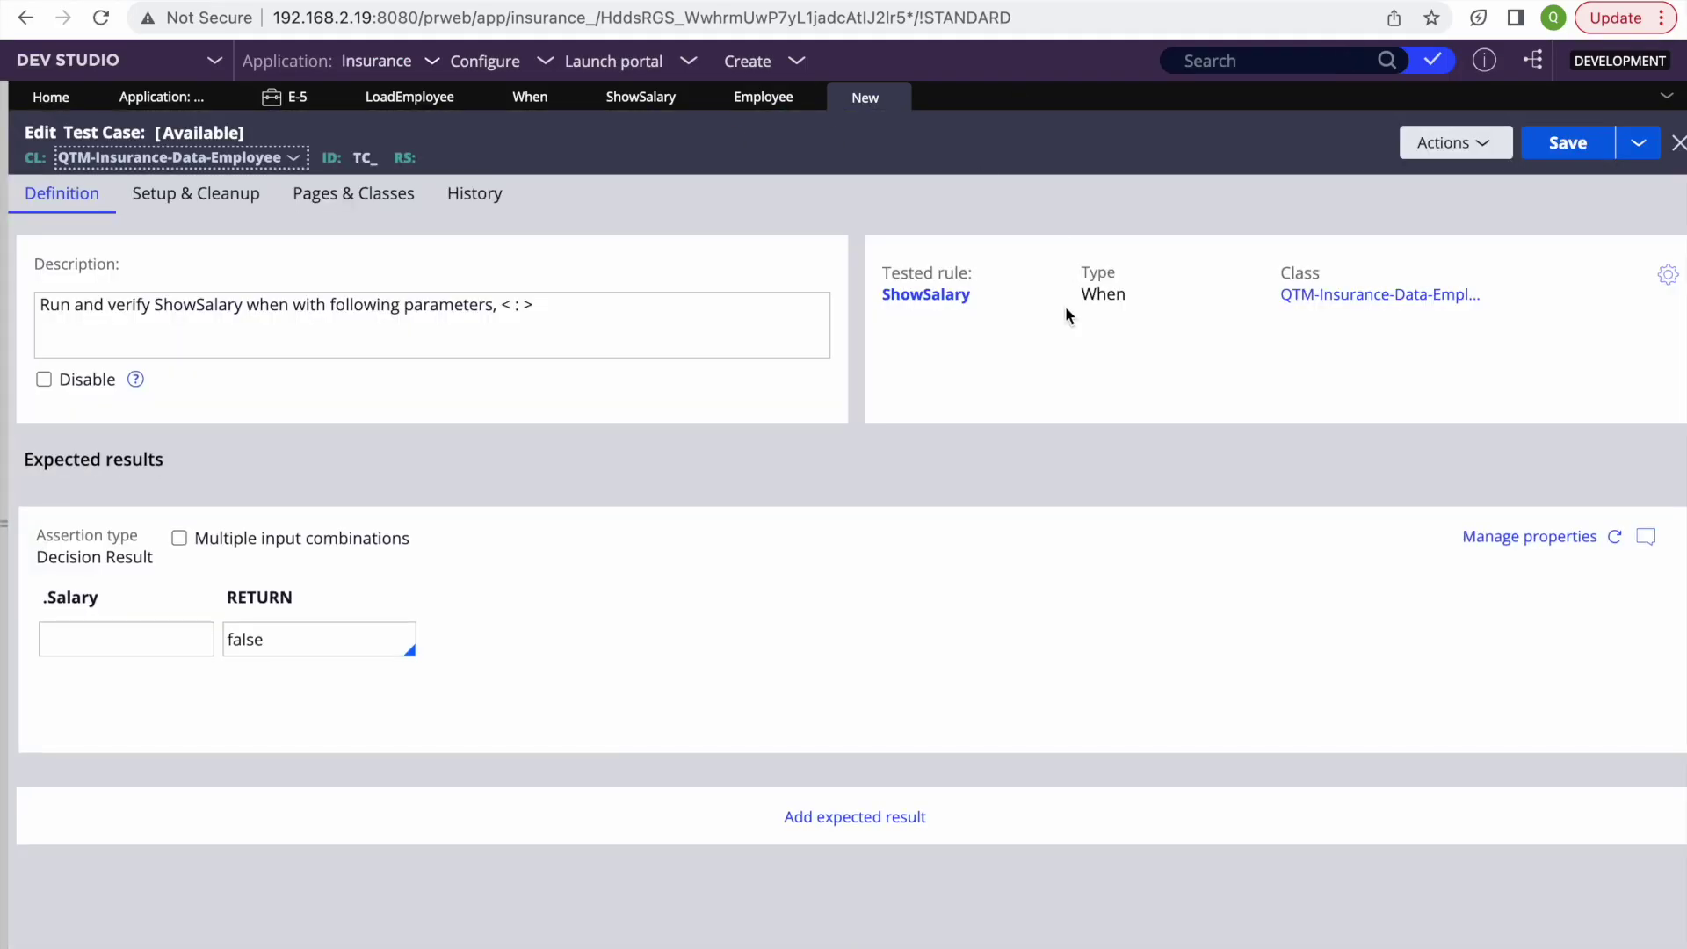
double_click(213, 314)
key("super+c")
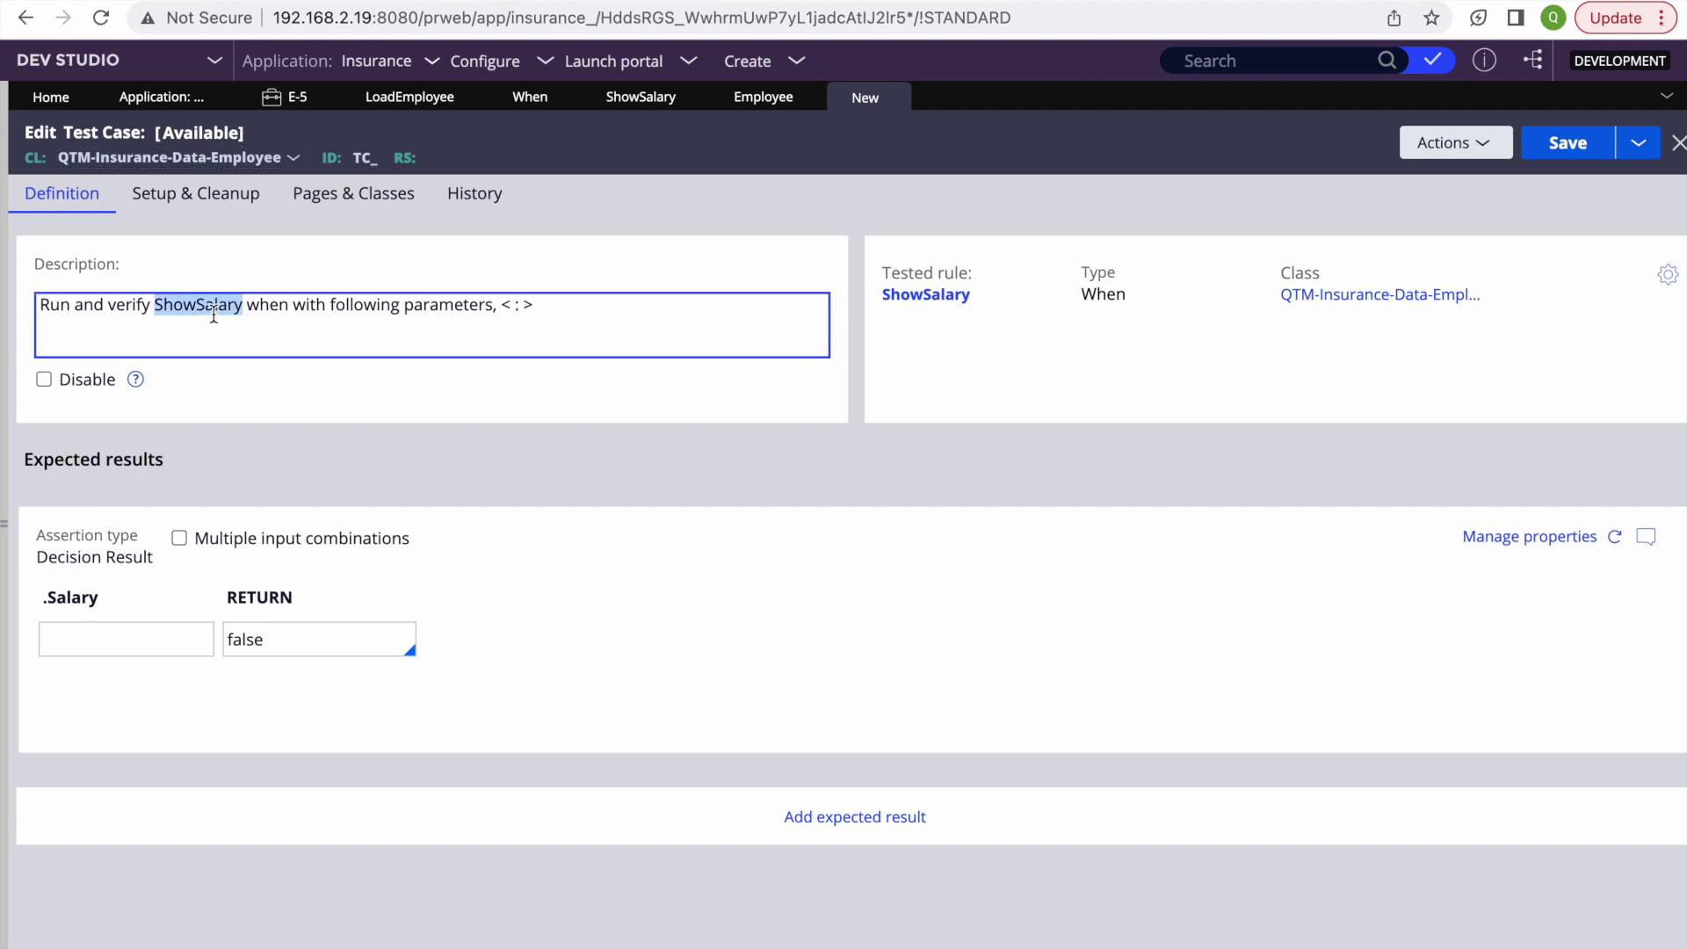
left_click(113, 635)
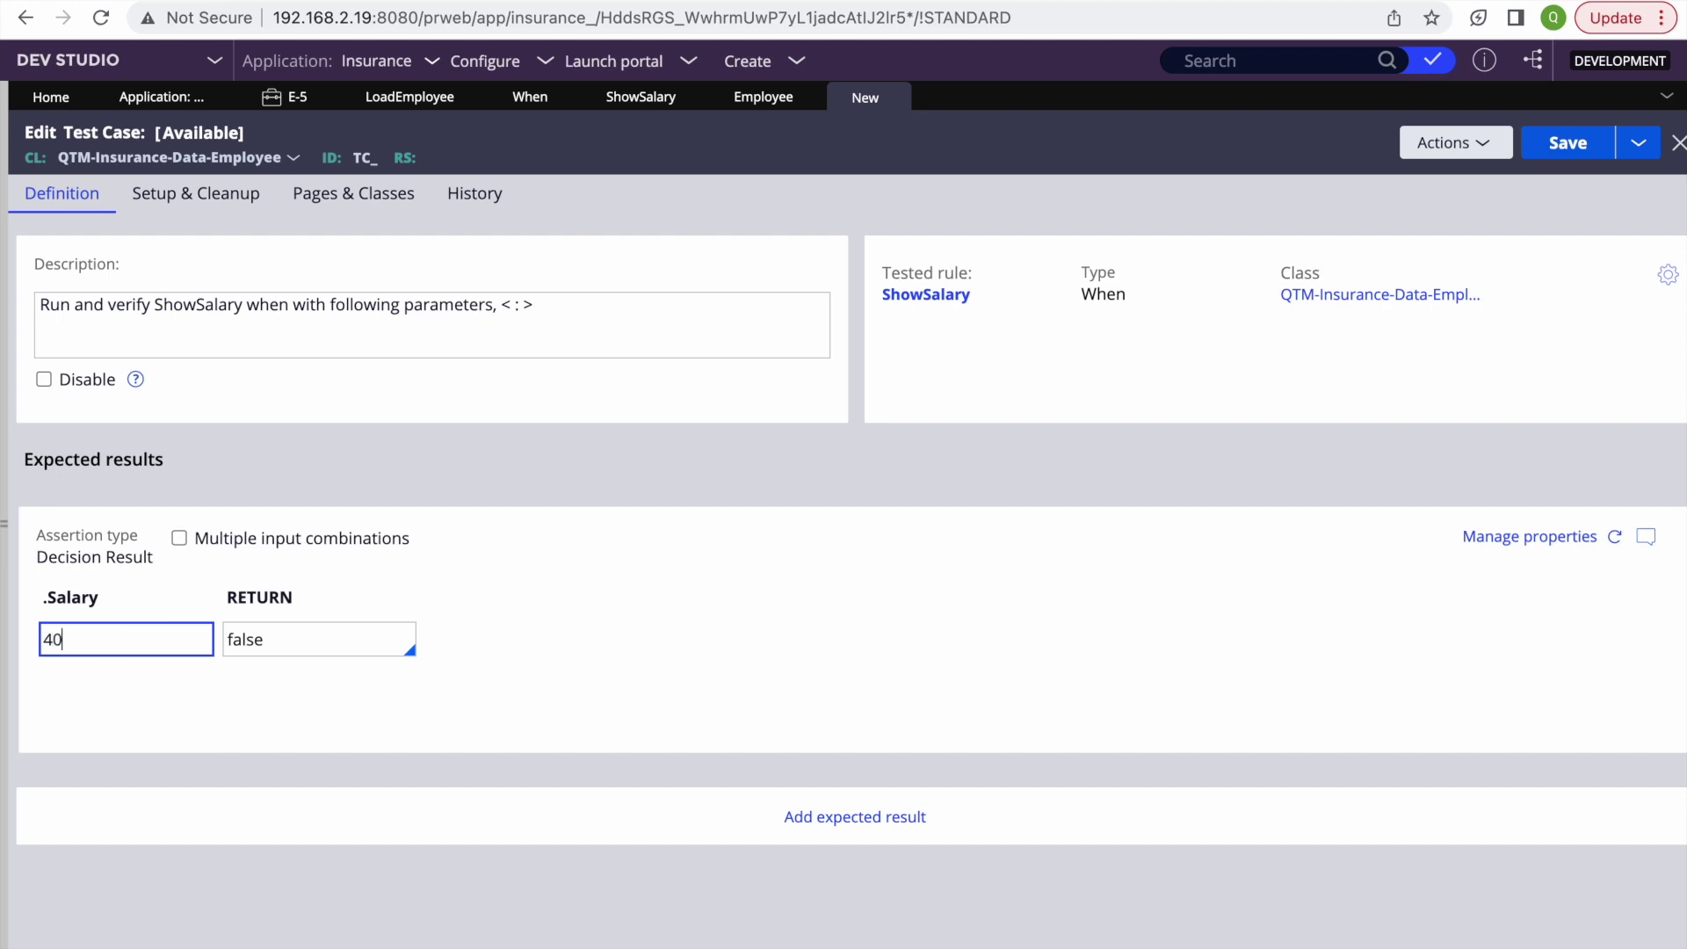
double_click(317, 636)
key("BackSpace")
type("true")
left_click(1204, 577)
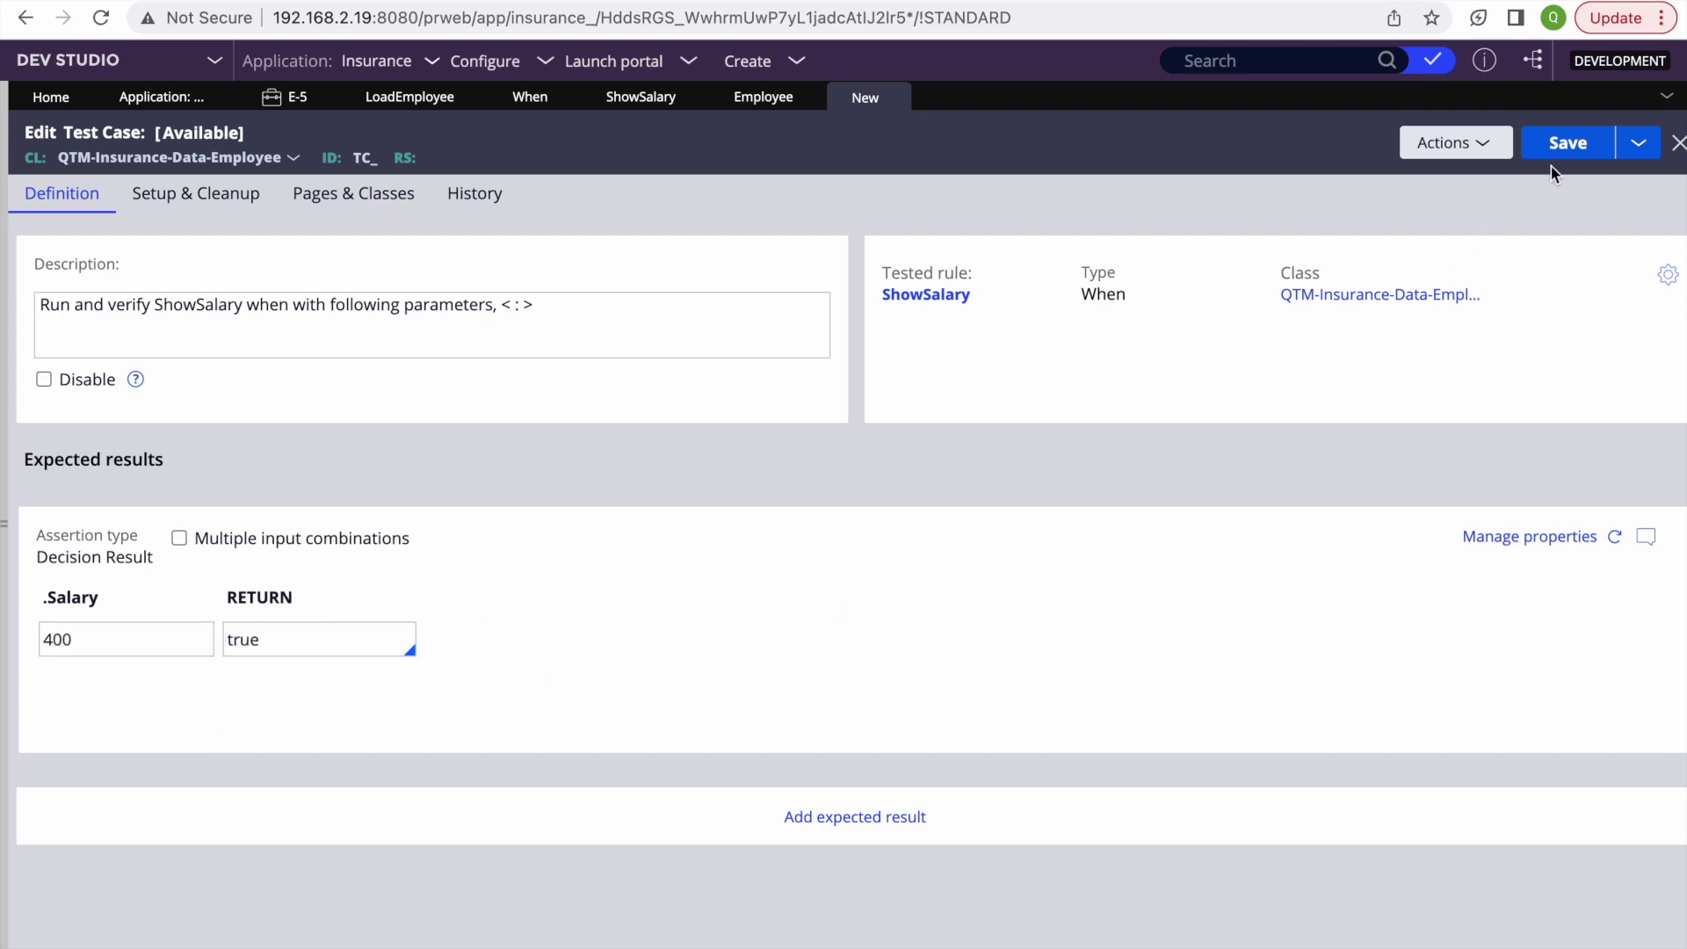
Step: Save the test case with the label ShowSalary and the identifier TC_ShowSalary
left_click(1568, 145)
type("ShowSalary")
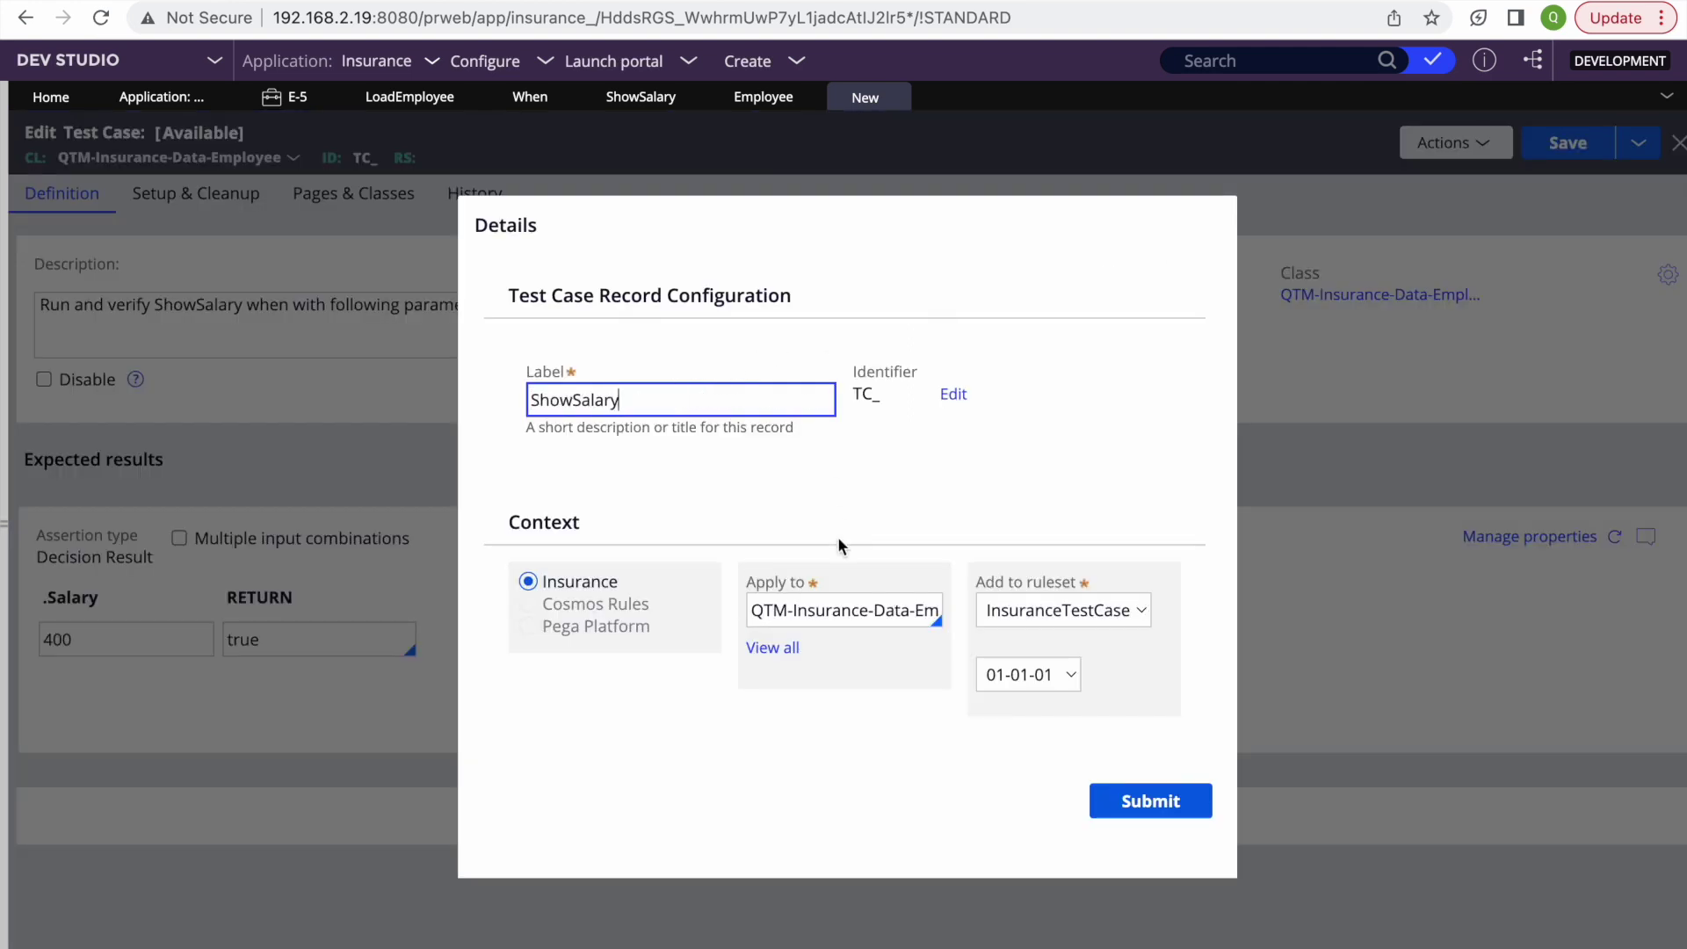
left_click(1117, 789)
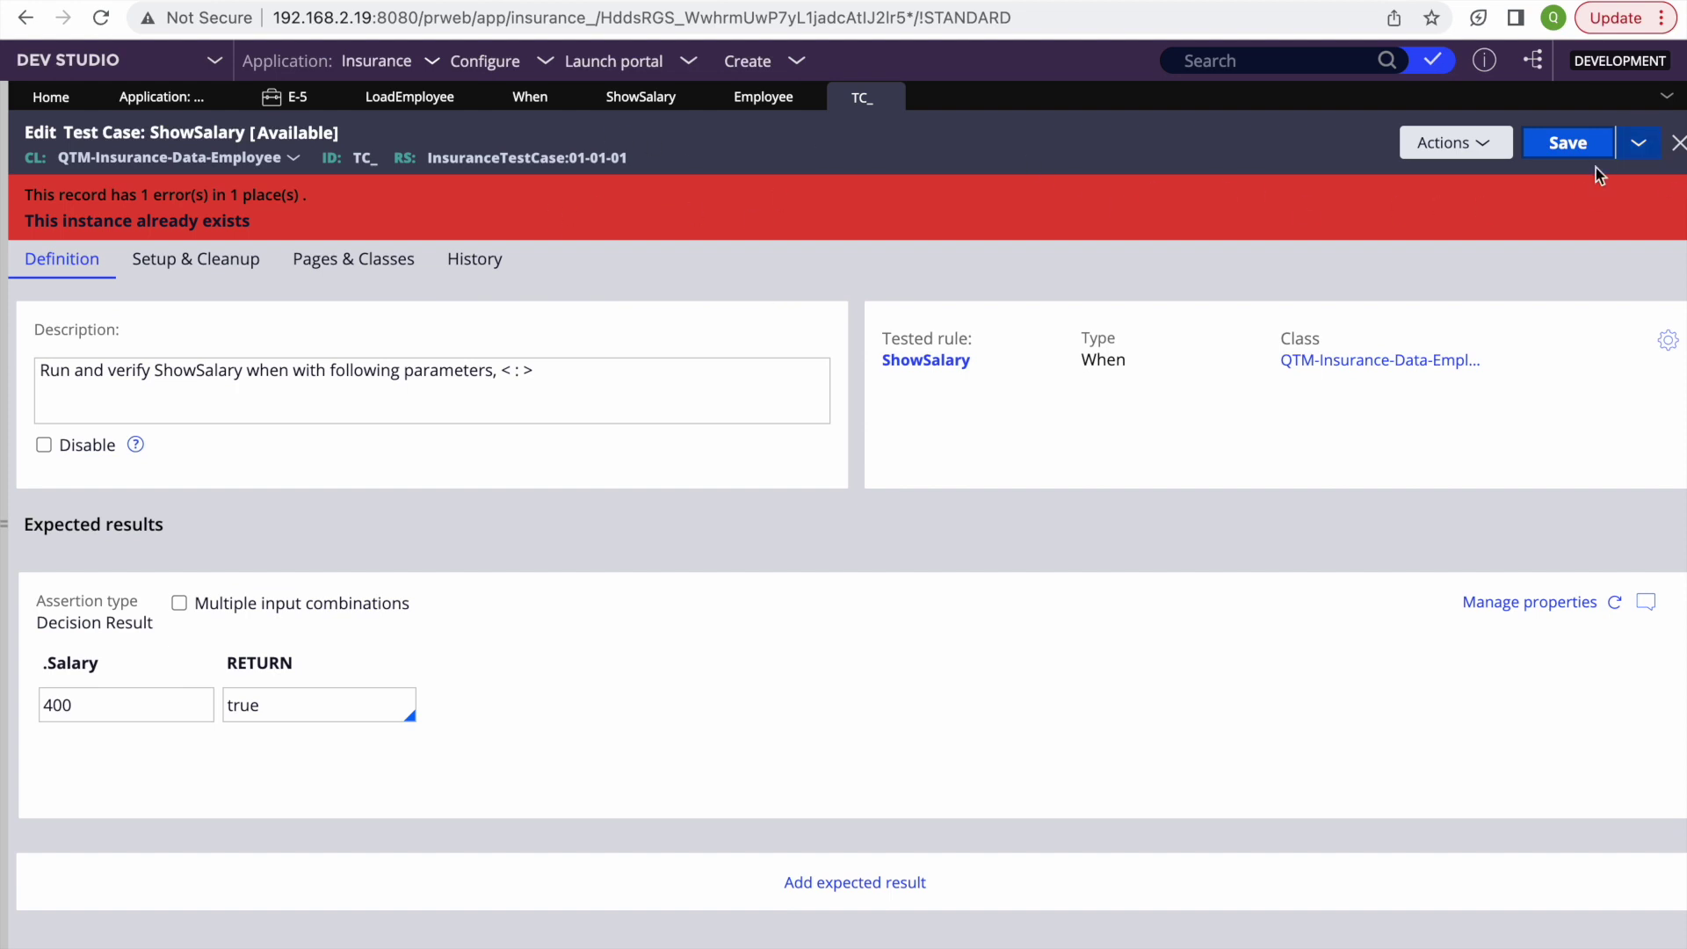
left_click(1558, 147)
left_click(973, 394)
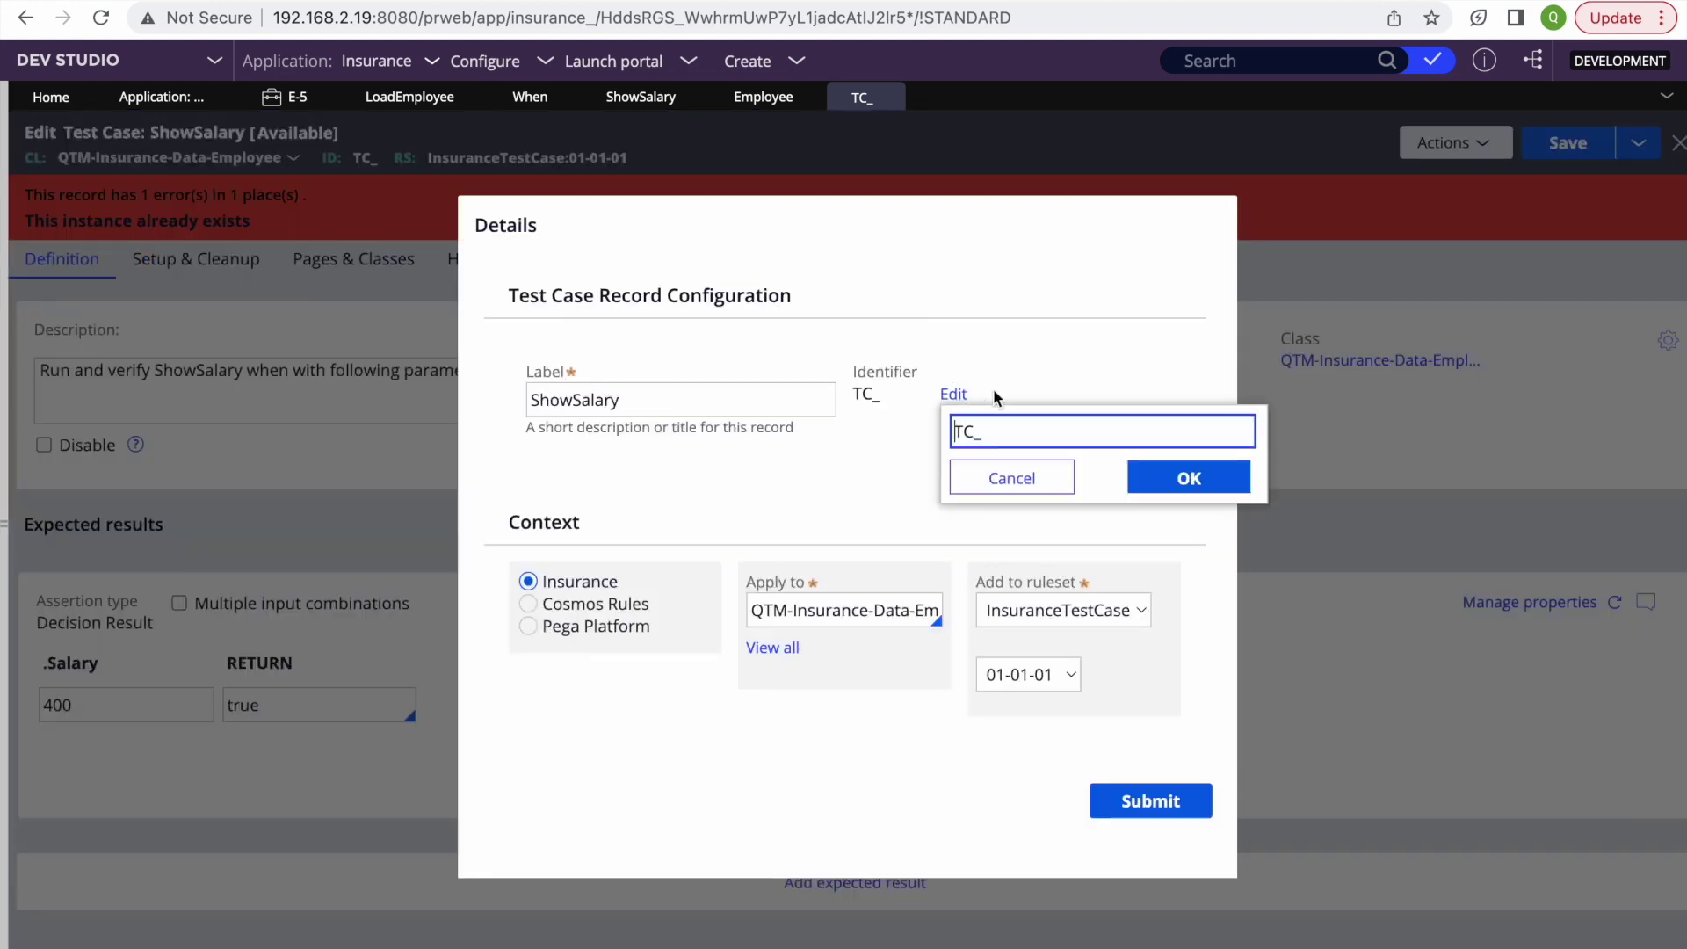
key("super+v")
left_click(1185, 479)
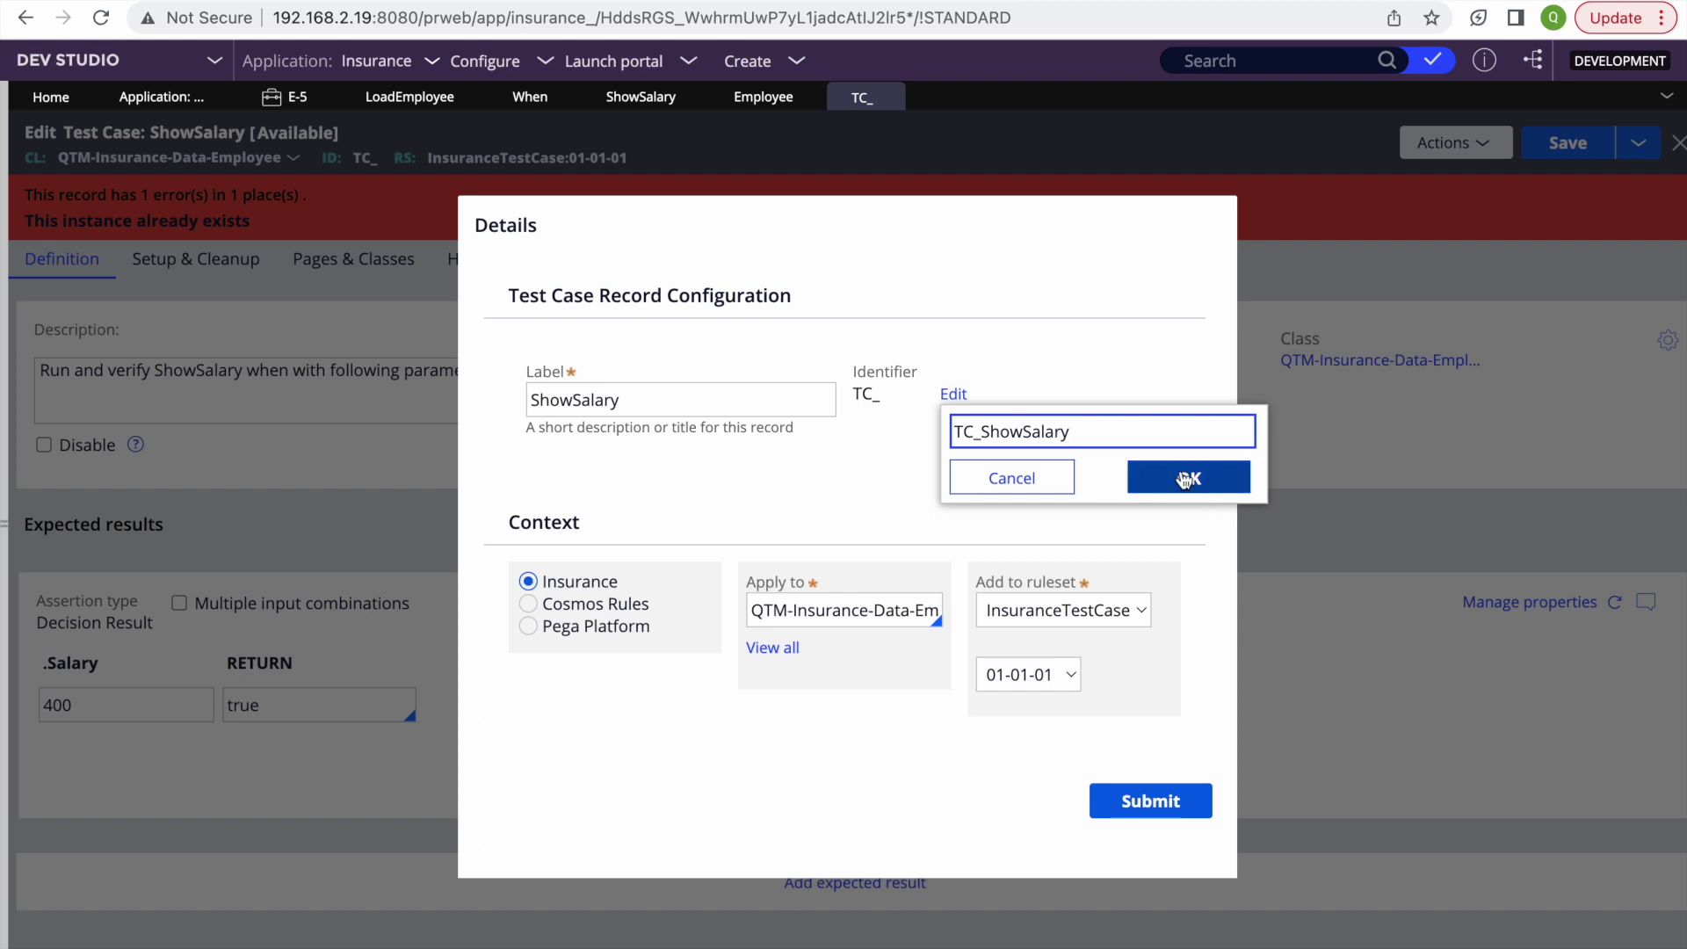
left_click(1139, 801)
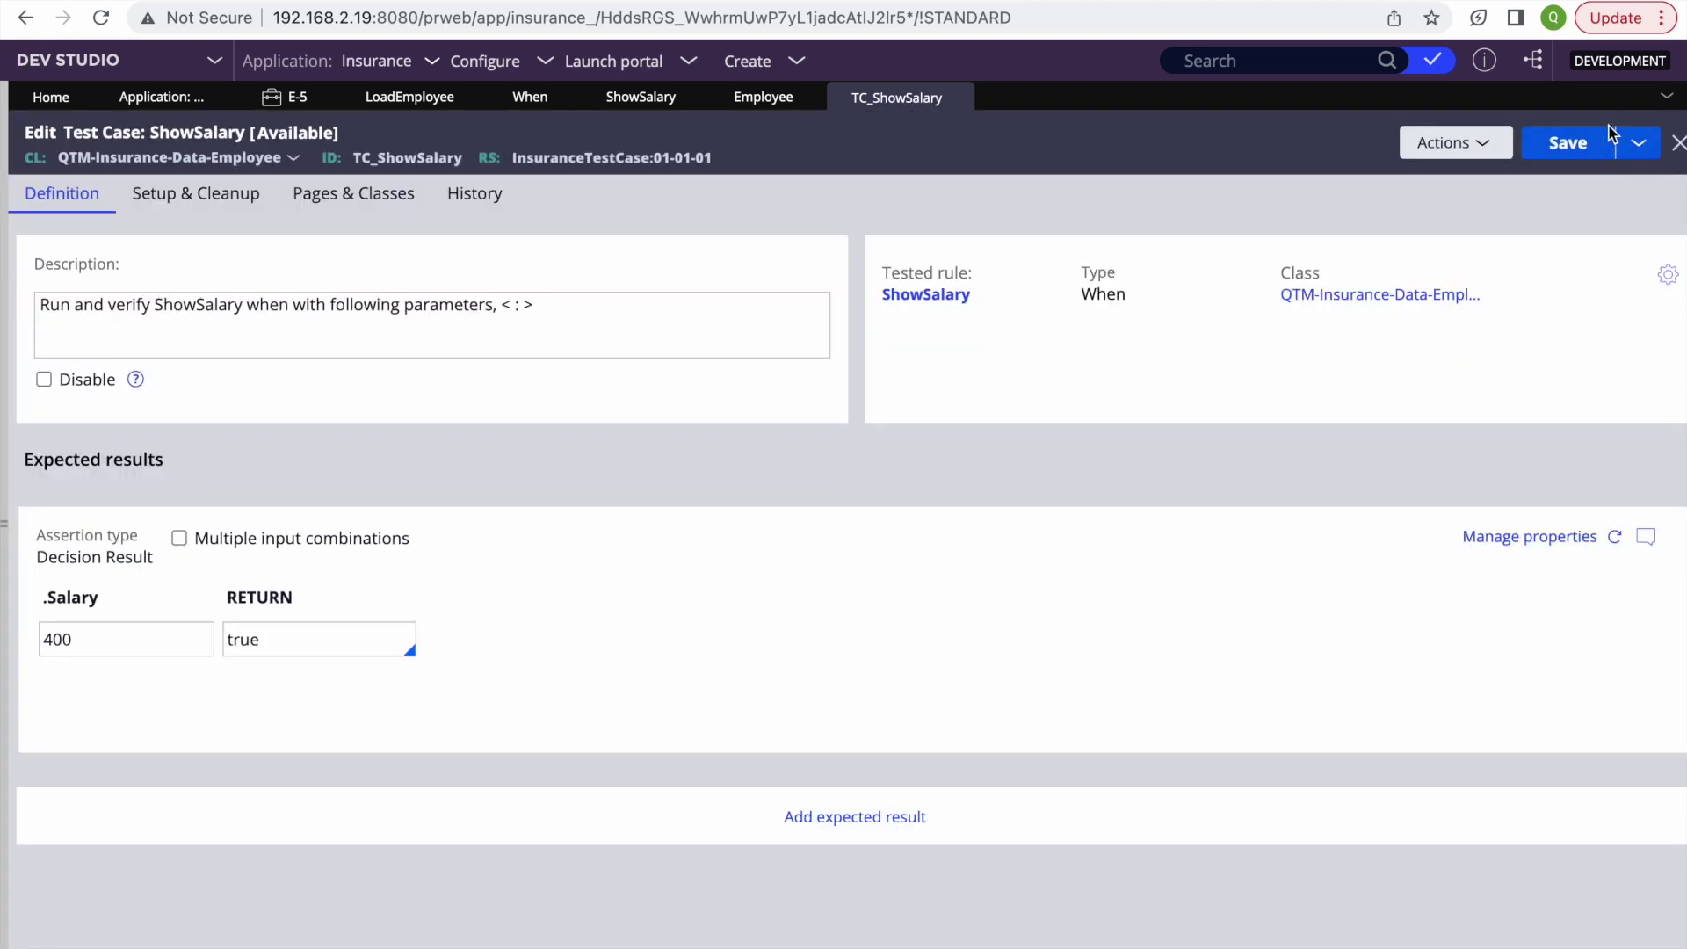
Step: Run the TC_ShowSalary test case and compare its .Salary input with the condition in the ShowSalary When rule
left_click(1508, 145)
left_click(1404, 177)
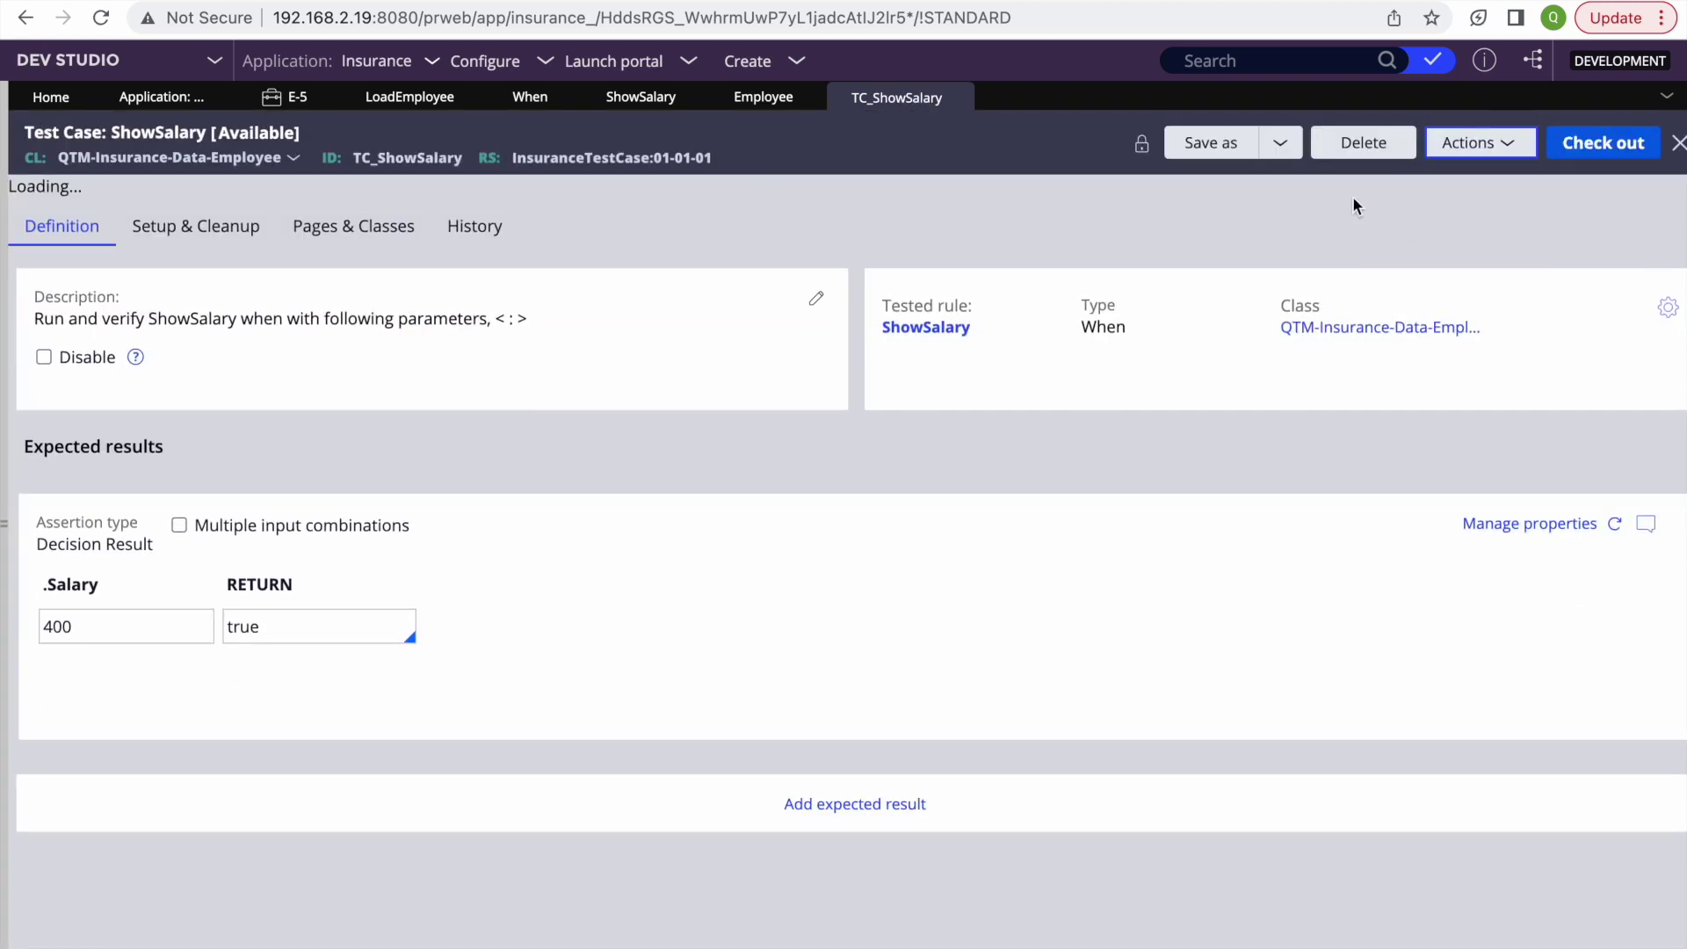
double_click(86, 669)
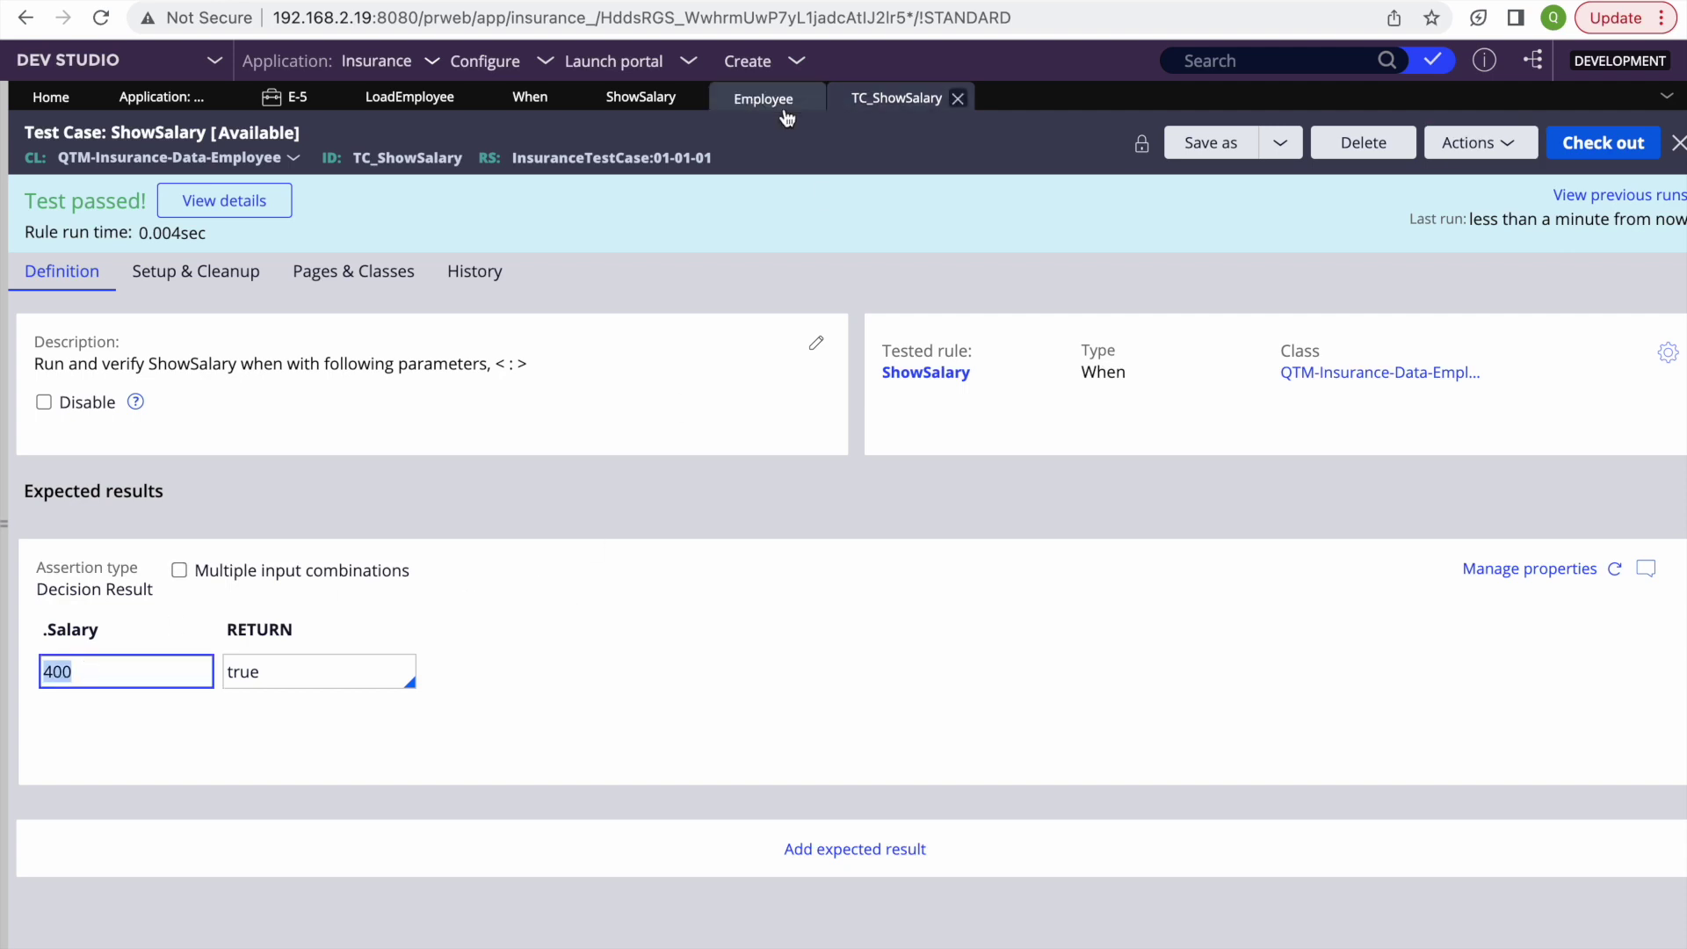
left_click(641, 97)
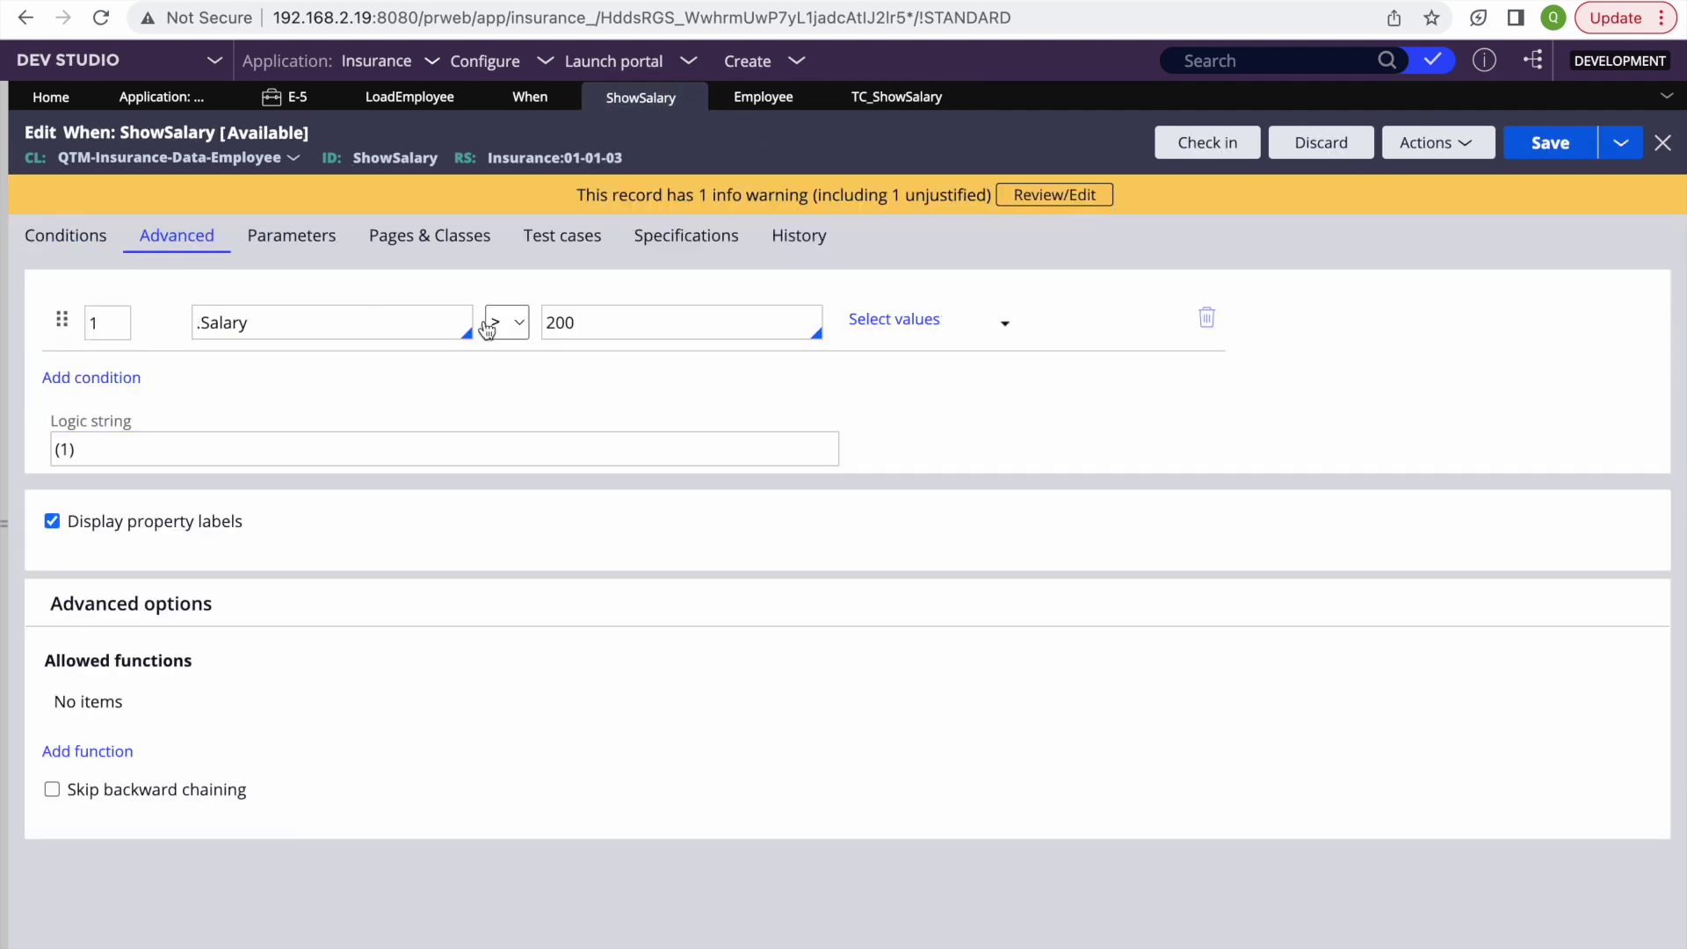
left_click(883, 101)
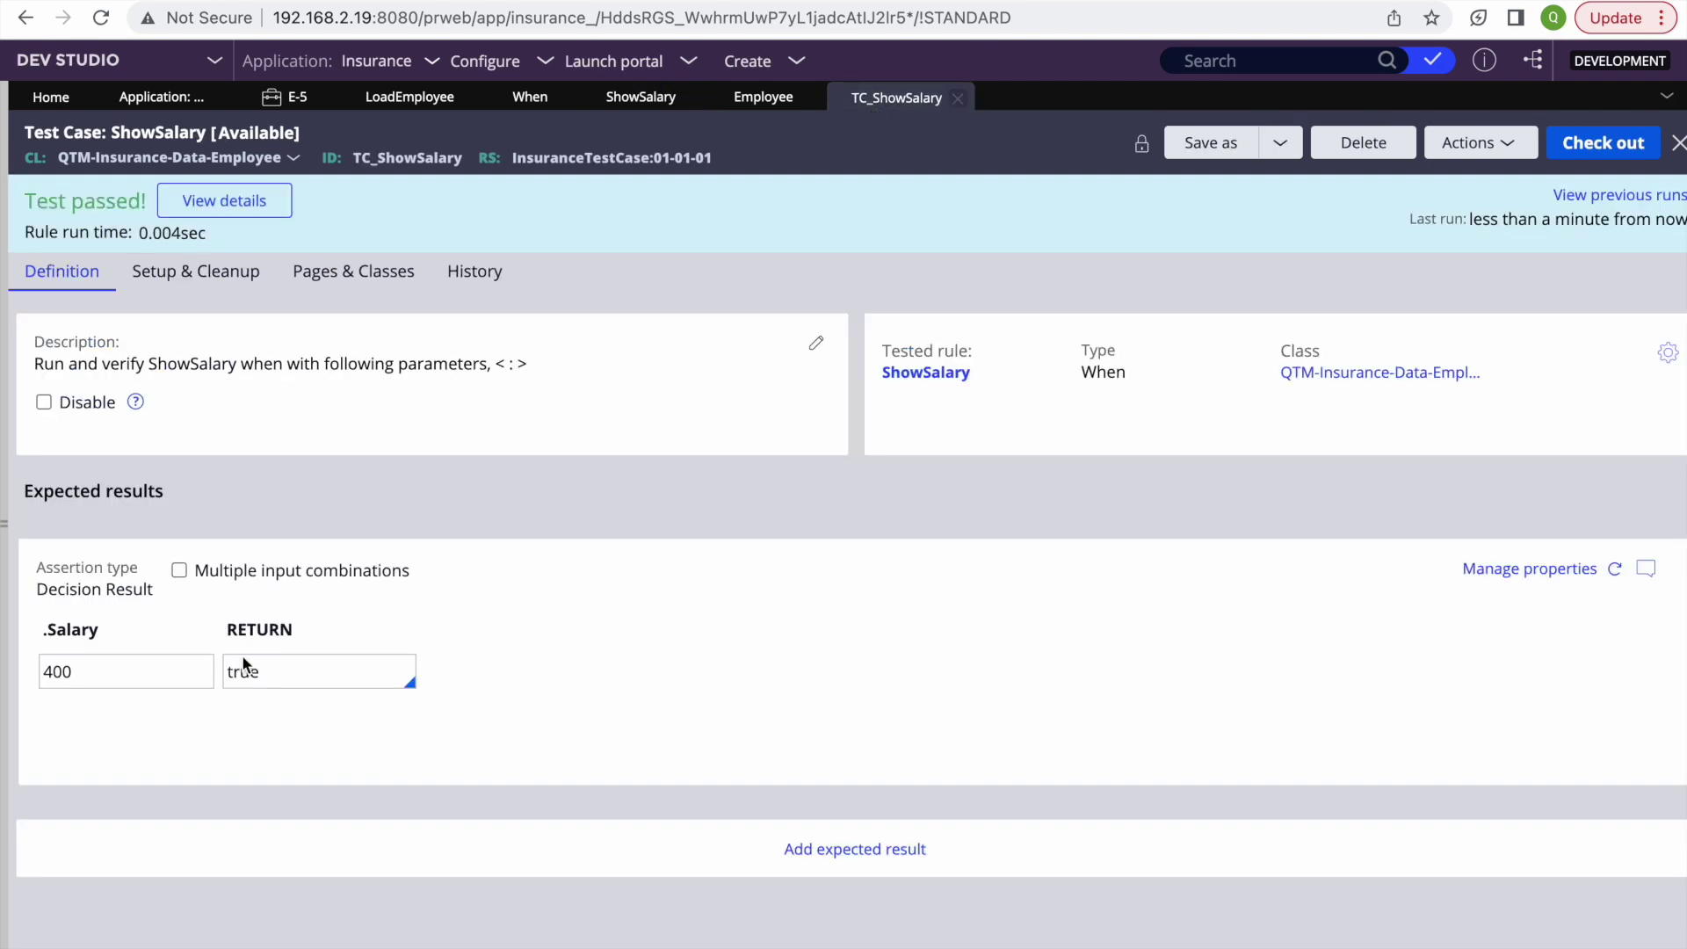
Step: Check out the test case, enable multiple input combinations, and add a row with .Salary 200 and expected return value false
left_click(1594, 148)
left_click(177, 571)
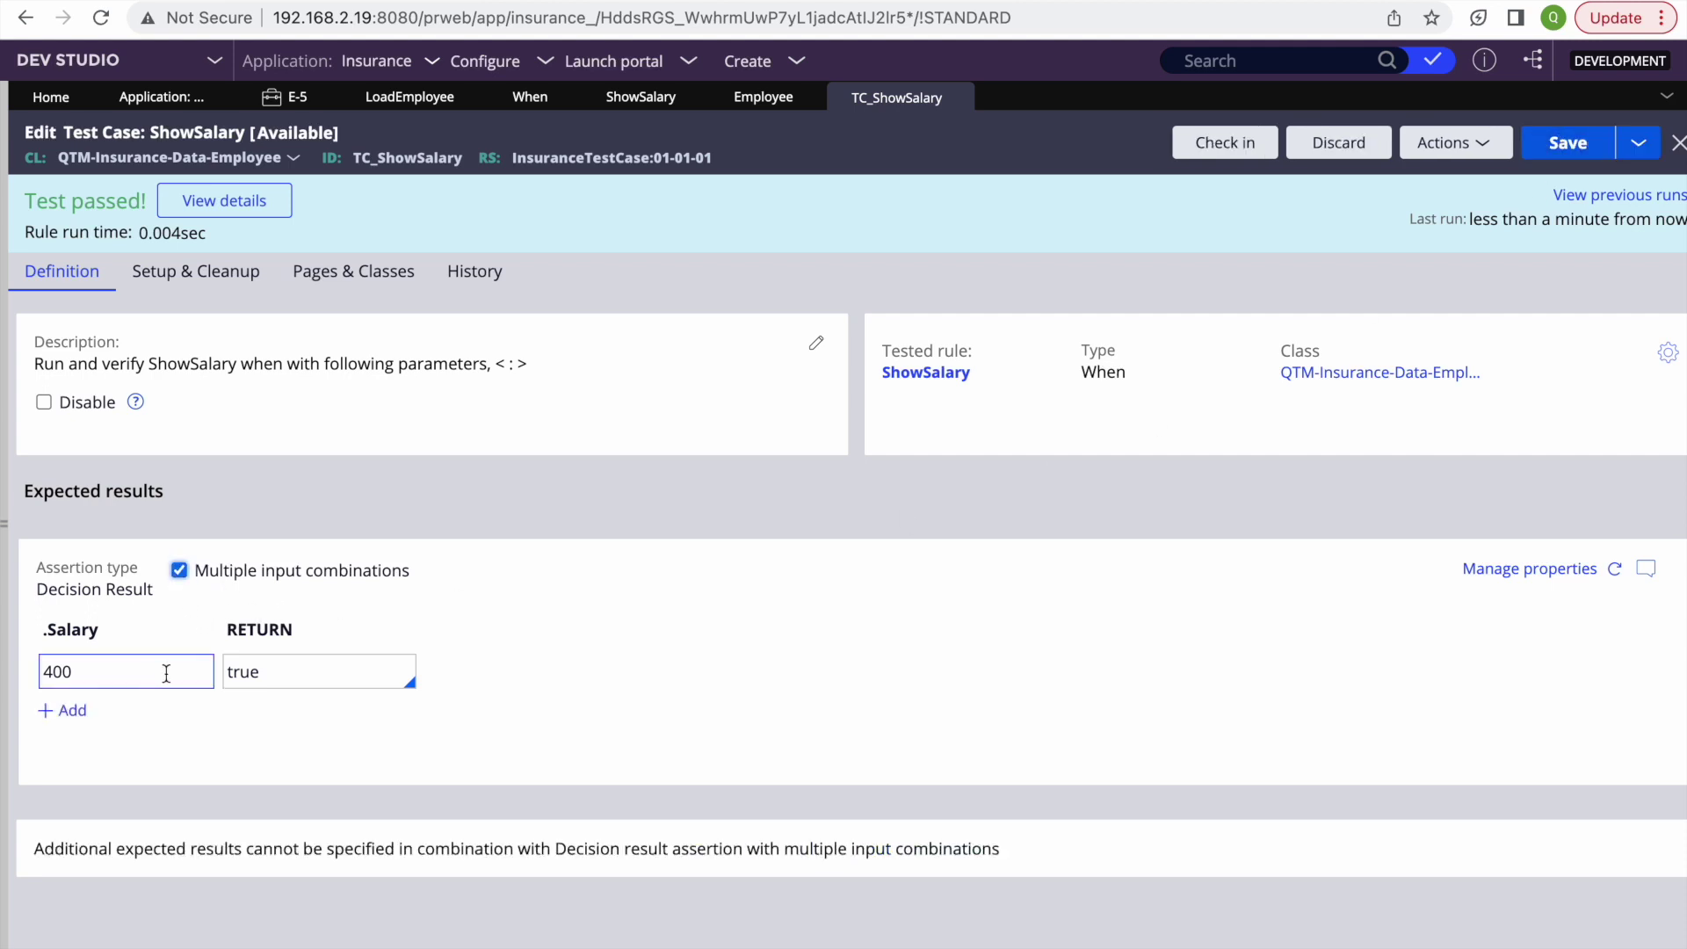
left_click(74, 710)
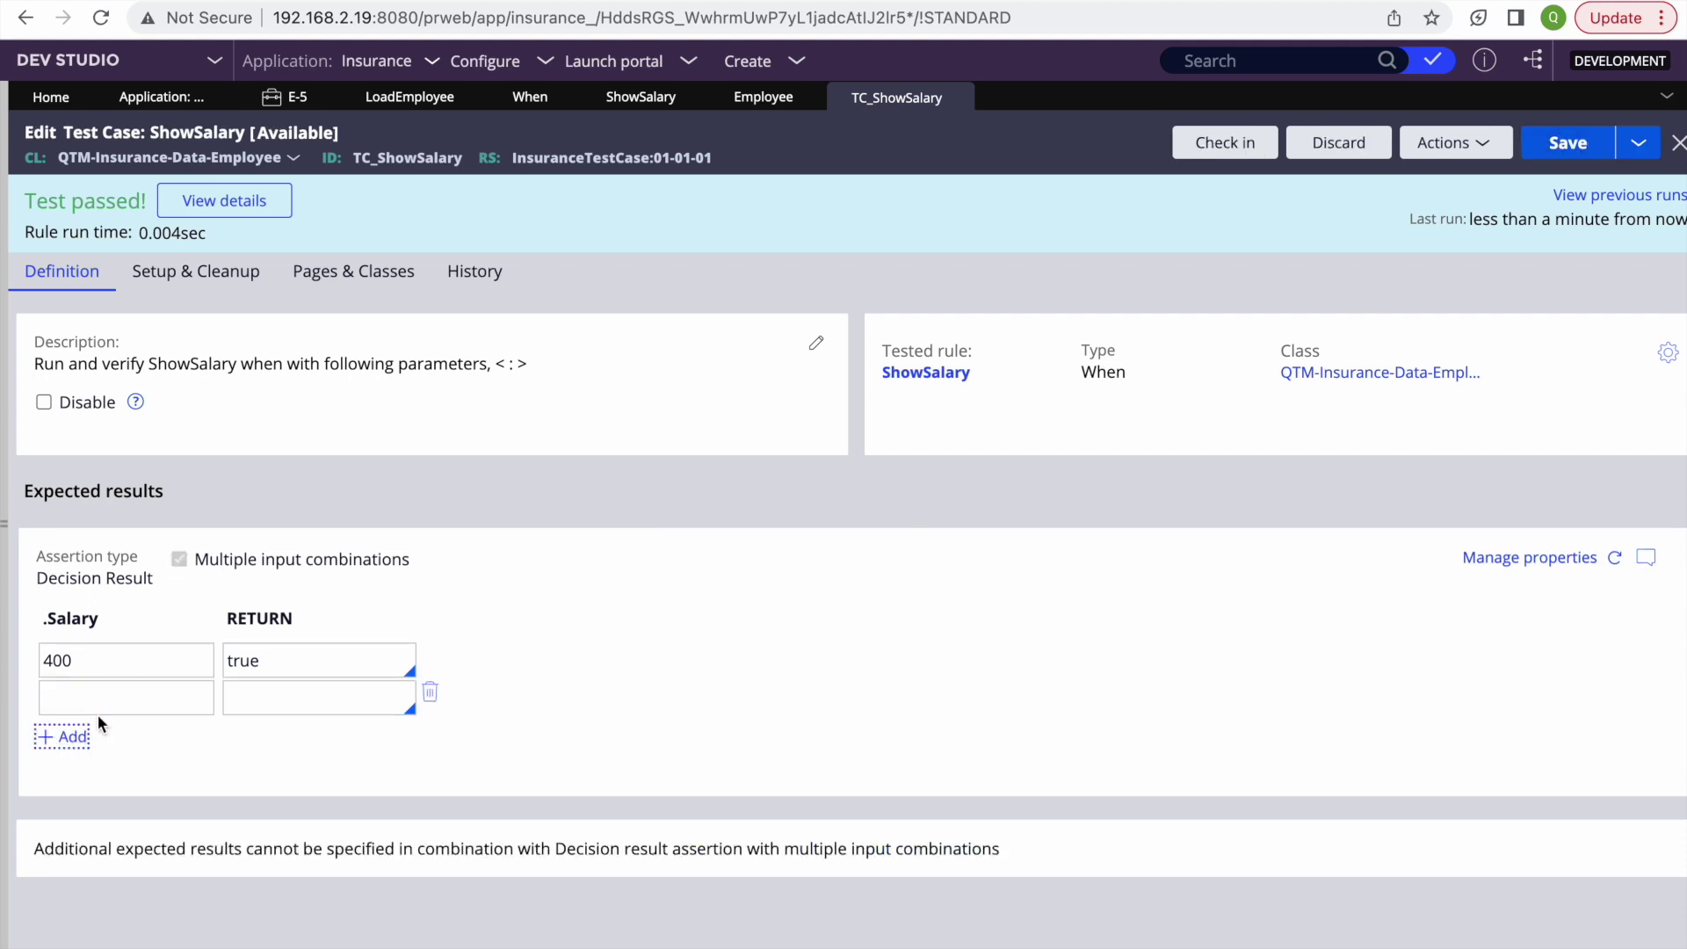
left_click(109, 698)
type("200")
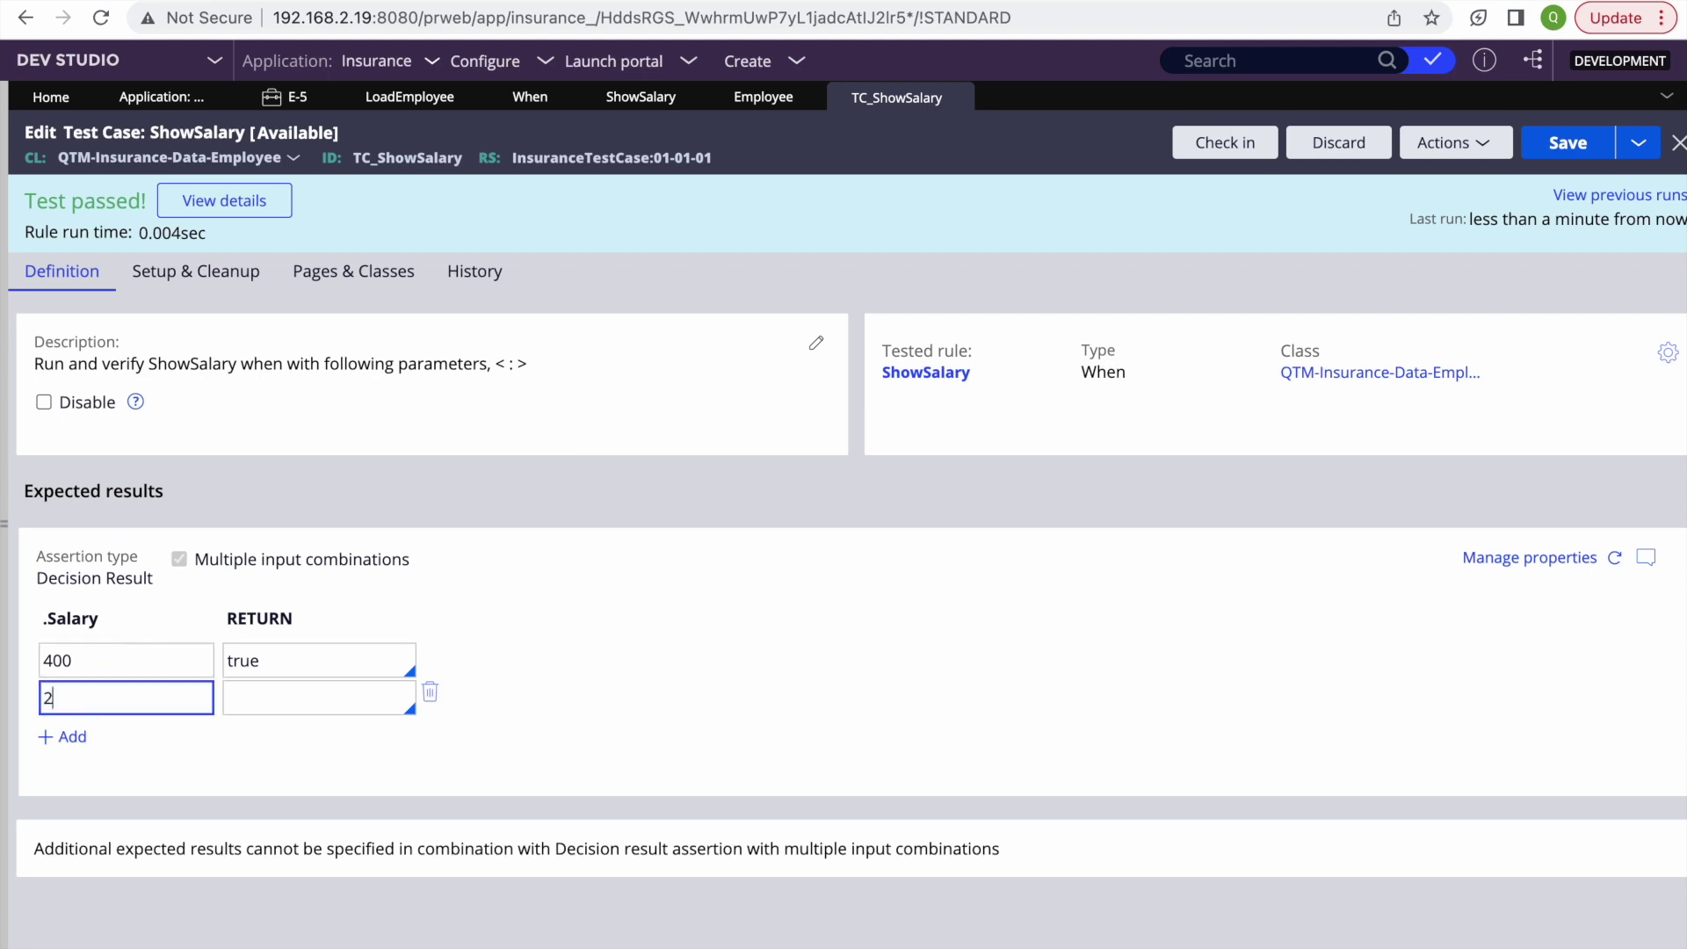
left_click(265, 686)
type("false")
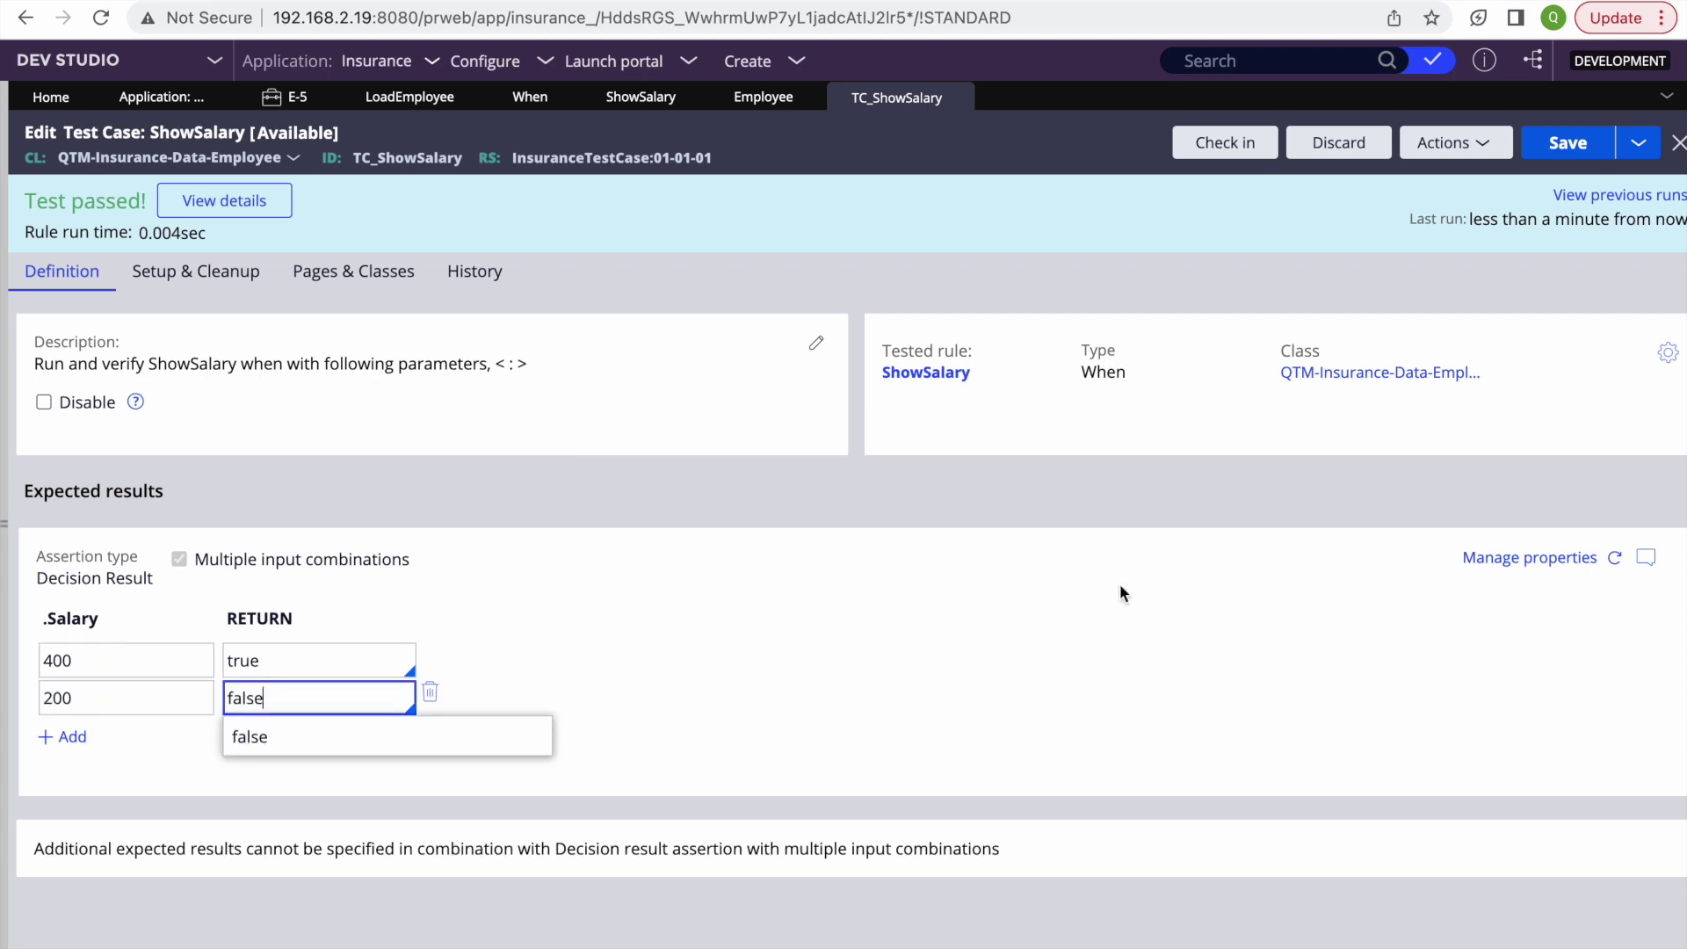
left_click(1120, 594)
Step: Save the test case with both input combinations and run it
left_click(1564, 143)
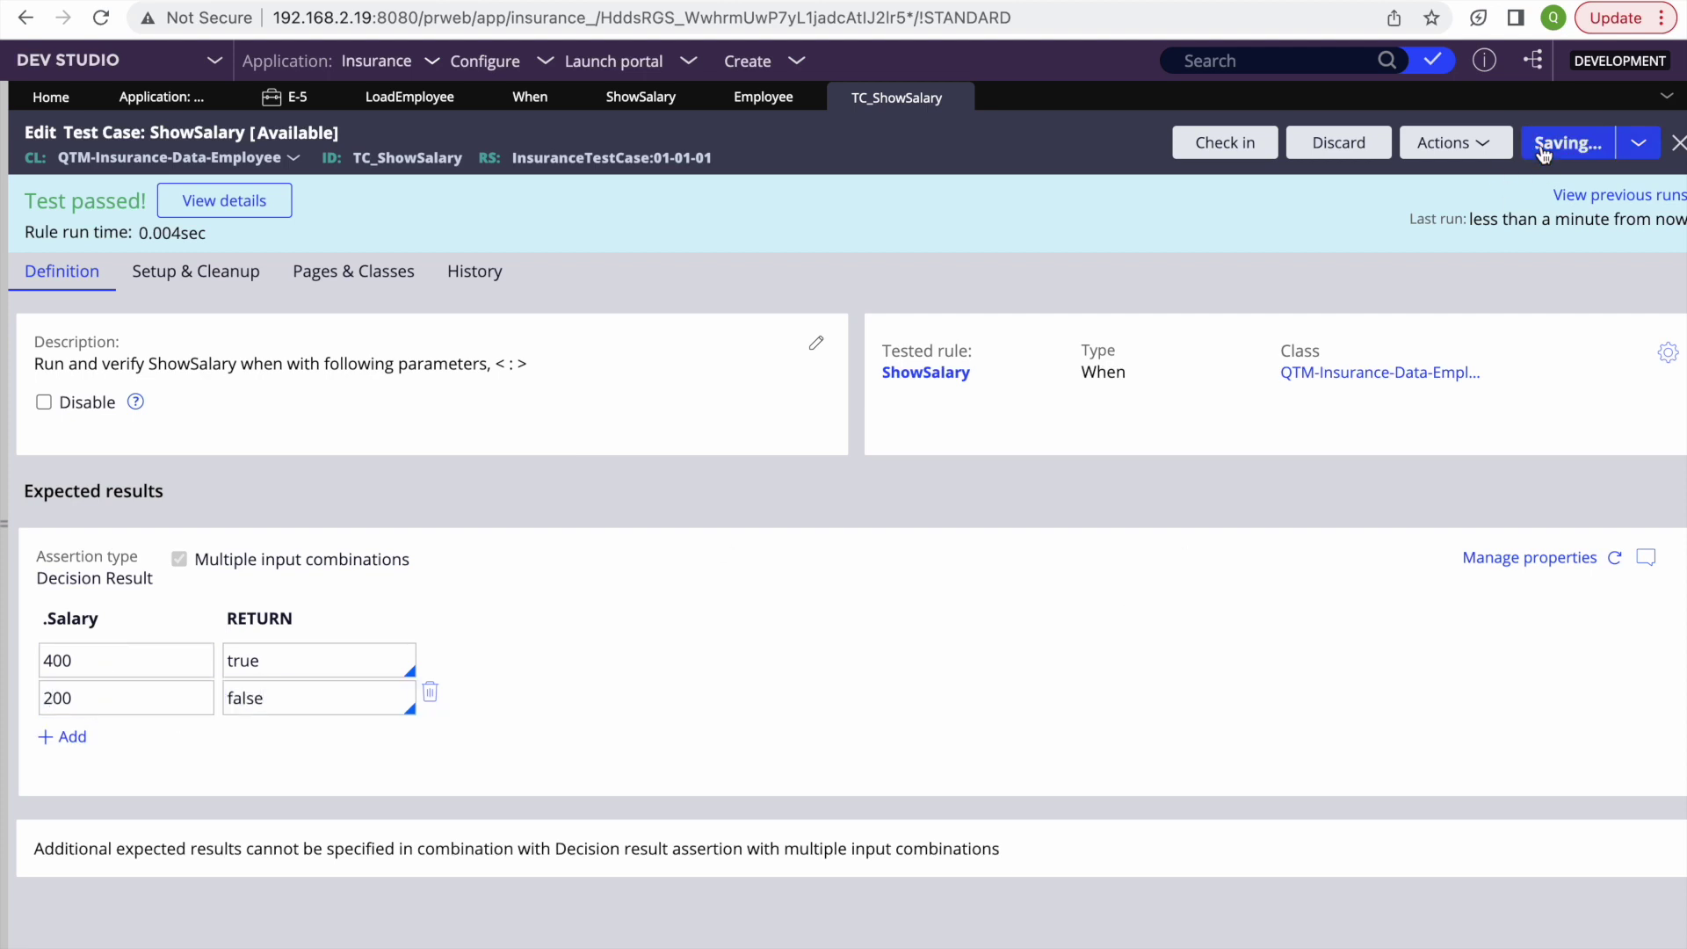
left_click(1453, 142)
left_click(1380, 170)
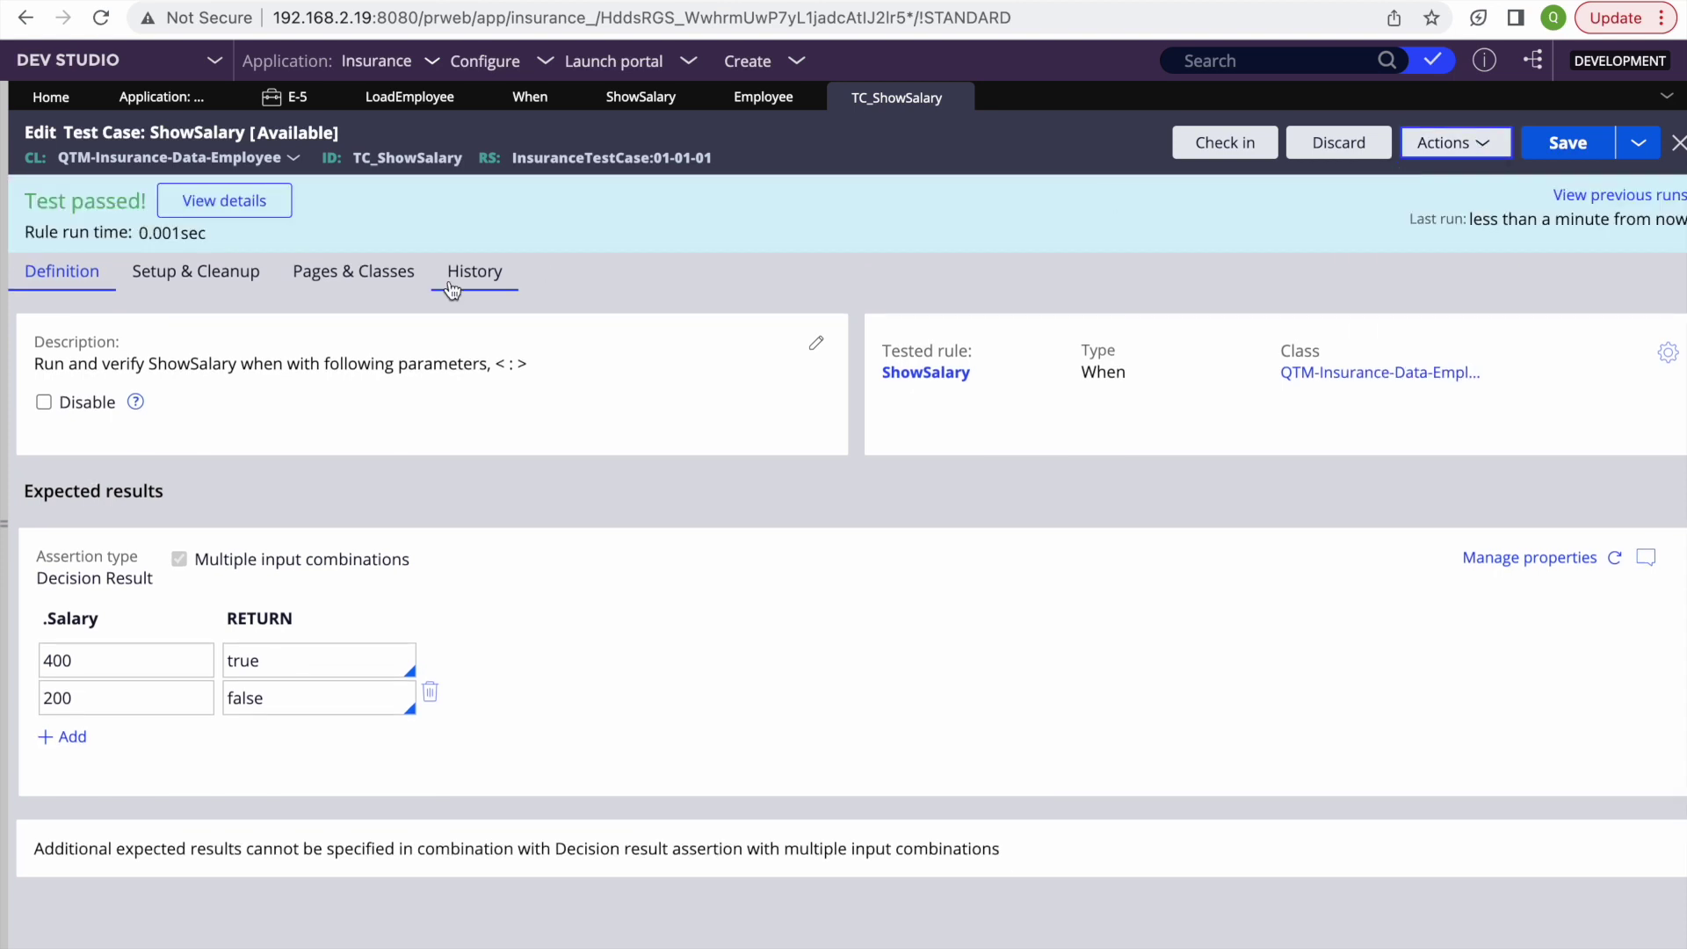
Step: Set the expected return value for .Salary 200 to true, and save and run the test case
left_click(263, 698)
double_click(246, 698)
type("tr")
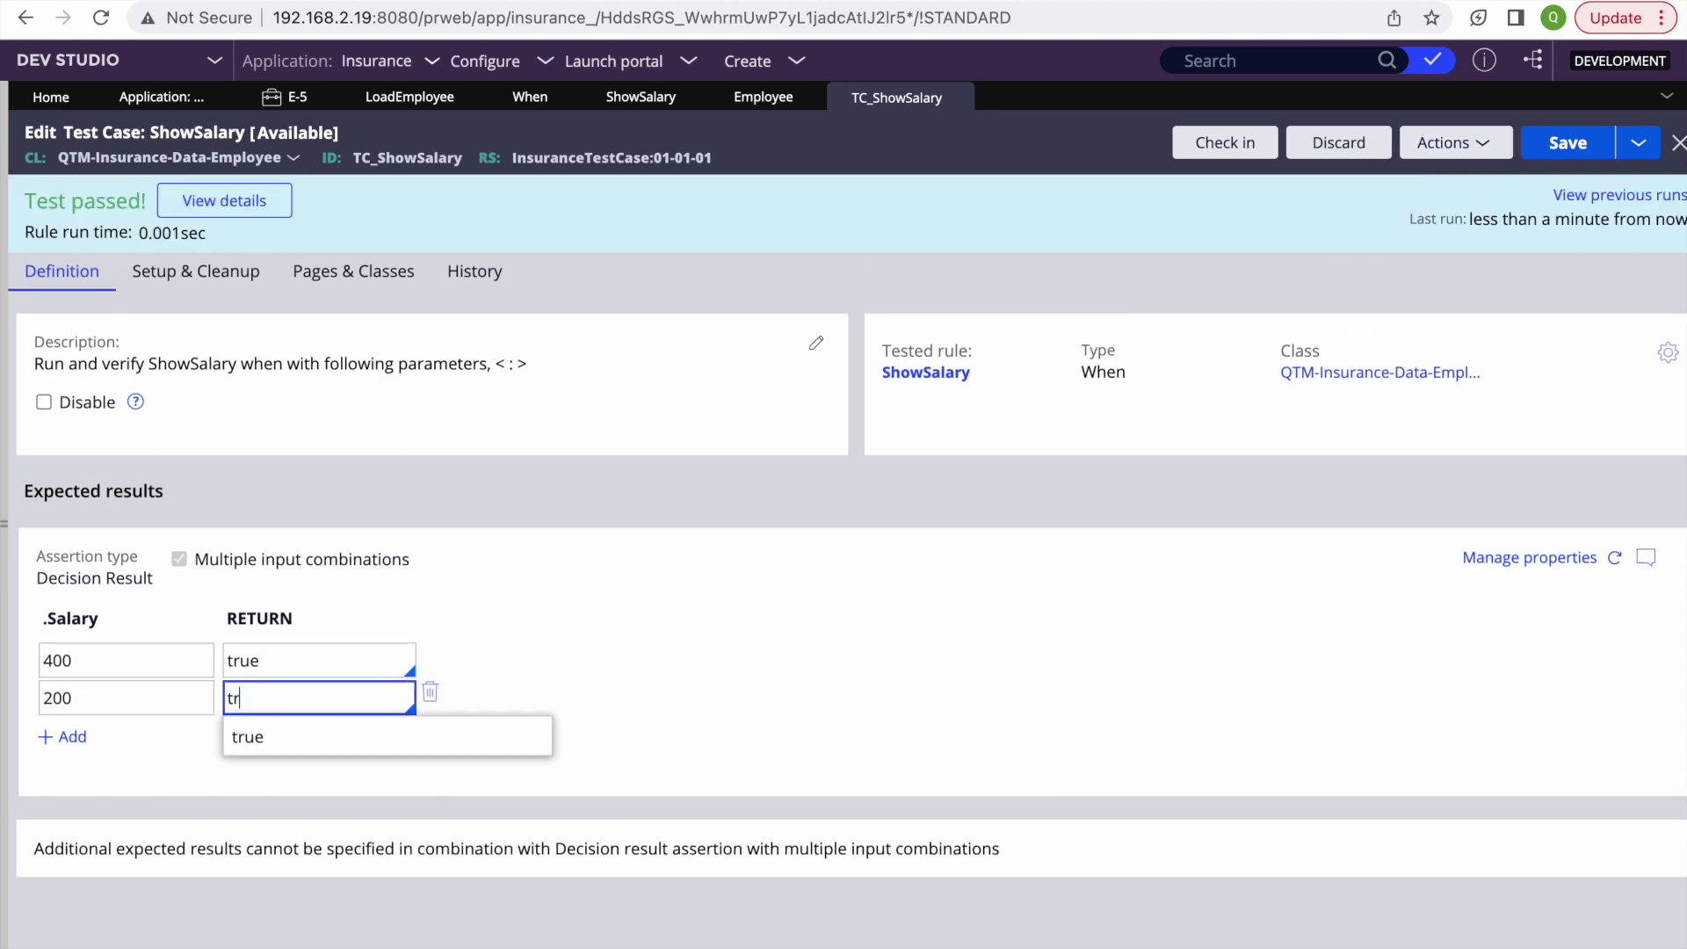
type("ue")
left_click(1043, 644)
left_click(1550, 148)
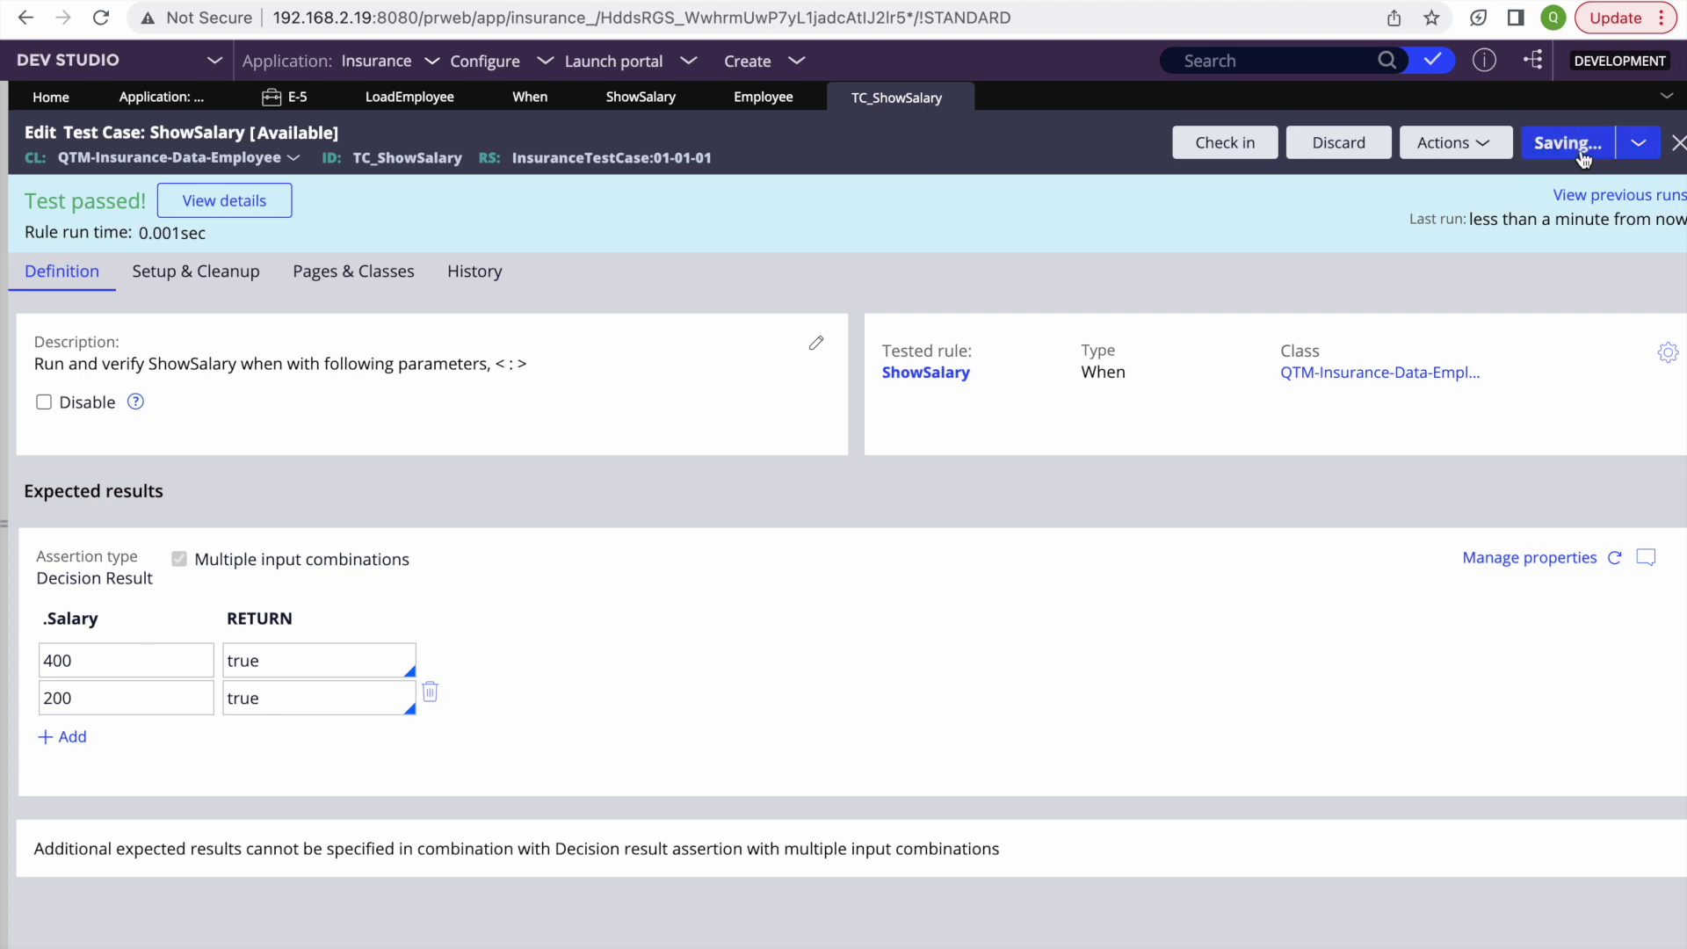
left_click(1445, 148)
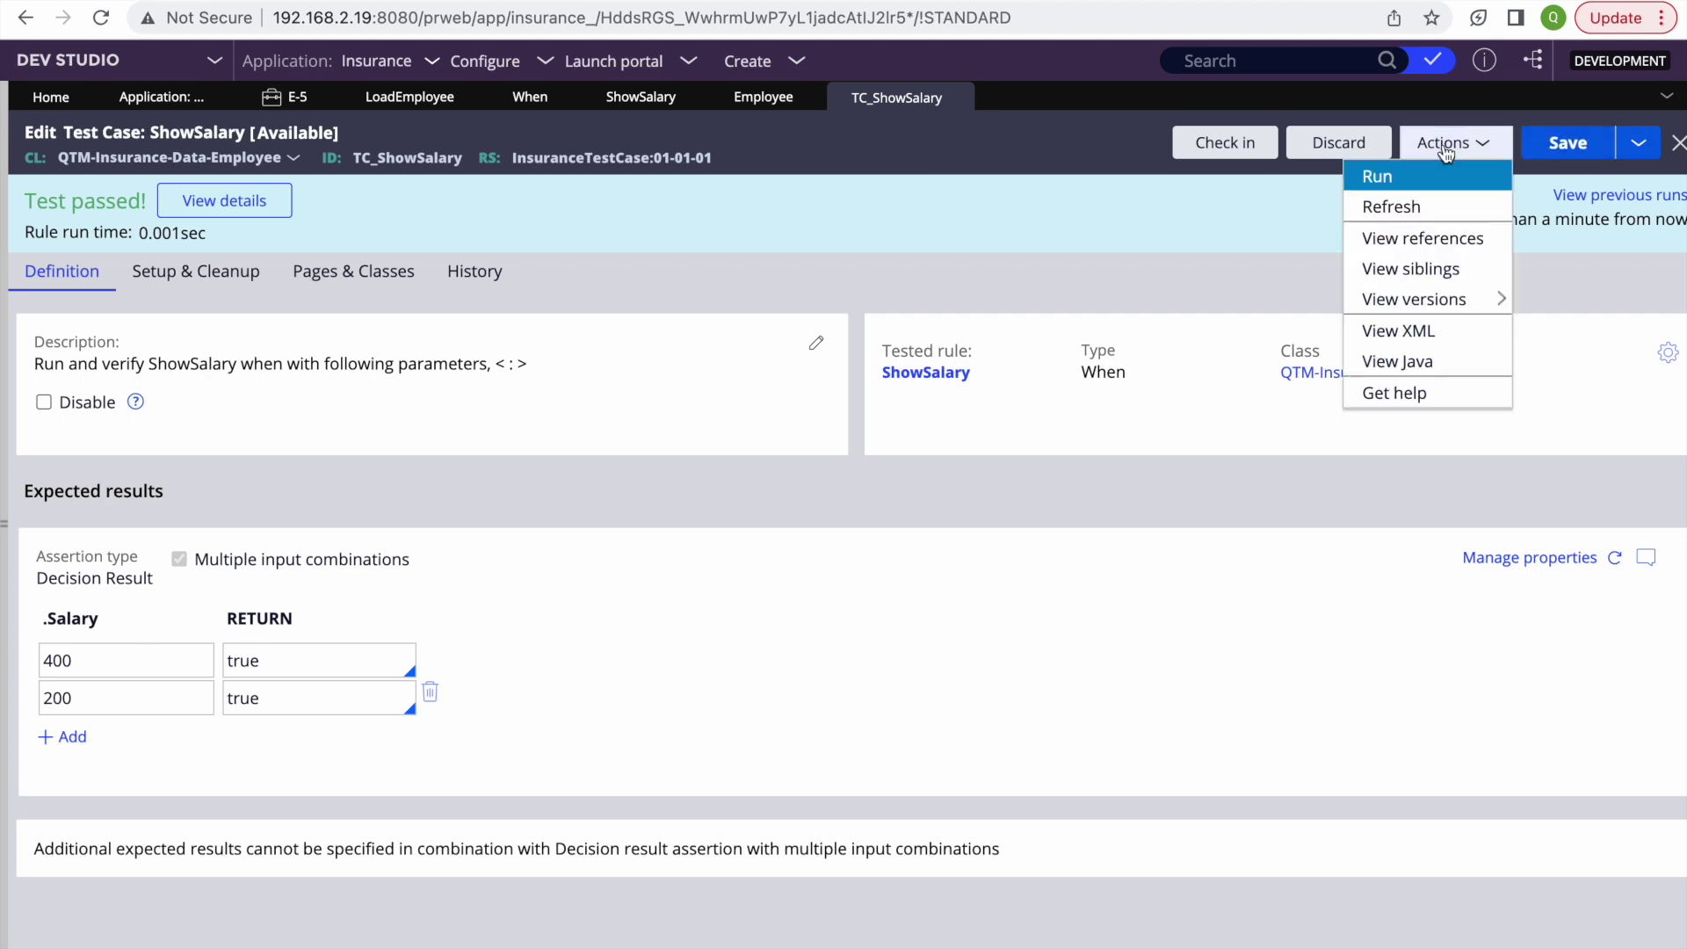
left_click(1383, 171)
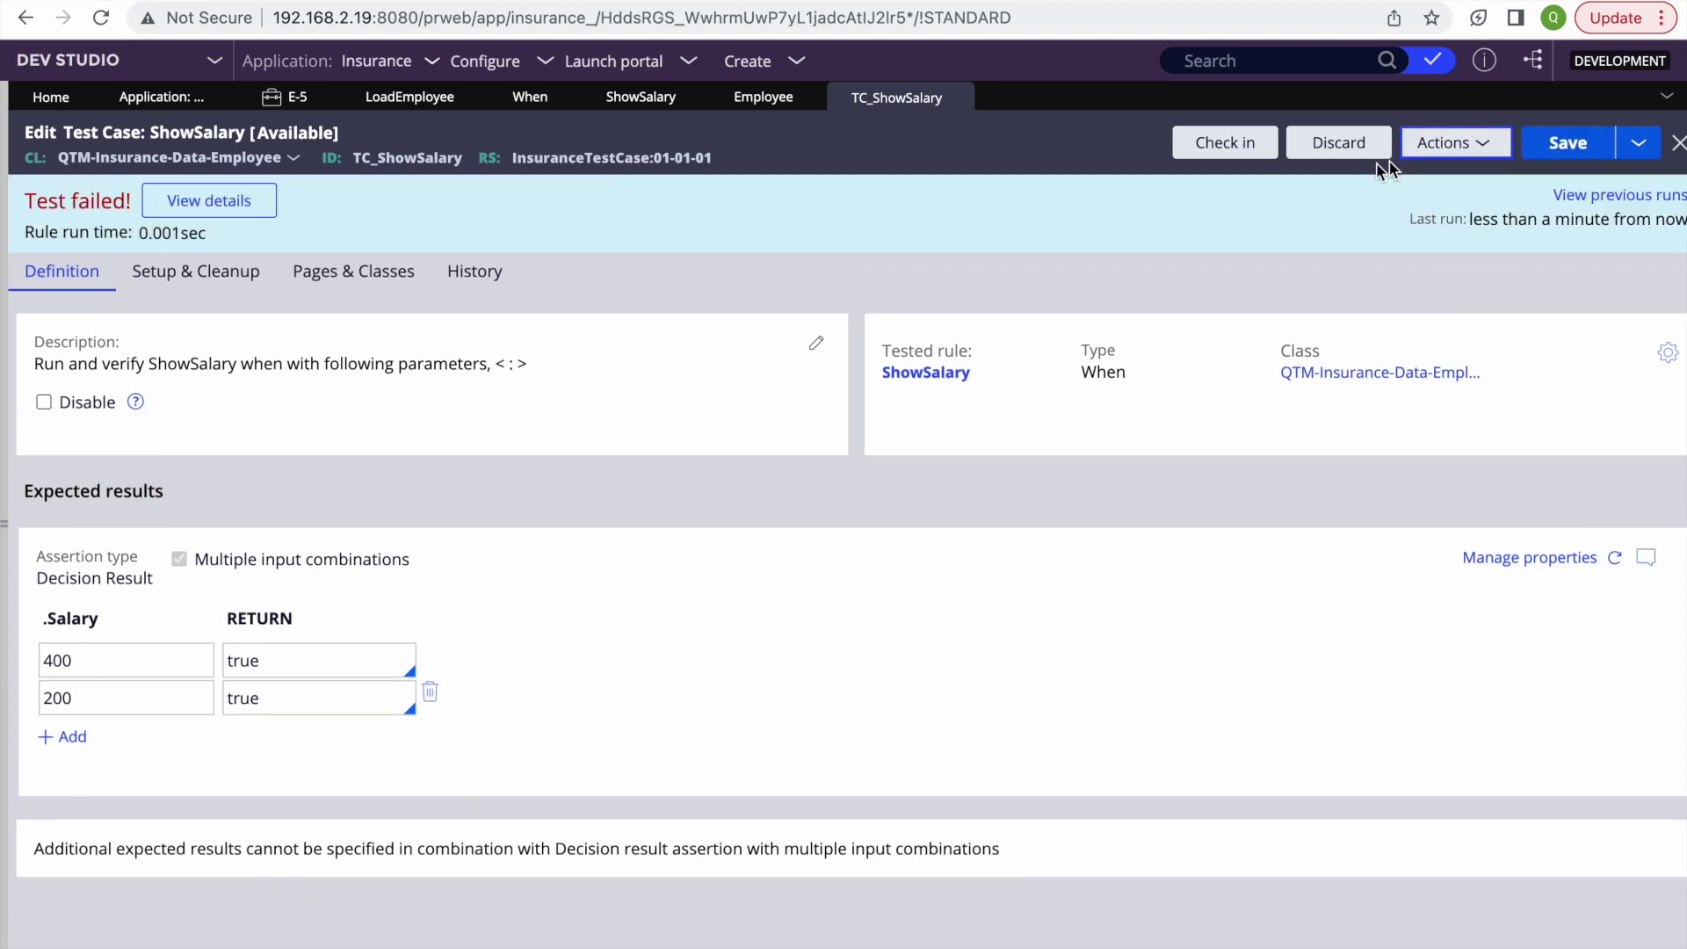
Step: Open the details of the last test run, compare the expected and actual results, and return to the test case
left_click(209, 213)
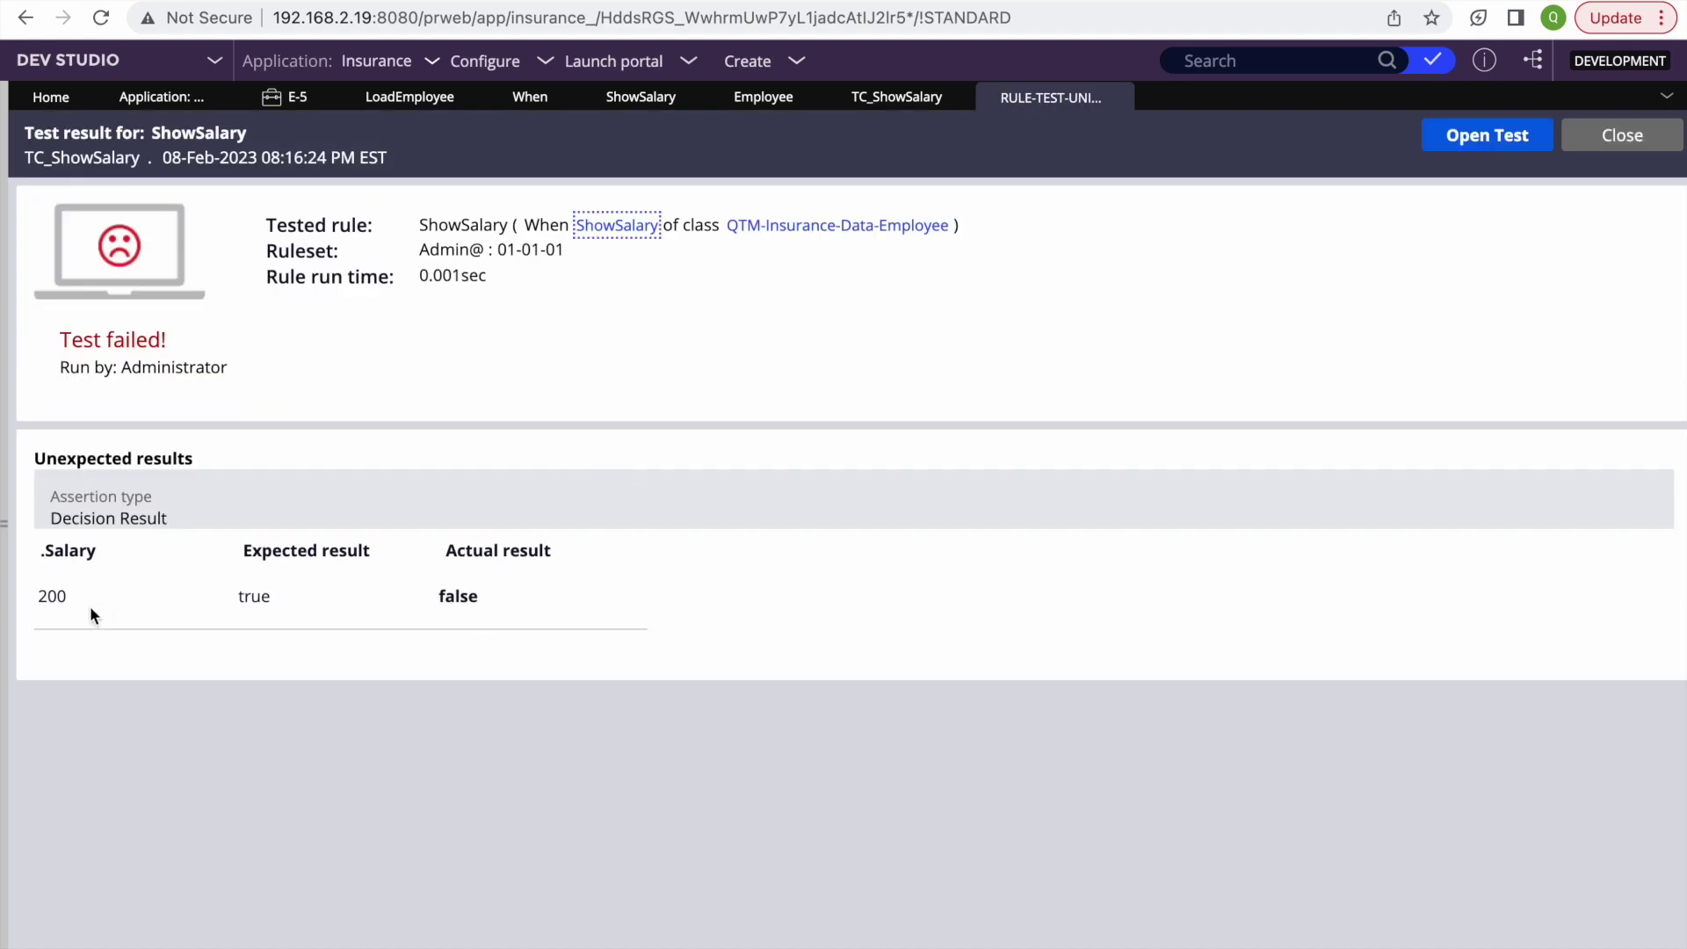
left_click(54, 597)
double_click(257, 598)
left_click(479, 591)
left_click(1117, 98)
left_click(77, 694)
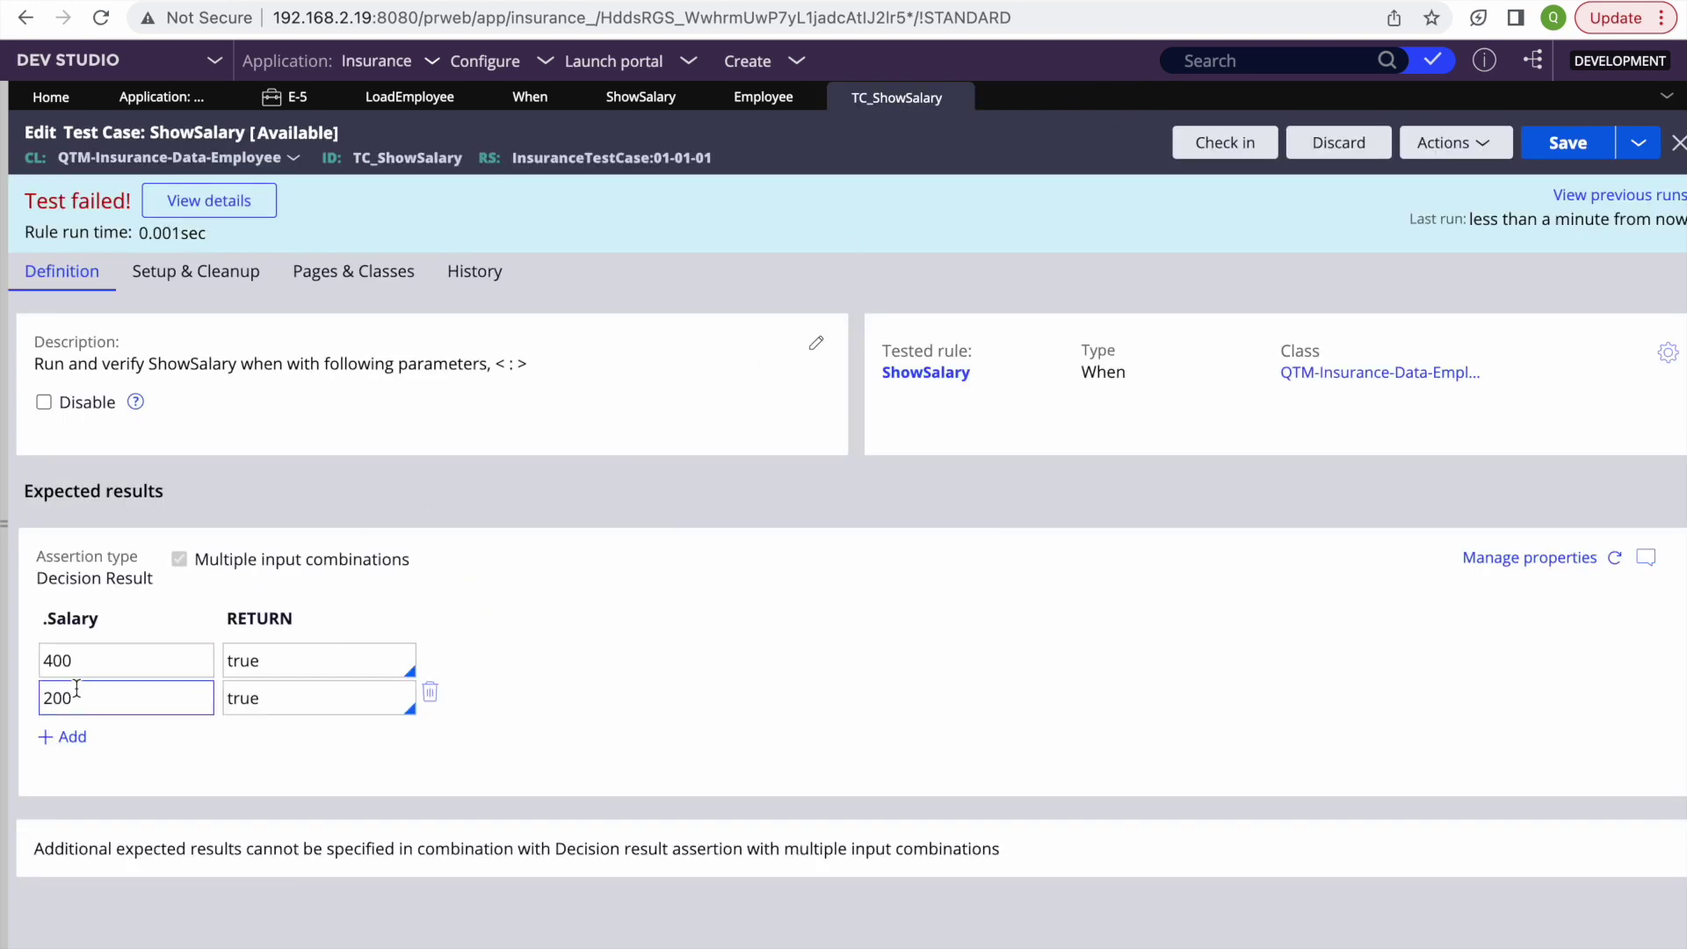
Step: Set the expected return value for .Salary 200 to false and save the test case
left_click(285, 697)
double_click(285, 696)
key("BackSpace")
type("false")
left_click(955, 710)
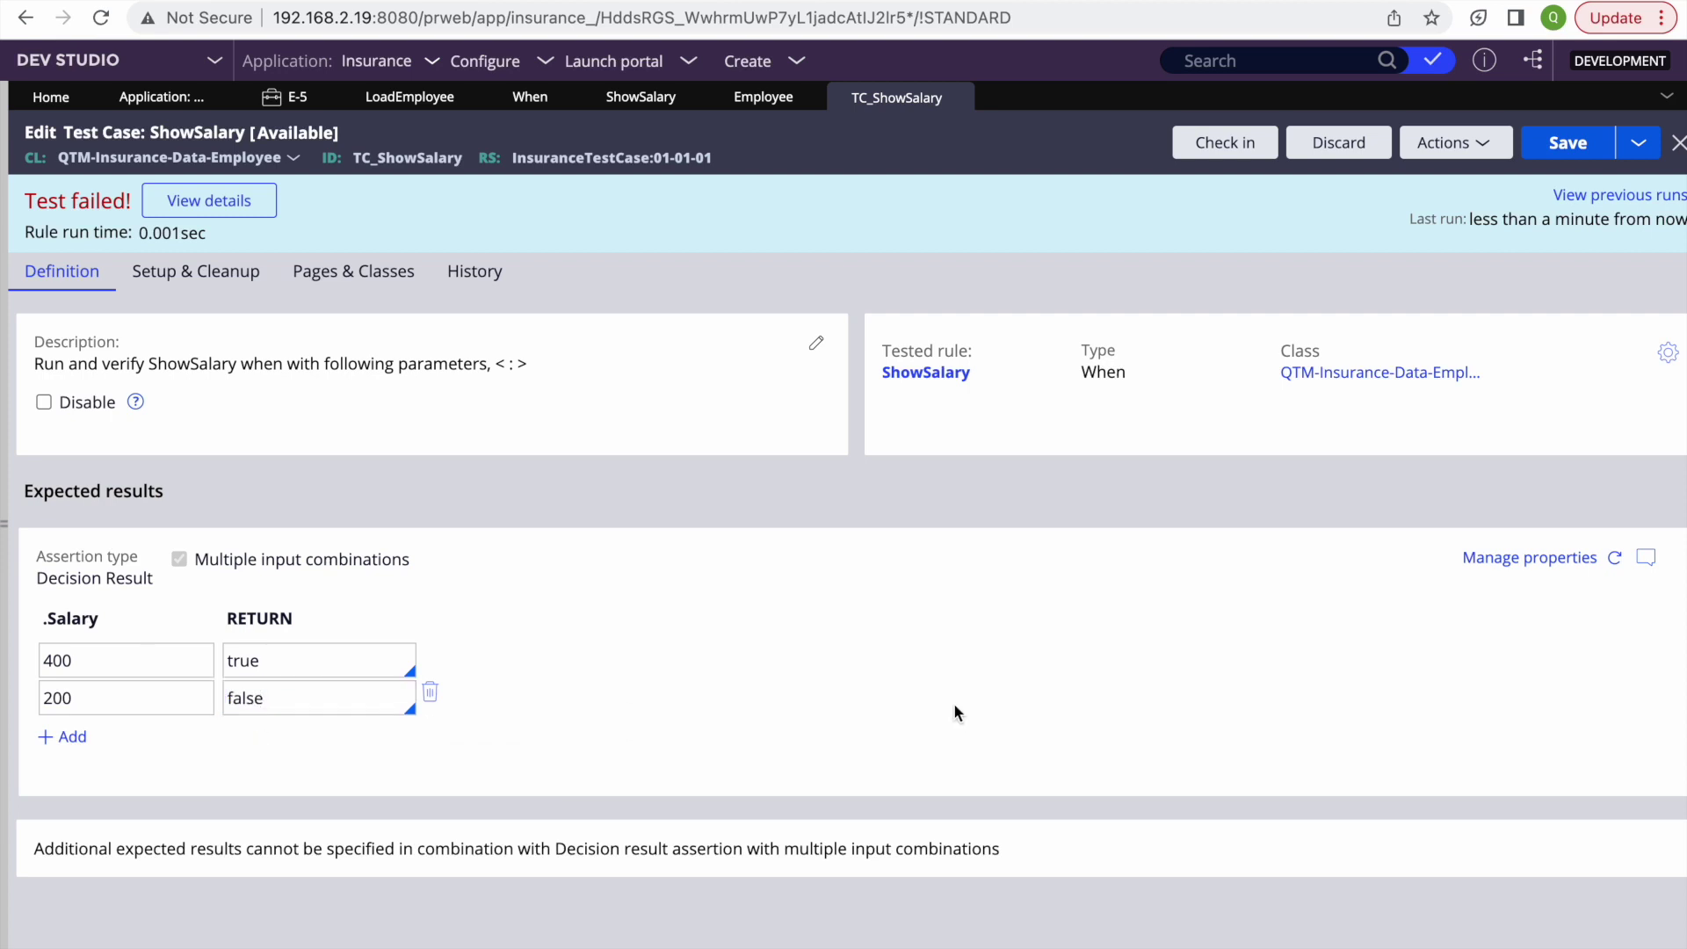
left_click(1576, 164)
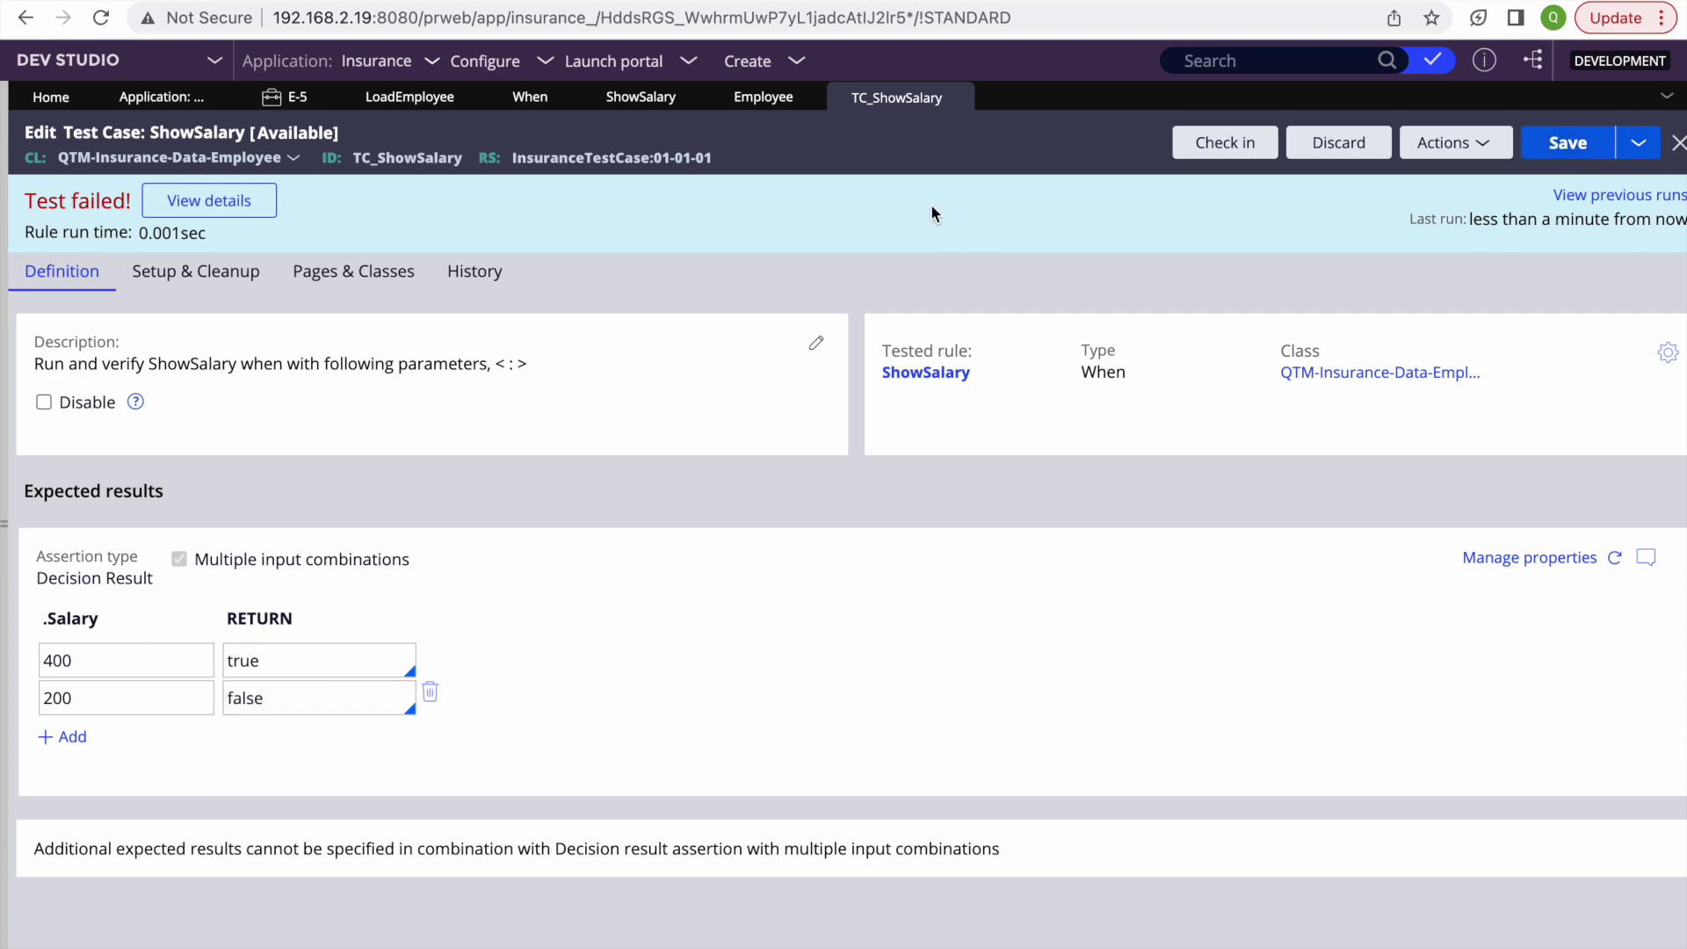
Step: Save the ShowSalary When rule and view its list of test cases
left_click(754, 99)
left_click(640, 96)
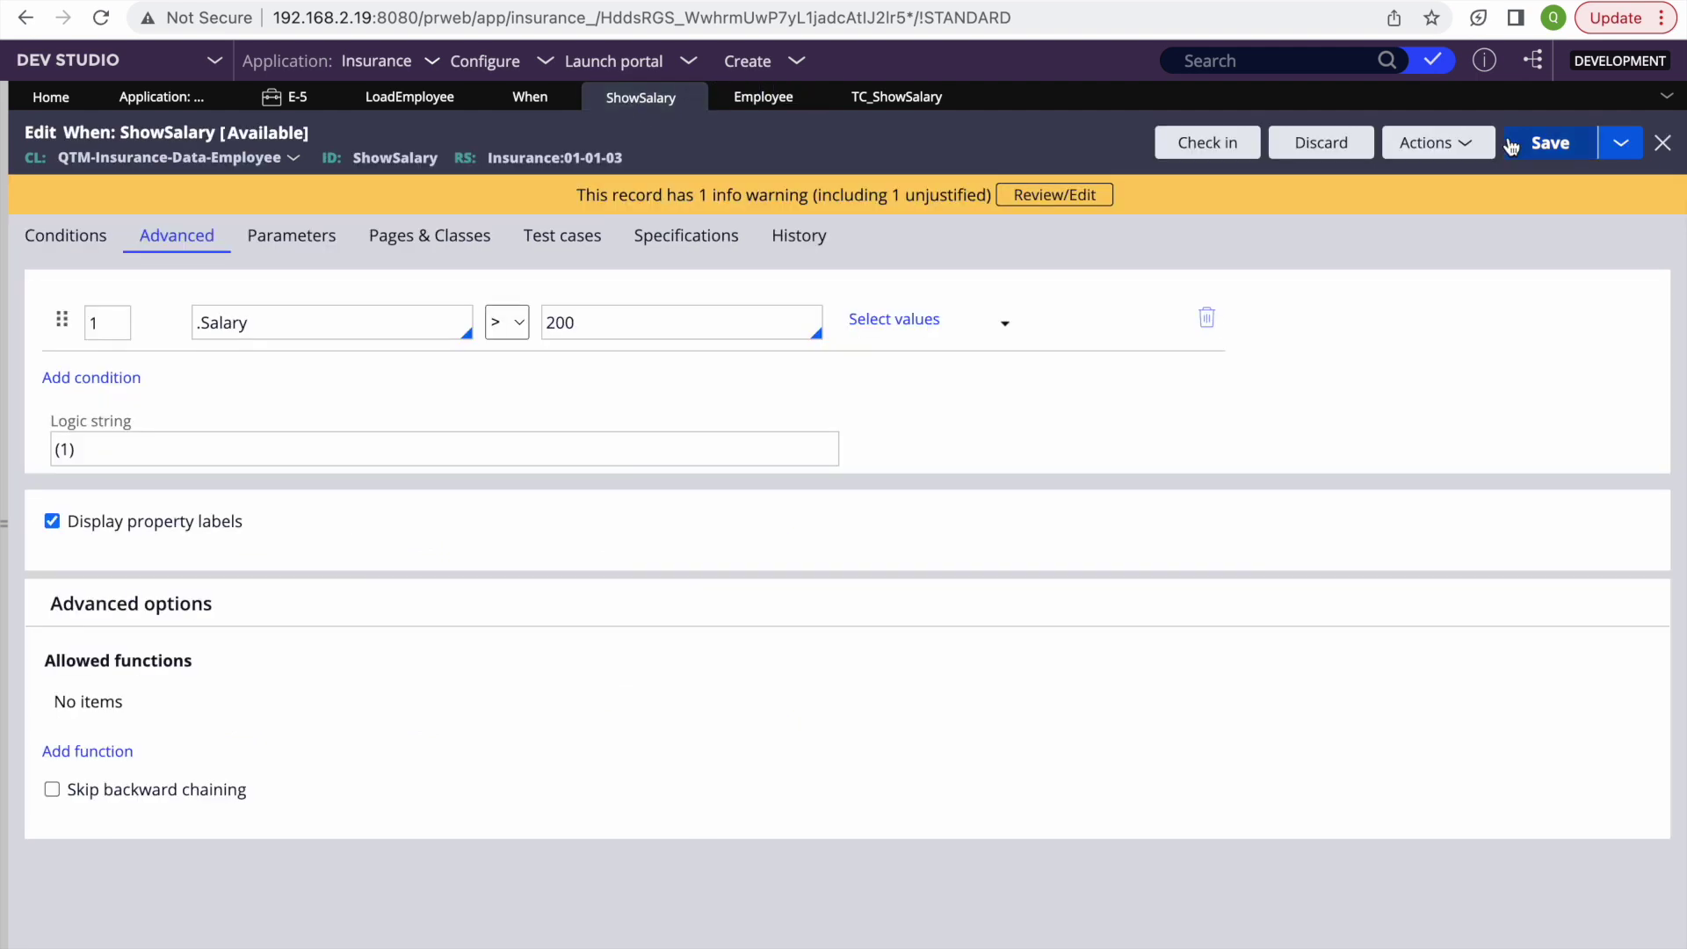
left_click(1543, 143)
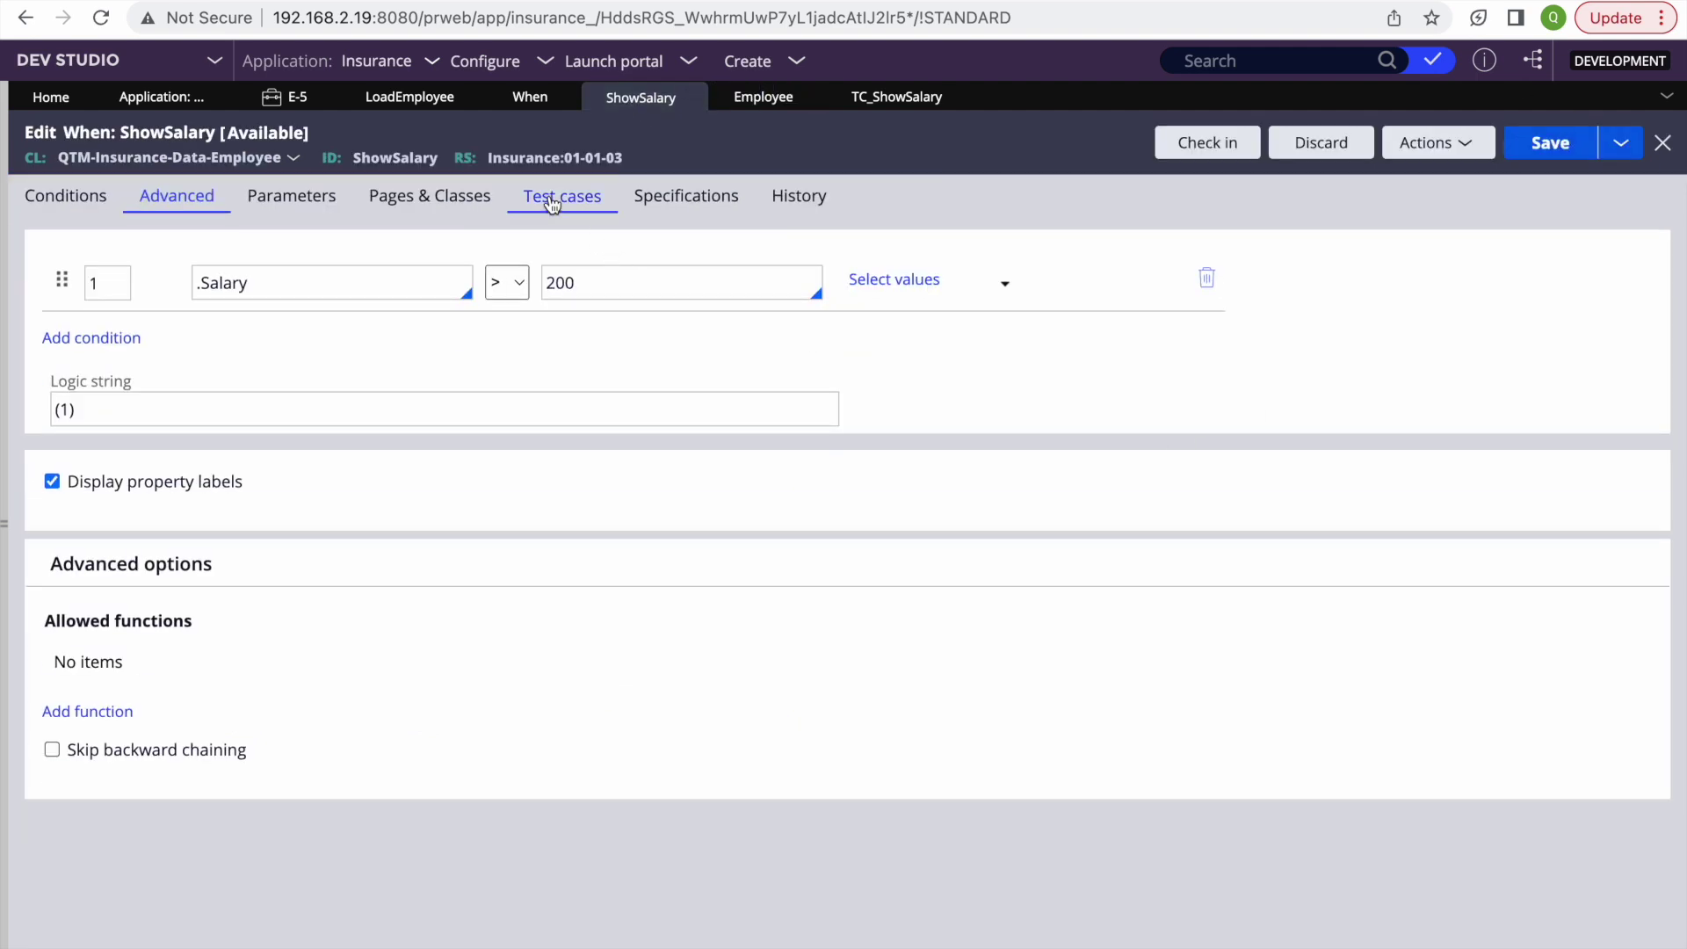
left_click(551, 204)
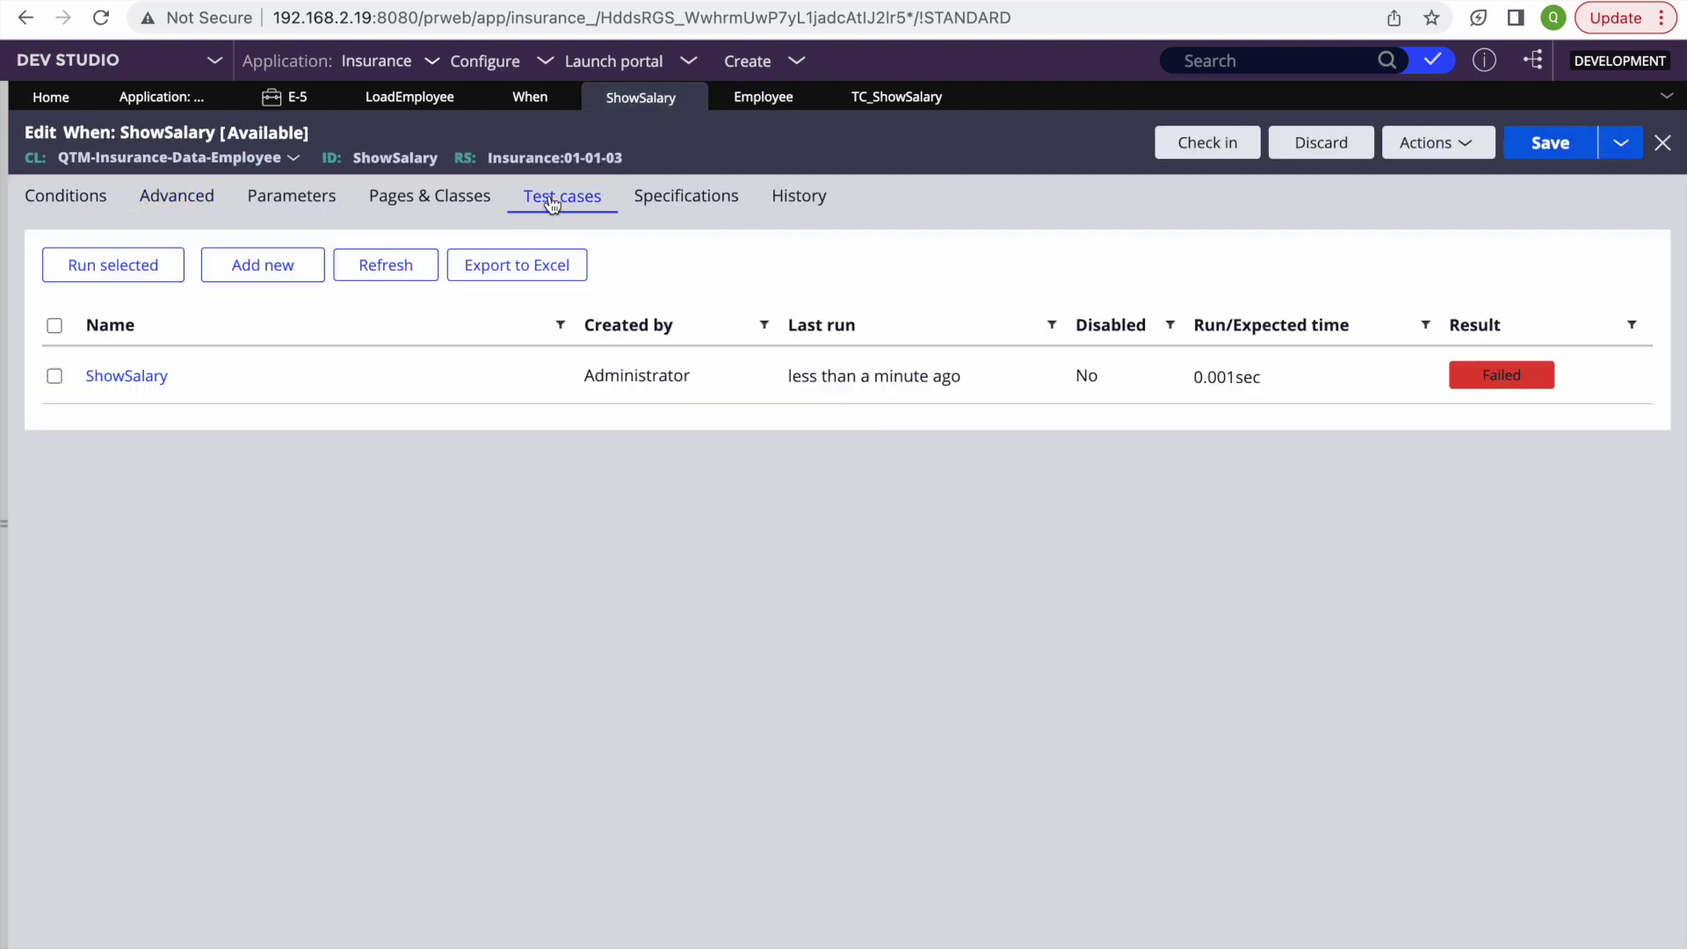
Step: Return to the TC_ShowSalary test case and run it again
left_click(887, 98)
left_click(1451, 143)
left_click(1383, 177)
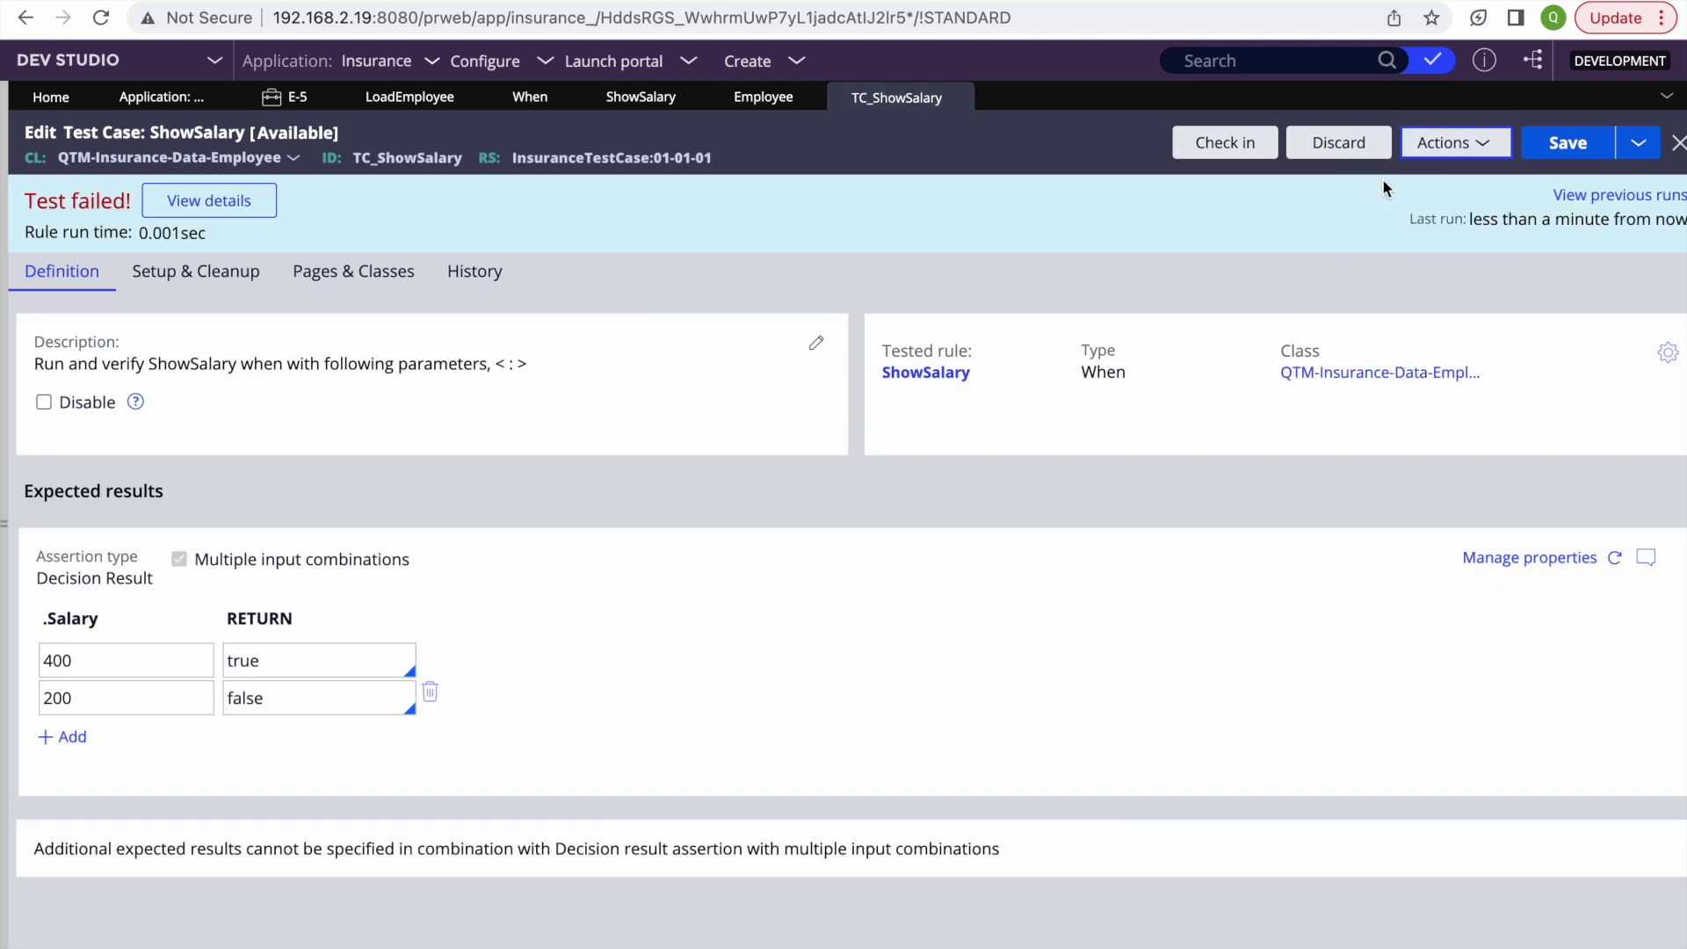
Step: Refresh the test case list of the ShowSalary When rule and run the ShowSalary test case from it
left_click(763, 97)
left_click(612, 100)
left_click(374, 269)
left_click(54, 376)
left_click(95, 313)
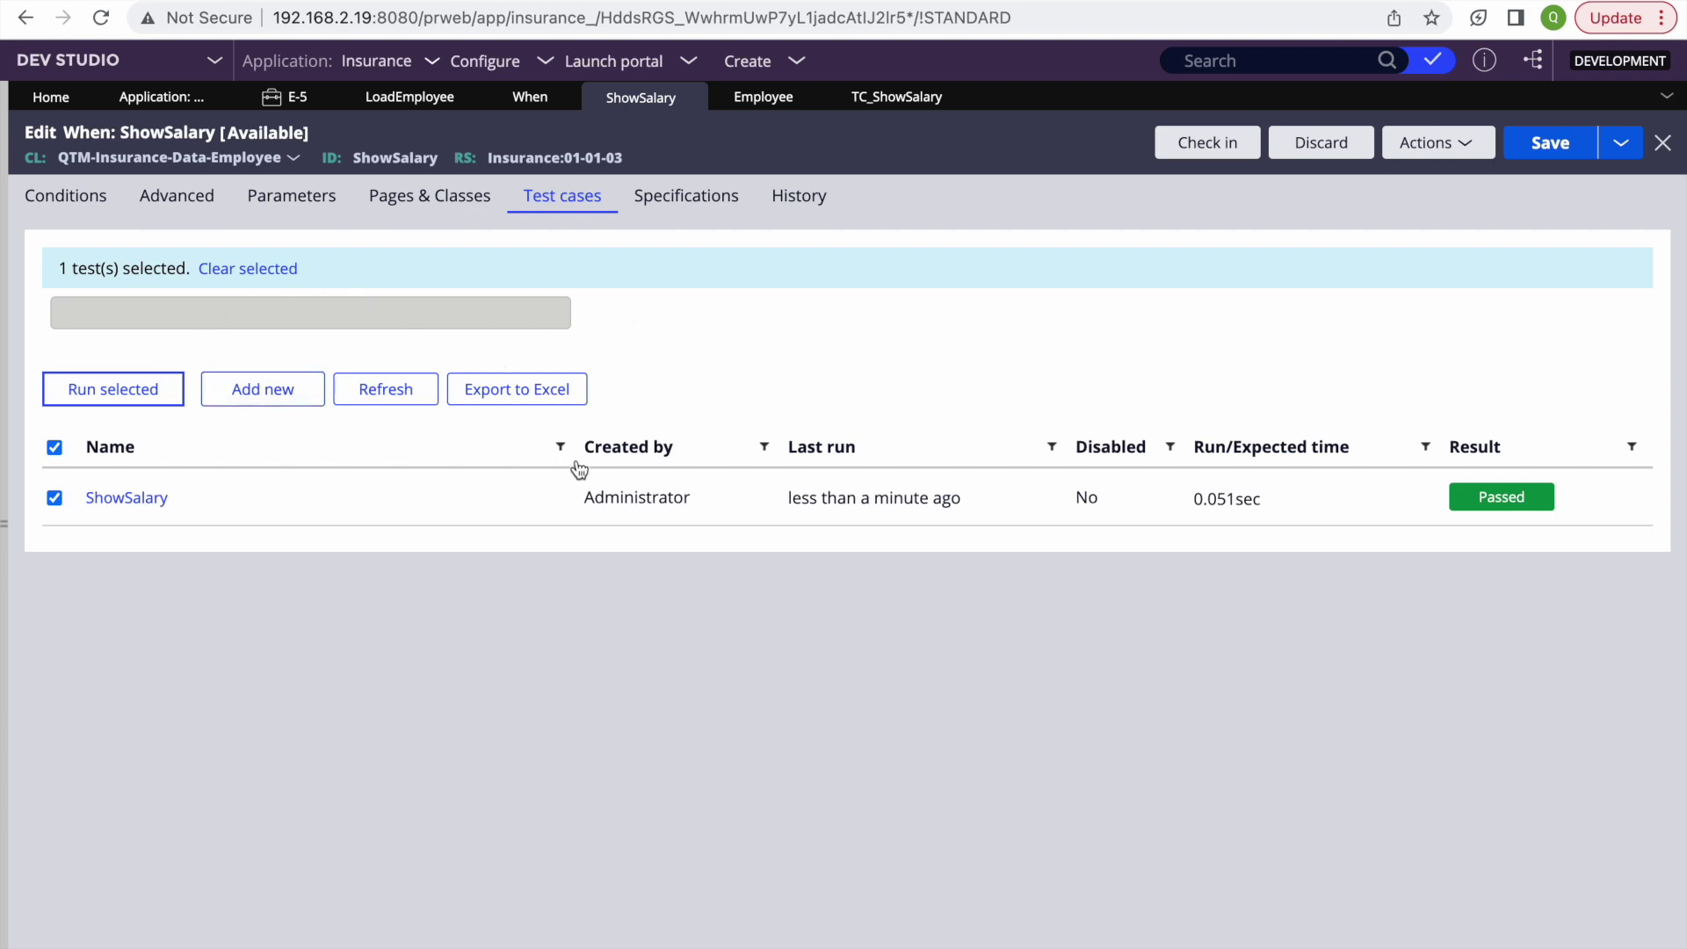
Step: Open the run window for adding another ShowSalary test case and close it
left_click(272, 397)
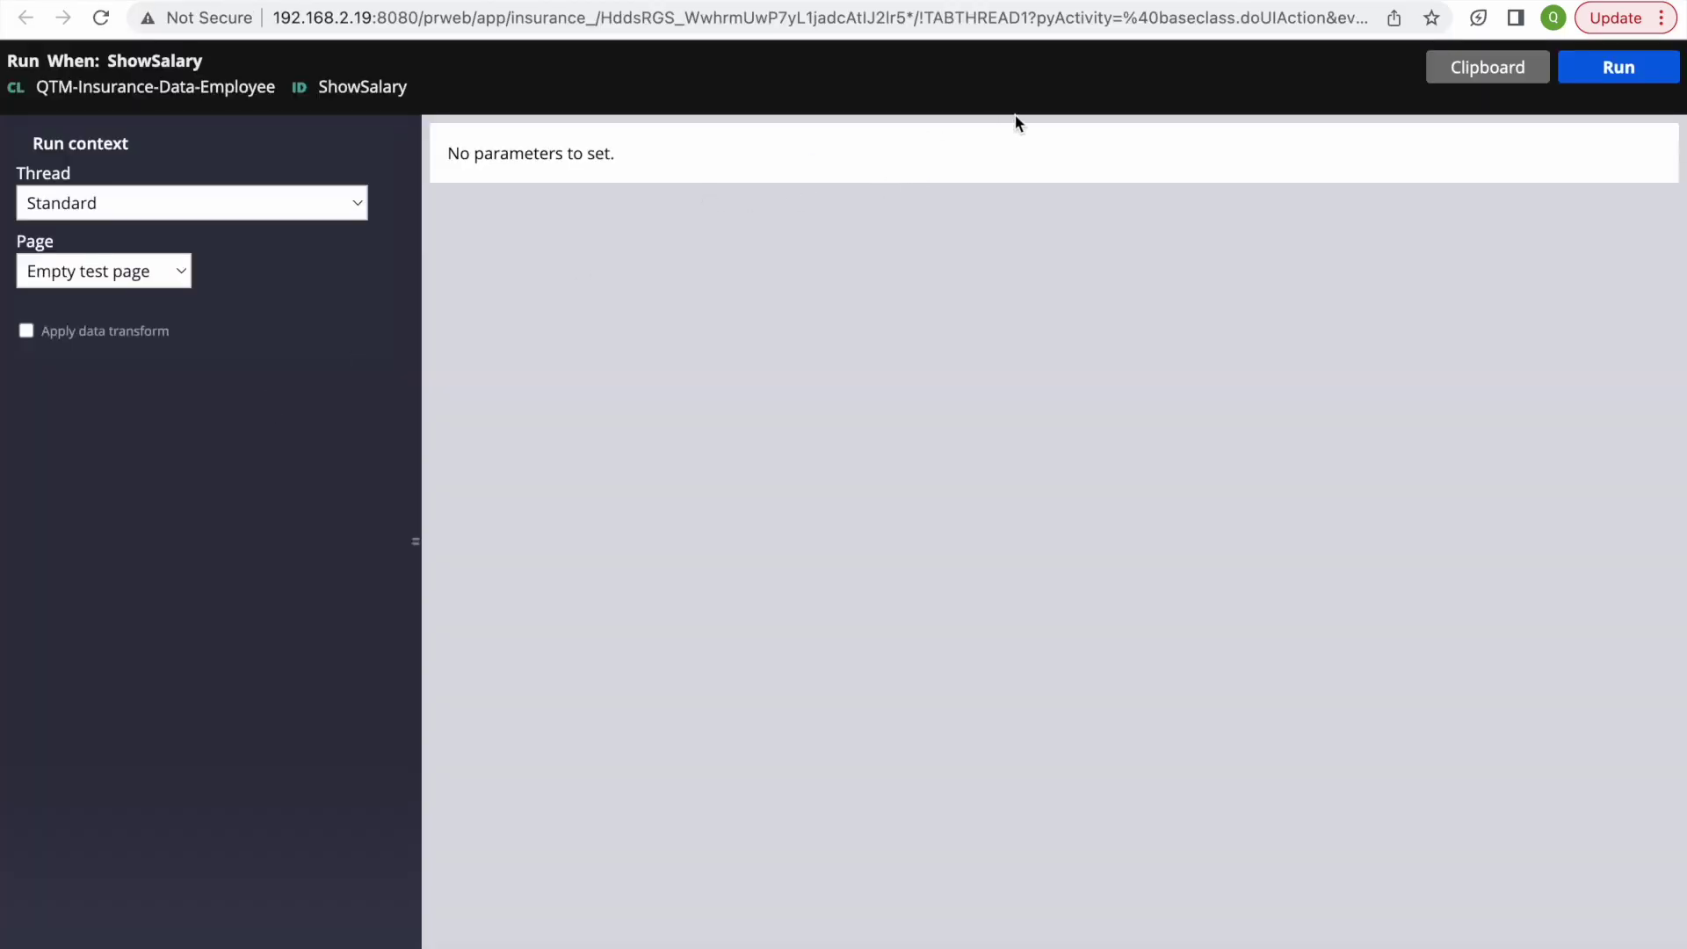
key("super+w")
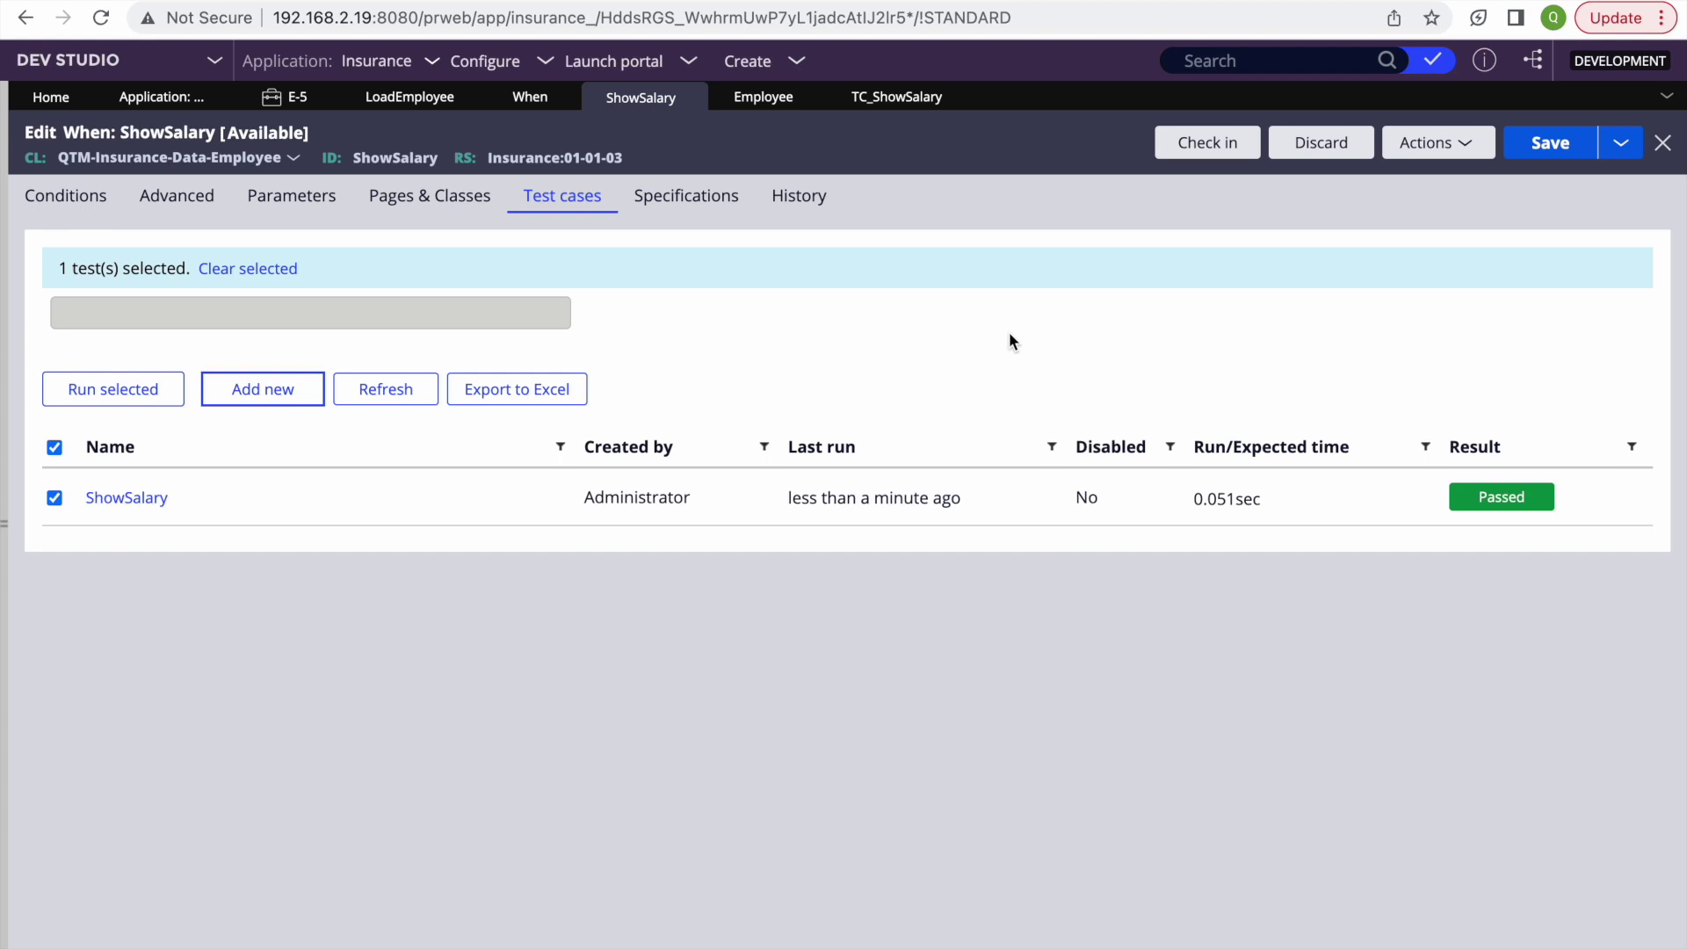
Step: Switch to PowerPoint, review the unit test topics in the slide show, and return to the browser
key("F4")
left_click(1403, 942)
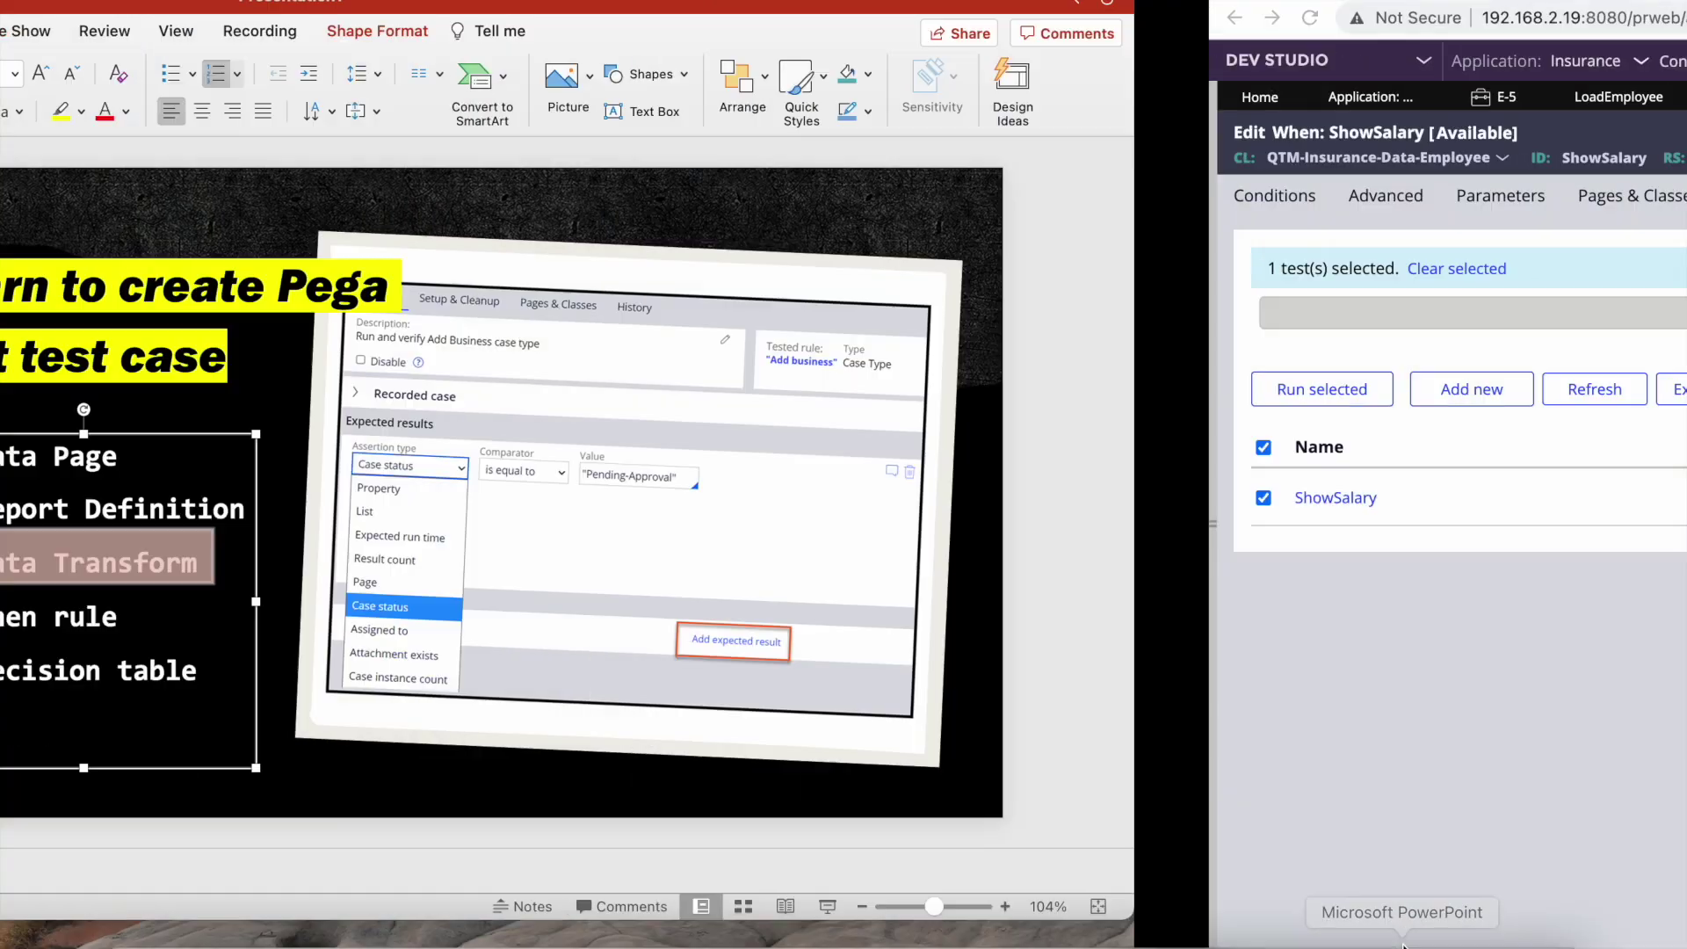
left_click(666, 563)
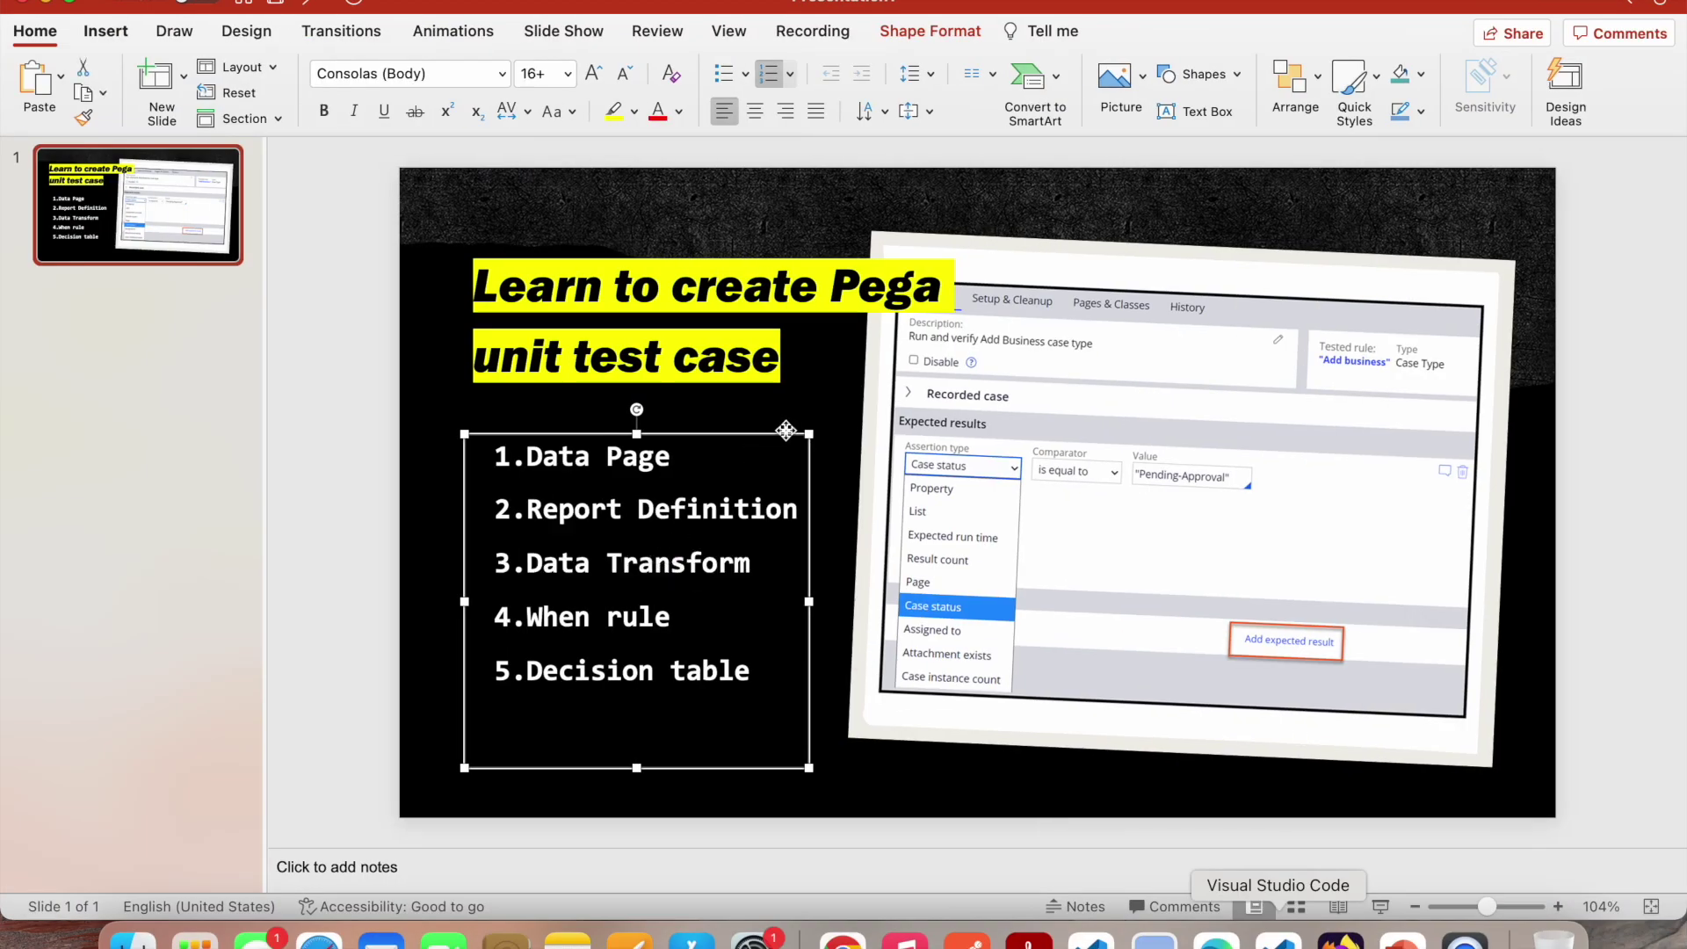
left_click(1380, 907)
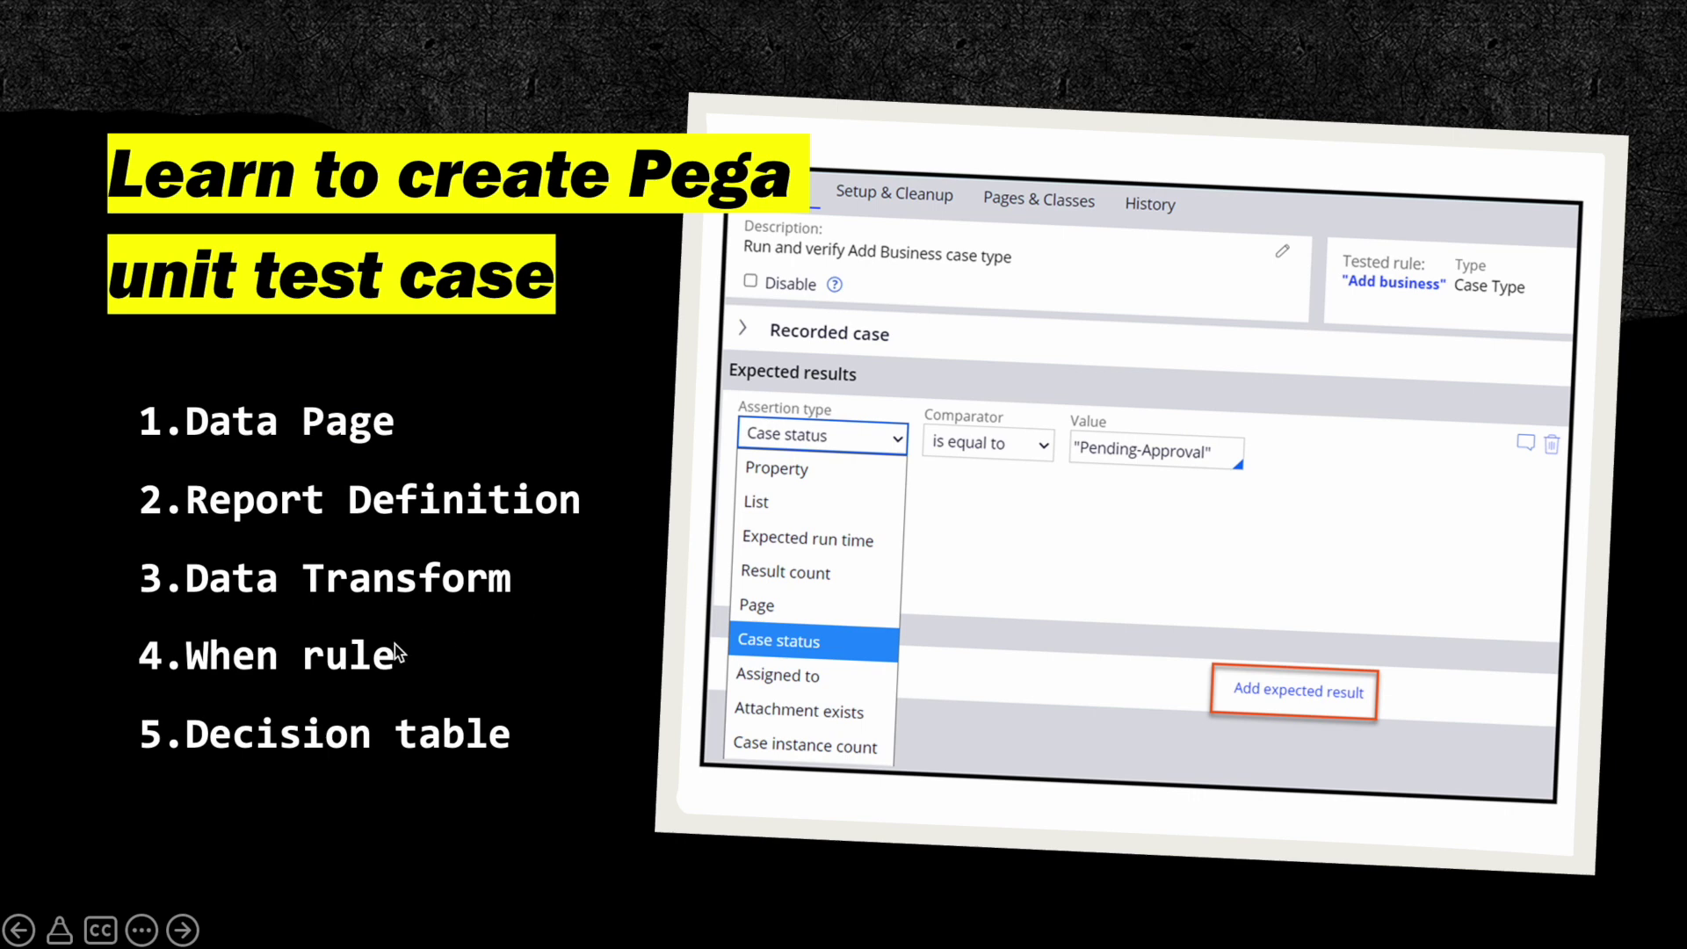
key("Escape")
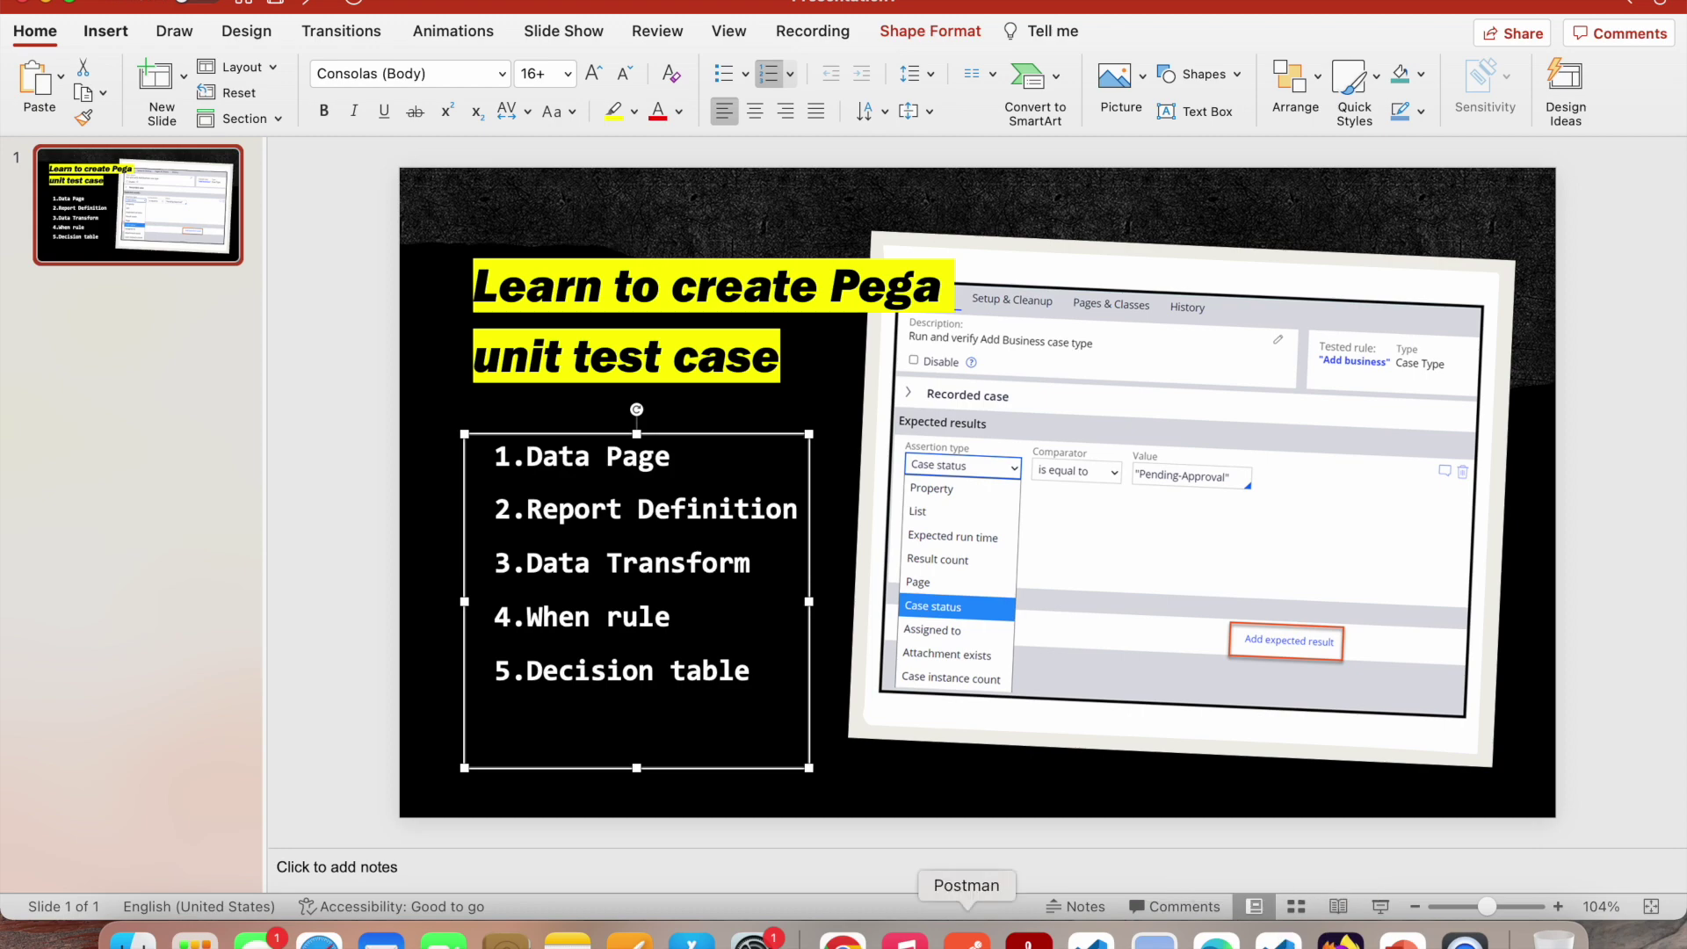
left_click(842, 938)
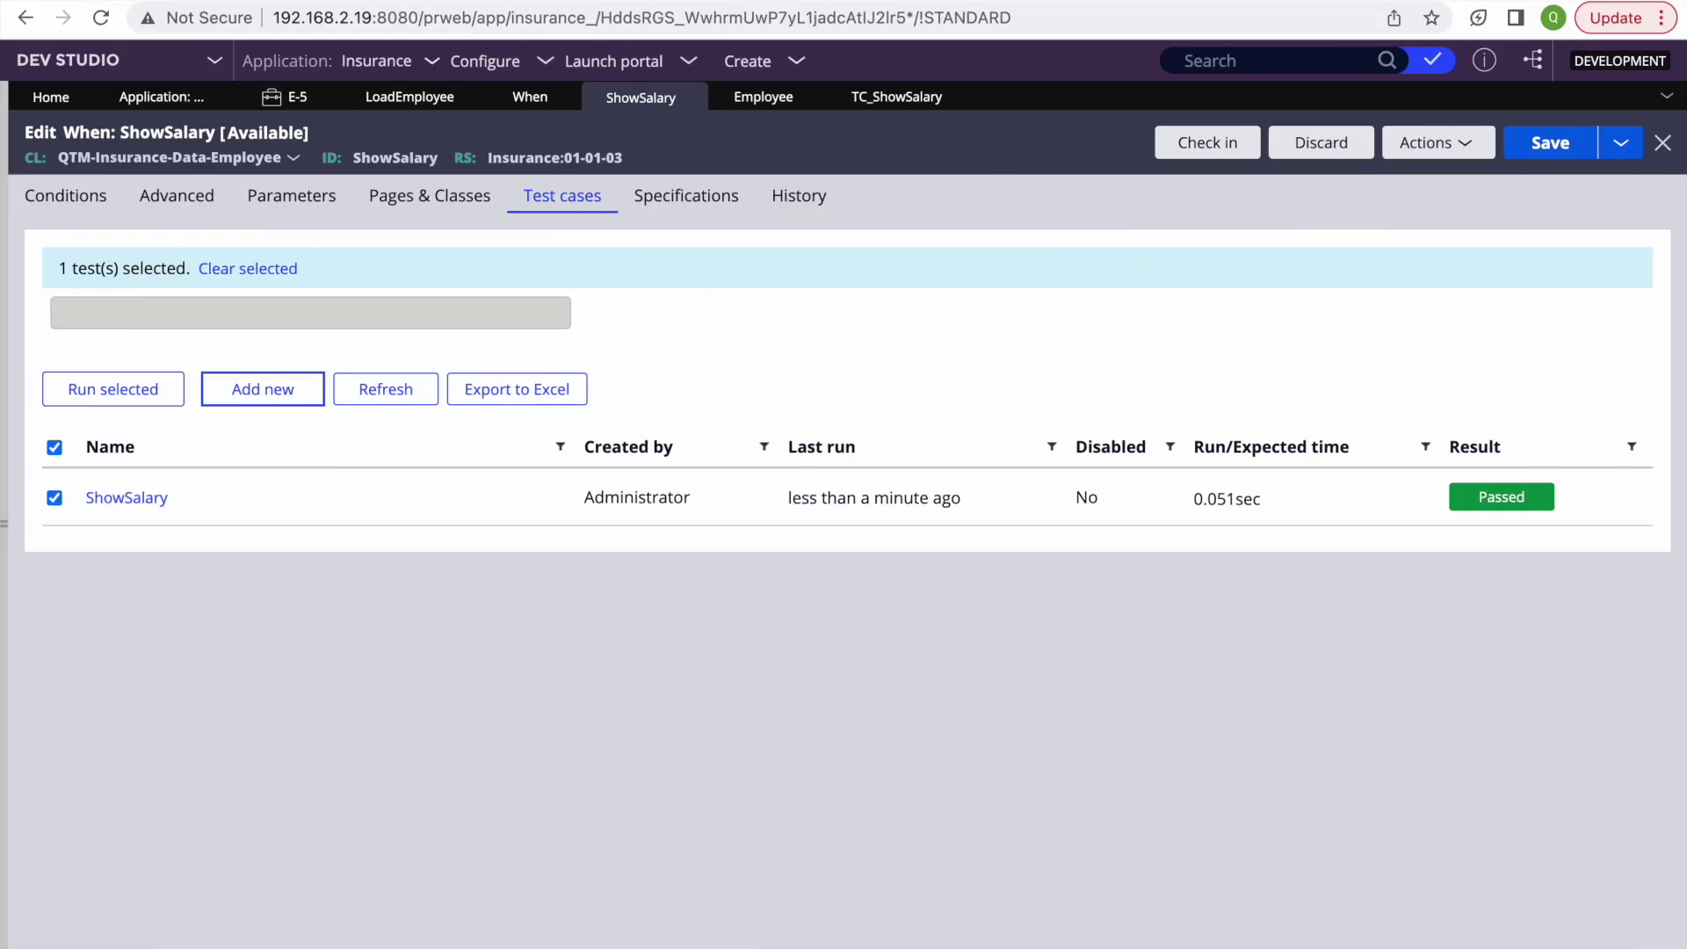
Step: Start creating a new Decision Table rule in the Insurance application
left_click(4, 530)
left_click(748, 61)
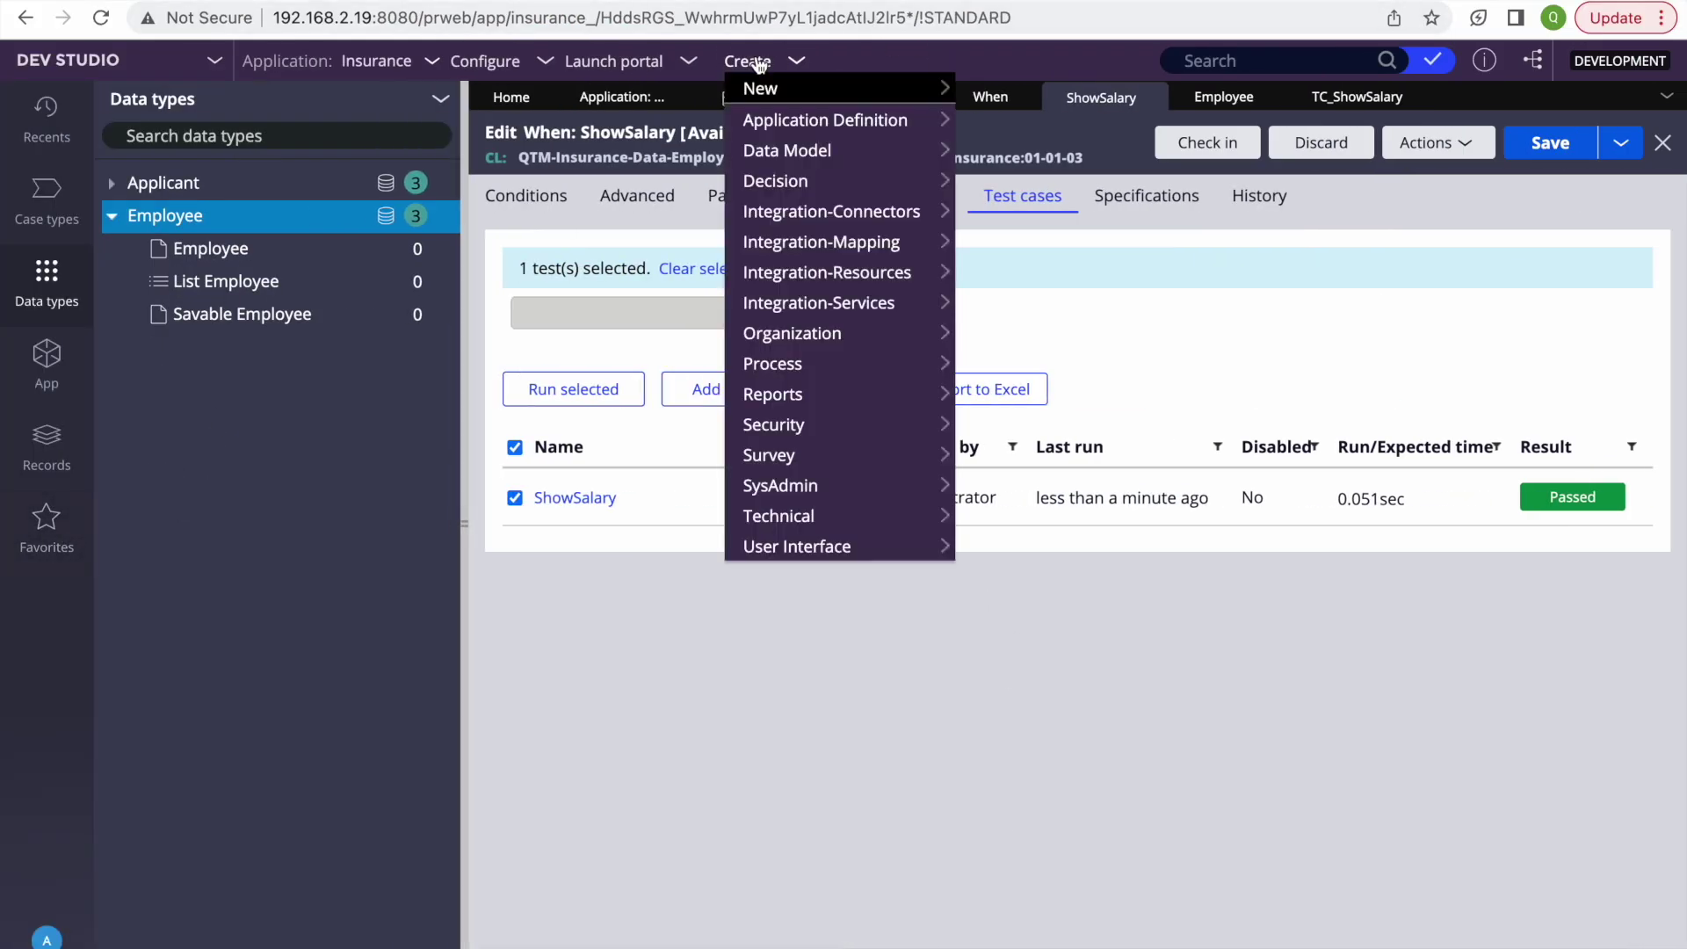
mouse_move(799, 85)
mouse_move(782, 180)
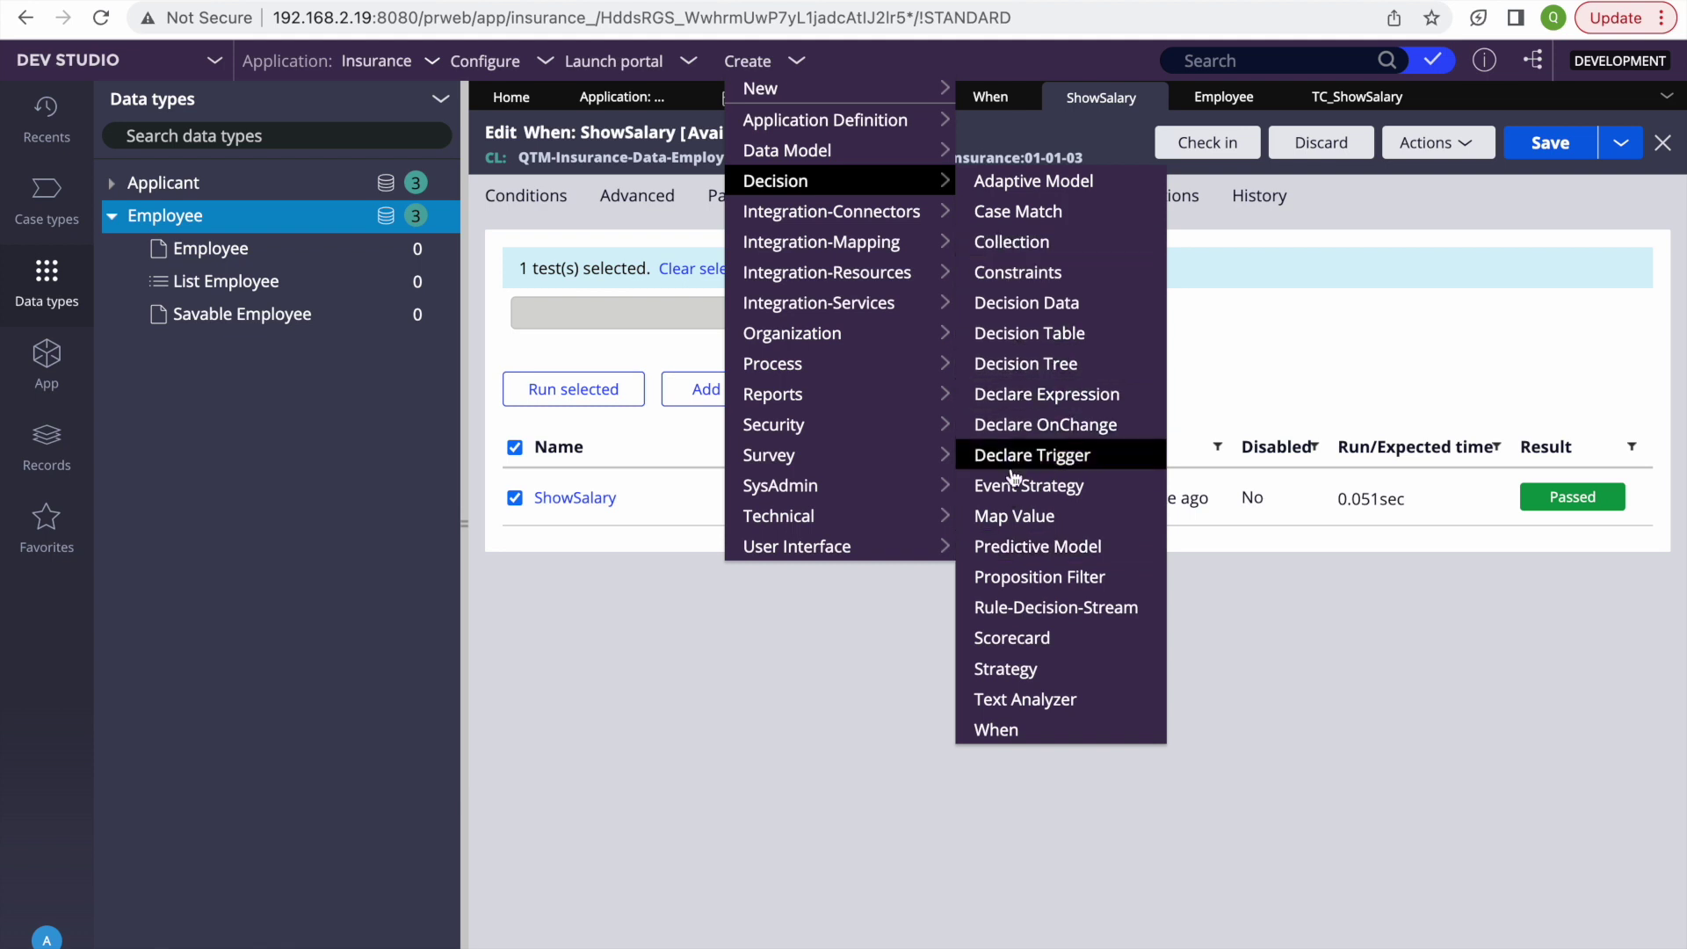
left_click(1029, 332)
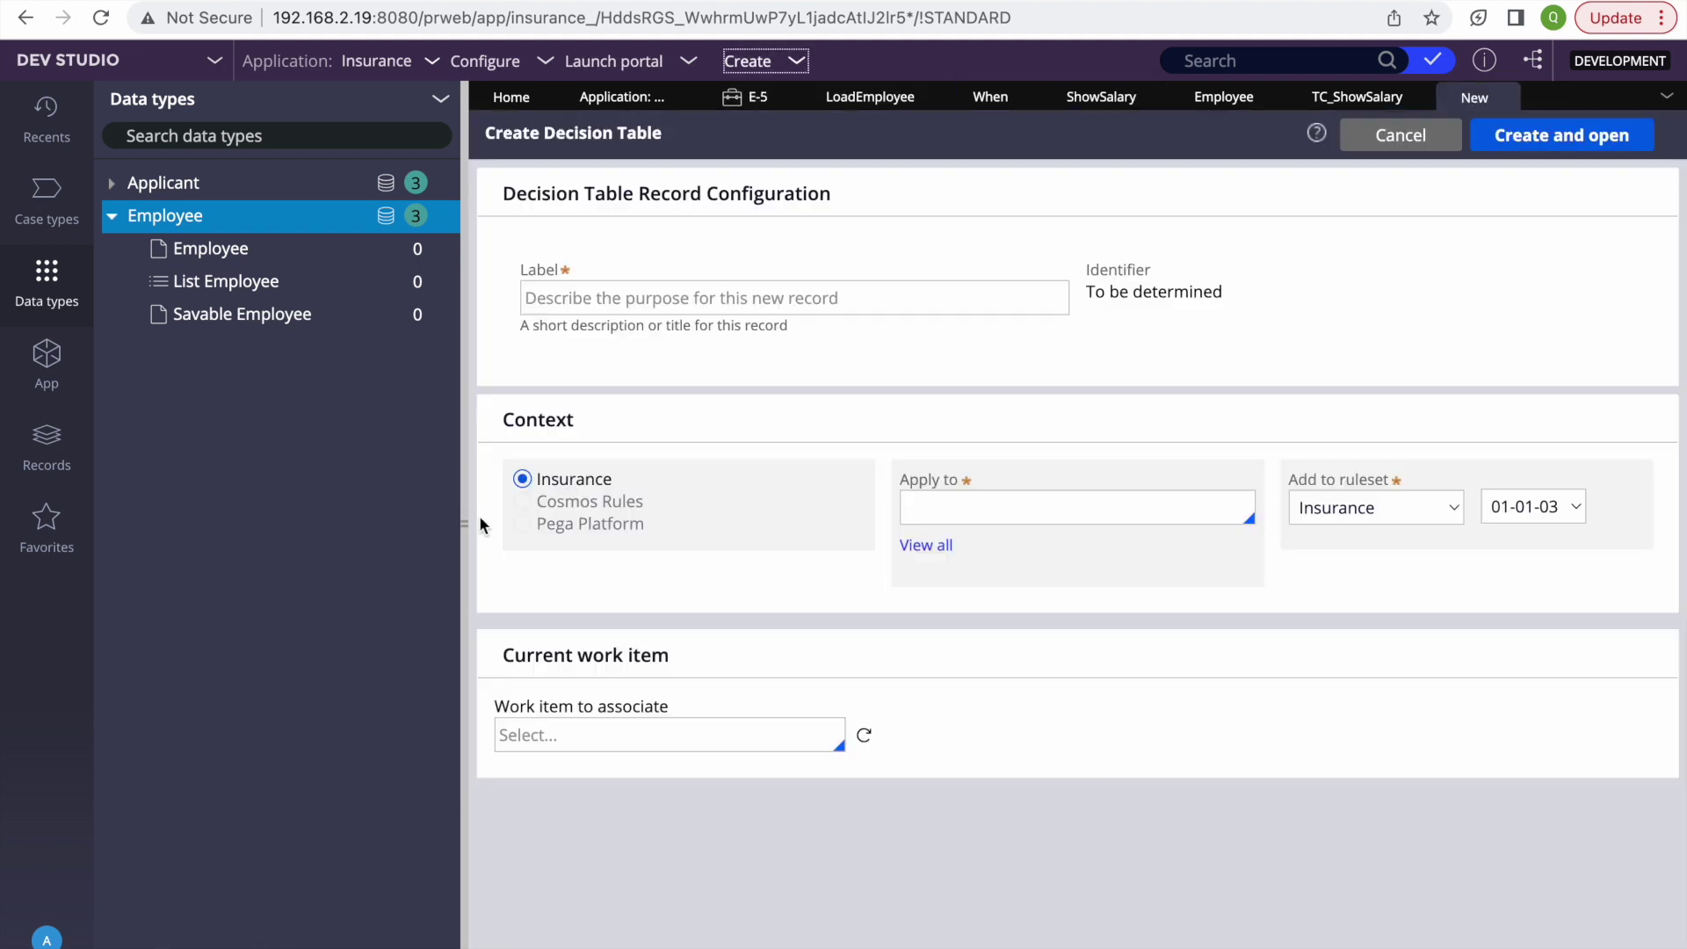
left_click(465, 524)
Step: Label the new decision table Return Salary By Employee
left_click(255, 298)
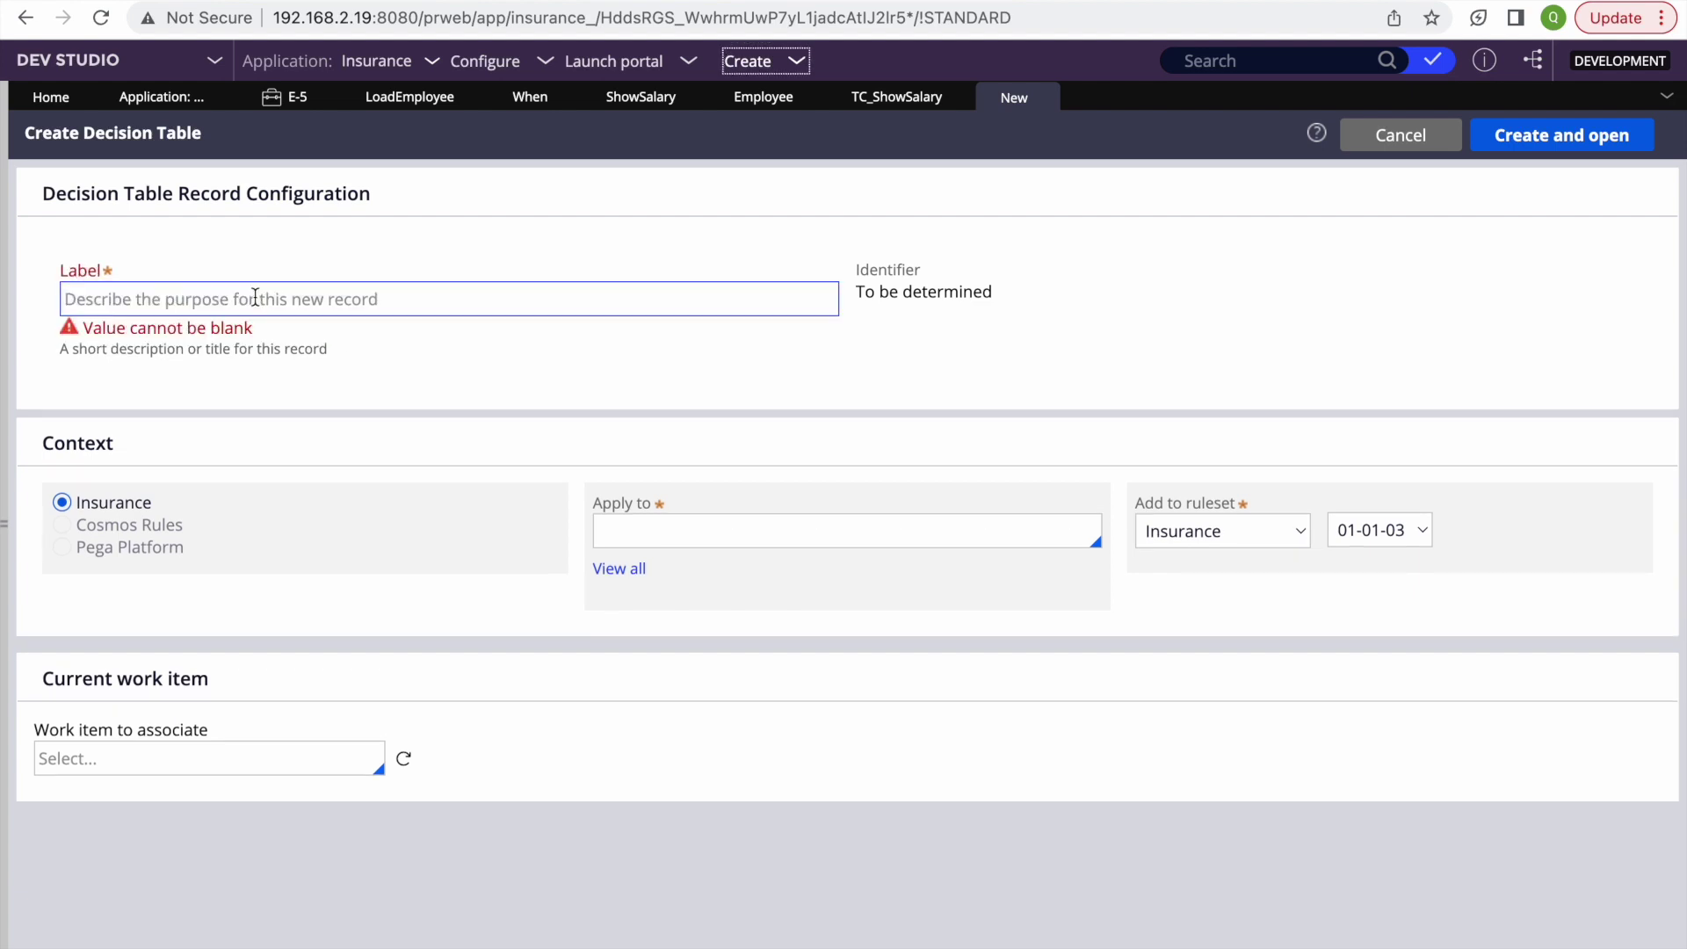
left_click(255, 298)
type("Ret")
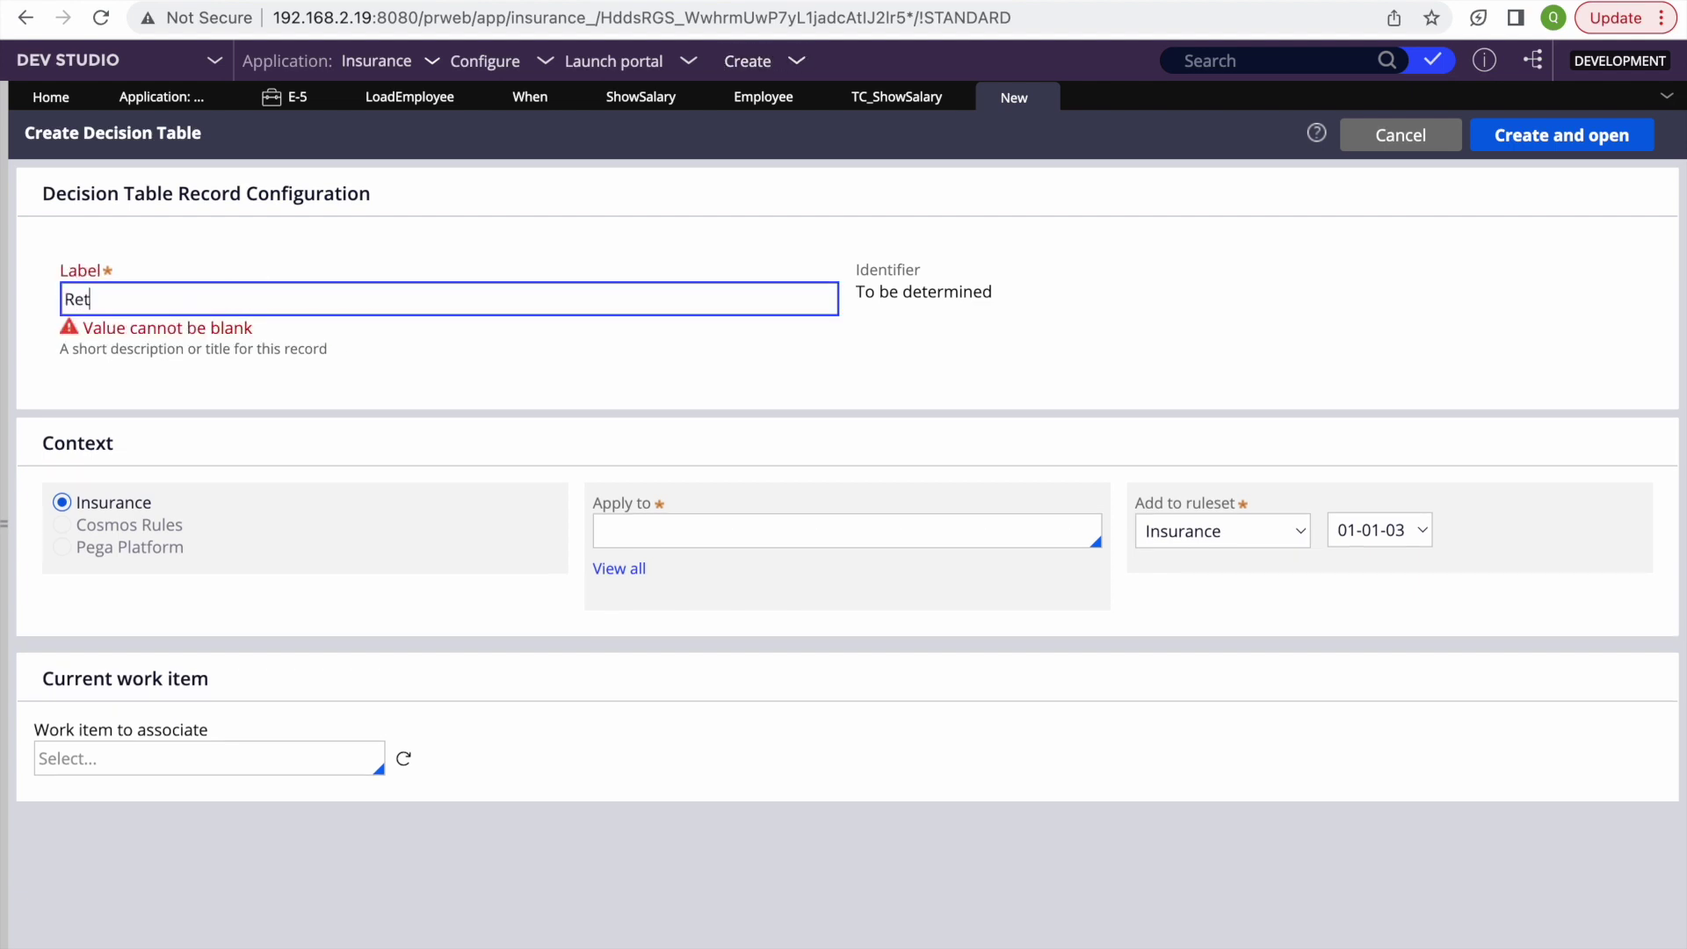
type("ur")
key("BackSpace")
type("By")
key("BackSpace")
type("Employee")
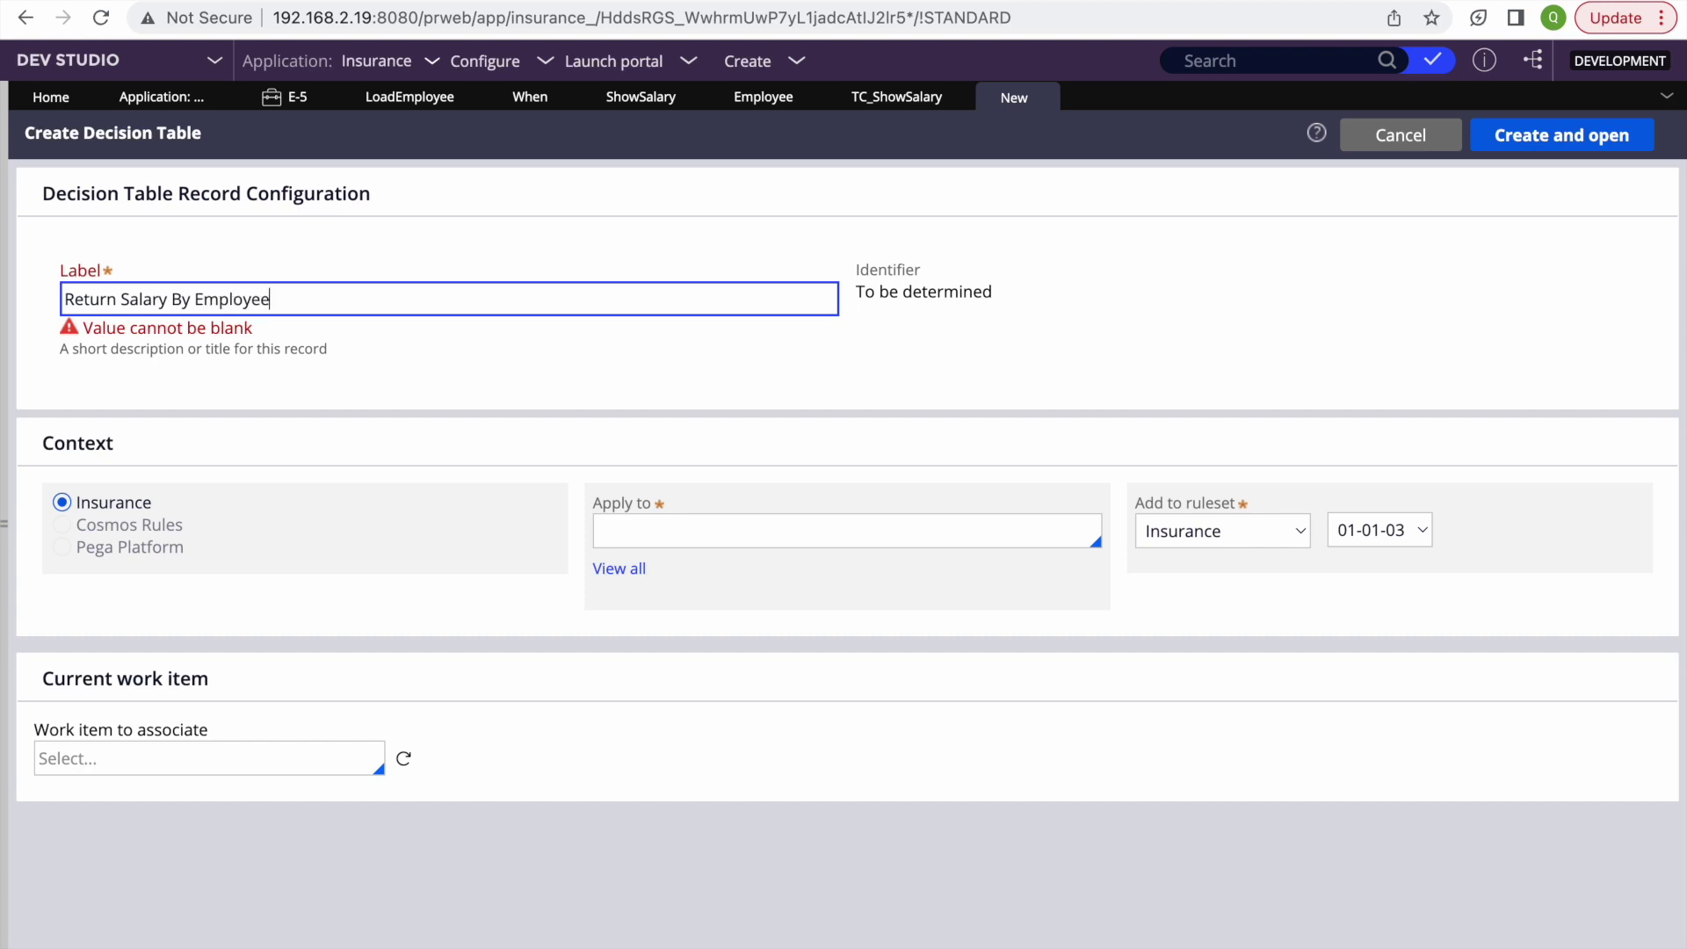
Step: Apply the decision table to the QTM-Insurance-Data-Employee class, then create and open the record
left_click(961, 397)
left_click(715, 504)
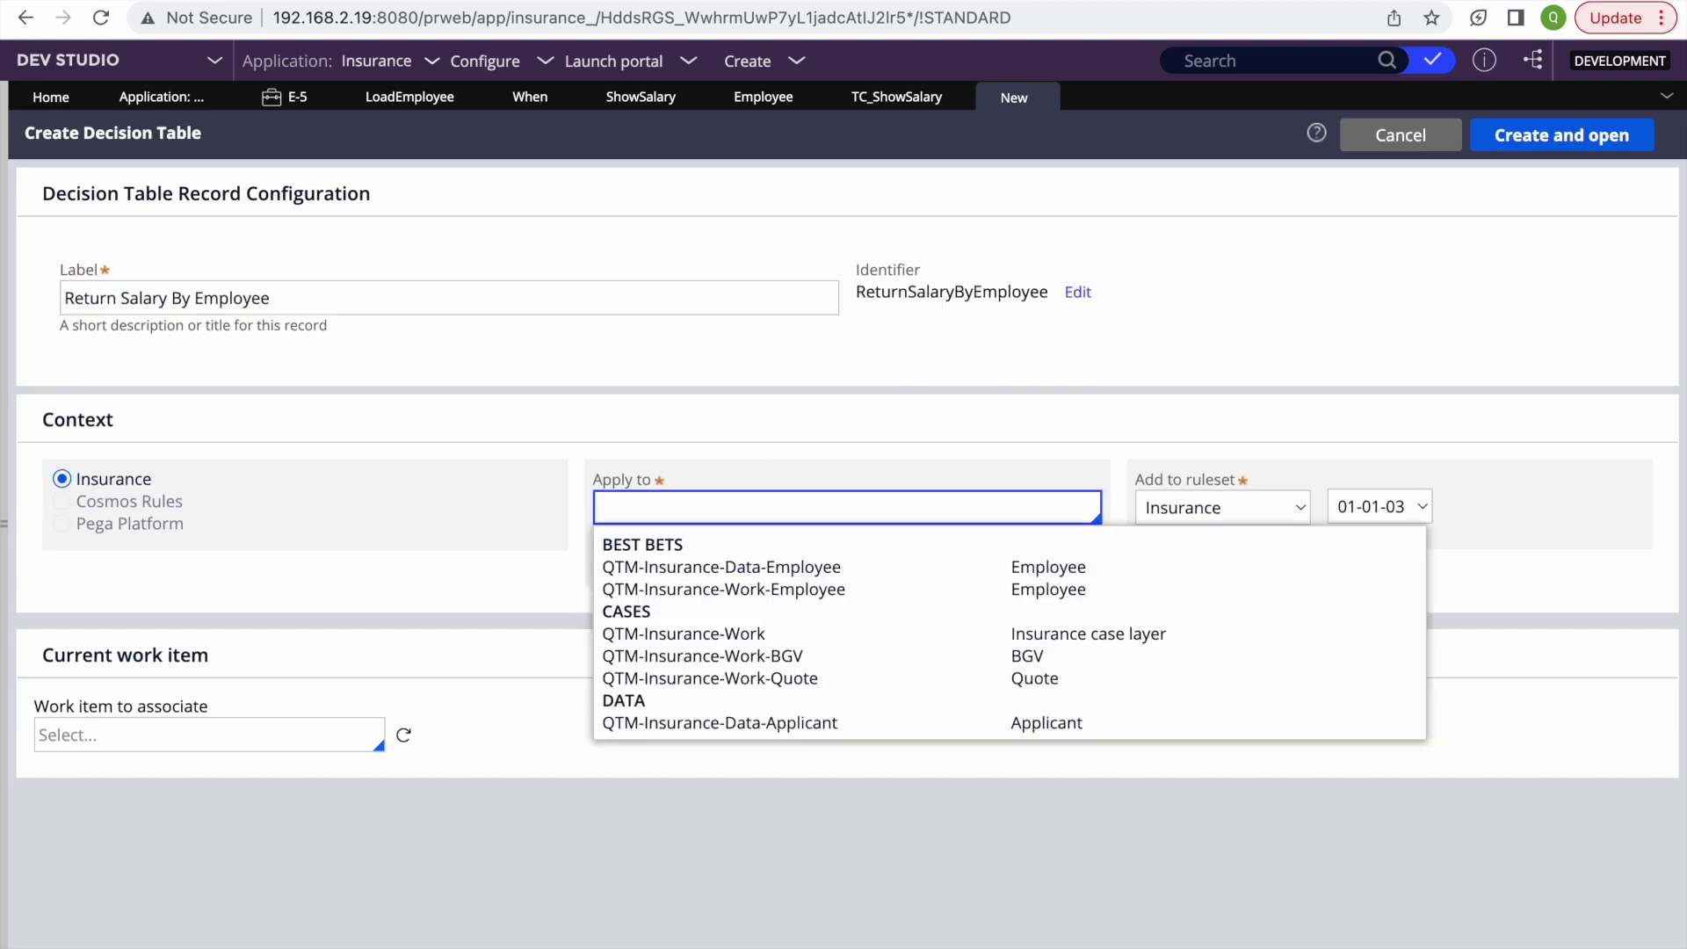
key("Return")
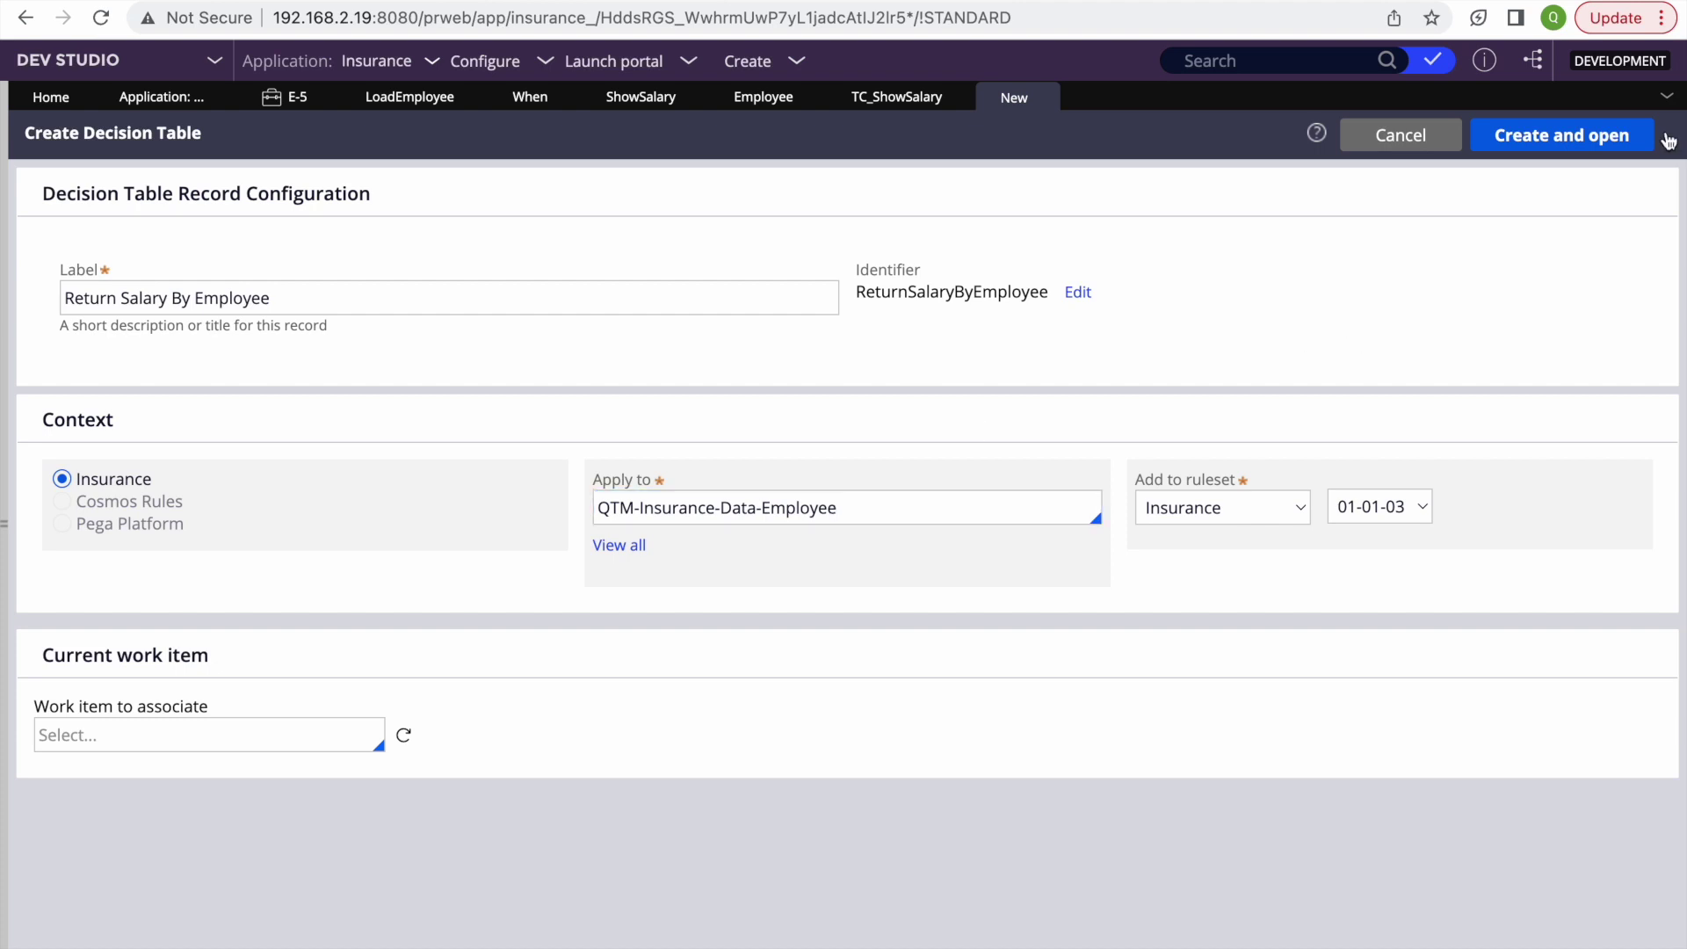
left_click(1597, 139)
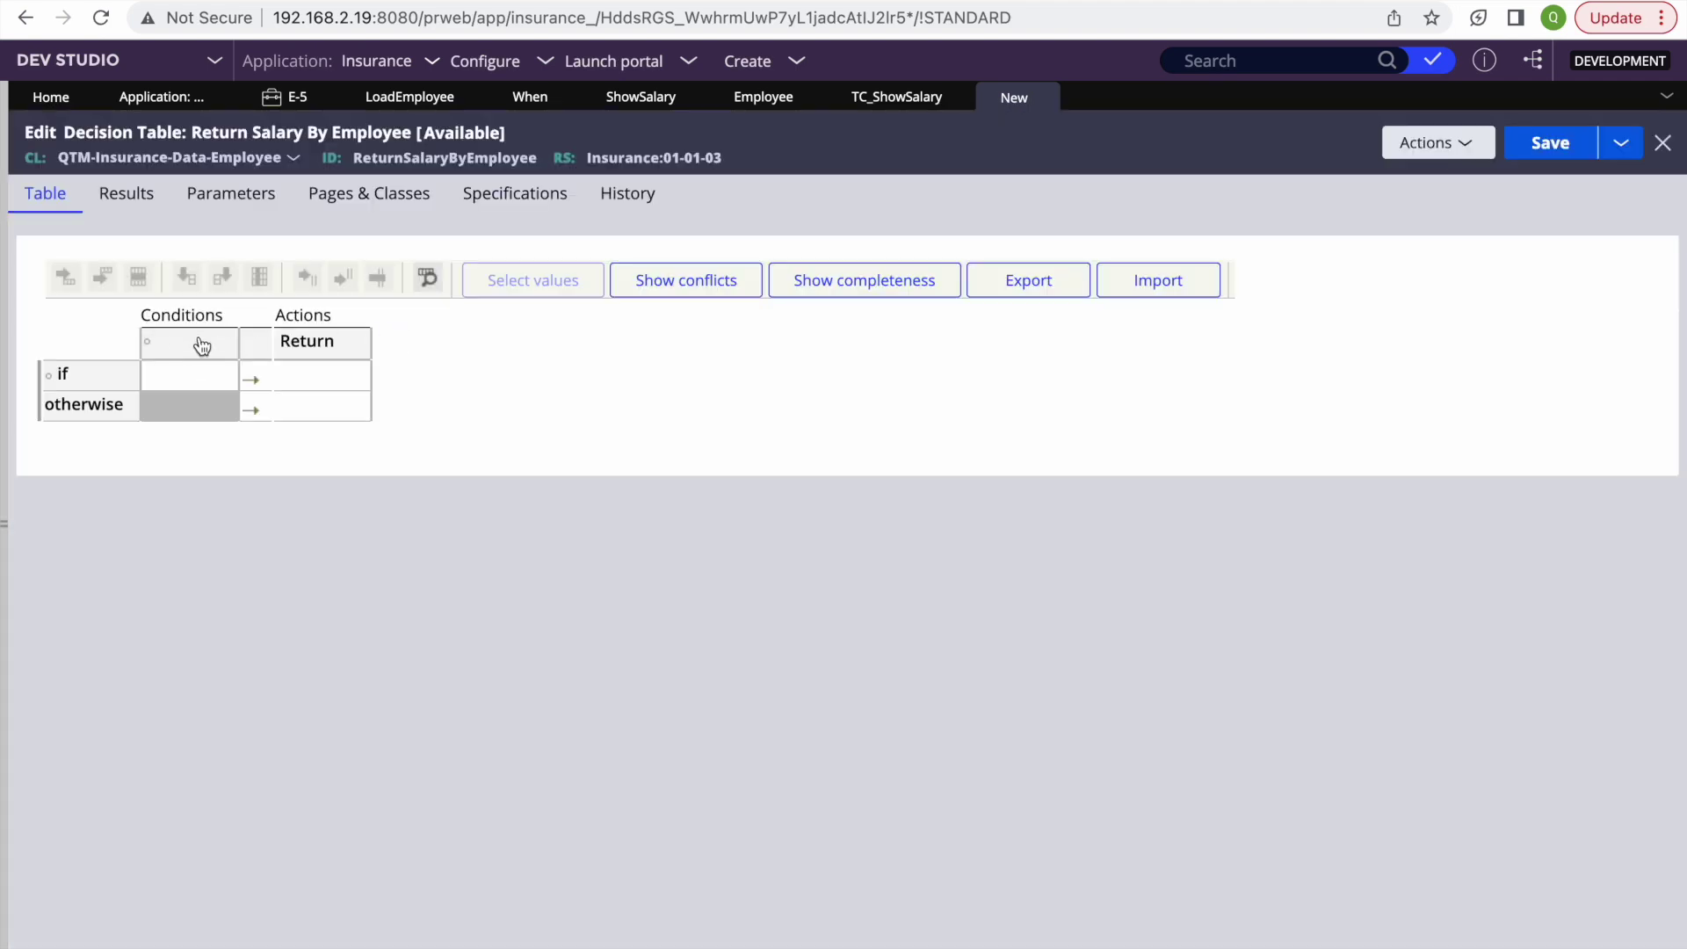
Step: Set the property of the table's condition column to Param.EmployeeID
left_click(201, 345)
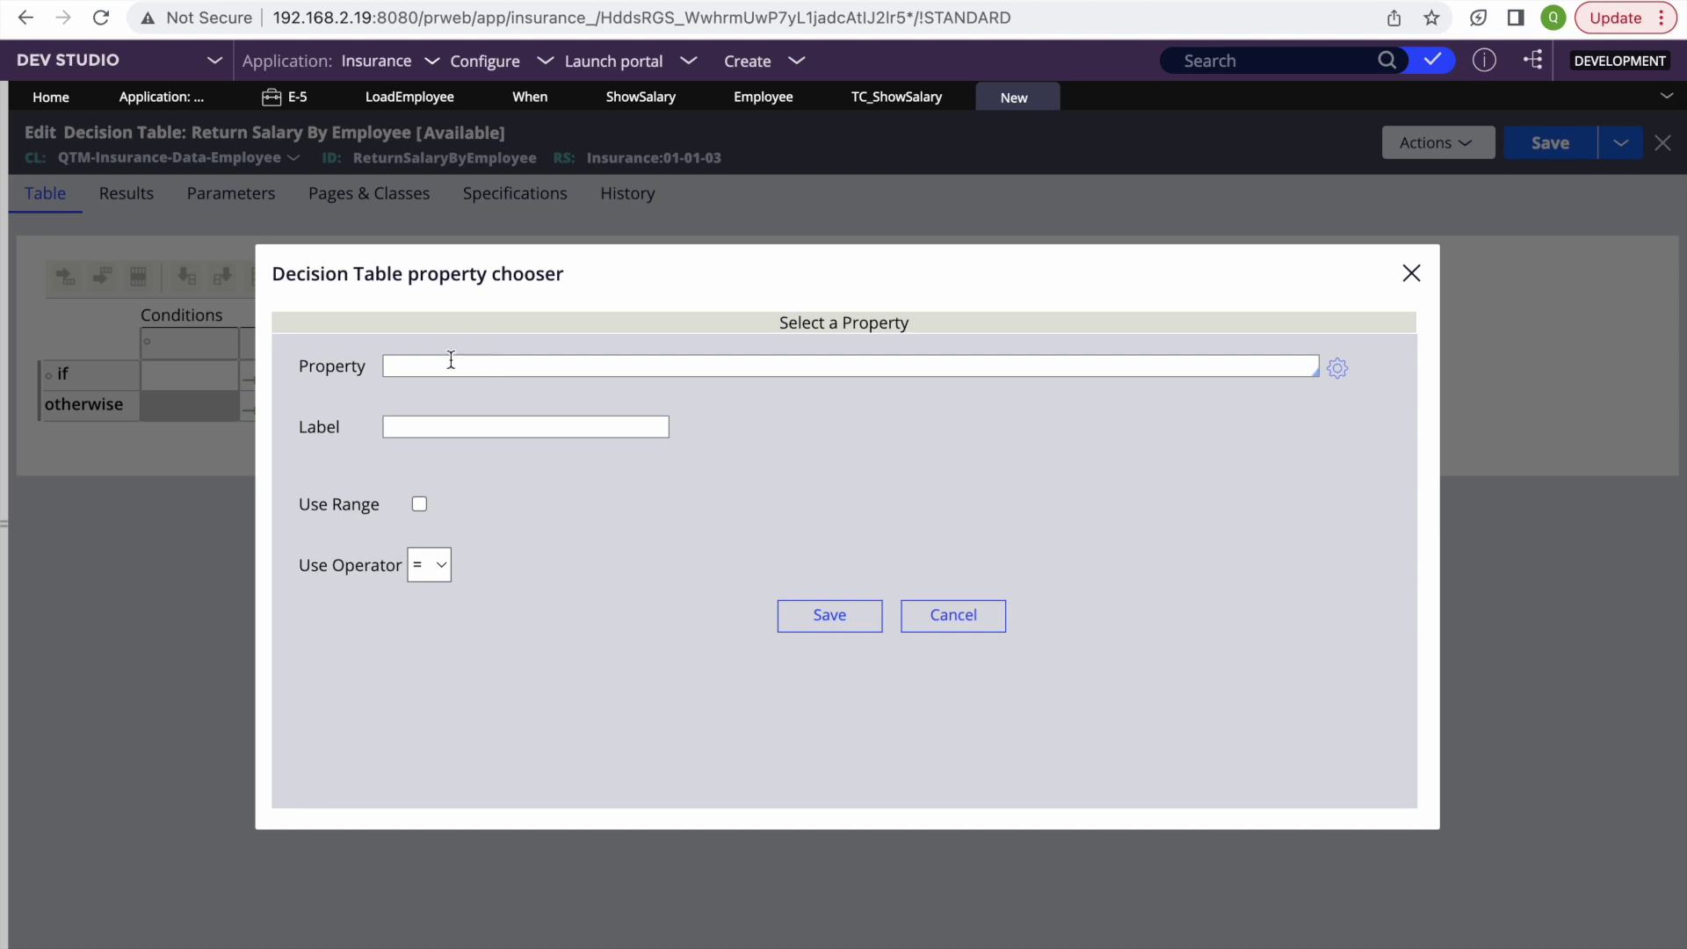
left_click(429, 366)
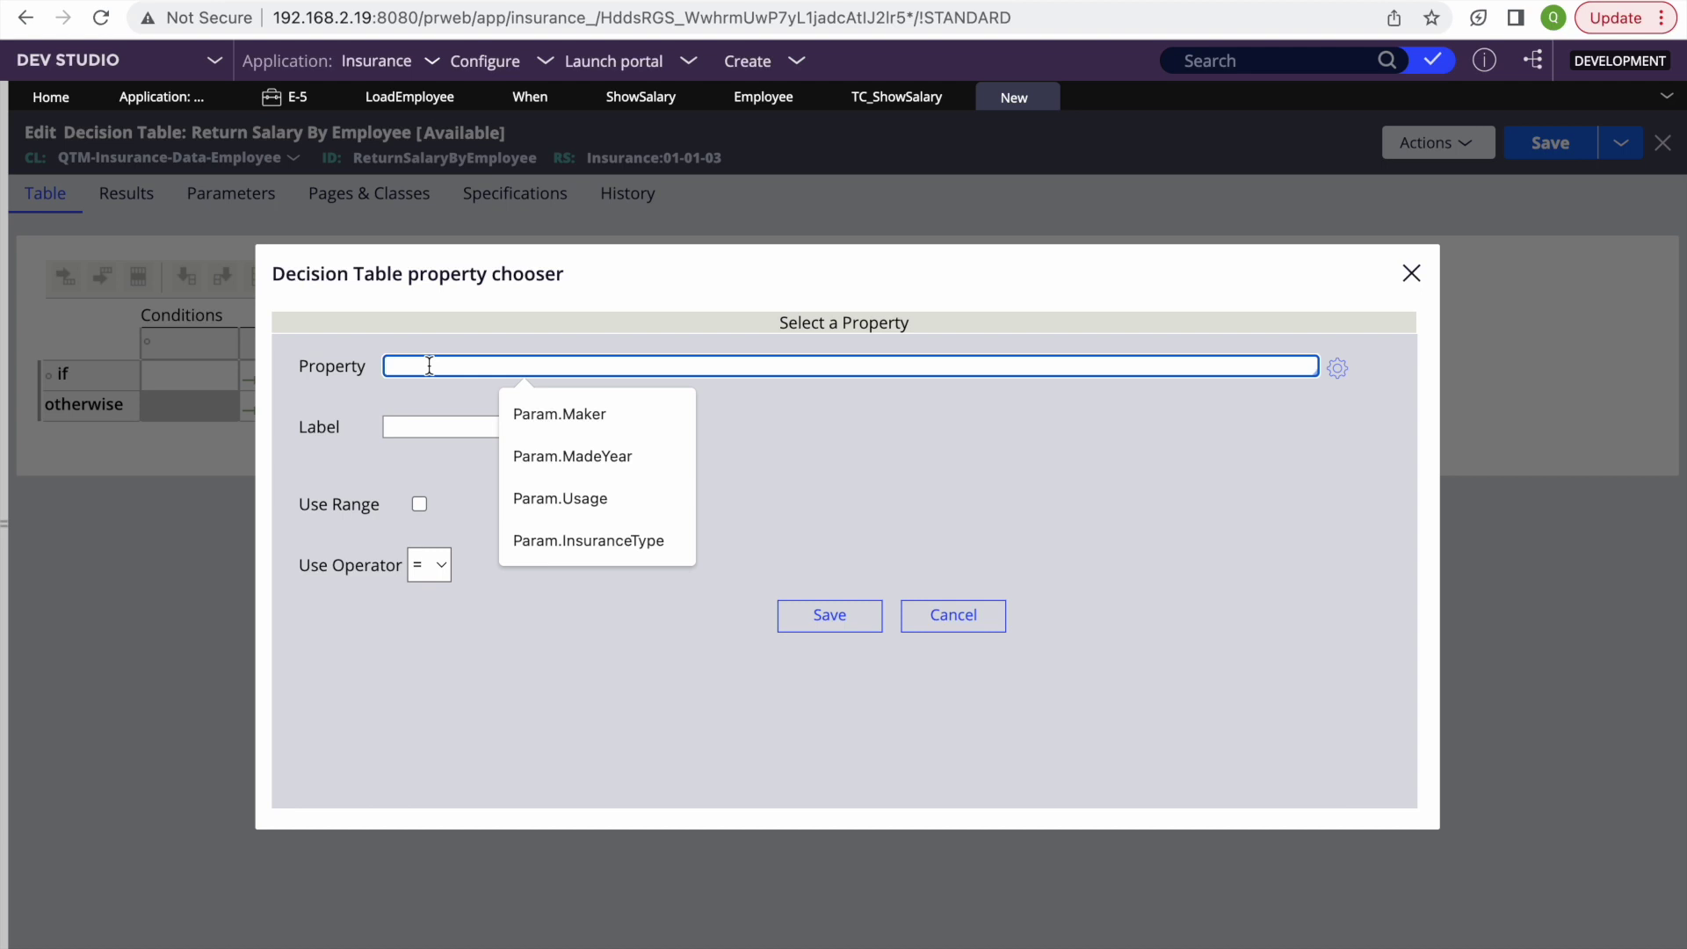
type("Param")
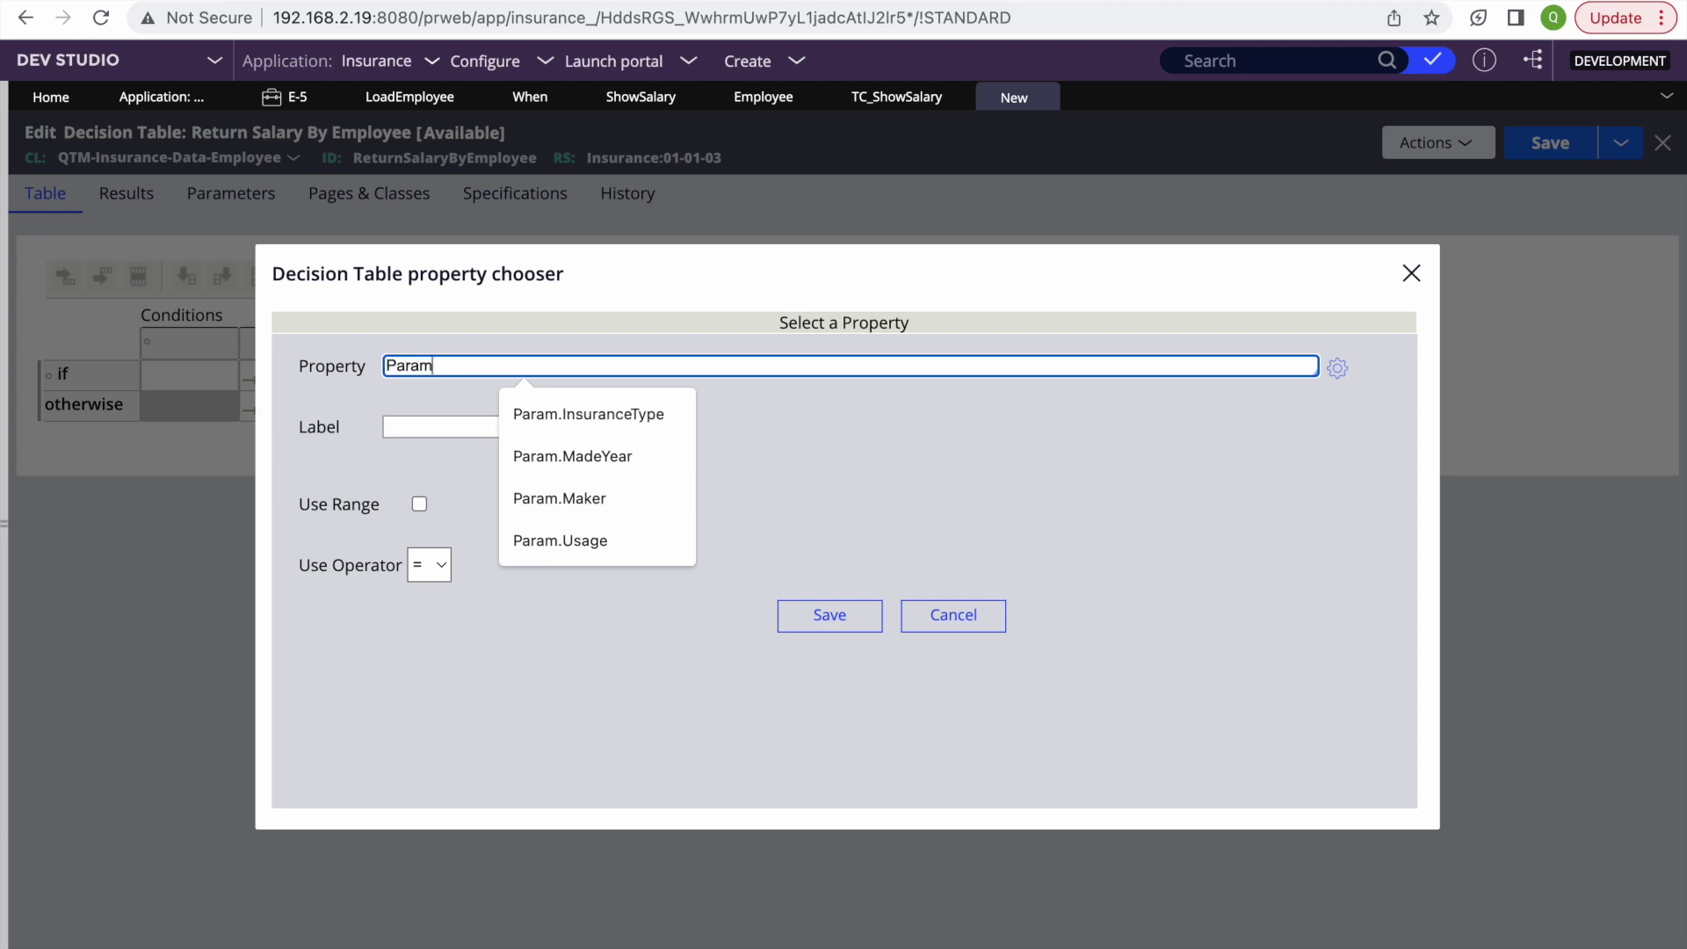
type(".Employuee")
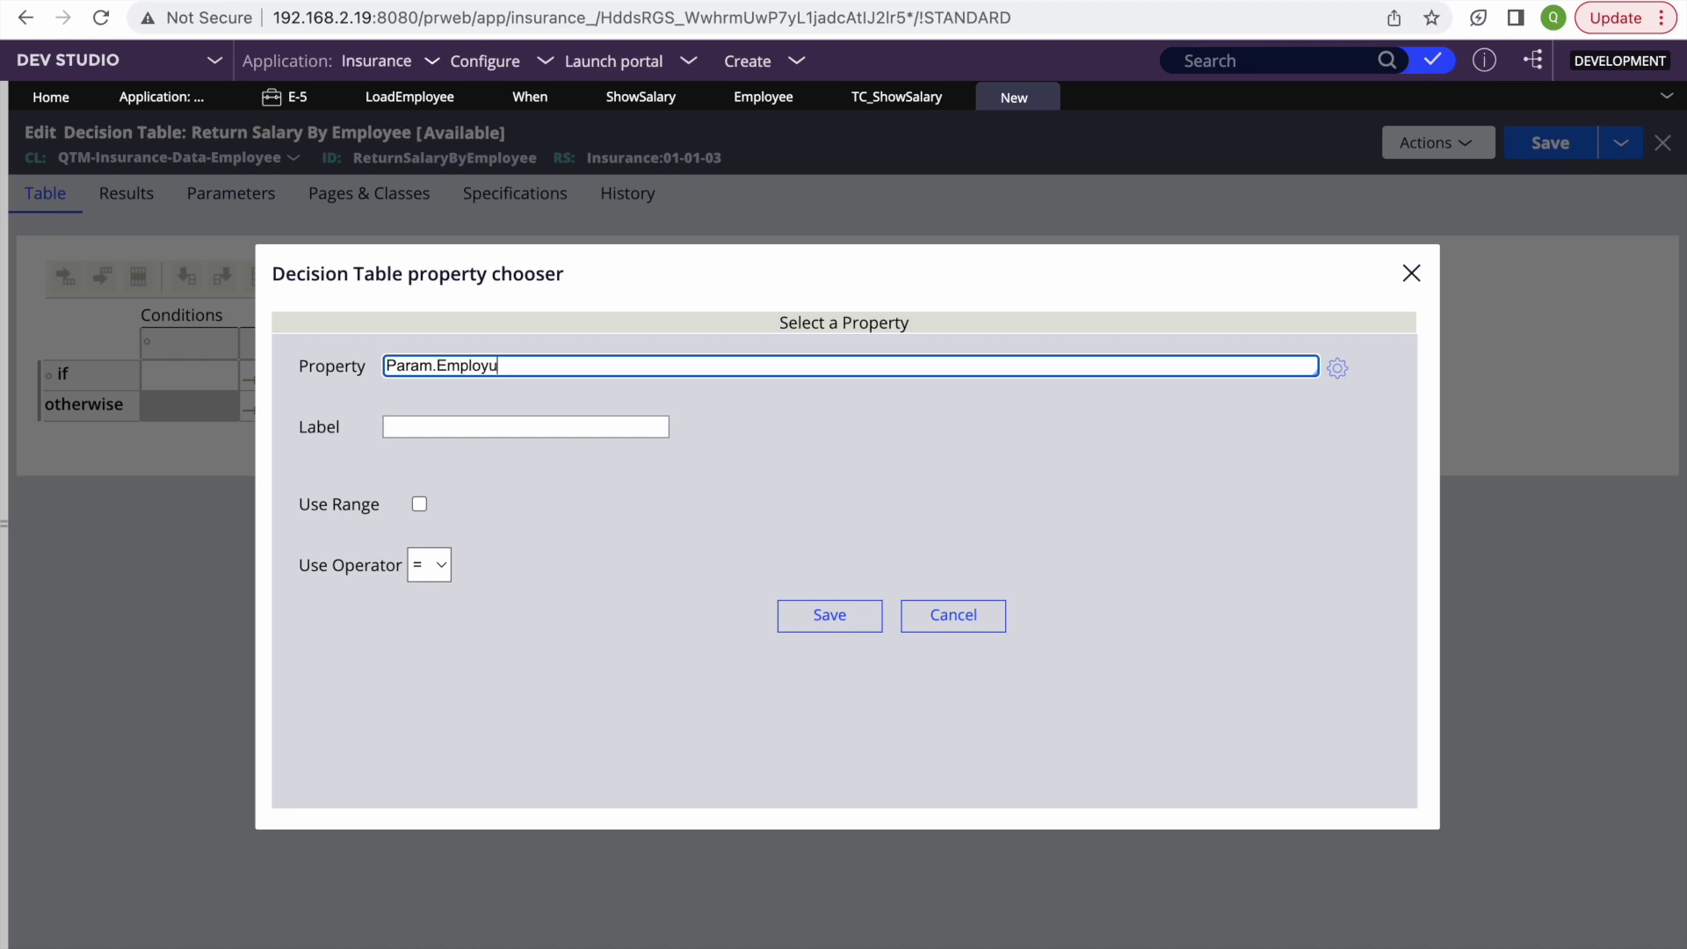
key("BackSpace")
key("BackSpace")
key("BackSpace")
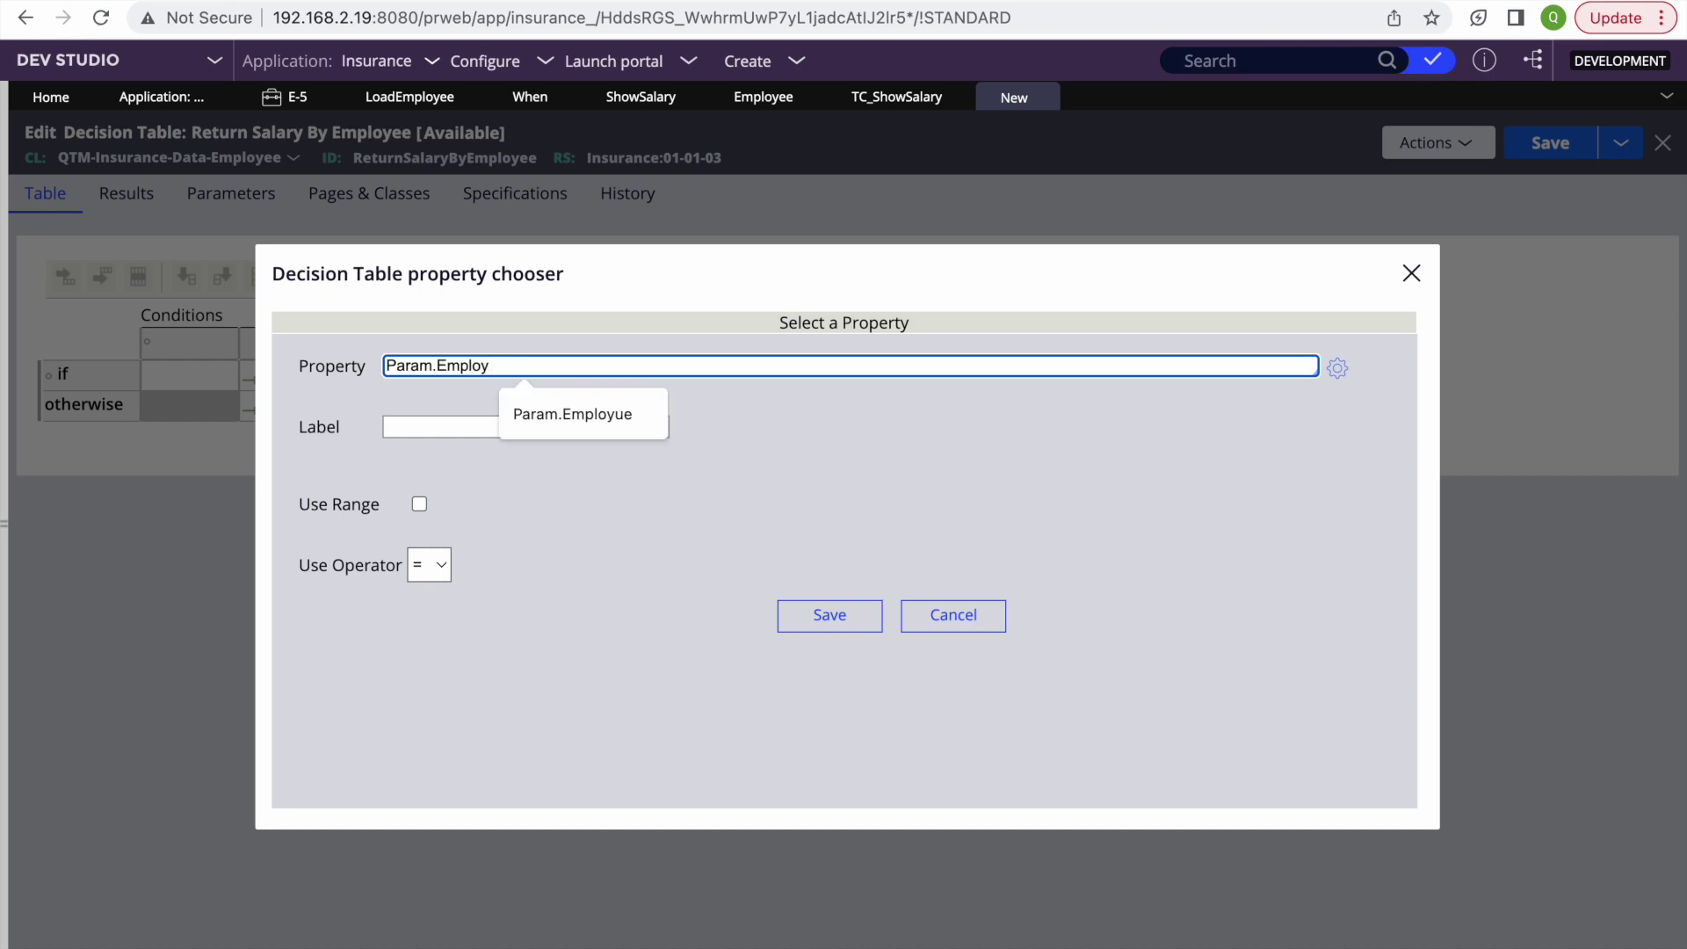
key("BackSpace")
key("BackSpace")
type("oyeeID")
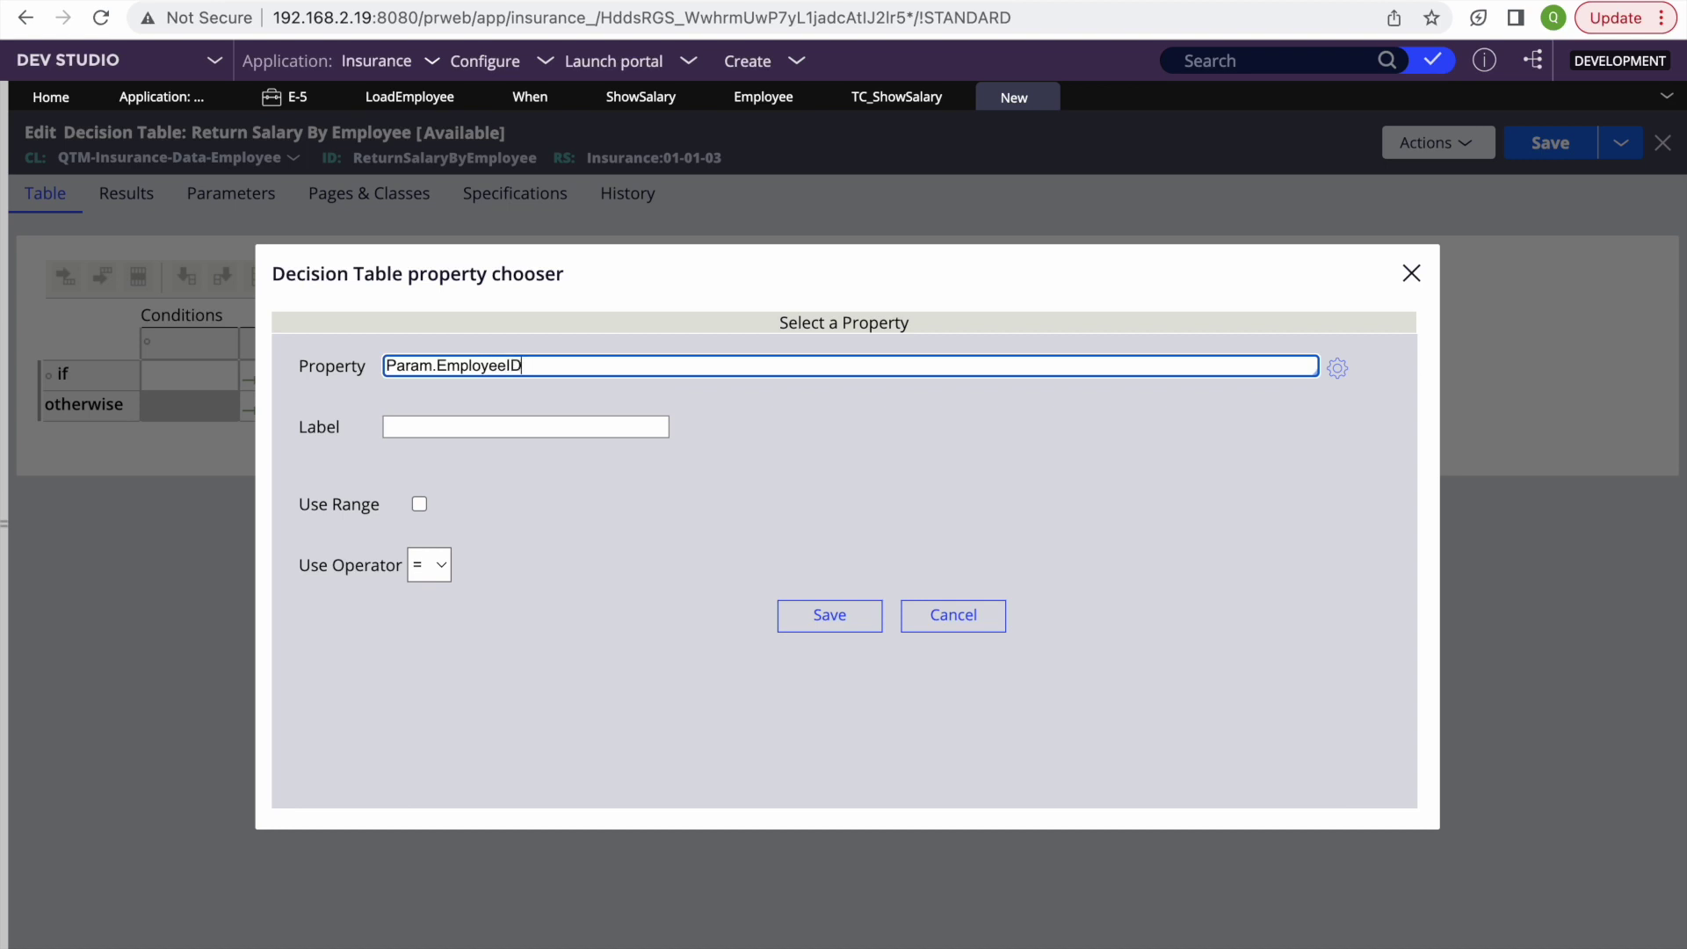
Step: Label the condition column EmployeeID and save the column's property settings
double_click(474, 364)
key("super+c")
left_click(457, 427)
key("super+v")
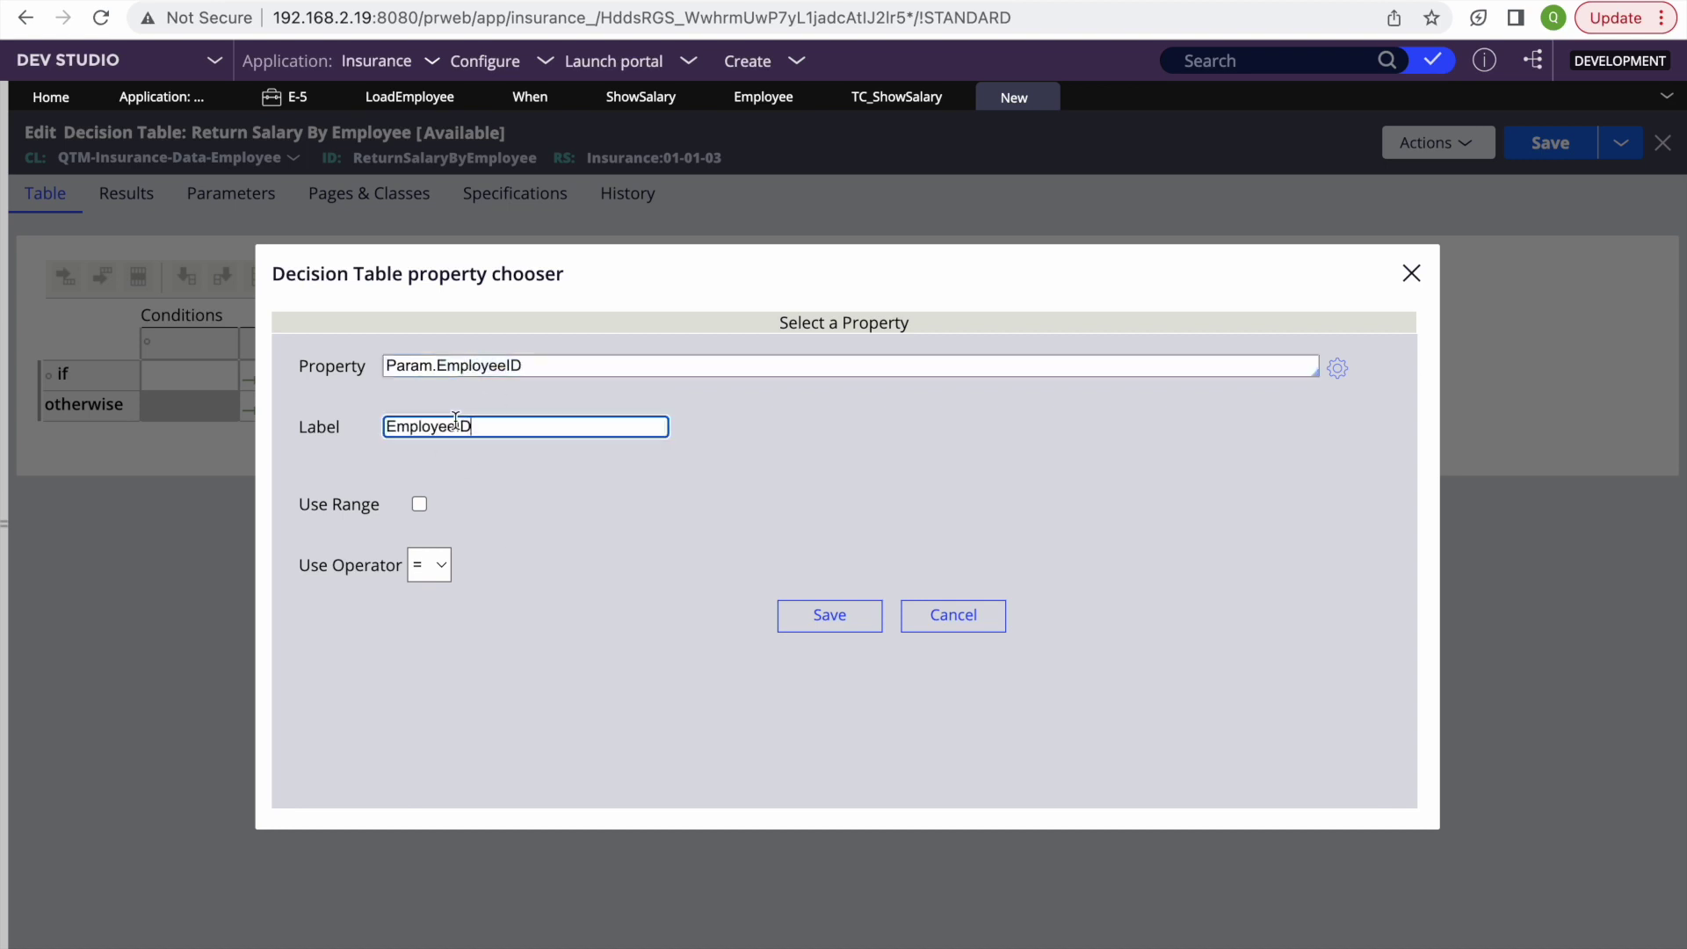
double_click(488, 364)
left_click(819, 615)
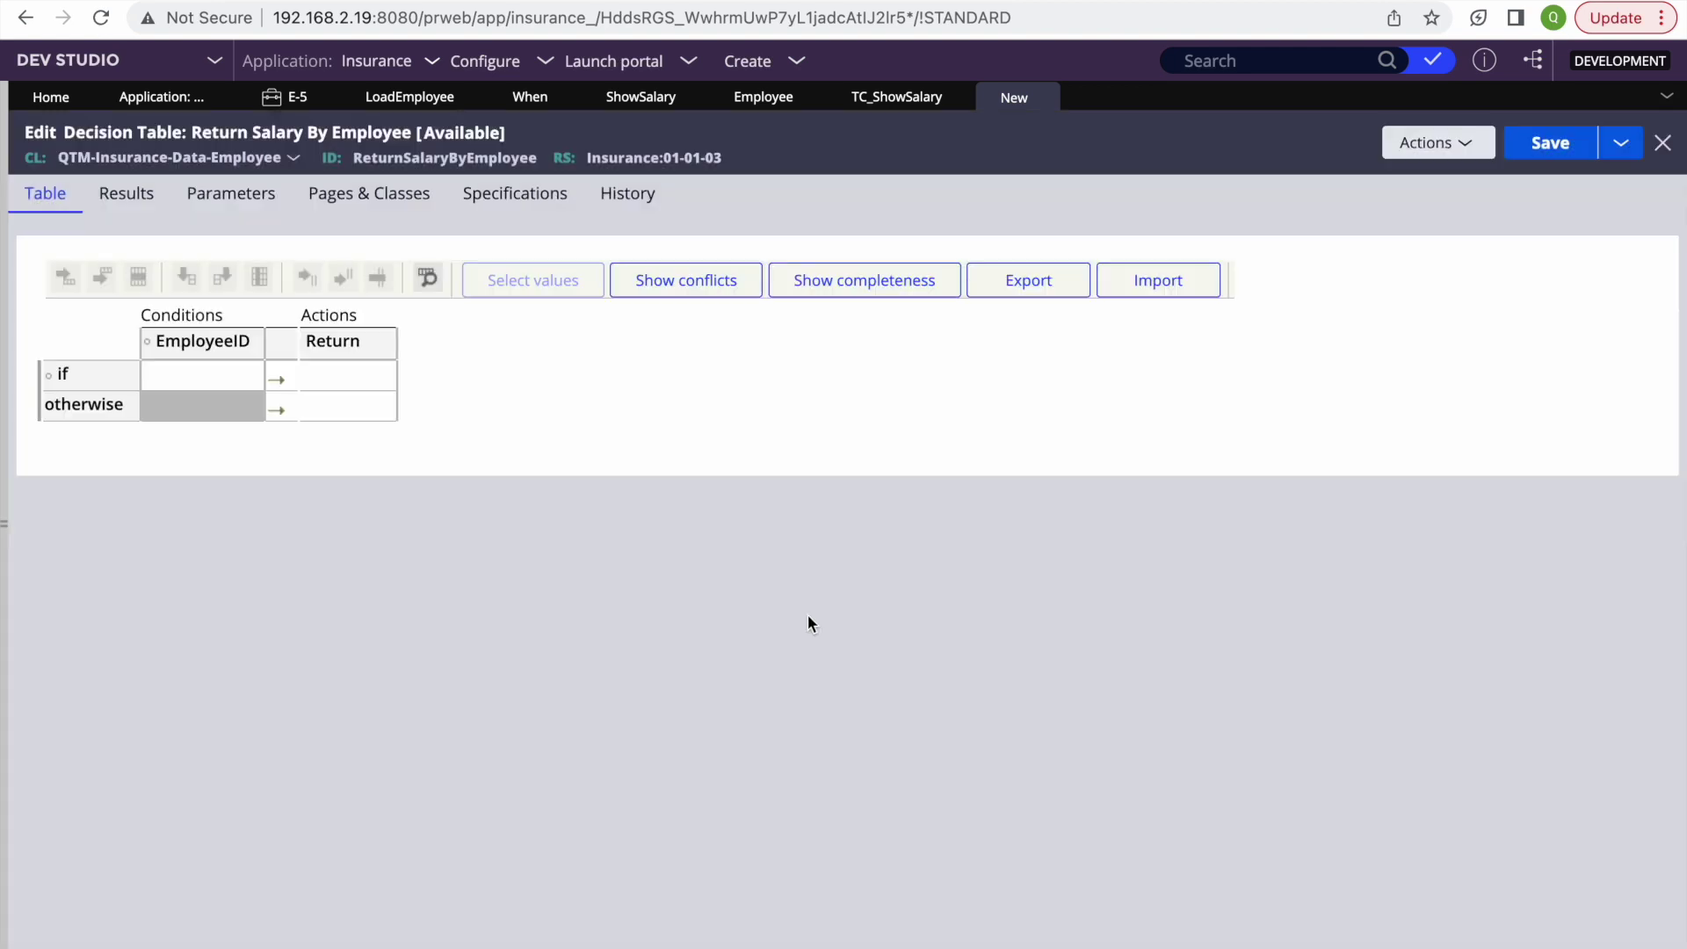
Step: Fill in the first row to return 100 for EmployeeID 1 and add a row returning 200 for EmployeeID 2
left_click(189, 362)
type("1")
left_click(346, 377)
type("100")
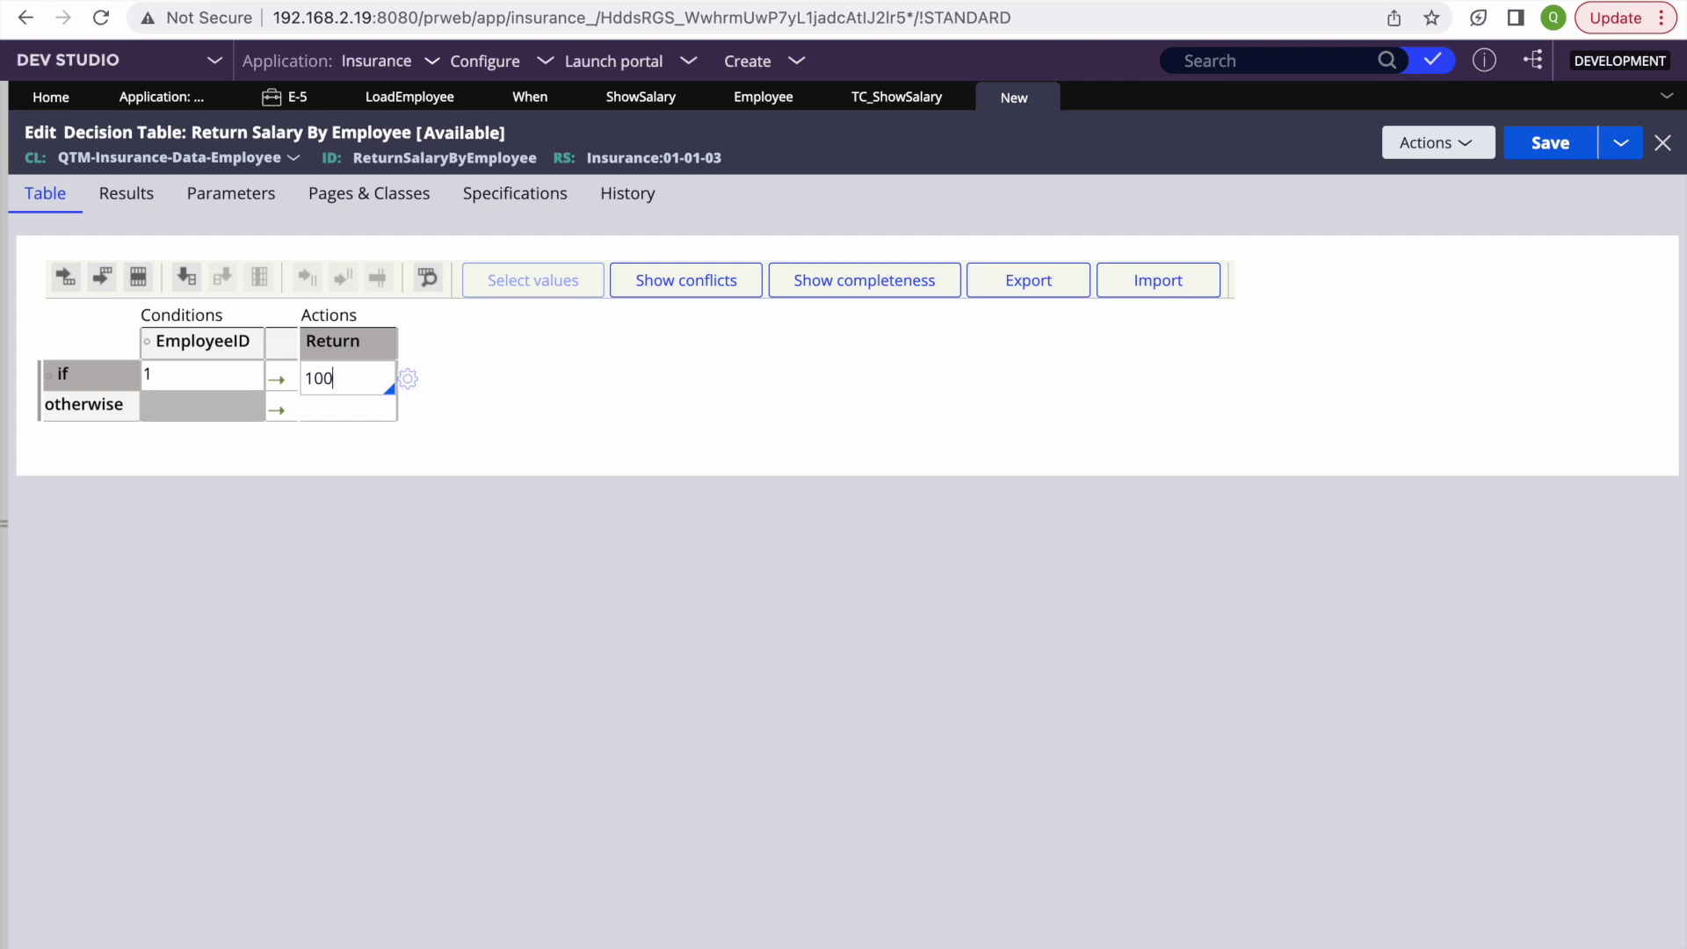
left_click(103, 287)
left_click(163, 407)
type("2")
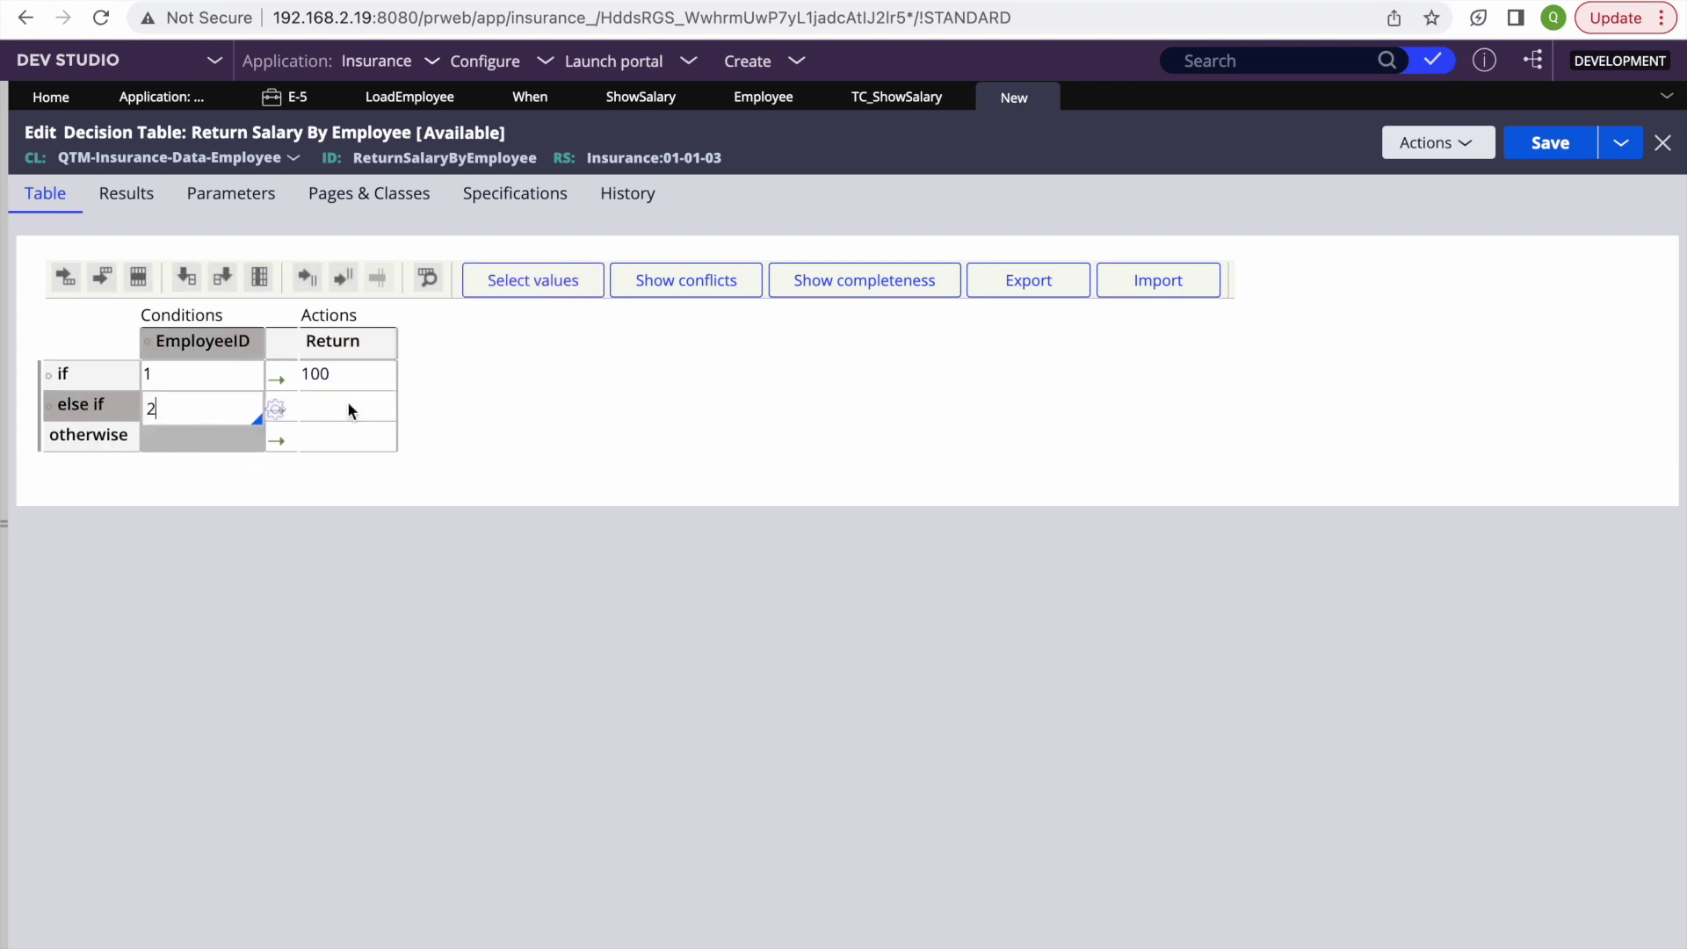
left_click(348, 410)
type("200")
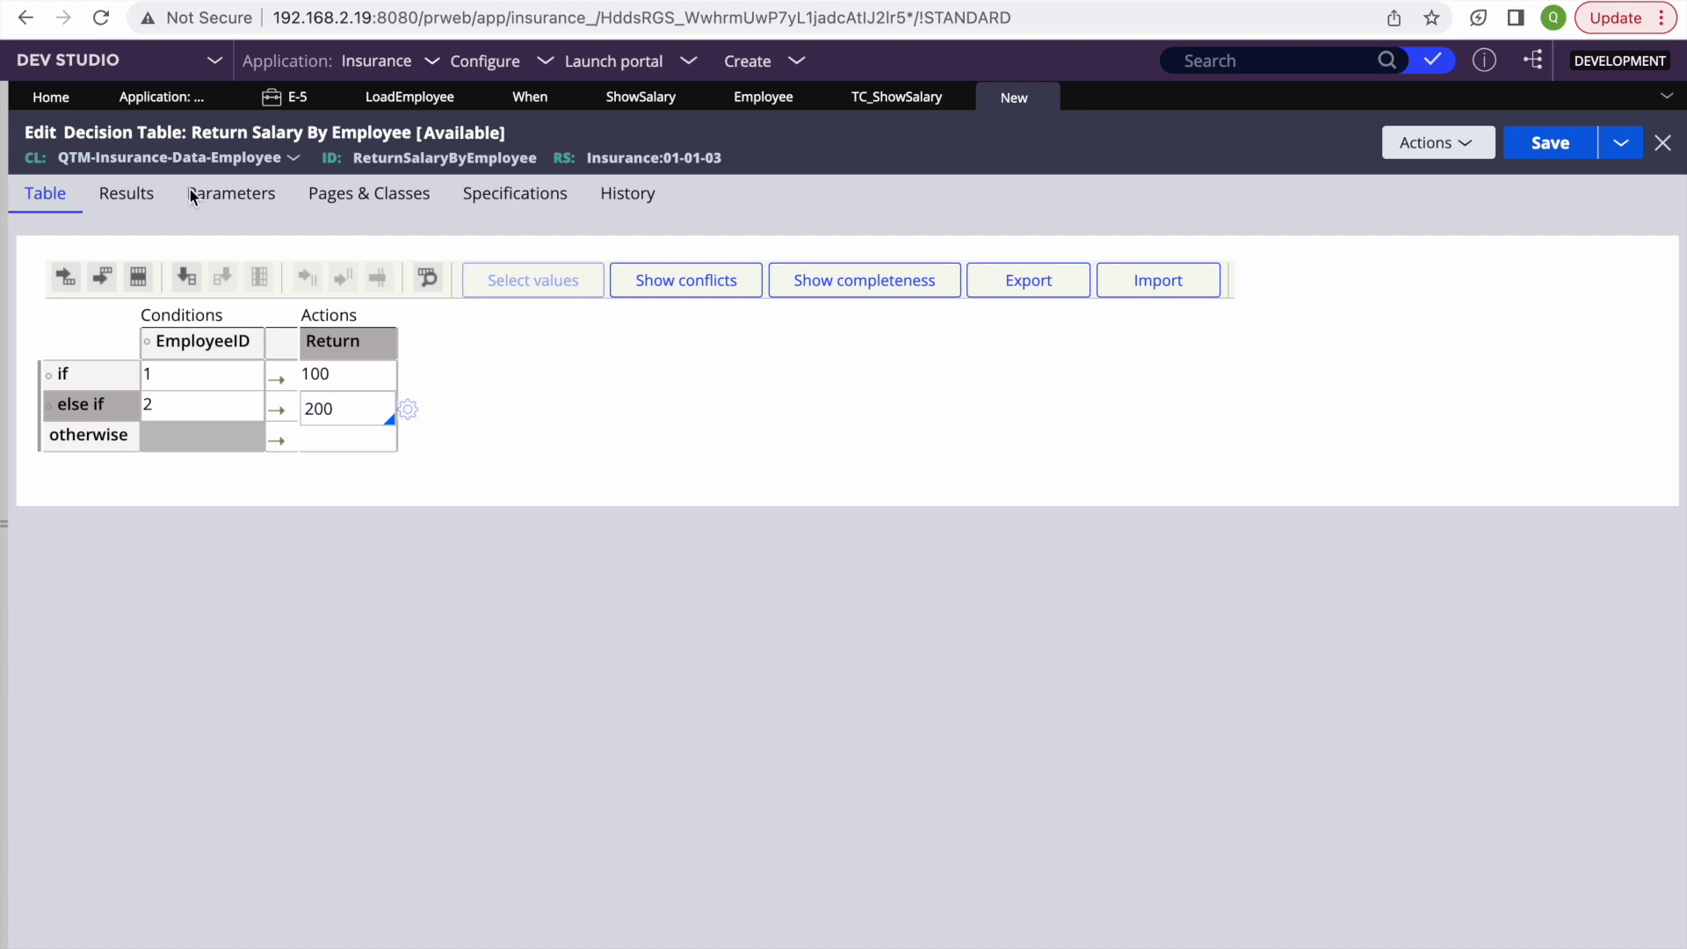
Step: Add a row returning 300 for EmployeeID 3 and set the otherwise result to 400
left_click(102, 277)
left_click(174, 442)
type("3")
left_click(365, 434)
type("300")
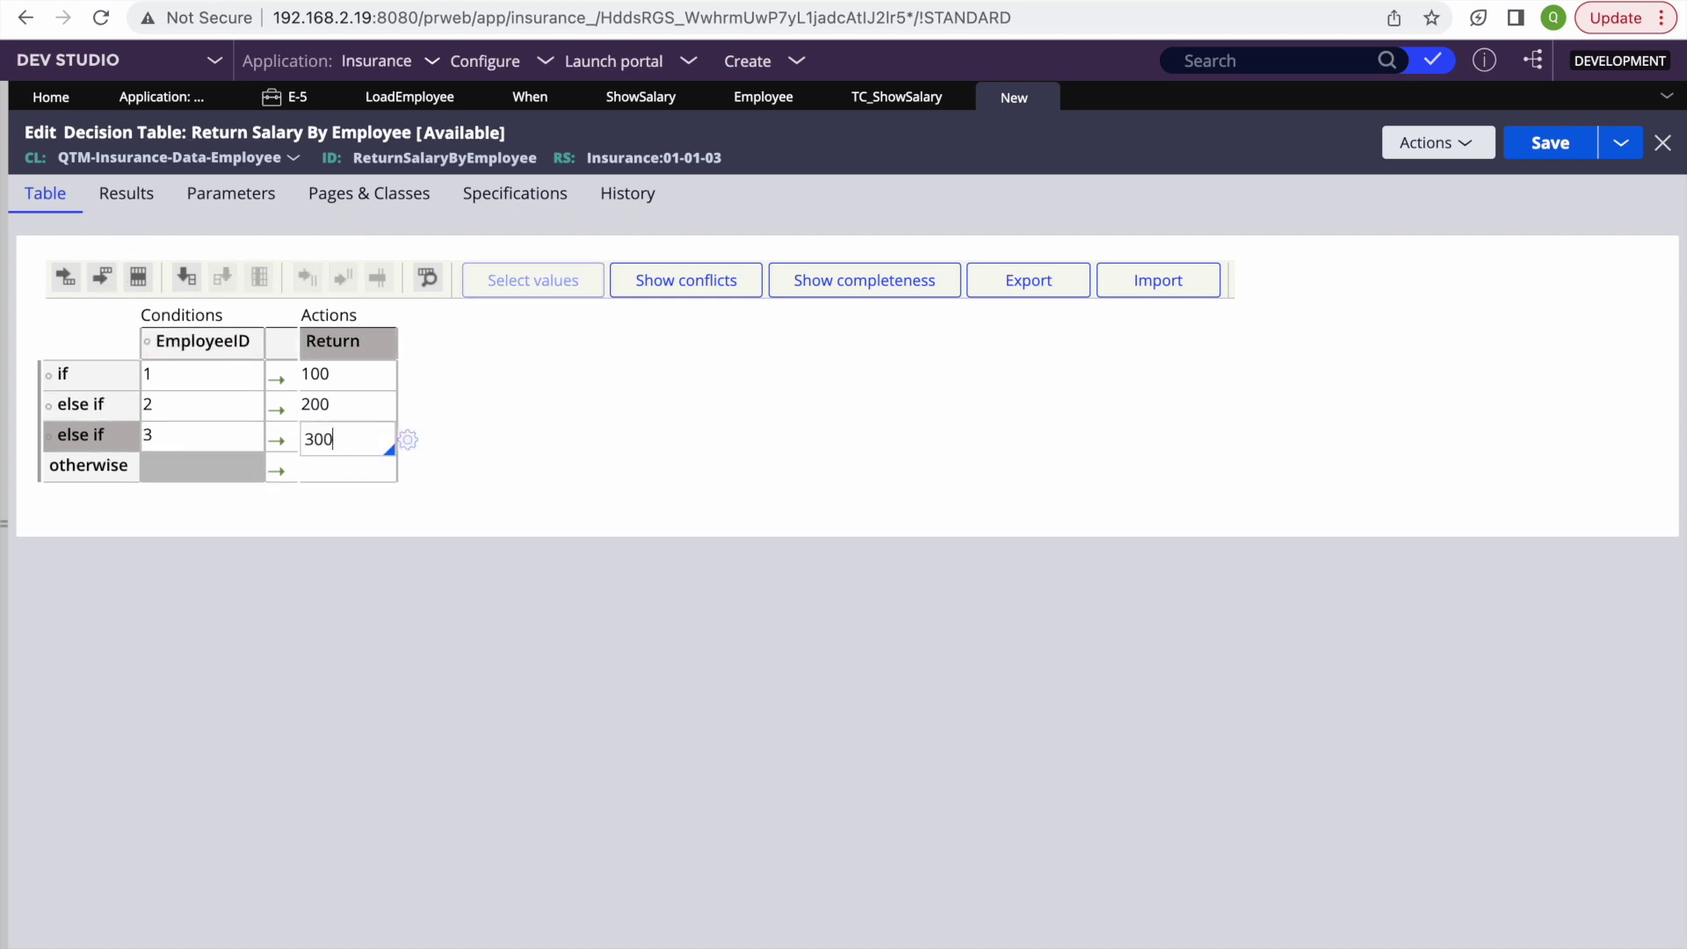
left_click(356, 475)
type("400")
left_click(644, 576)
Step: Define a Text parameter named EmployeeID for the decision table and save the rule
left_click(231, 193)
left_click(135, 304)
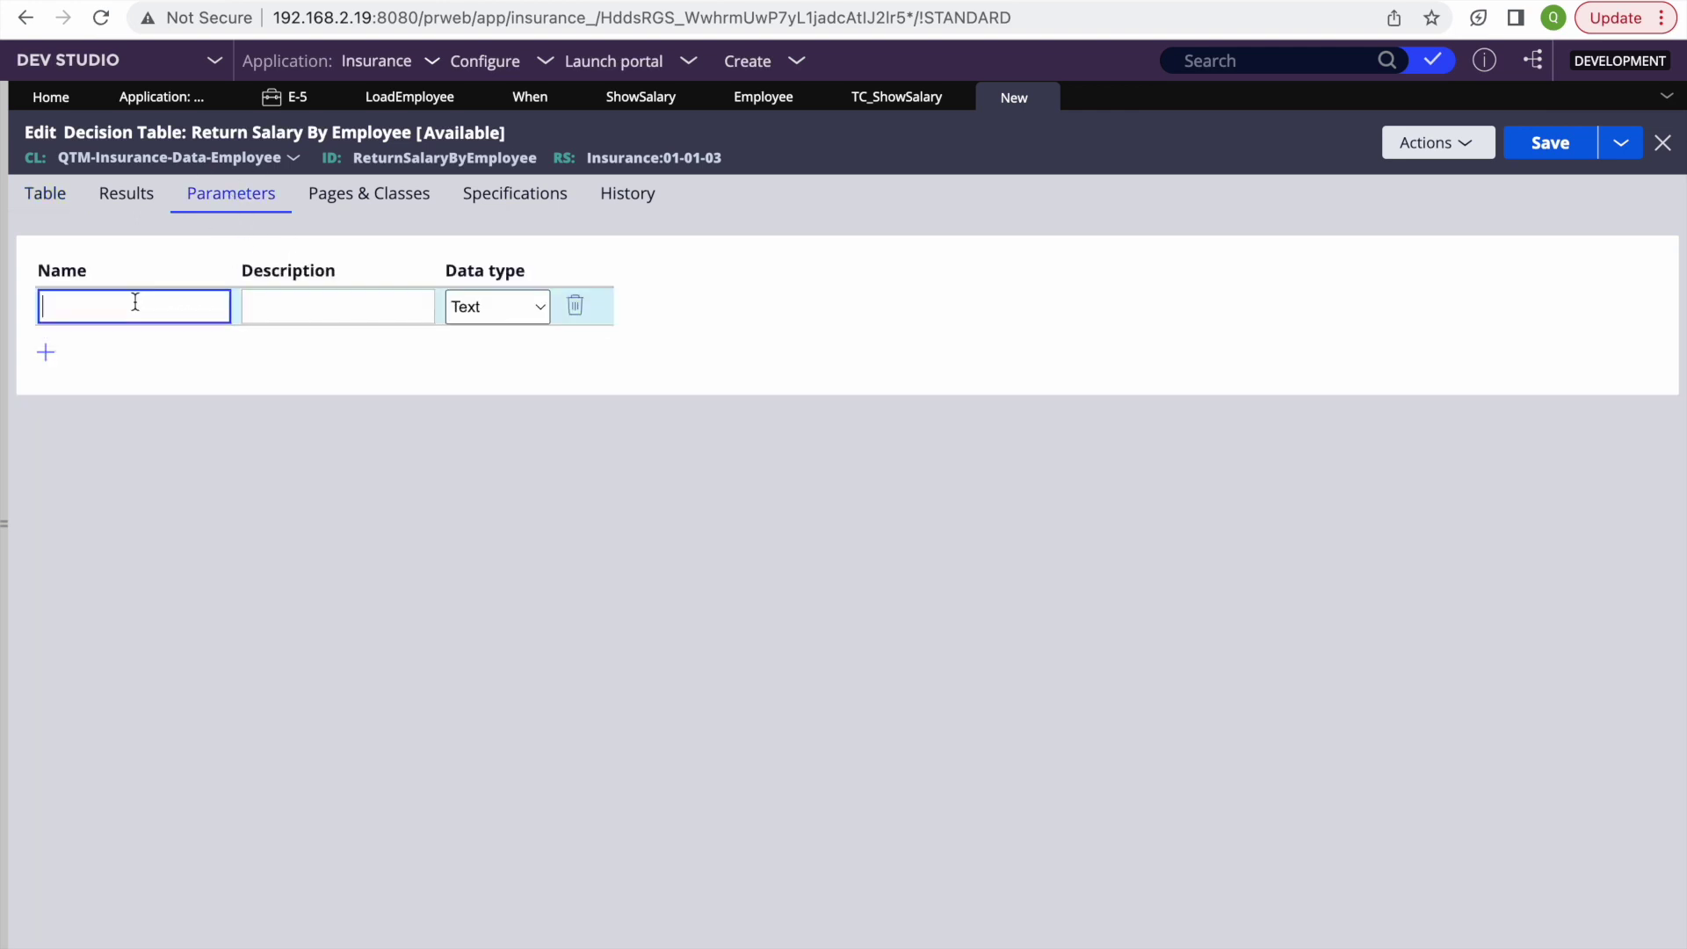
type("EmployeeID")
left_click(537, 446)
left_click(1543, 143)
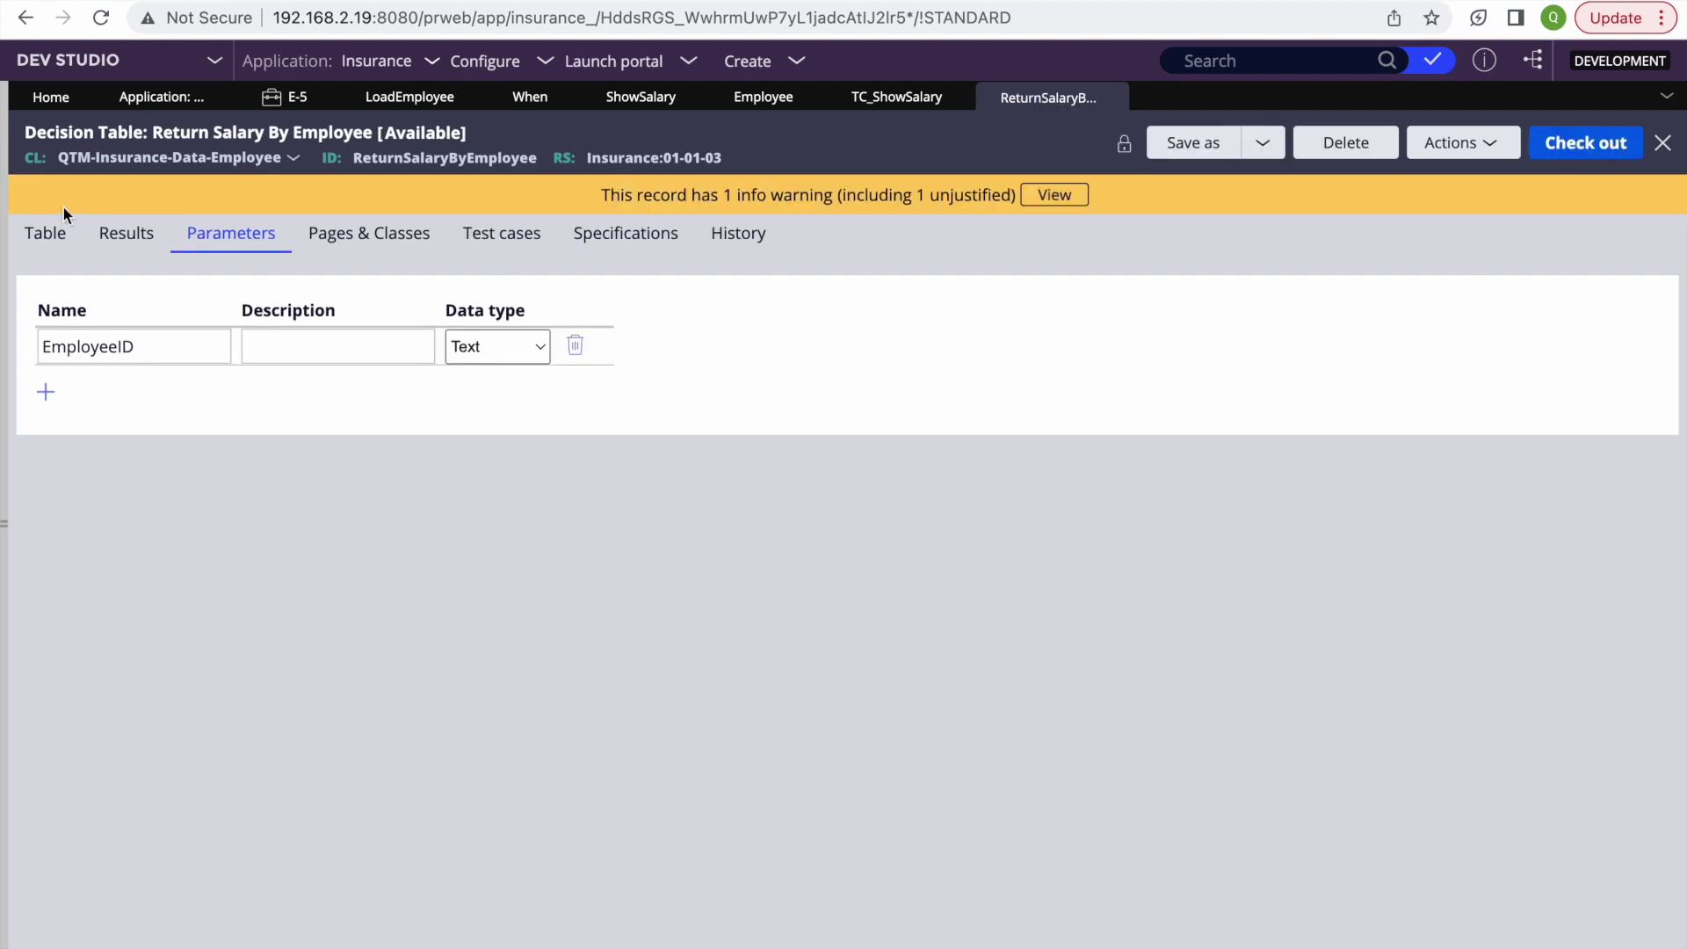
Step: Run the decision table, compare the returned value with the table's rows, and run it again
left_click(57, 248)
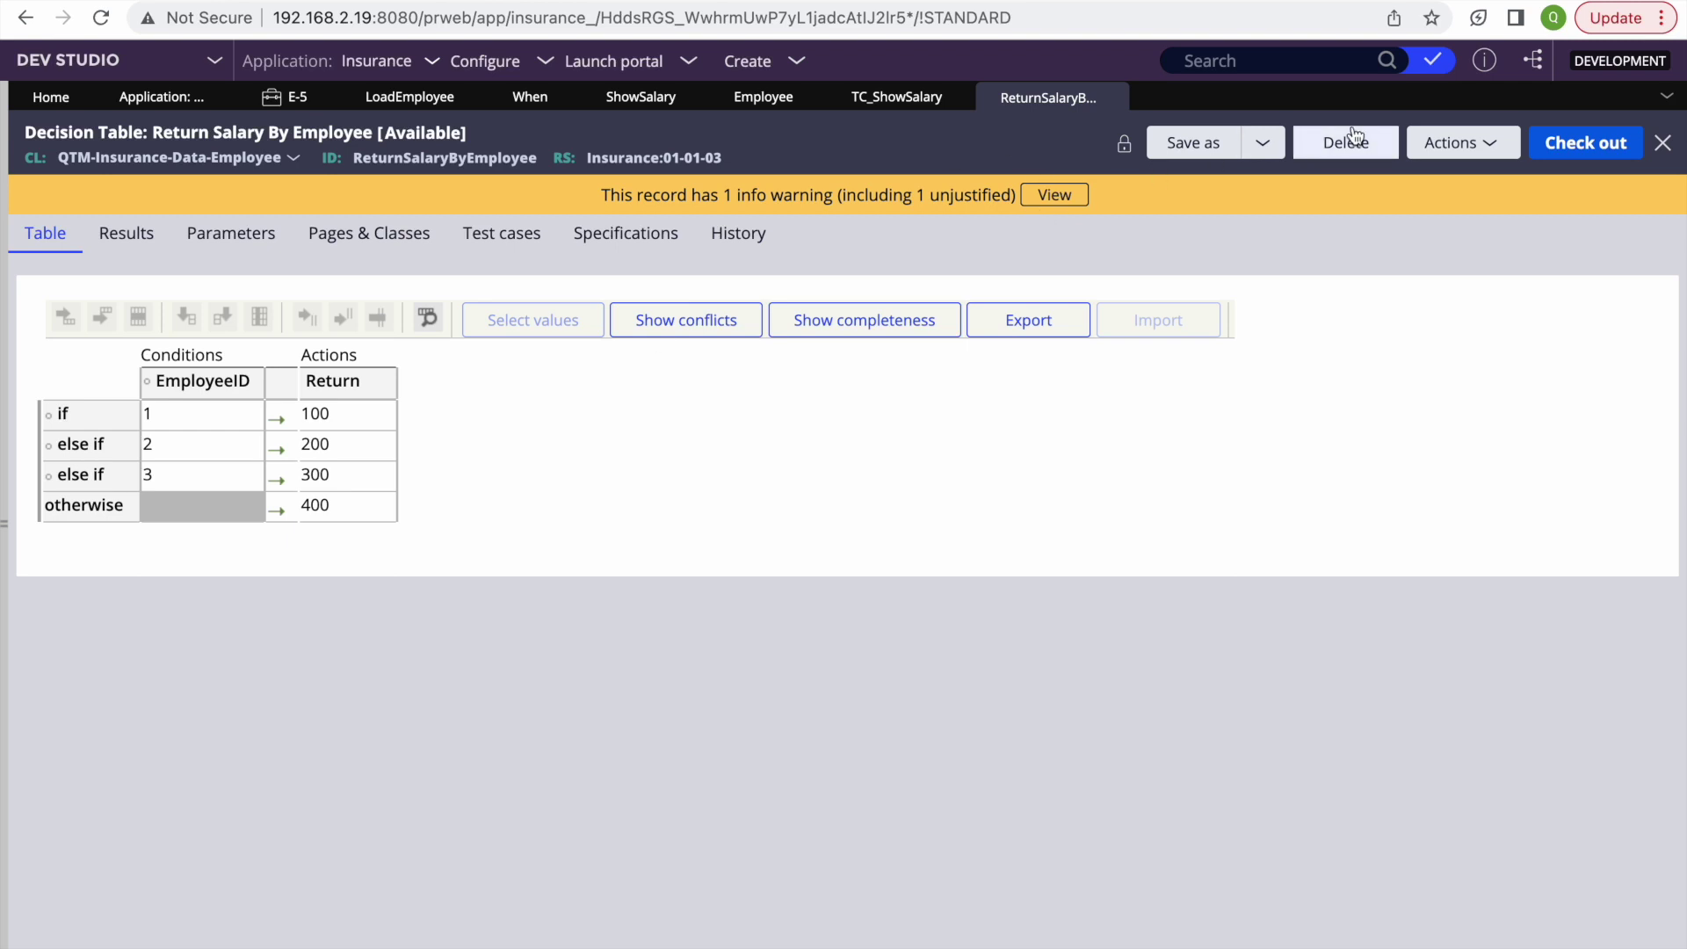
left_click(1445, 143)
left_click(1437, 171)
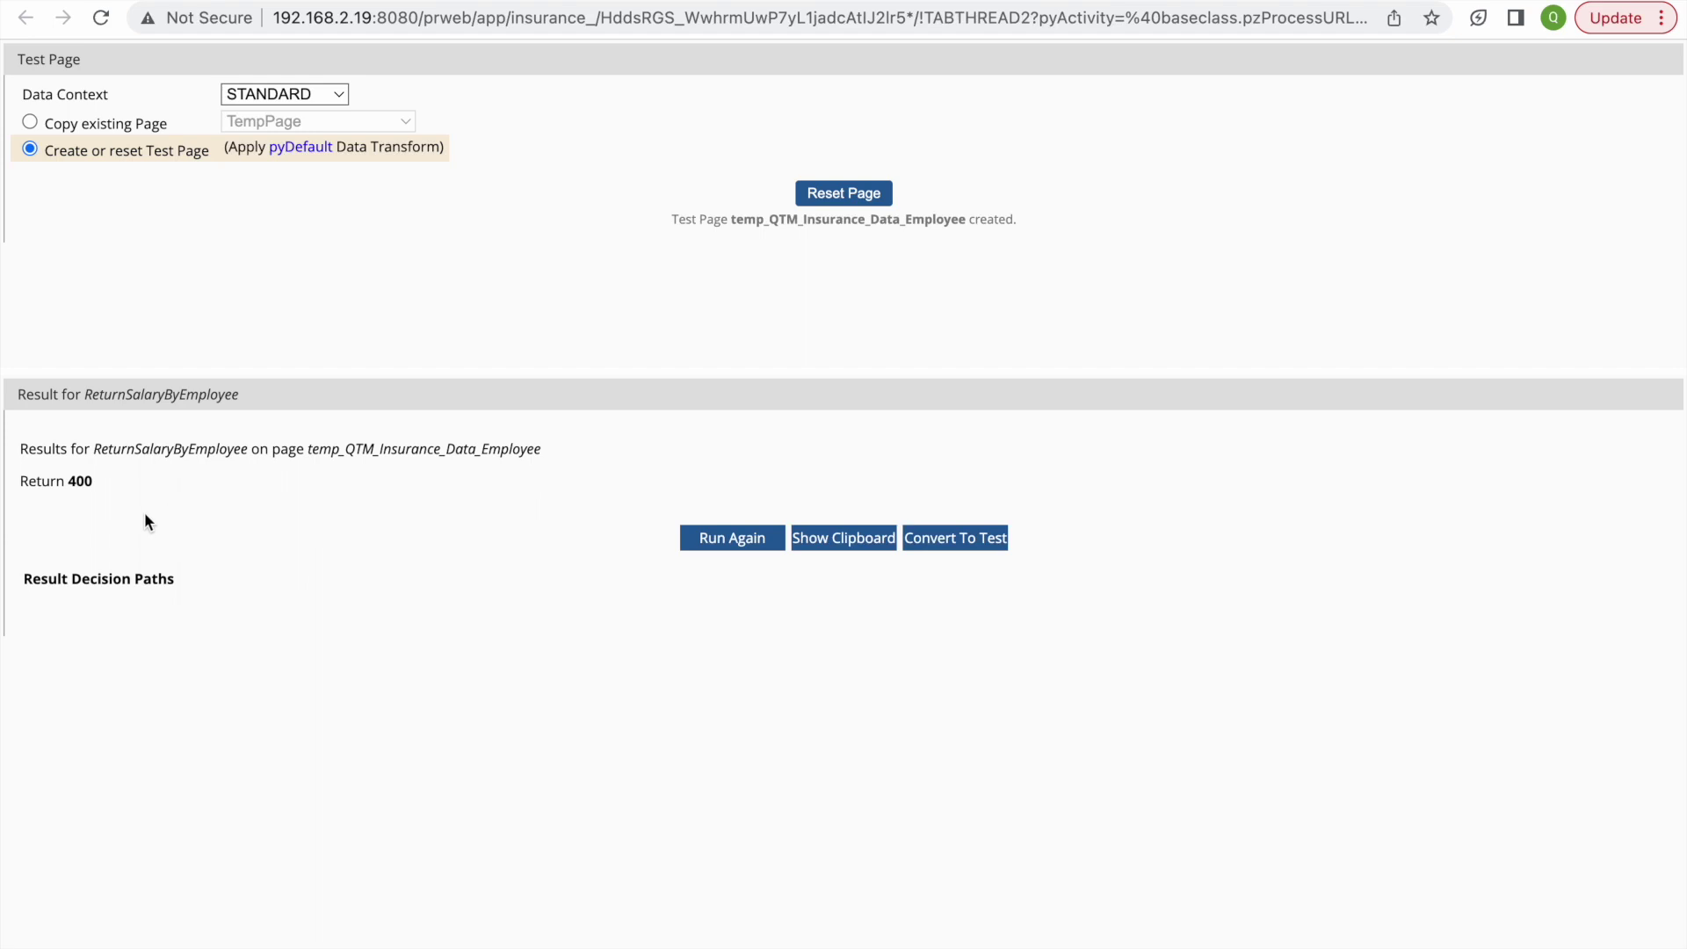
left_click_drag(92, 482, 19, 482)
key("super+w")
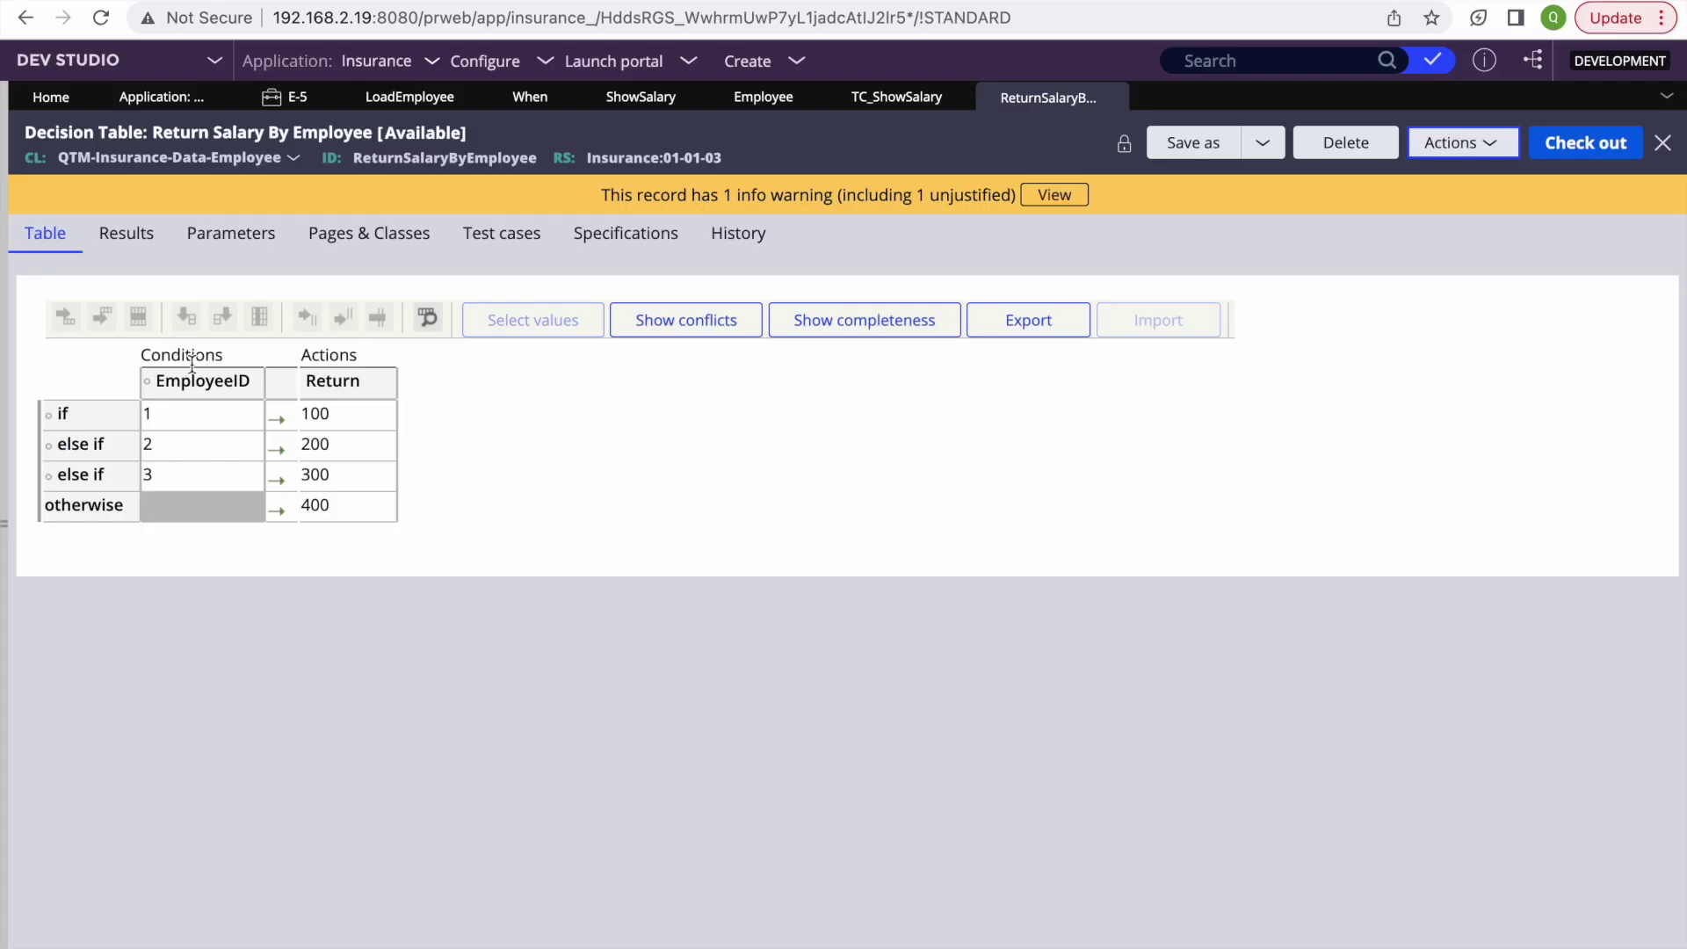
key("ctrl+Tab")
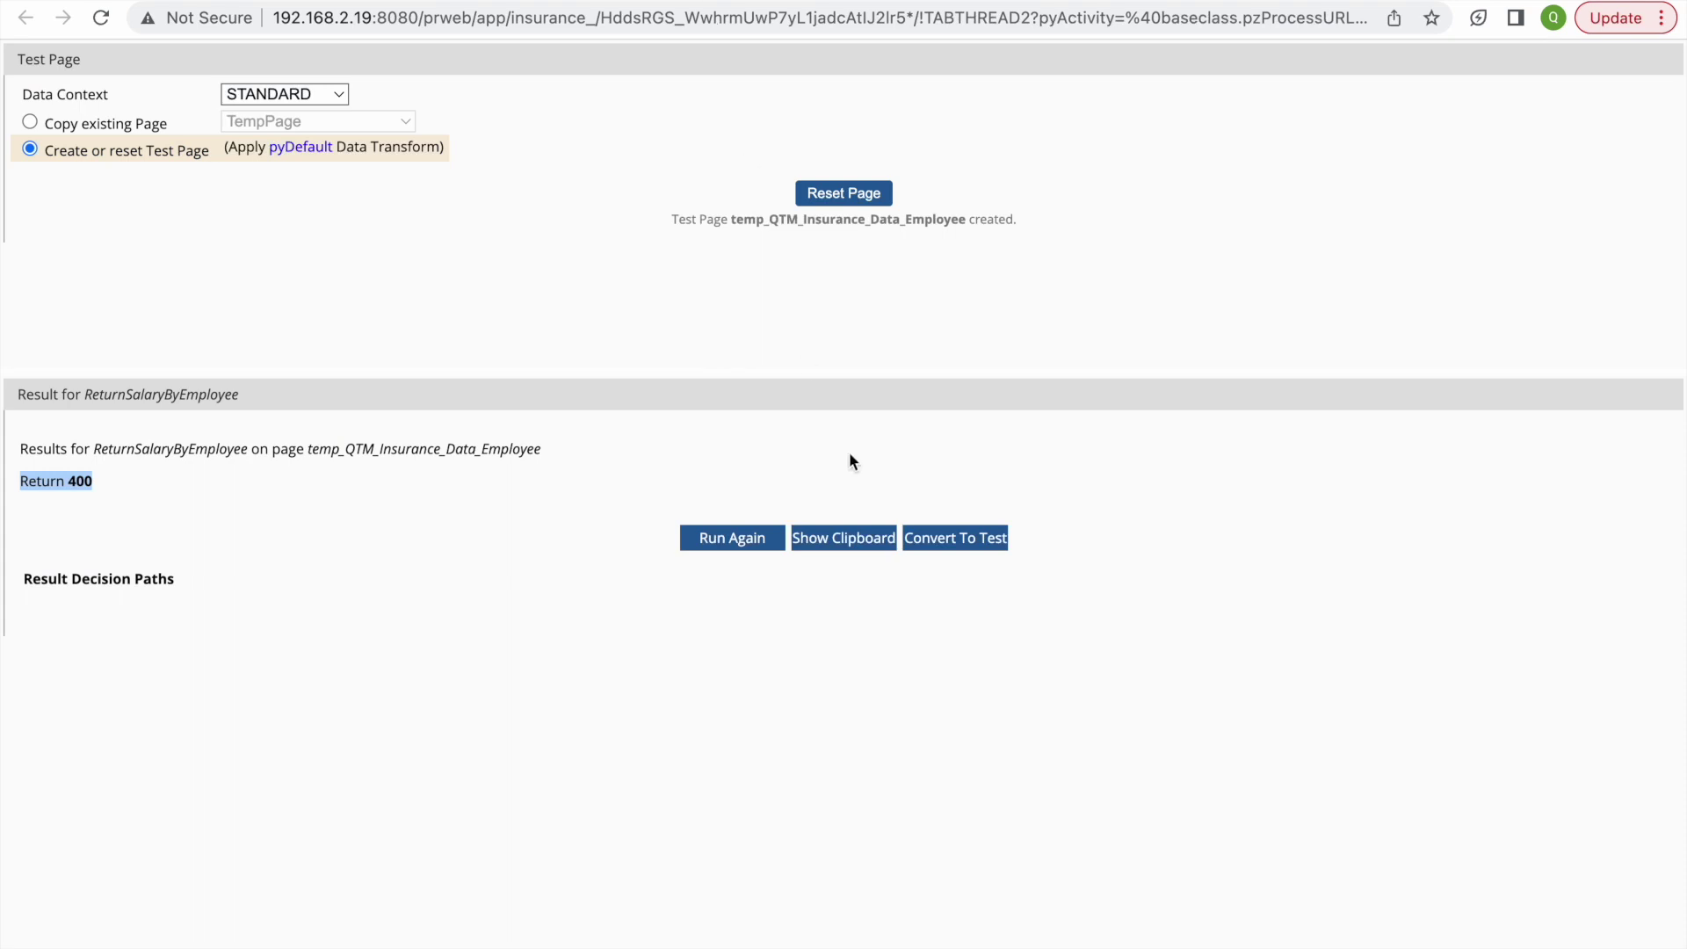
left_click(722, 549)
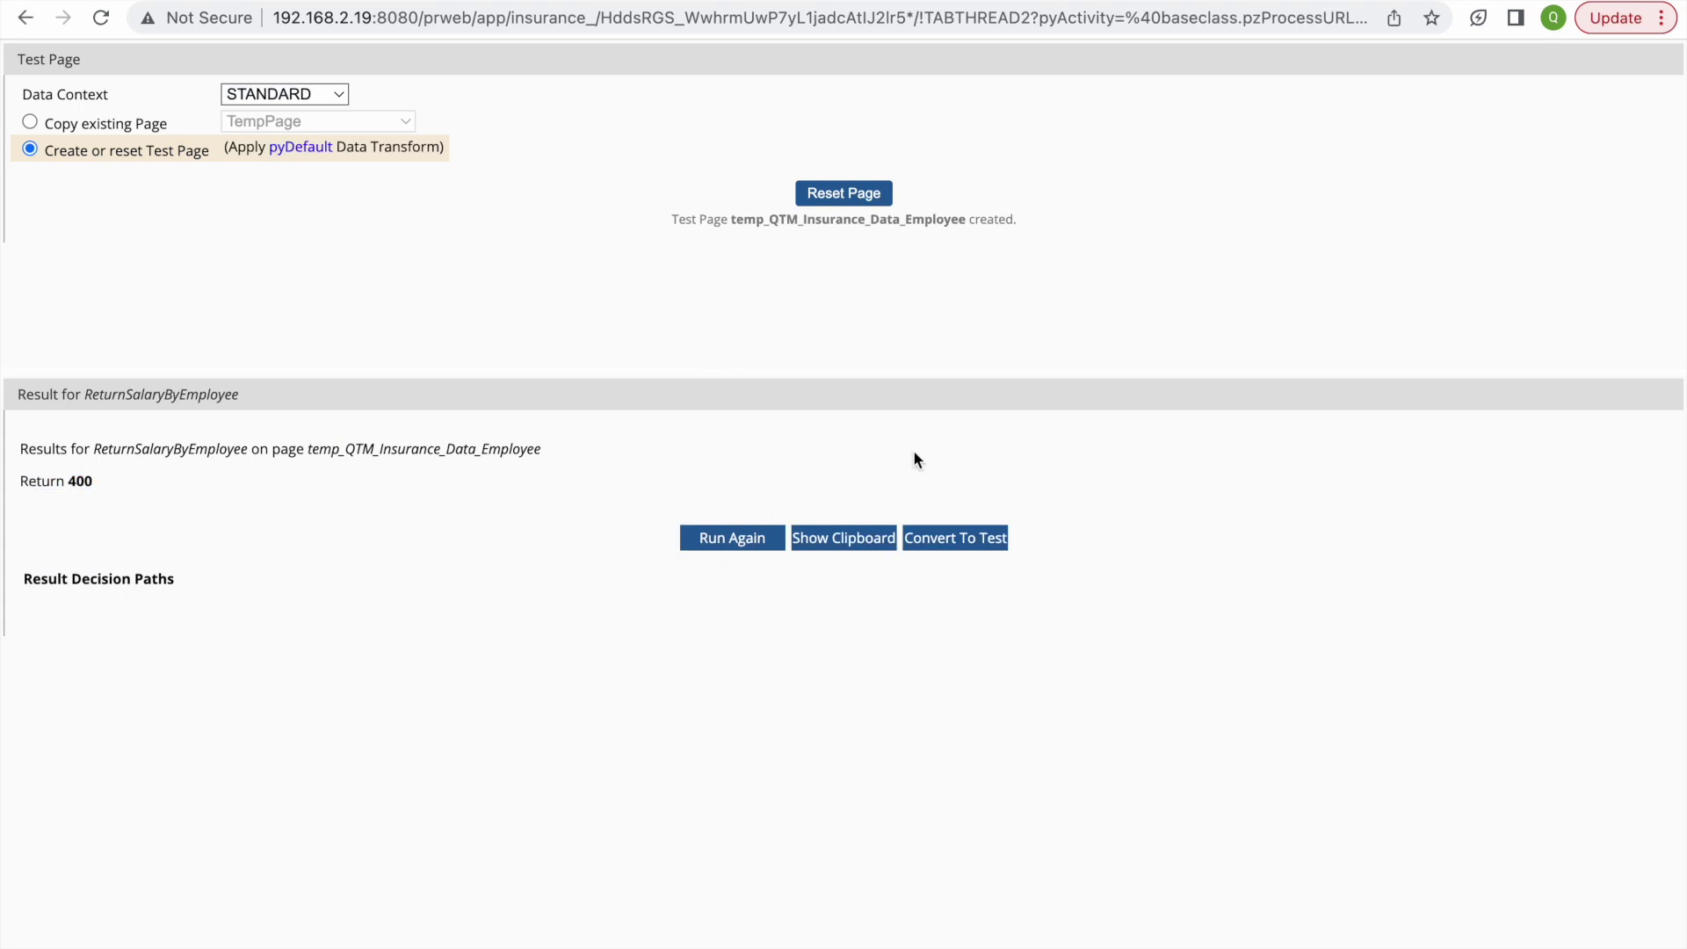
Step: Convert the run into a test case and try to save it with the label ReturnSalaryByEmployee
left_click(953, 546)
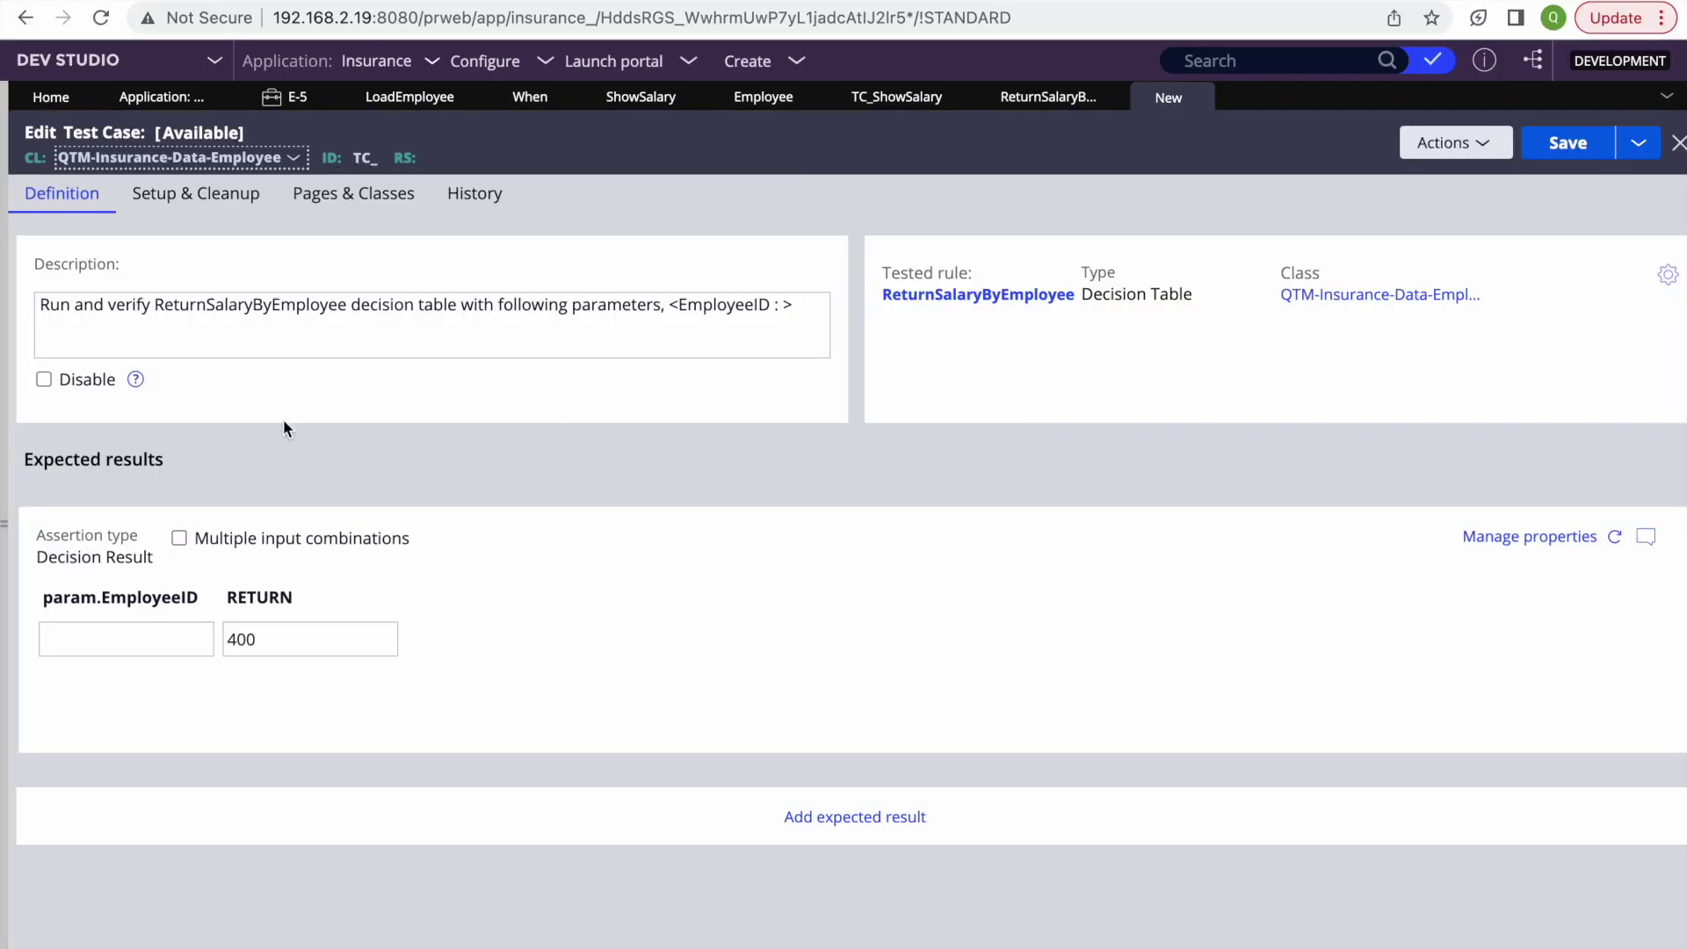
left_click(107, 639)
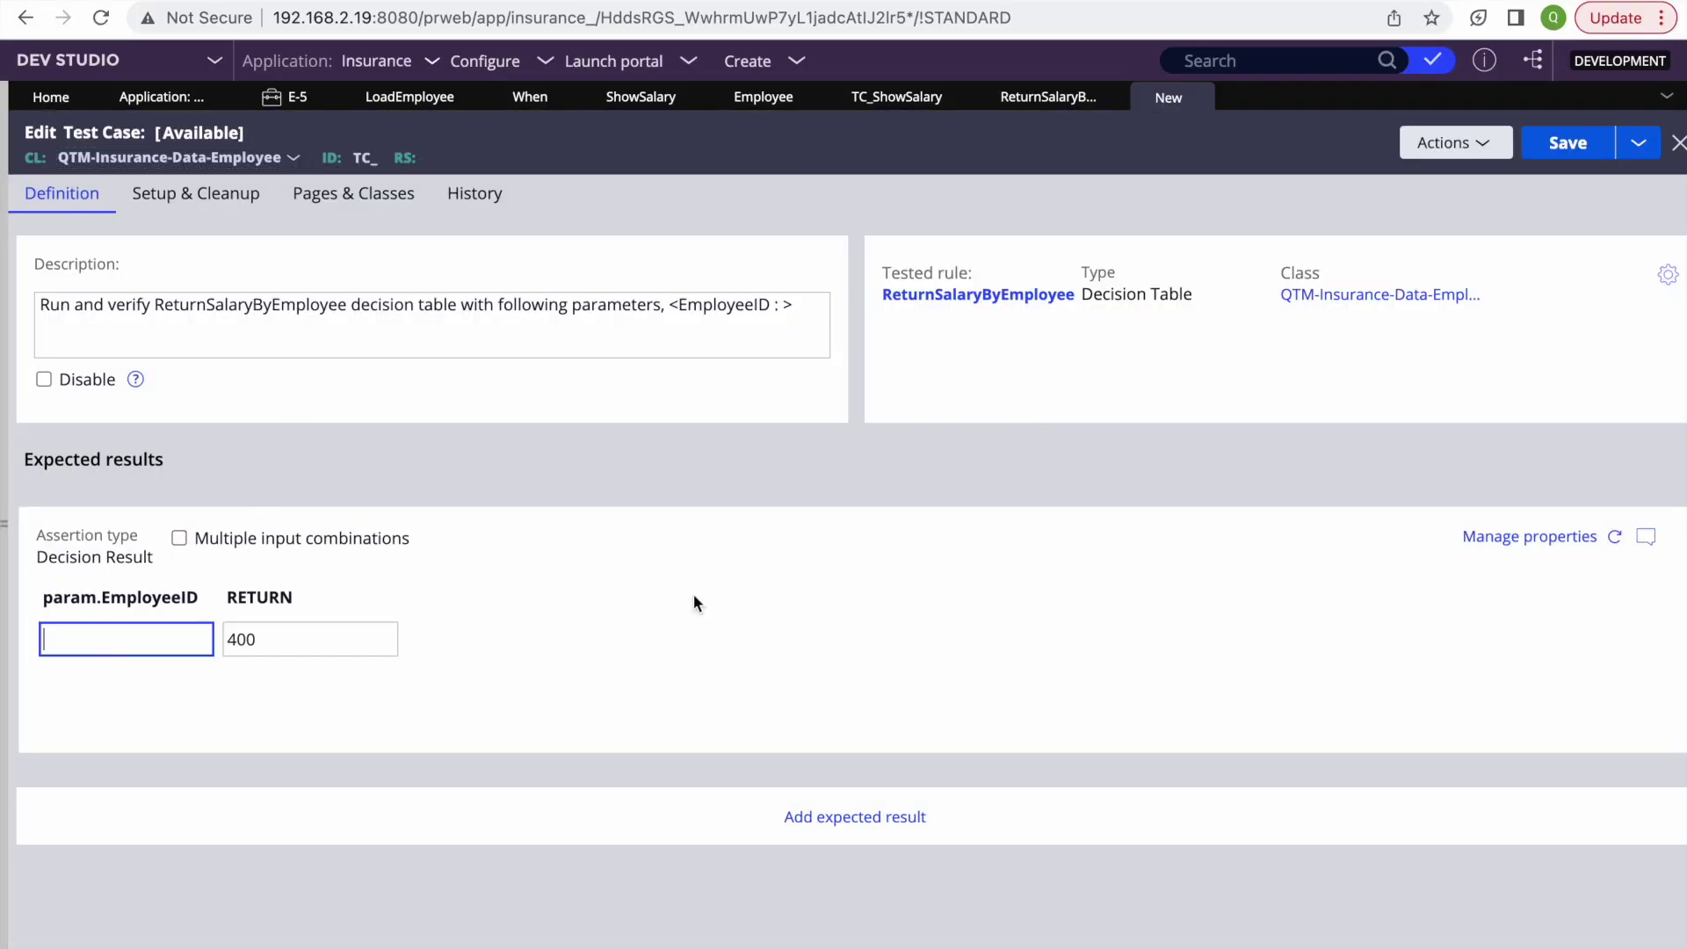
double_click(327, 304)
key("ctrl+c")
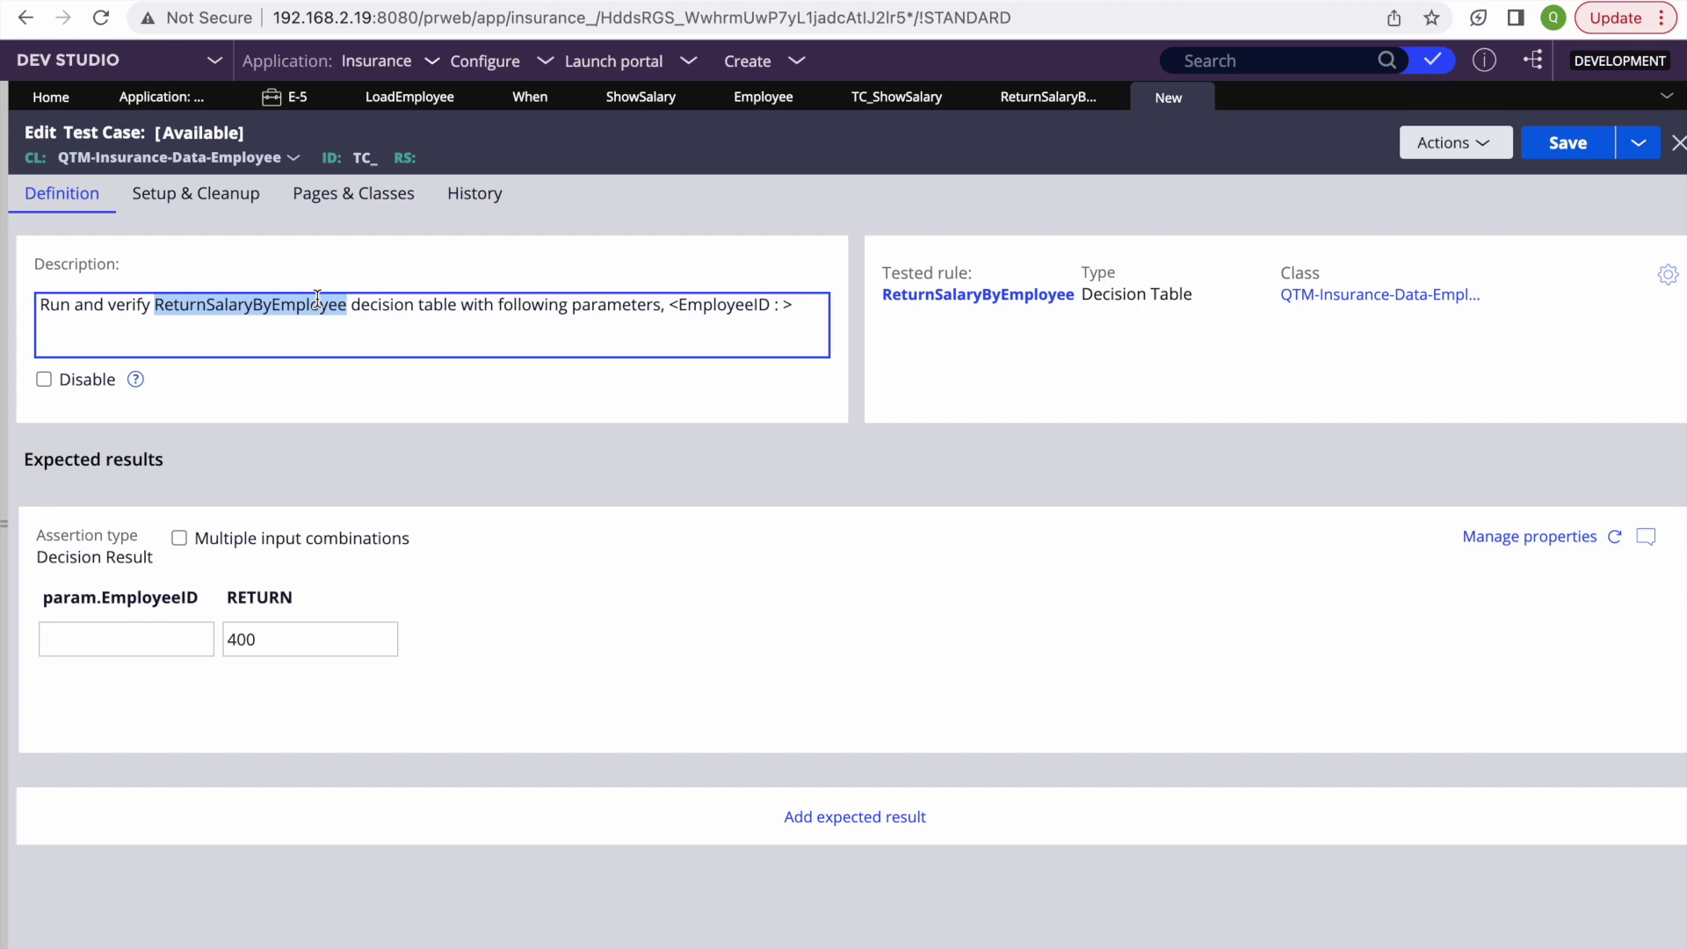
left_click(1567, 143)
key("ctrl+v")
left_click(1130, 795)
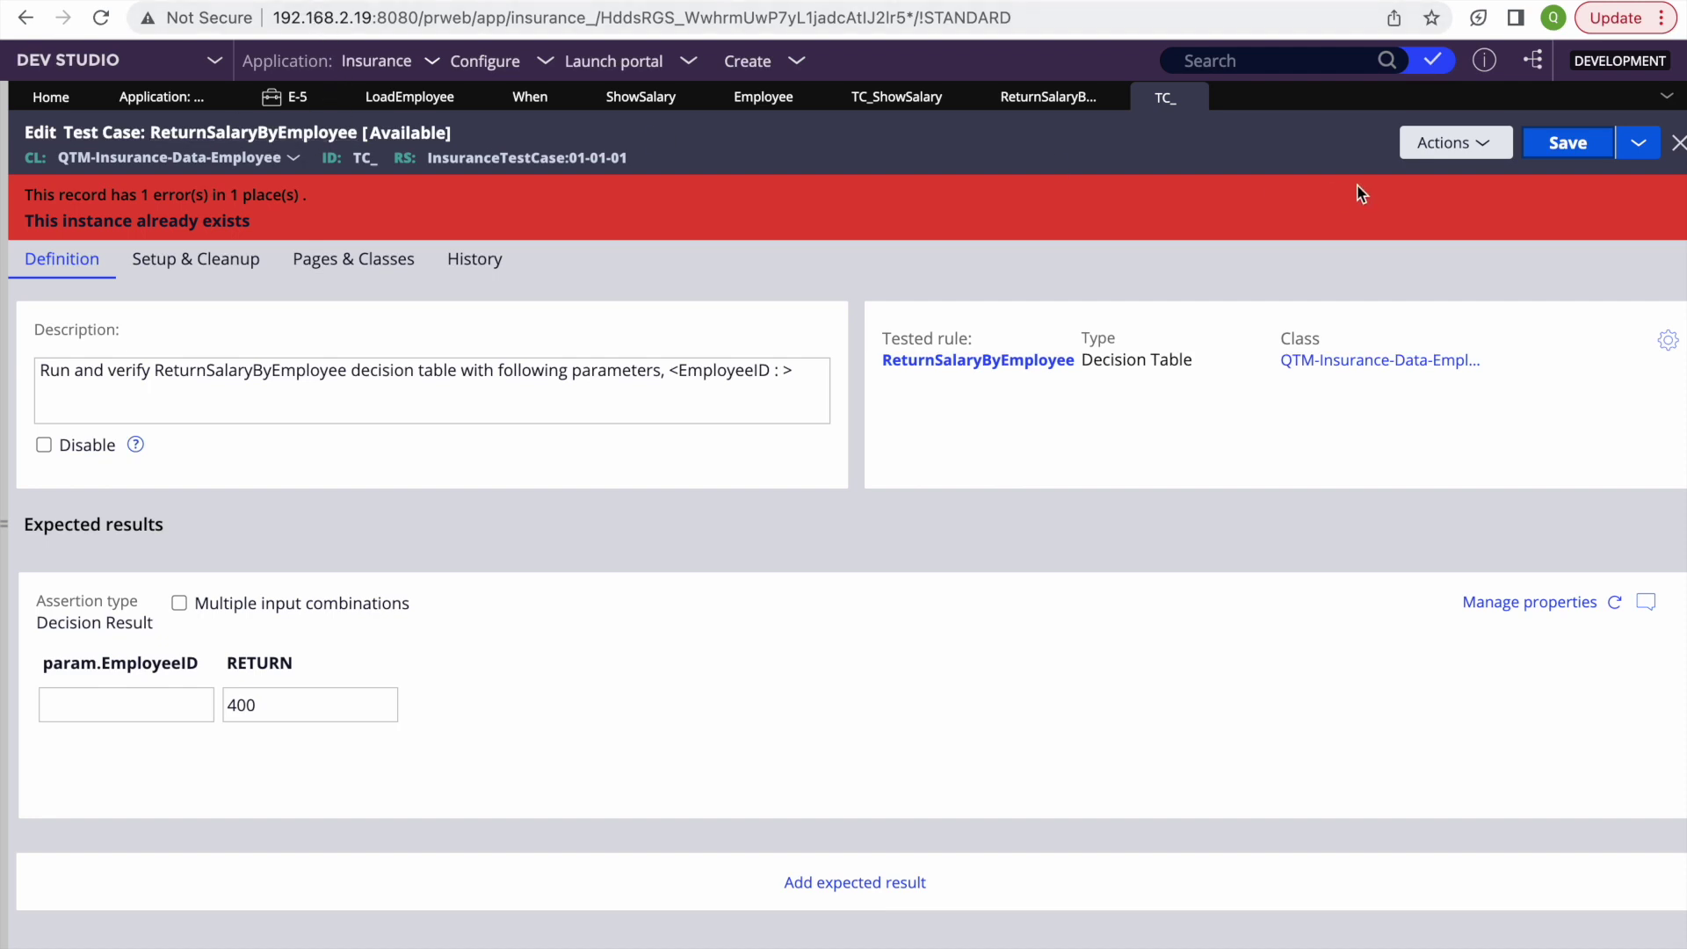
Step: Save the test case with the identifier TC_ReturnSalaryByEmployee, keeping the label and the InsuranceTestCase ruleset
left_click(1530, 133)
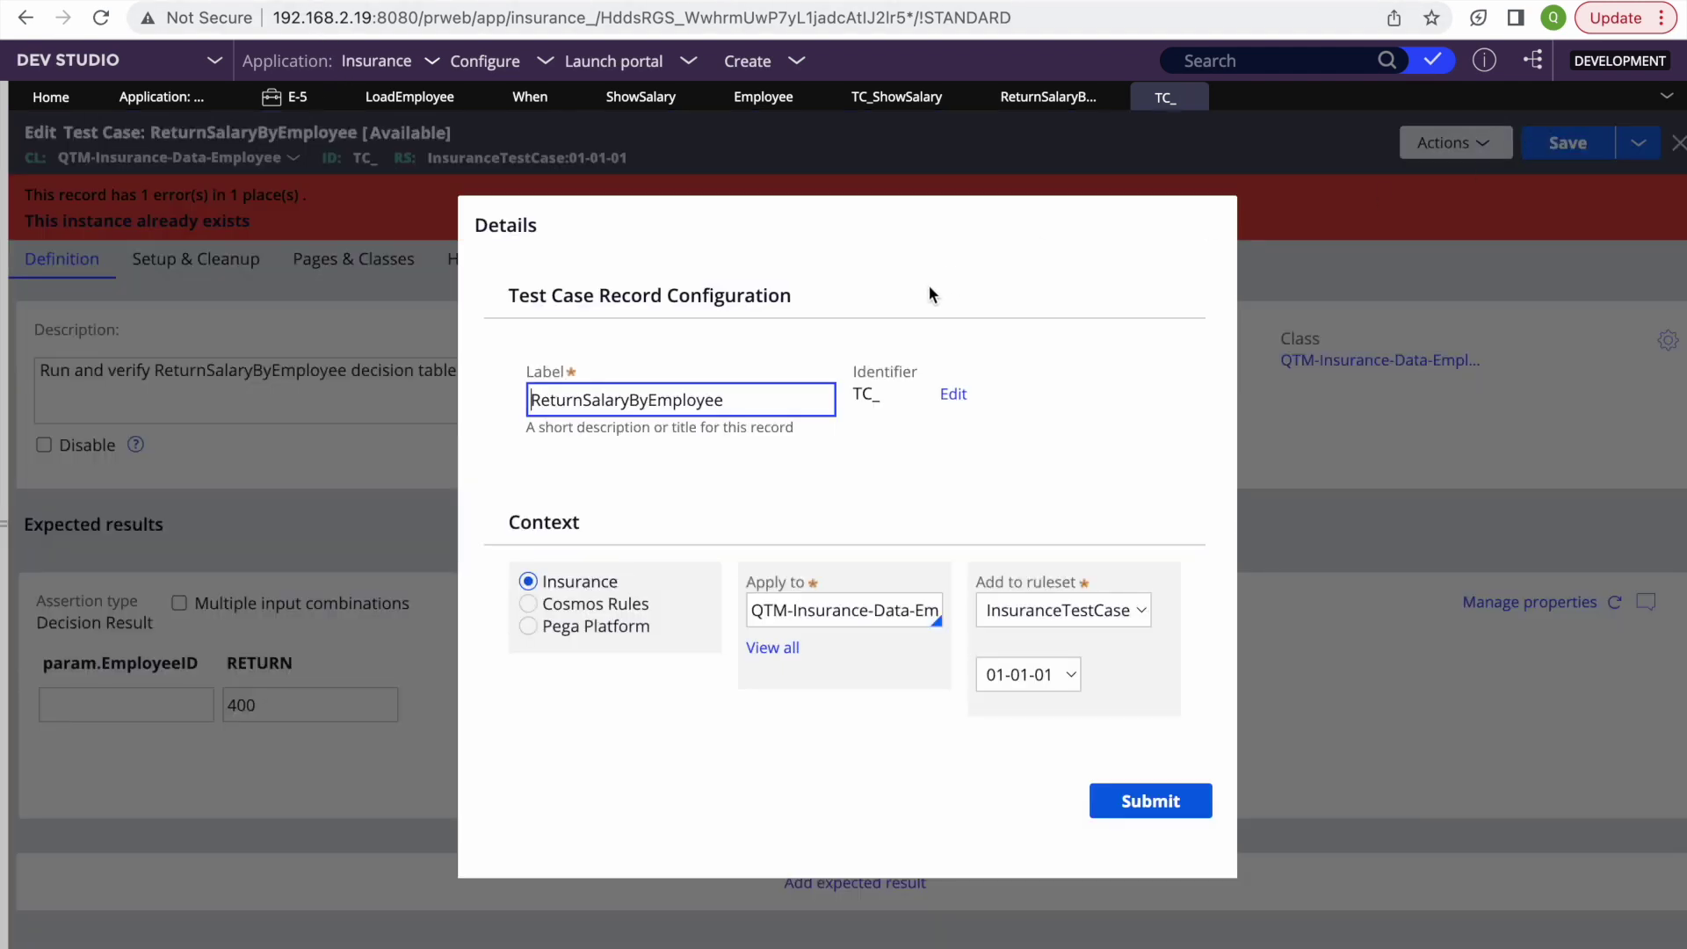
left_click(947, 395)
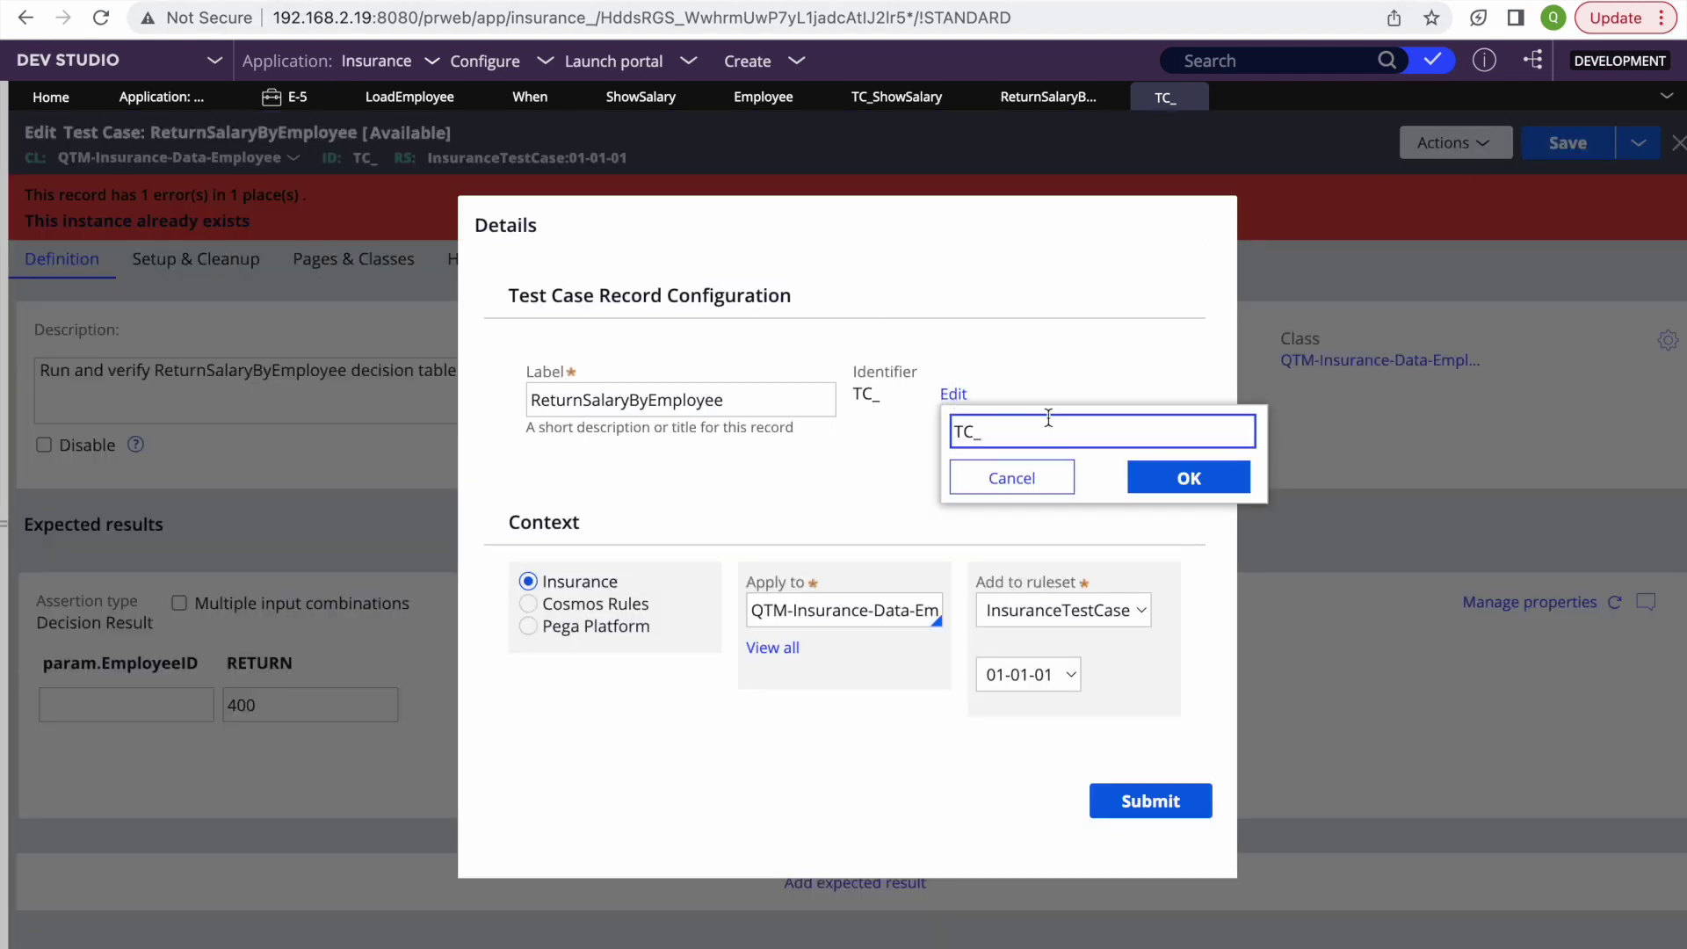
key("super+v")
key("super+z")
left_click(1066, 428)
key("super+v")
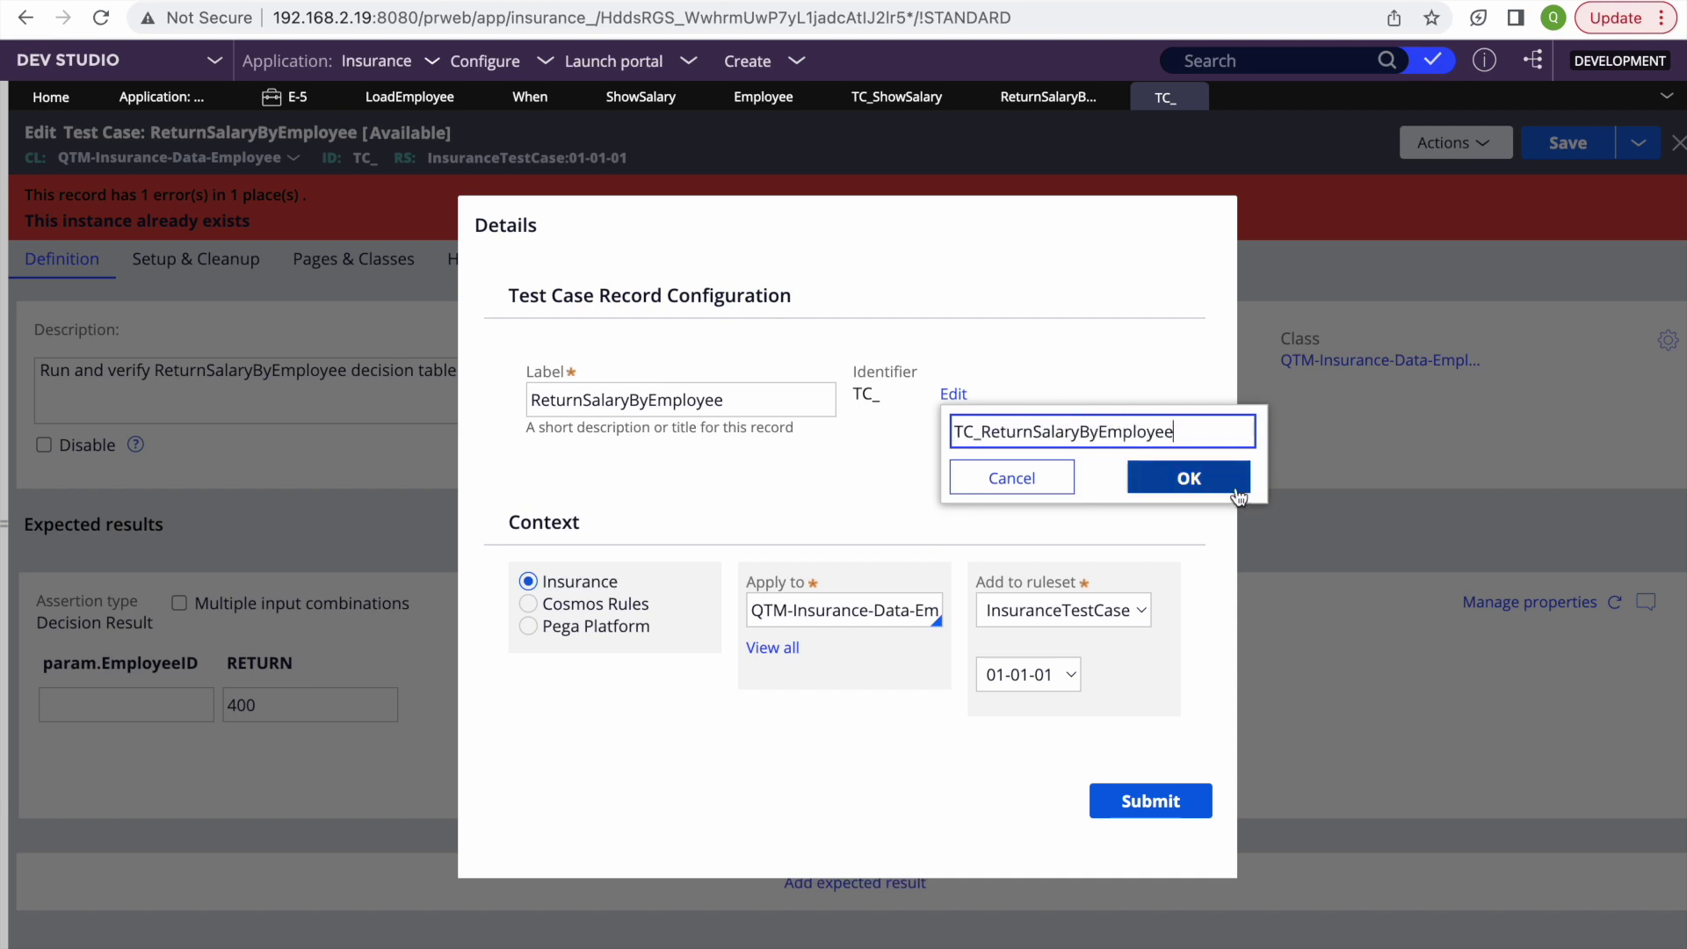
left_click(1177, 477)
left_click(1139, 797)
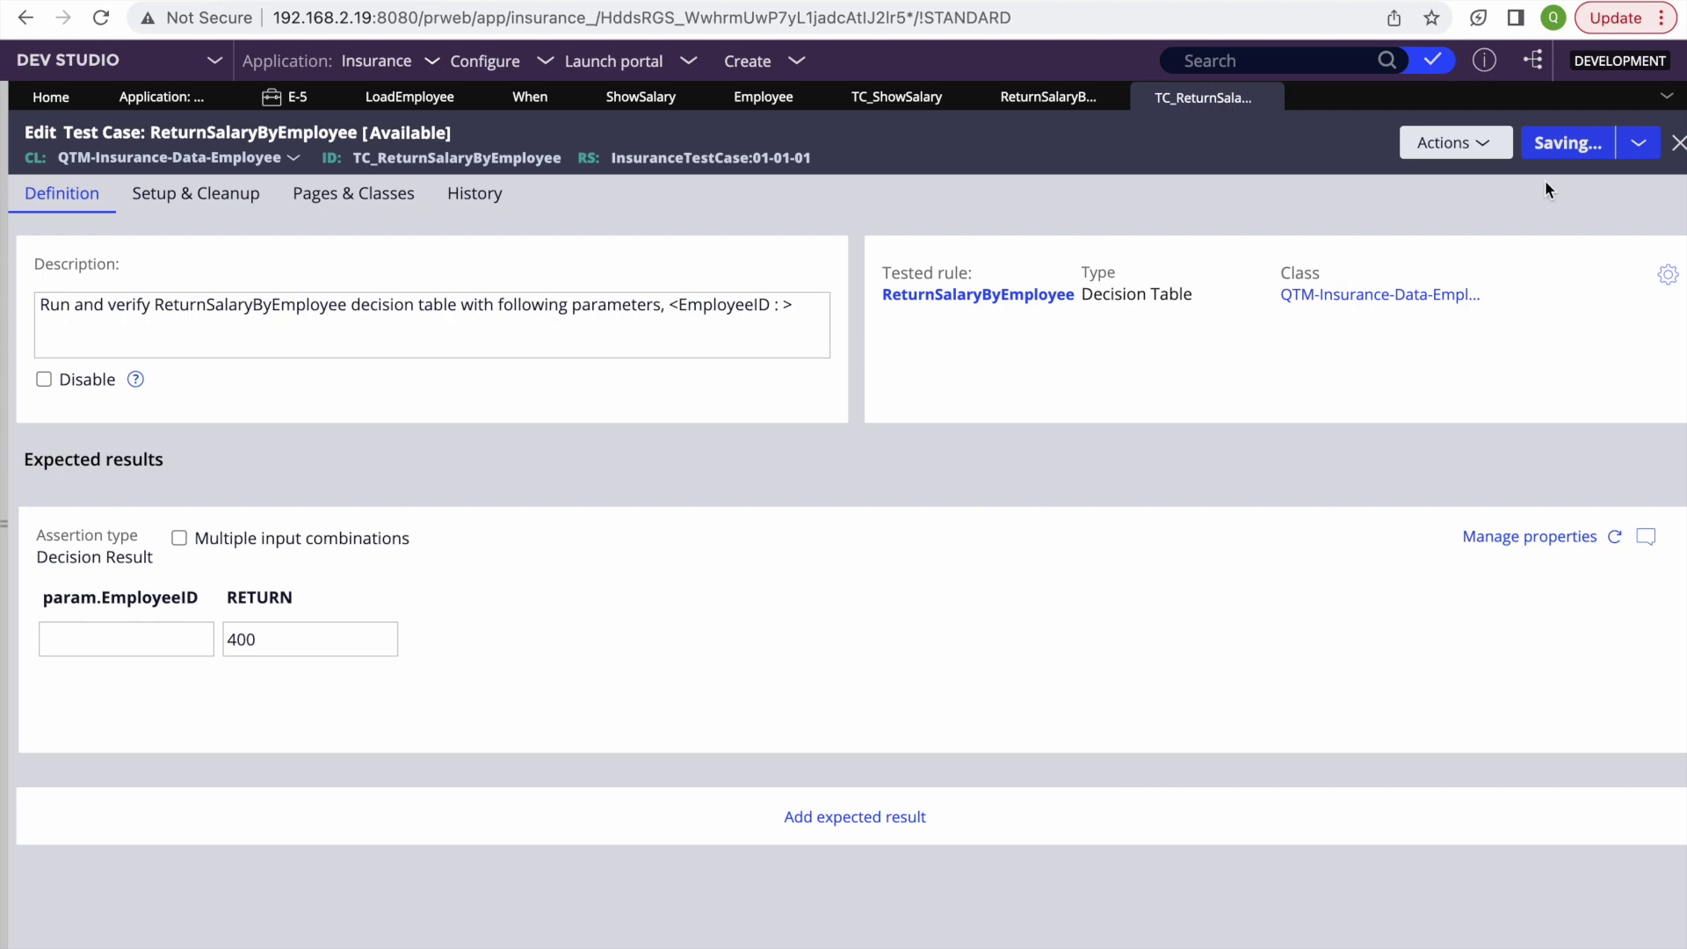
Step: Run the saved ReturnSalaryByEmployee test case and check it out for editing
left_click(1493, 143)
left_click(1429, 178)
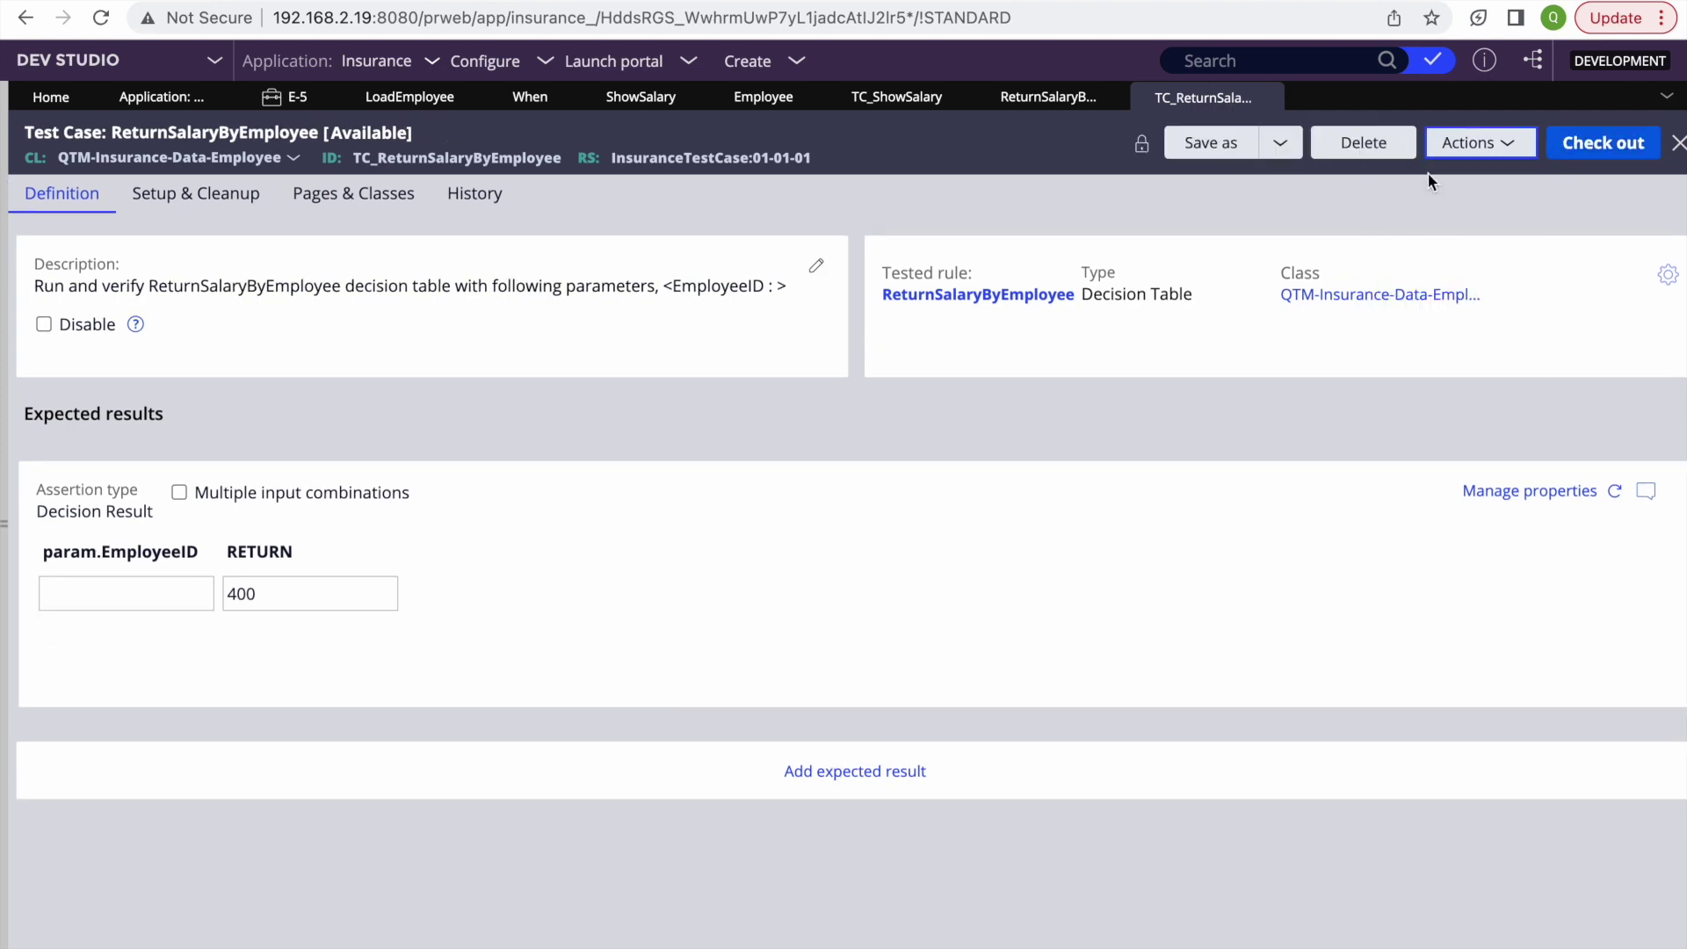
left_click(1603, 144)
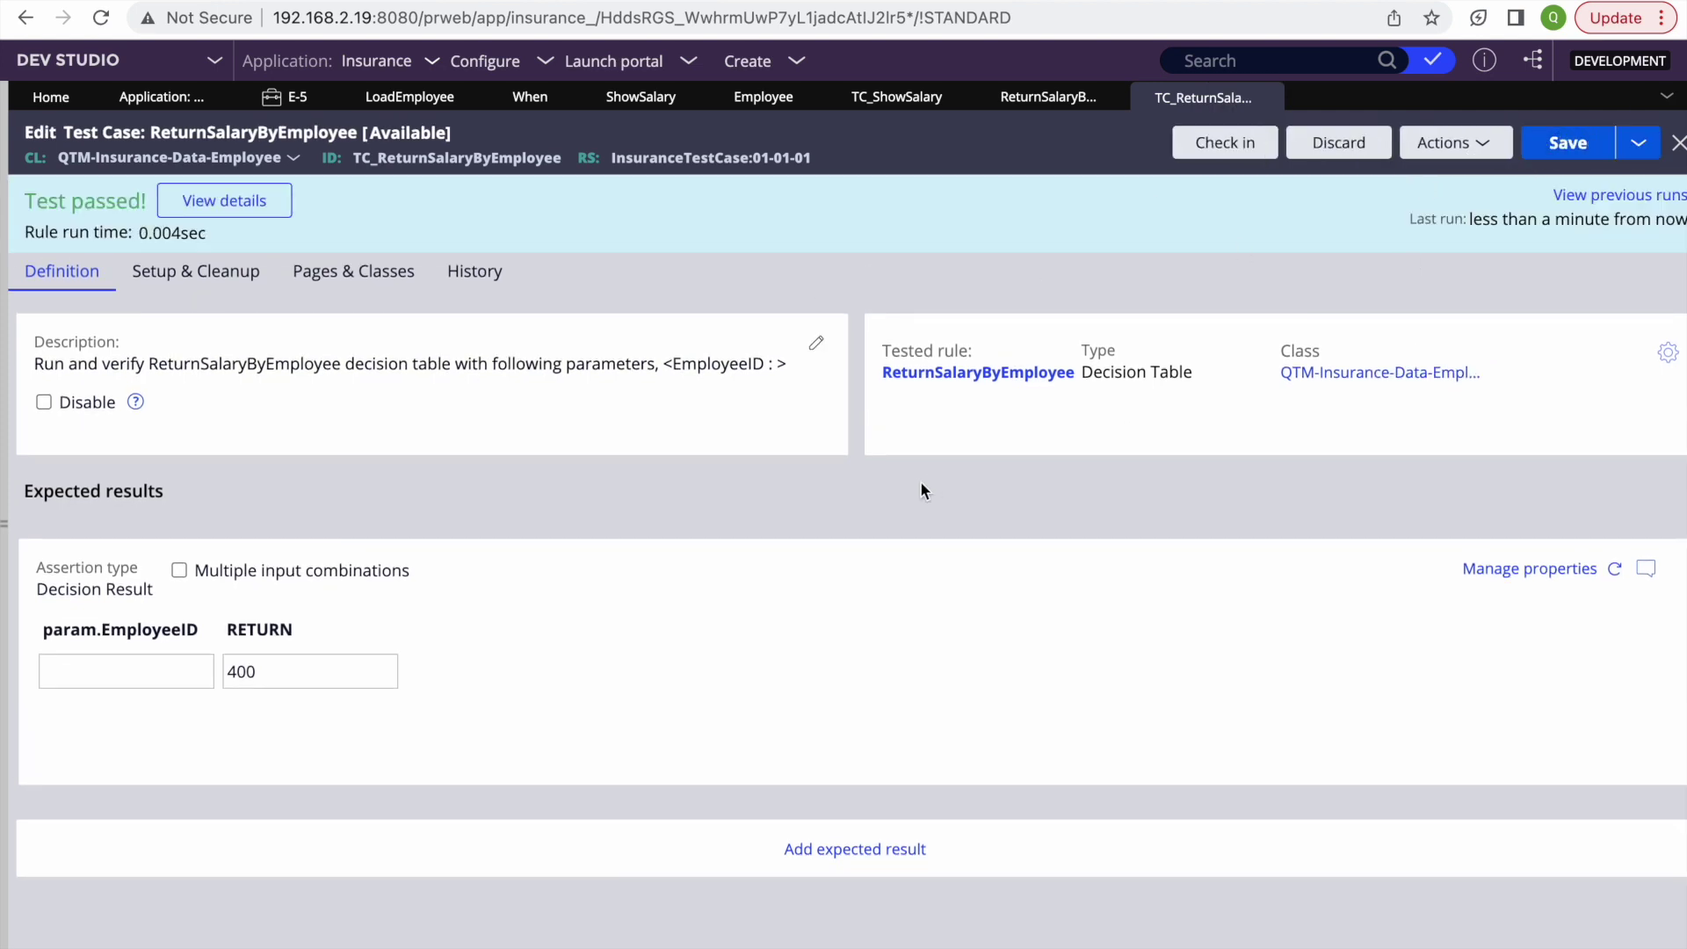
Step: Allow multiple input combinations with EmployeeID 1 in the existing expected result row, and run the test case
left_click(177, 569)
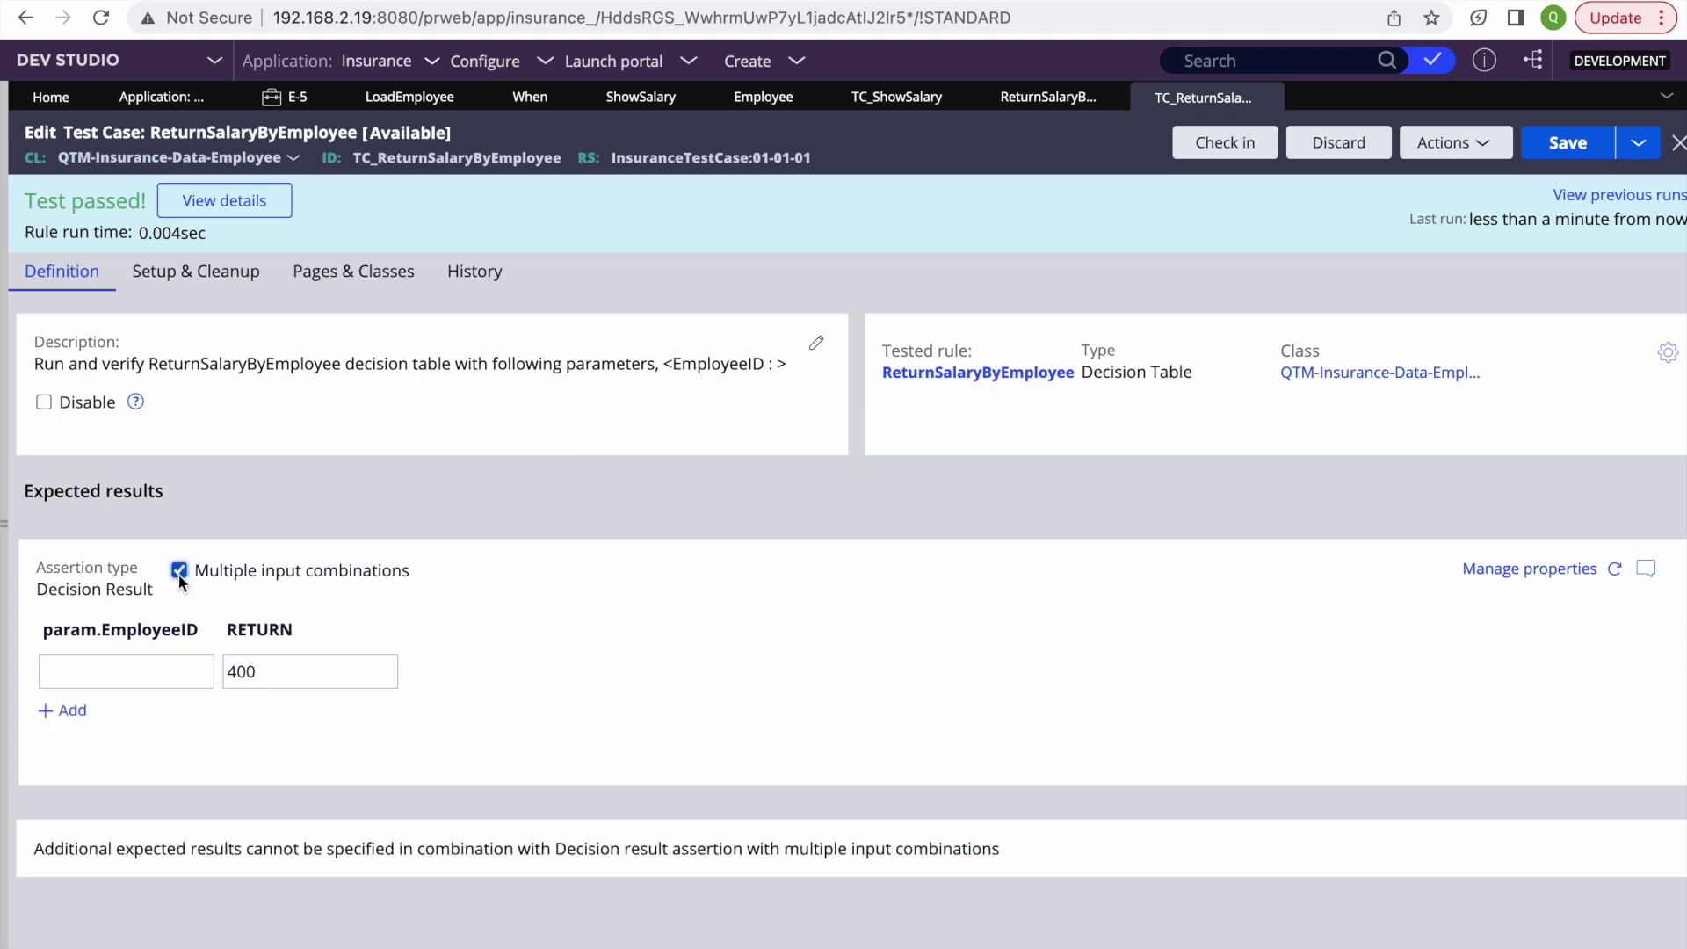
left_click(93, 665)
type("1")
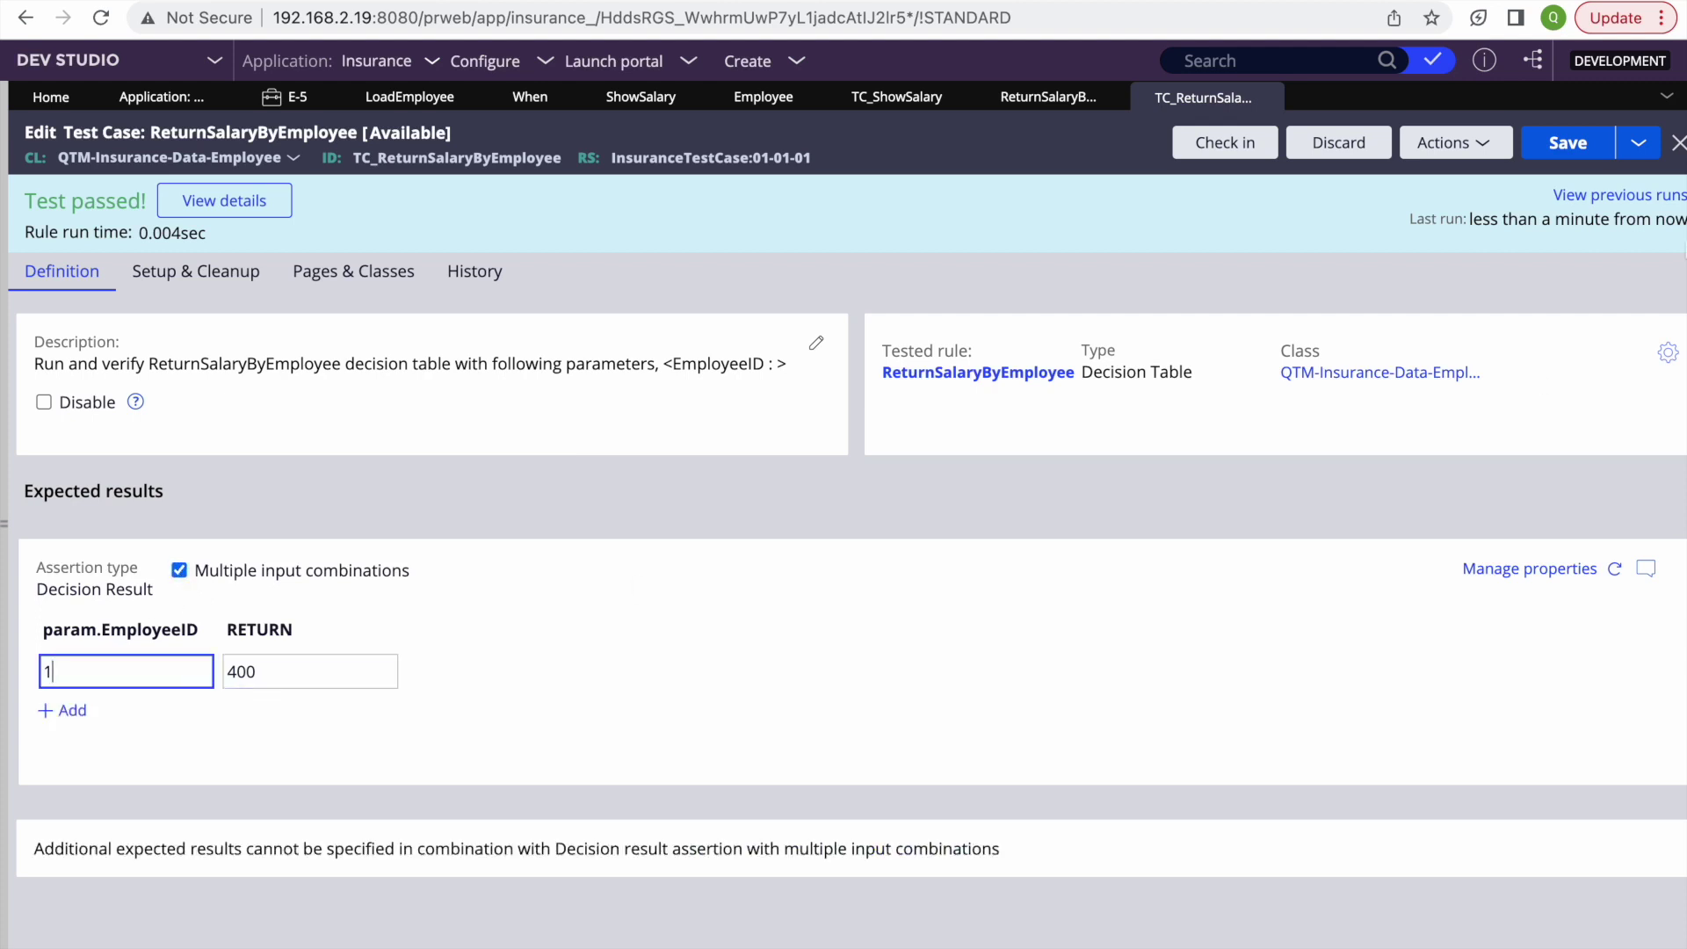
left_click(1450, 142)
left_click(1417, 188)
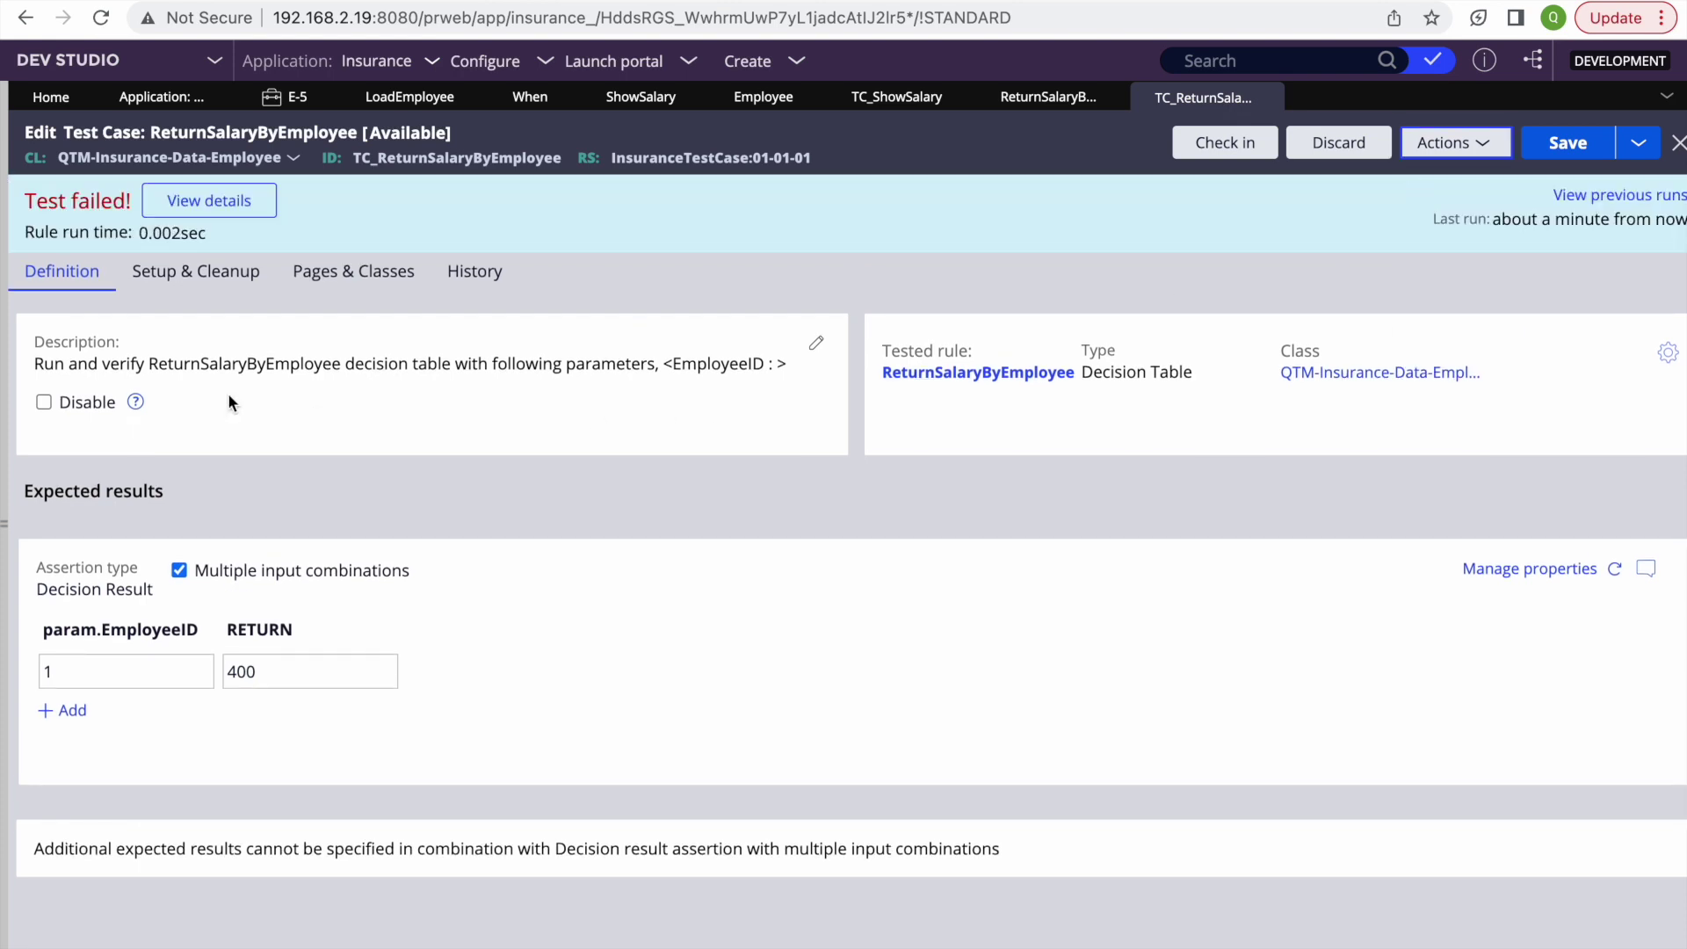
Step: Set the expected return value for EmployeeID 1 to 100, save the test case and rerun it
left_click(141, 679)
double_click(278, 679)
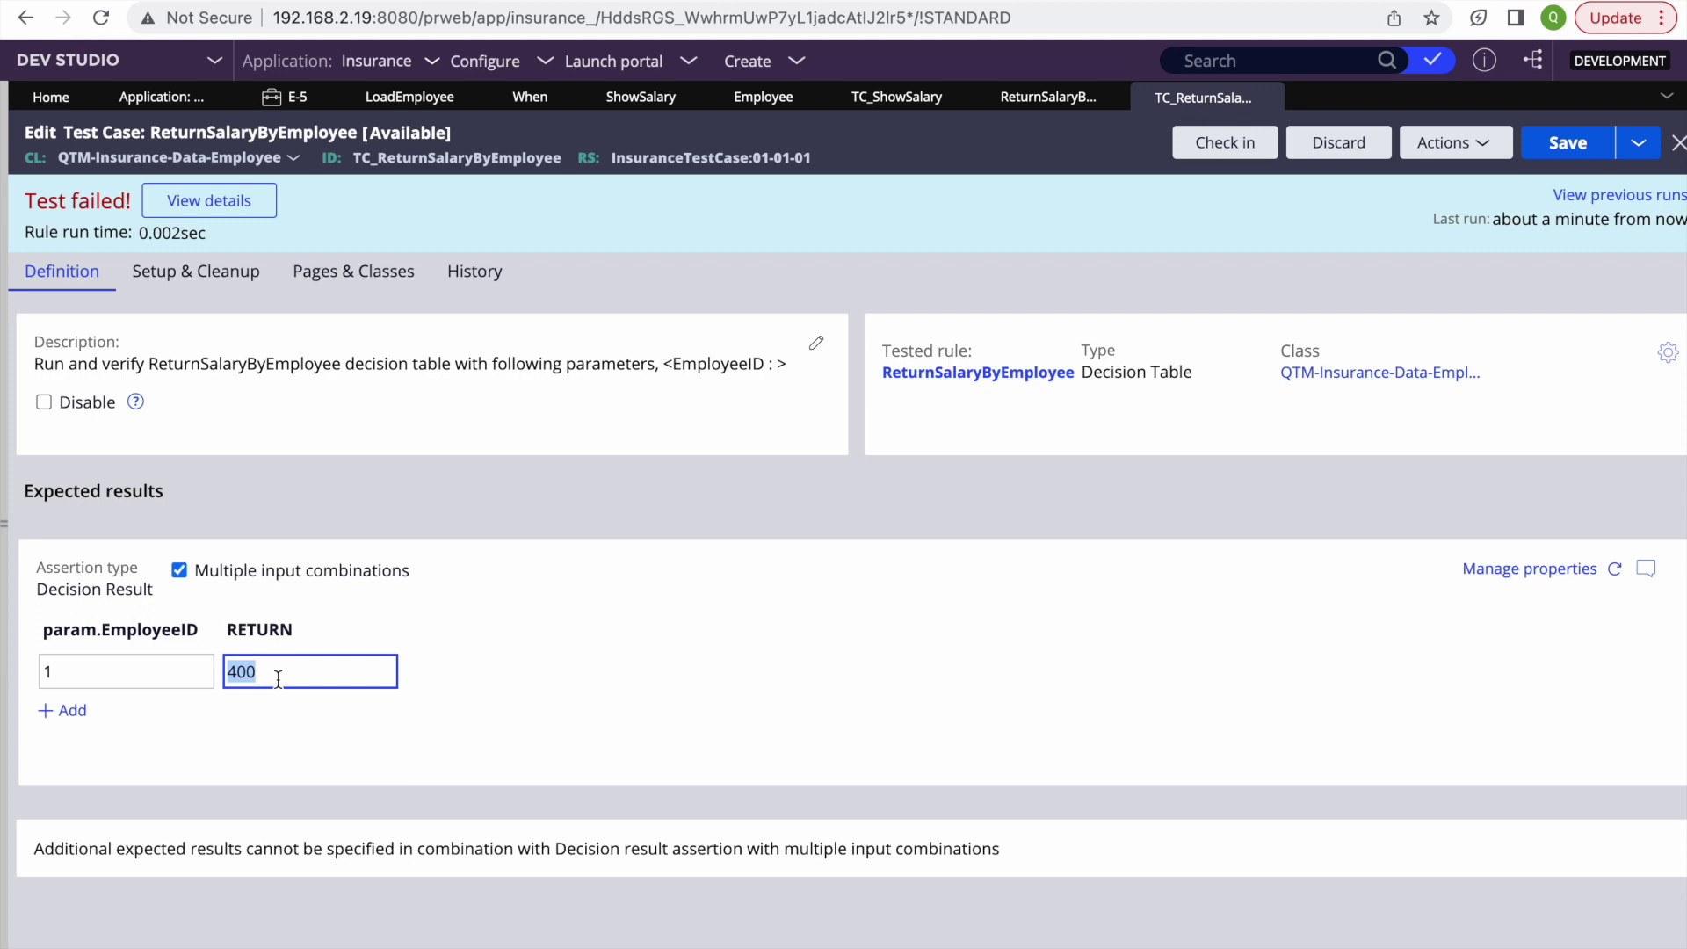
type("100")
left_click(1571, 167)
left_click(1449, 142)
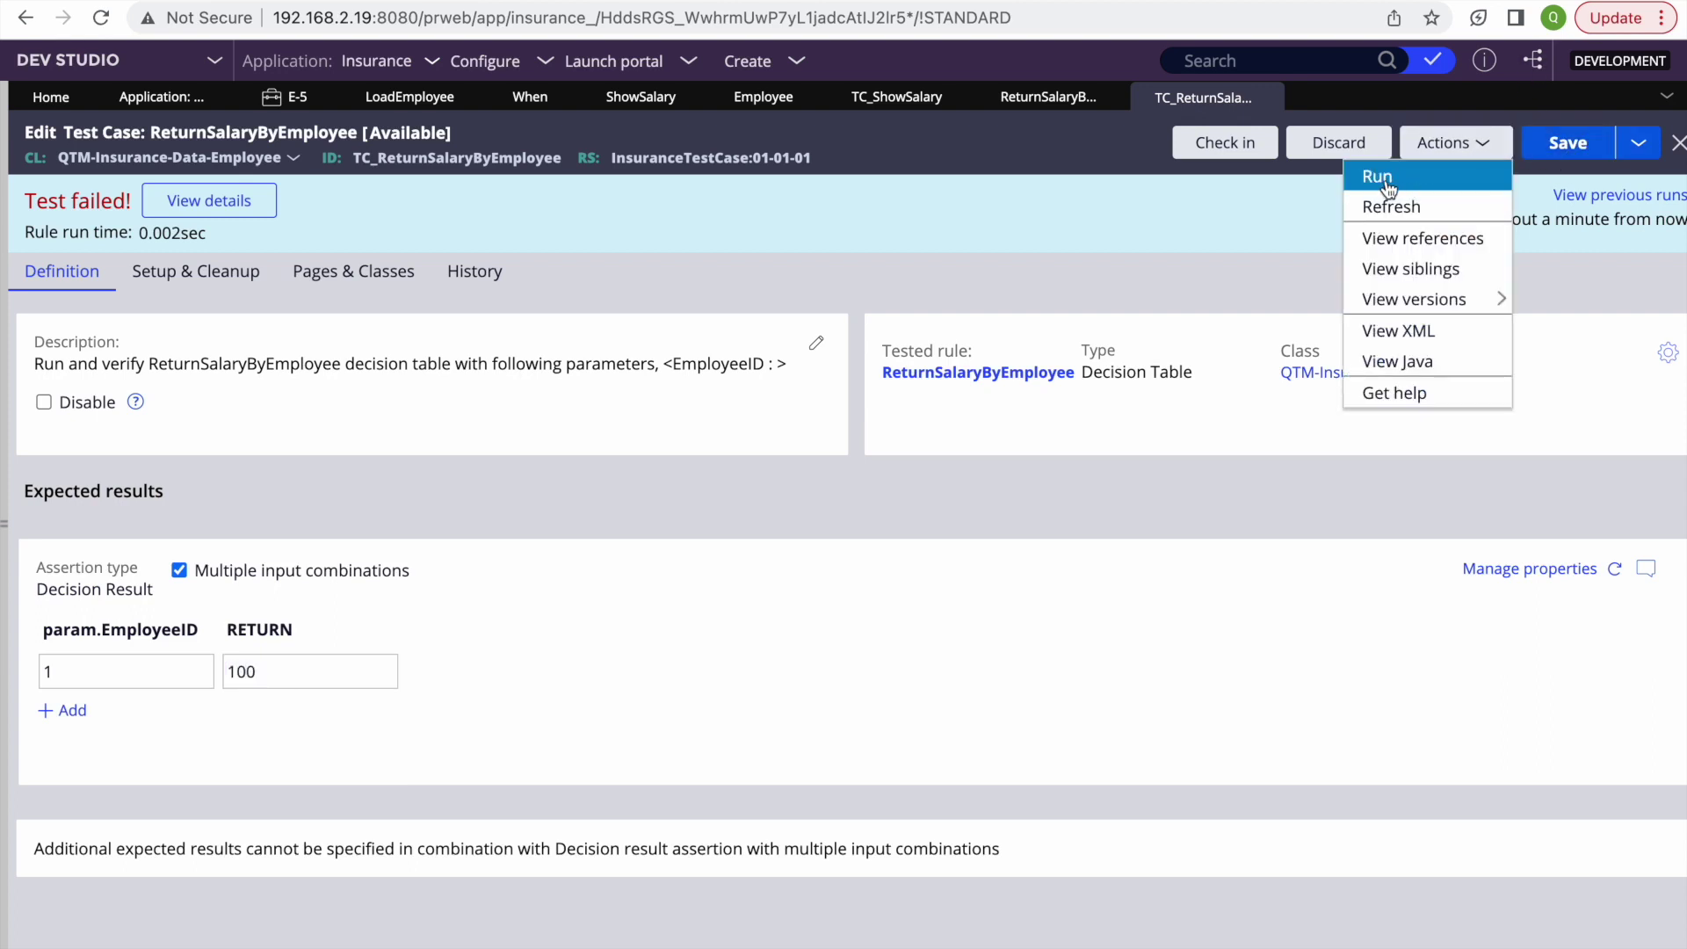
left_click(1385, 176)
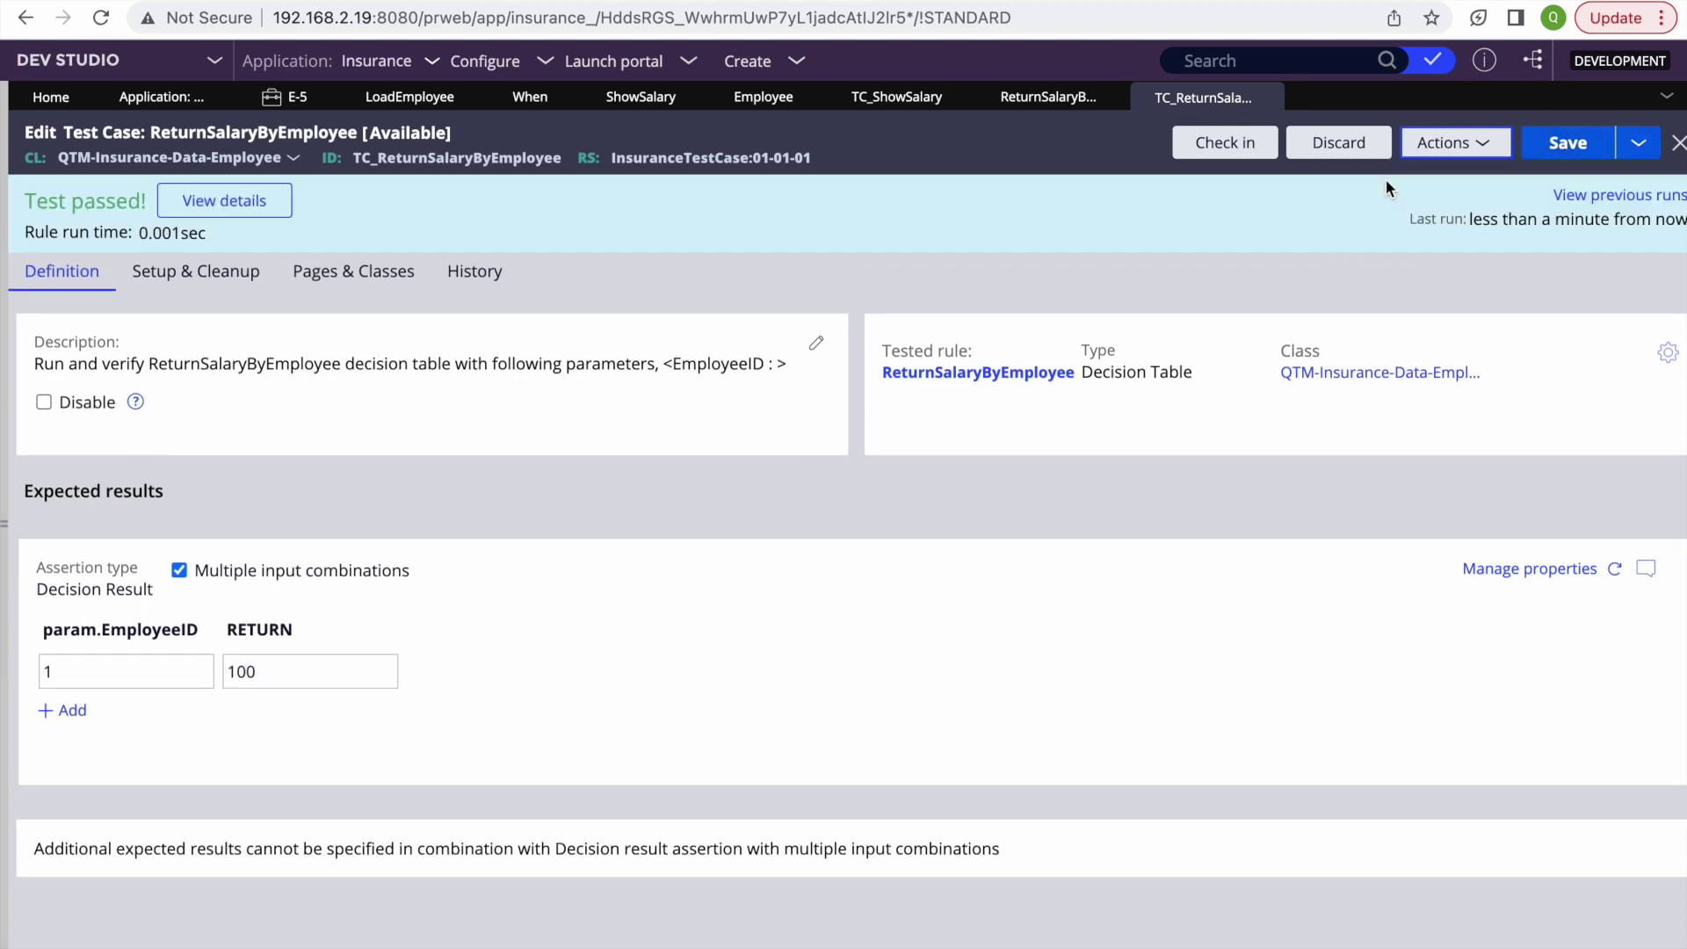
Step: Add an input combination expecting 200 for EmployeeID 2, then save and run the test case
left_click(70, 711)
left_click(125, 700)
type("2")
left_click(255, 699)
type("200")
left_click(1567, 142)
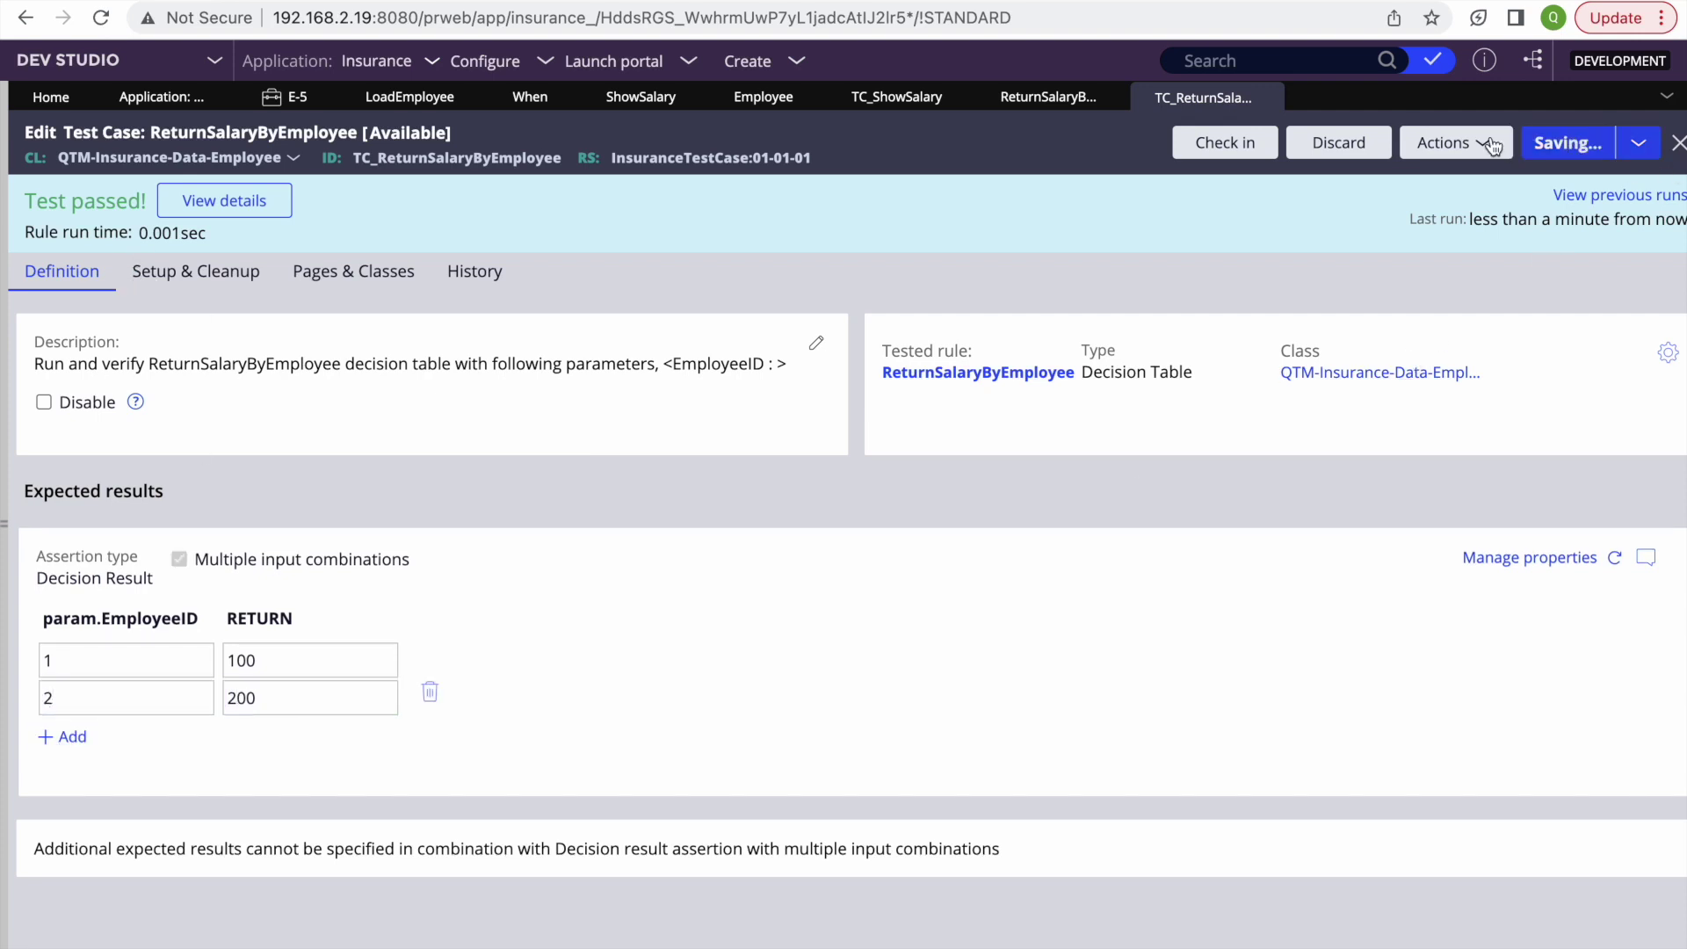
left_click(1449, 142)
left_click(1382, 177)
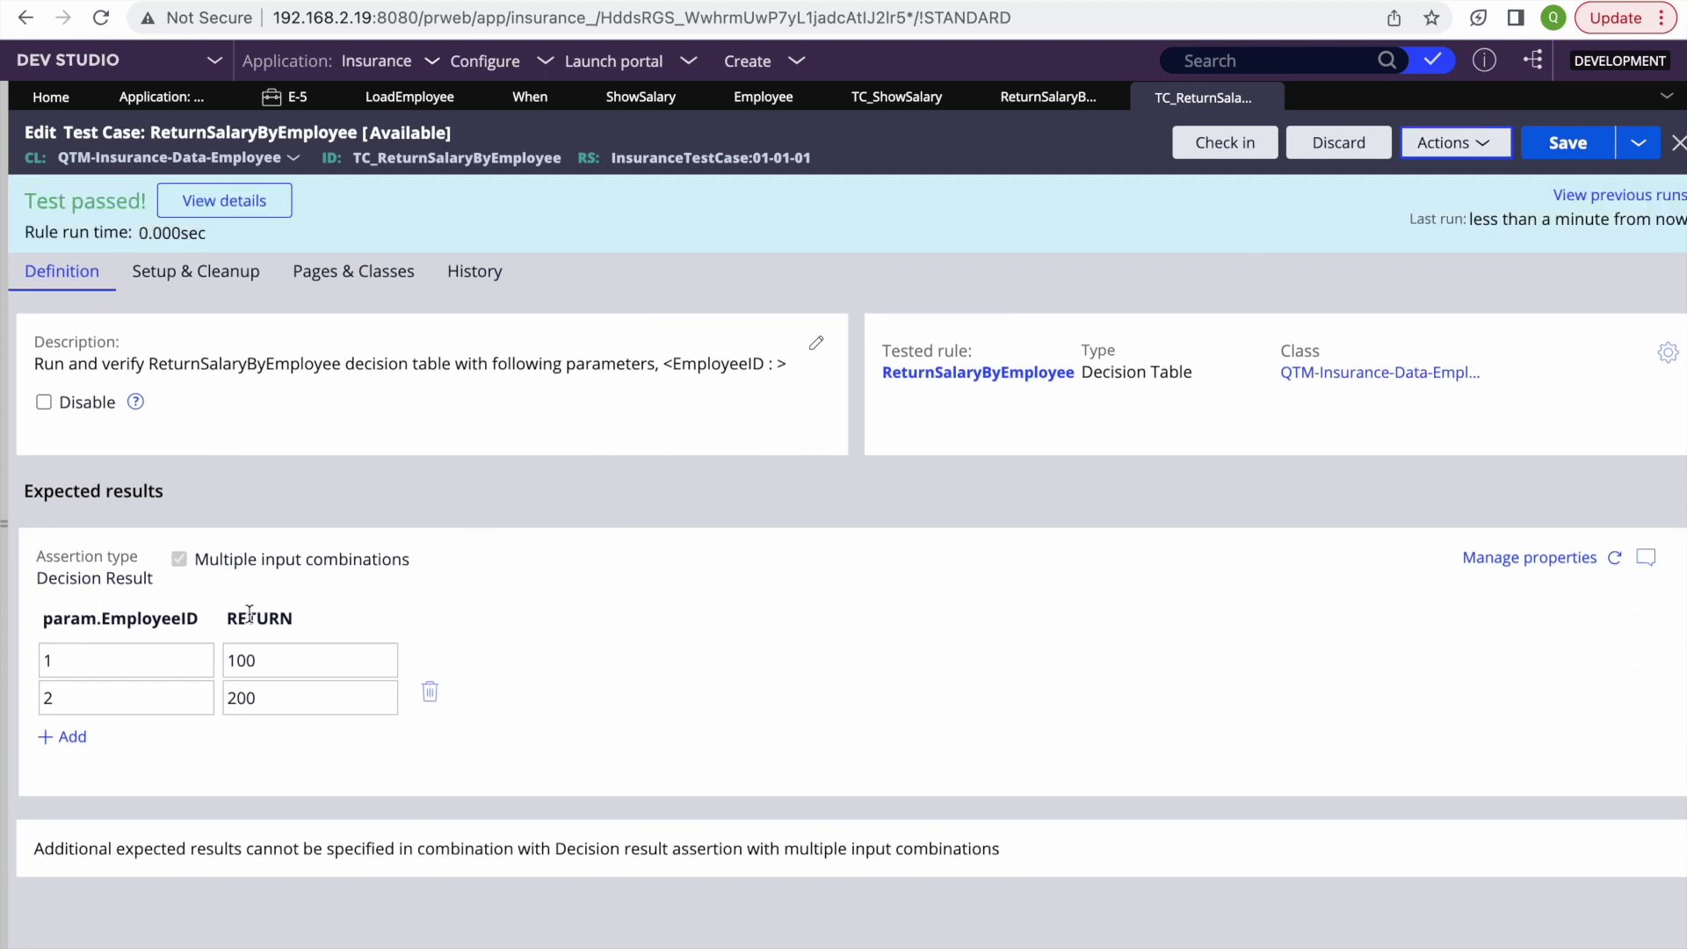
Step: Add an input combination expecting 400 for EmployeeID 3, then save and run the test case
left_click(66, 737)
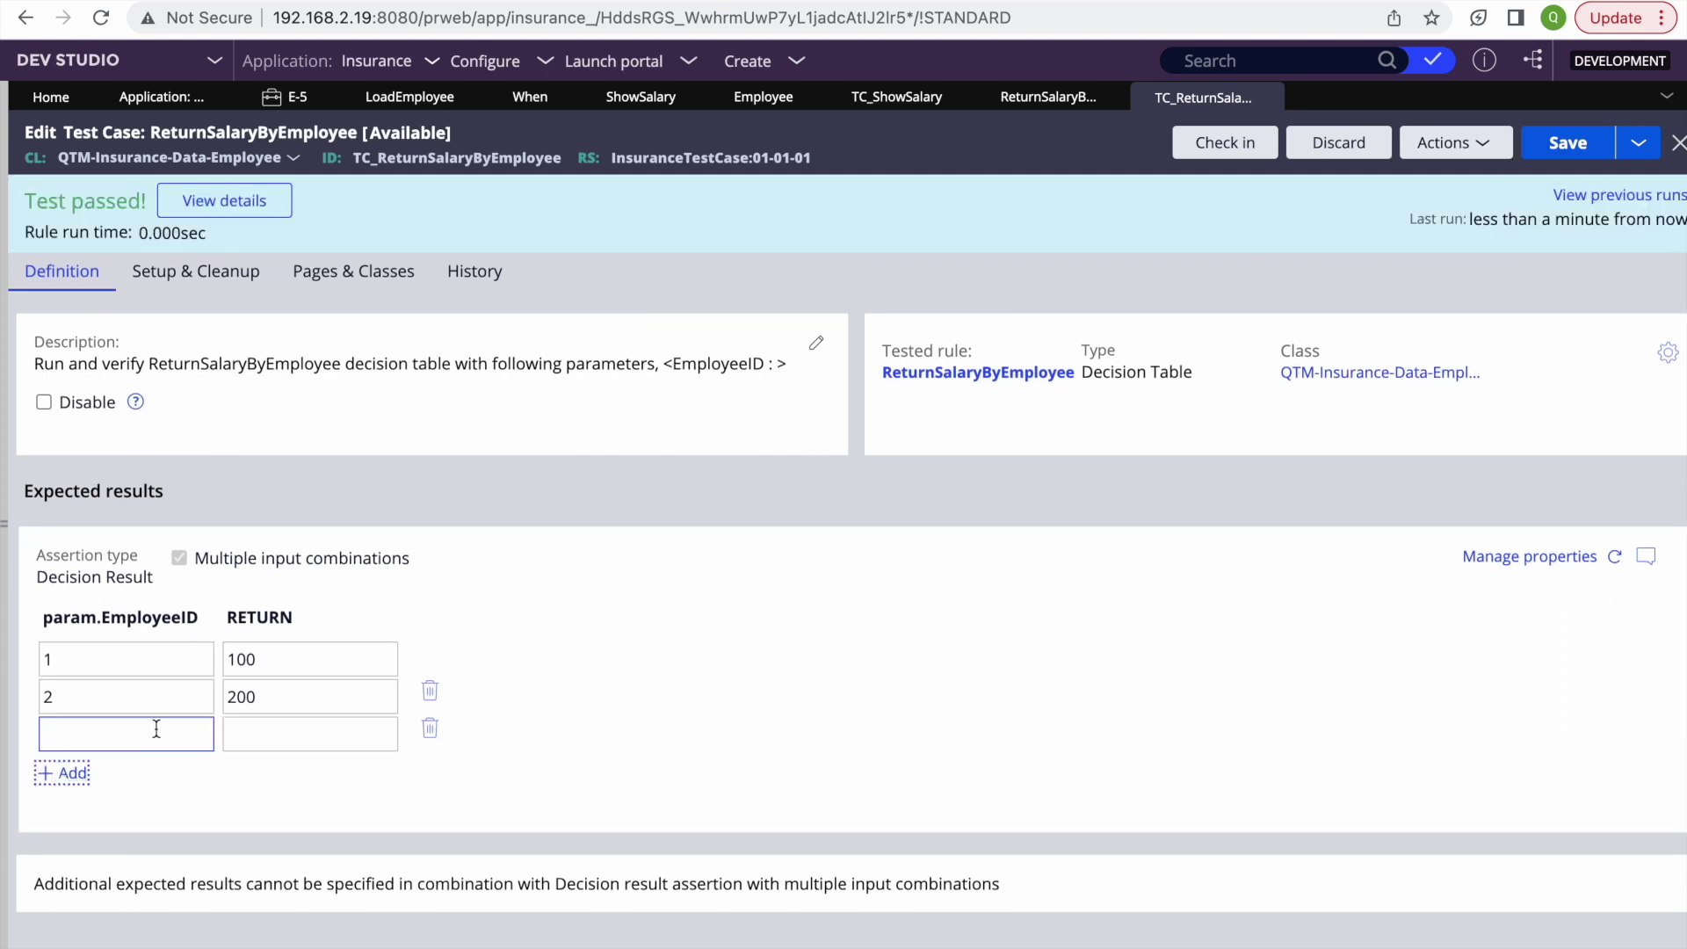
type("3")
left_click(316, 742)
type("400")
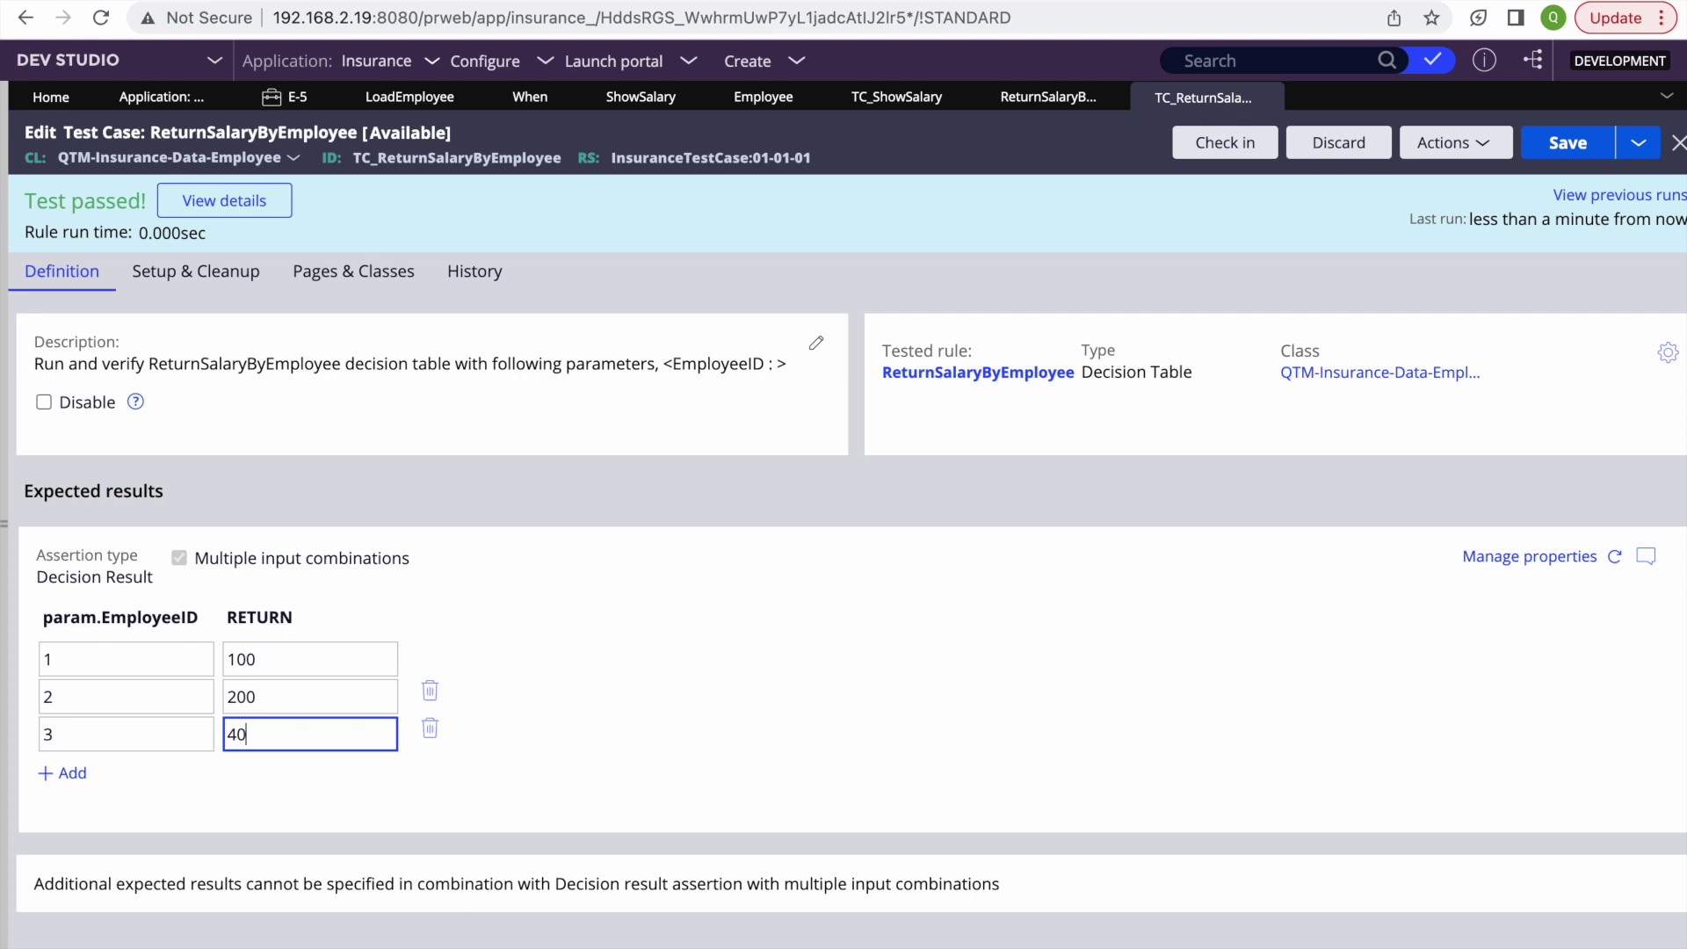
left_click(1585, 142)
left_click(1476, 146)
left_click(1408, 169)
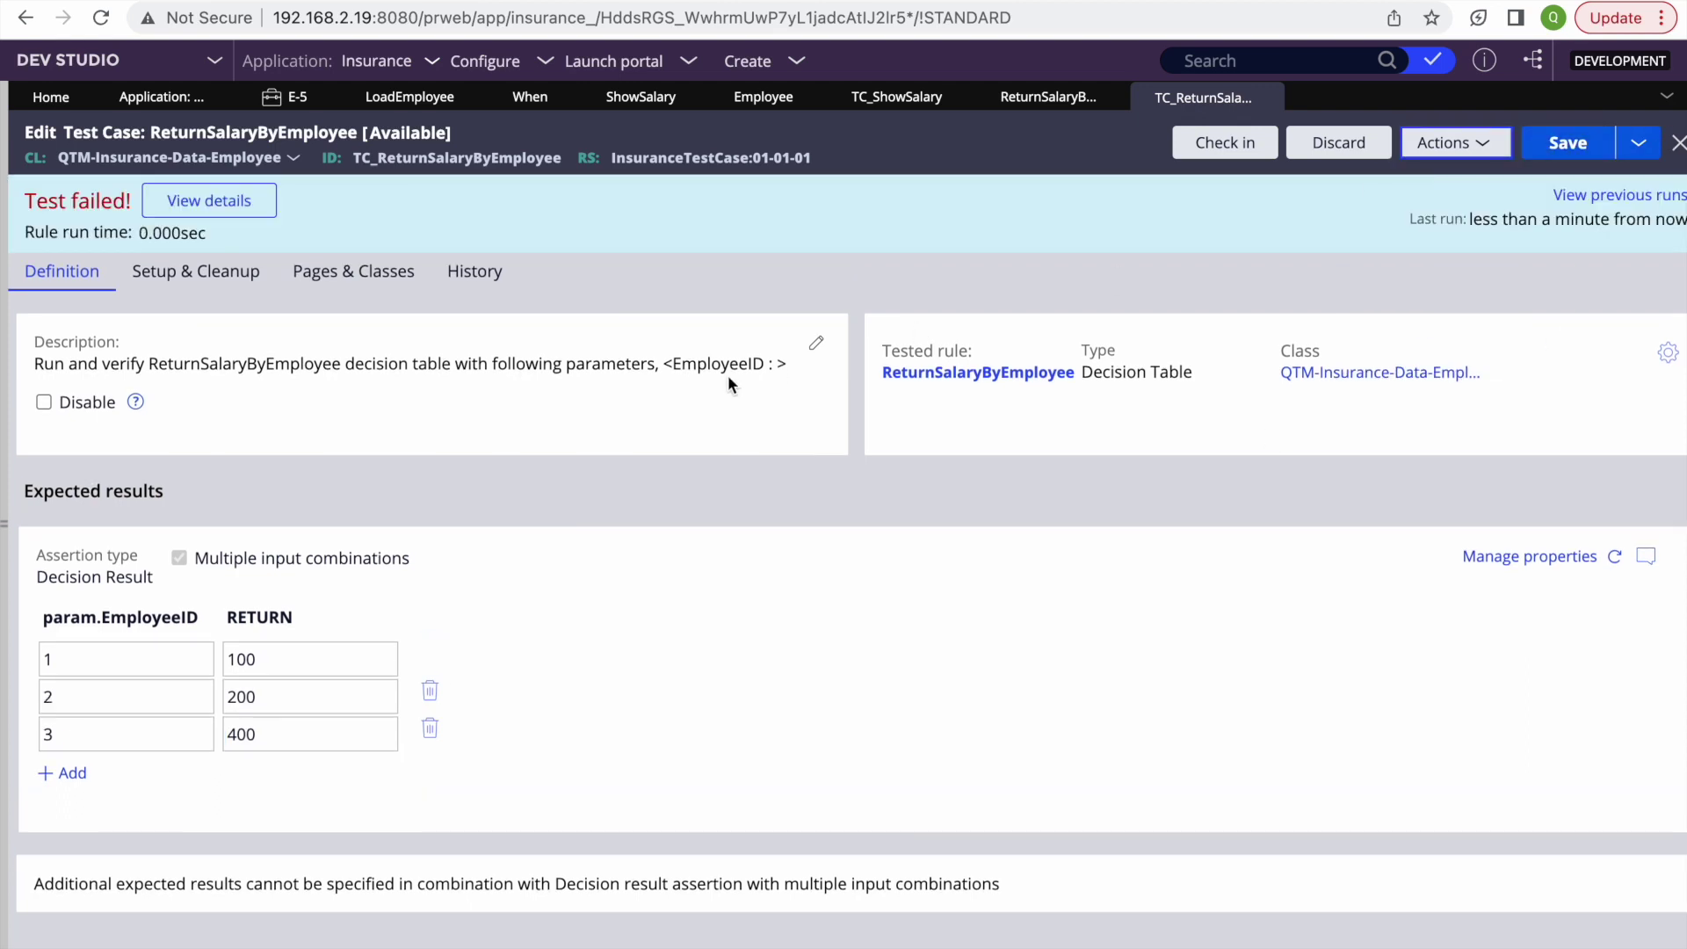
Step: Switch to PowerPoint, review the list of covered rule types as a slide show, and return to the test case in Chrome
key("F4")
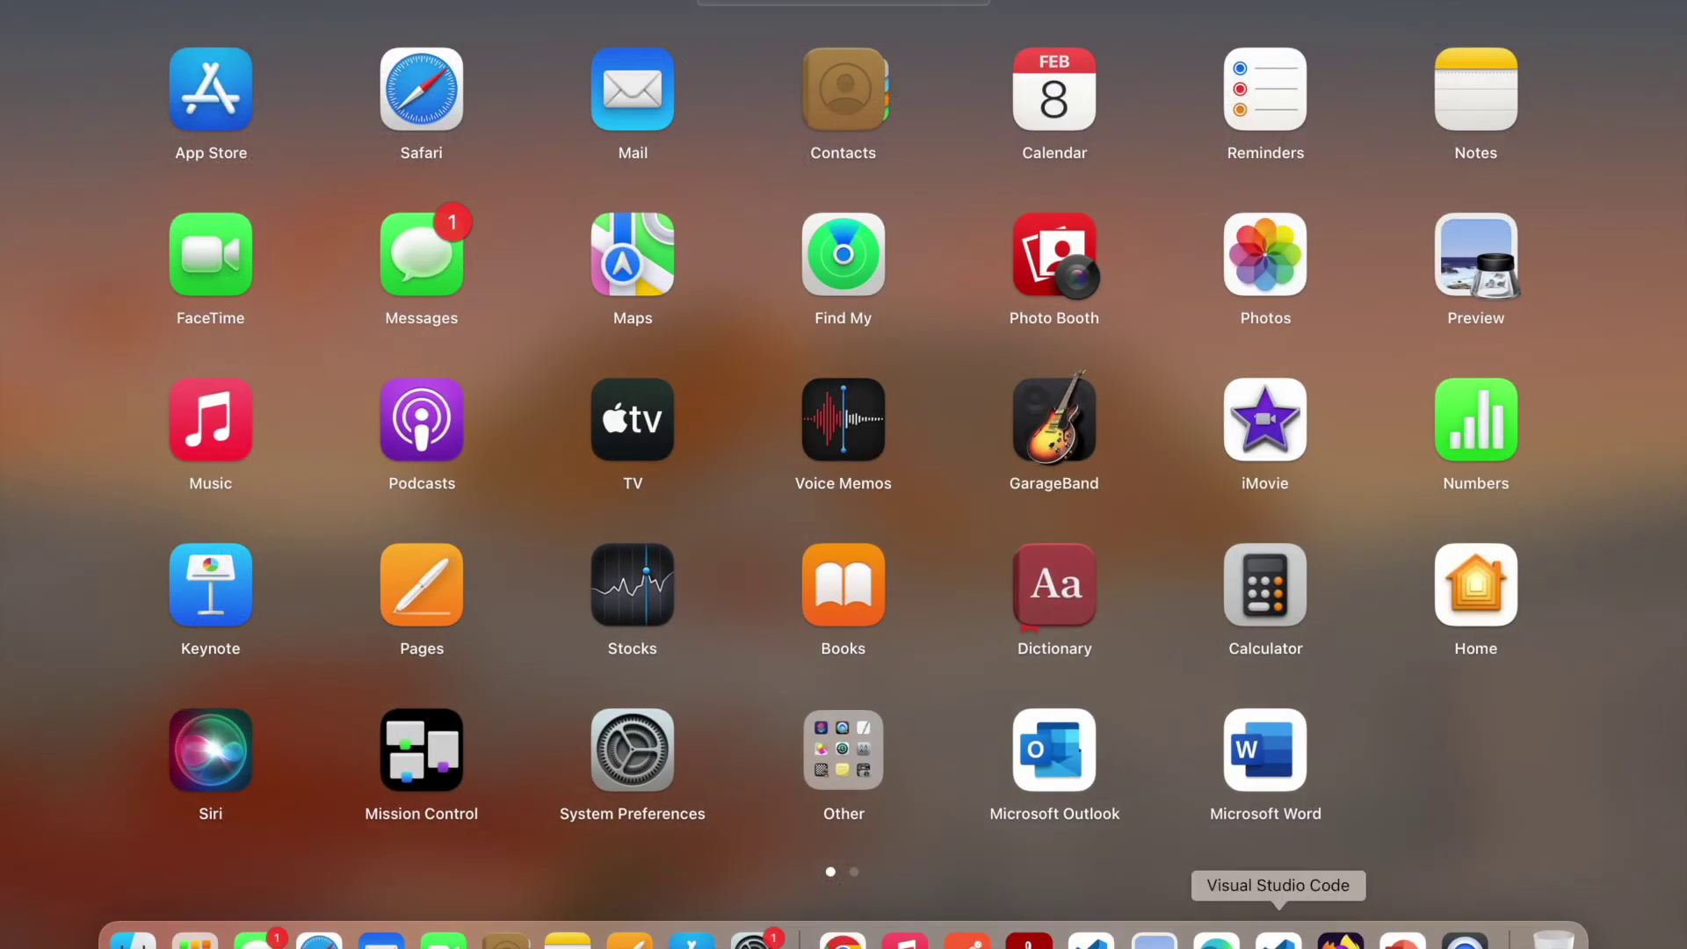
left_click(1403, 938)
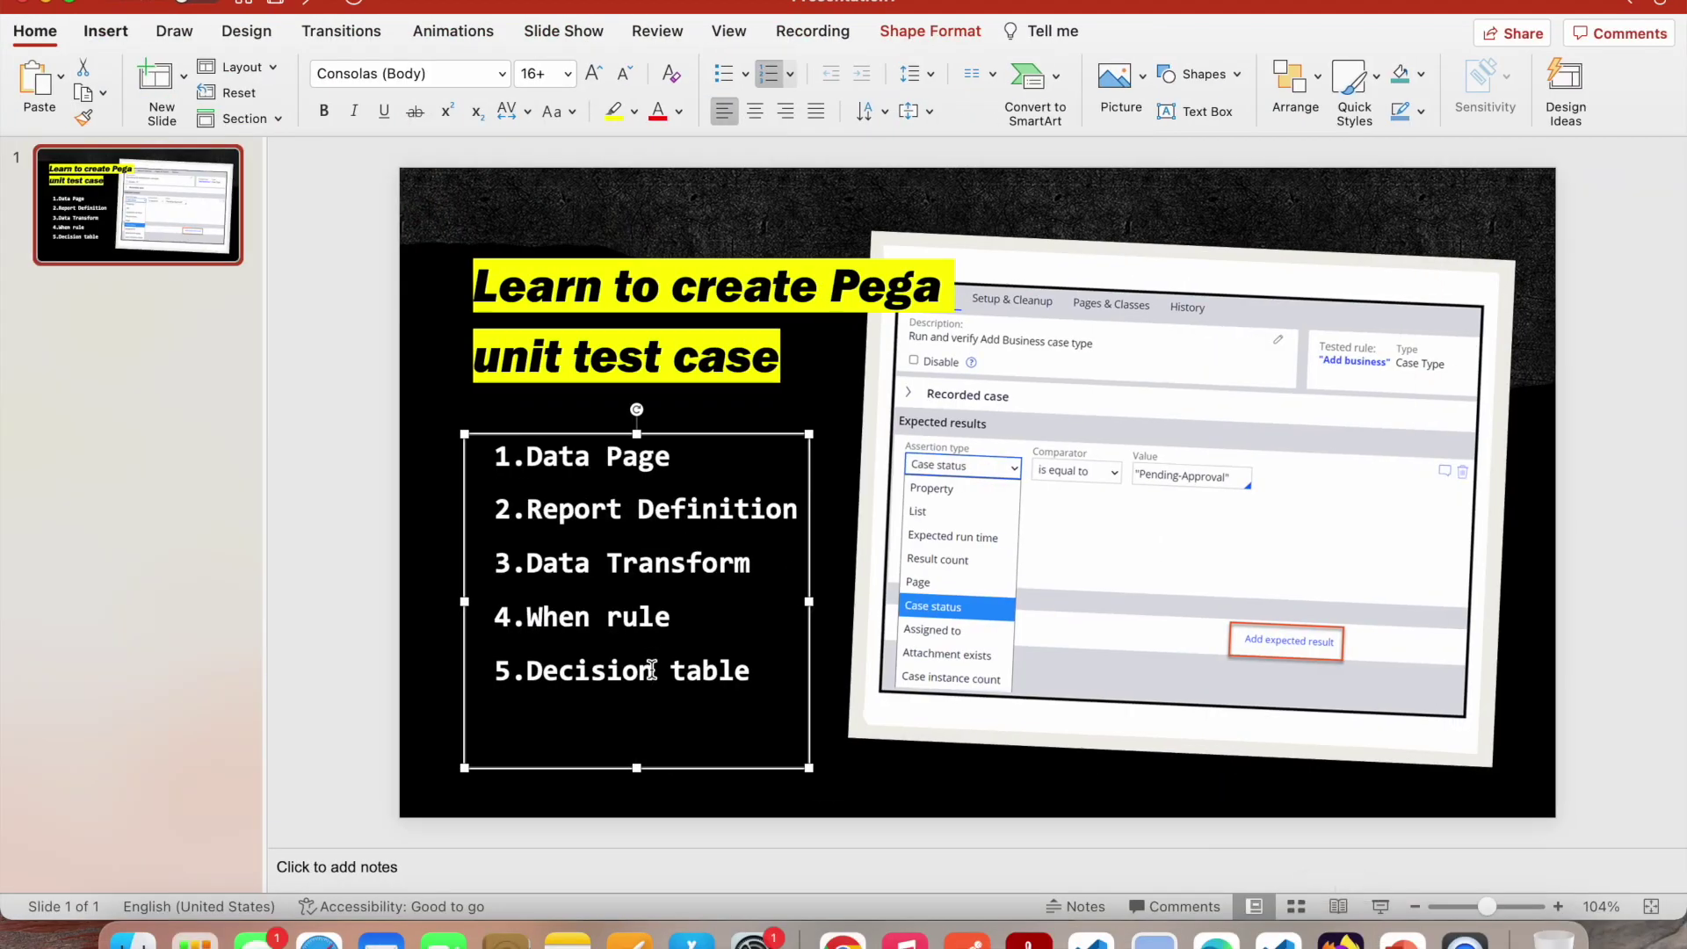
left_click(1377, 905)
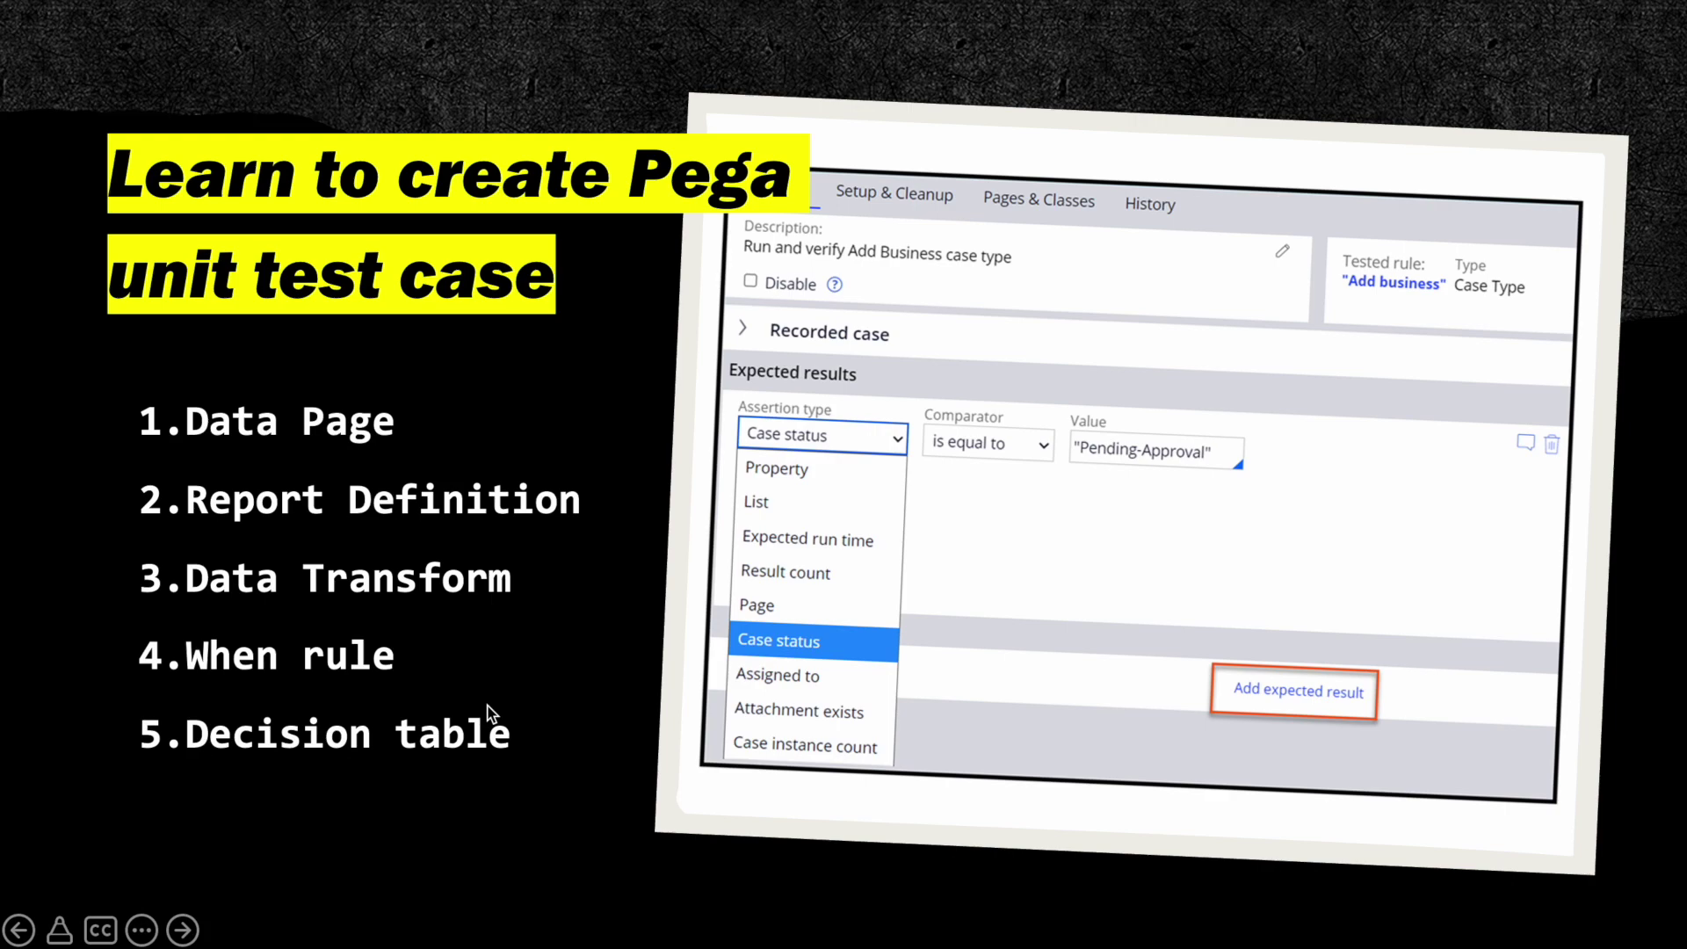
key("Escape")
left_click(858, 925)
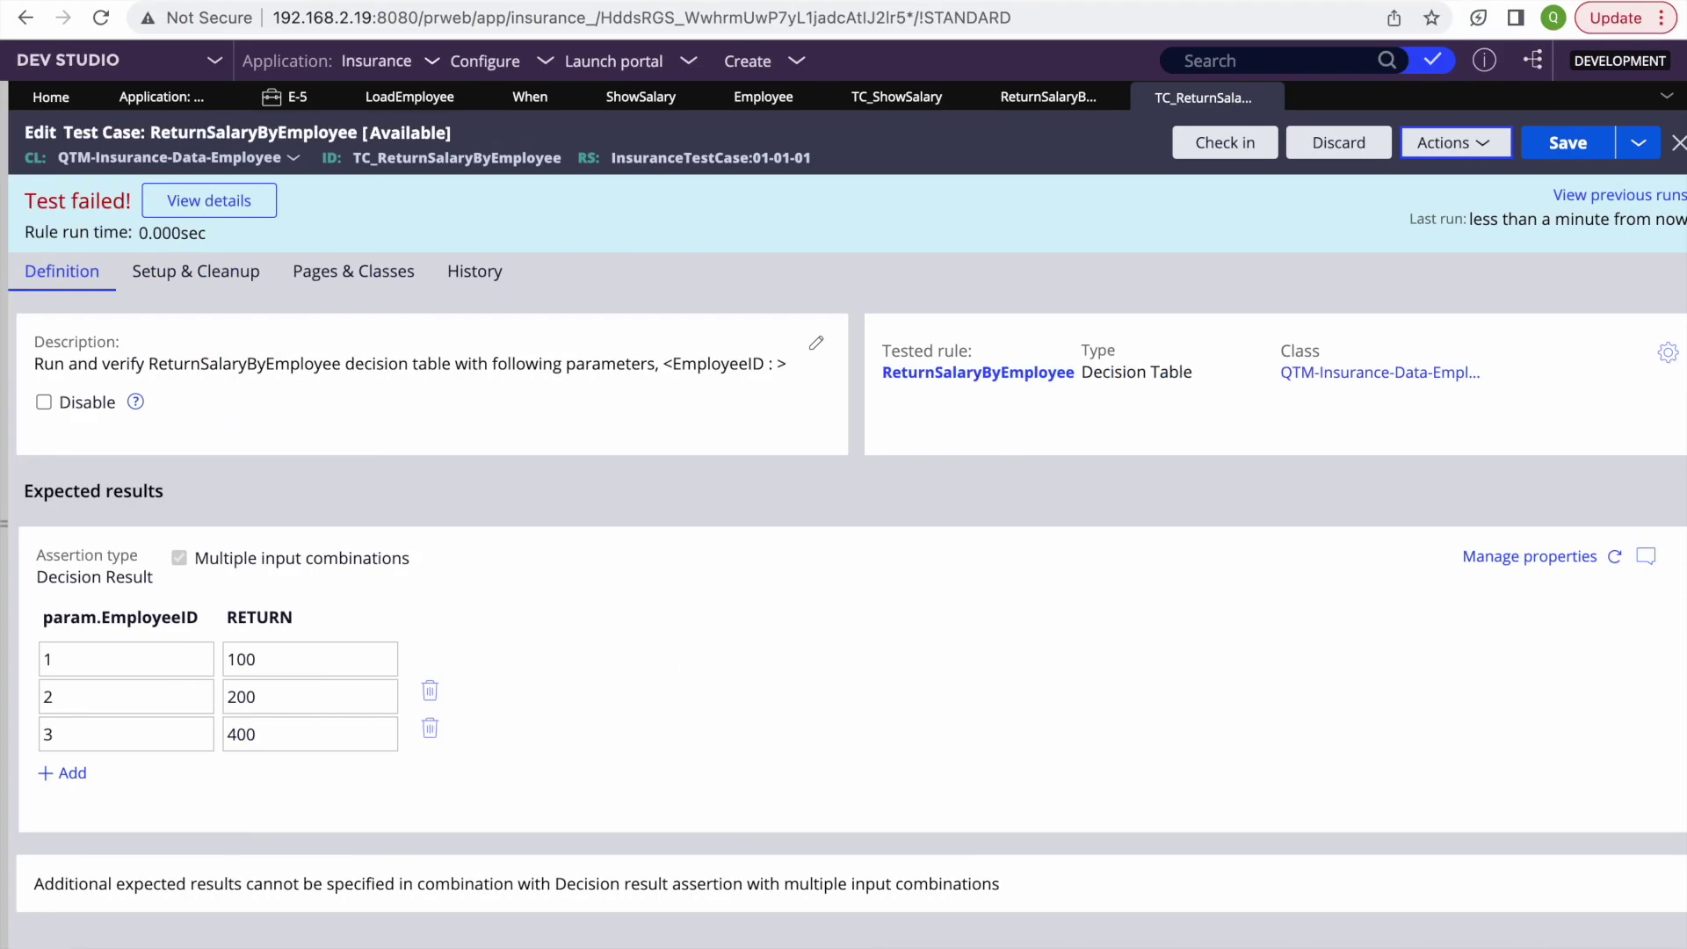